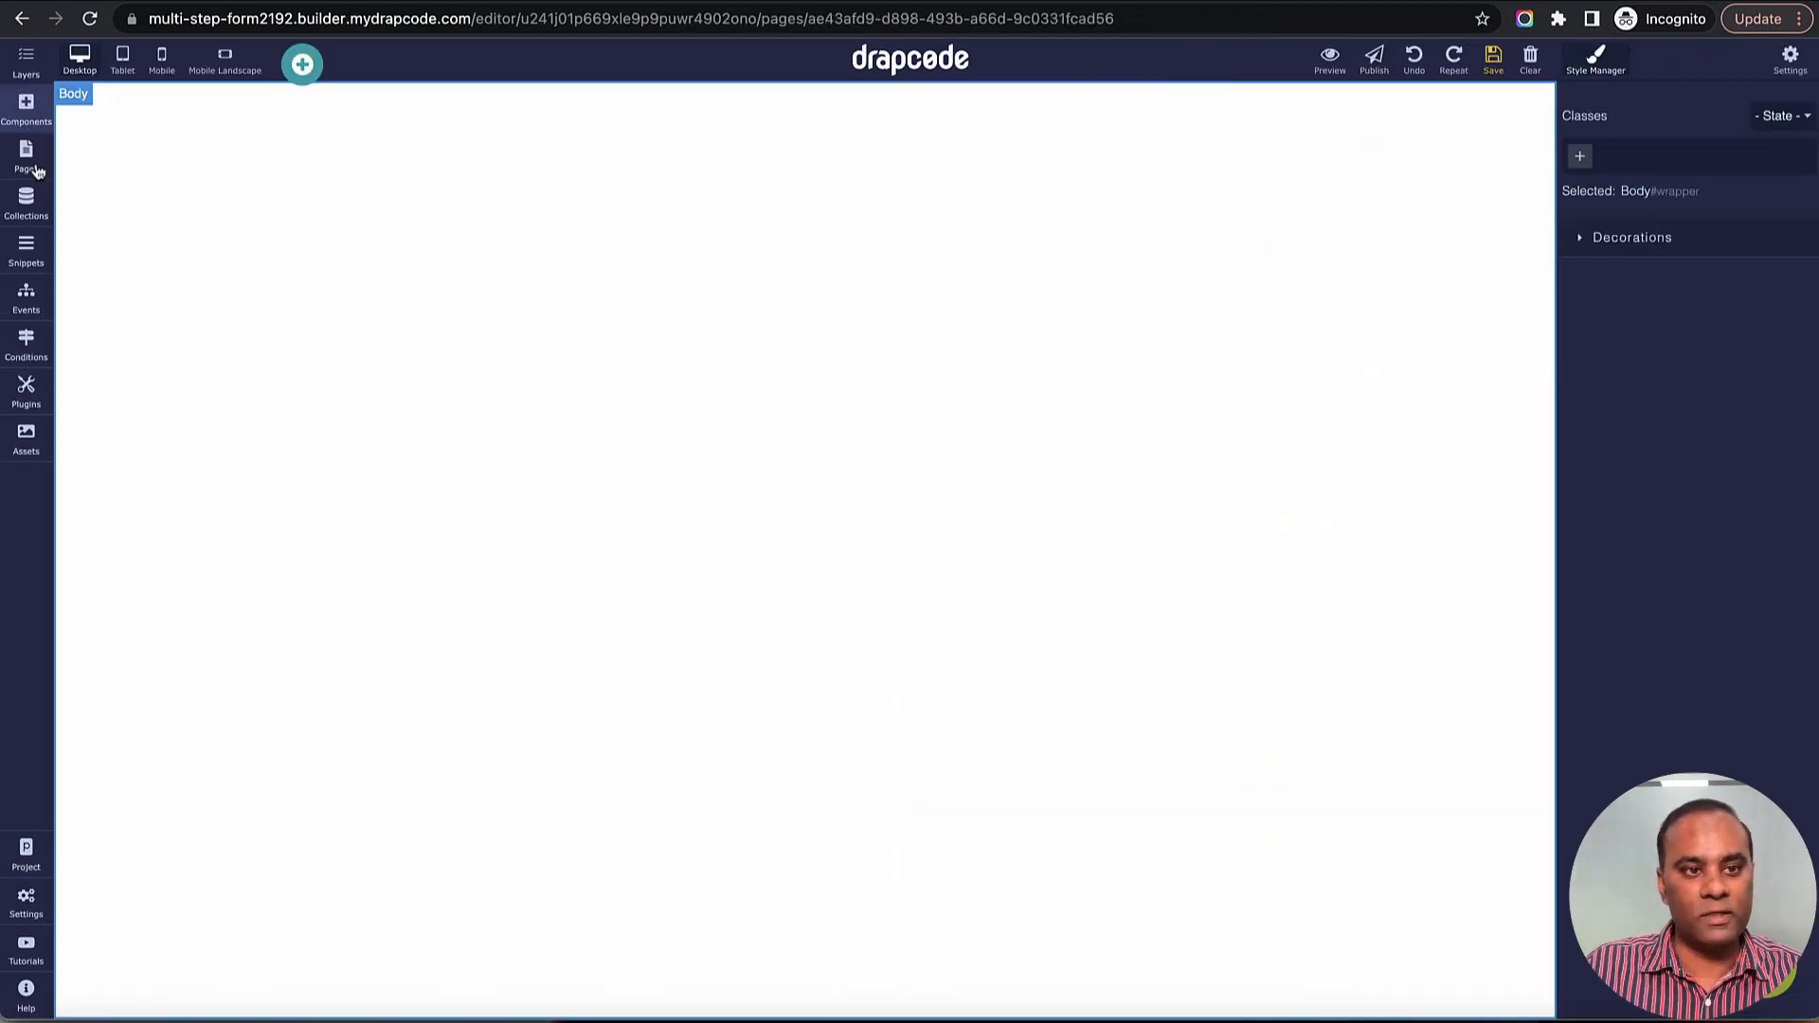
Step: Preview the blank home page and return to the editor
click(1329, 61)
key(super+w)
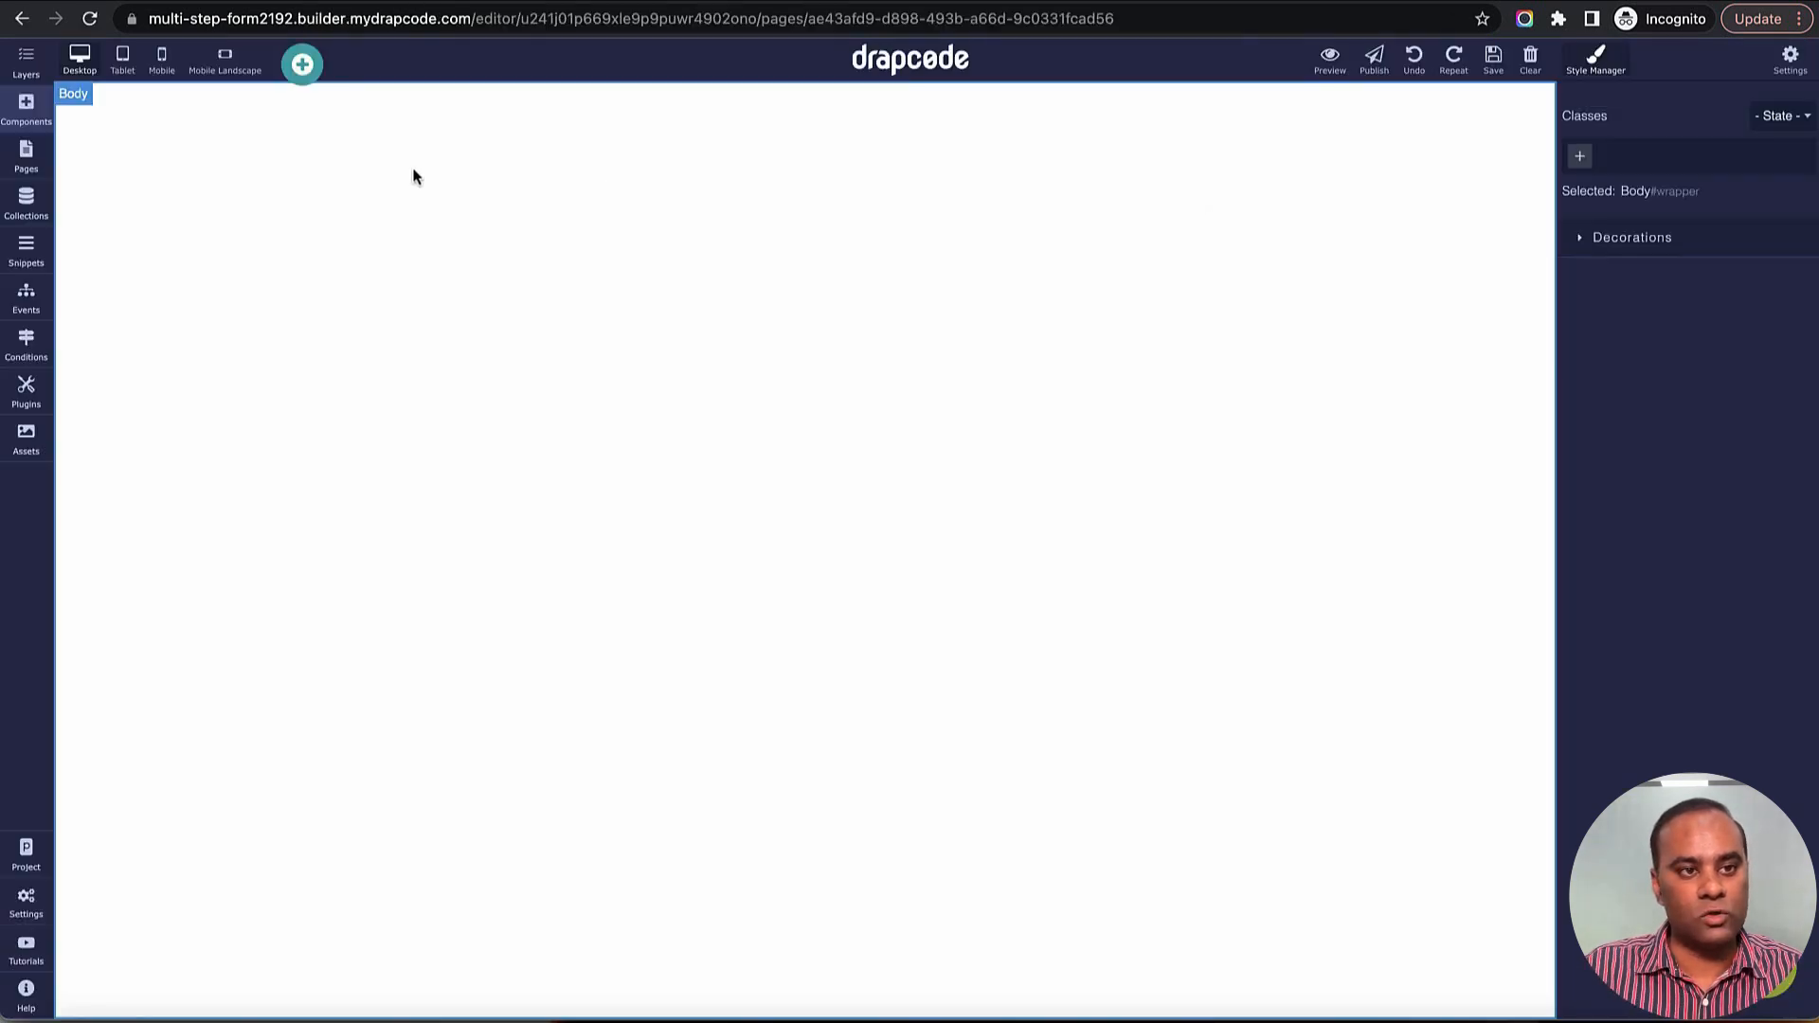
Step: Add a Sections component with a single-column layout to the empty page
click(26, 104)
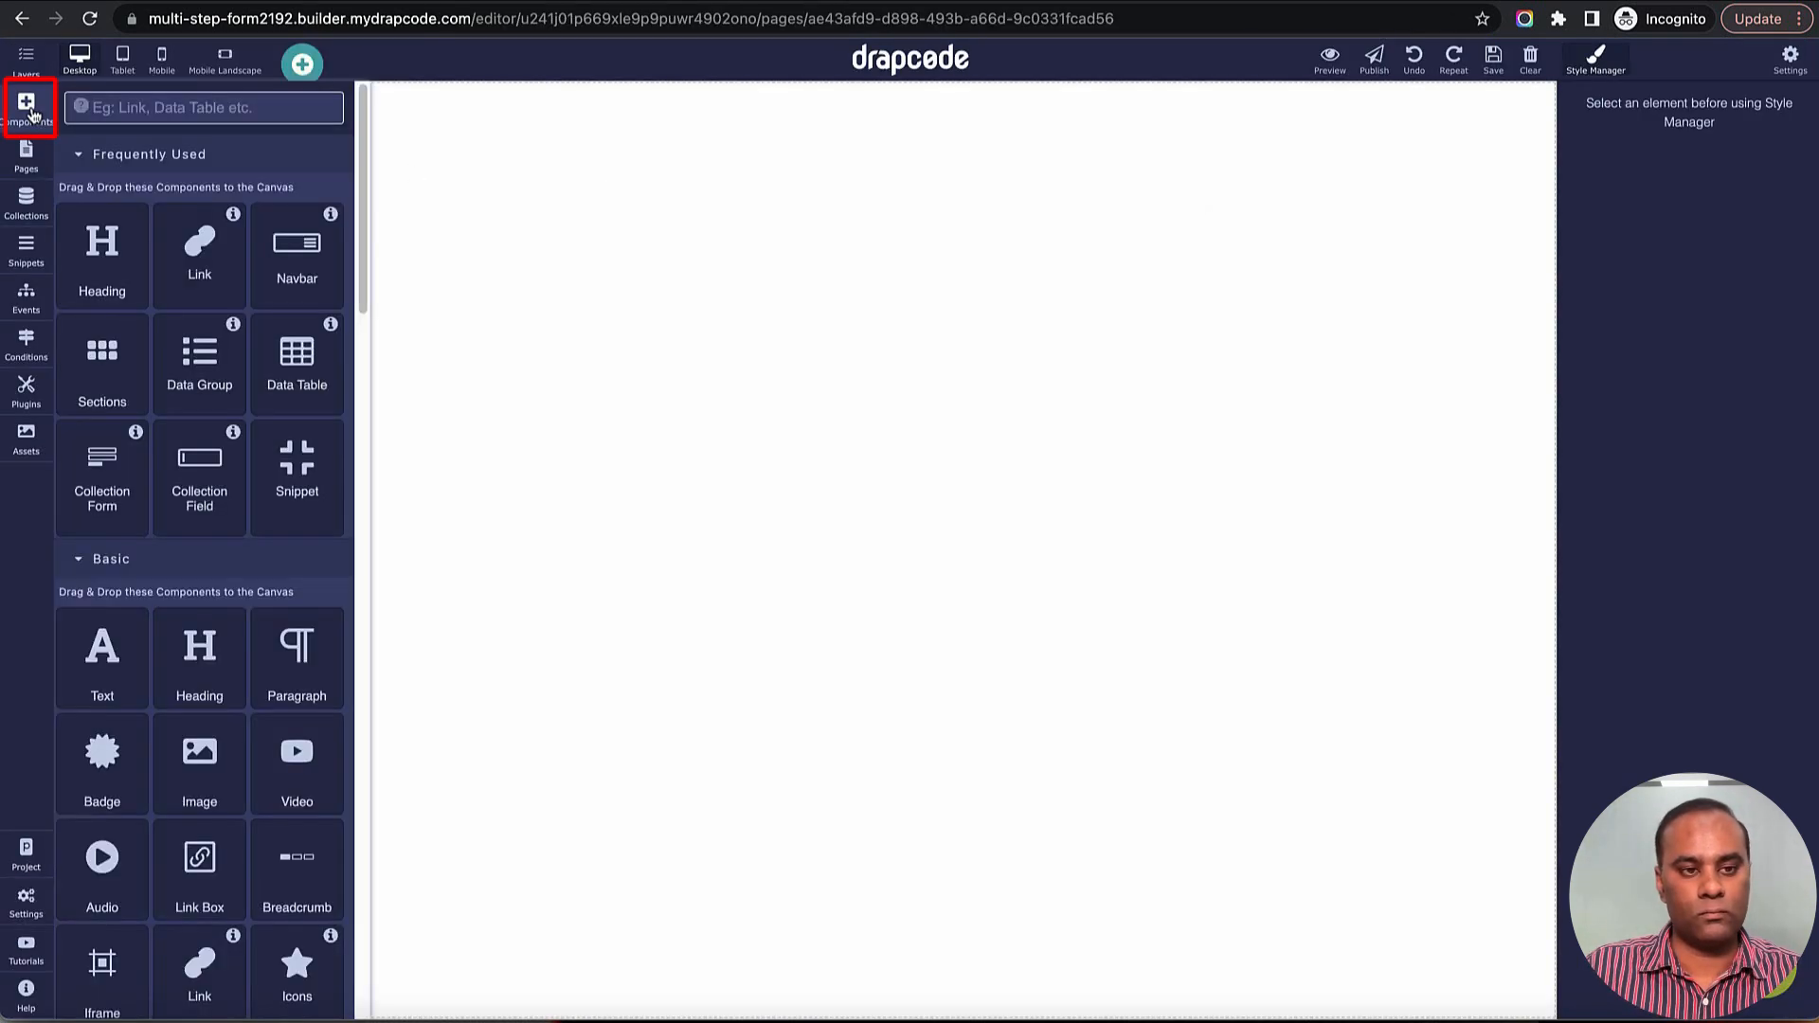
drag(114, 396, 515, 446)
click(193, 260)
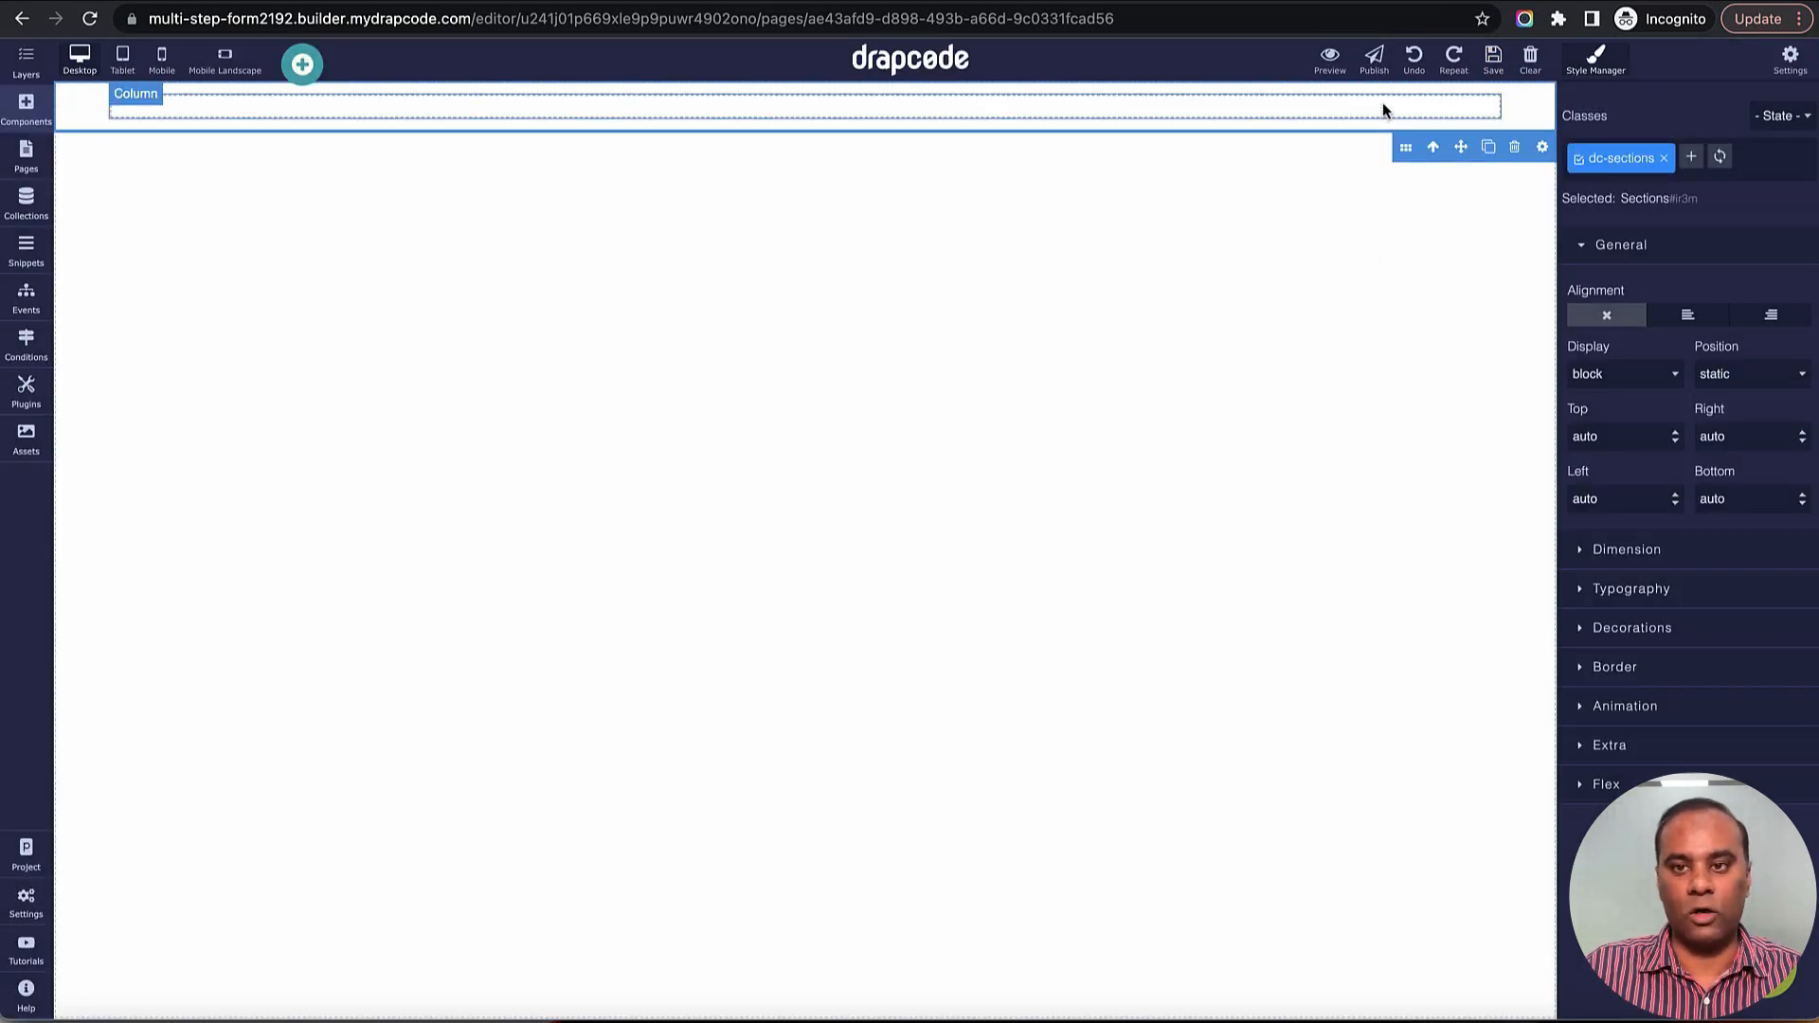
Step: Insert a Data Group component into the section's column
click(1456, 112)
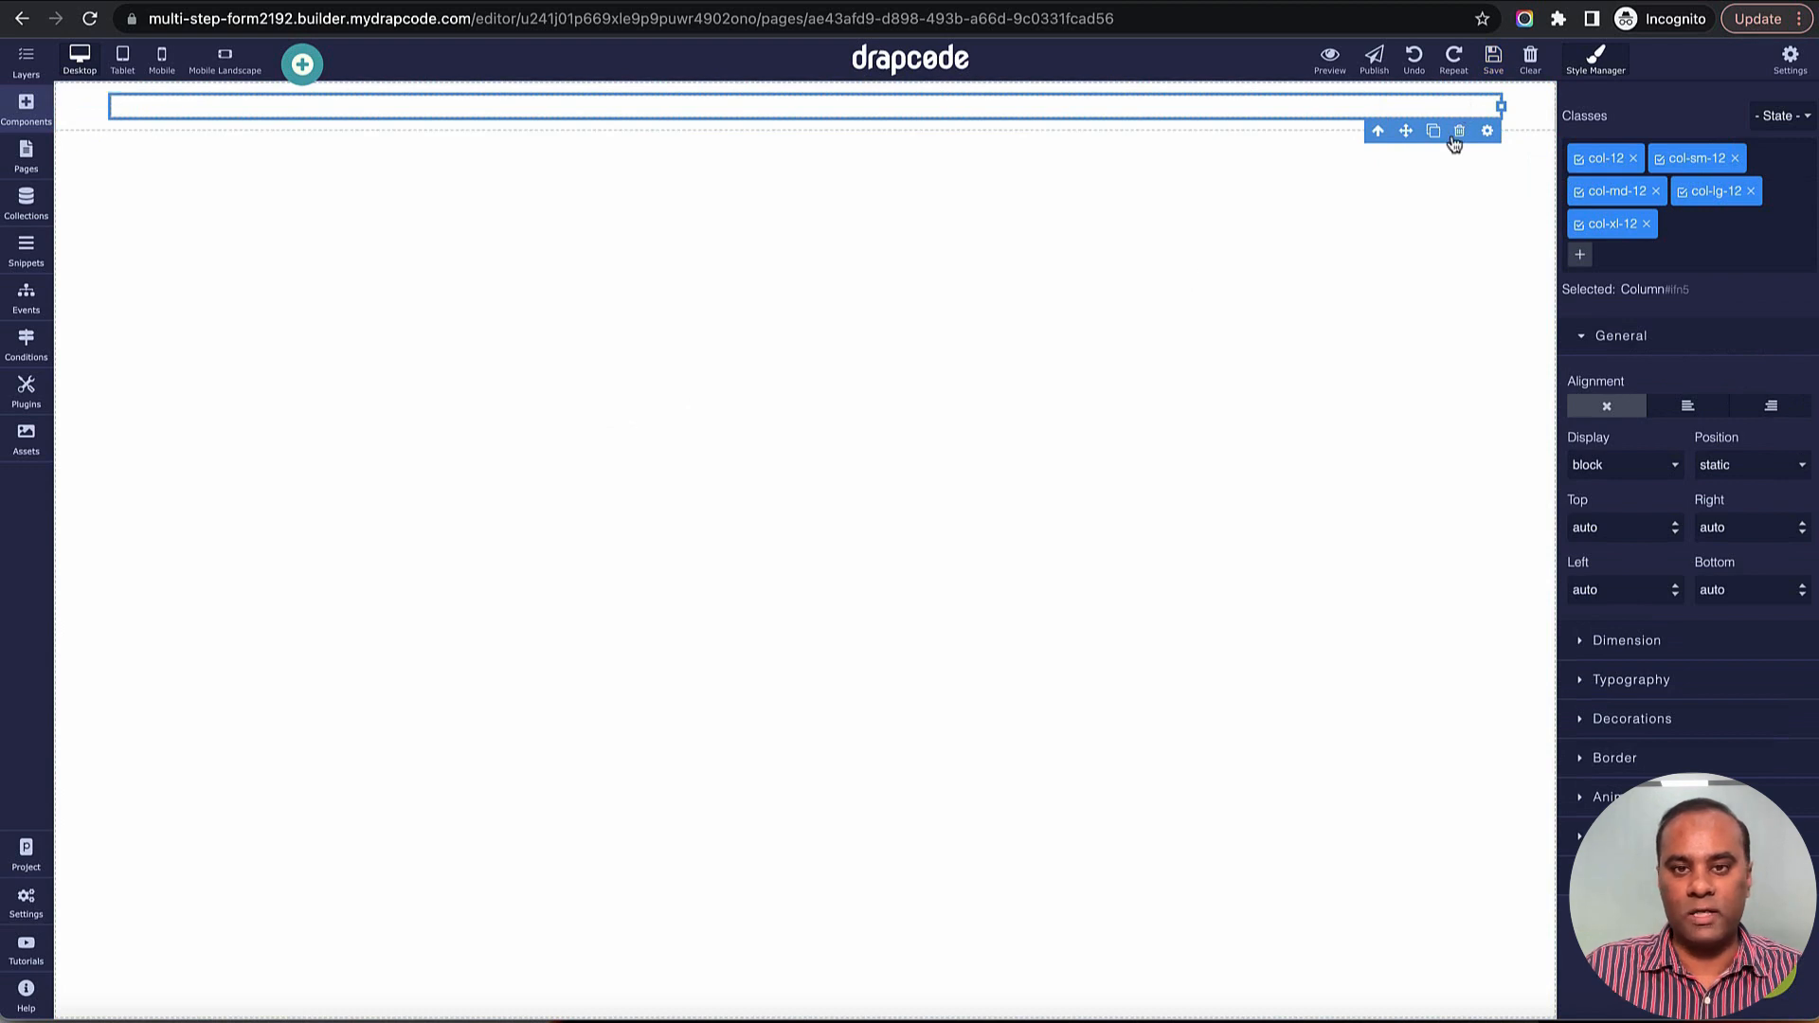
click(27, 62)
click(23, 126)
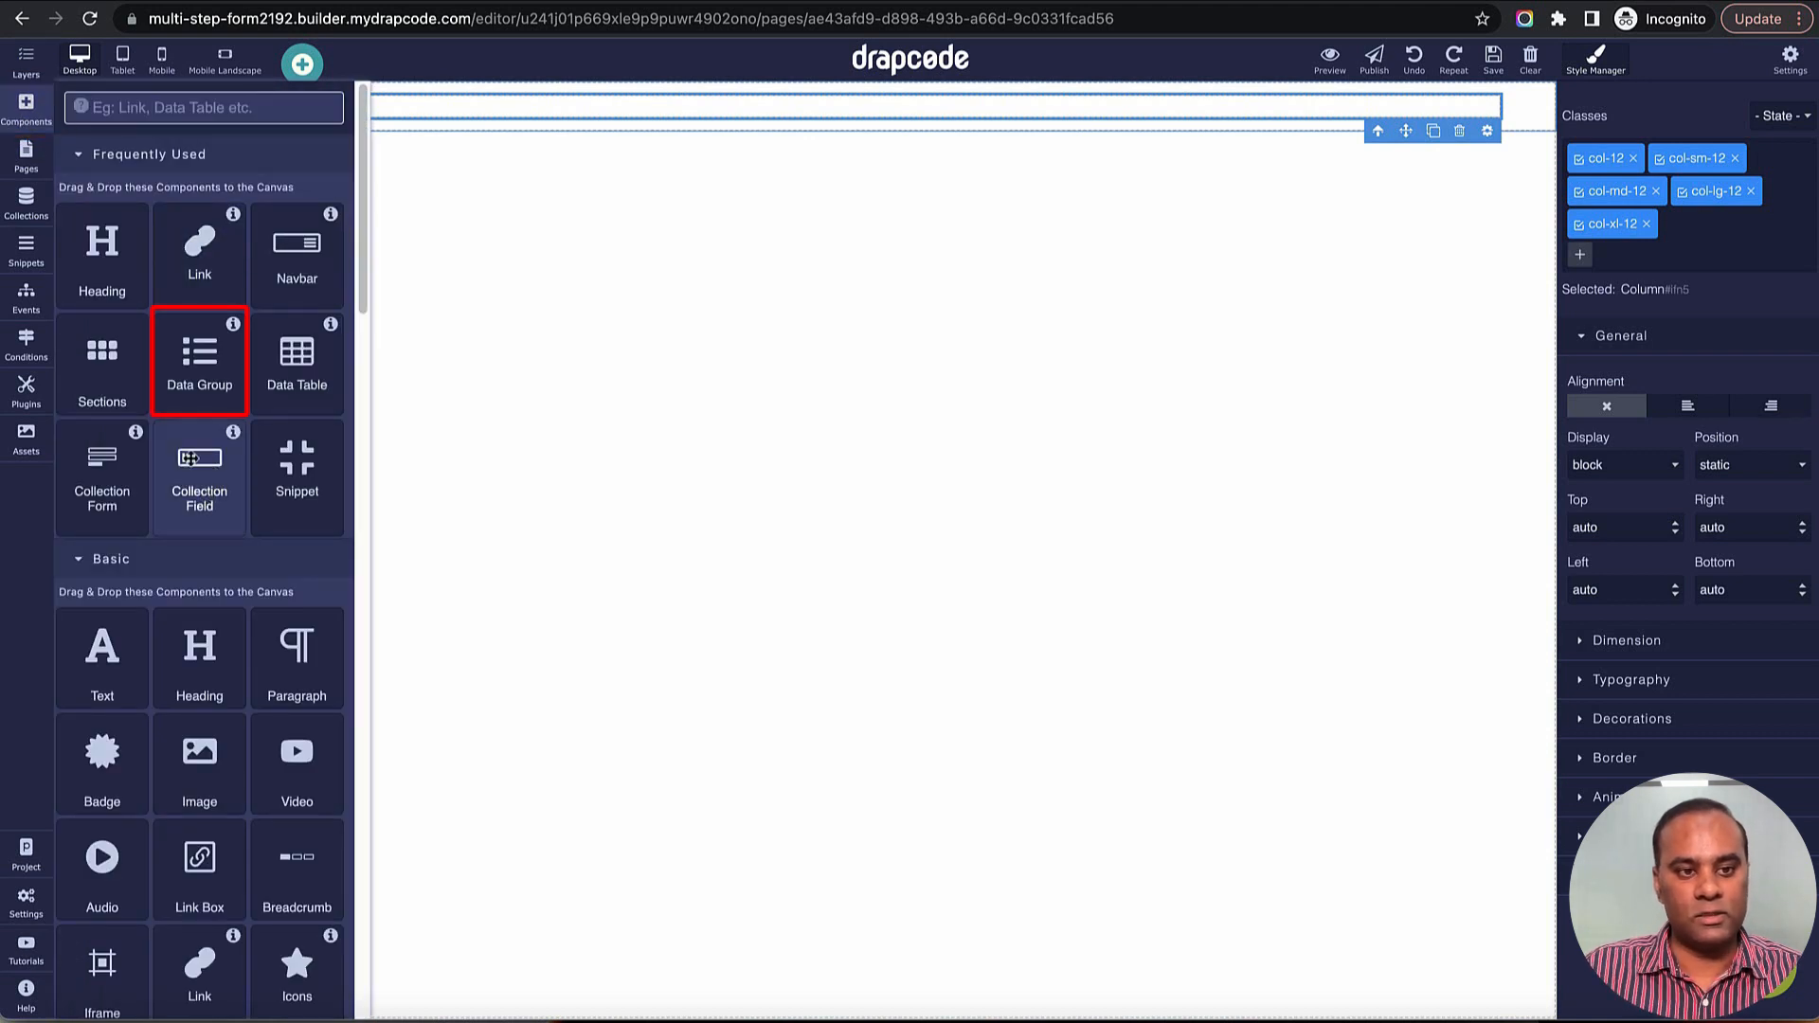
drag(199, 361, 715, 106)
Step: Set the data group's content source to Get Data From Collection with the Employee collection
click(823, 532)
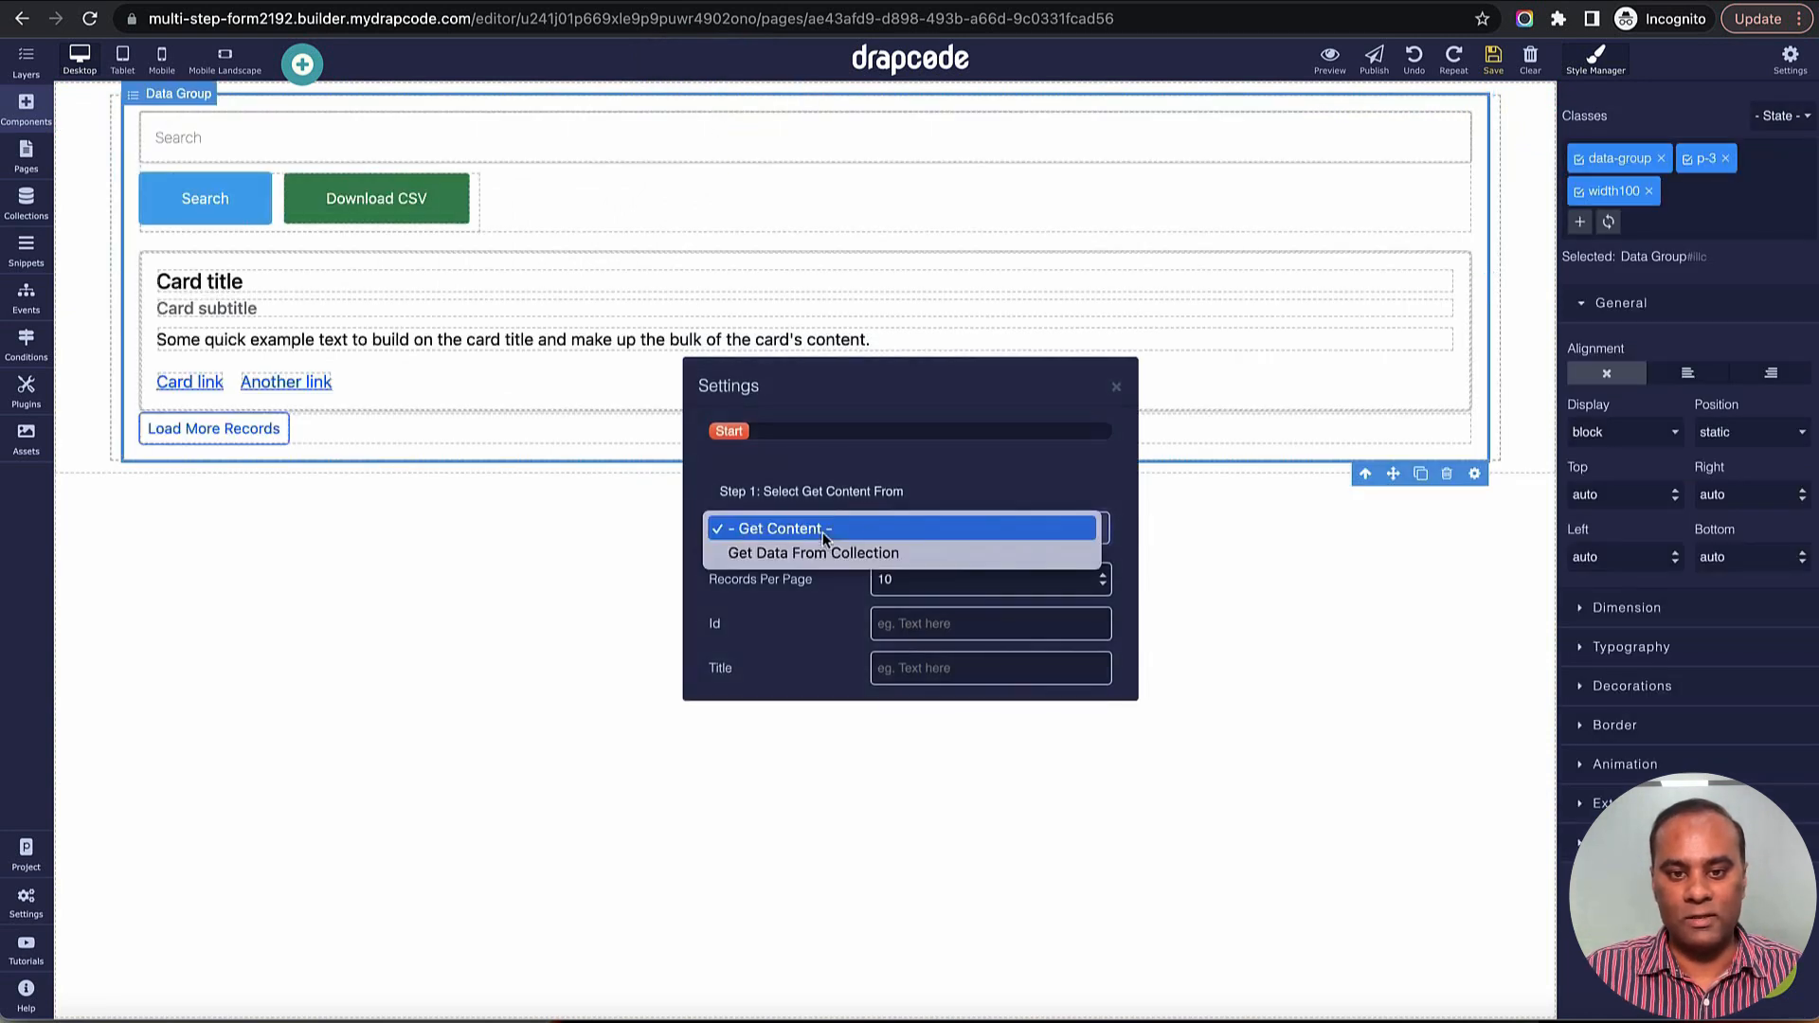
click(822, 549)
click(819, 569)
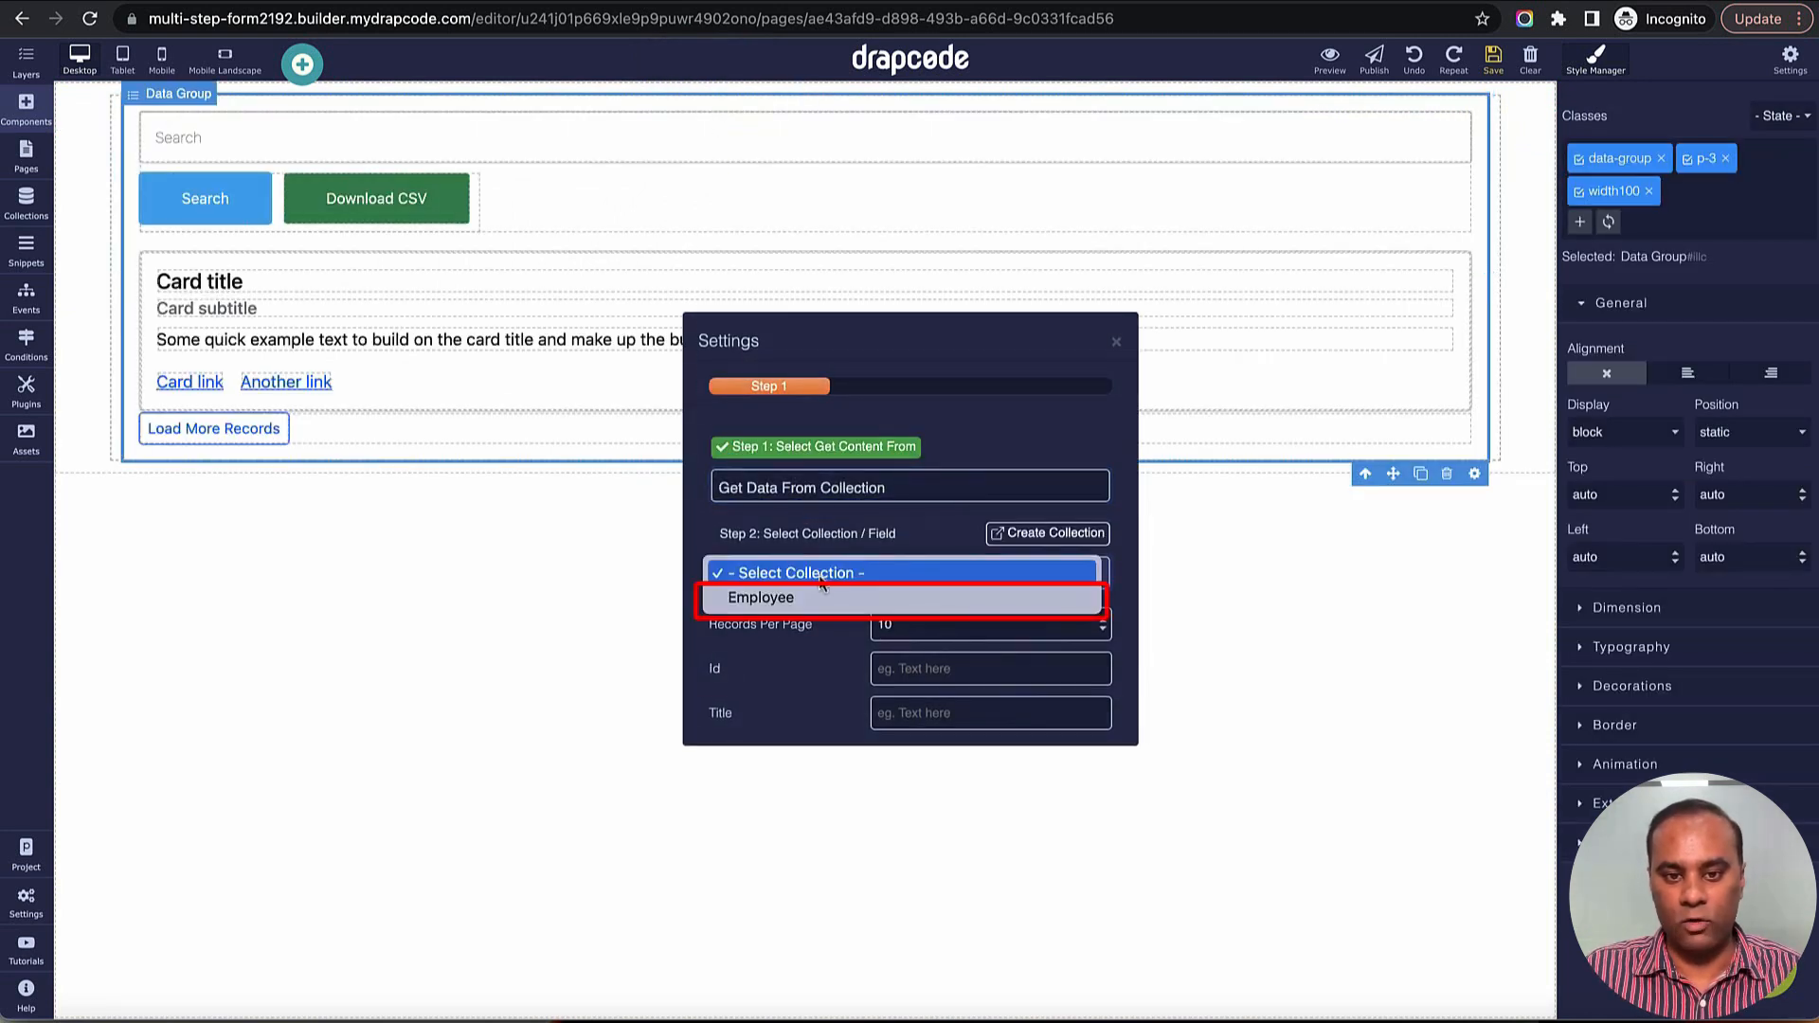
click(821, 598)
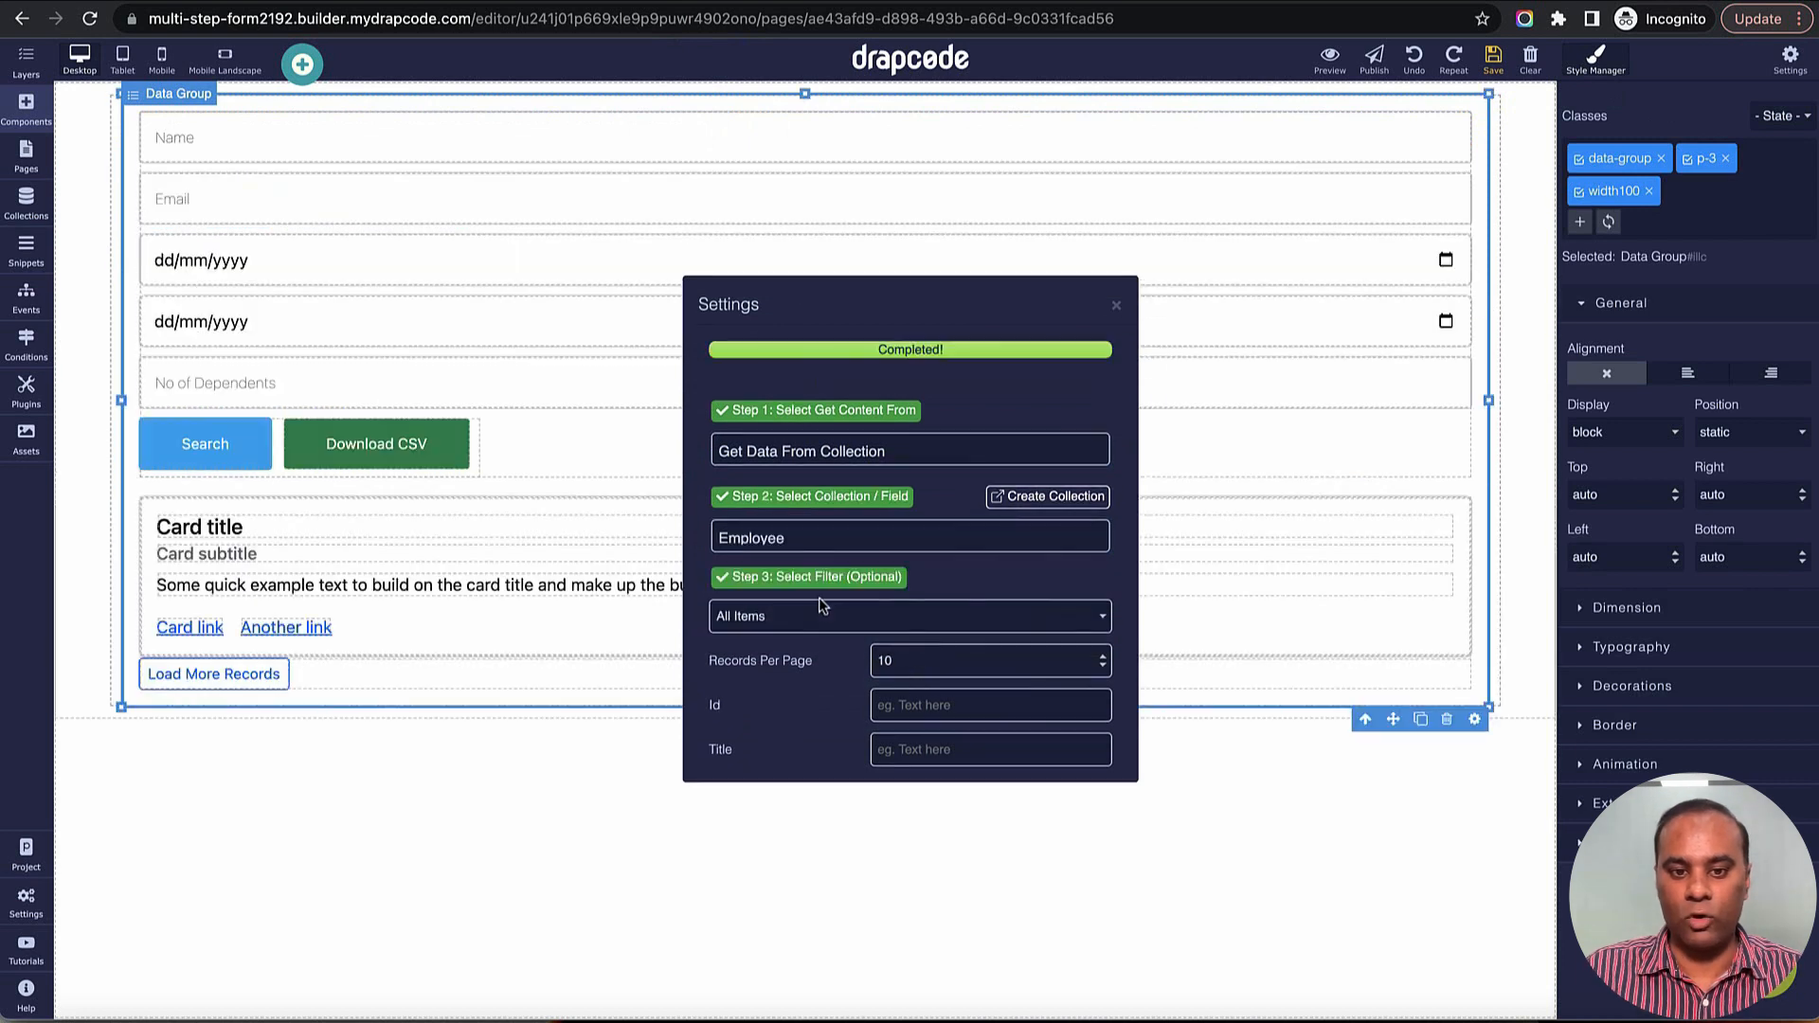
click(1119, 309)
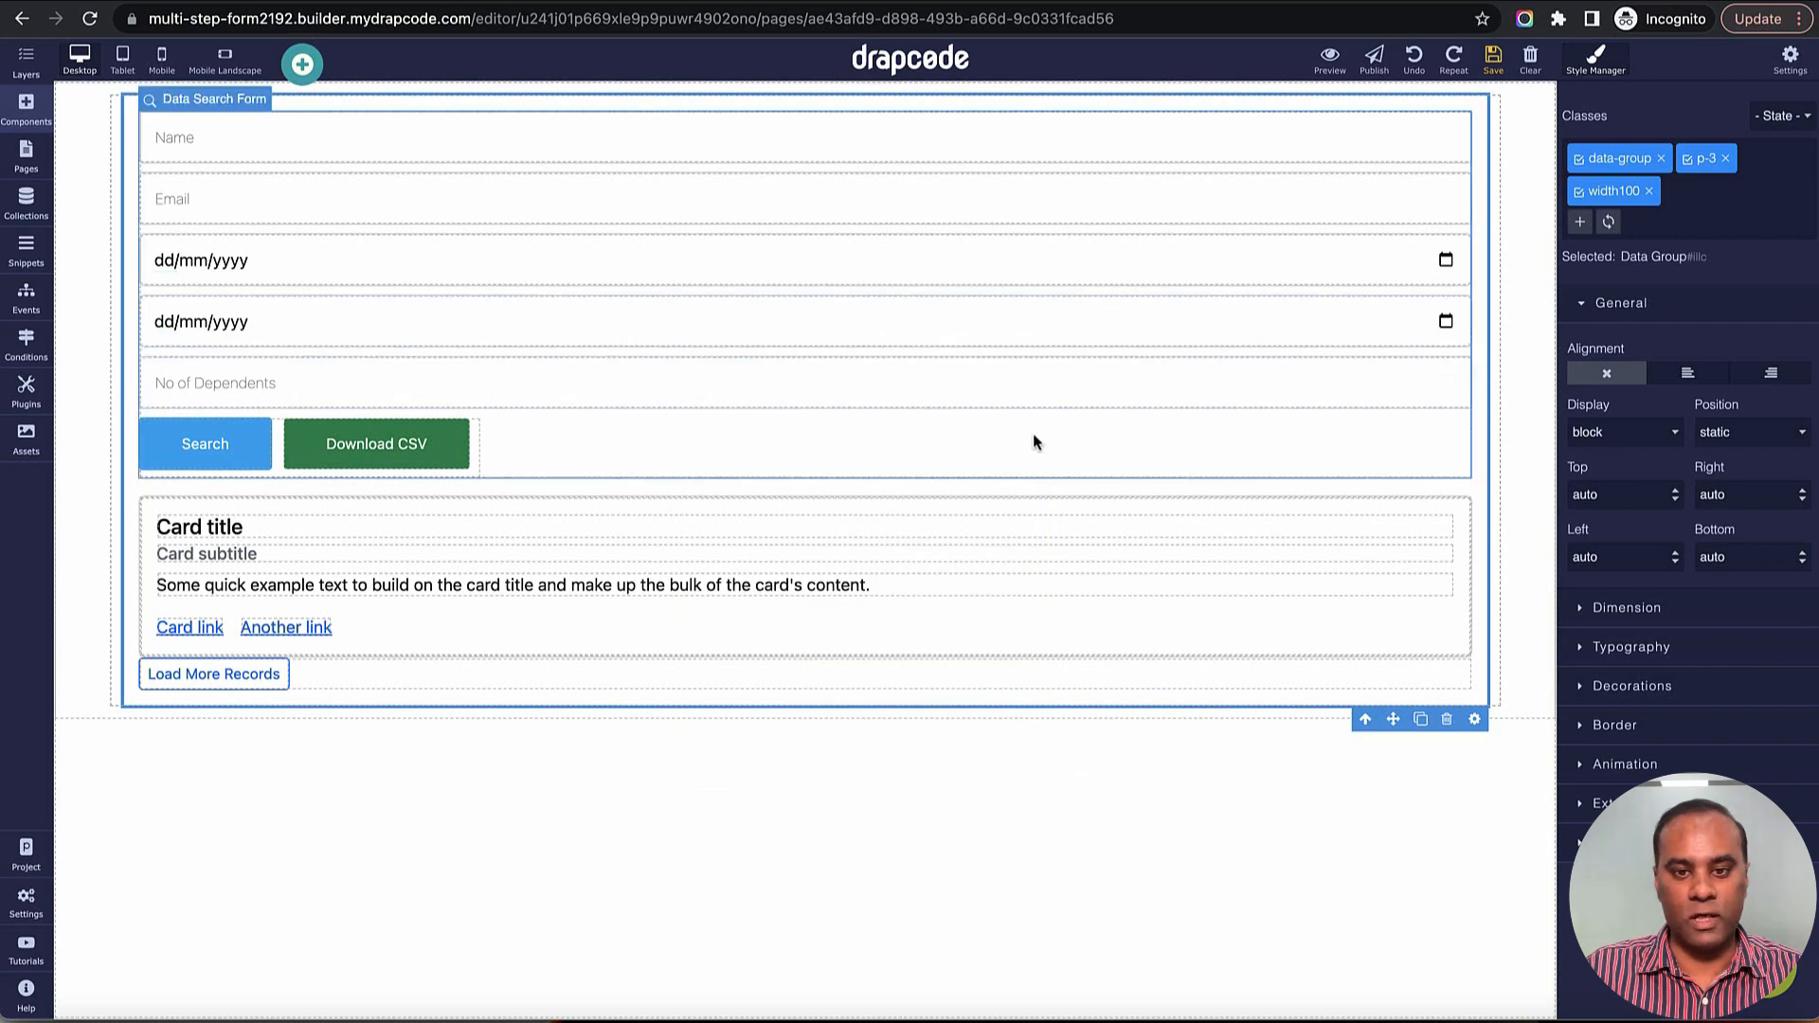
Step: Delete the Data Search Form from the data group and reload the page preview
click(1027, 451)
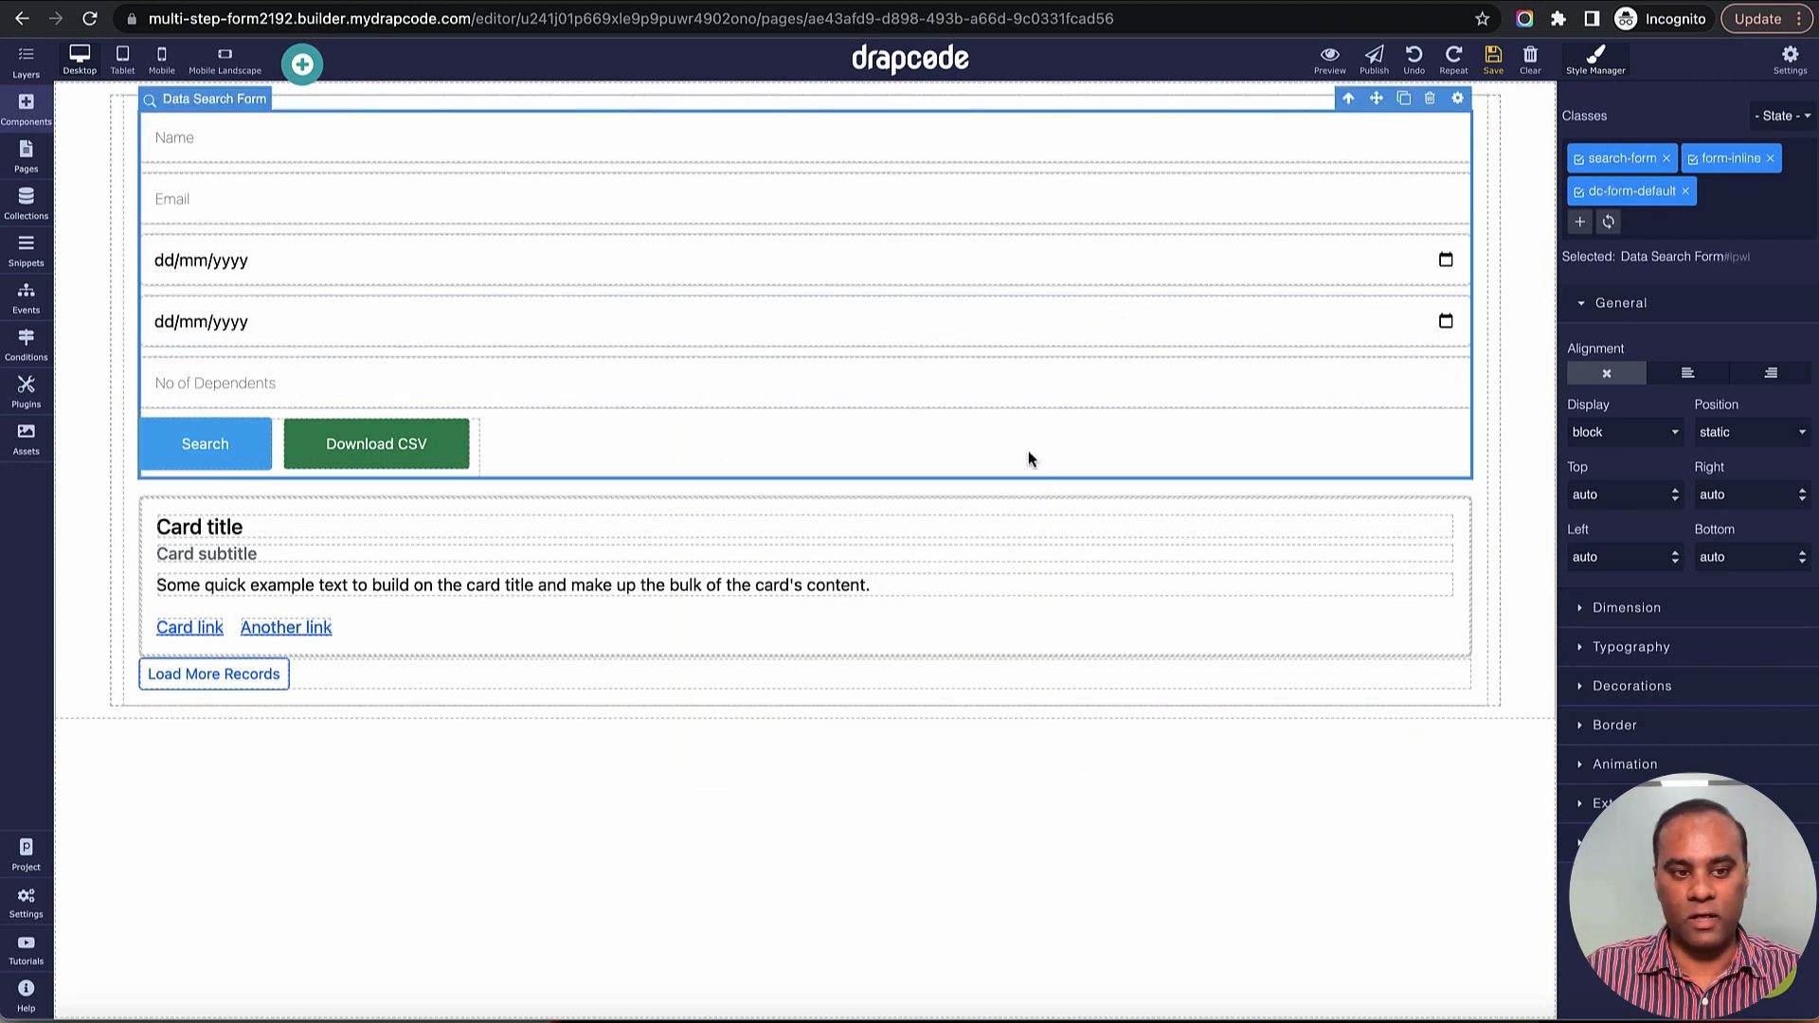
click(1432, 100)
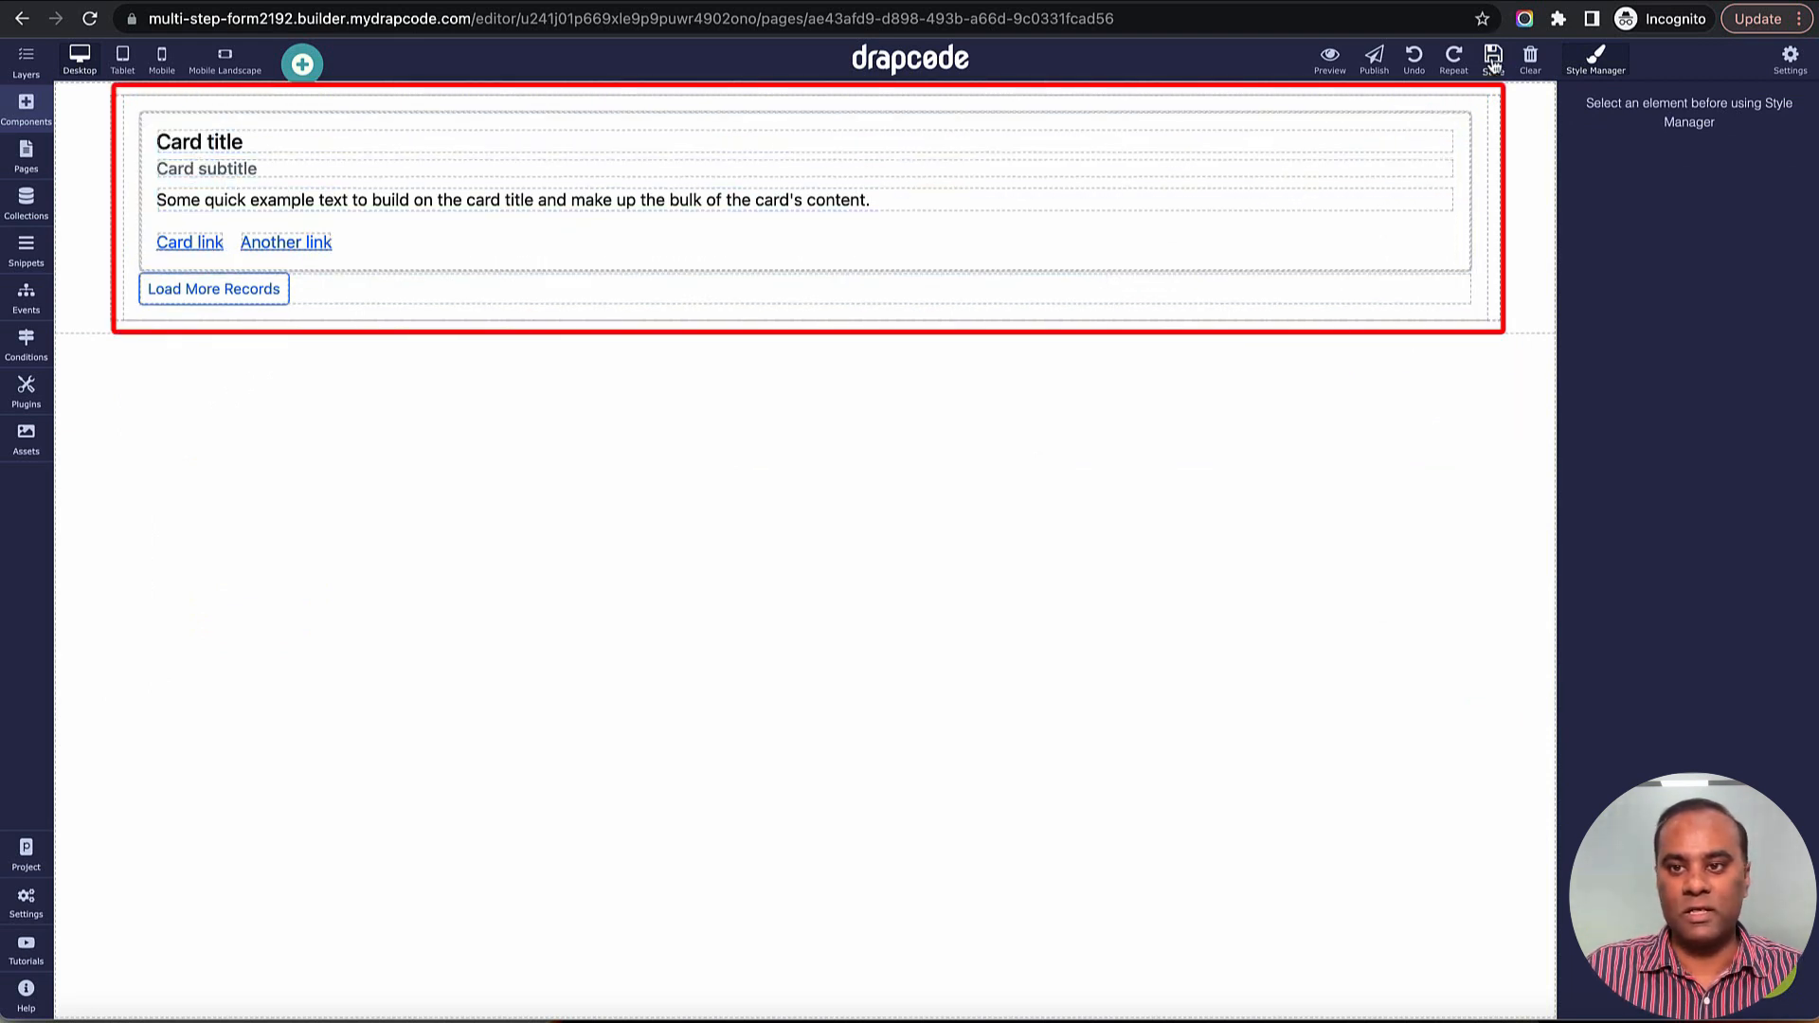
click(1453, 267)
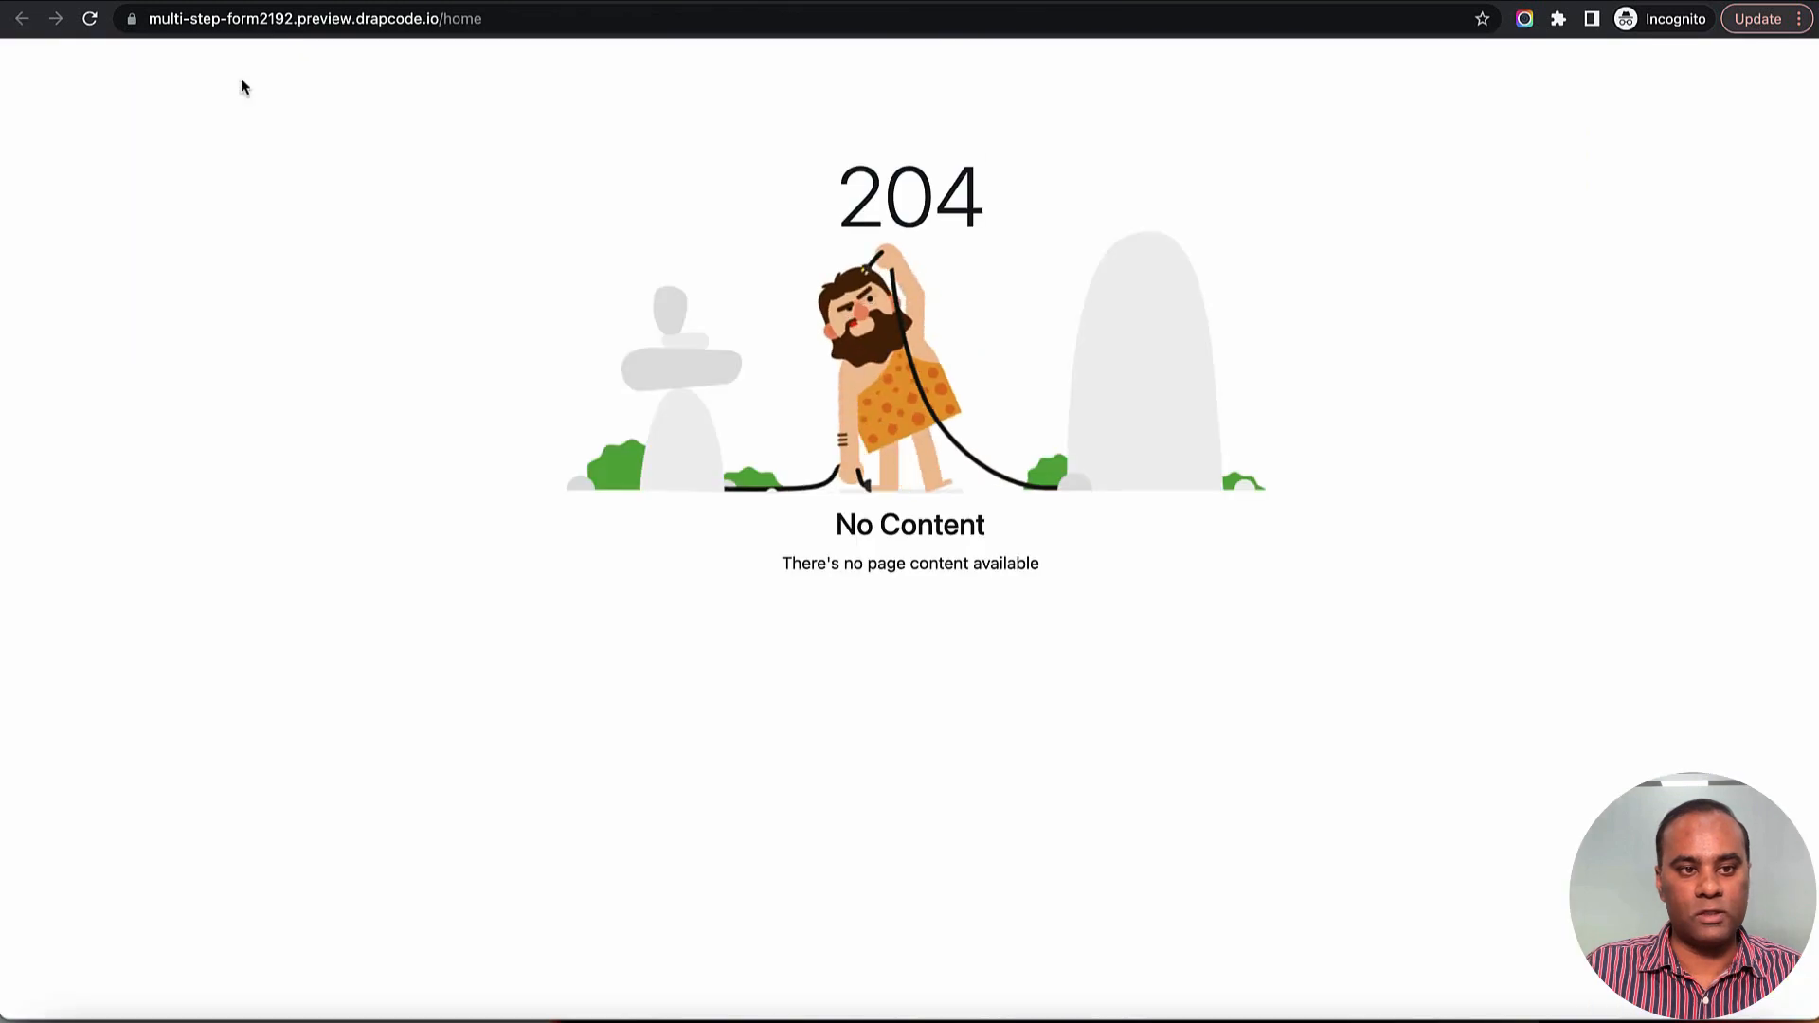
click(89, 19)
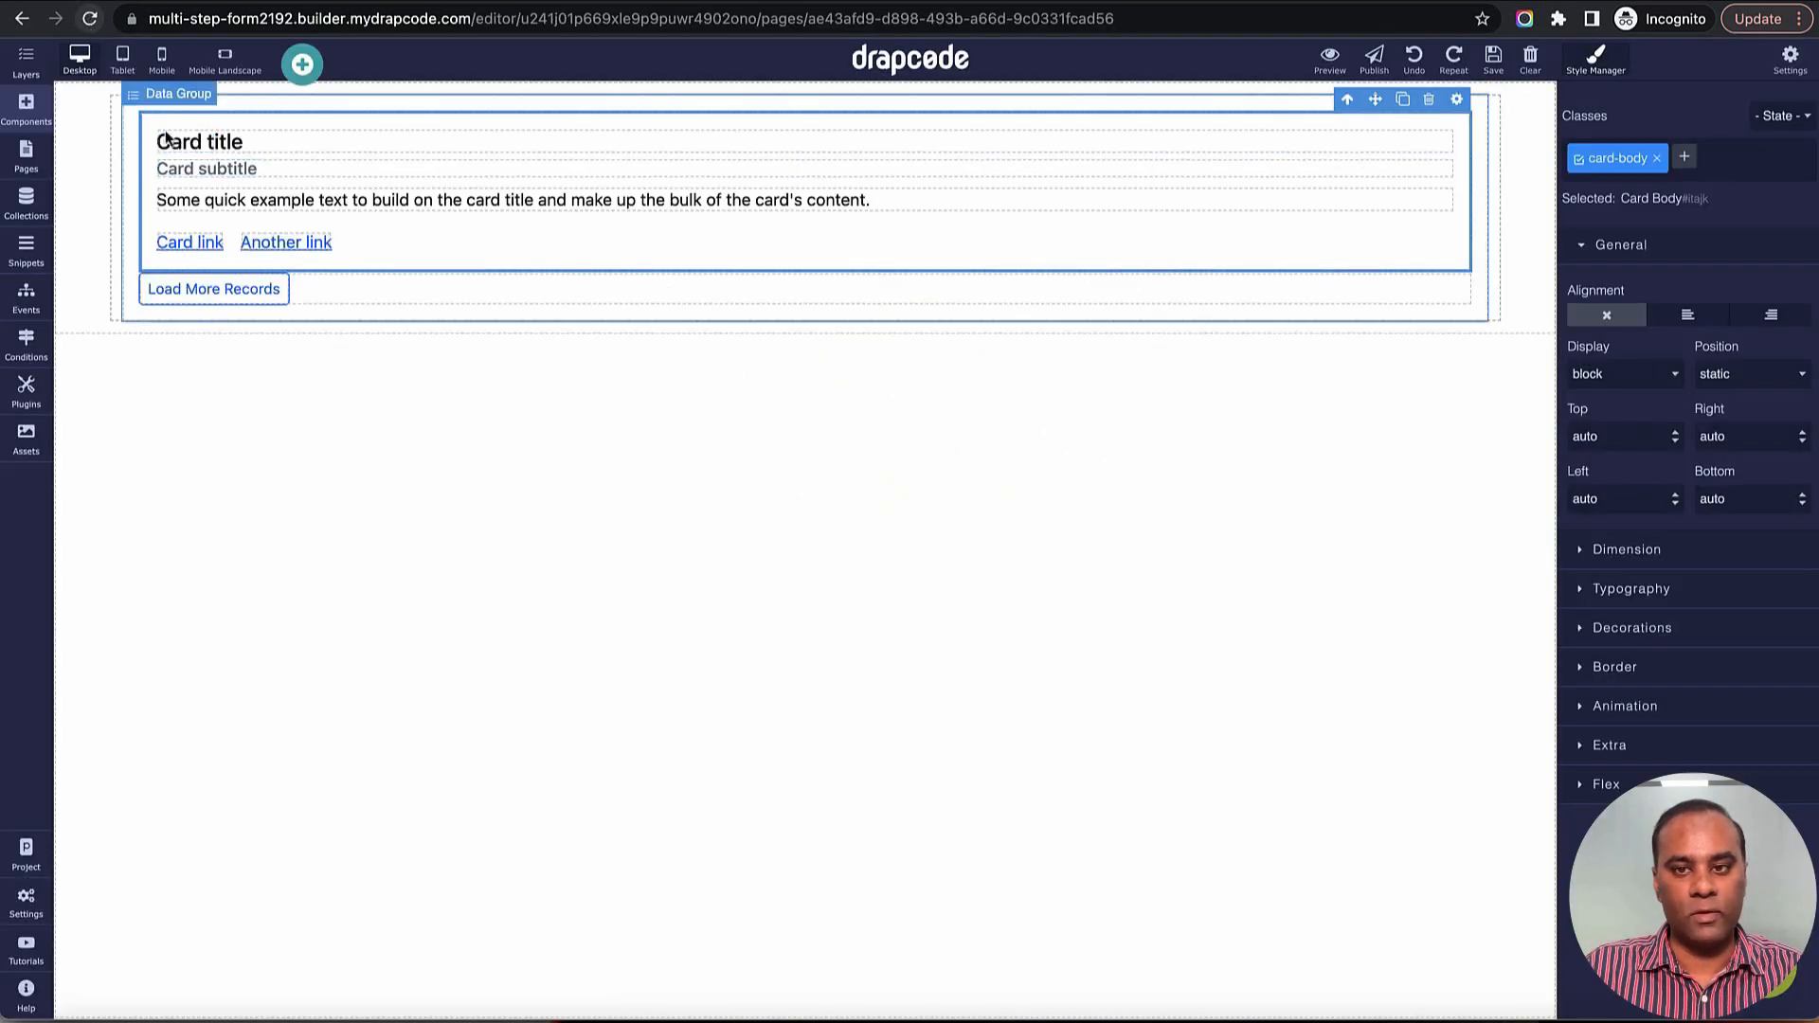
Step: Bind the card title heading to the Name field of the Employee collection
click(1166, 142)
click(1439, 121)
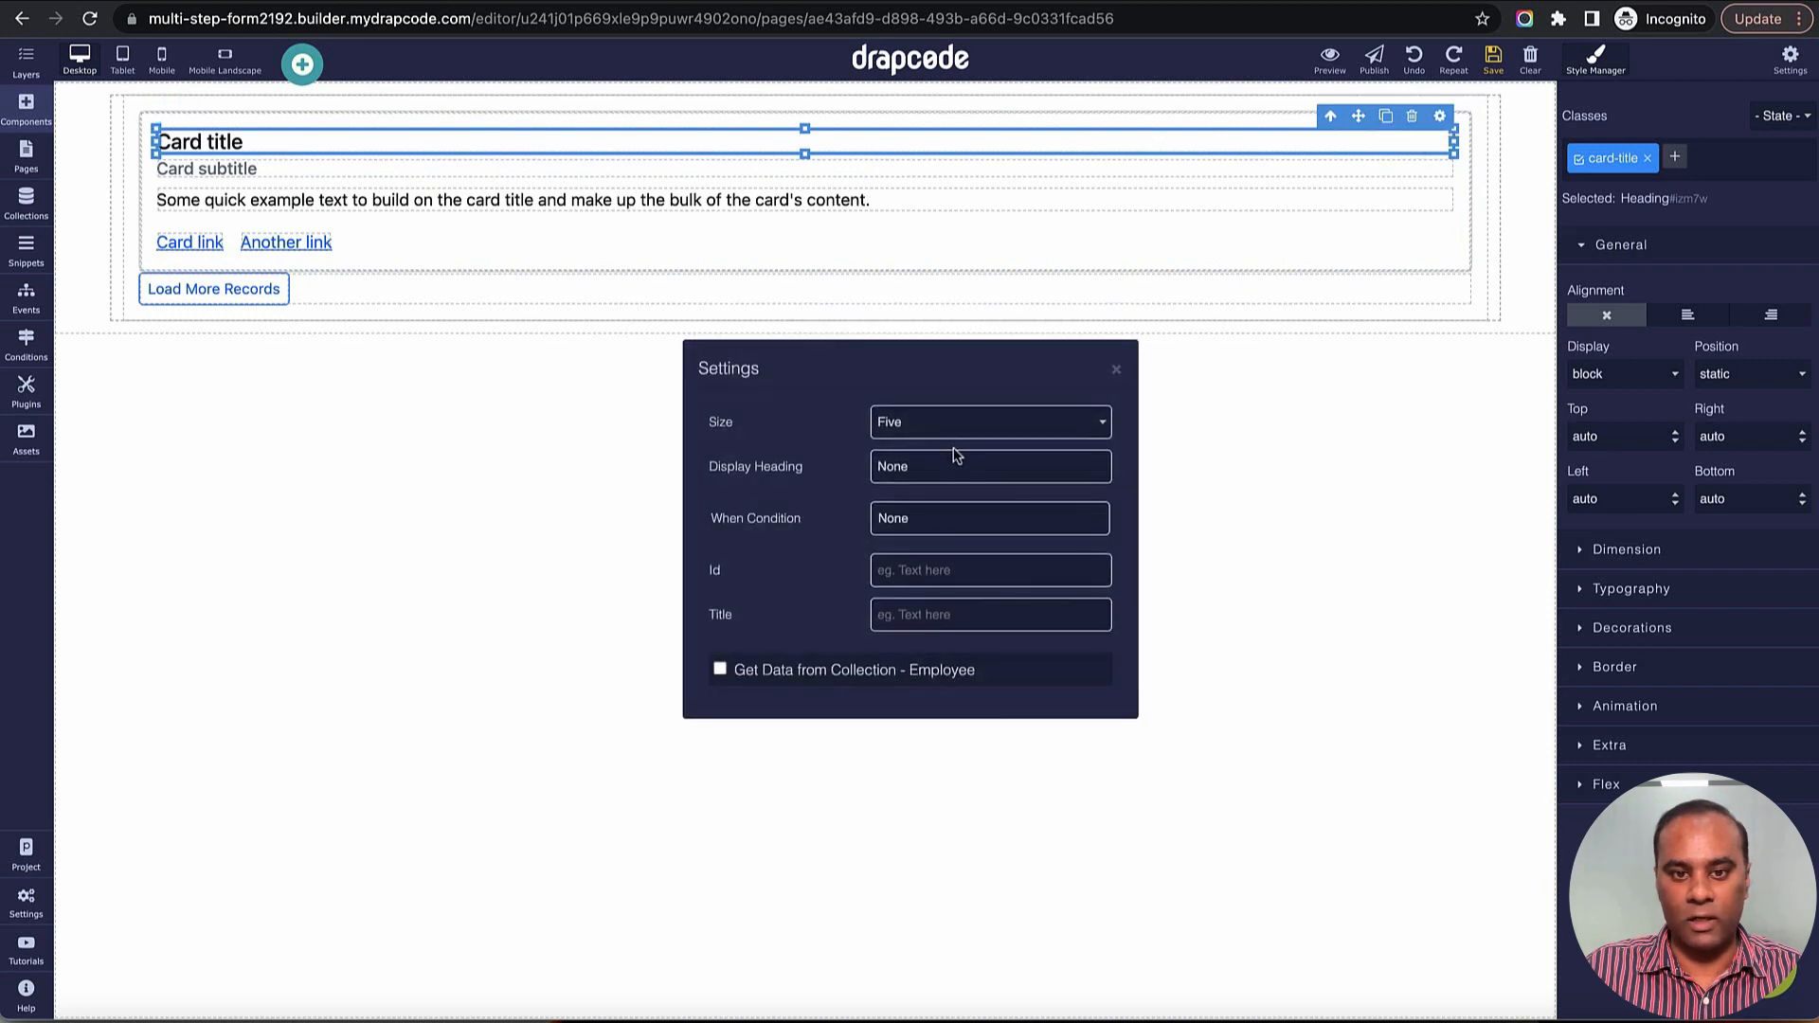
click(748, 645)
click(879, 697)
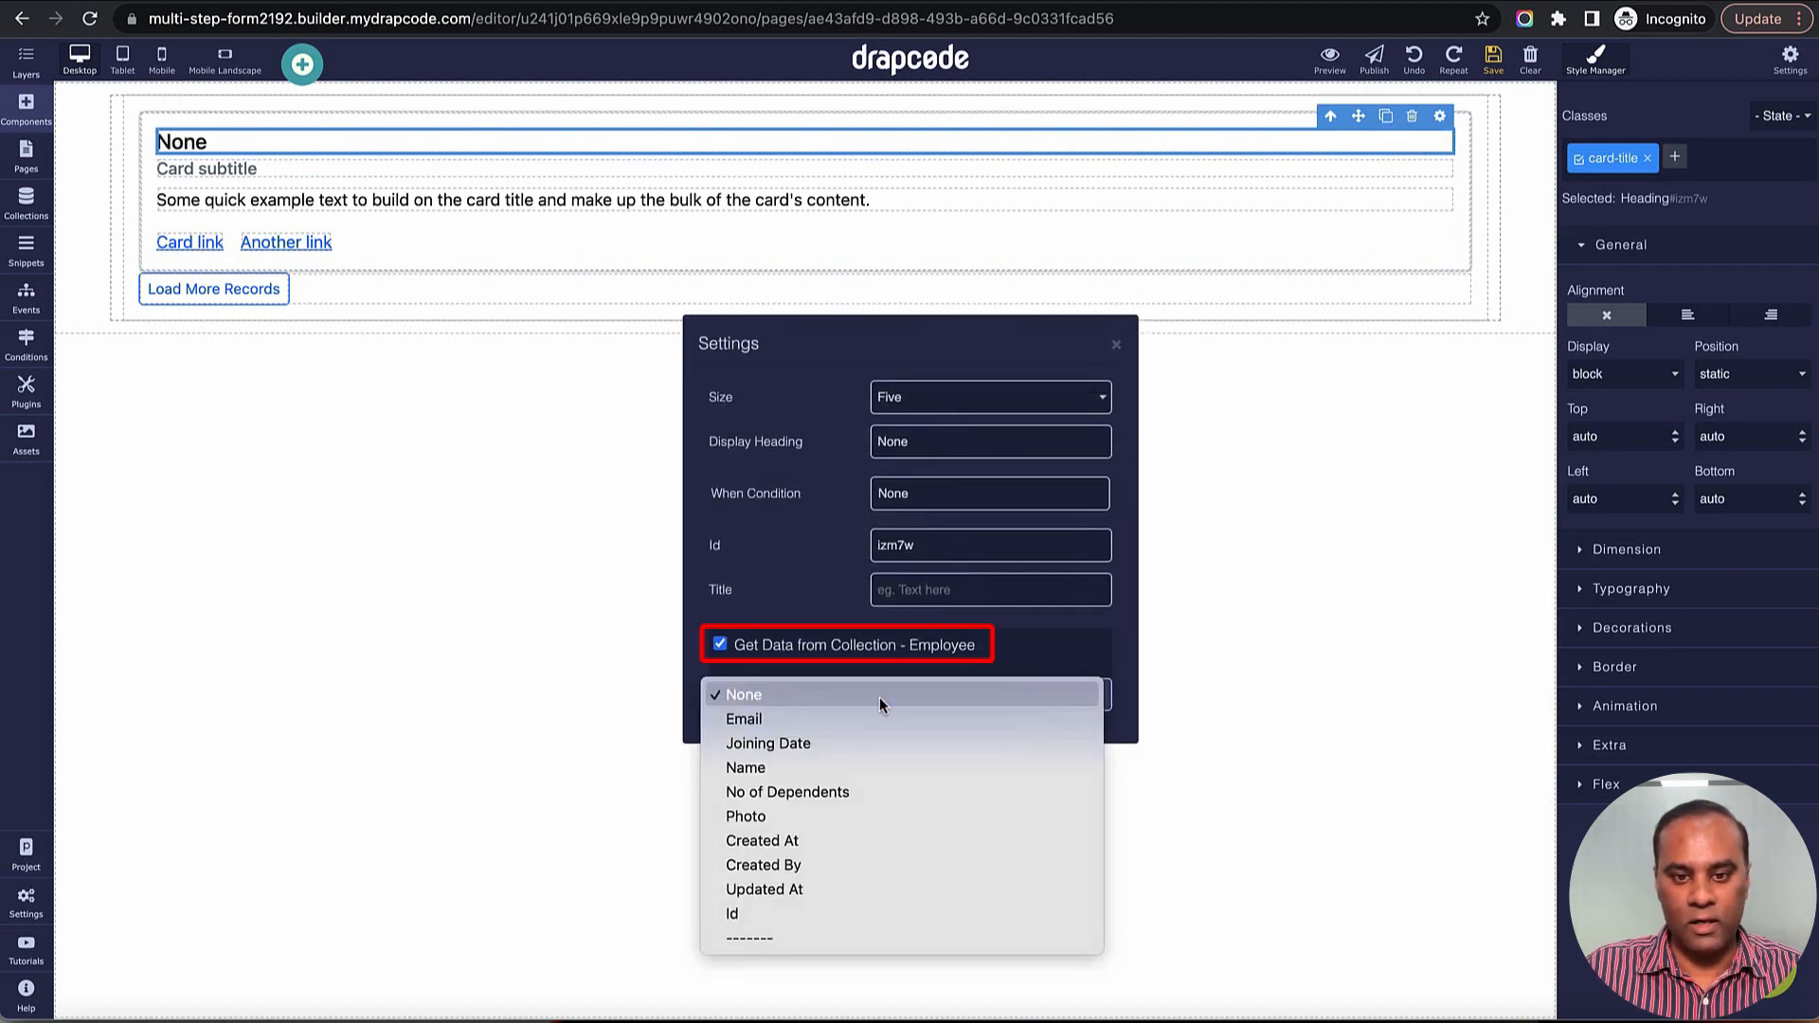
click(873, 766)
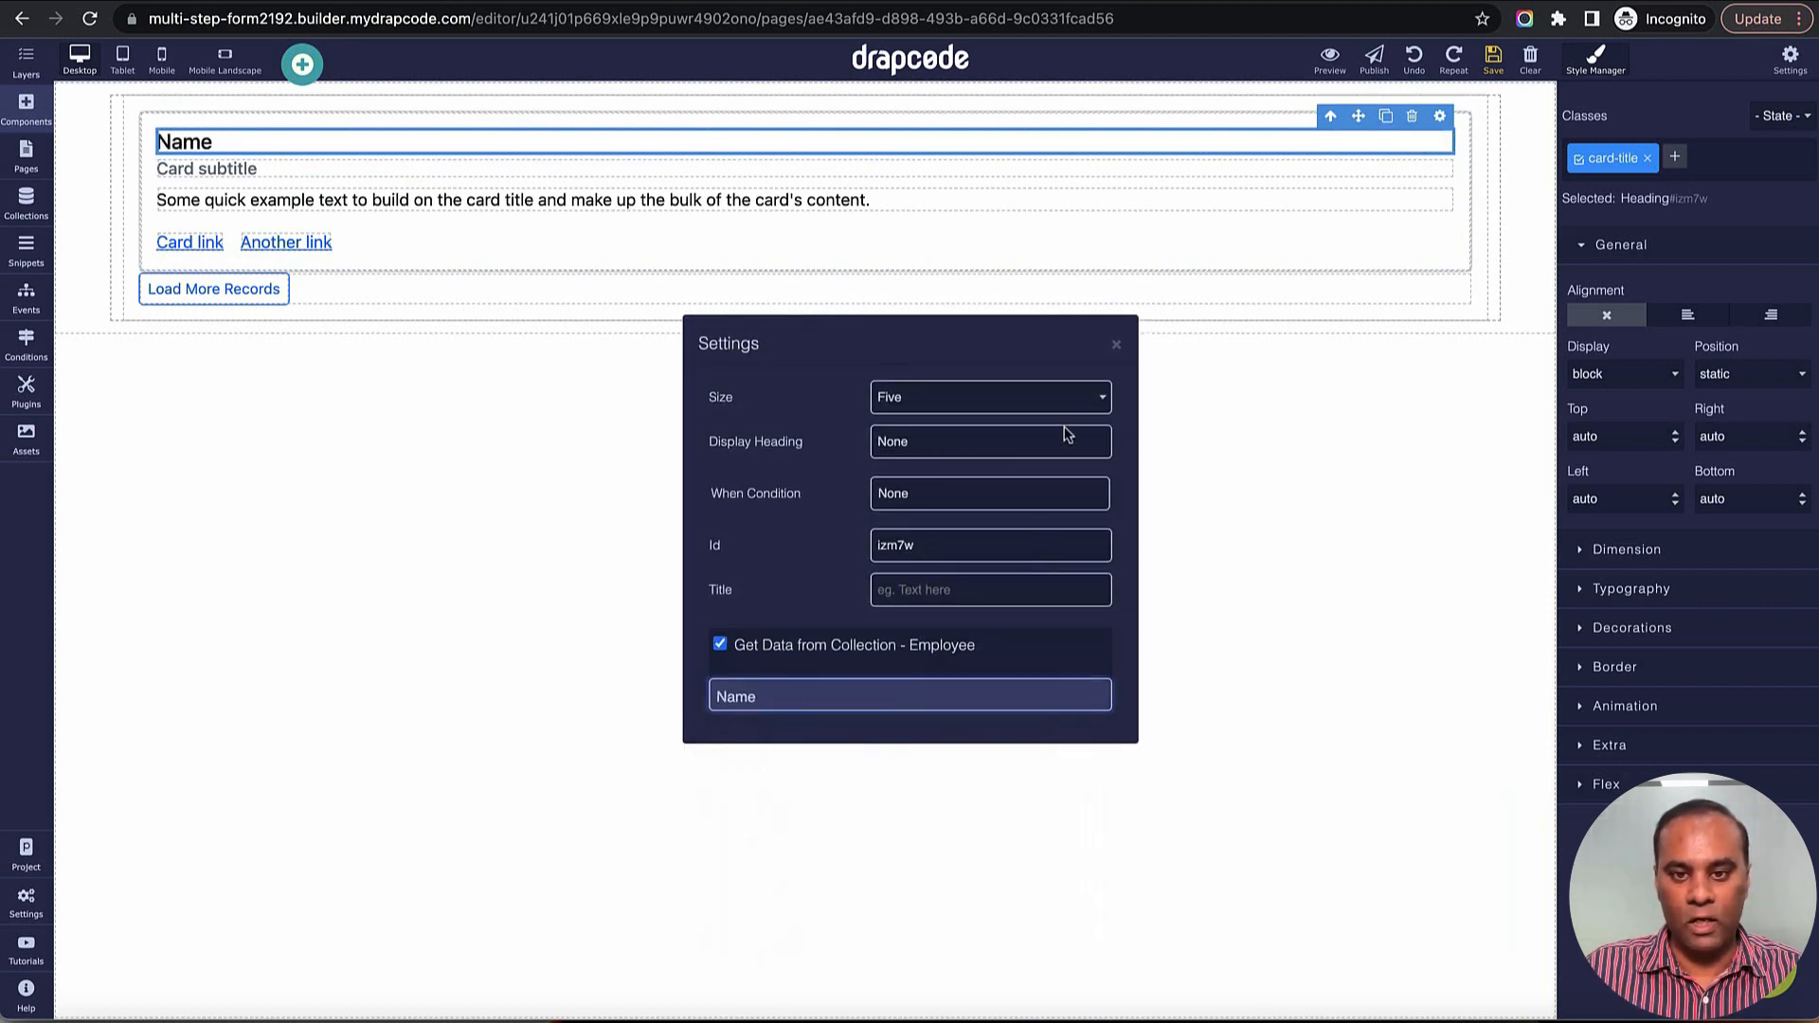
click(1116, 344)
Step: Bind the card subtitle heading to the Email field of the Employee collection and save the page
click(1095, 175)
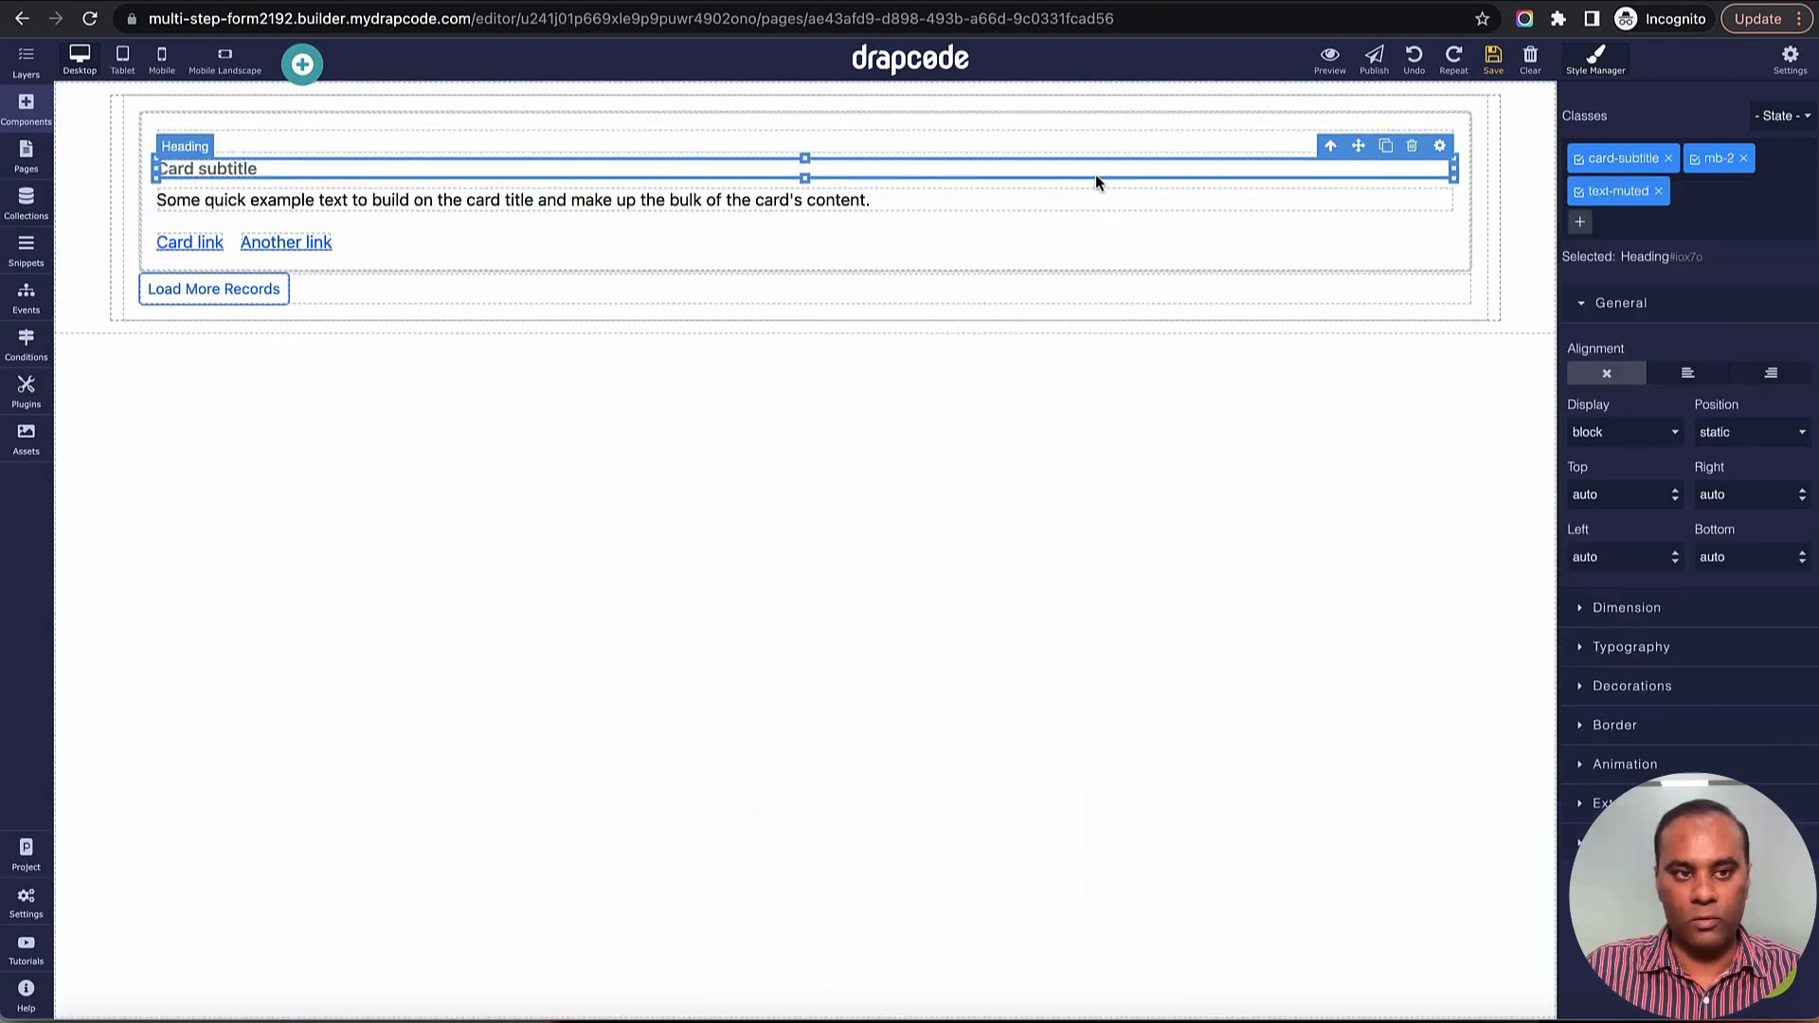
click(1441, 145)
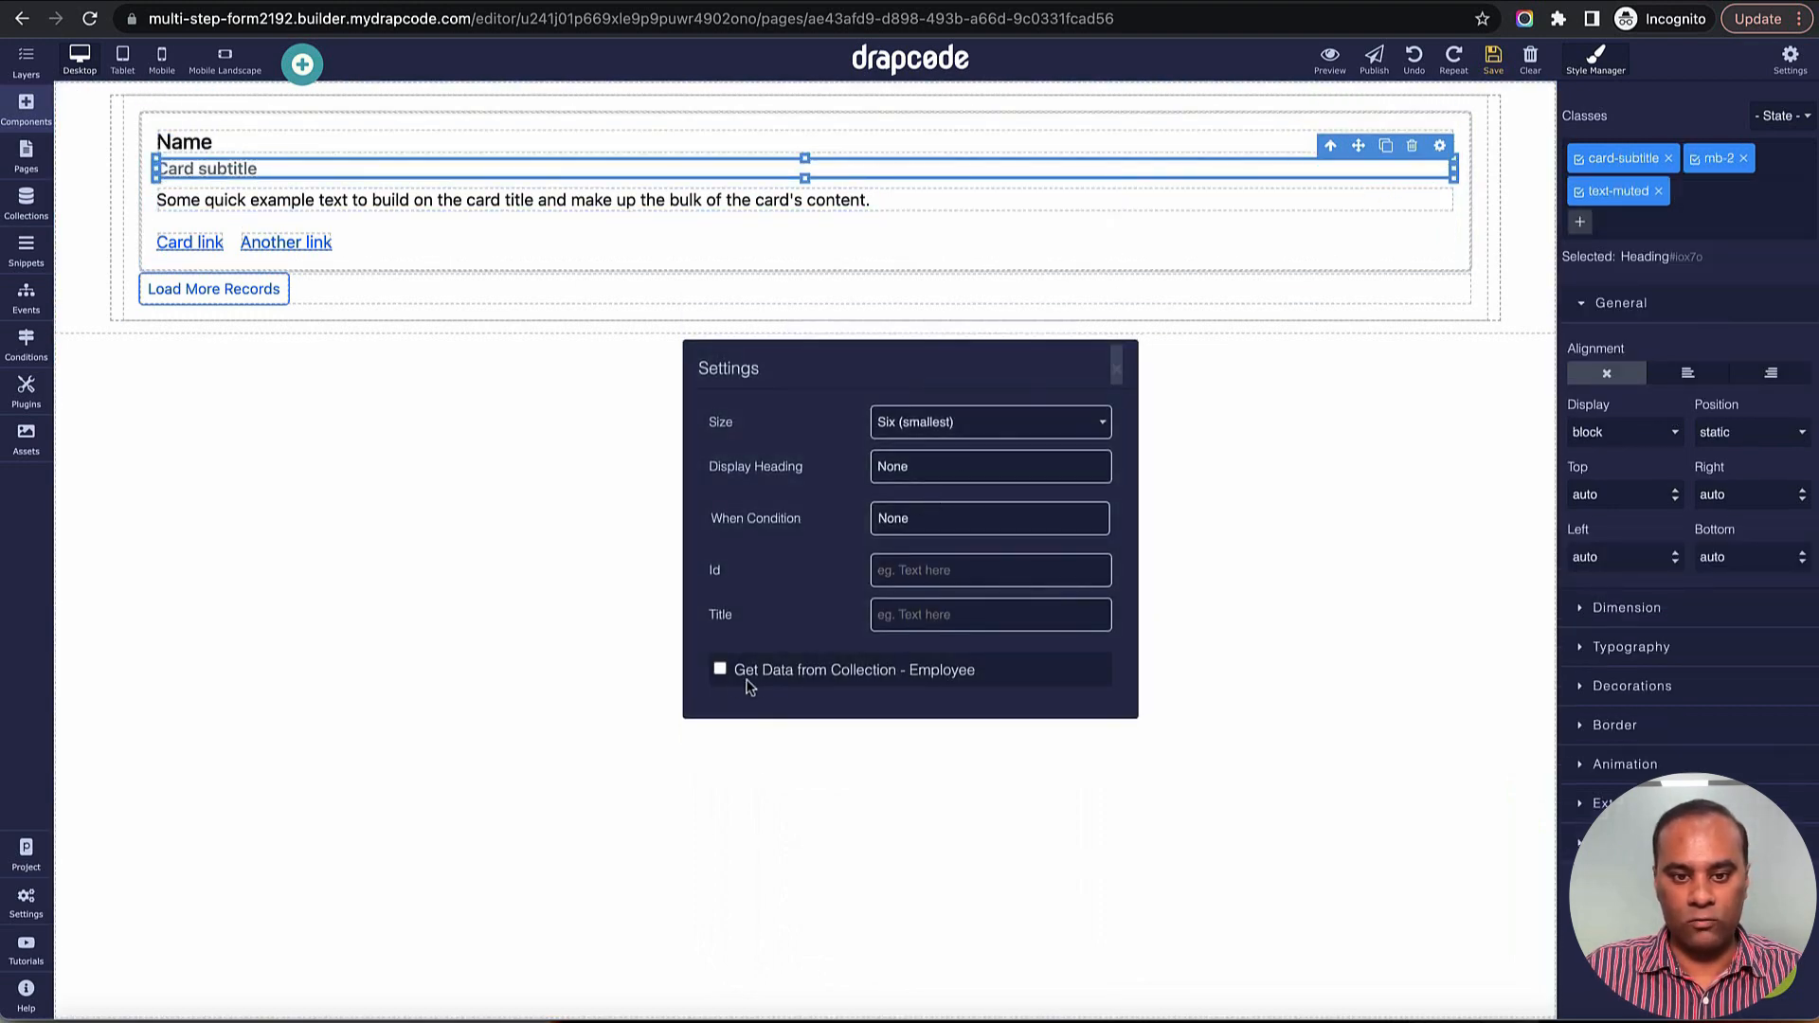
click(718, 670)
click(782, 692)
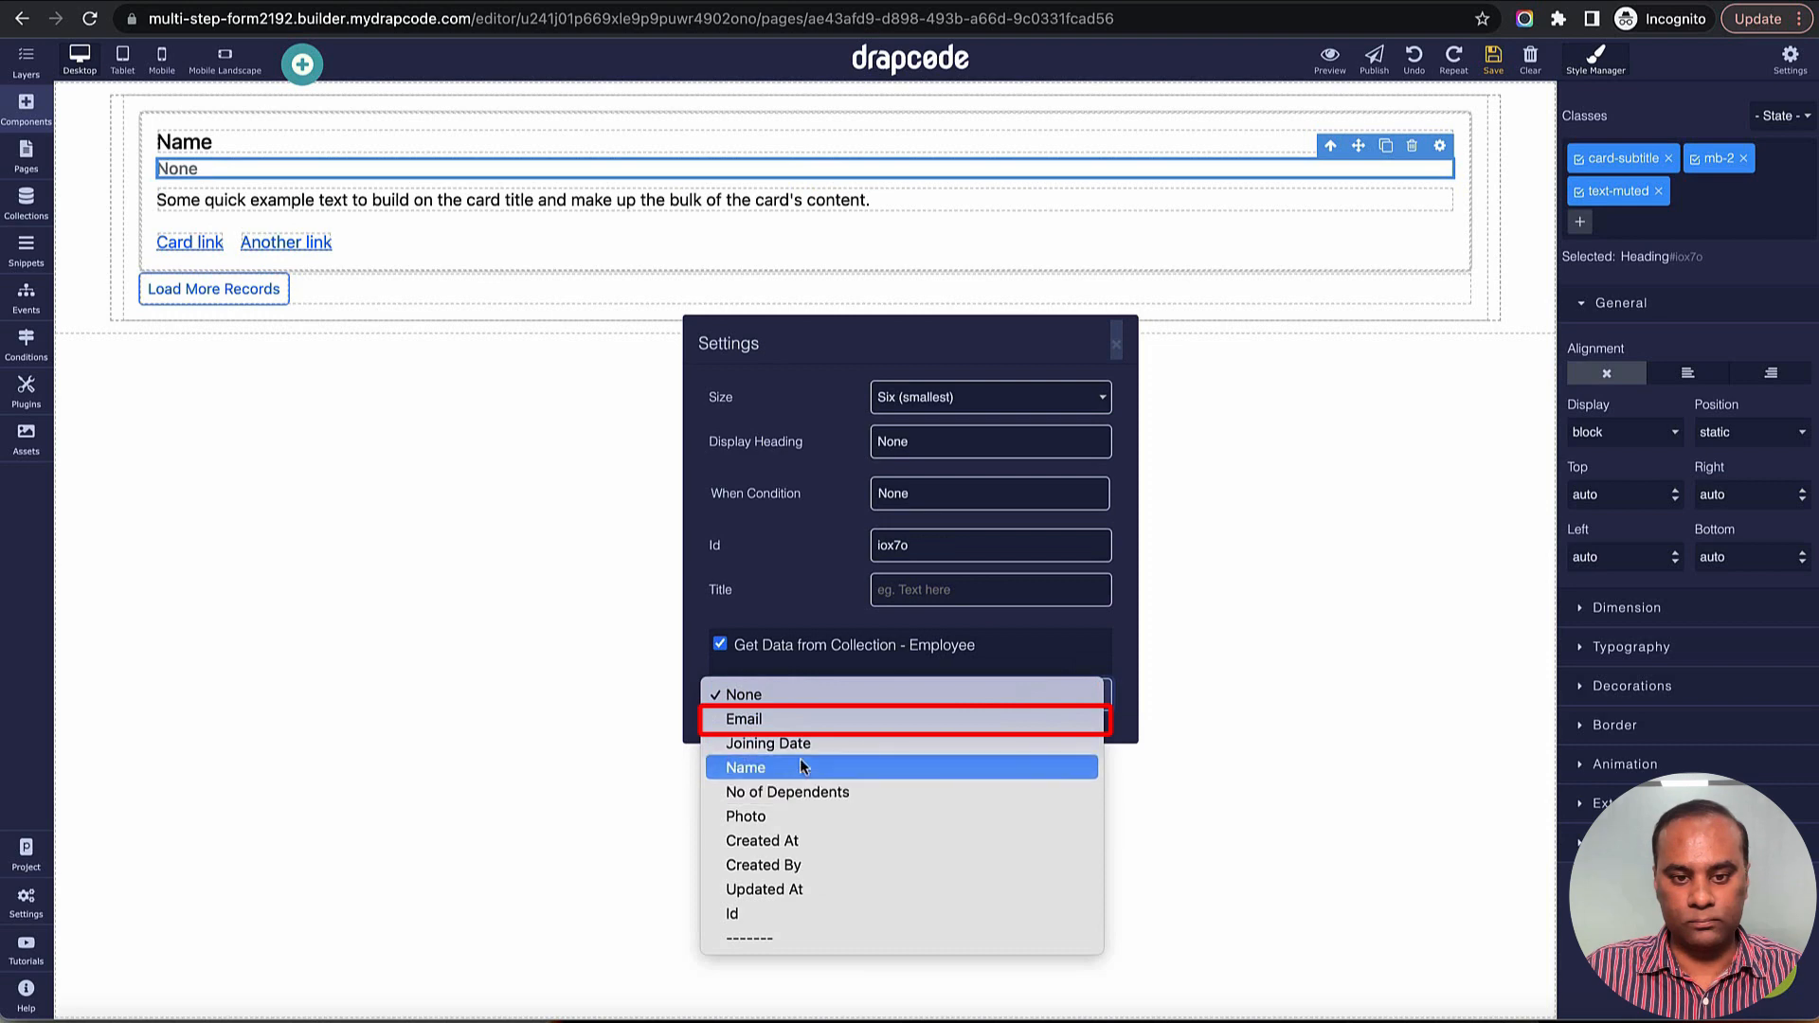
click(801, 722)
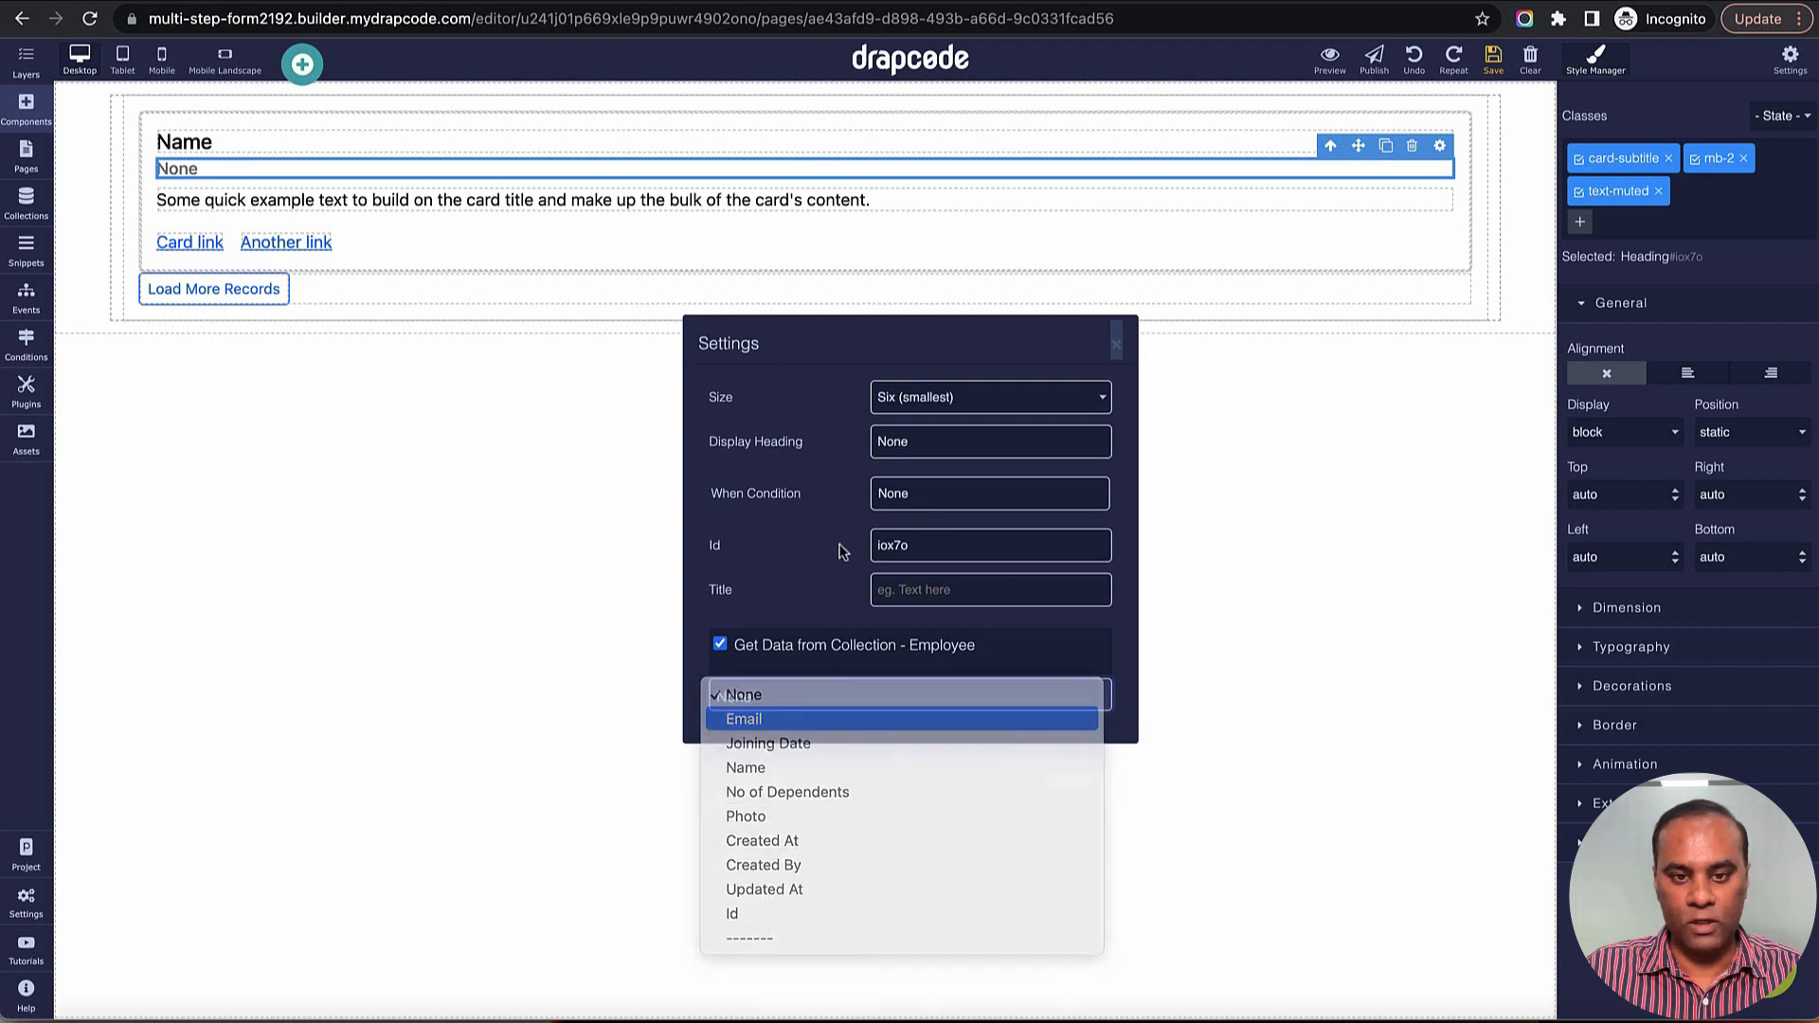
click(1116, 344)
click(1494, 62)
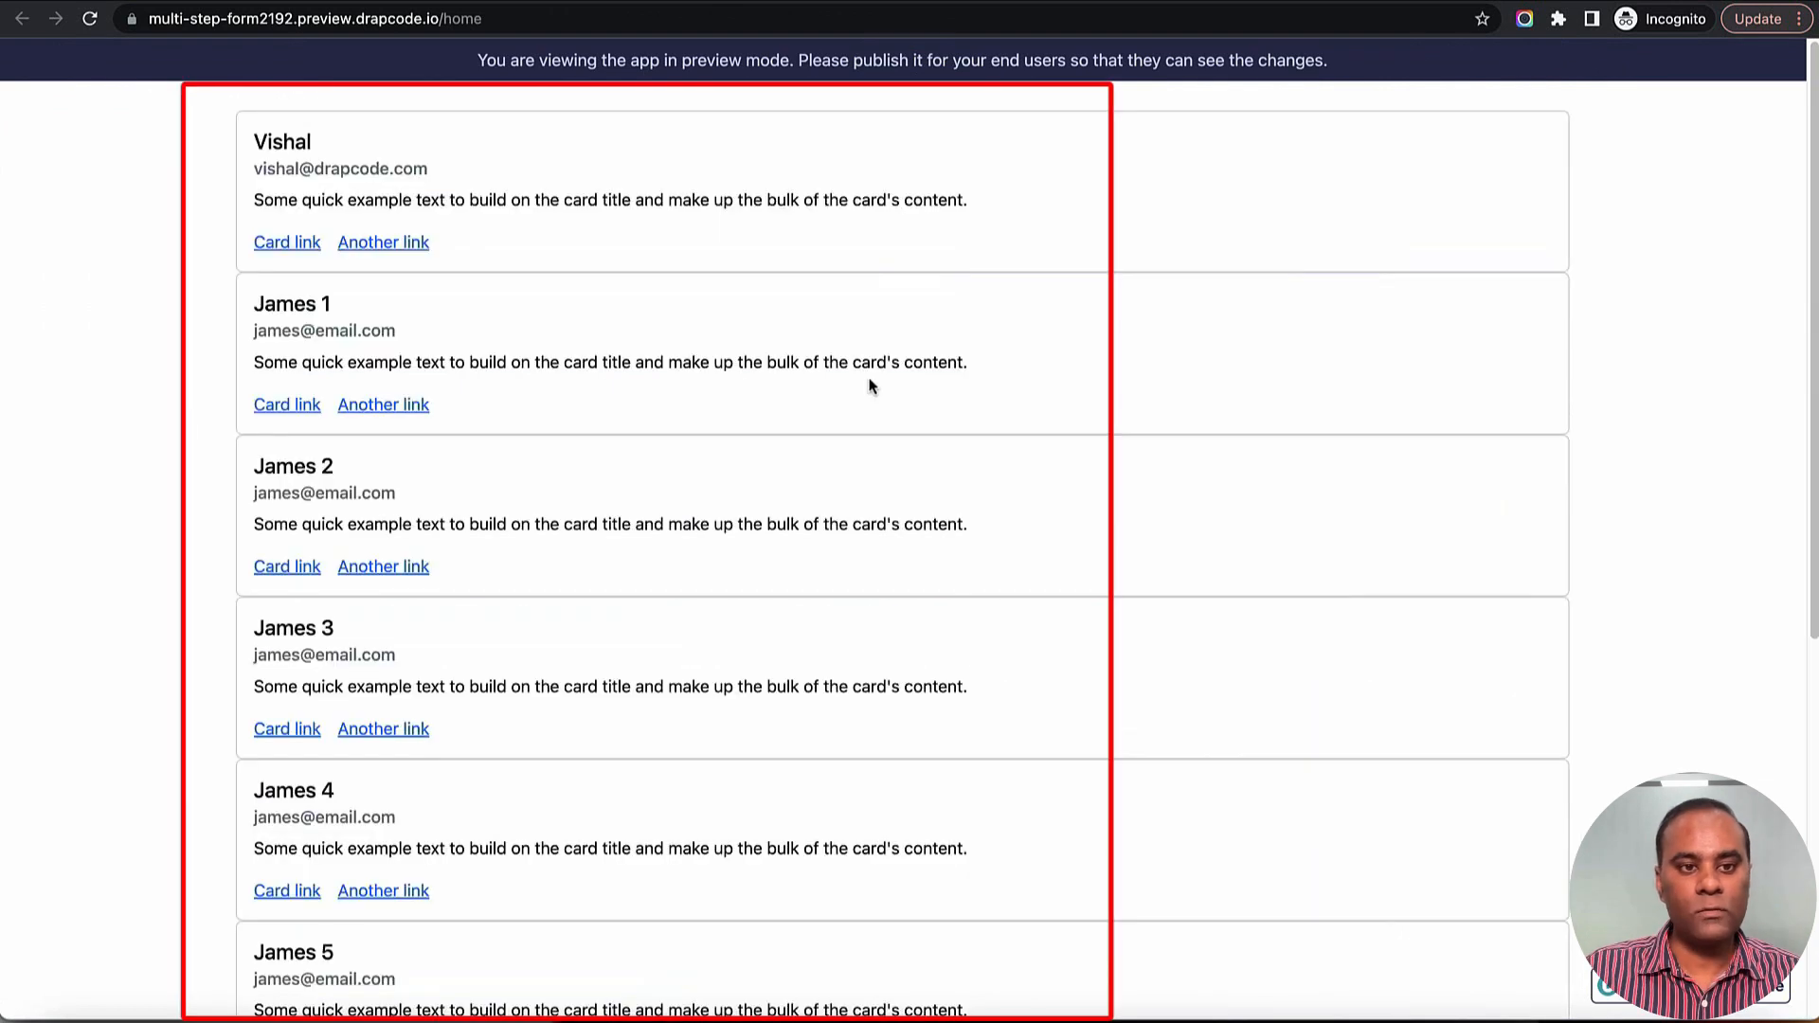
Step: Look through the employee cards in the page preview and return to the editor
scroll(872, 384, down, 6)
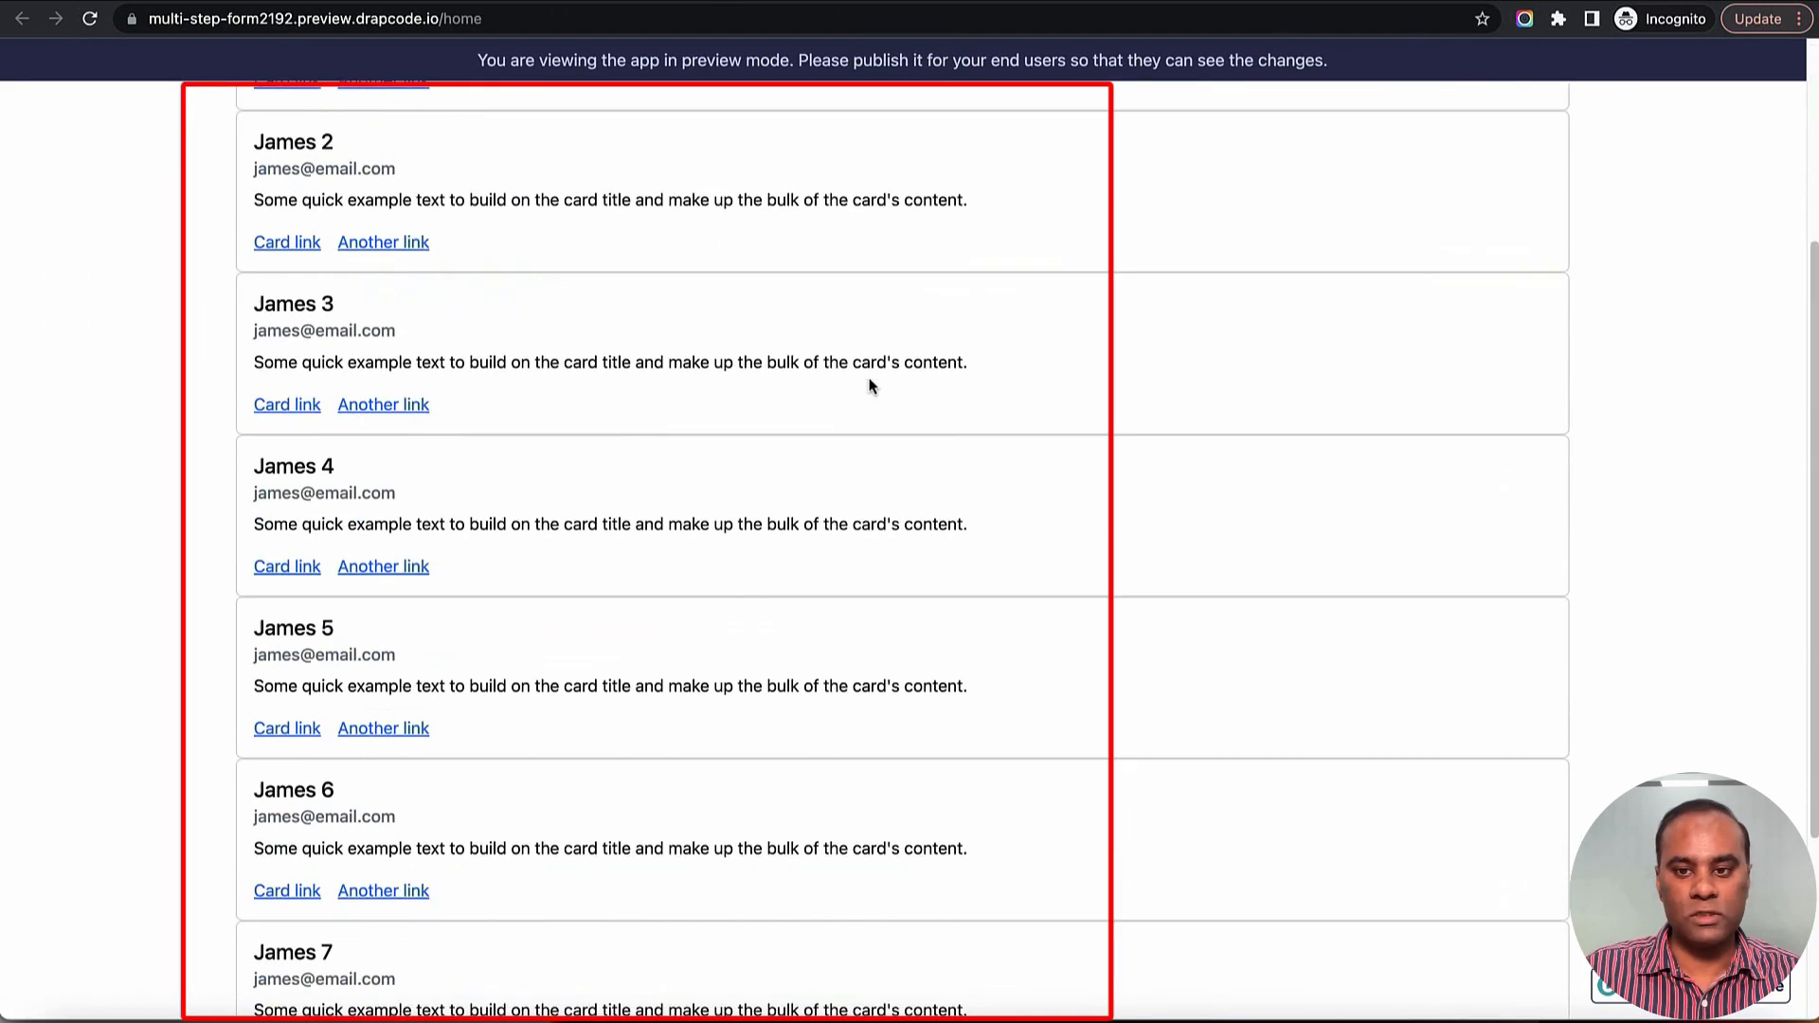
scroll(871, 384, up, 6)
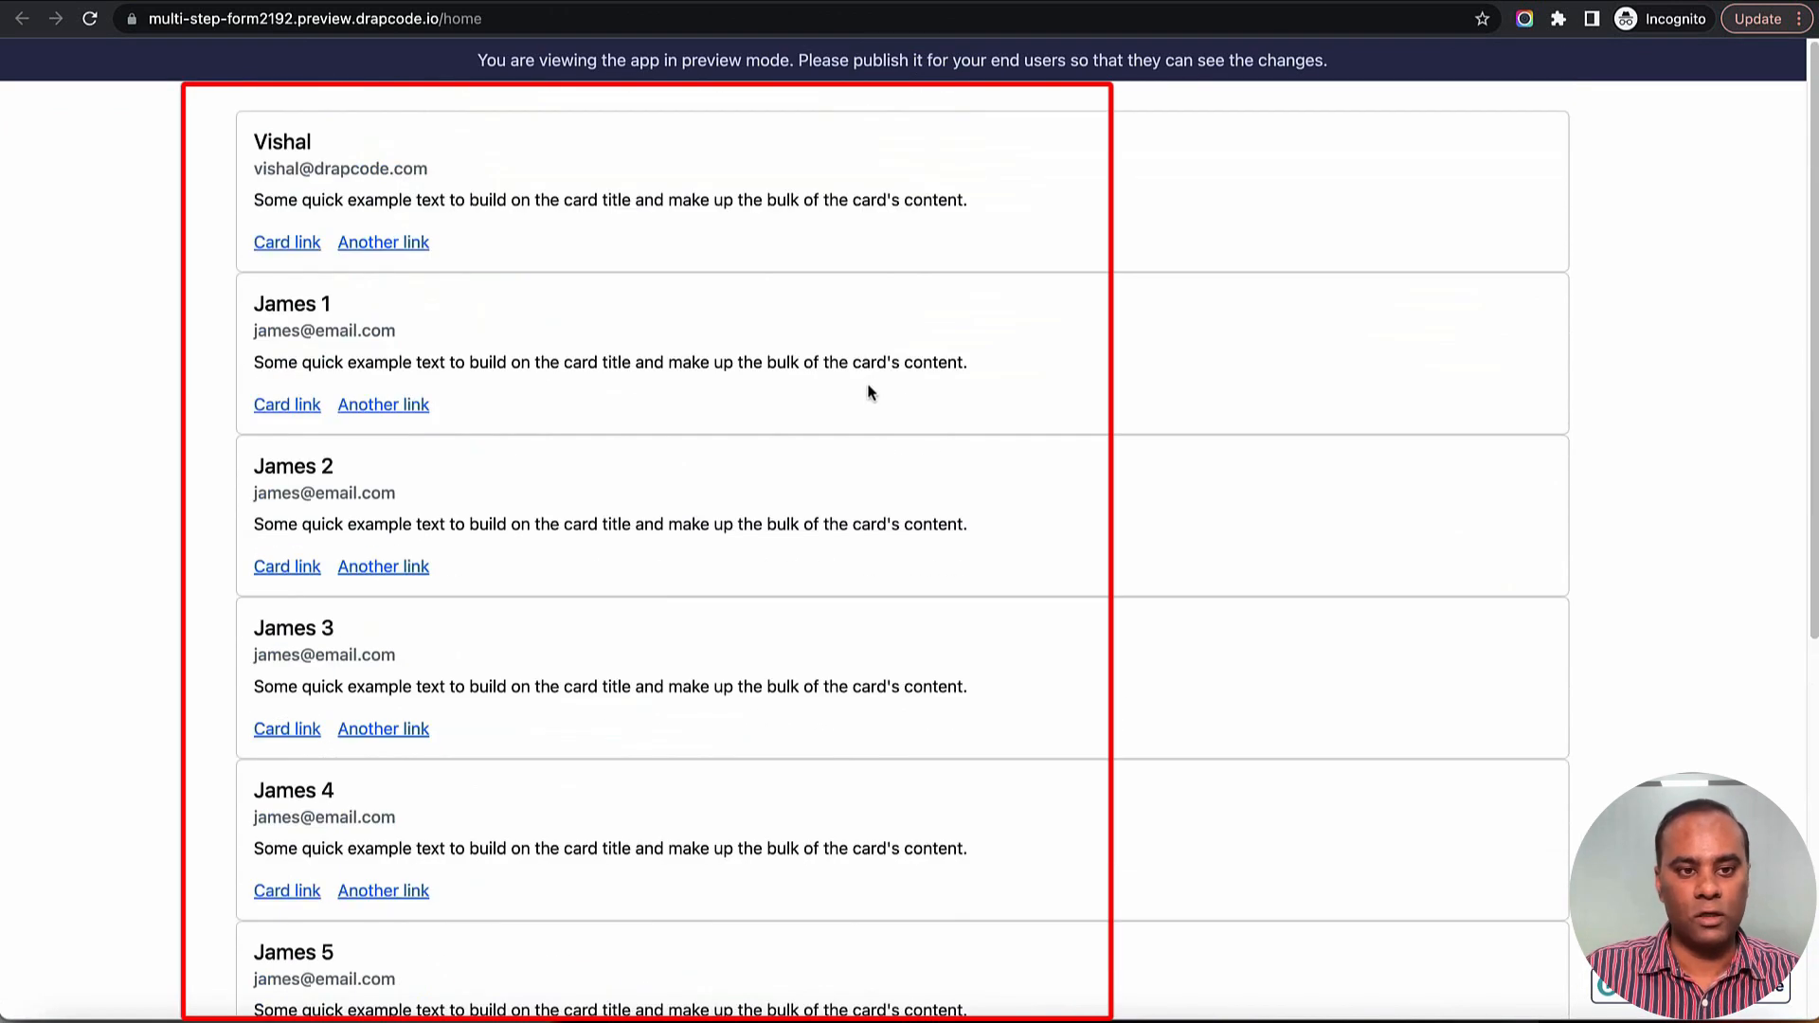
scroll(870, 393, down, 6)
scroll(877, 390, up, 6)
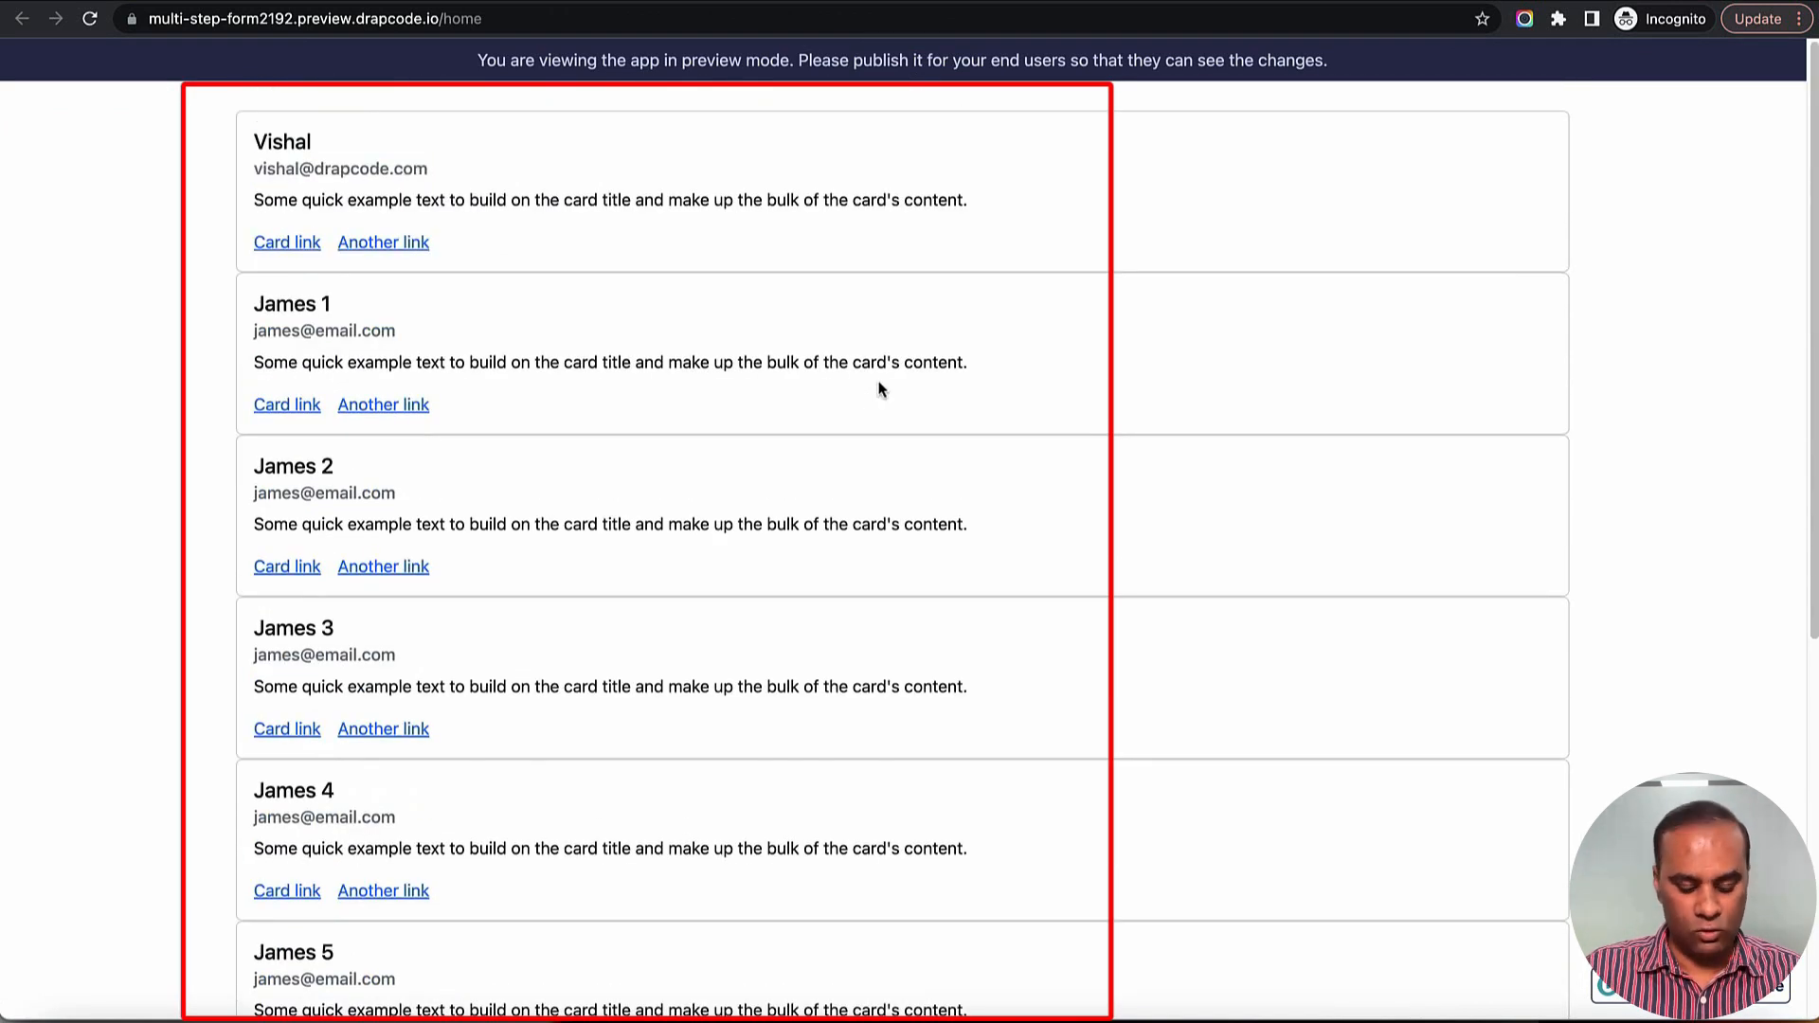
key(super+w)
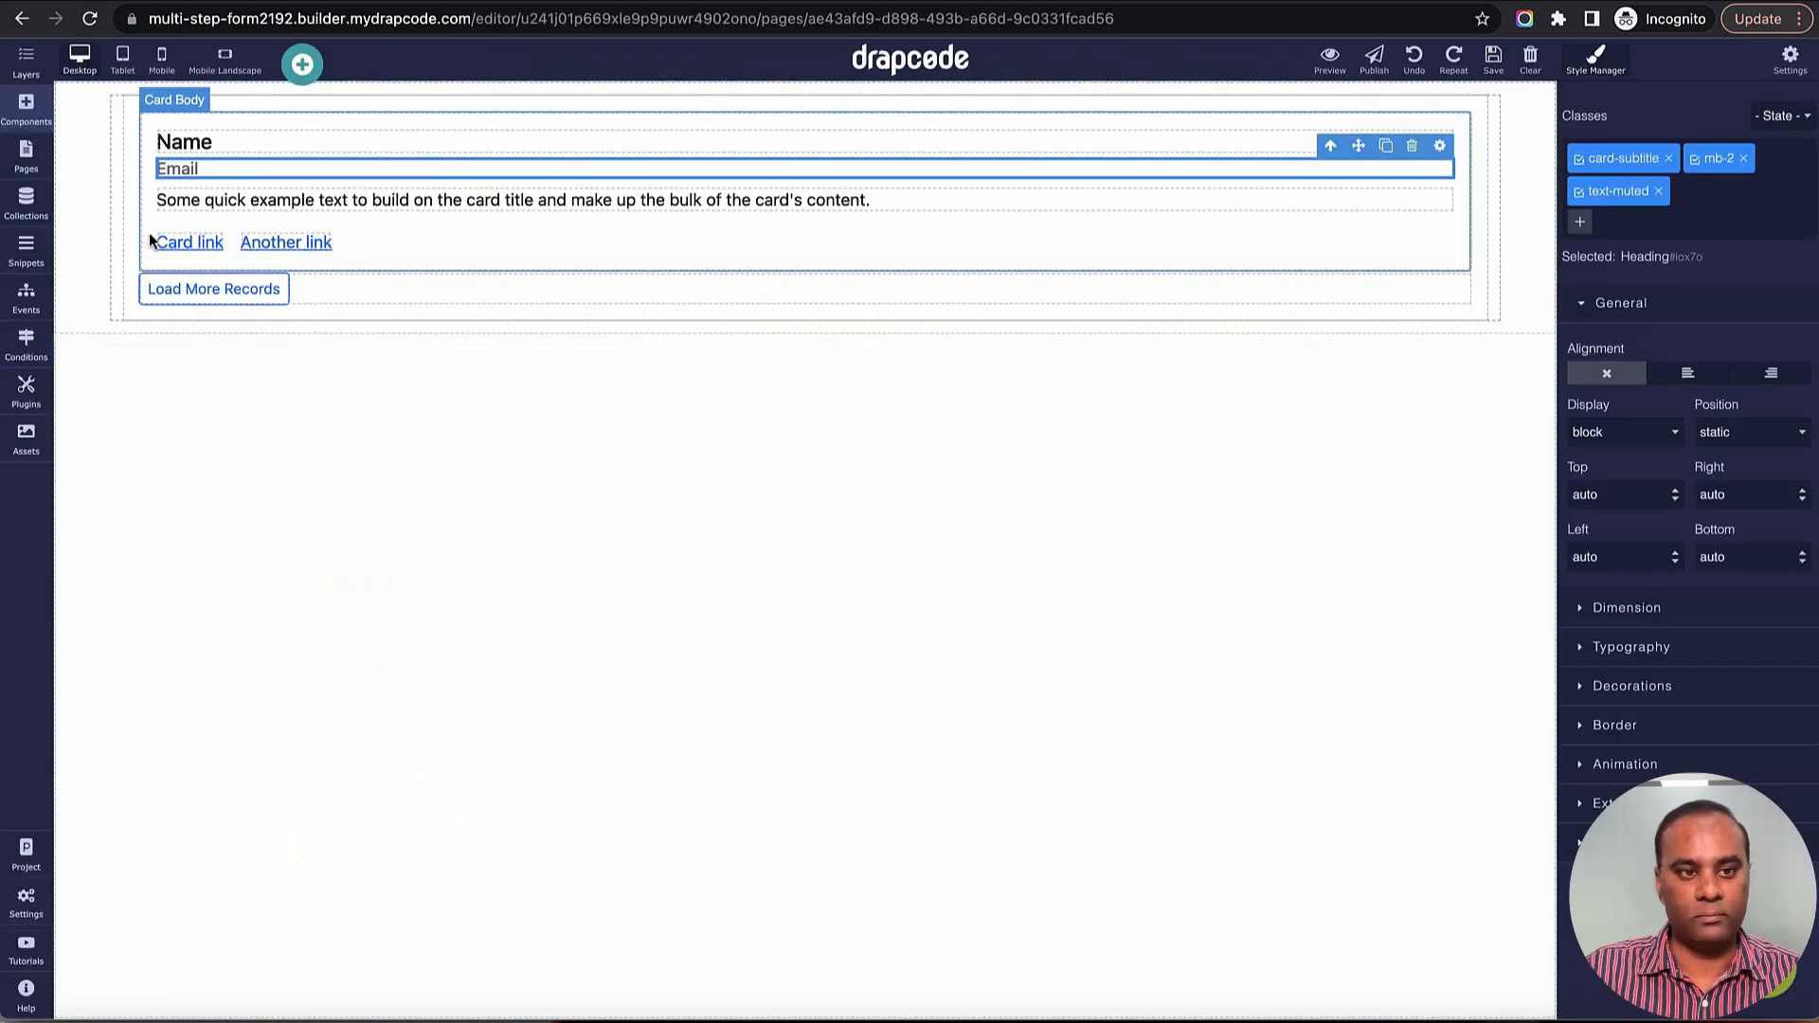
Step: Examine the layer hierarchy of the data group, including its Cards, Card Body and Pagination elements
click(26, 59)
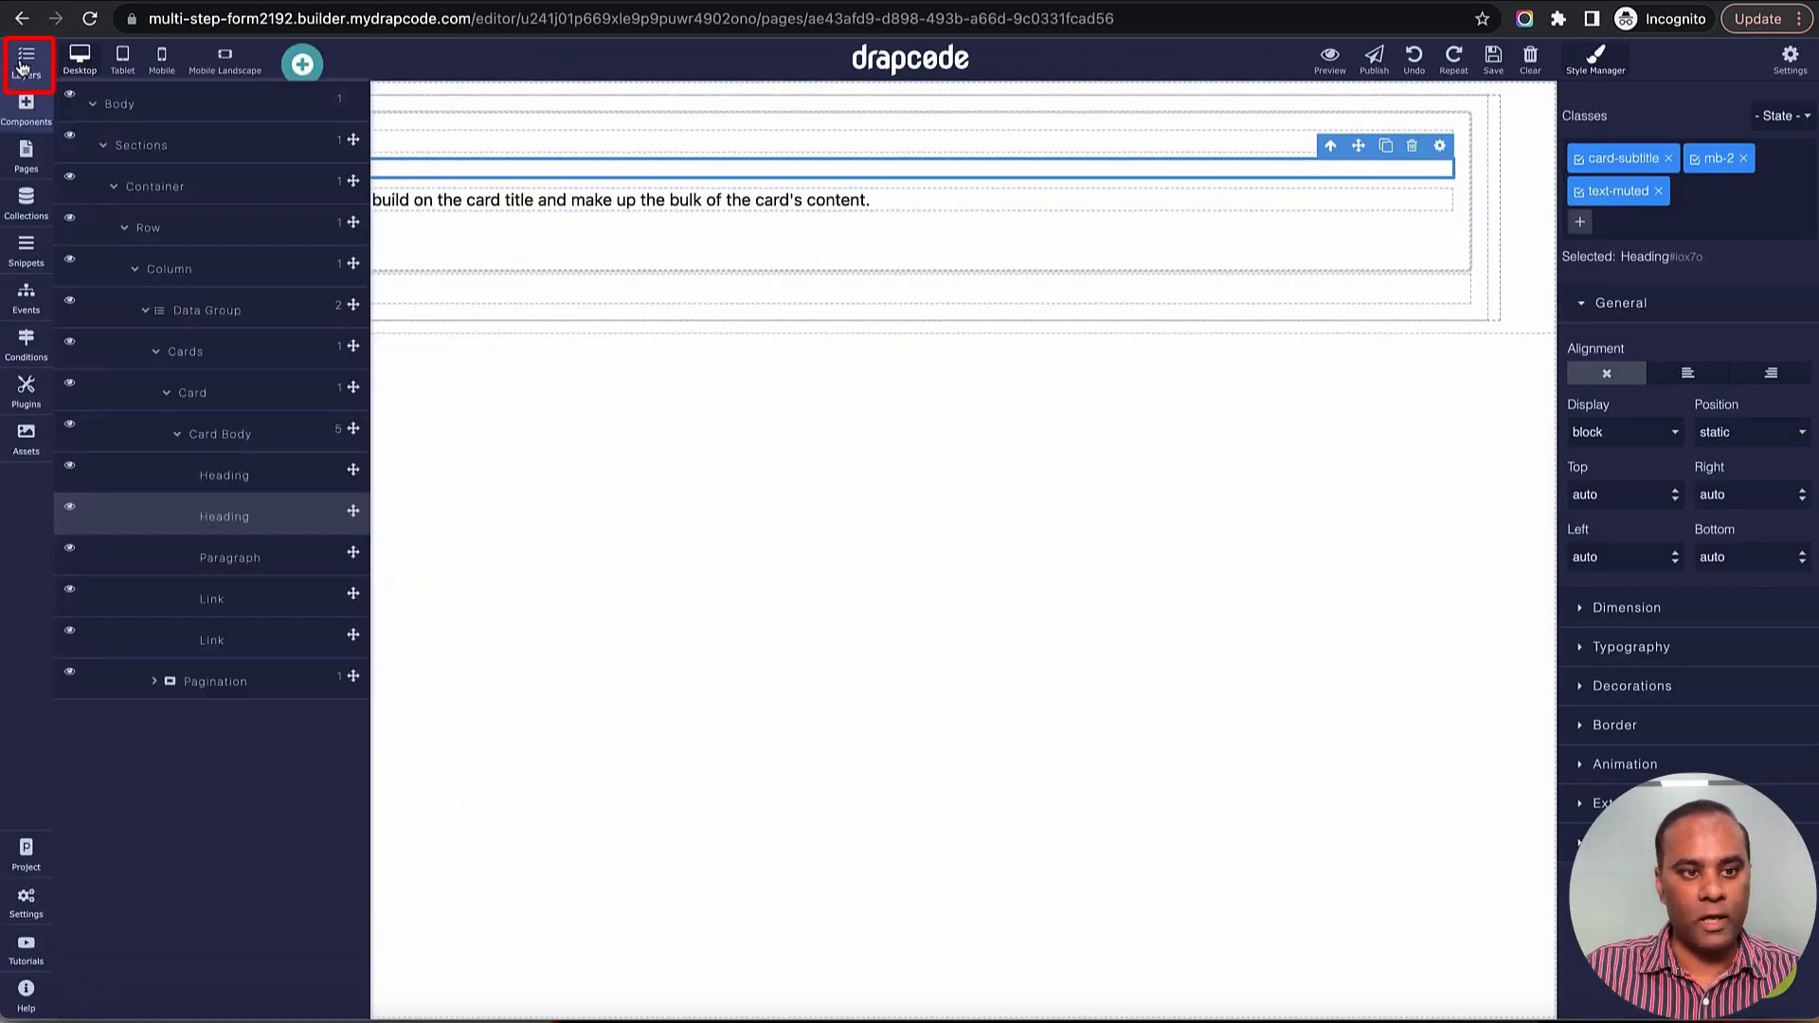
click(176, 433)
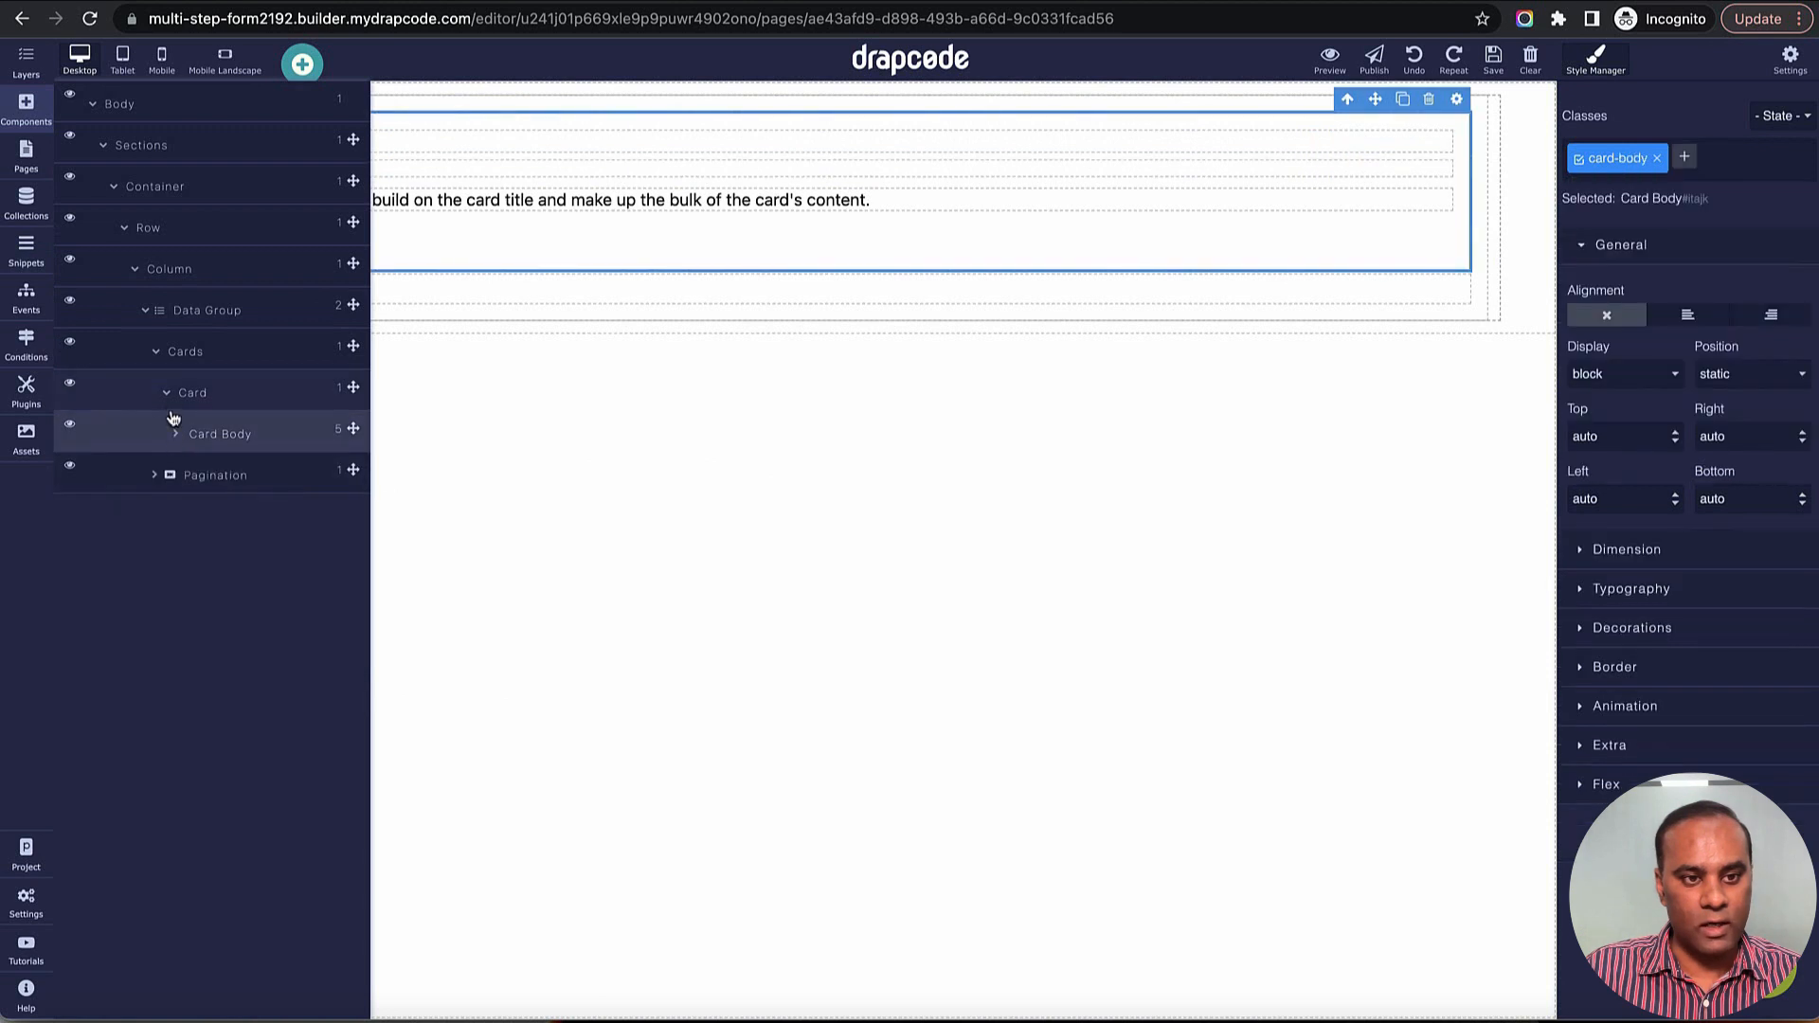
click(145, 310)
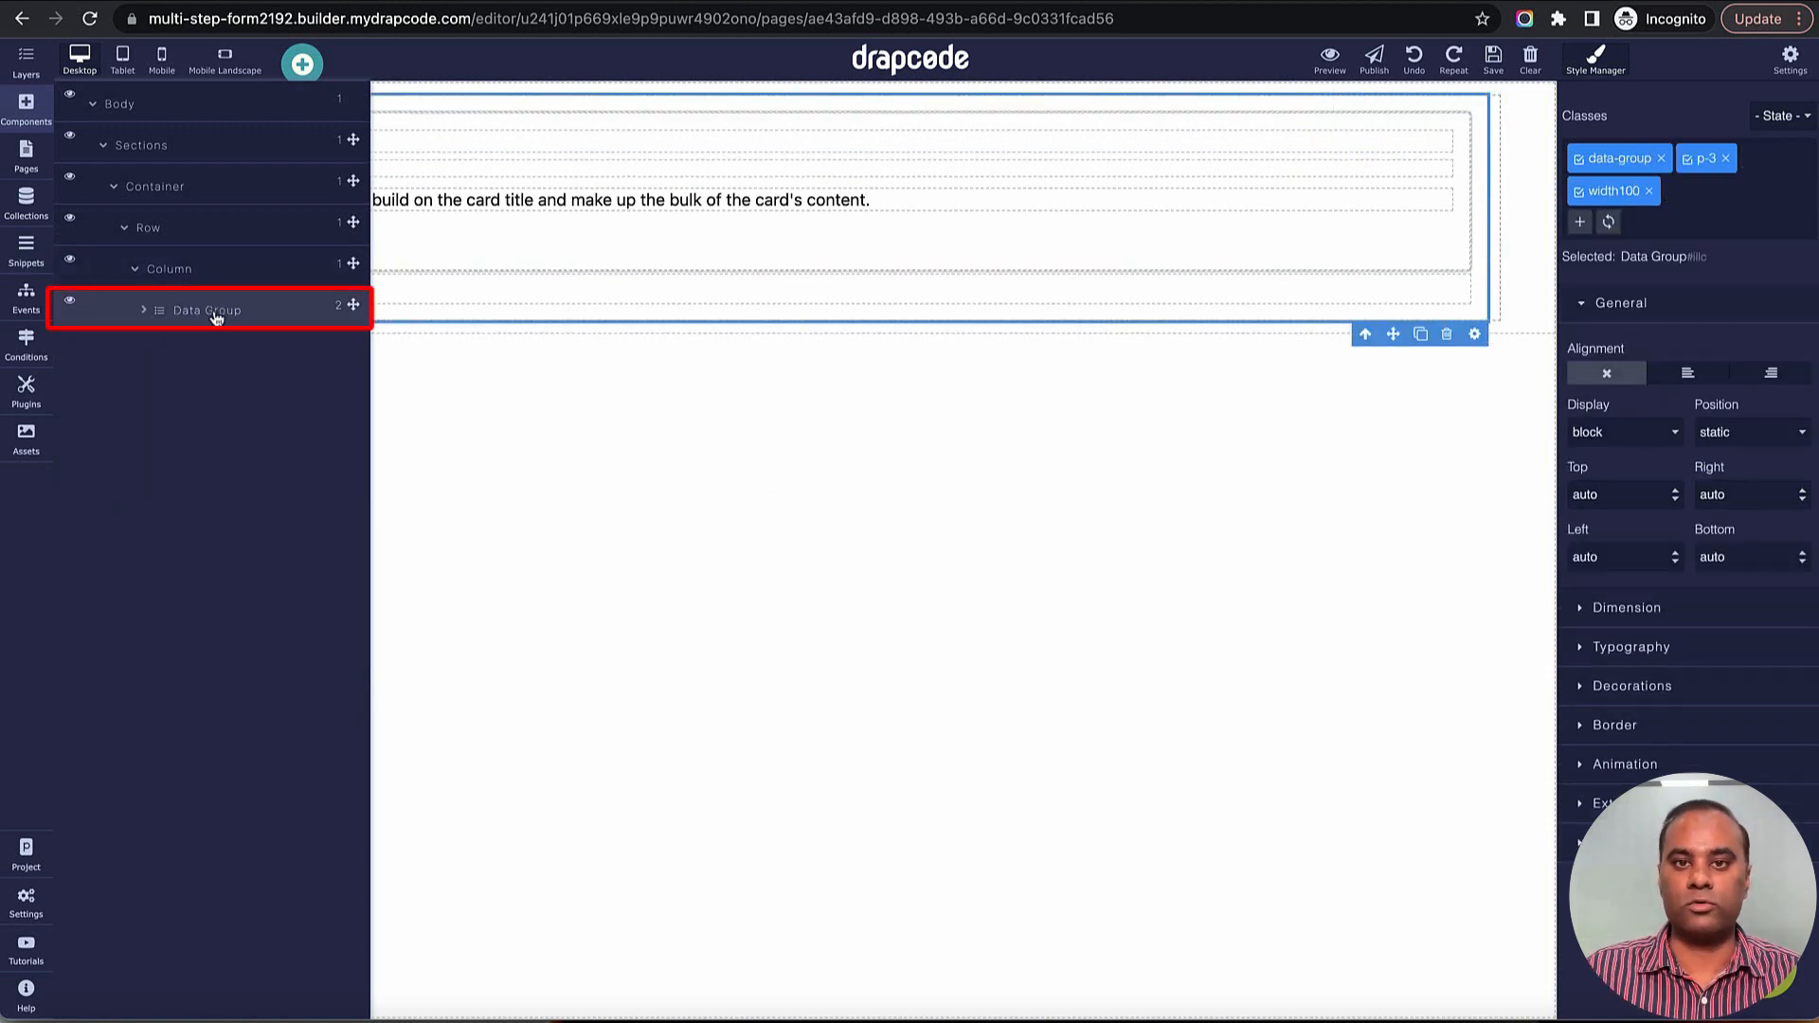
click(145, 311)
click(188, 361)
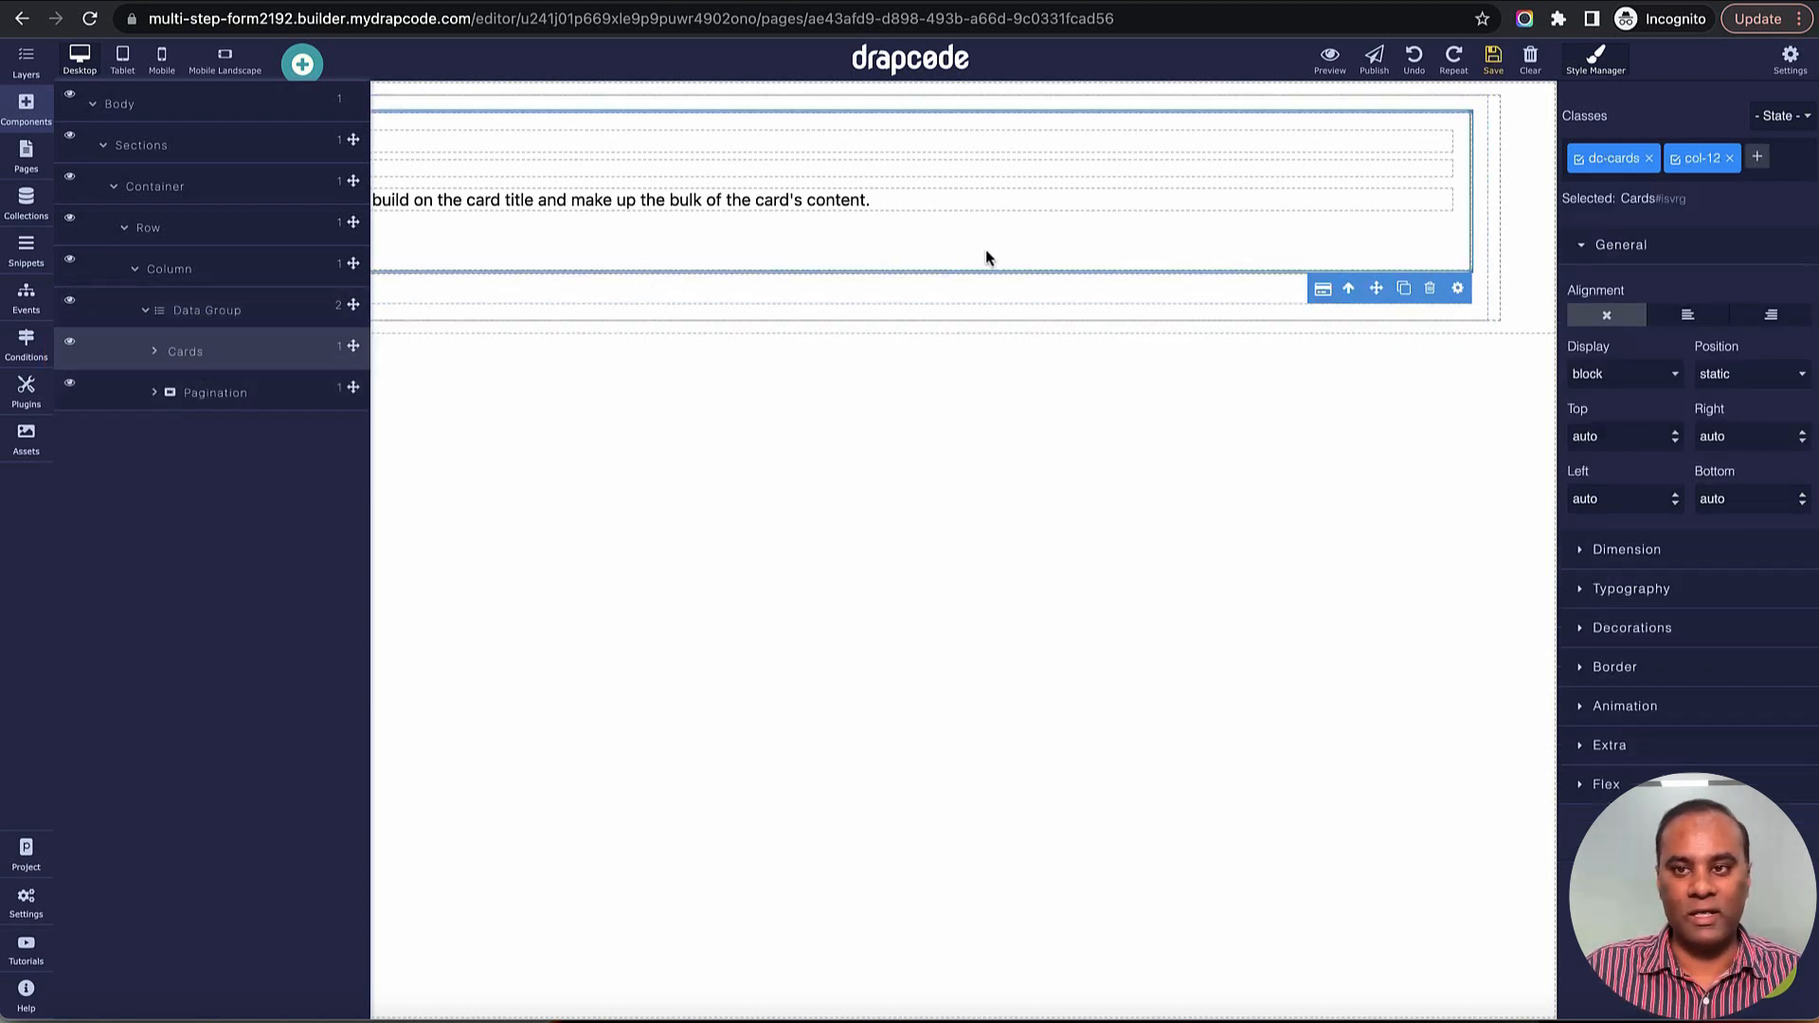
click(154, 352)
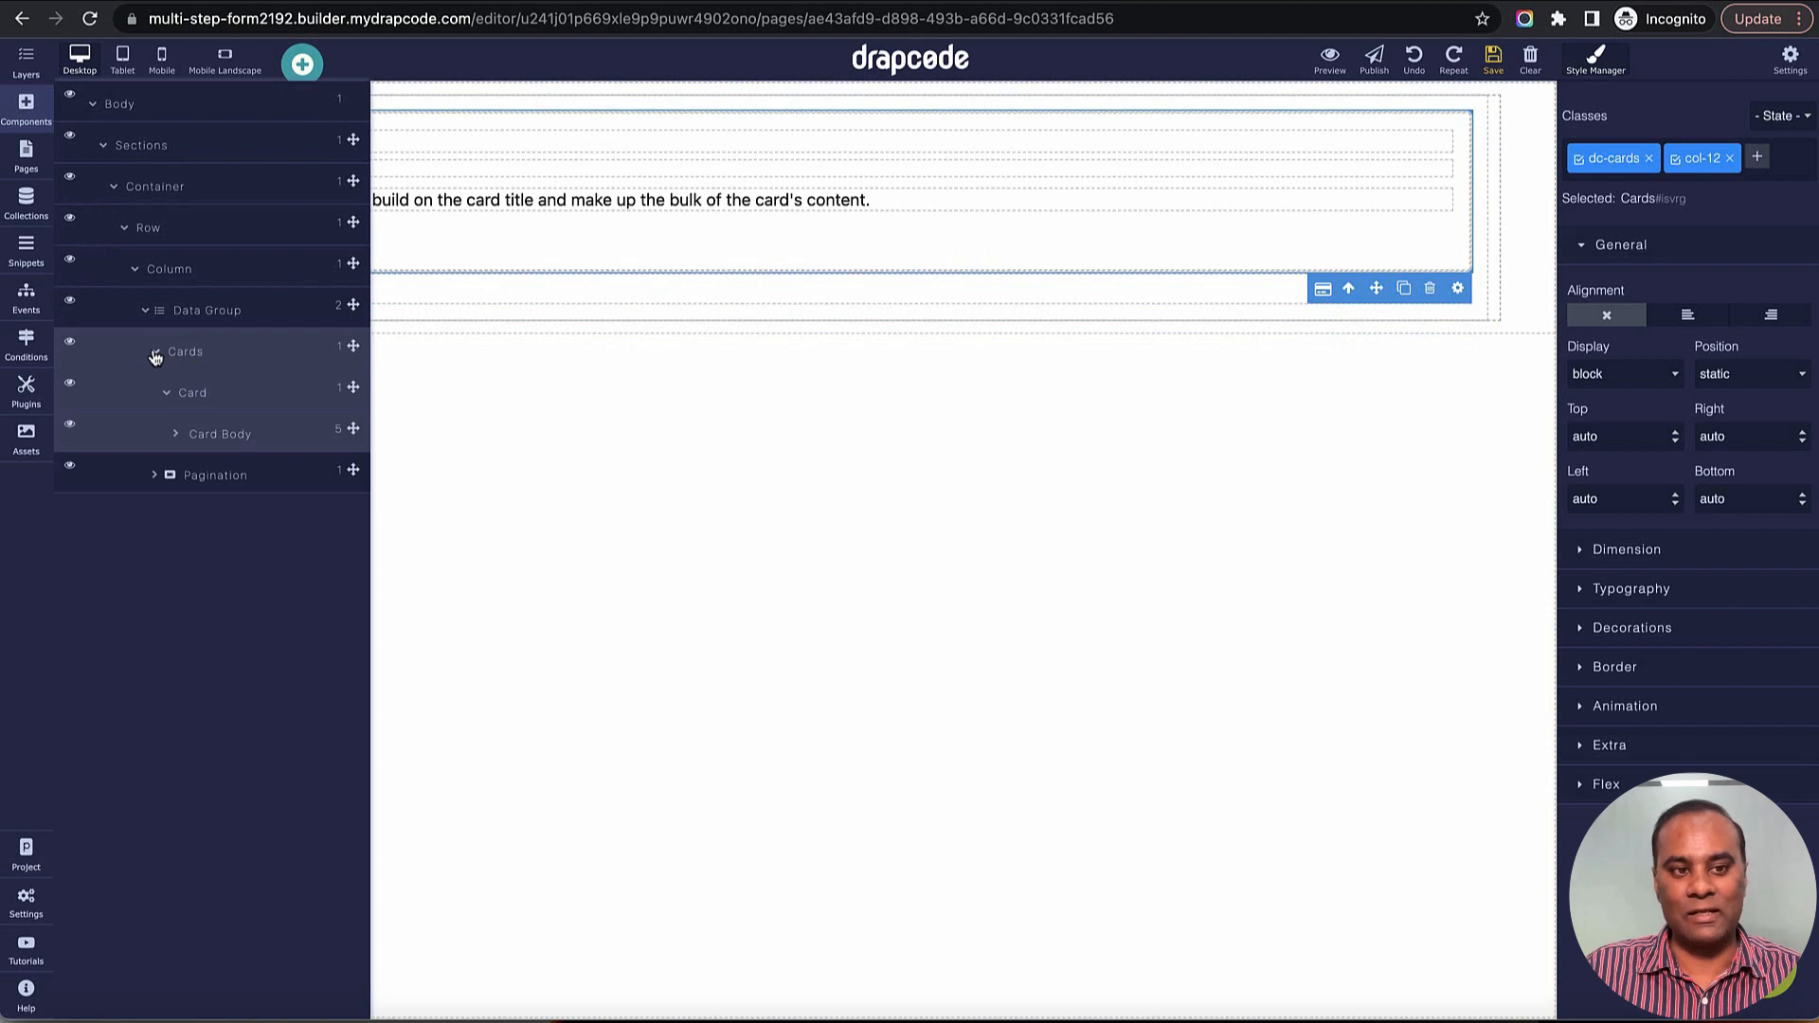
click(155, 353)
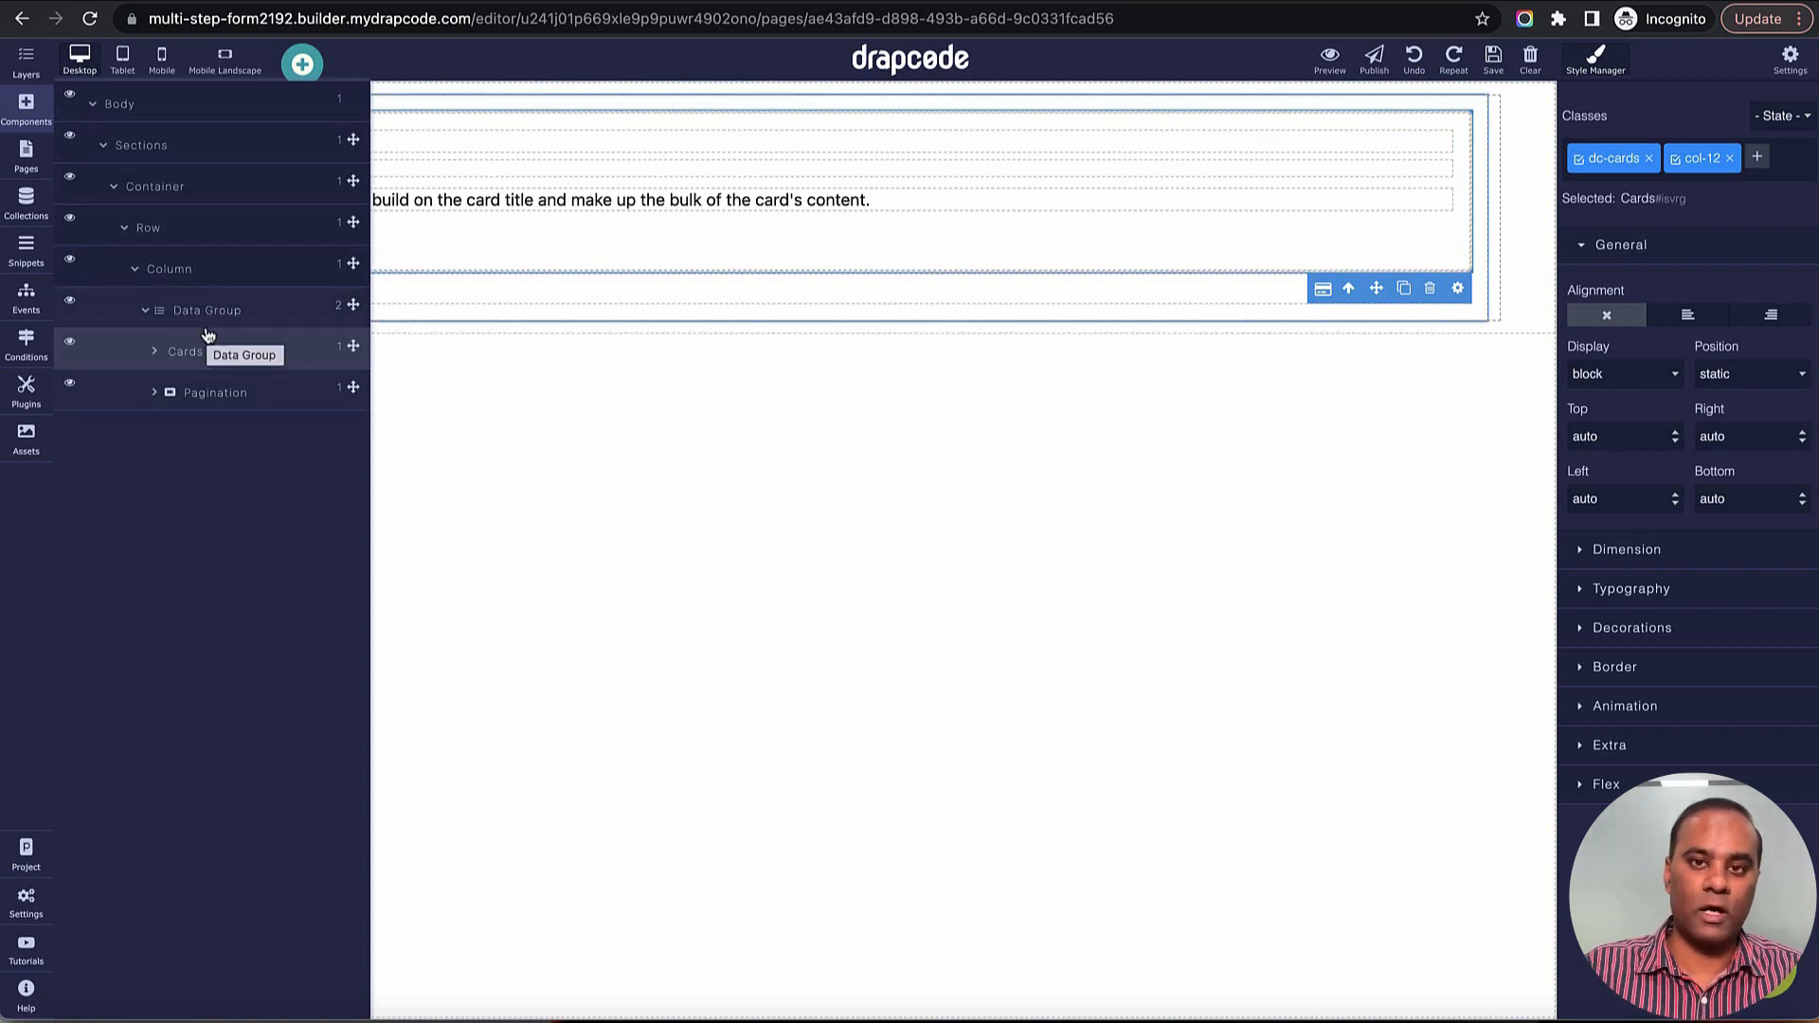
Step: Insert a Column component inside the data group, directly above the card
click(27, 60)
click(29, 91)
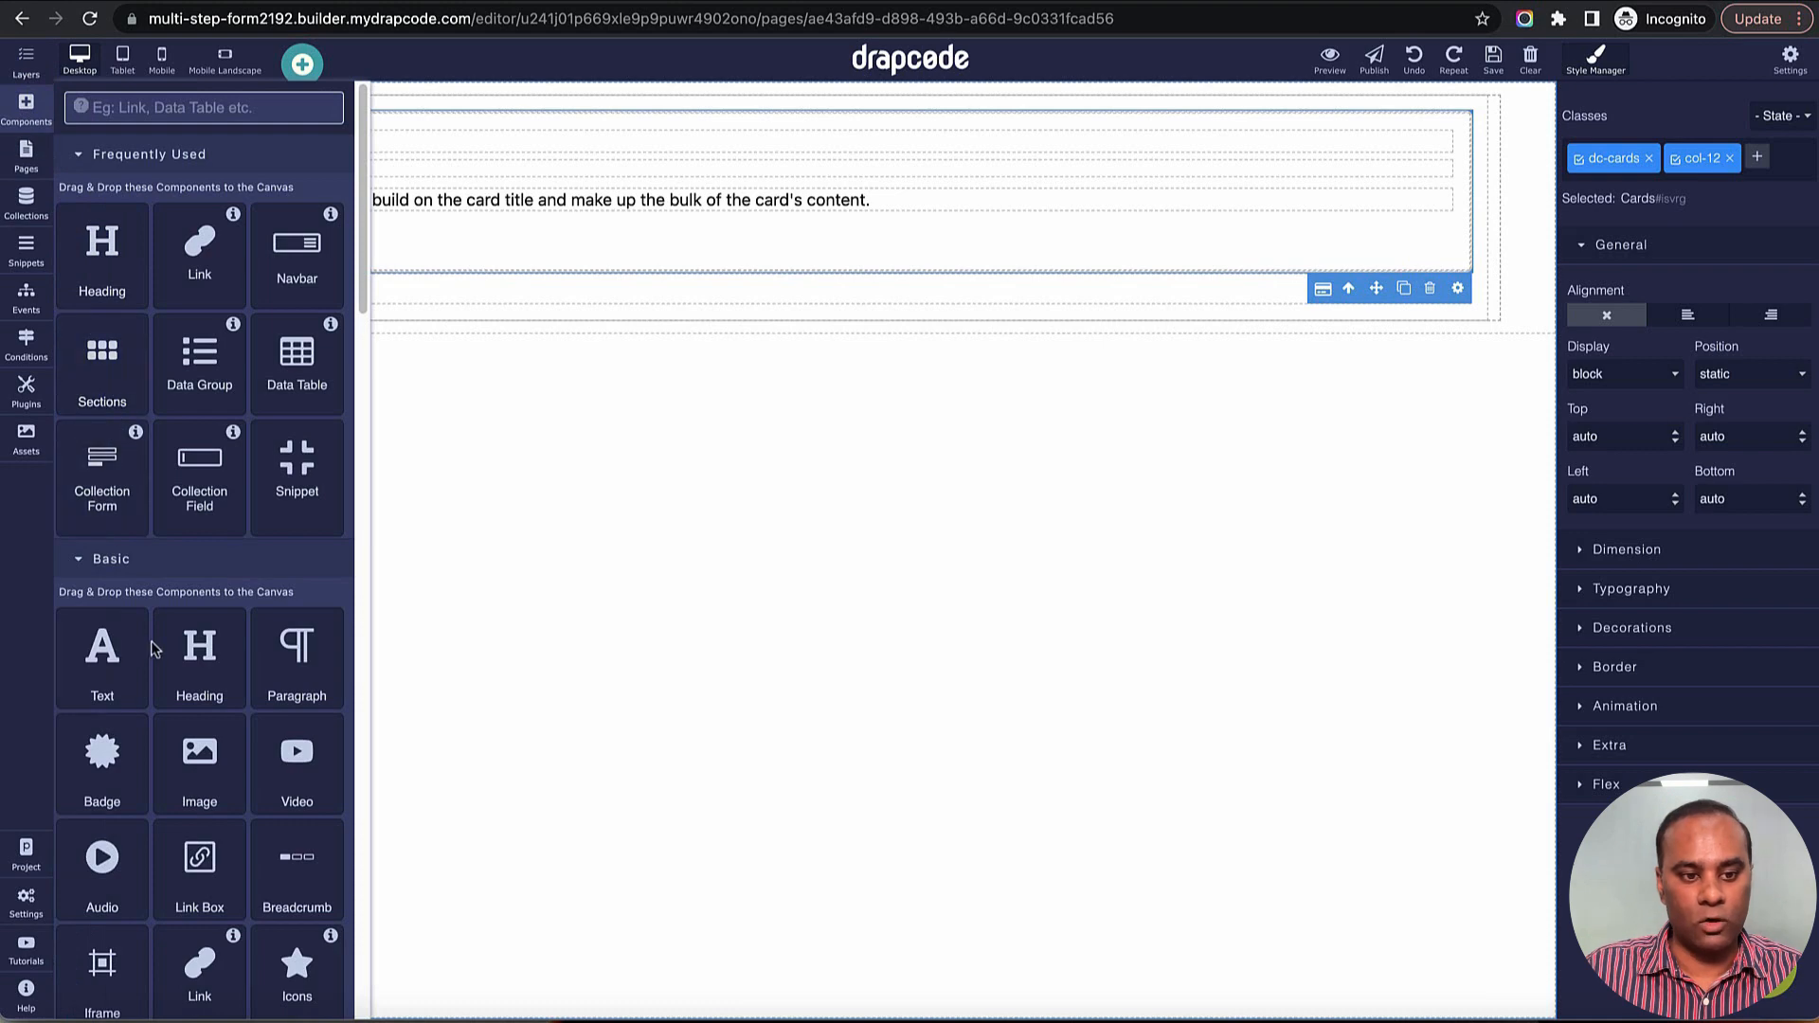
scroll(151, 640, down, 5)
drag(297, 702, 890, 100)
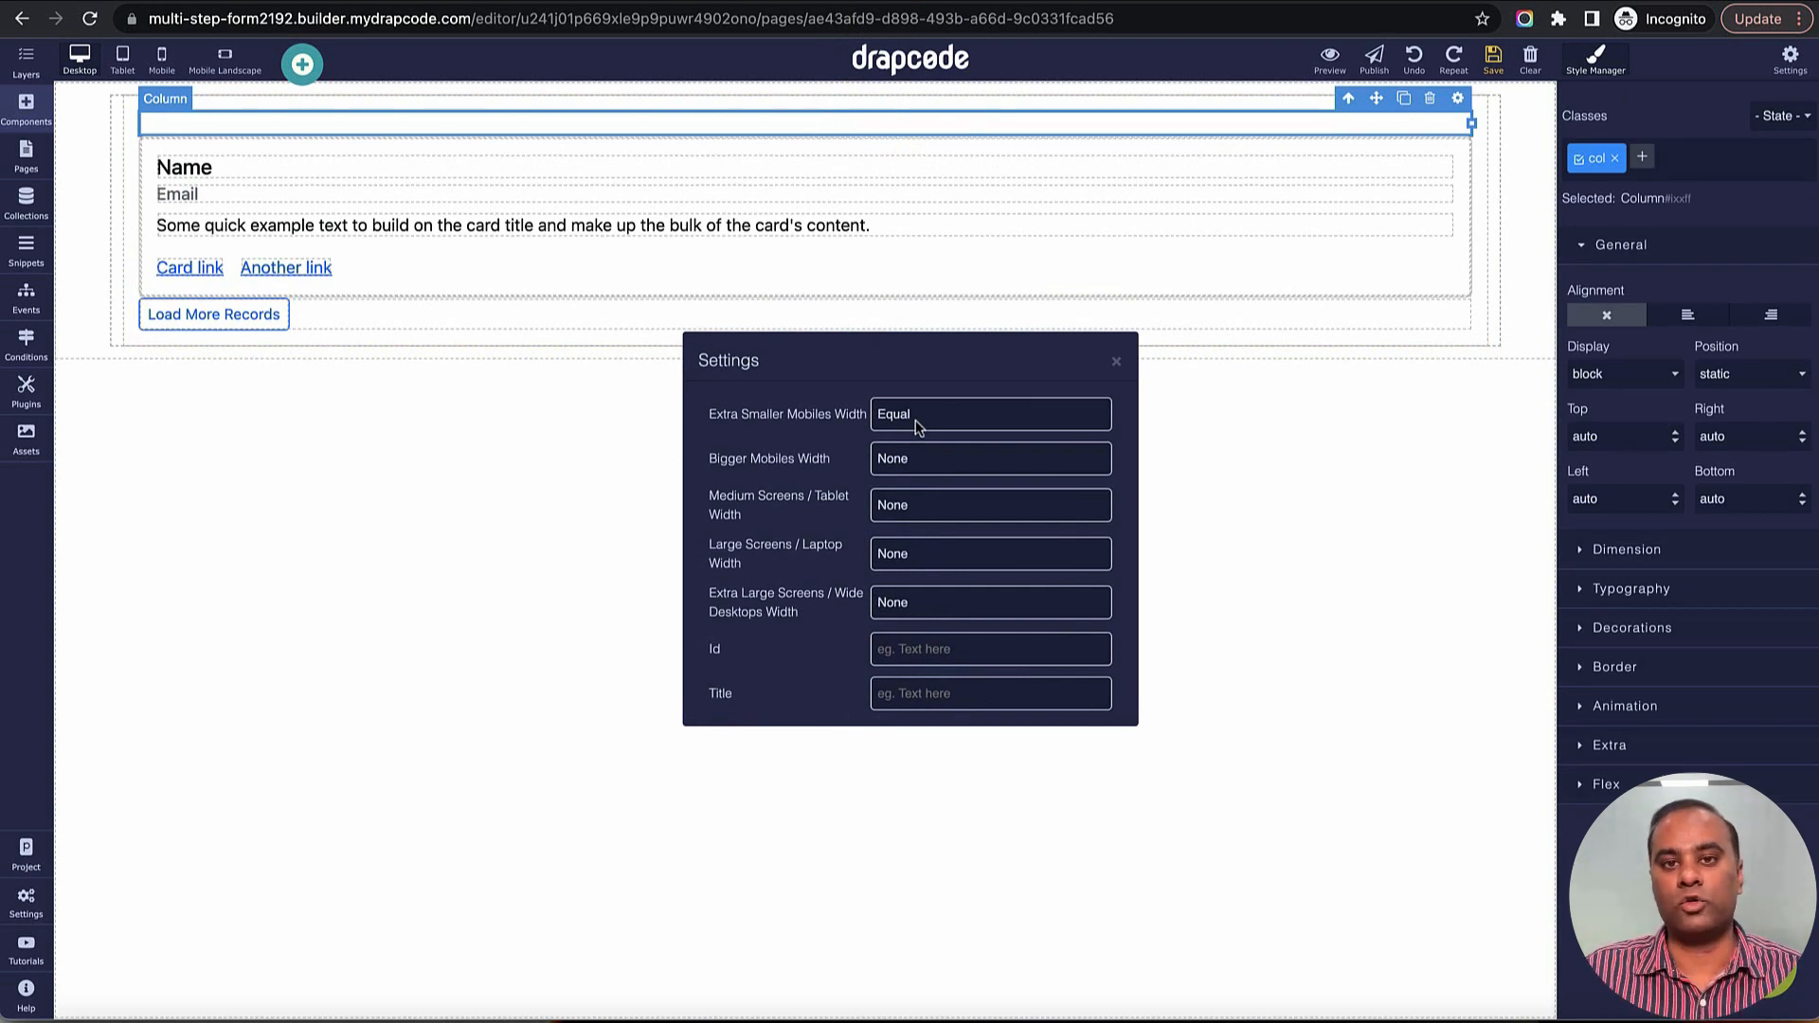
Step: Set the new column's width to 12/12 for all five screen sizes, from extra small mobiles to extra large desktops
click(927, 418)
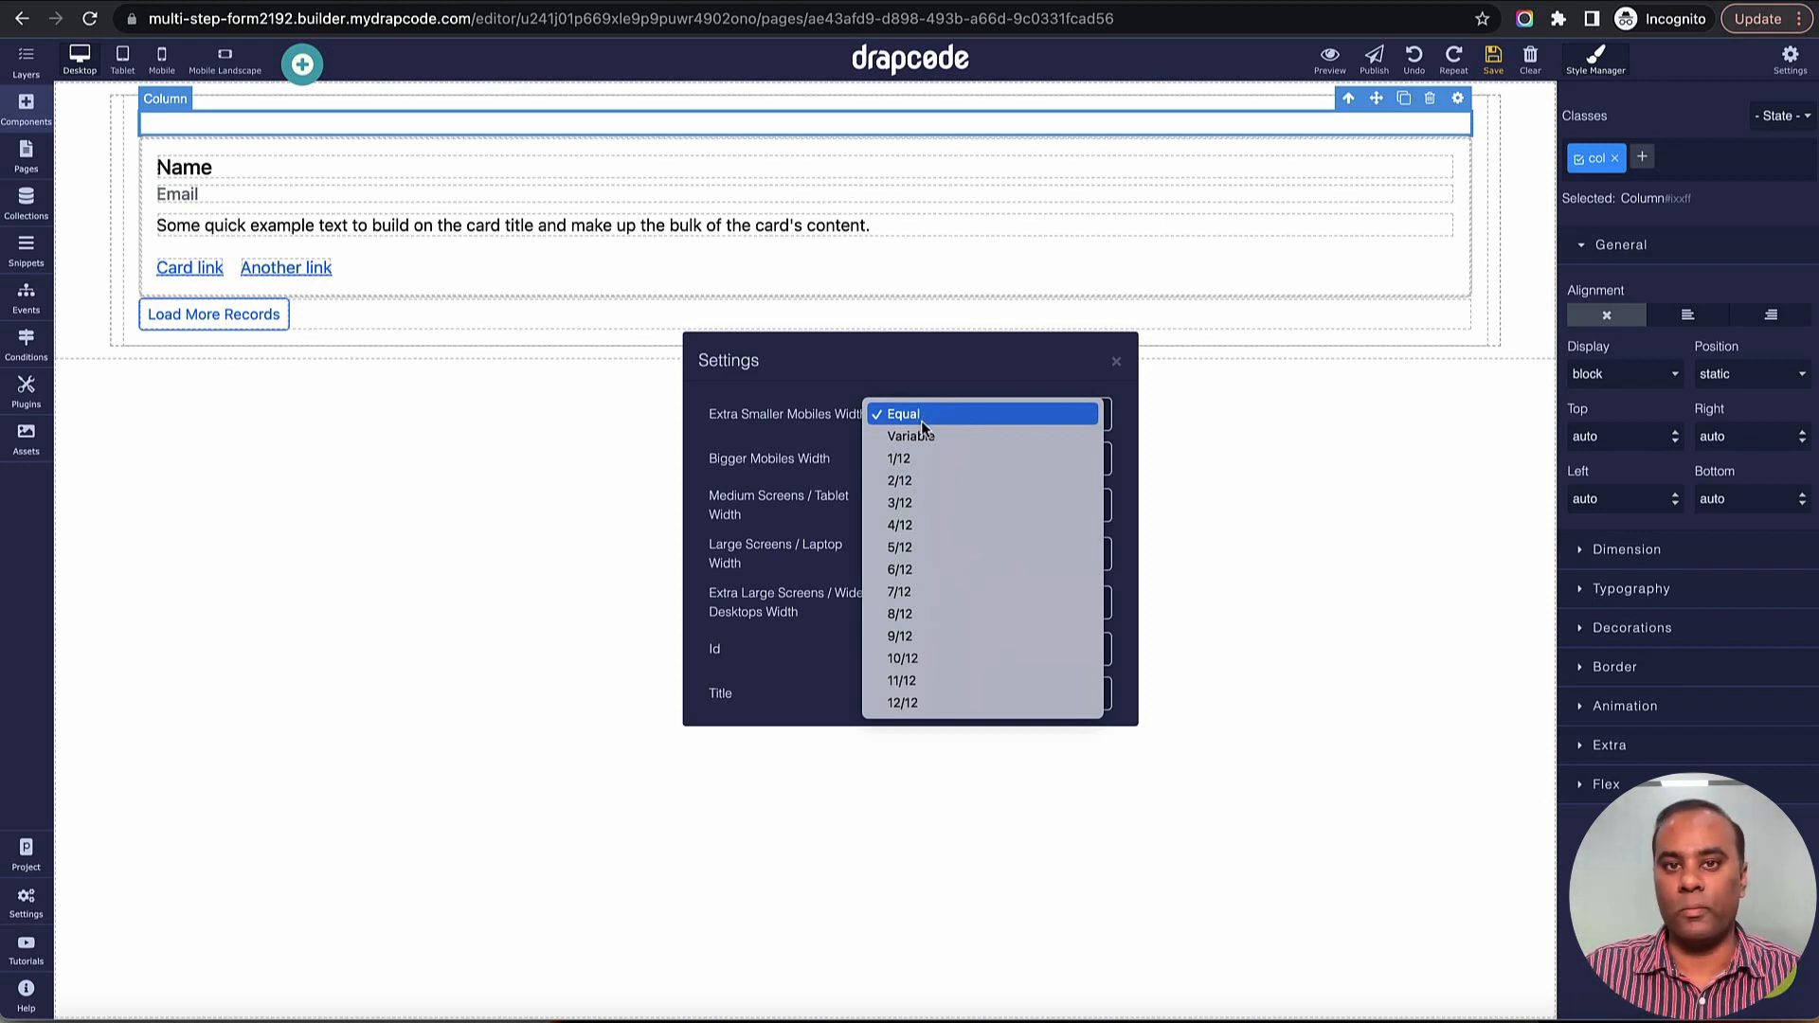
click(907, 702)
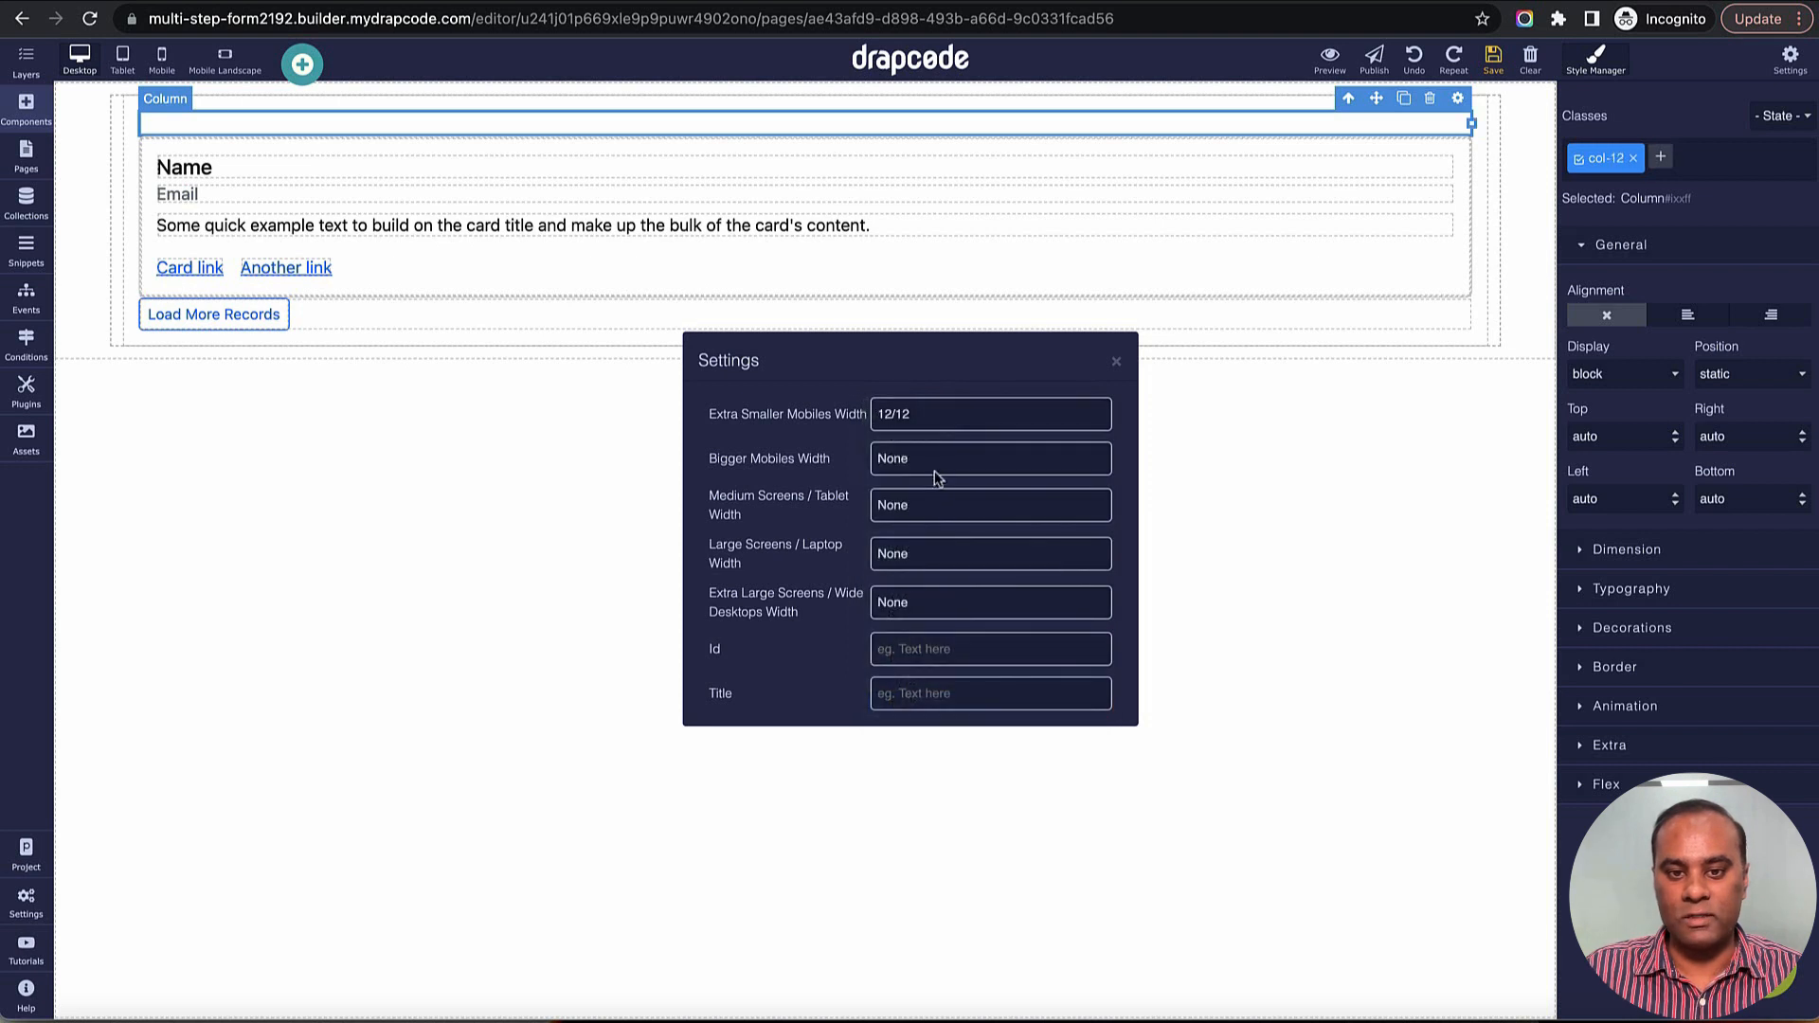
click(936, 477)
click(948, 768)
click(918, 505)
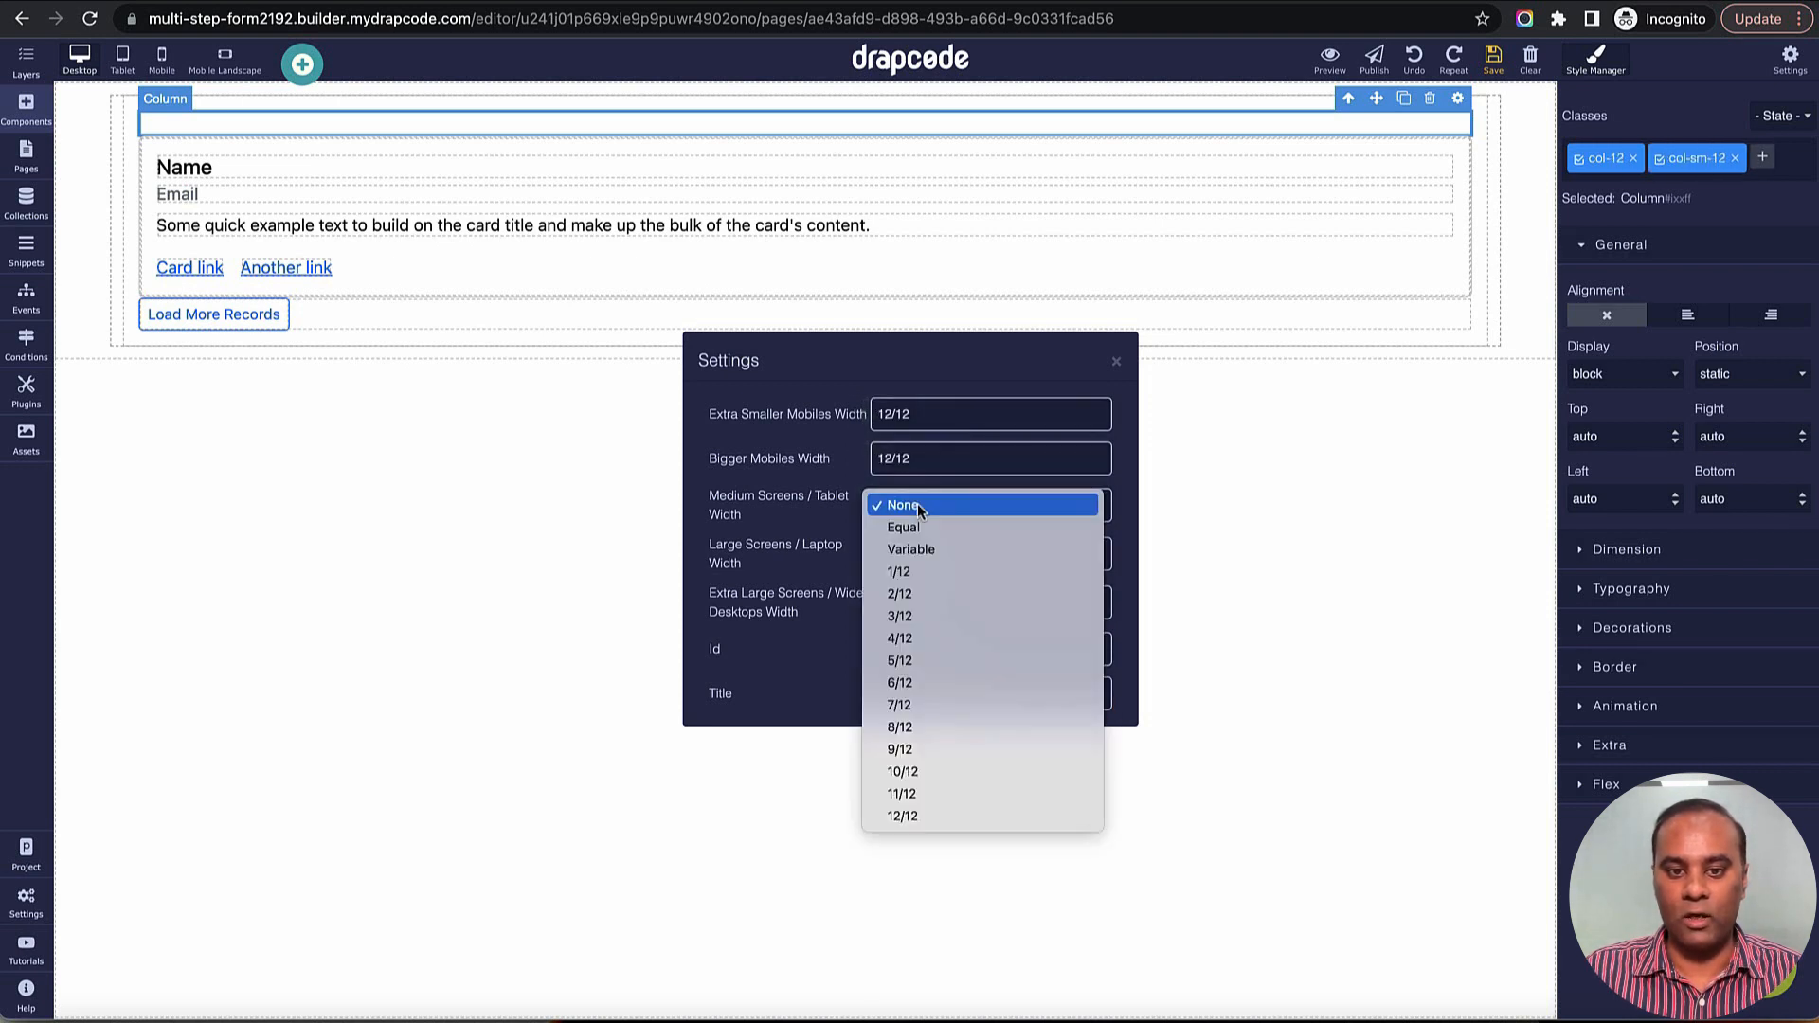
click(927, 815)
click(926, 559)
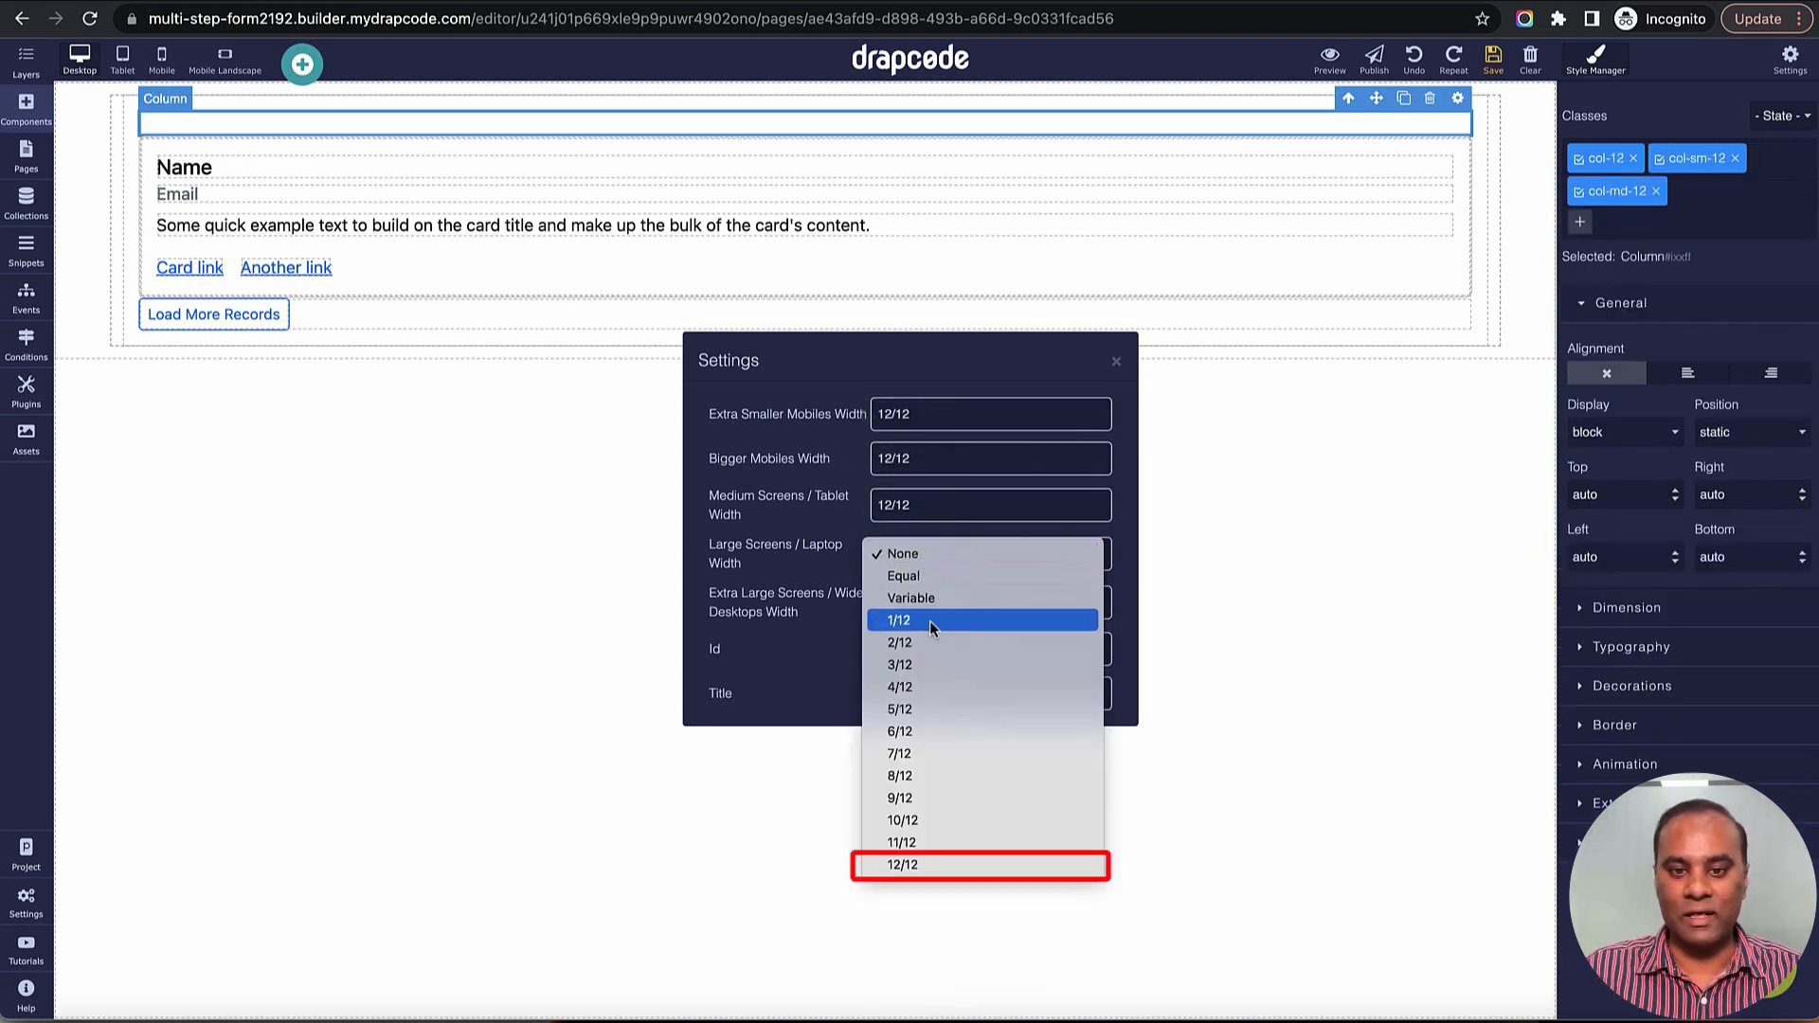
click(940, 859)
click(946, 603)
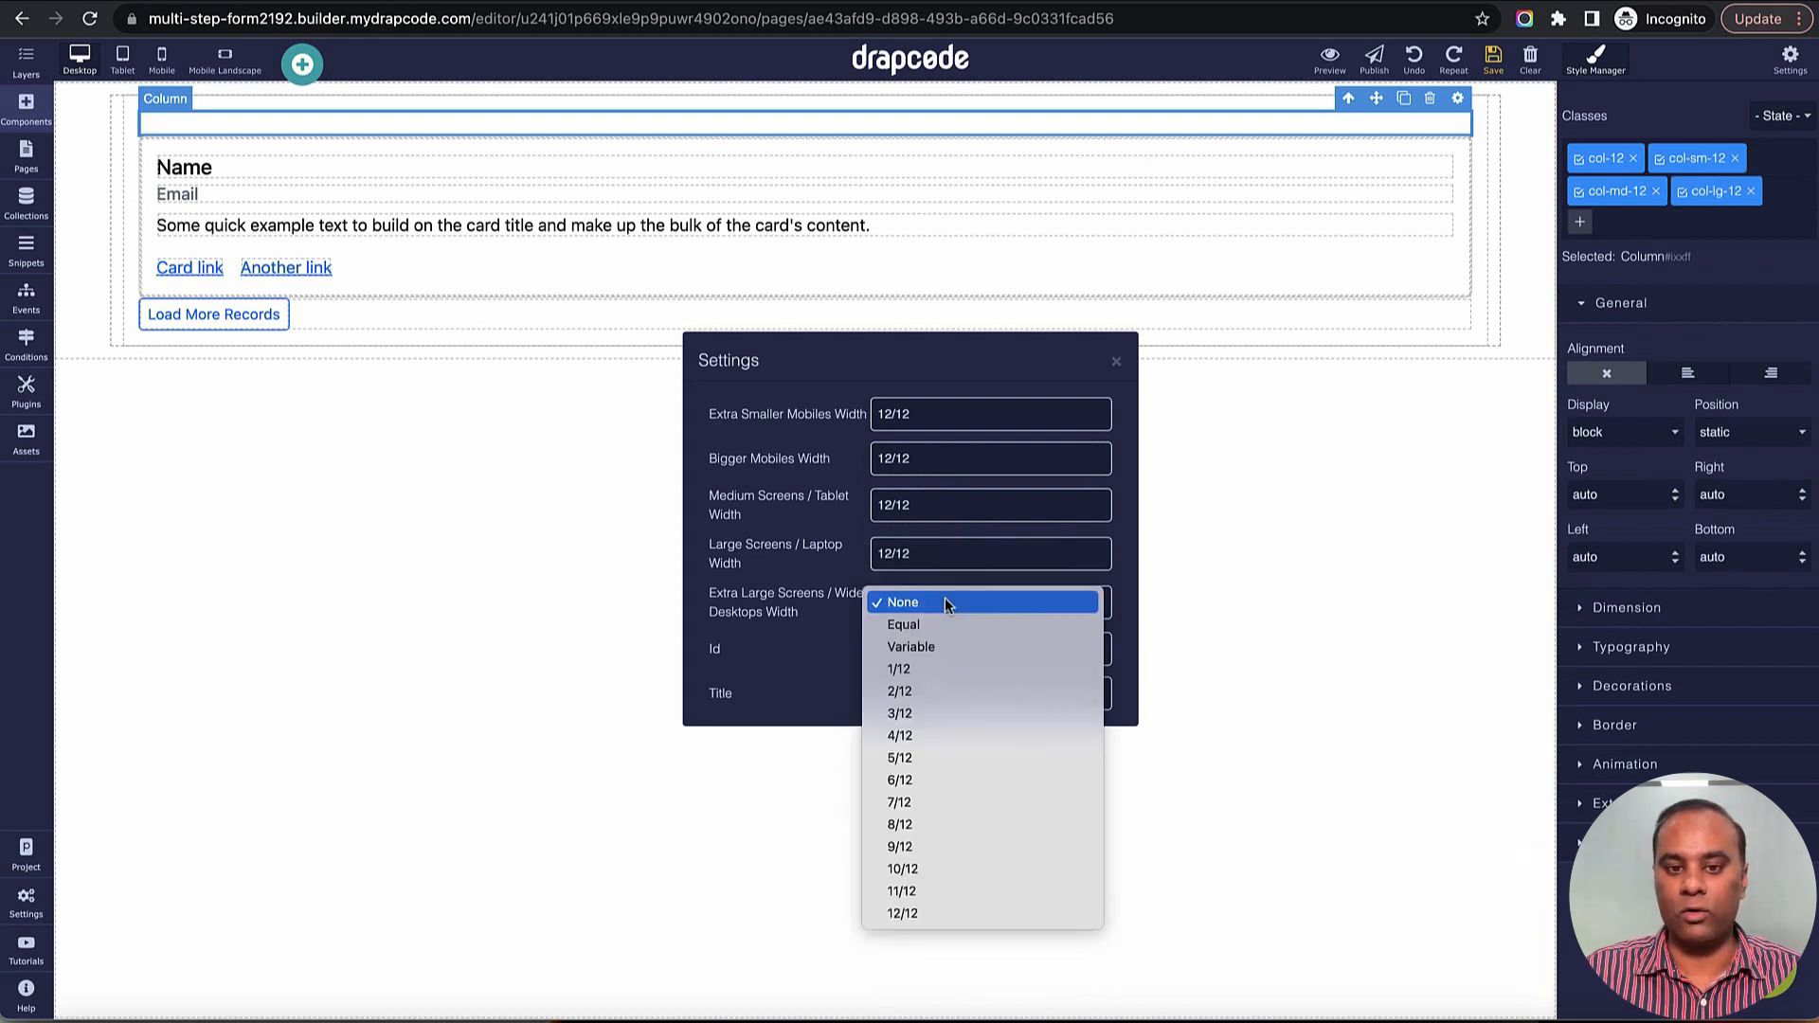
click(967, 914)
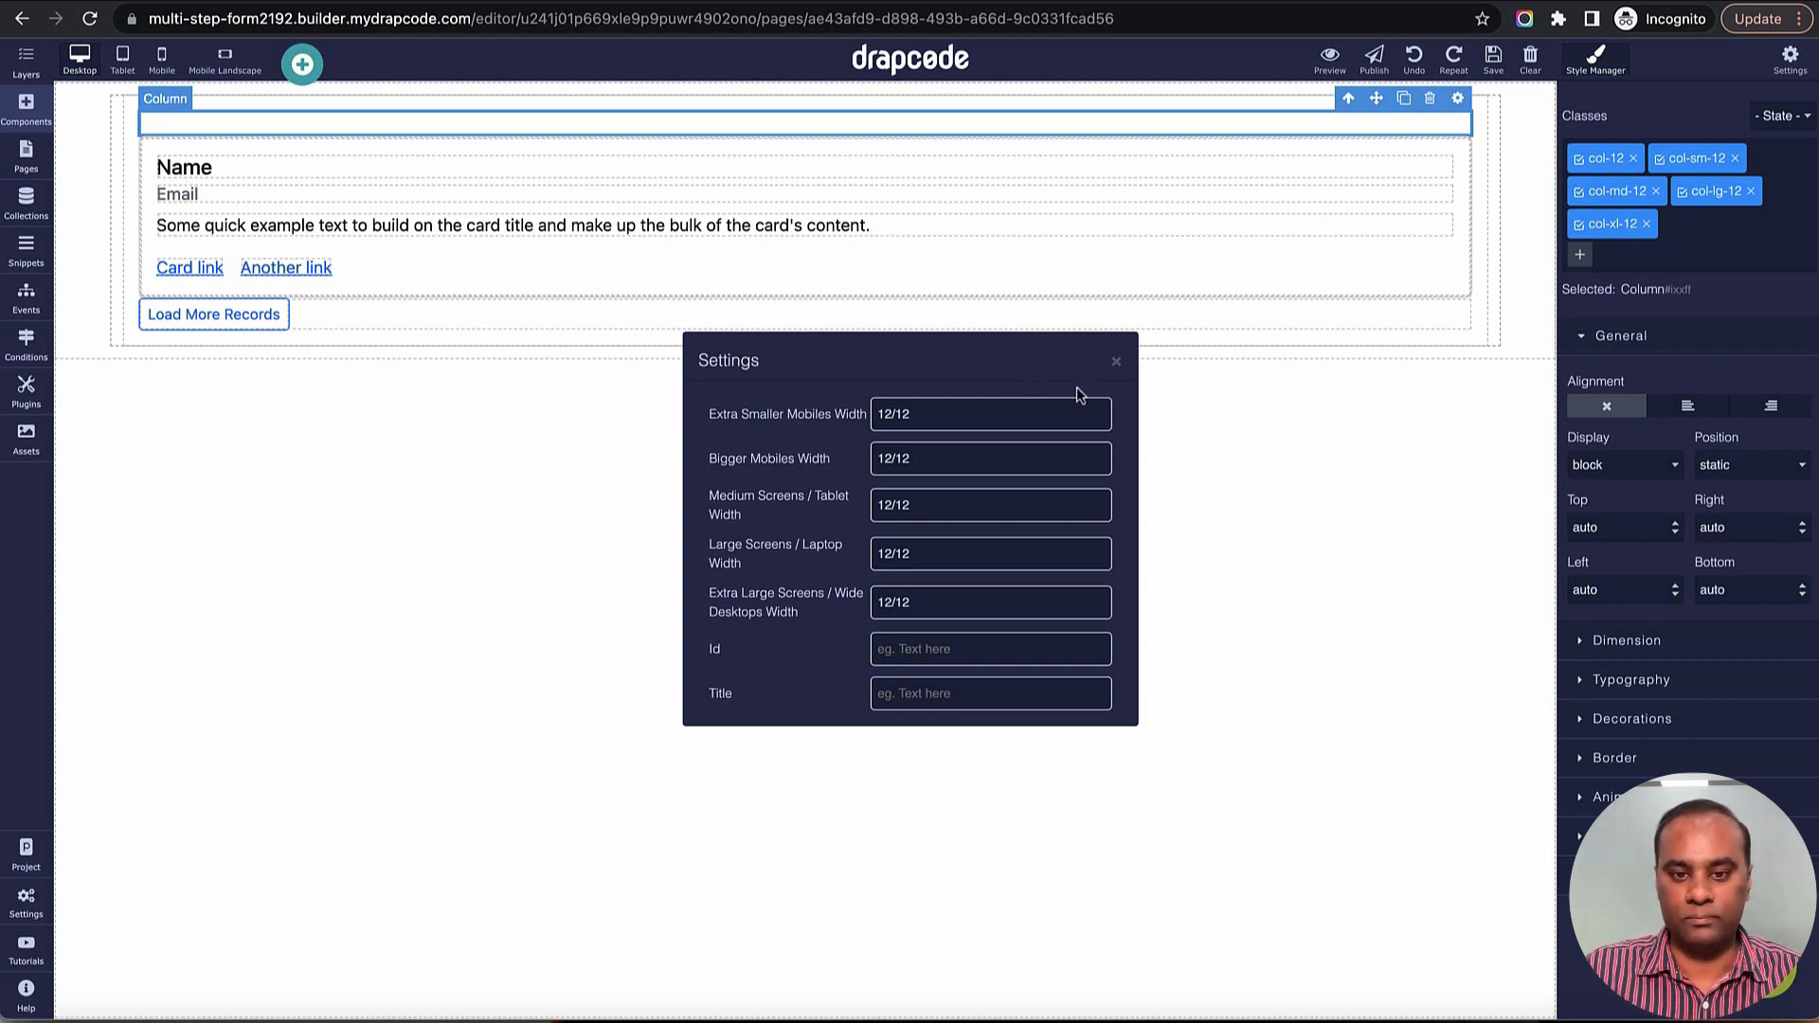
click(1117, 370)
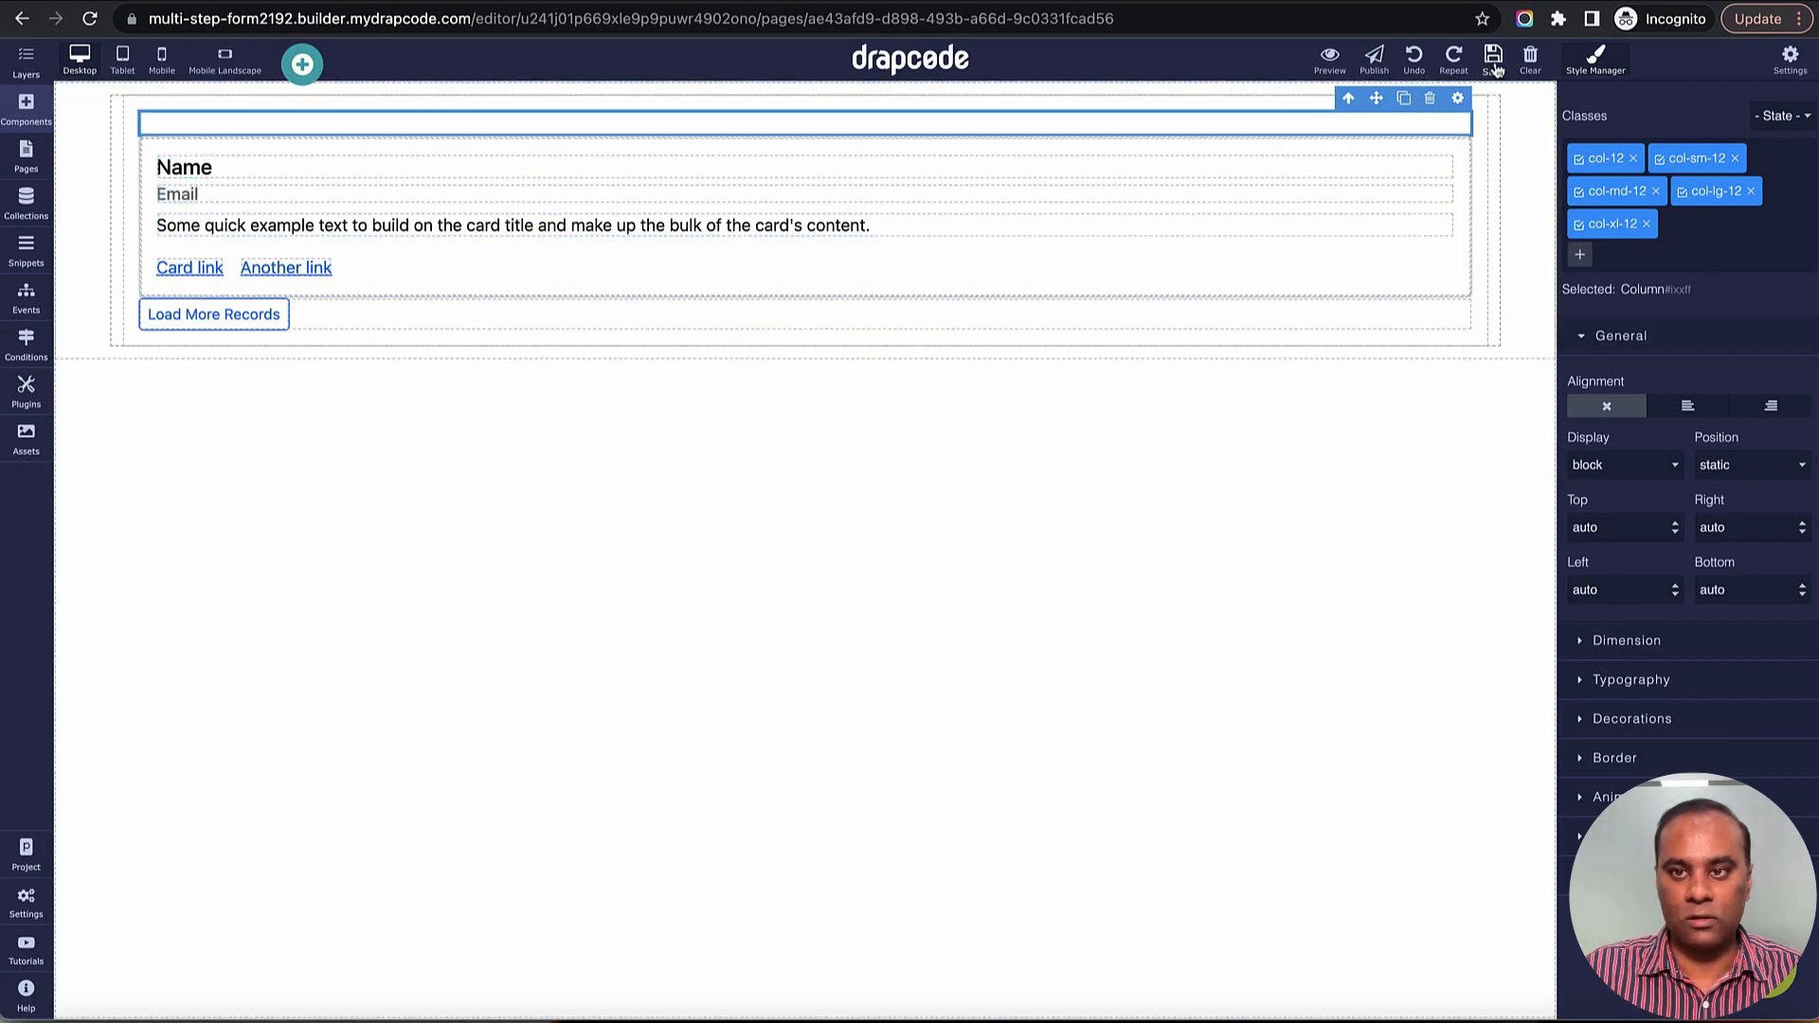
Step: Nest the Cards element inside the new Column of the data group in the layer hierarchy and save the page
click(25, 63)
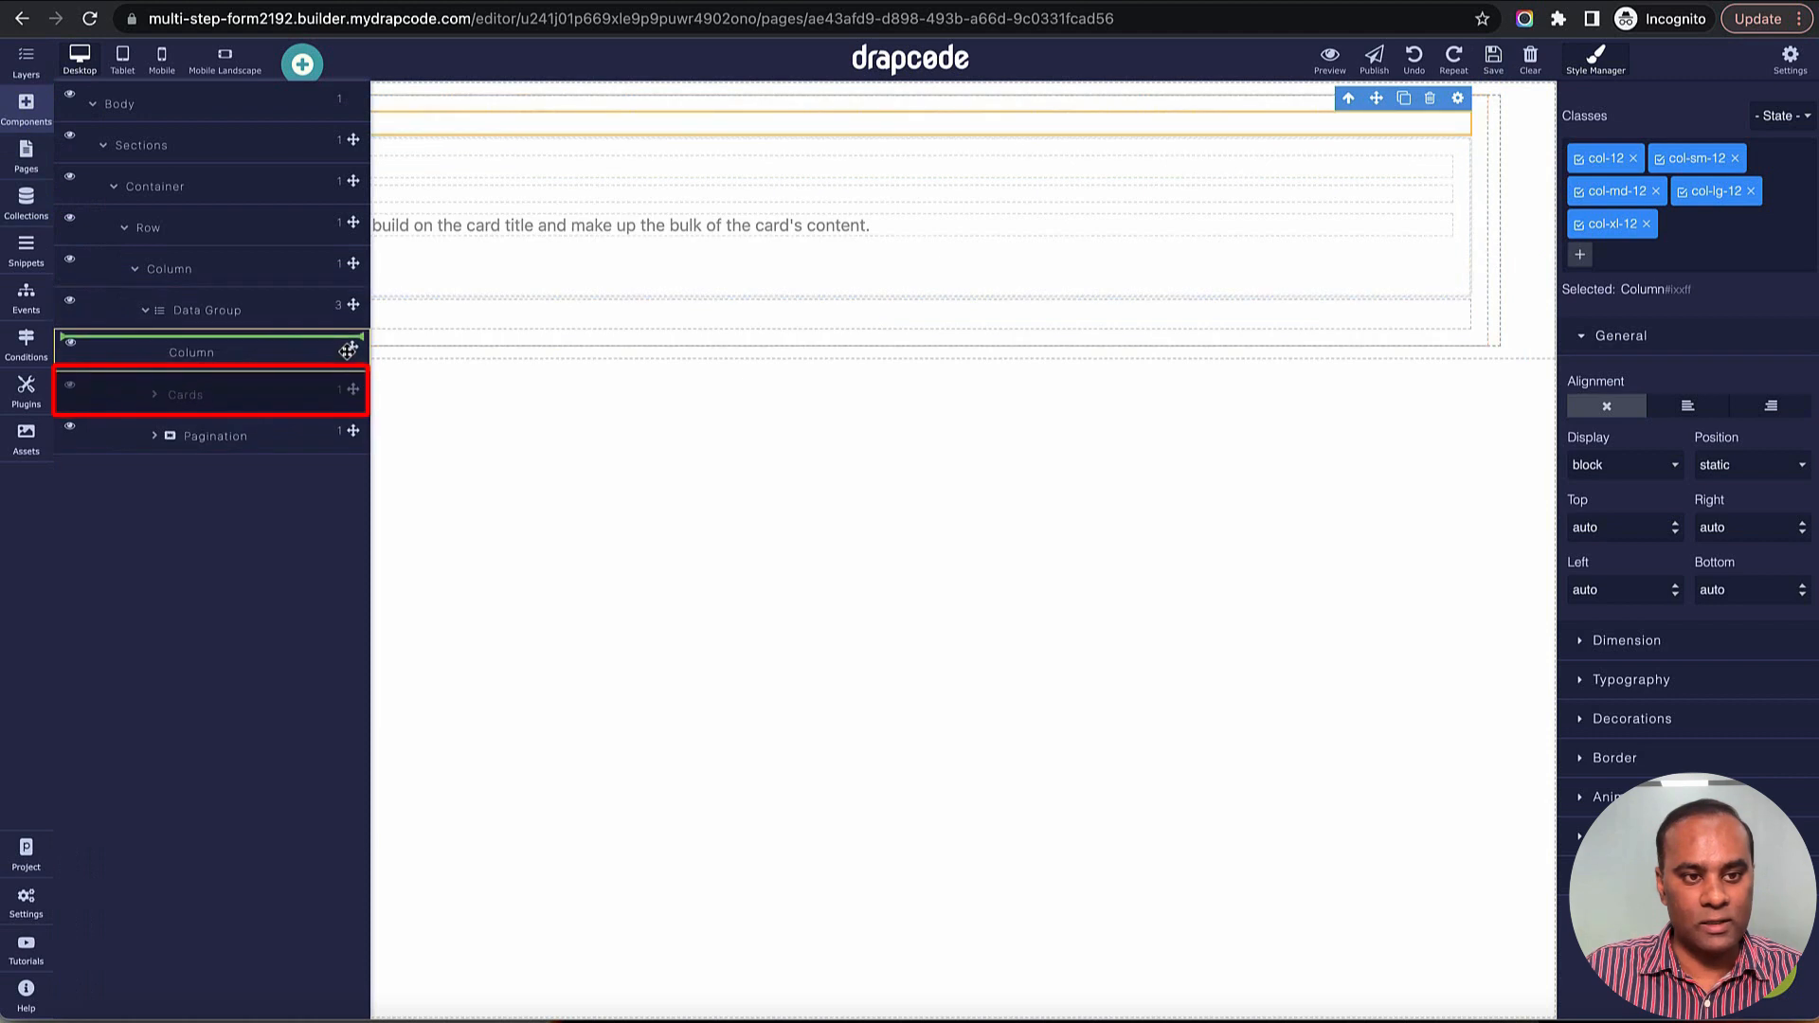
mouse_move(352, 387)
mouse_down()
mouse_move(349, 350)
mouse_move(338, 369)
mouse_up()
click(214, 373)
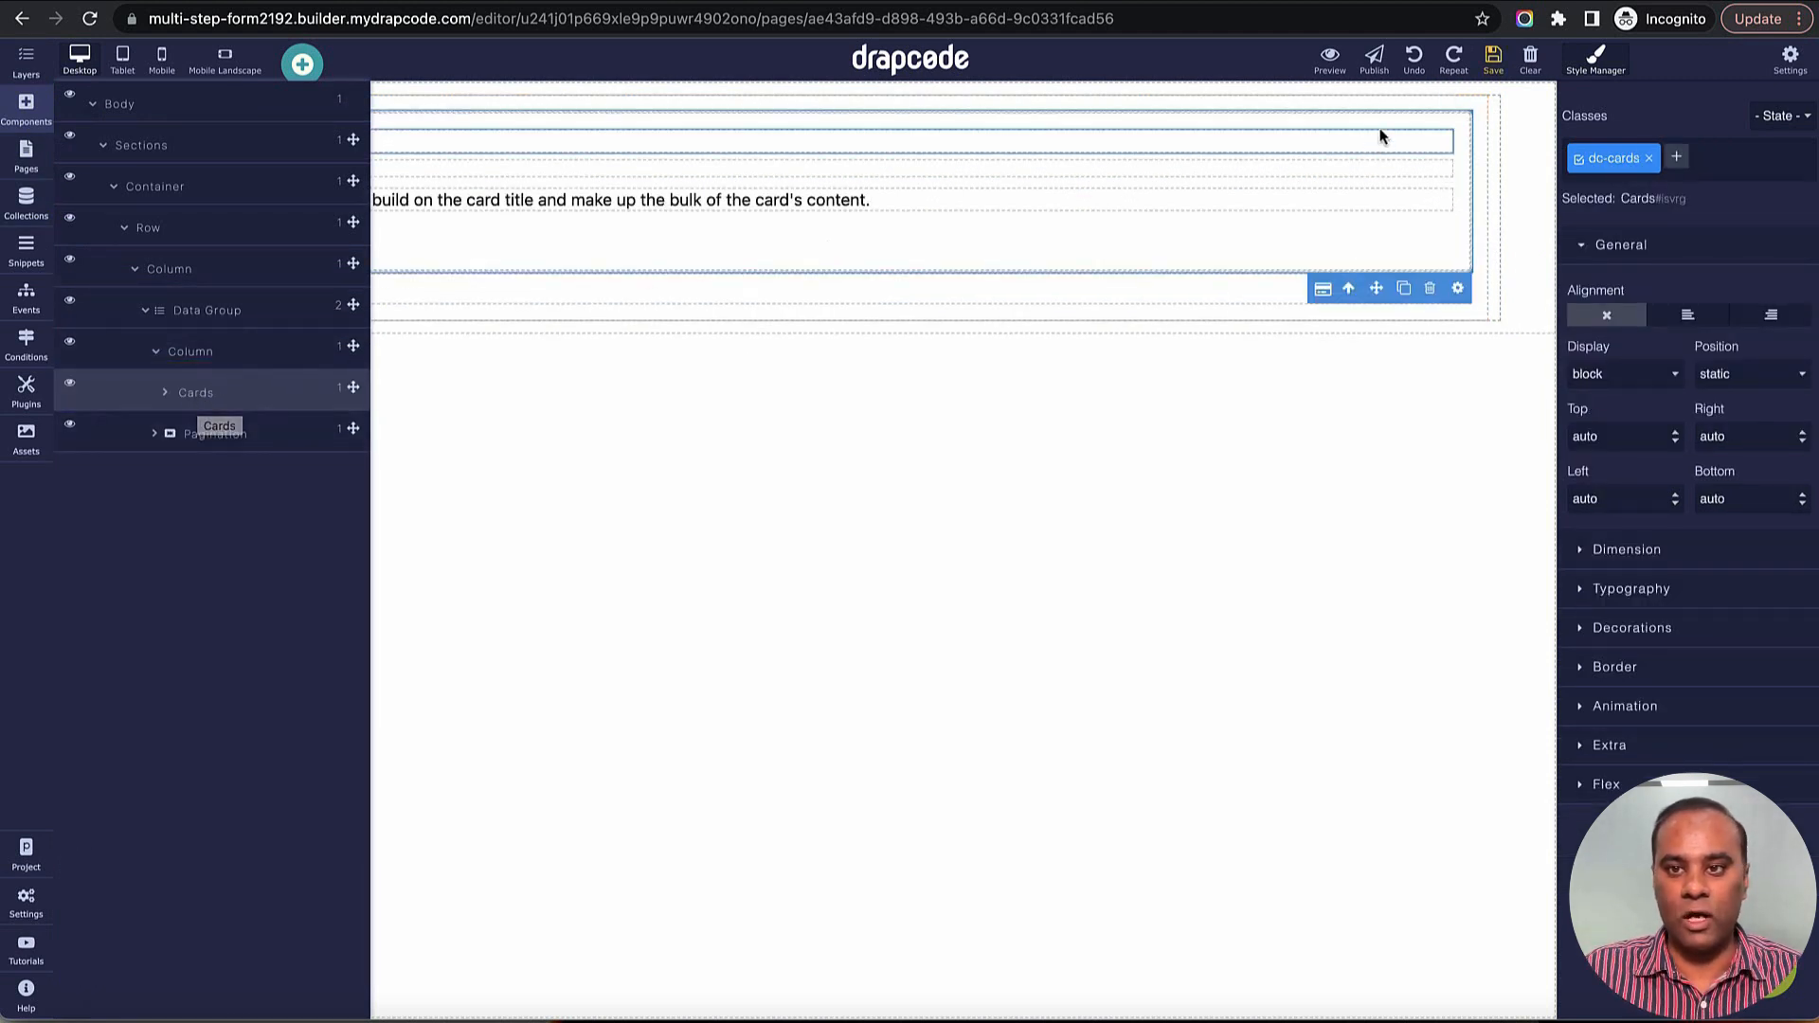
click(1476, 80)
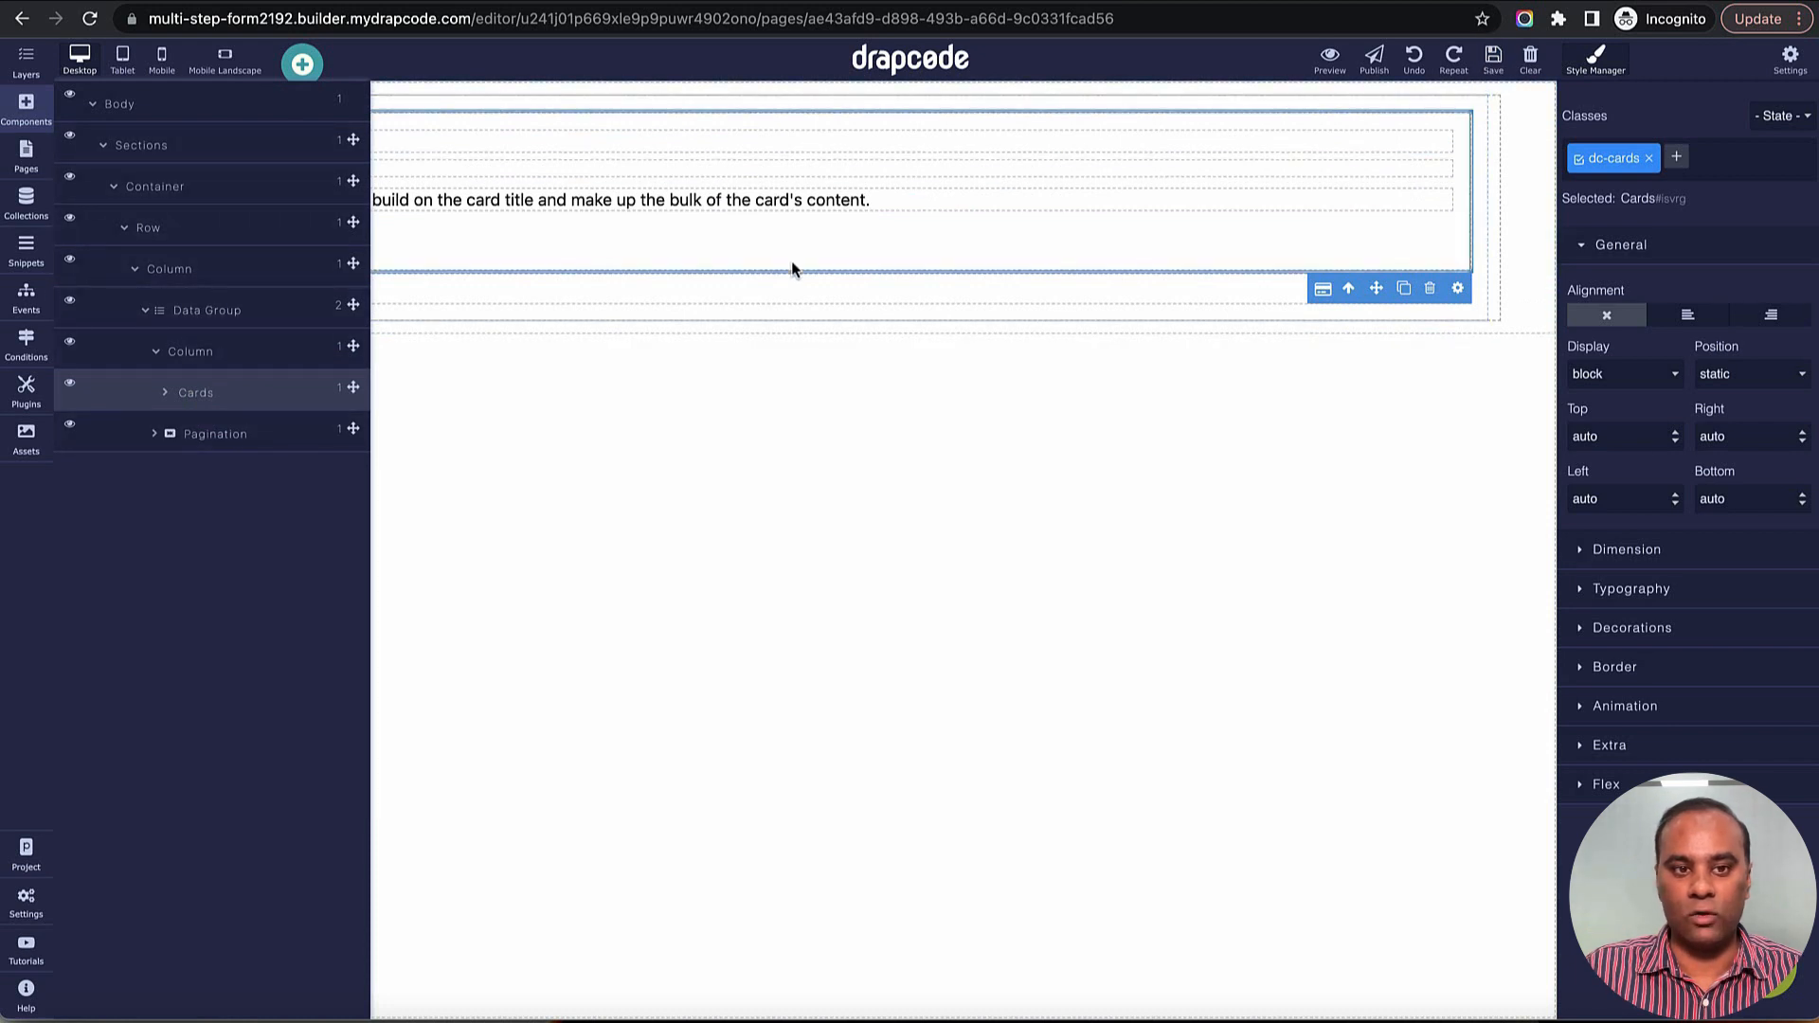
click(1410, 262)
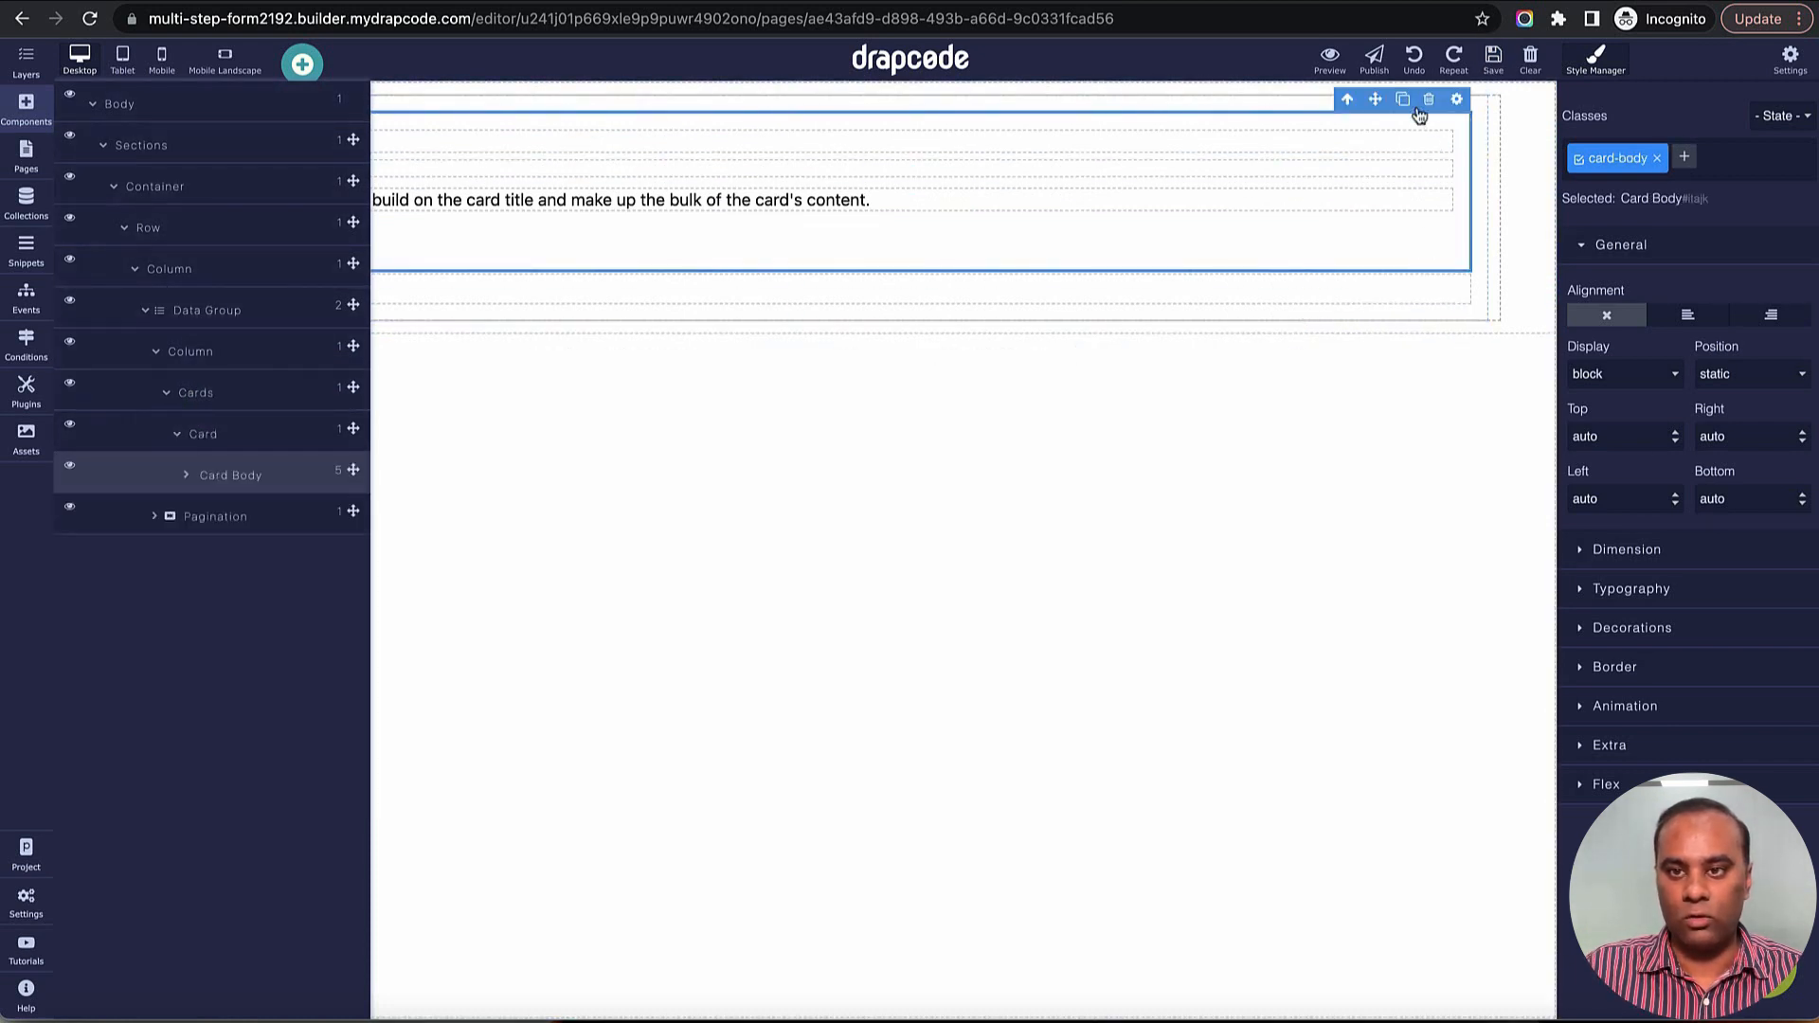
click(26, 66)
Step: Refresh the page preview, look through the employee cards and return to the editor
click(275, 2)
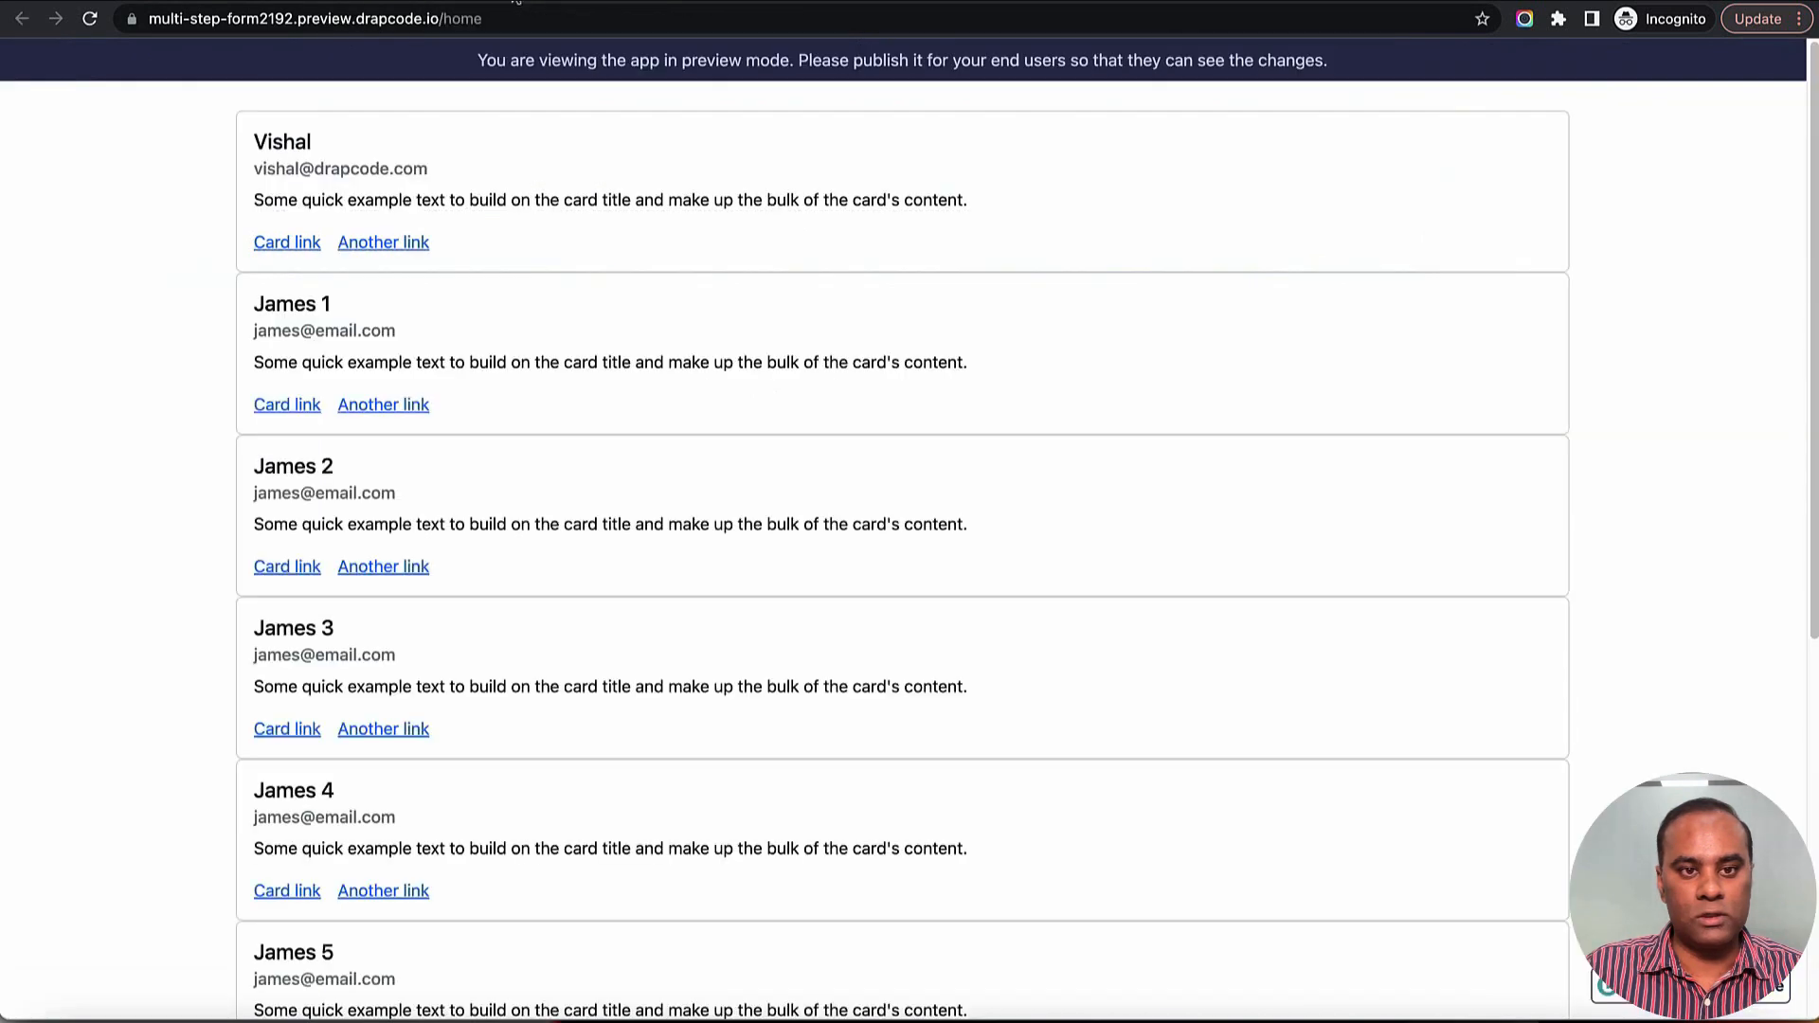
click(88, 19)
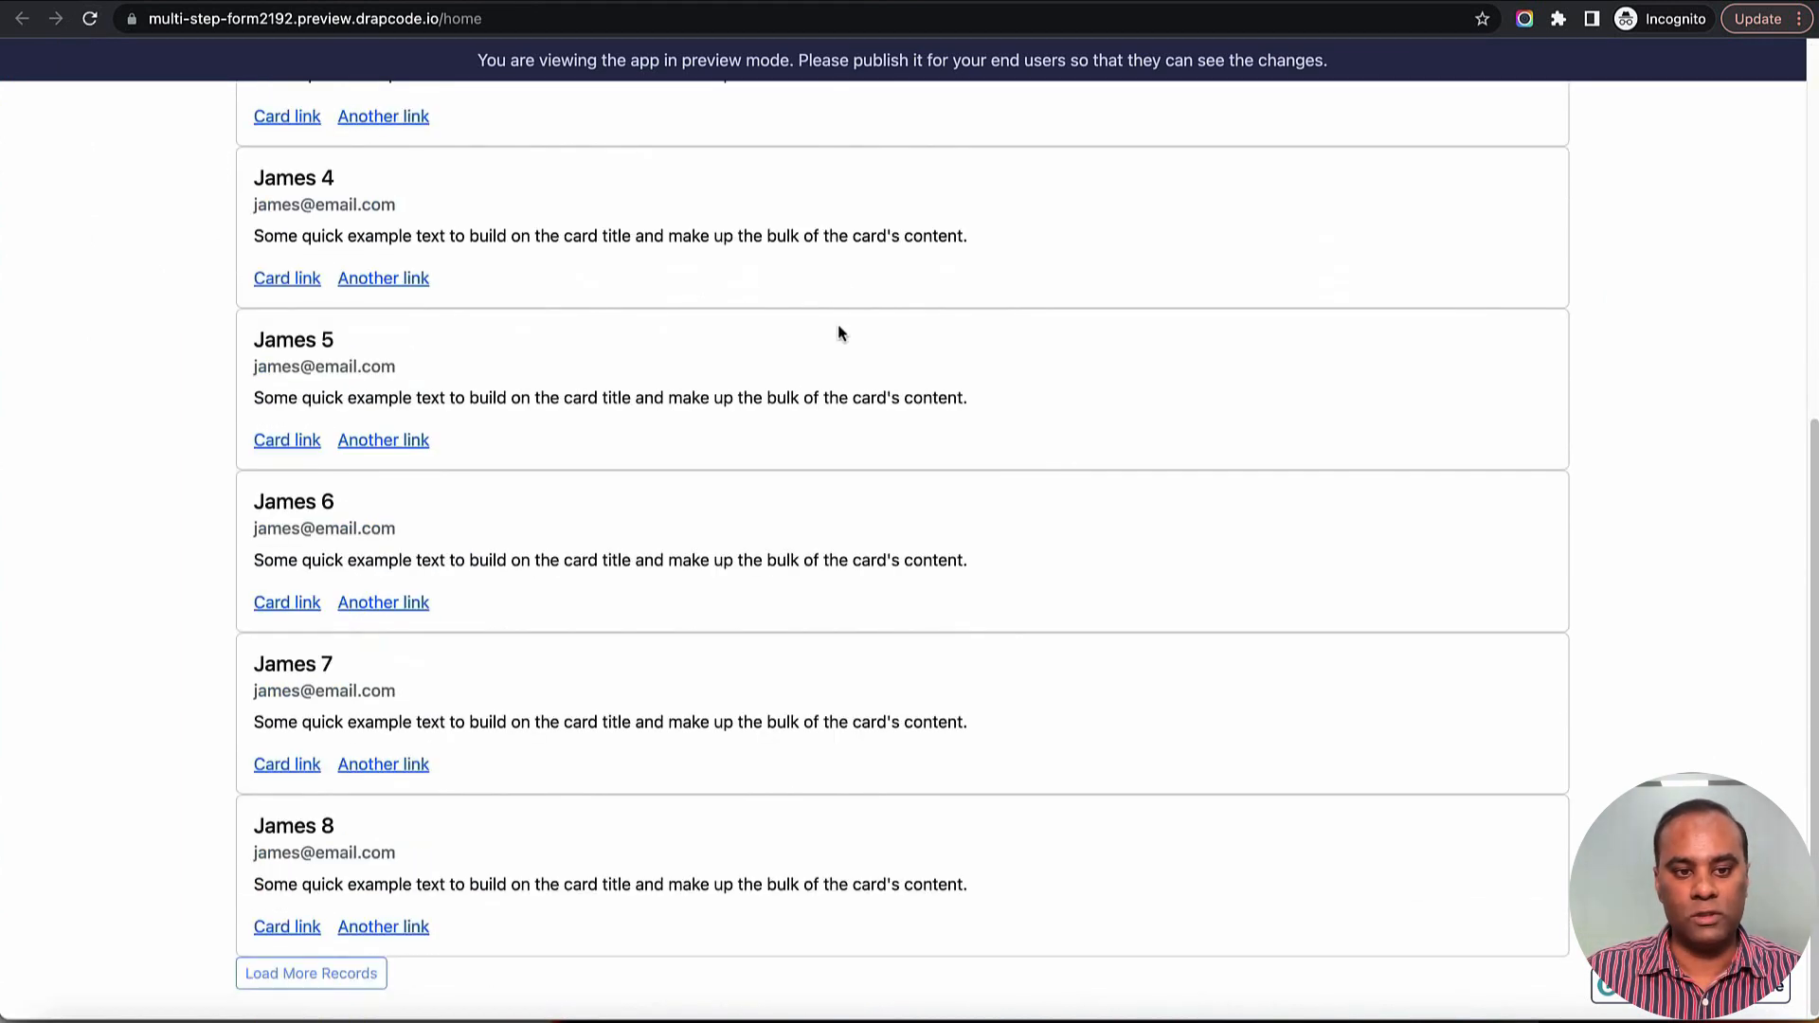
click(456, 5)
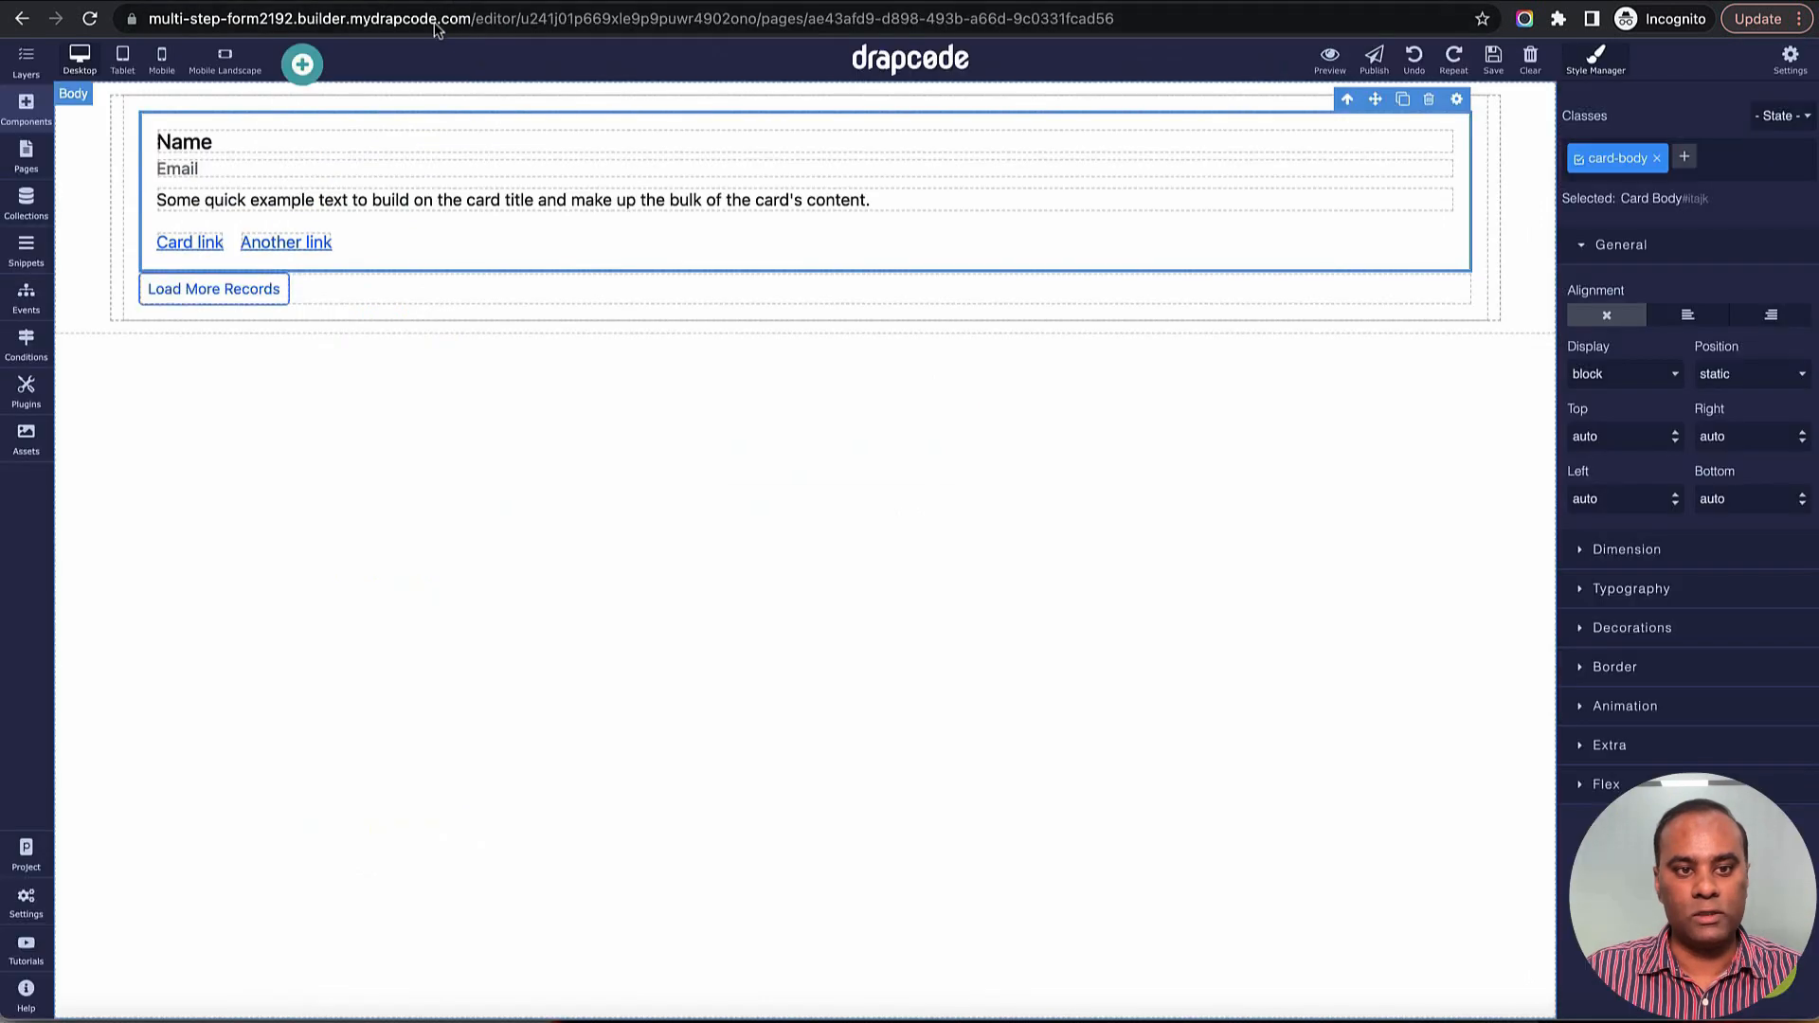
Step: Look through the component library, including the Layout, CMS and Advanced categories, for card components
click(27, 104)
scroll(167, 641, down, 12)
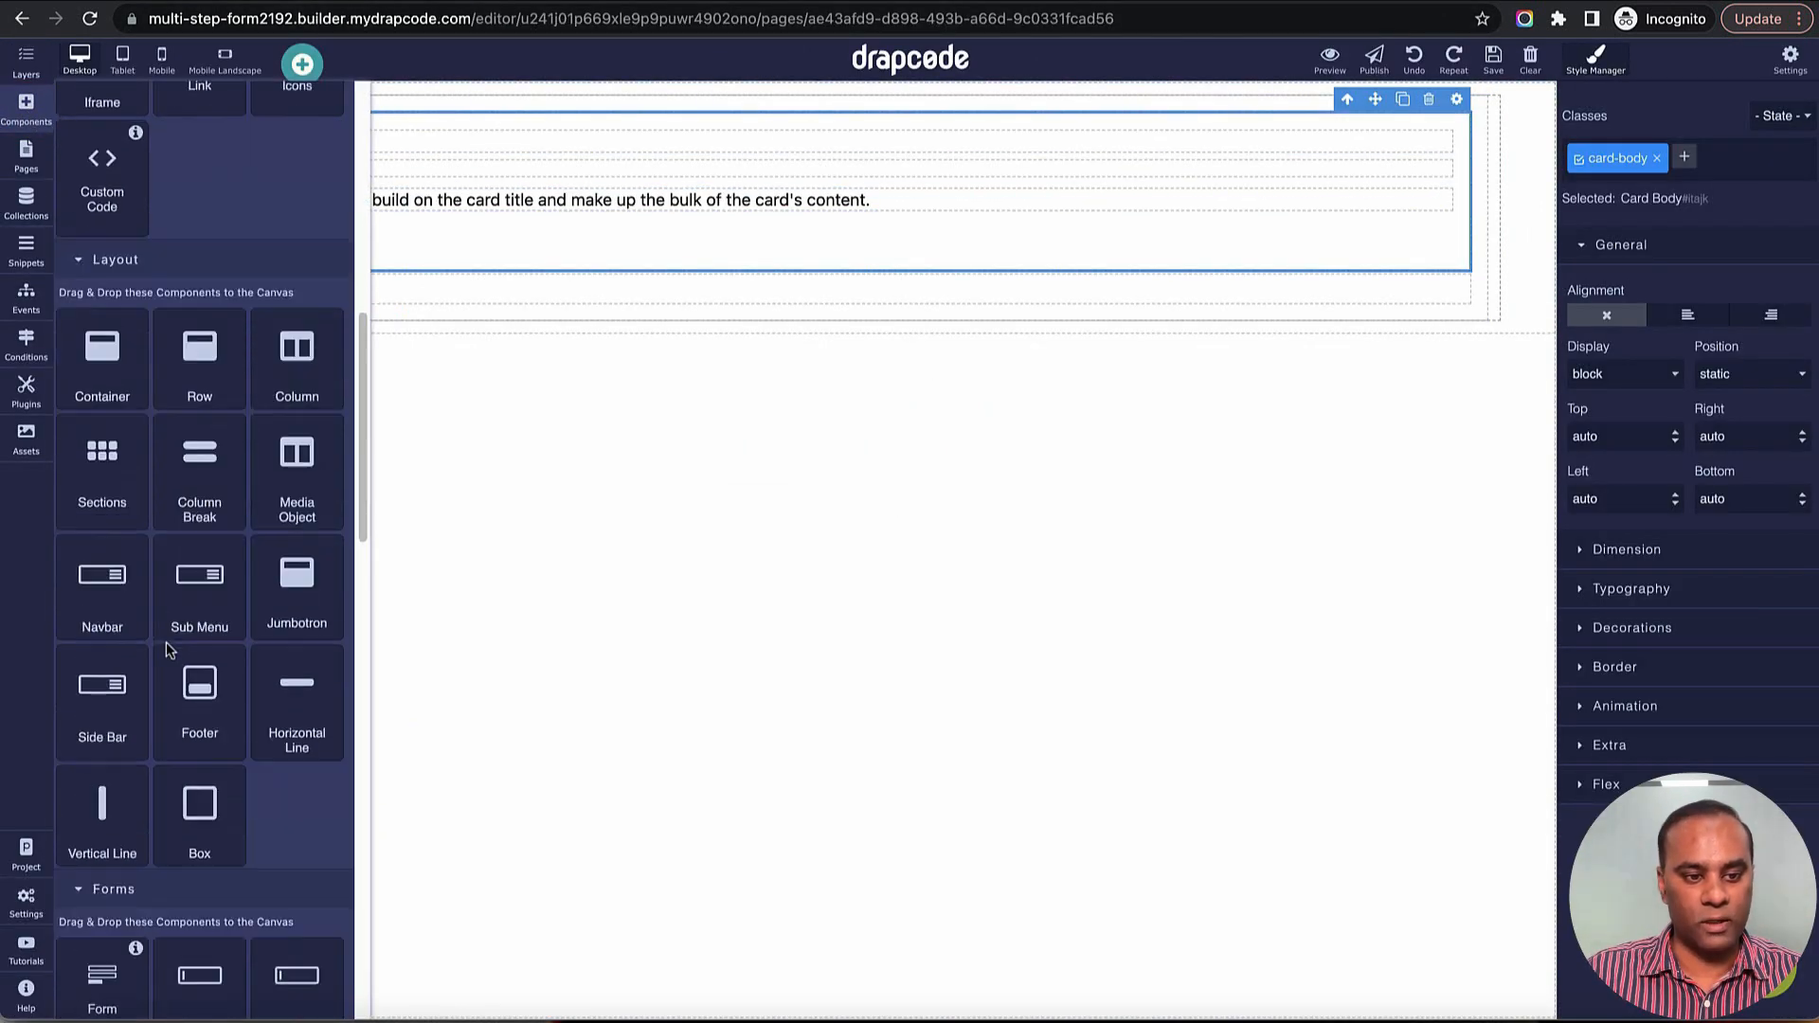
scroll(167, 641, down, 5)
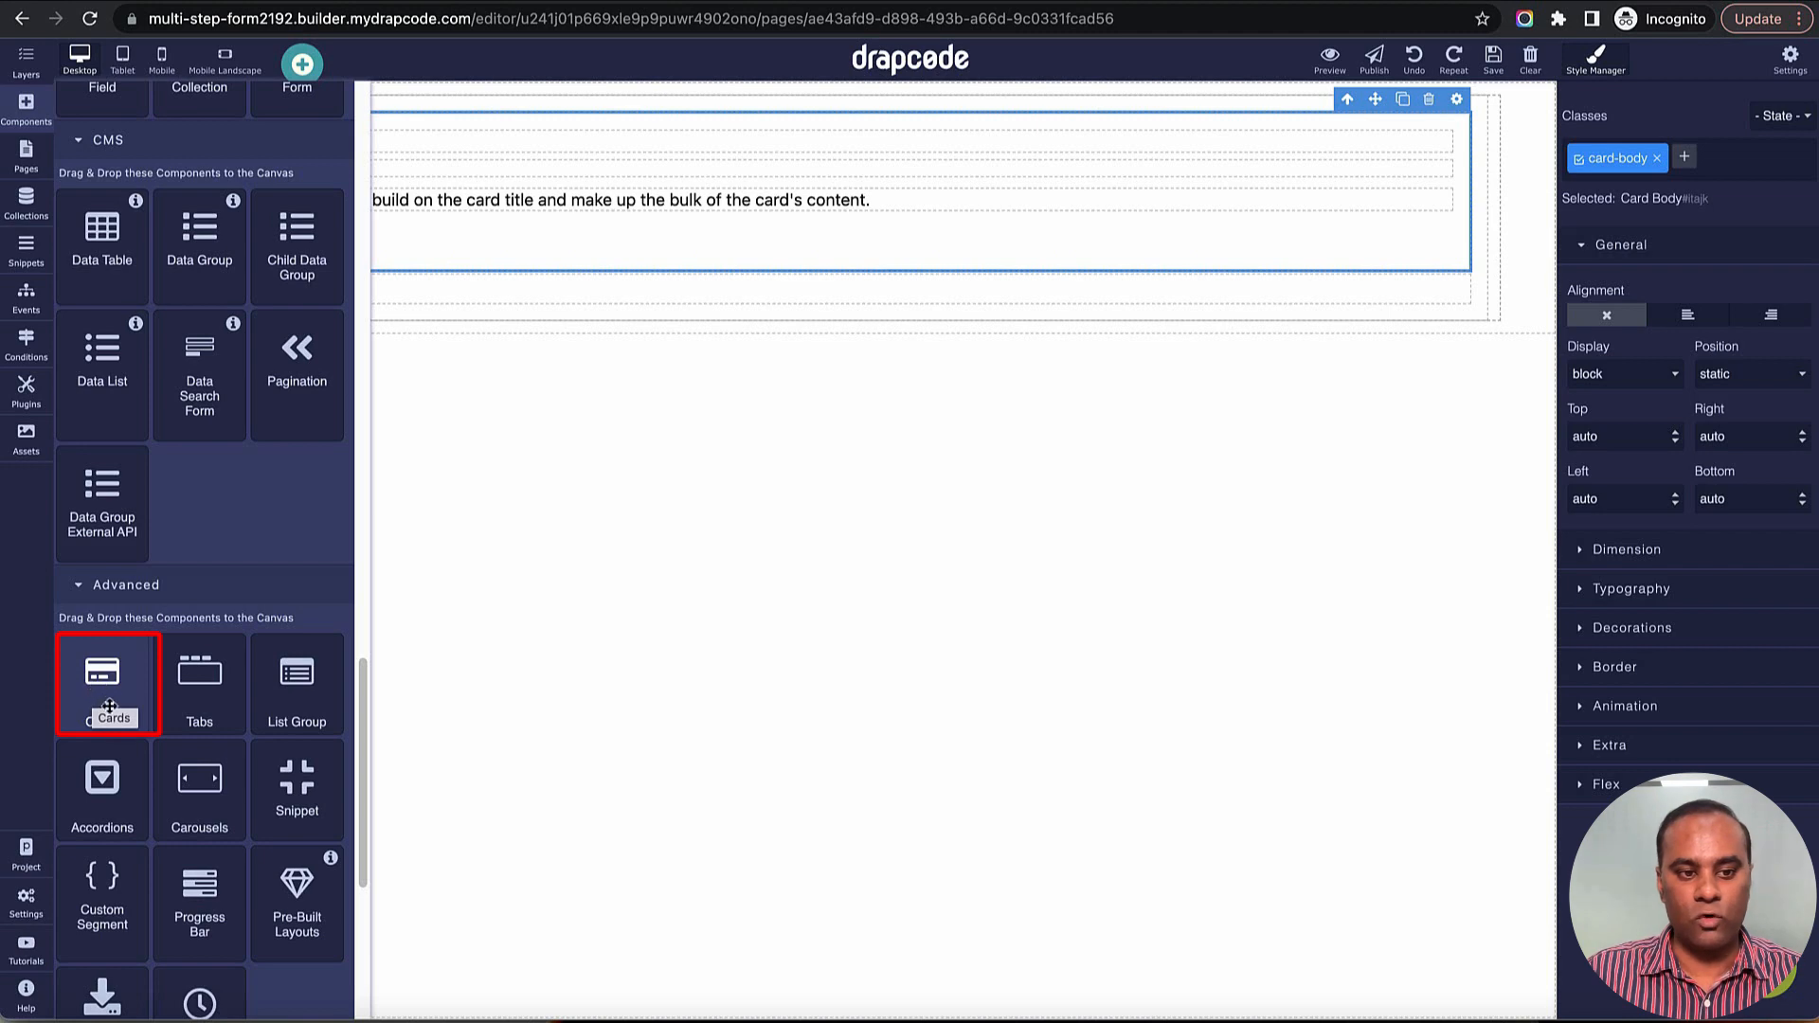
click(304, 67)
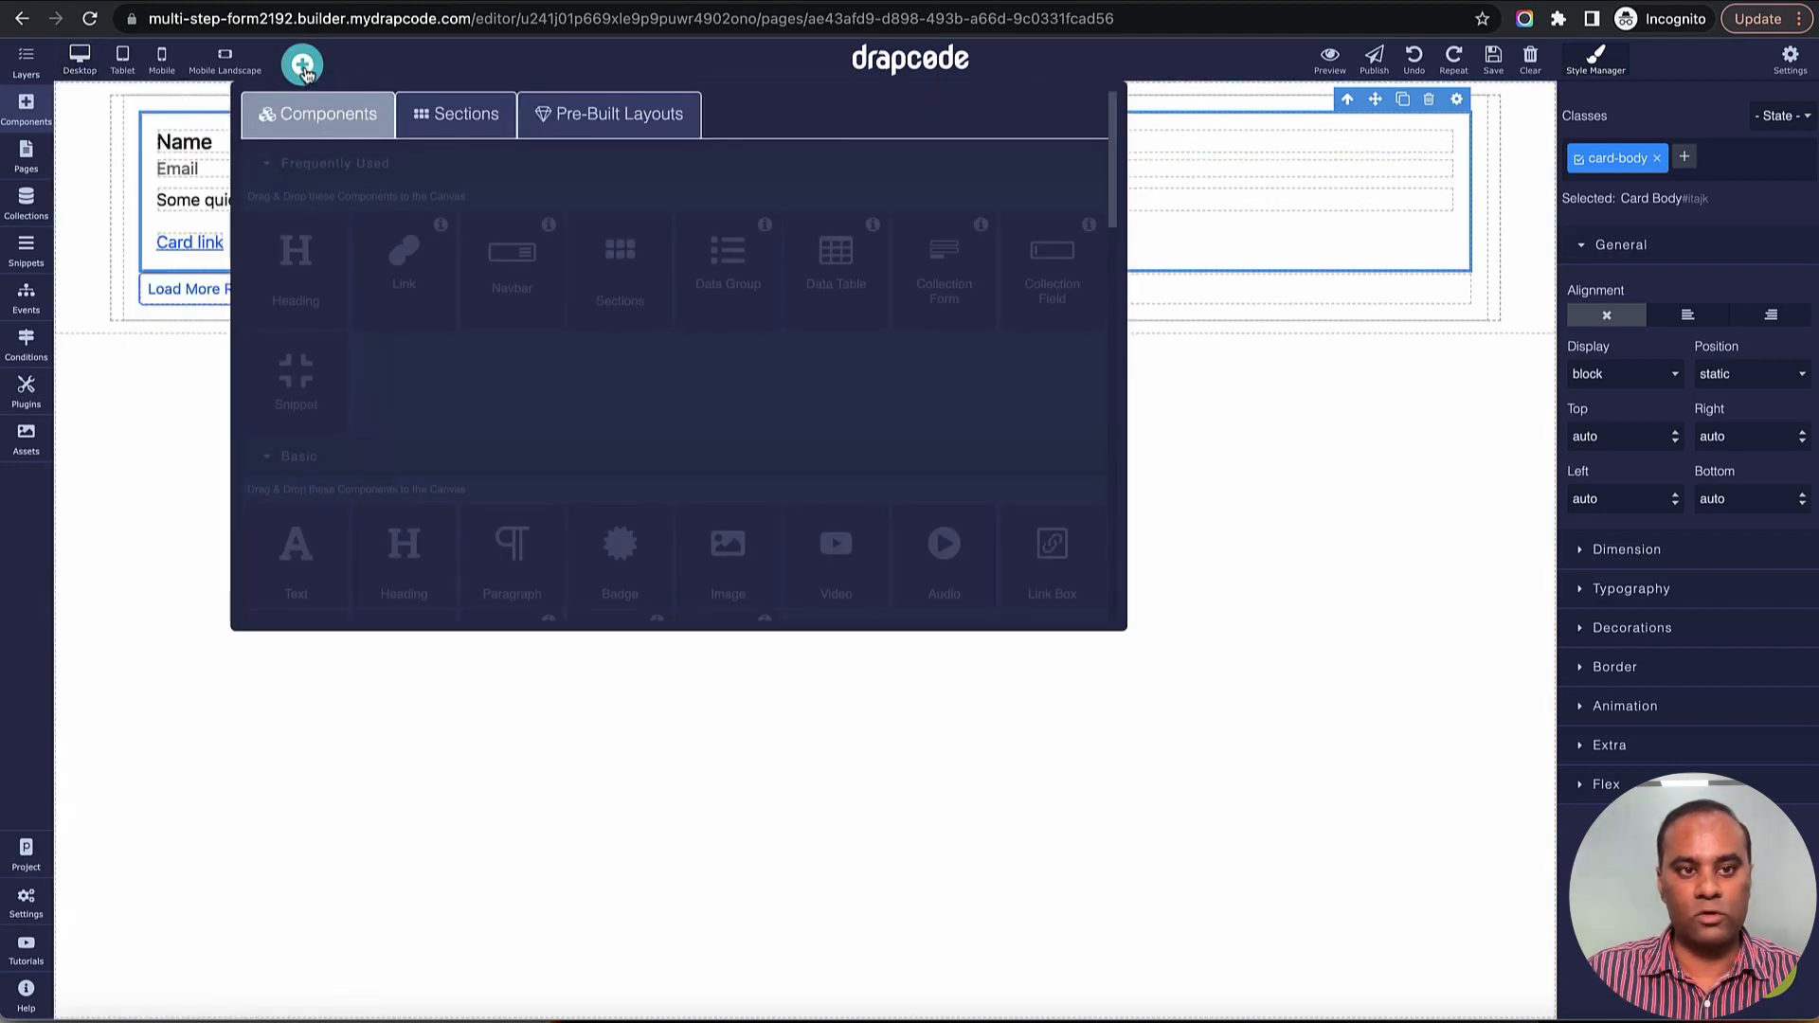
scroll(764, 418, down, 5)
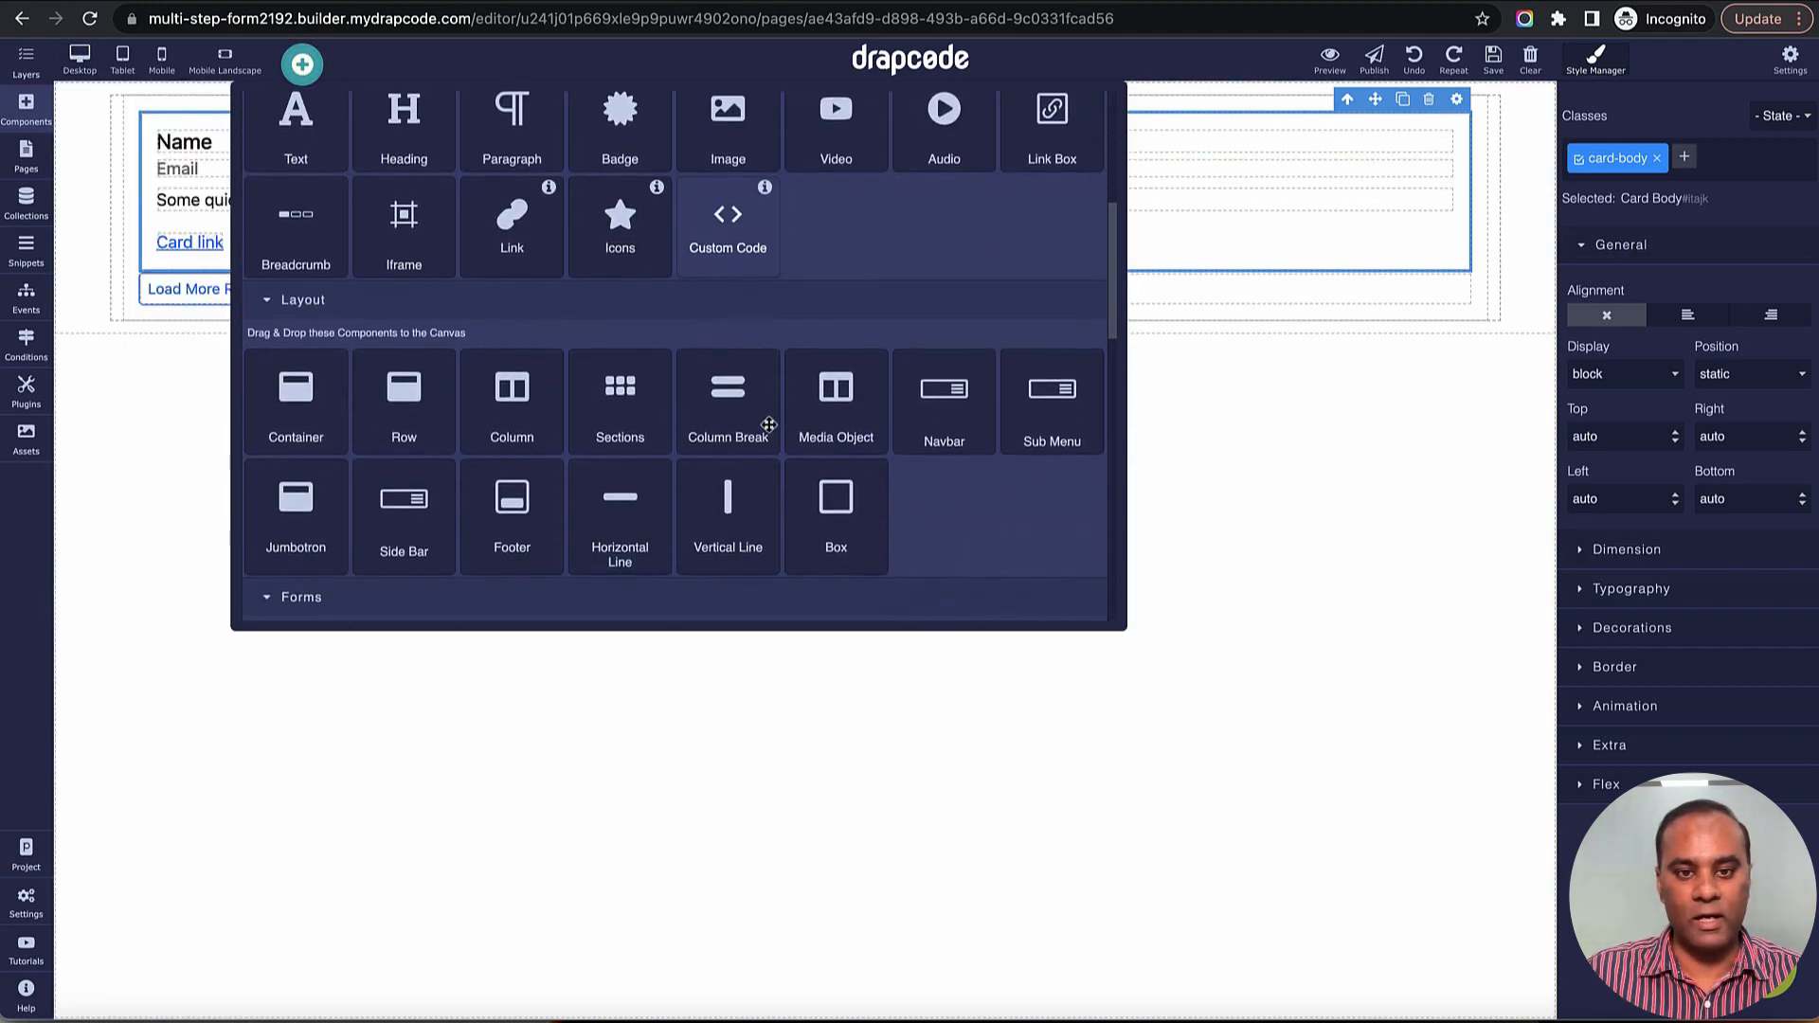
scroll(768, 424, down, 7)
scroll(769, 425, up, 10)
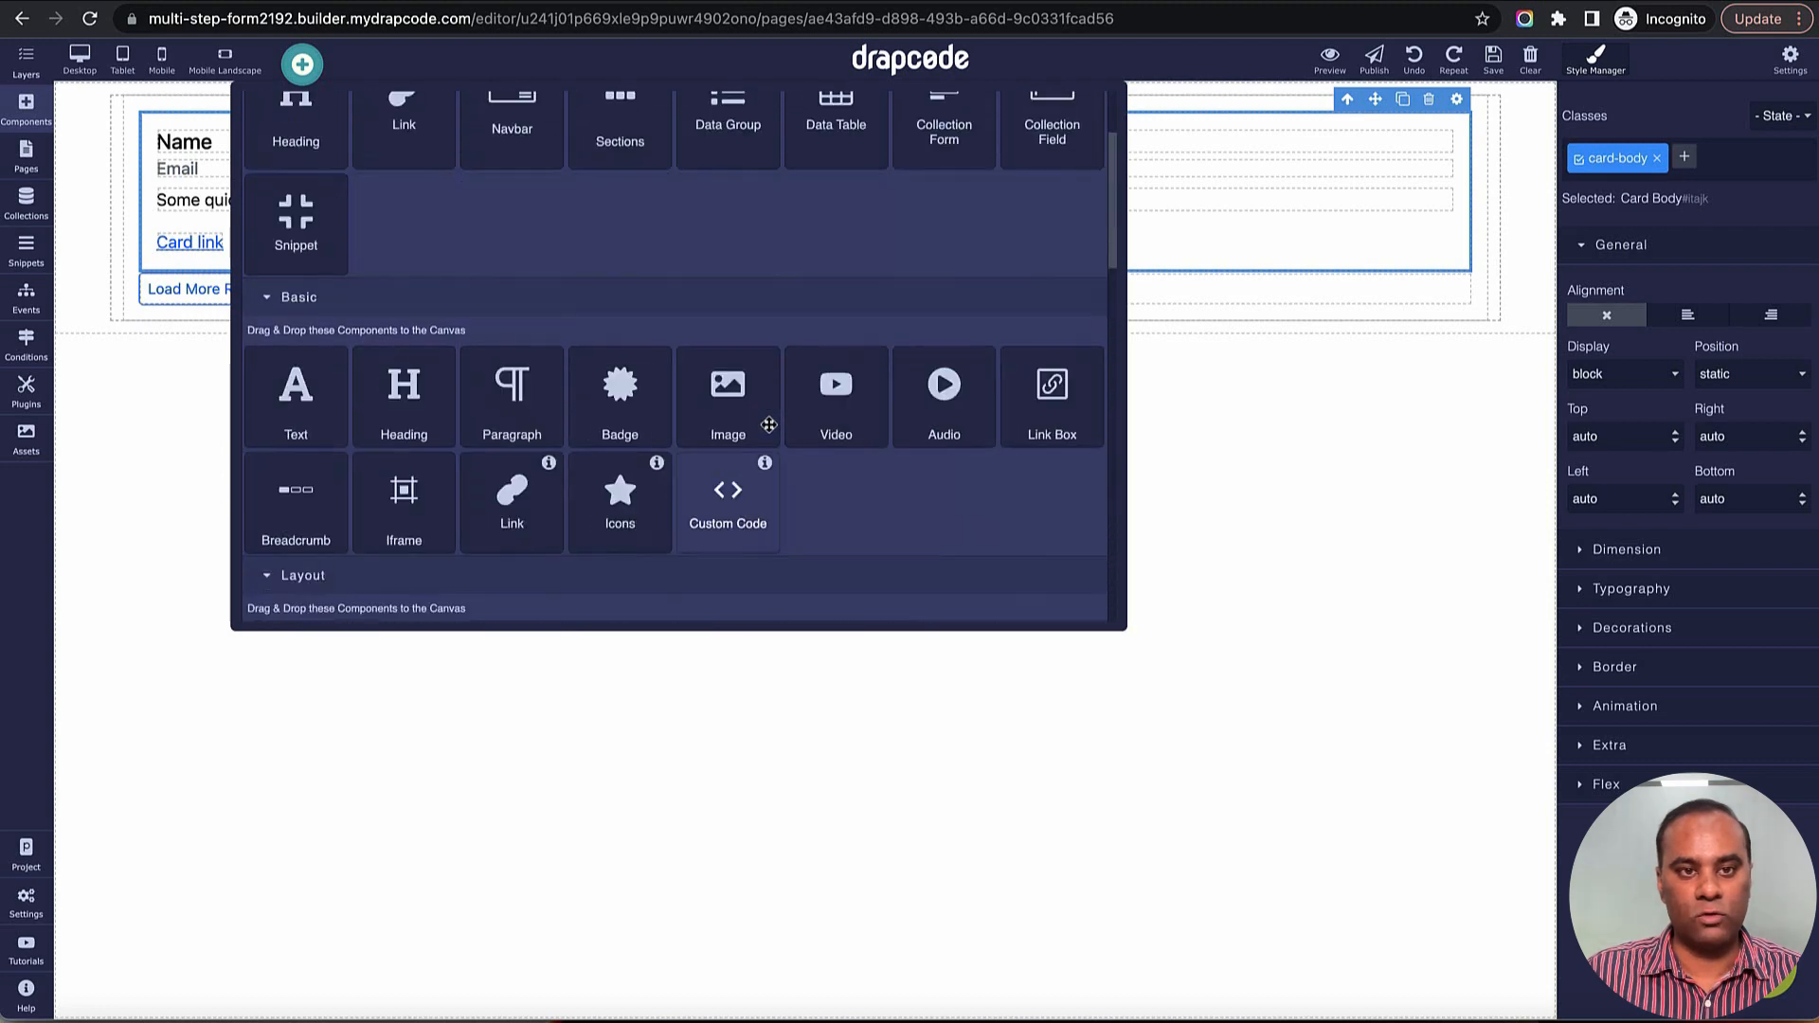
scroll(769, 425, up, 6)
Step: Insert the pre-built Card004 layout with the gaming laptop above the data group
click(606, 114)
scroll(904, 323, down, 3)
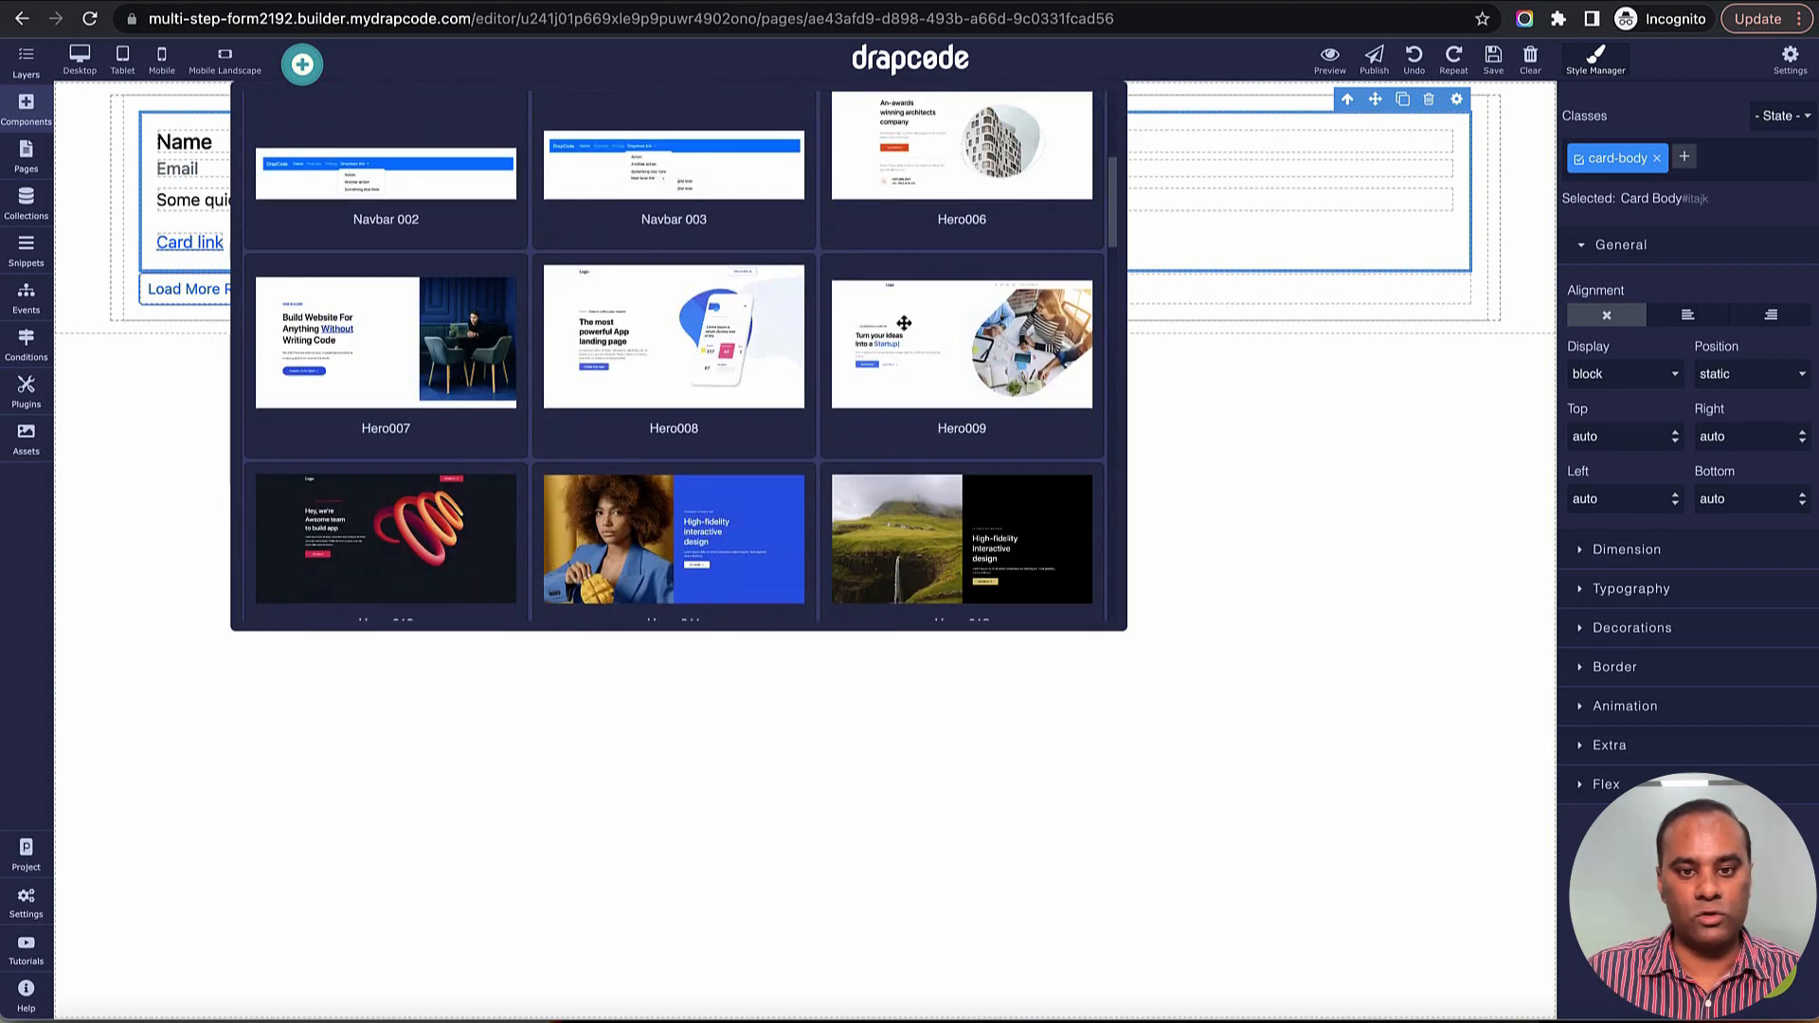
scroll(938, 374, down, 10)
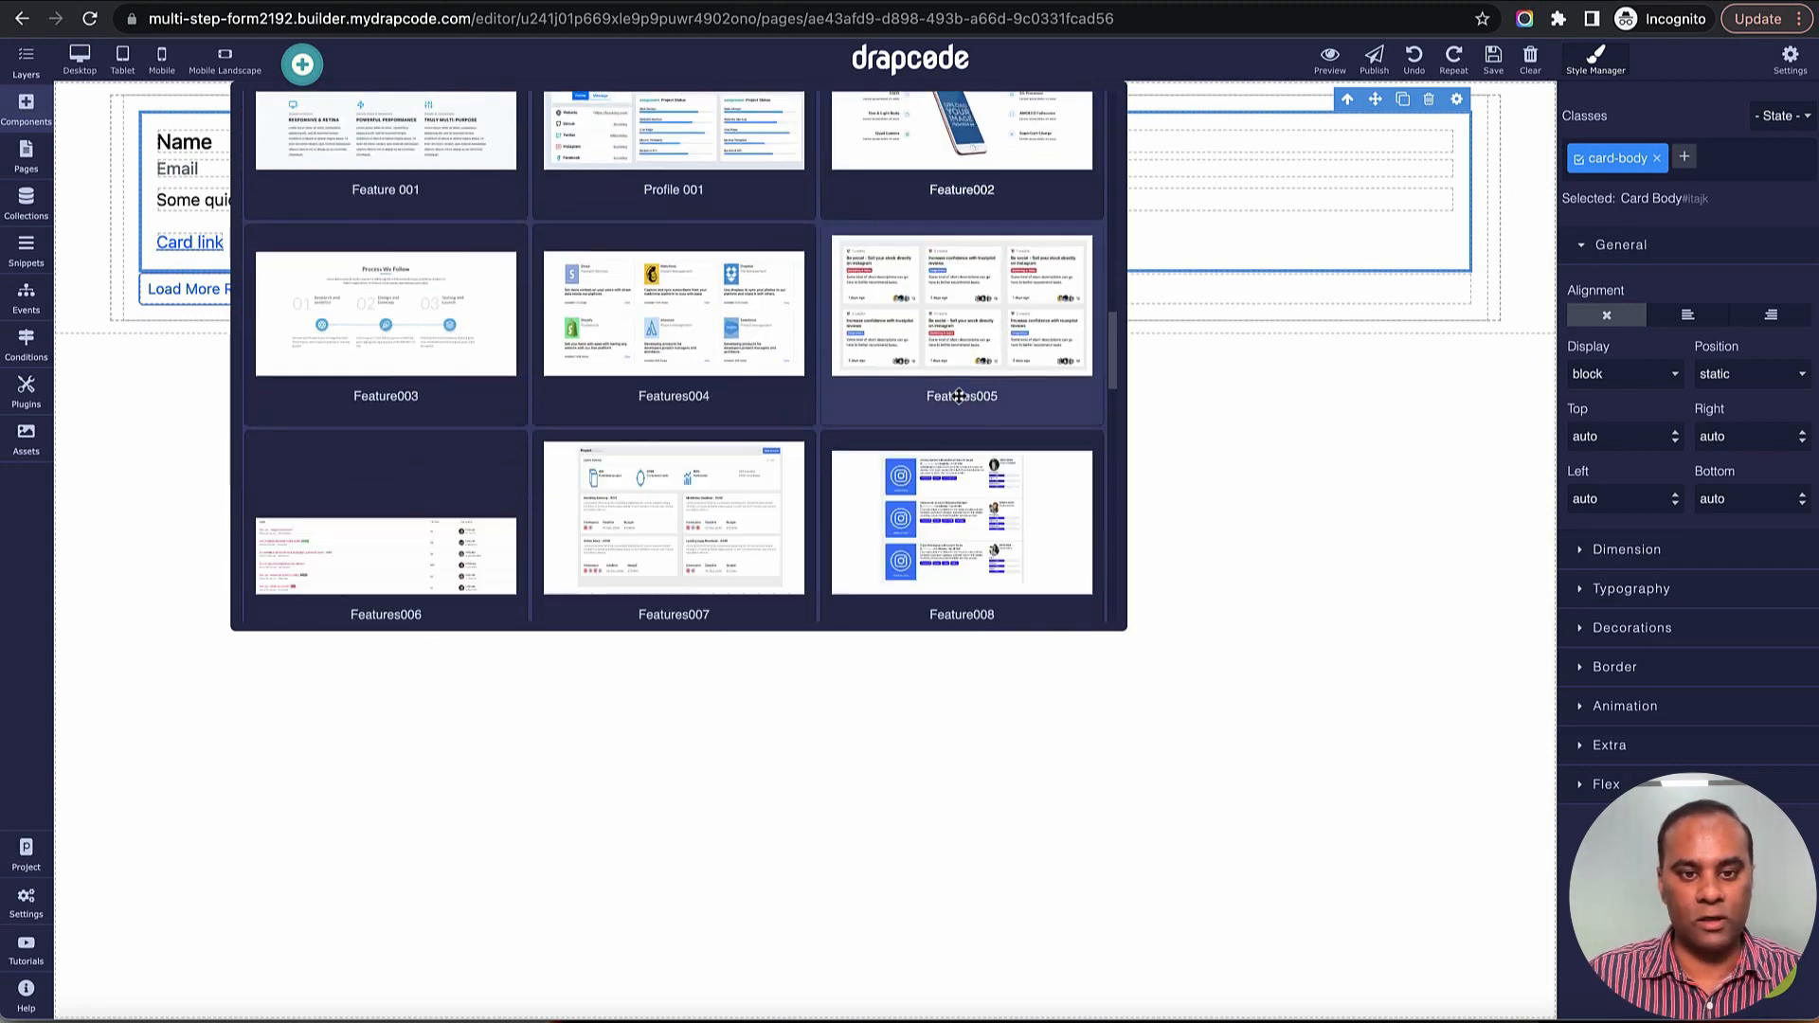
scroll(959, 396, down, 10)
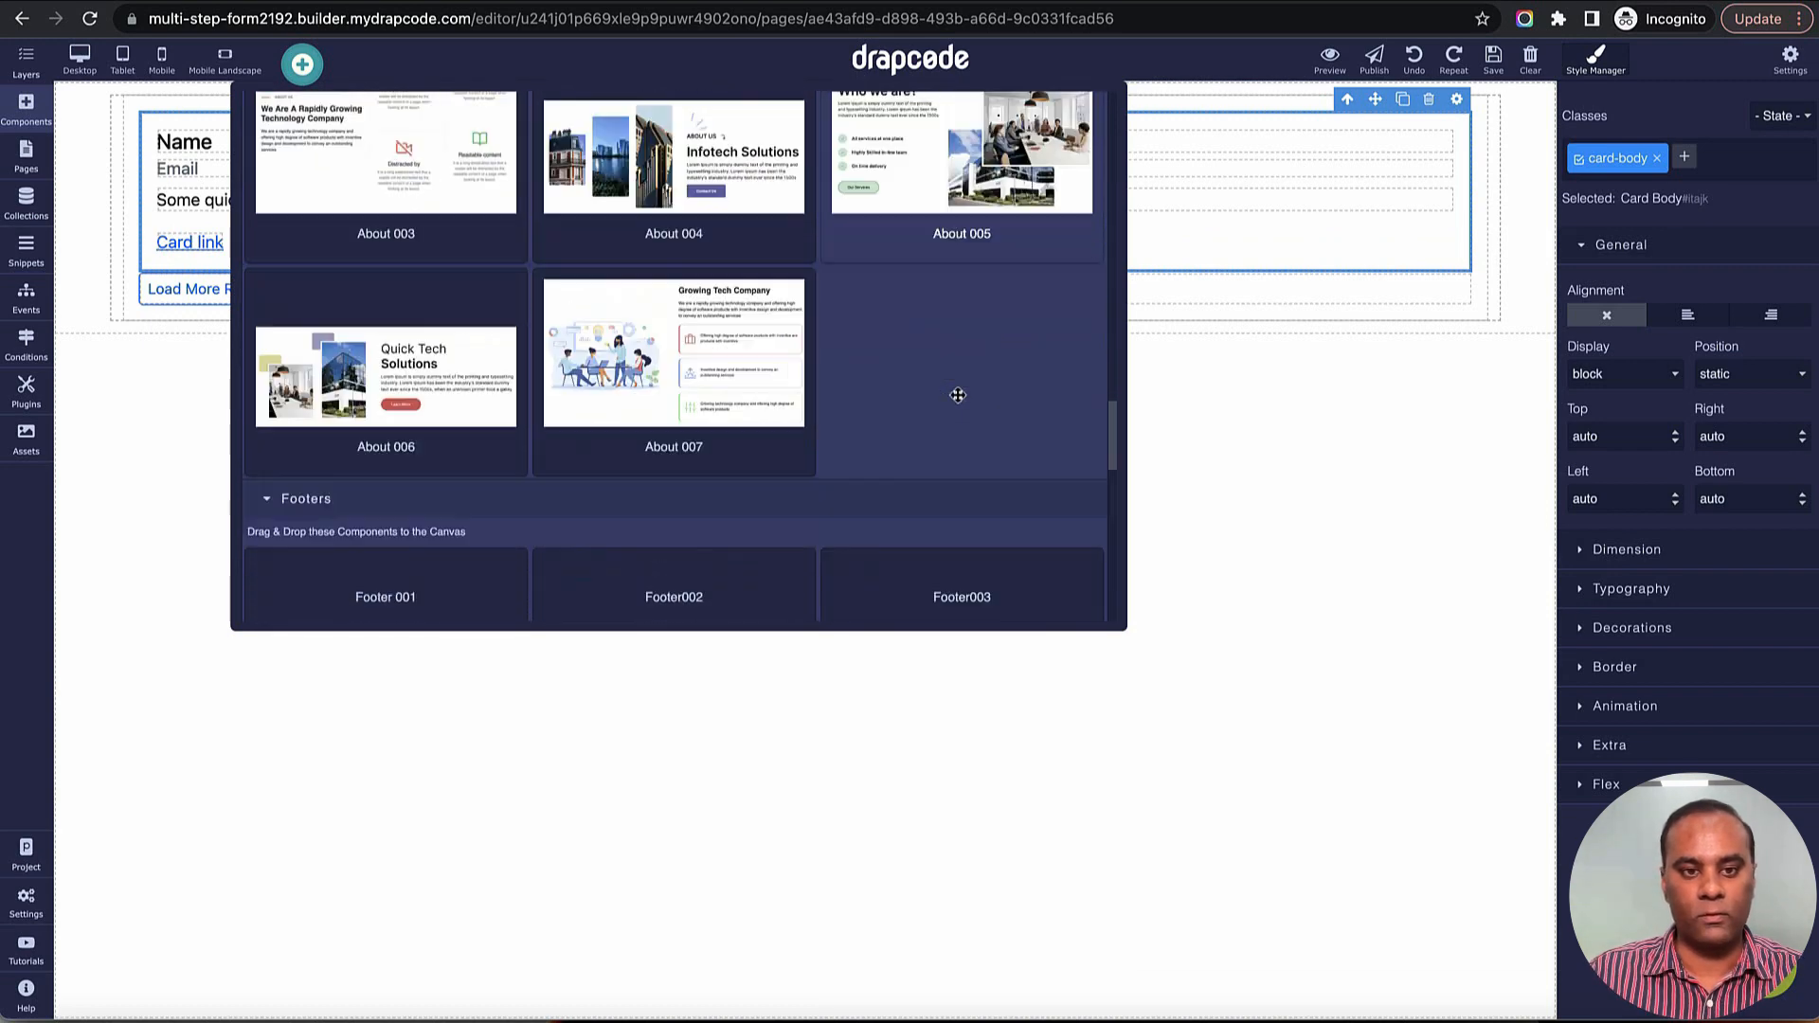
scroll(958, 396, down, 2)
scroll(958, 398, up, 4)
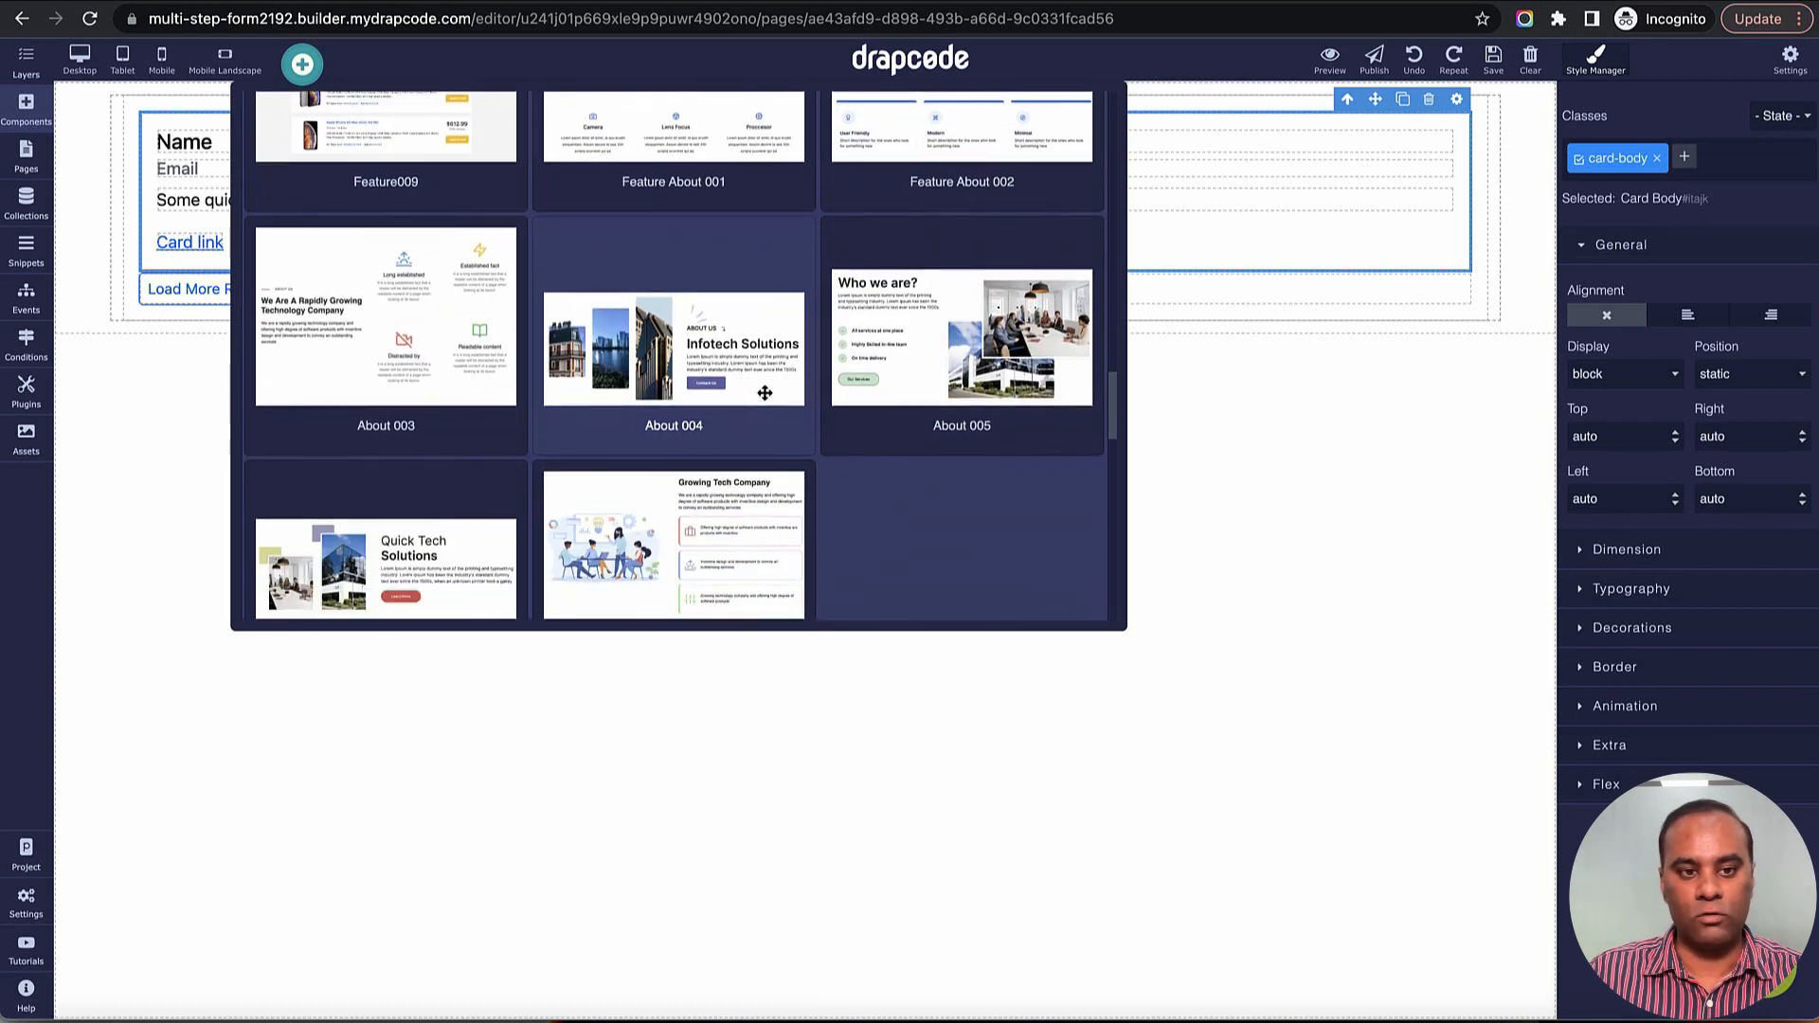
scroll(949, 397, down, 10)
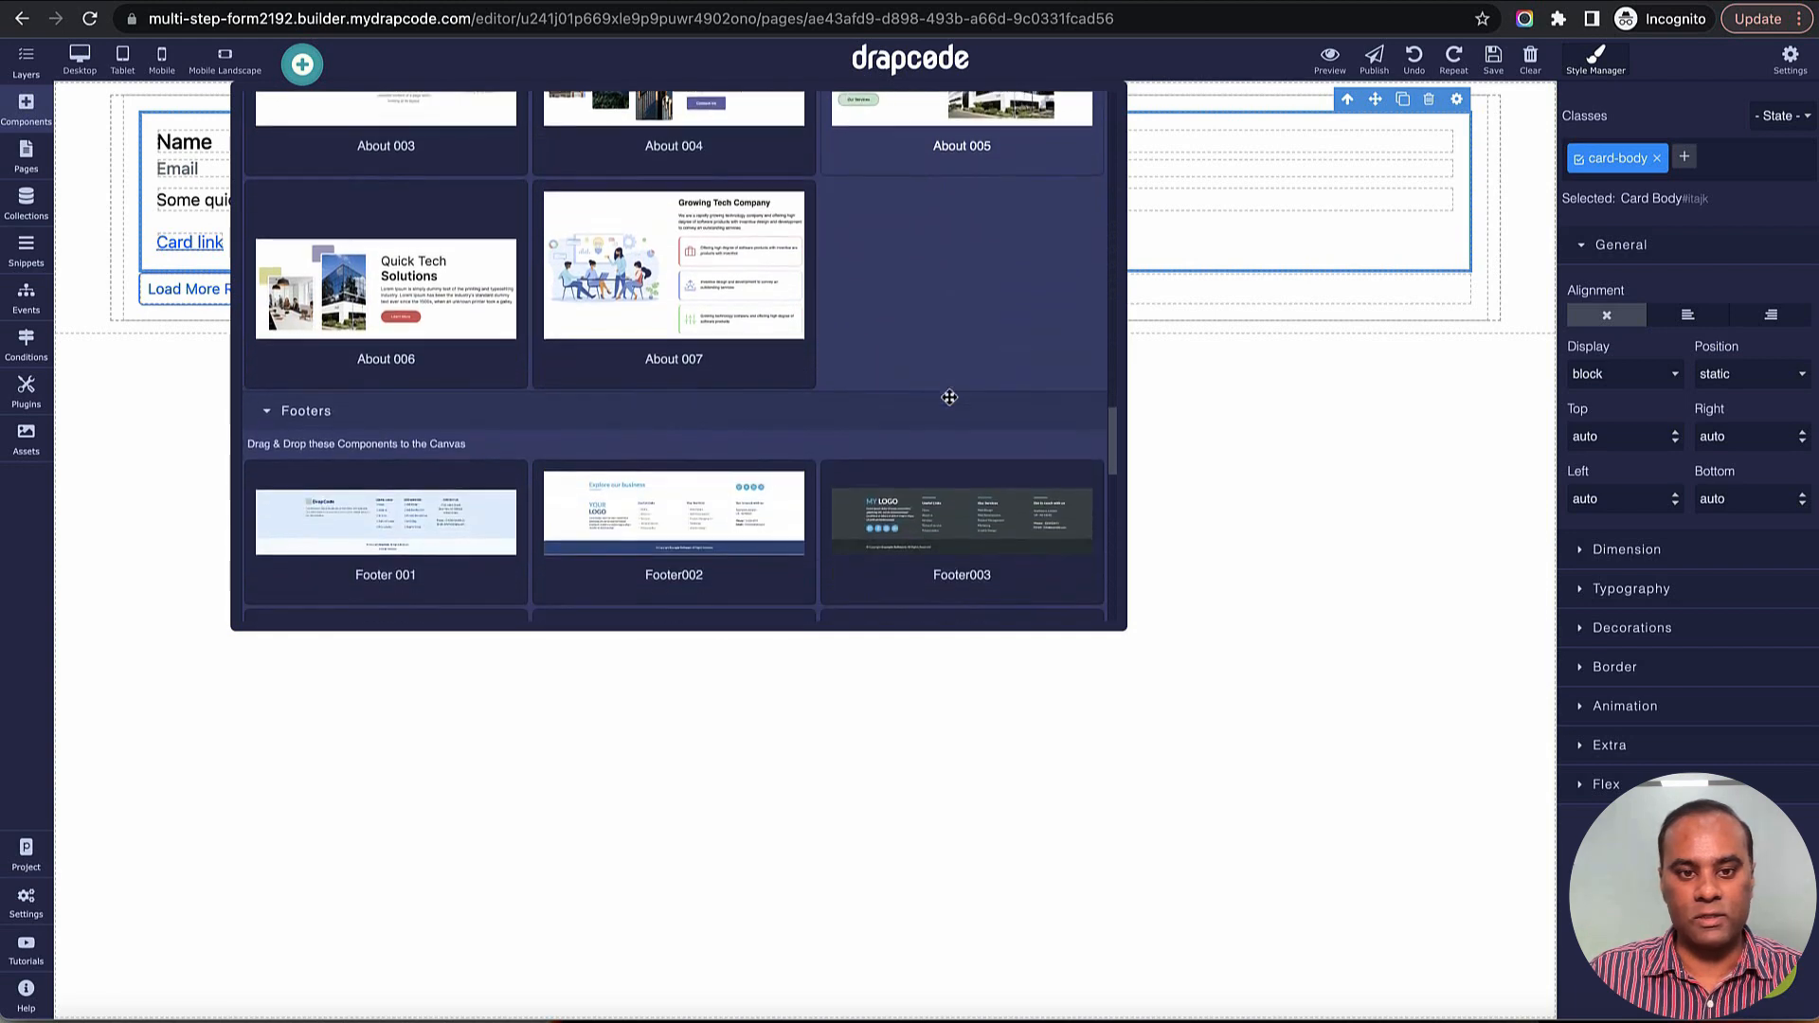
scroll(950, 397, down, 10)
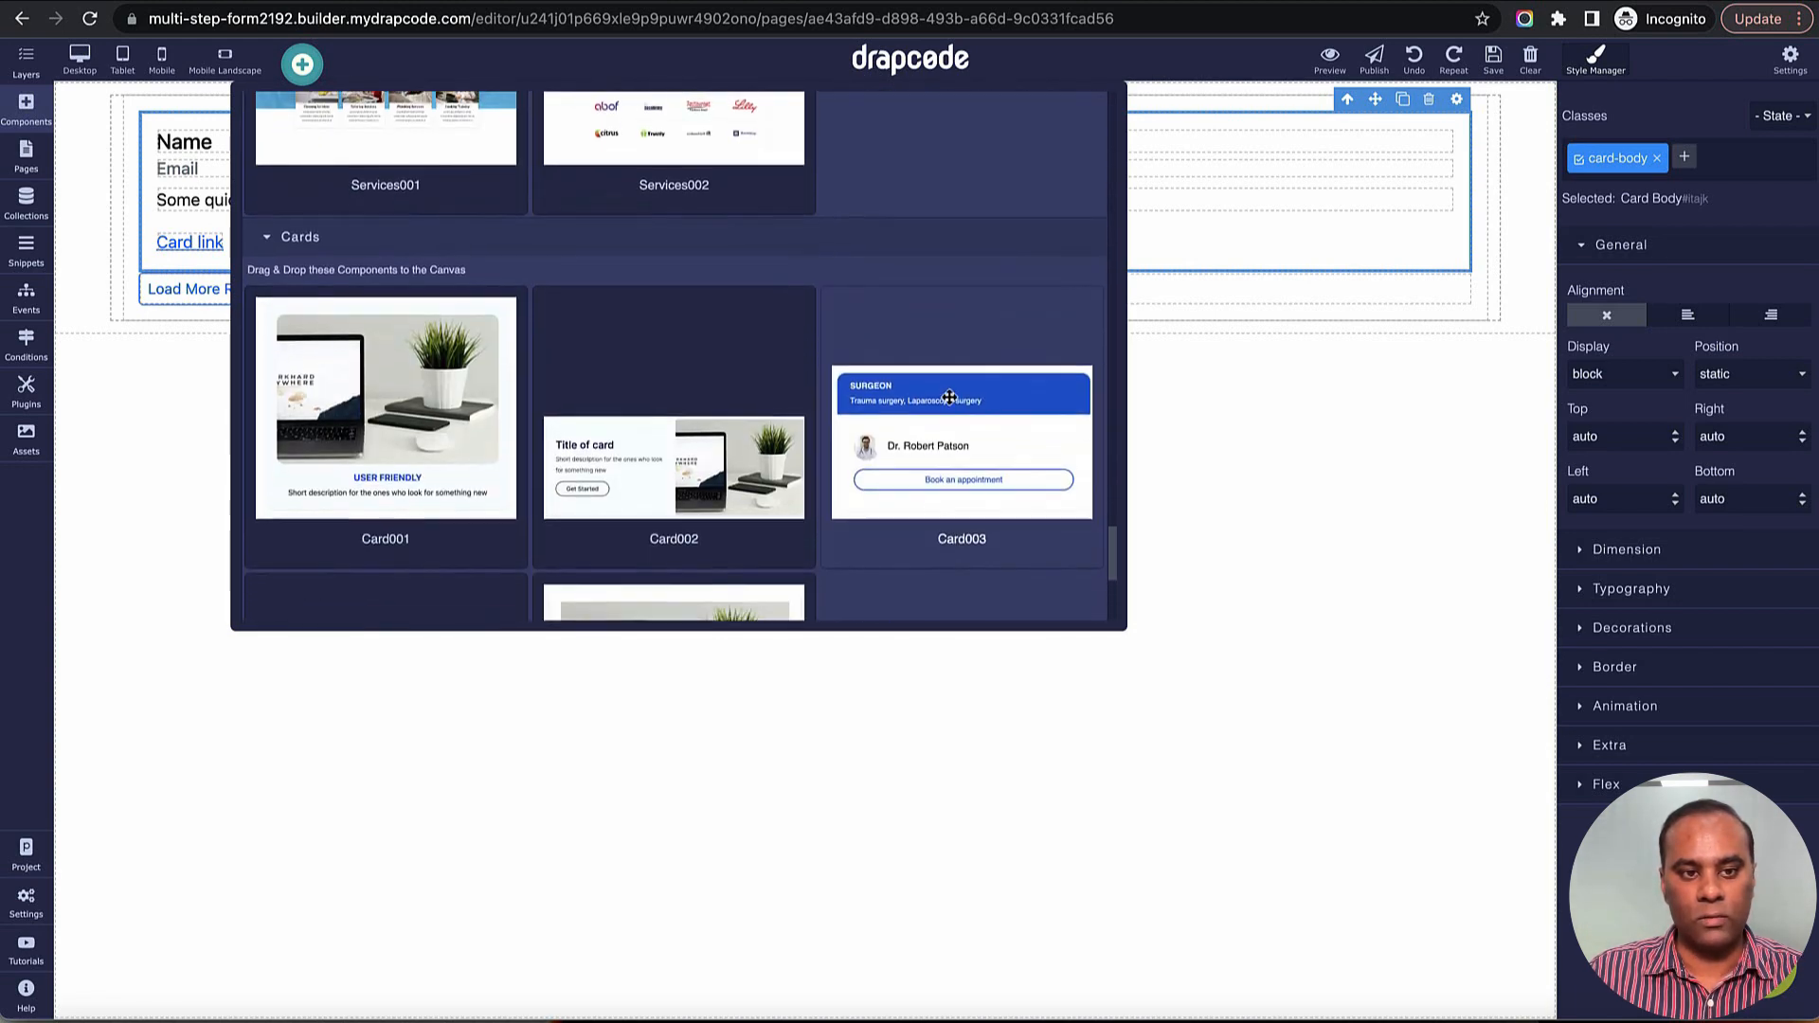
scroll(976, 410, down, 1)
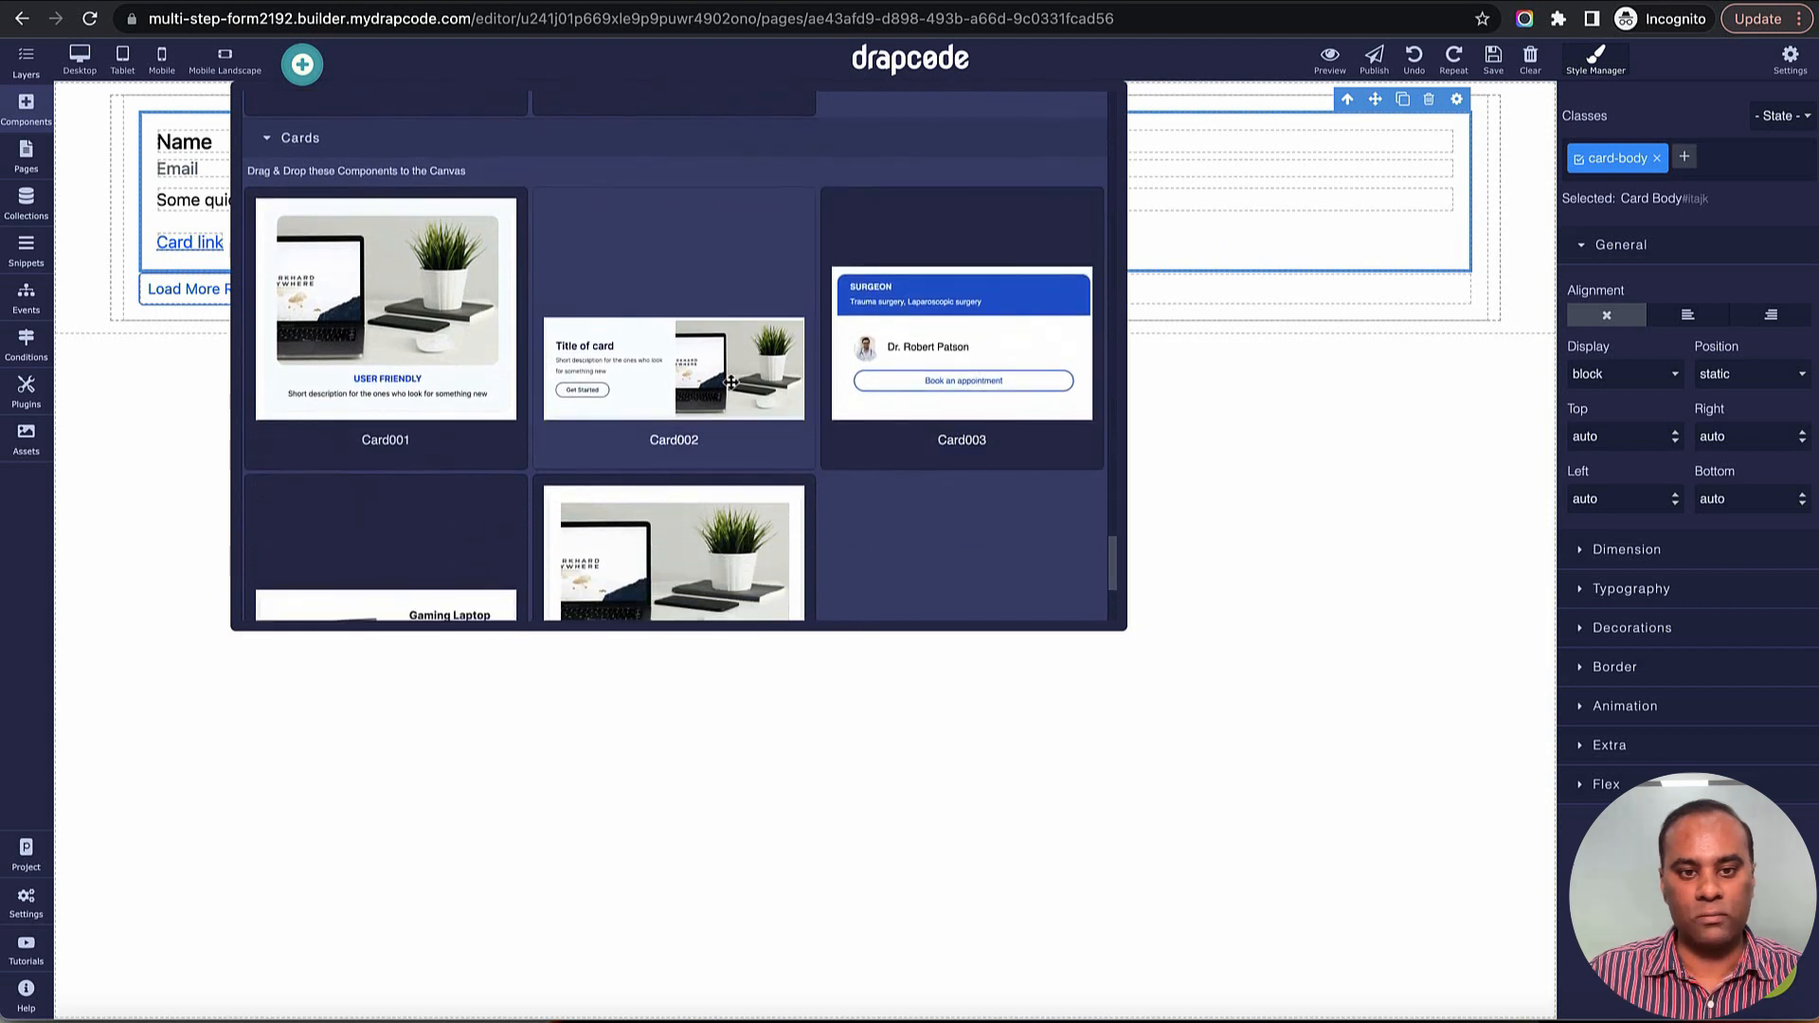
scroll(1013, 400, down, 2)
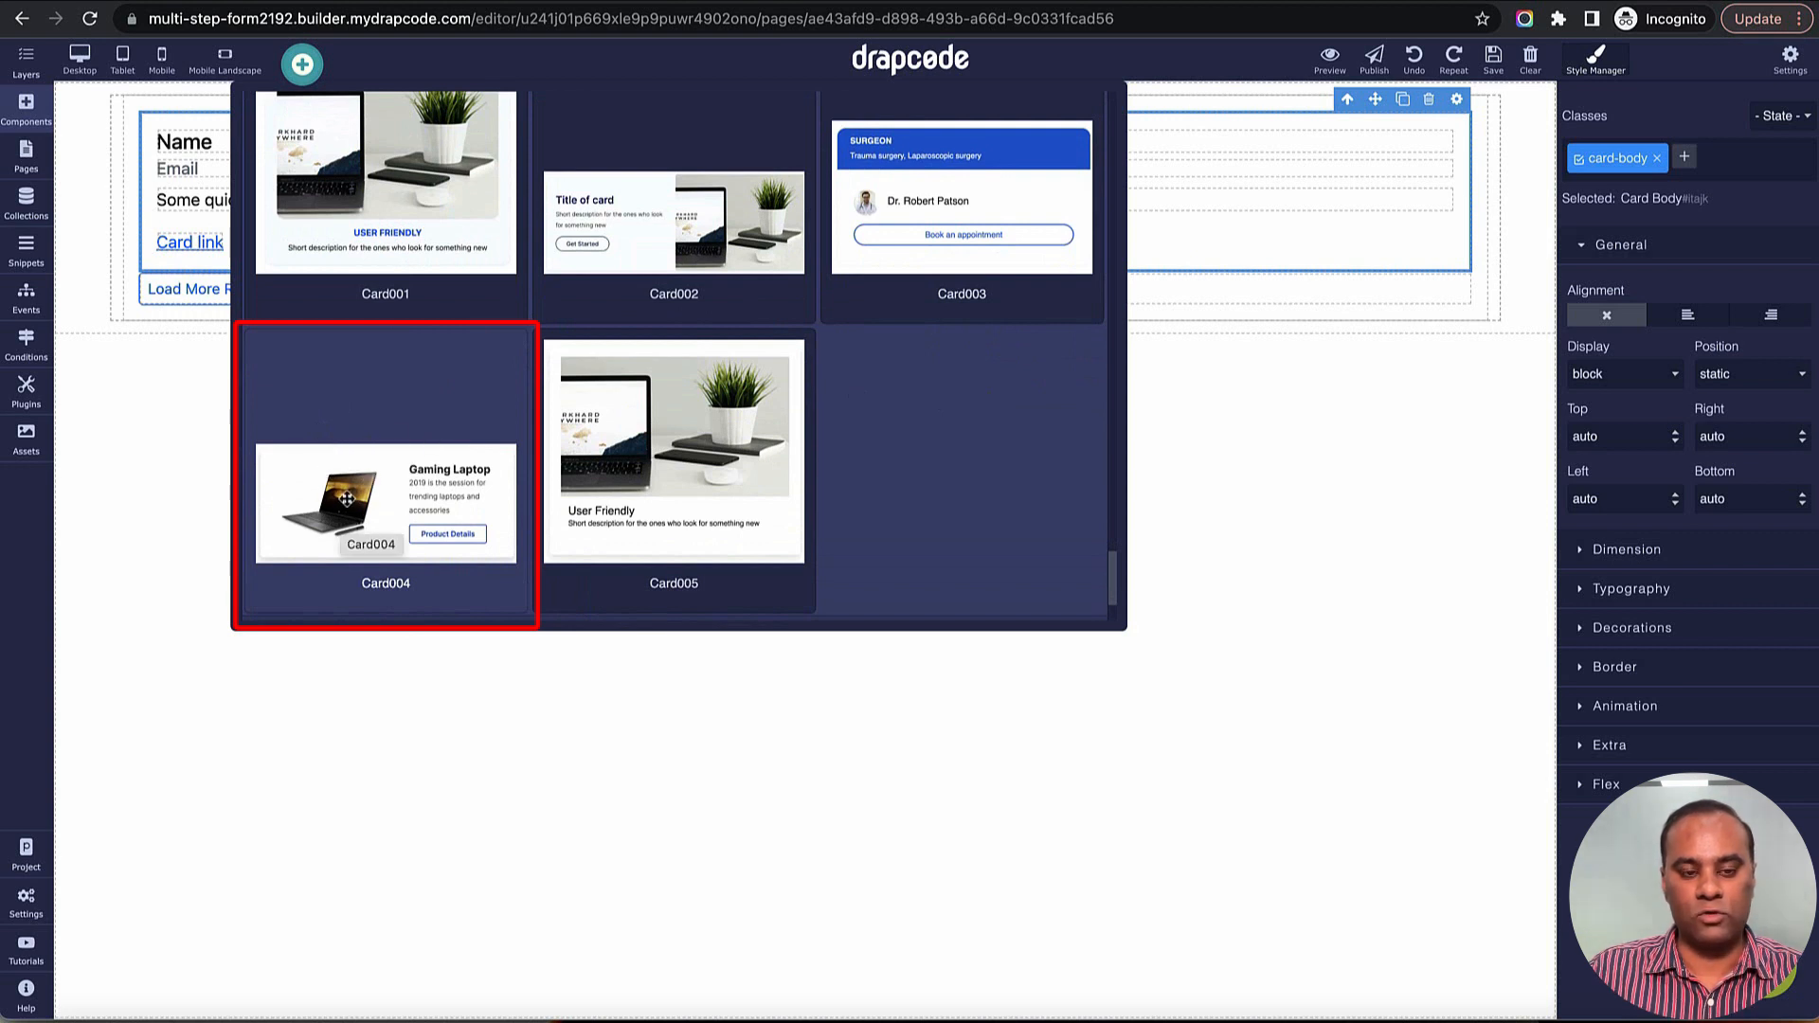
drag(326, 487, 613, 167)
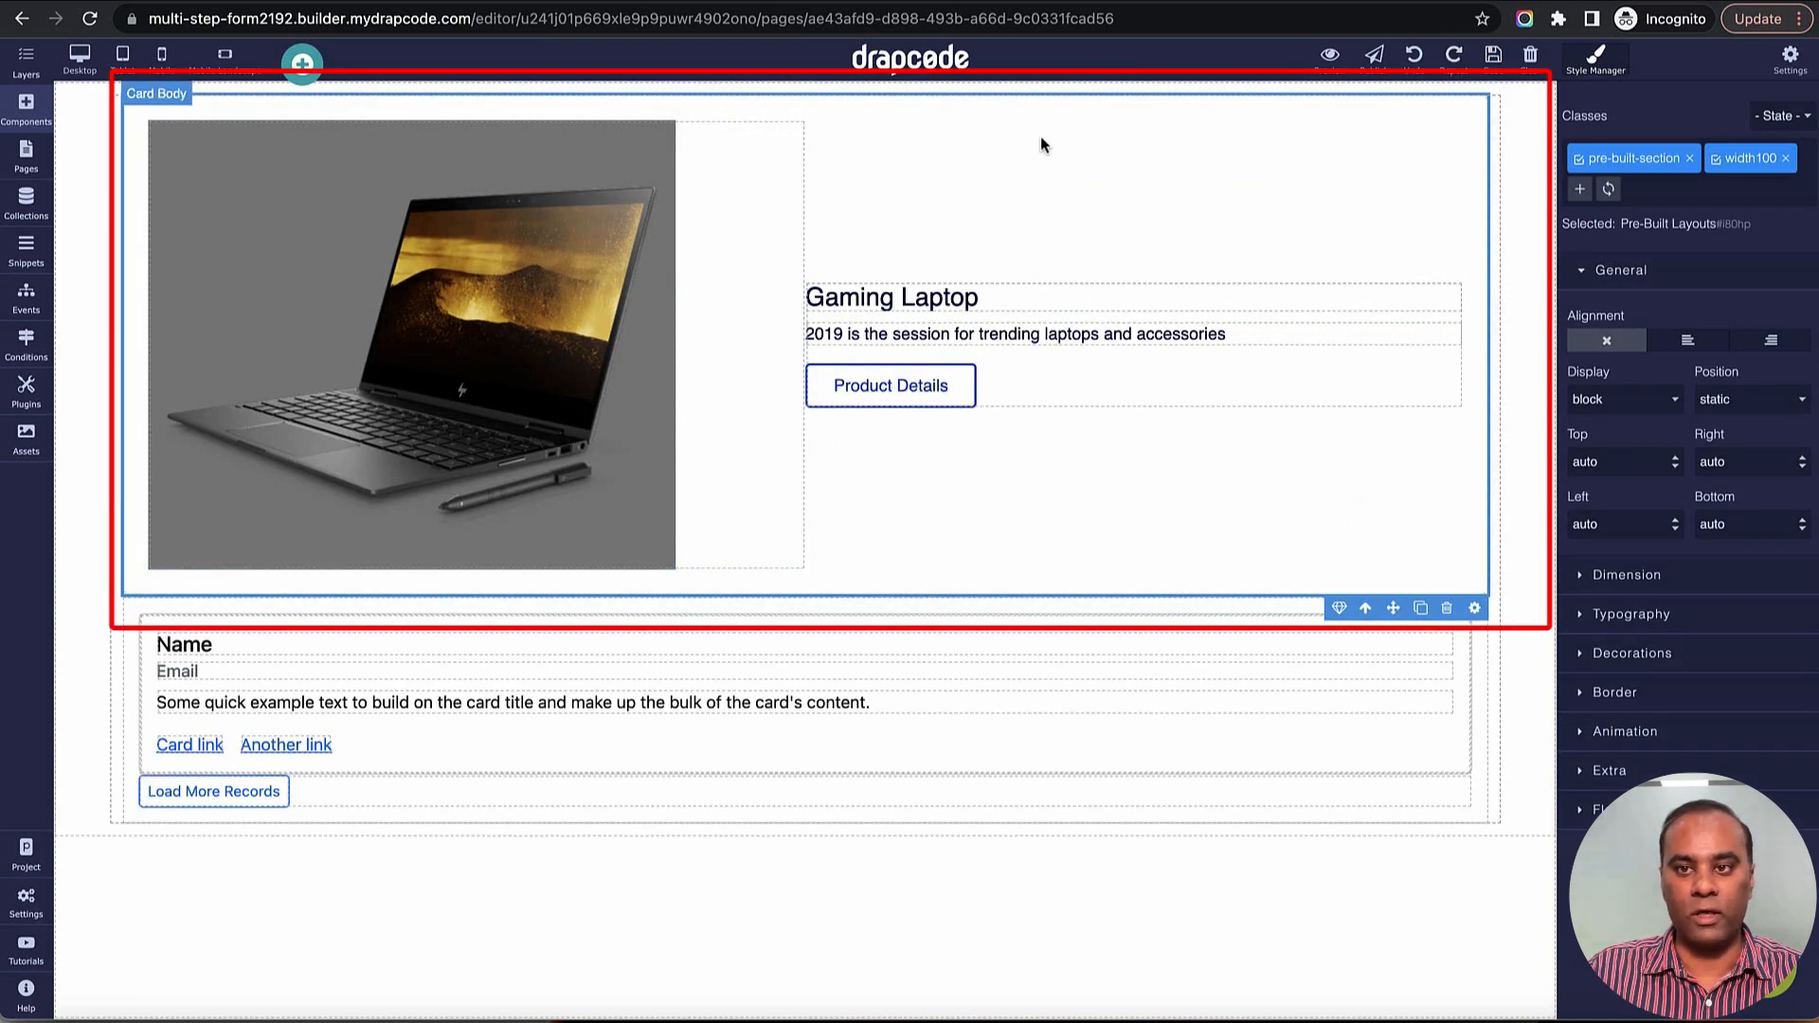
Step: Move the Card out of its Pre-Built Layouts wrapper in the layer hierarchy and delete the empty wrapper
click(26, 61)
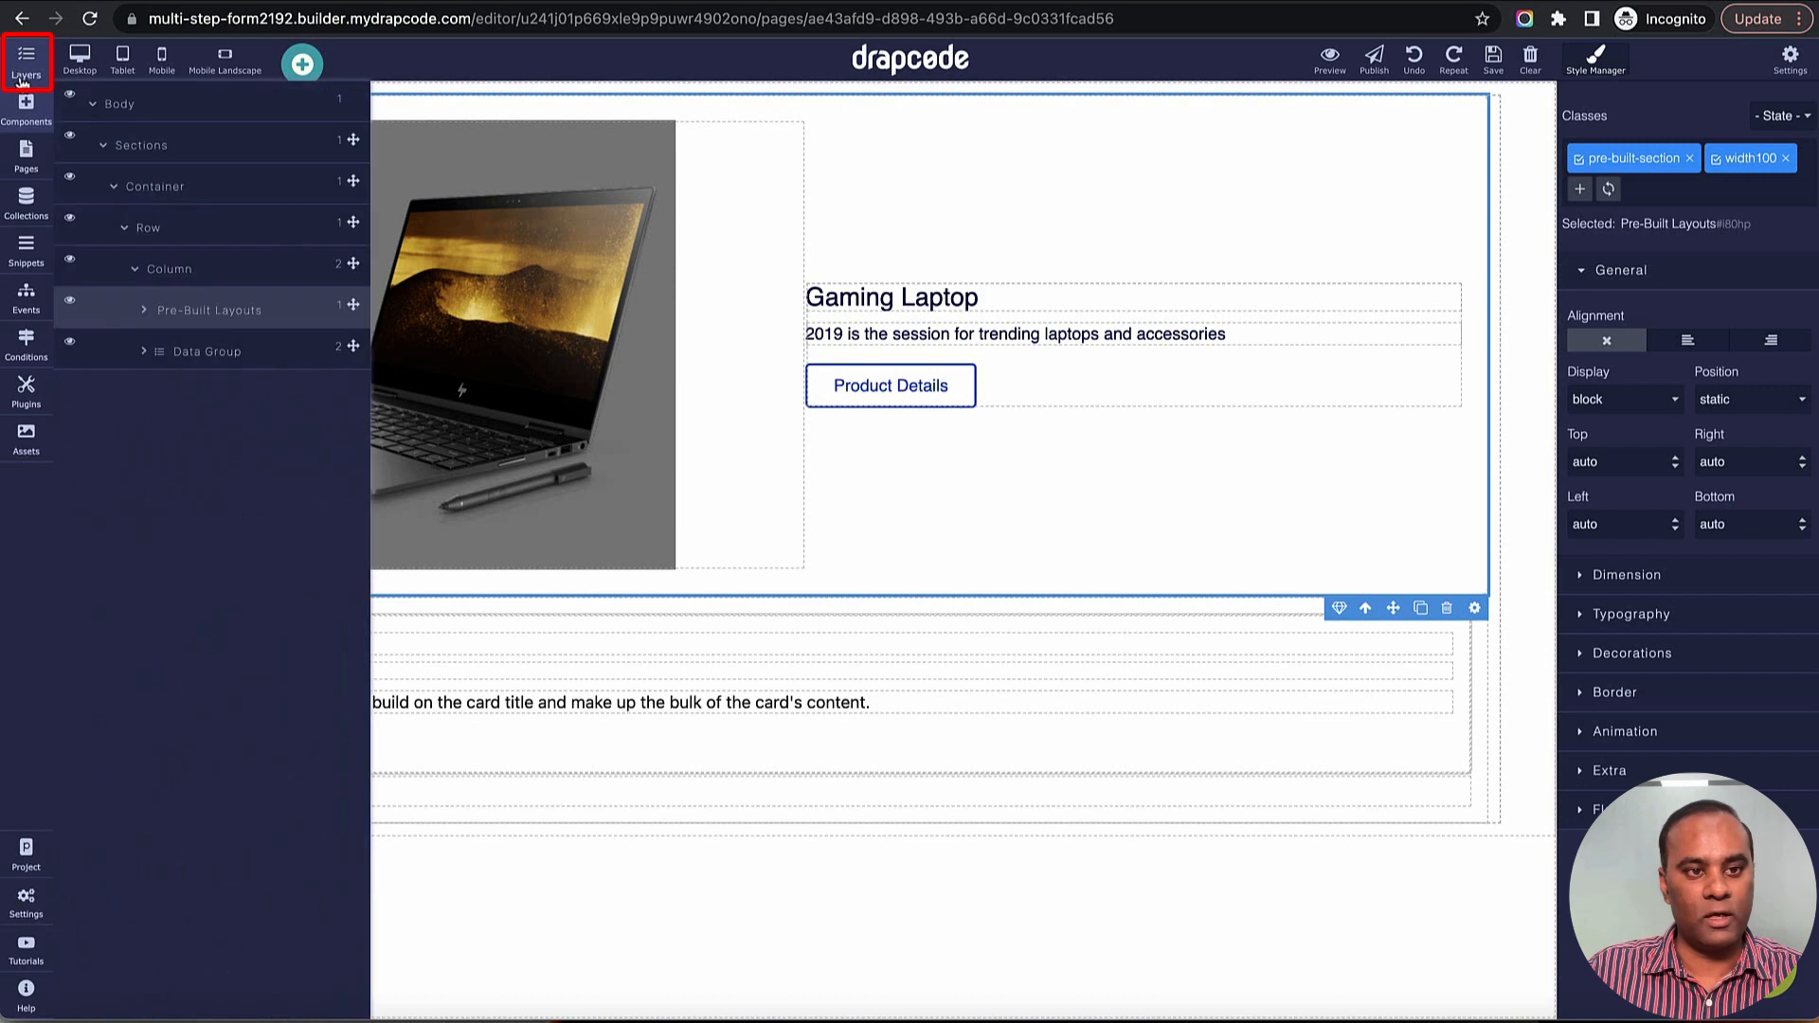
click(144, 313)
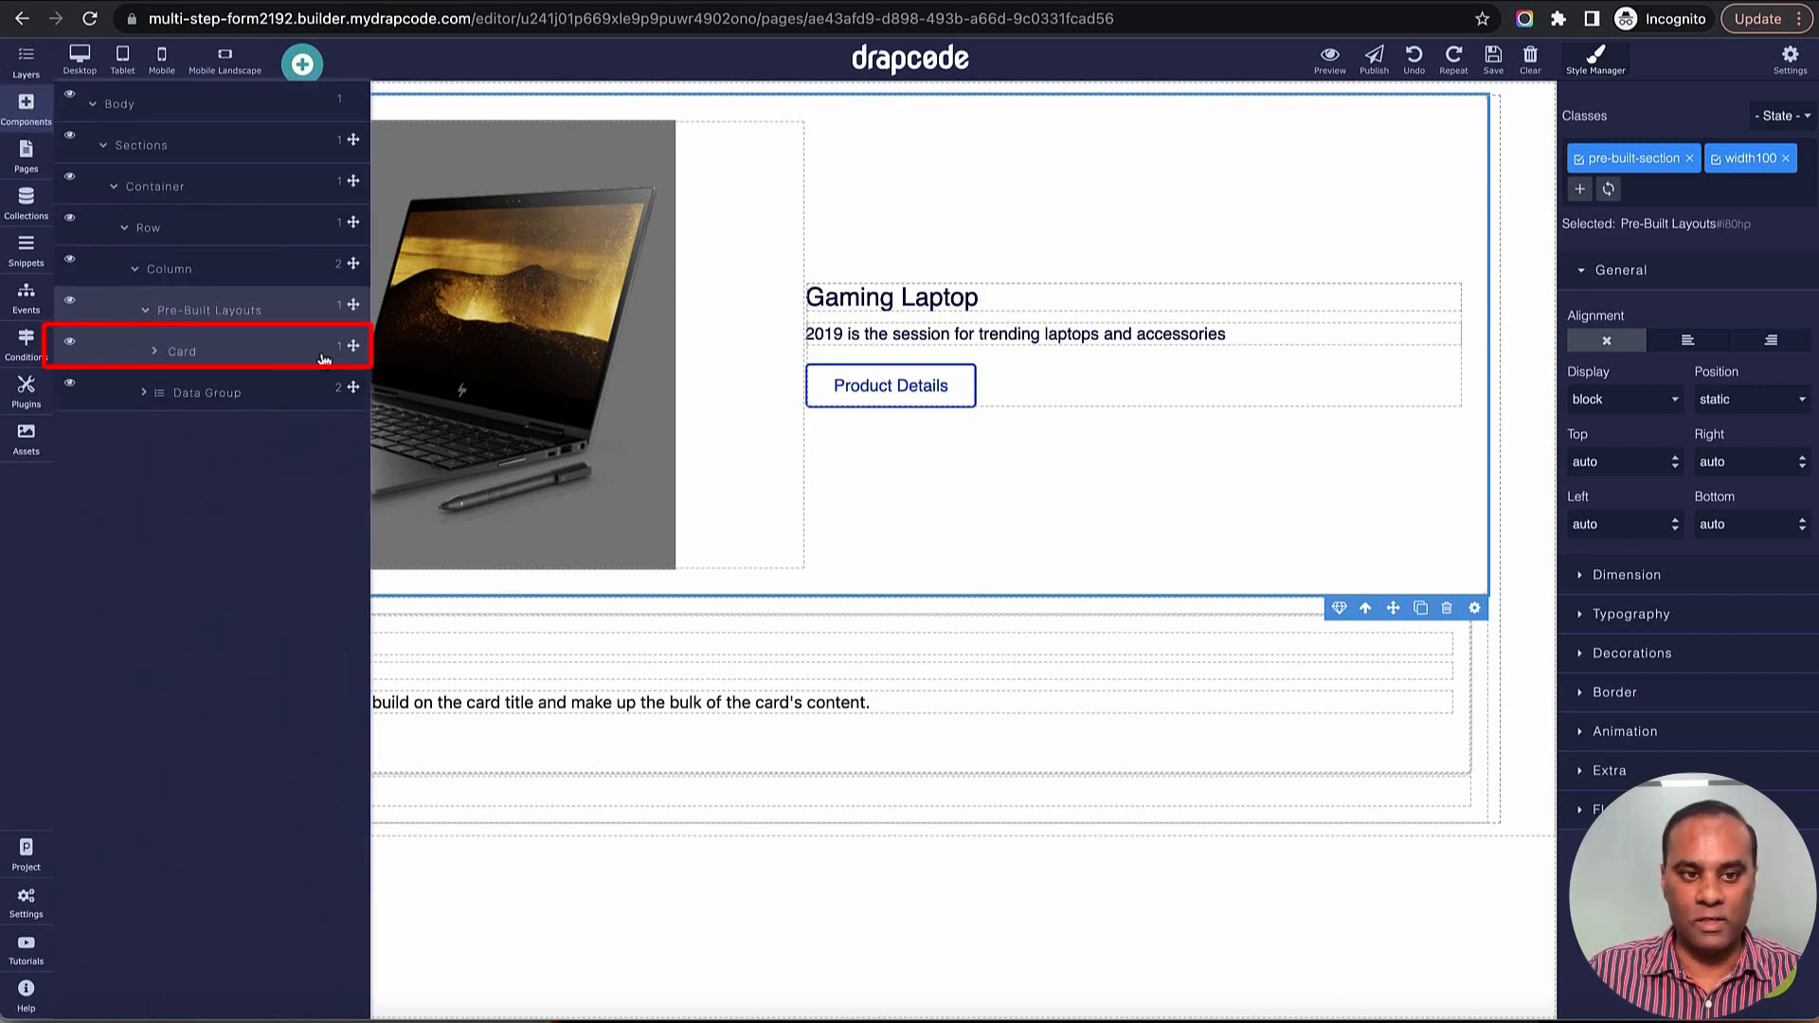
drag(355, 348, 348, 294)
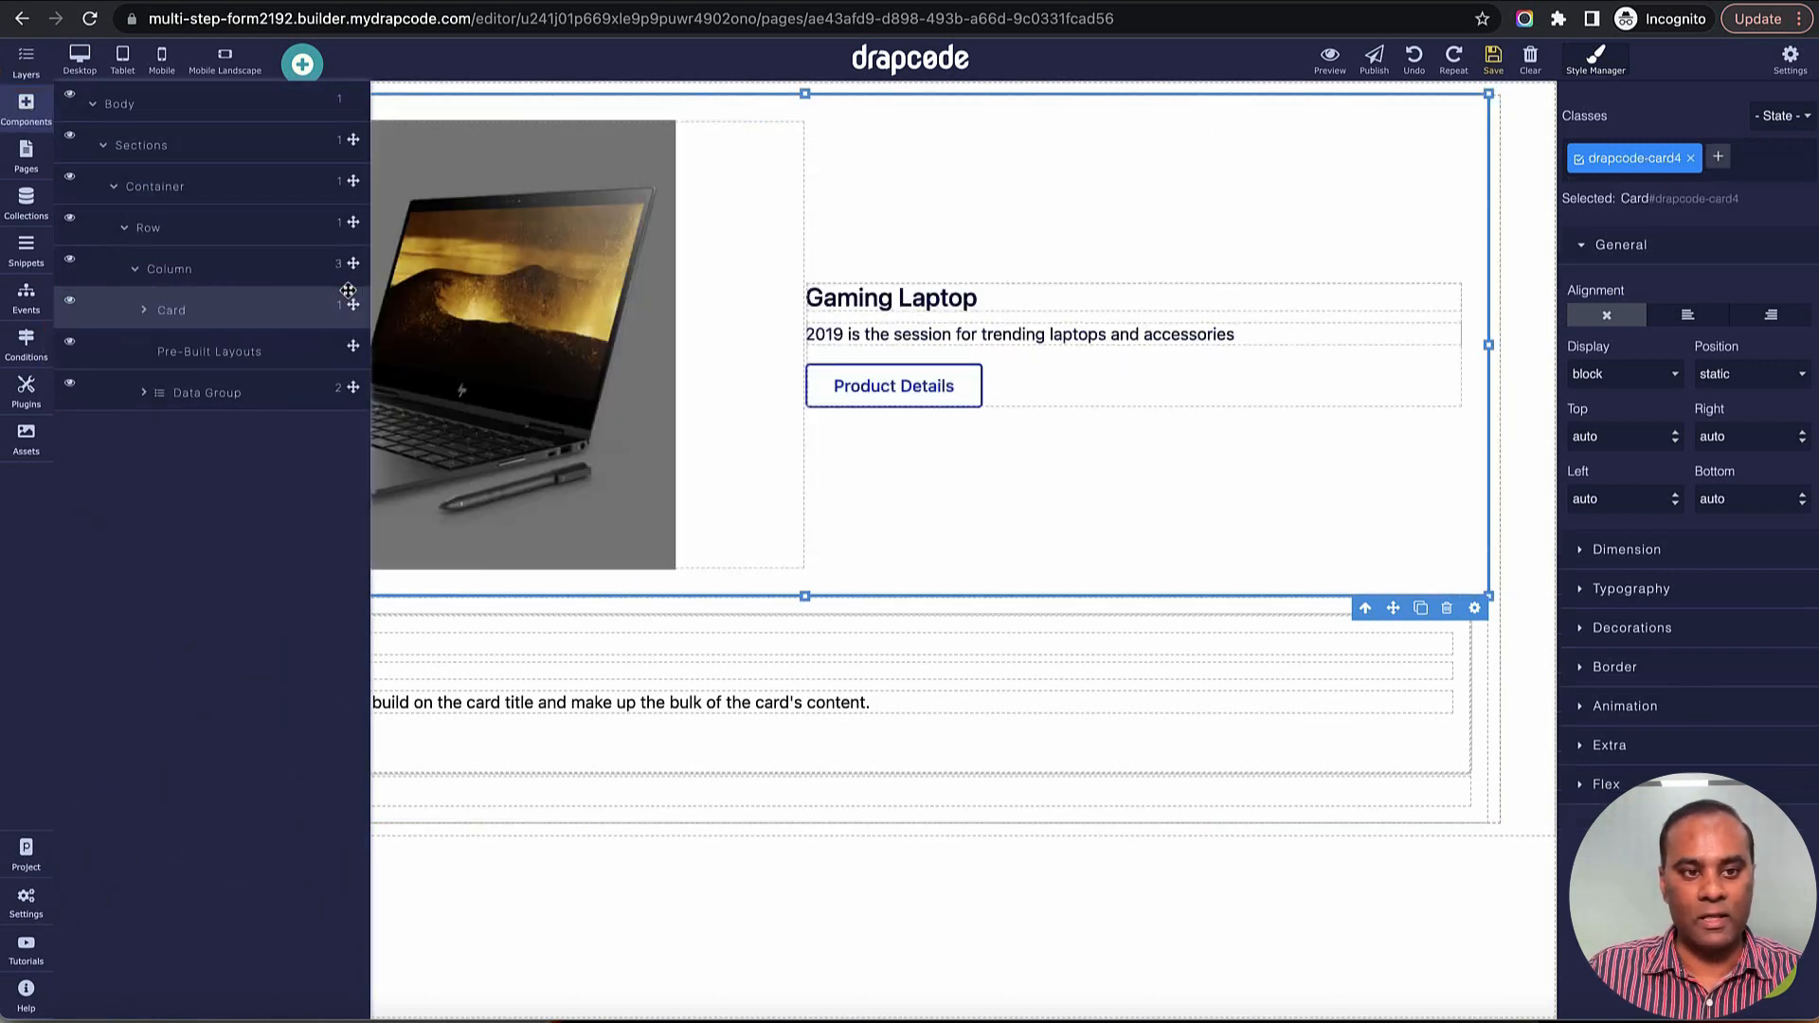
click(305, 349)
click(1416, 584)
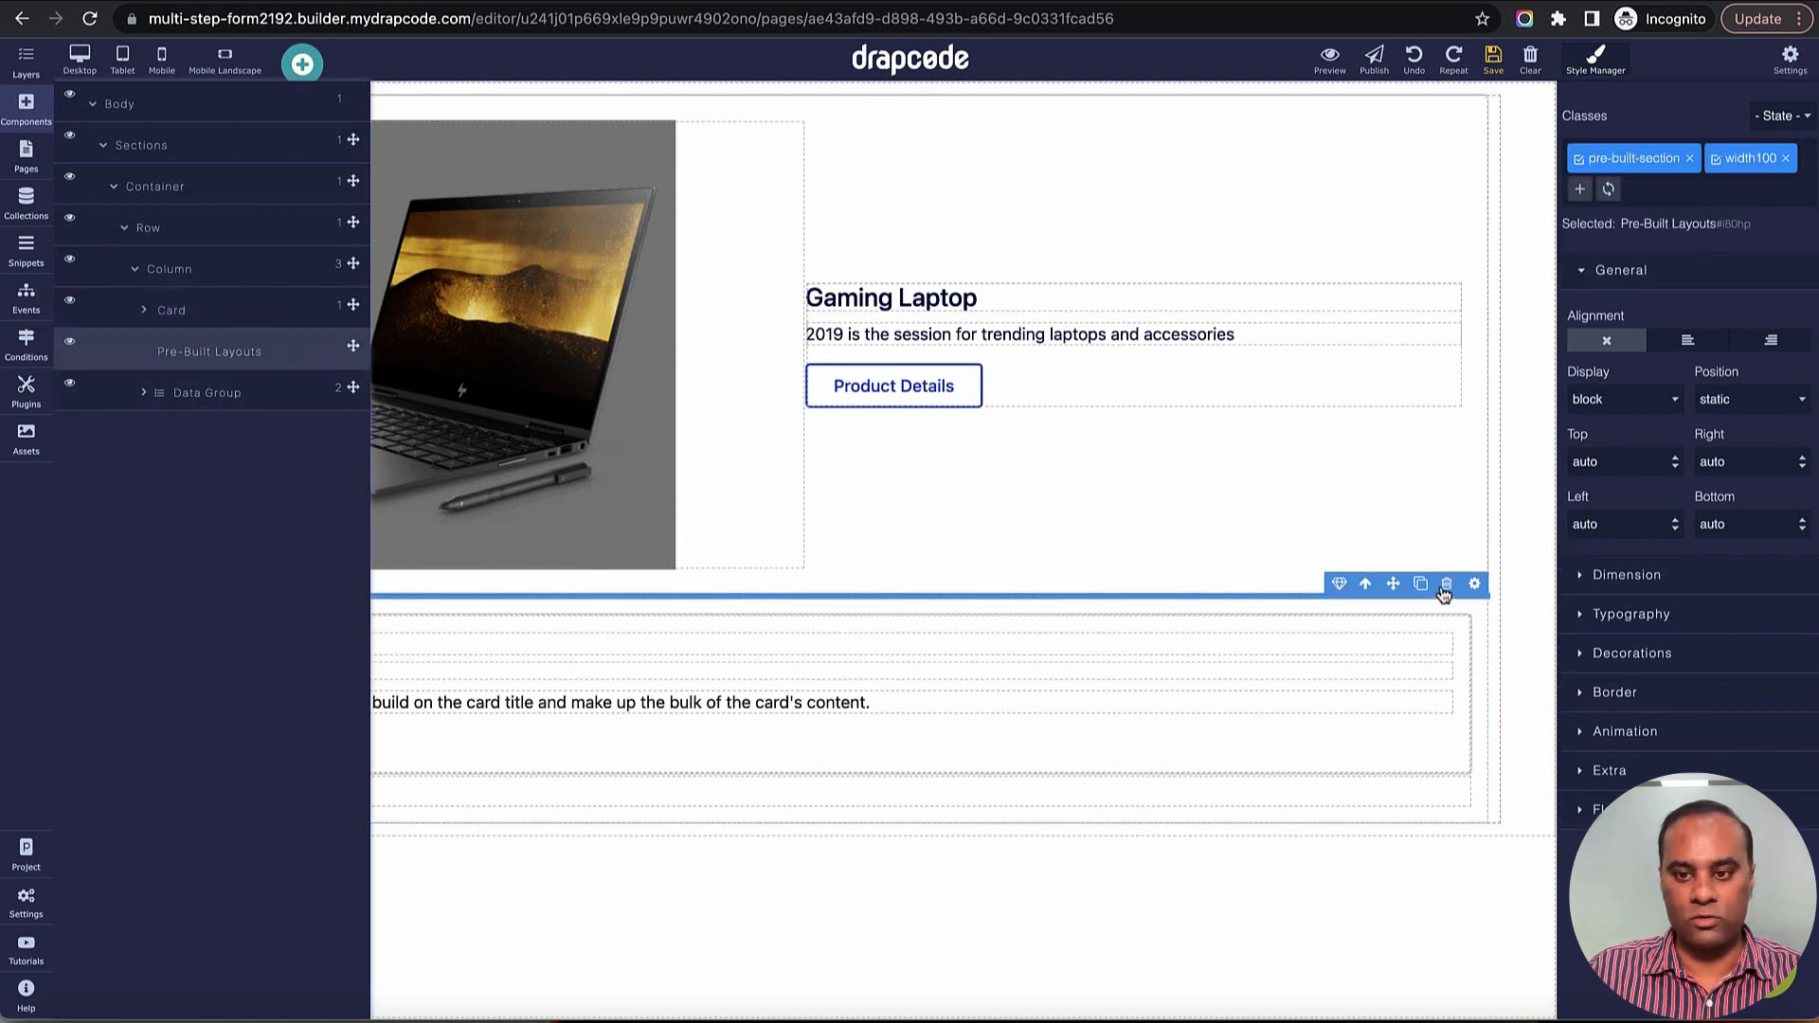
Step: Expand the Data Group in the layer hierarchy and move the laptop Card into its inner Column, above the existing Cards element
click(171, 358)
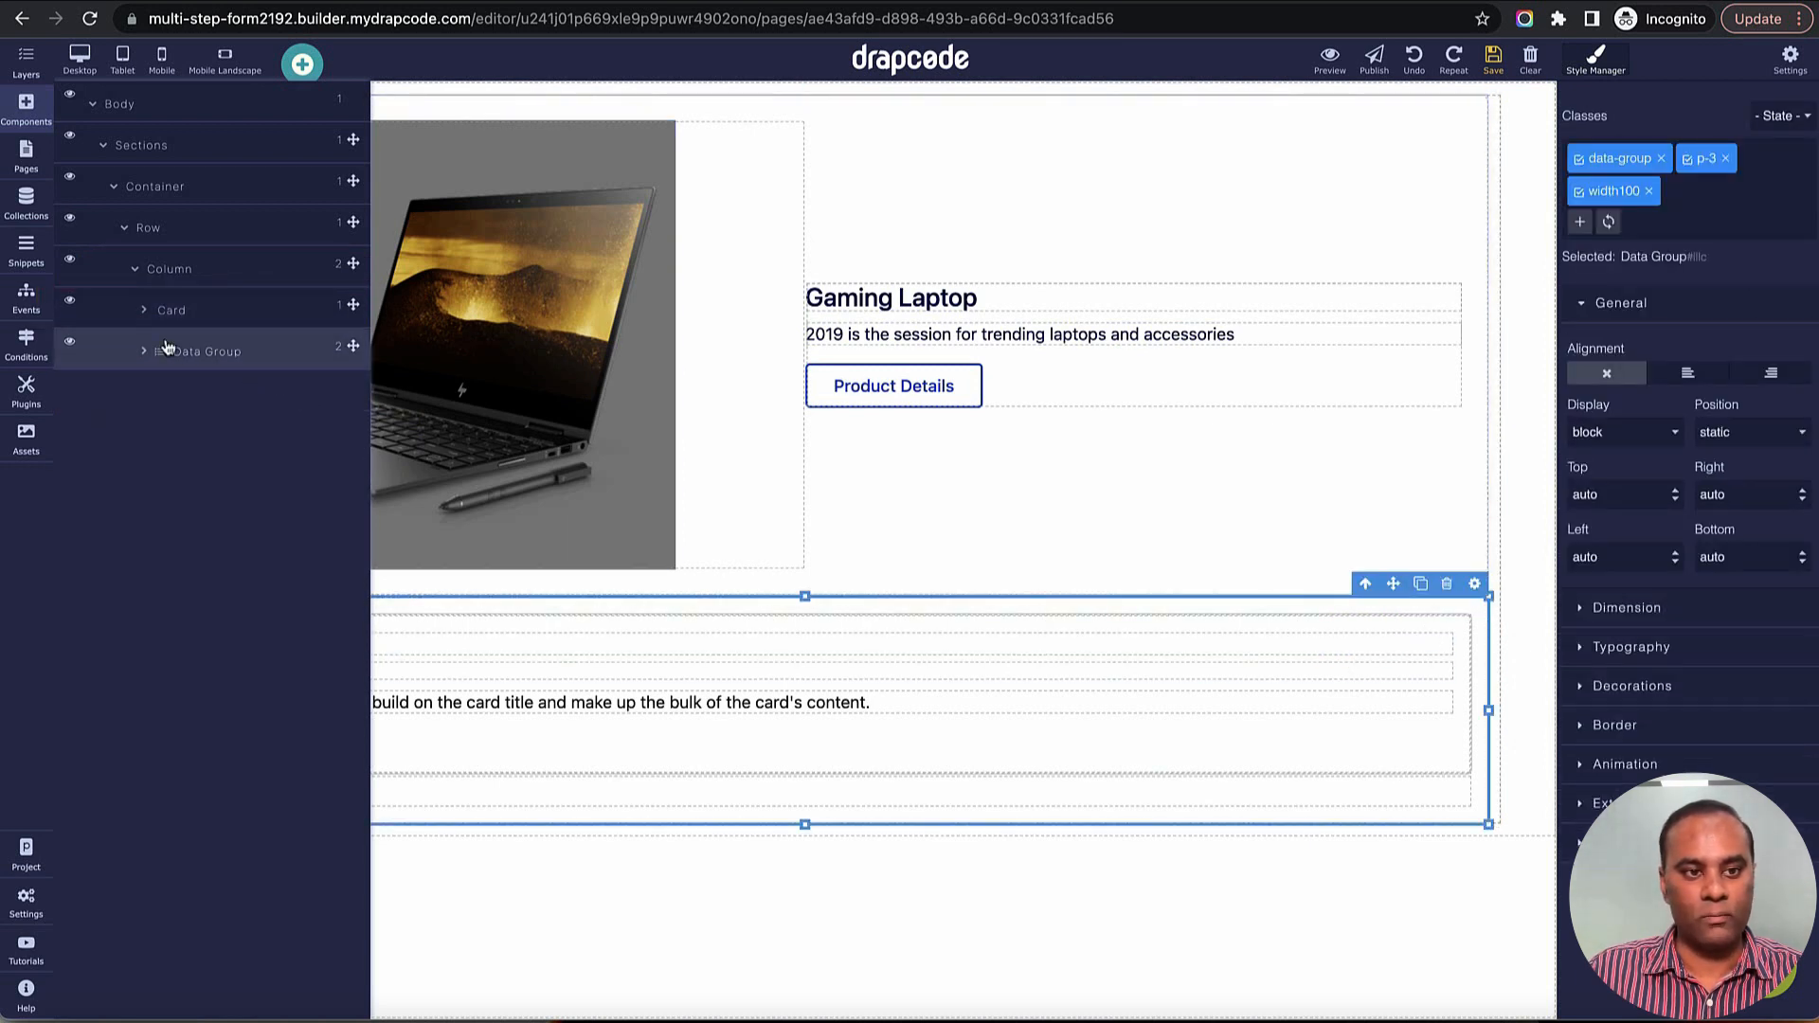
click(144, 353)
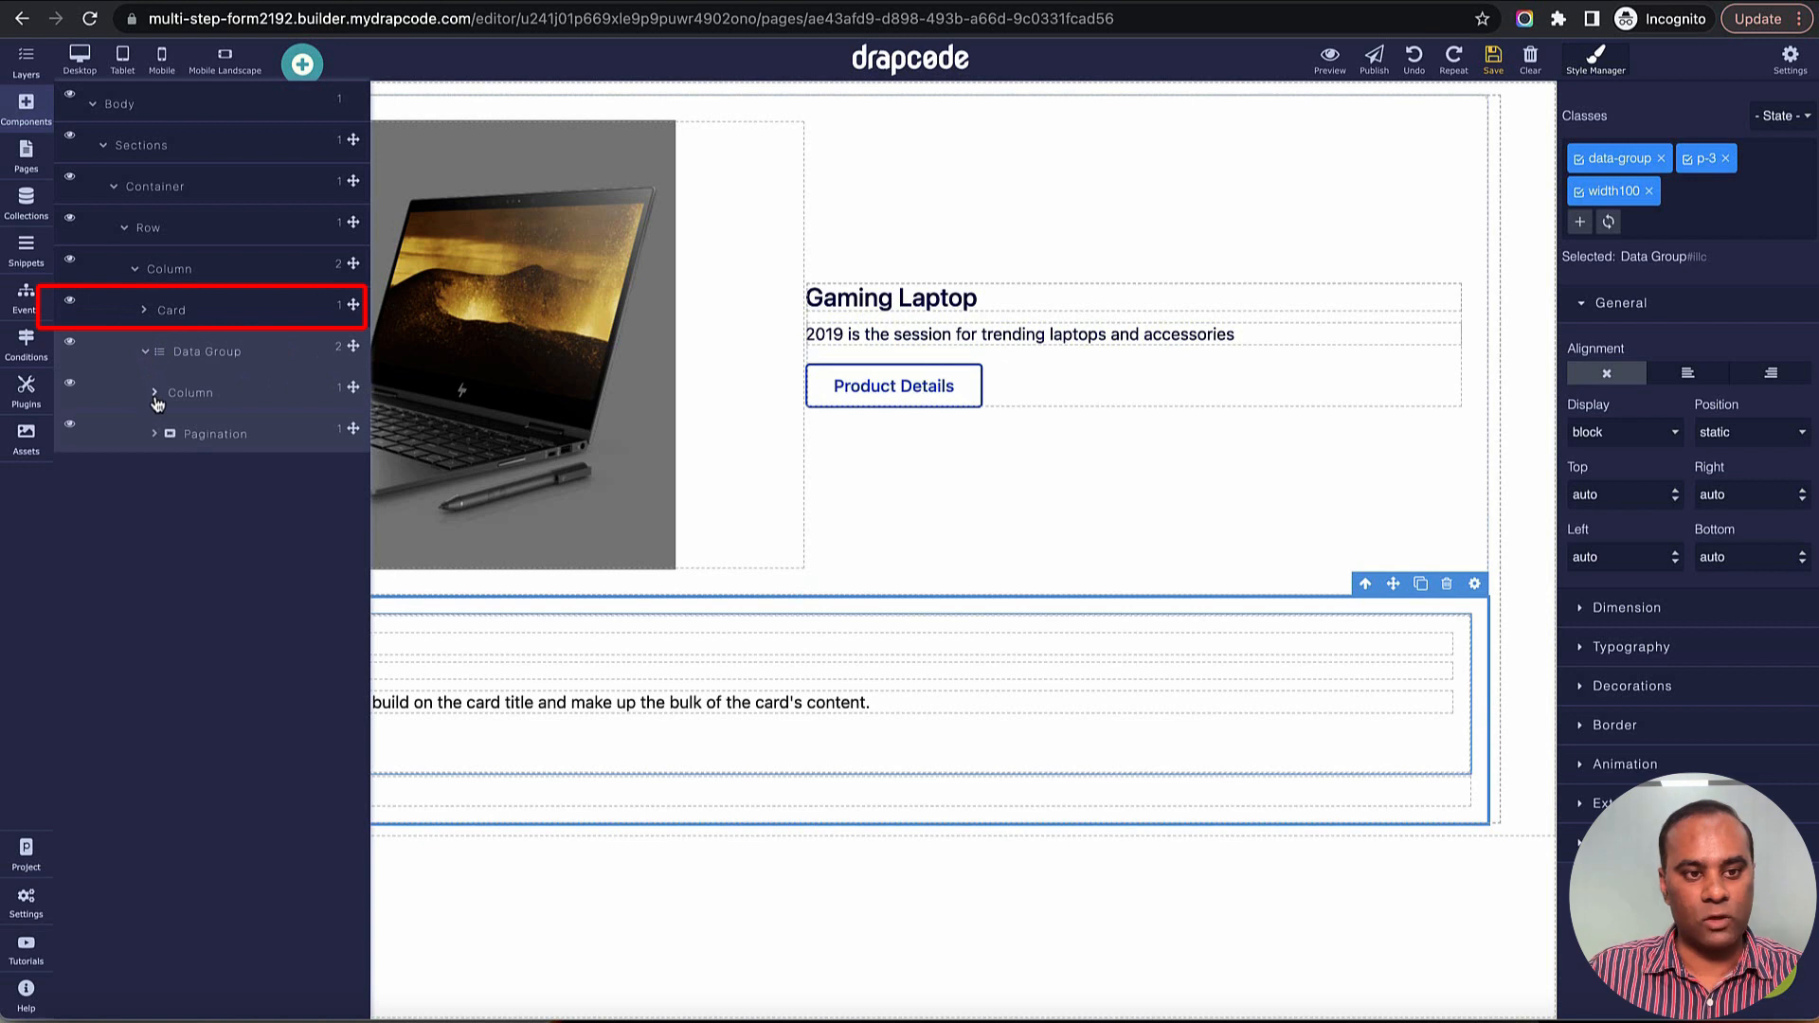
click(155, 395)
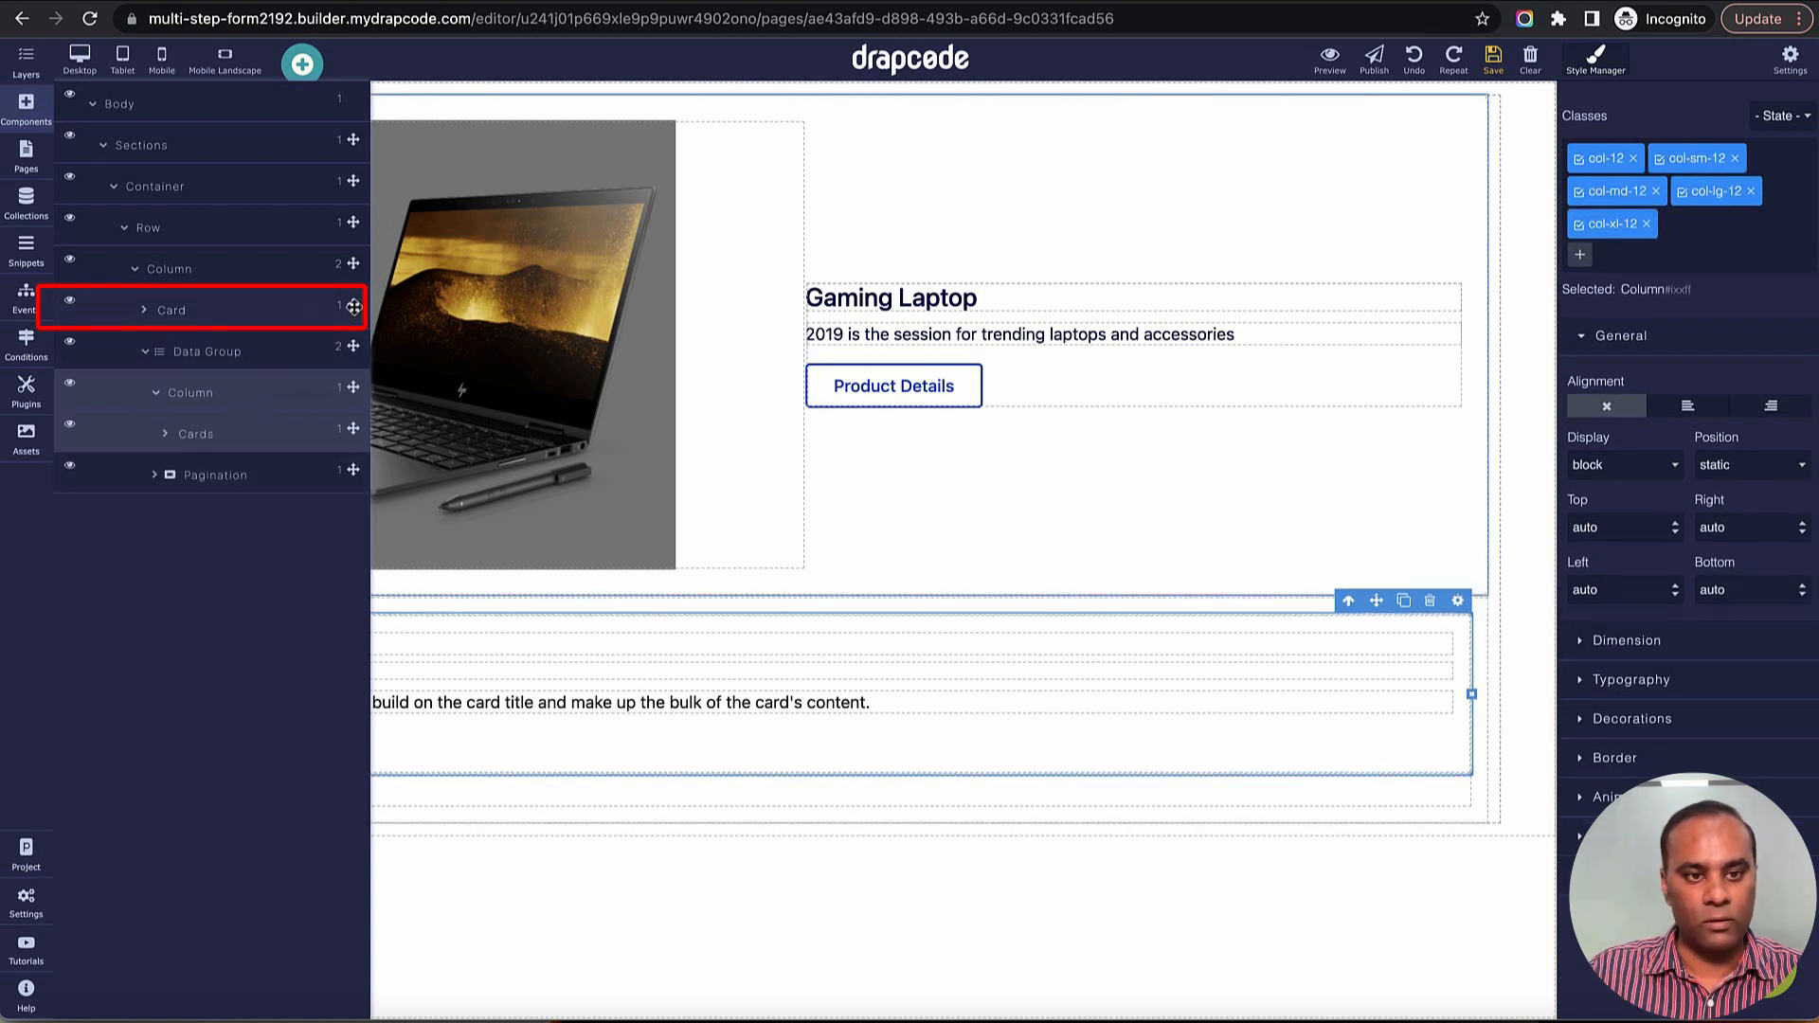
drag(354, 306, 358, 414)
Step: Delete the original Cards element from the data group's Column, keeping the laptop Card, and close the layer hierarchy
click(273, 436)
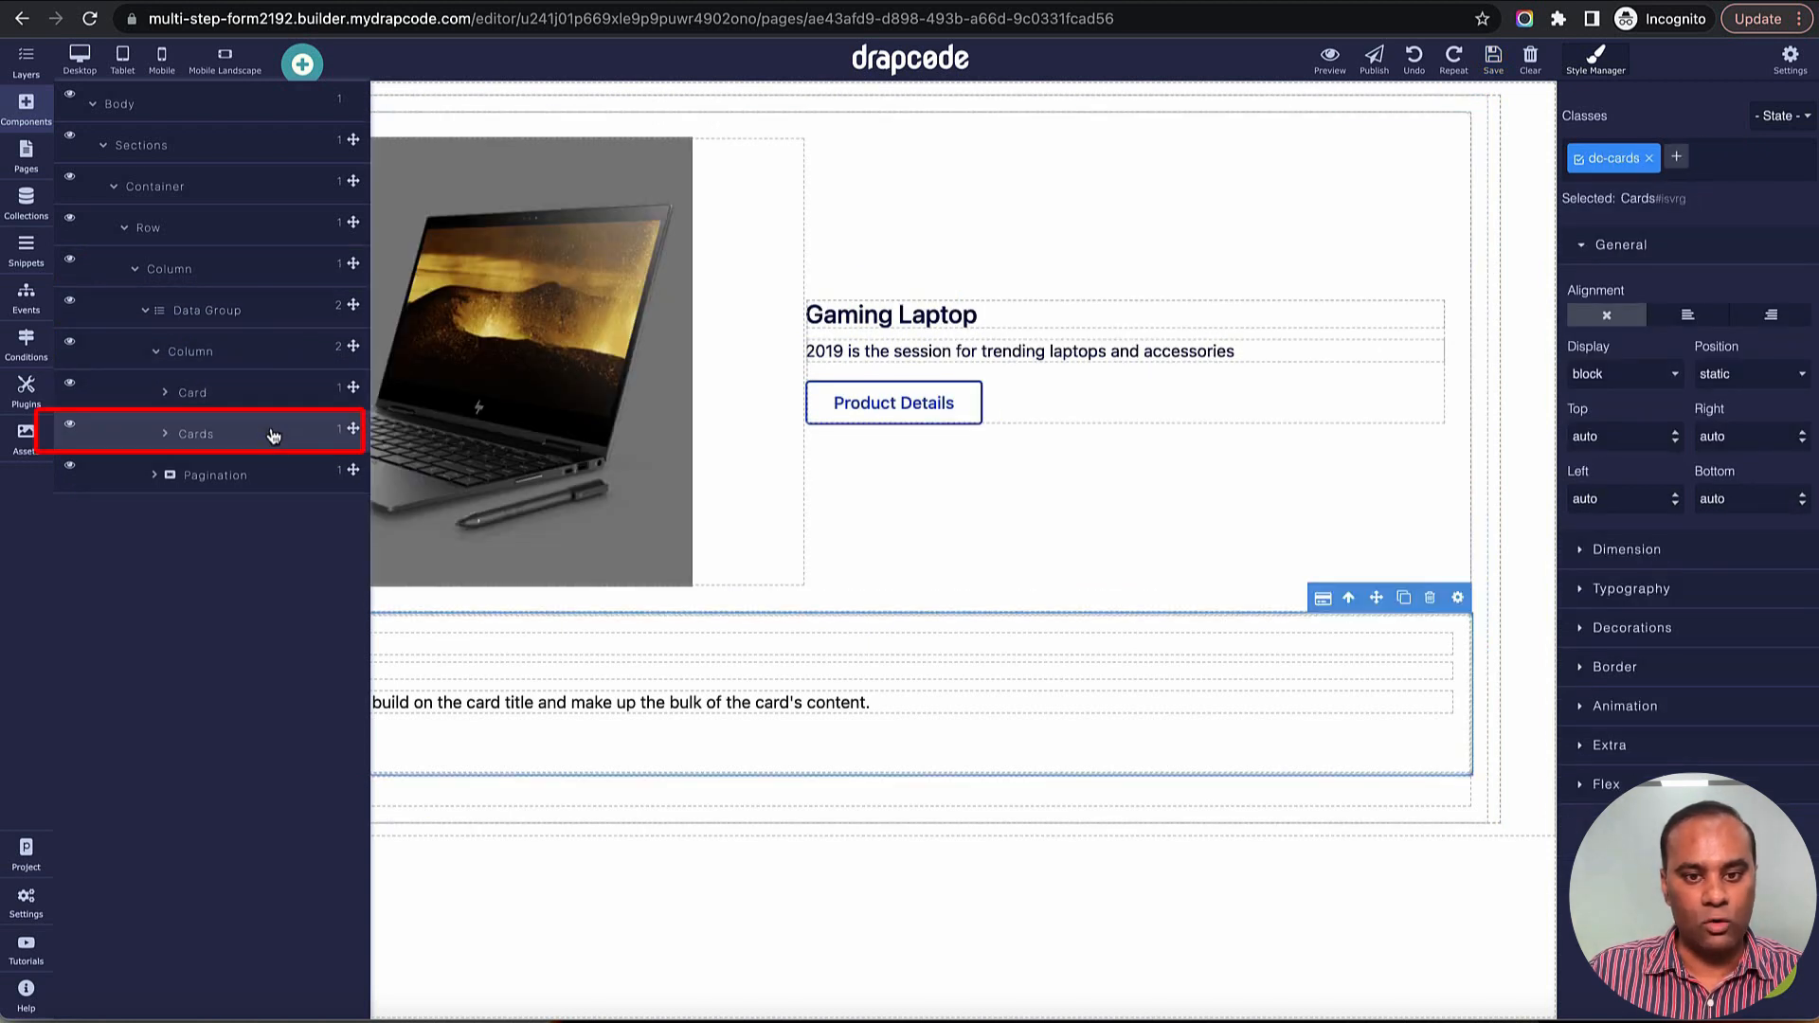
click(263, 400)
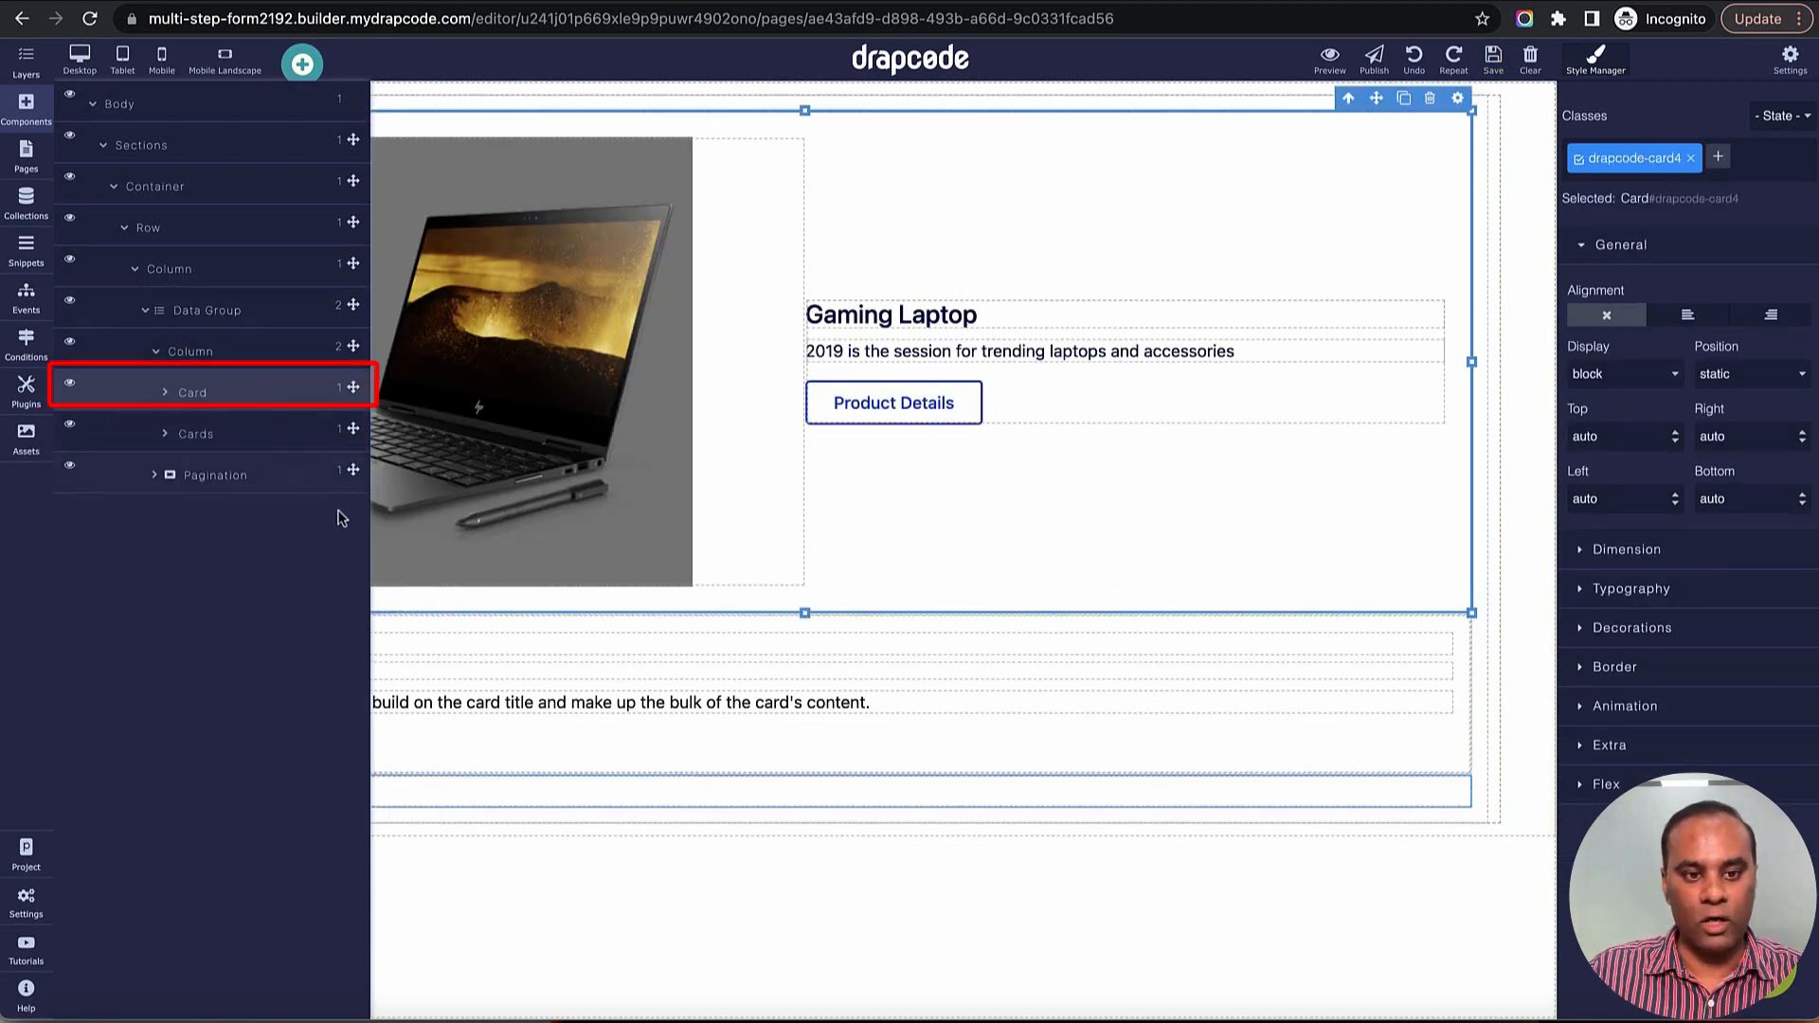
click(260, 431)
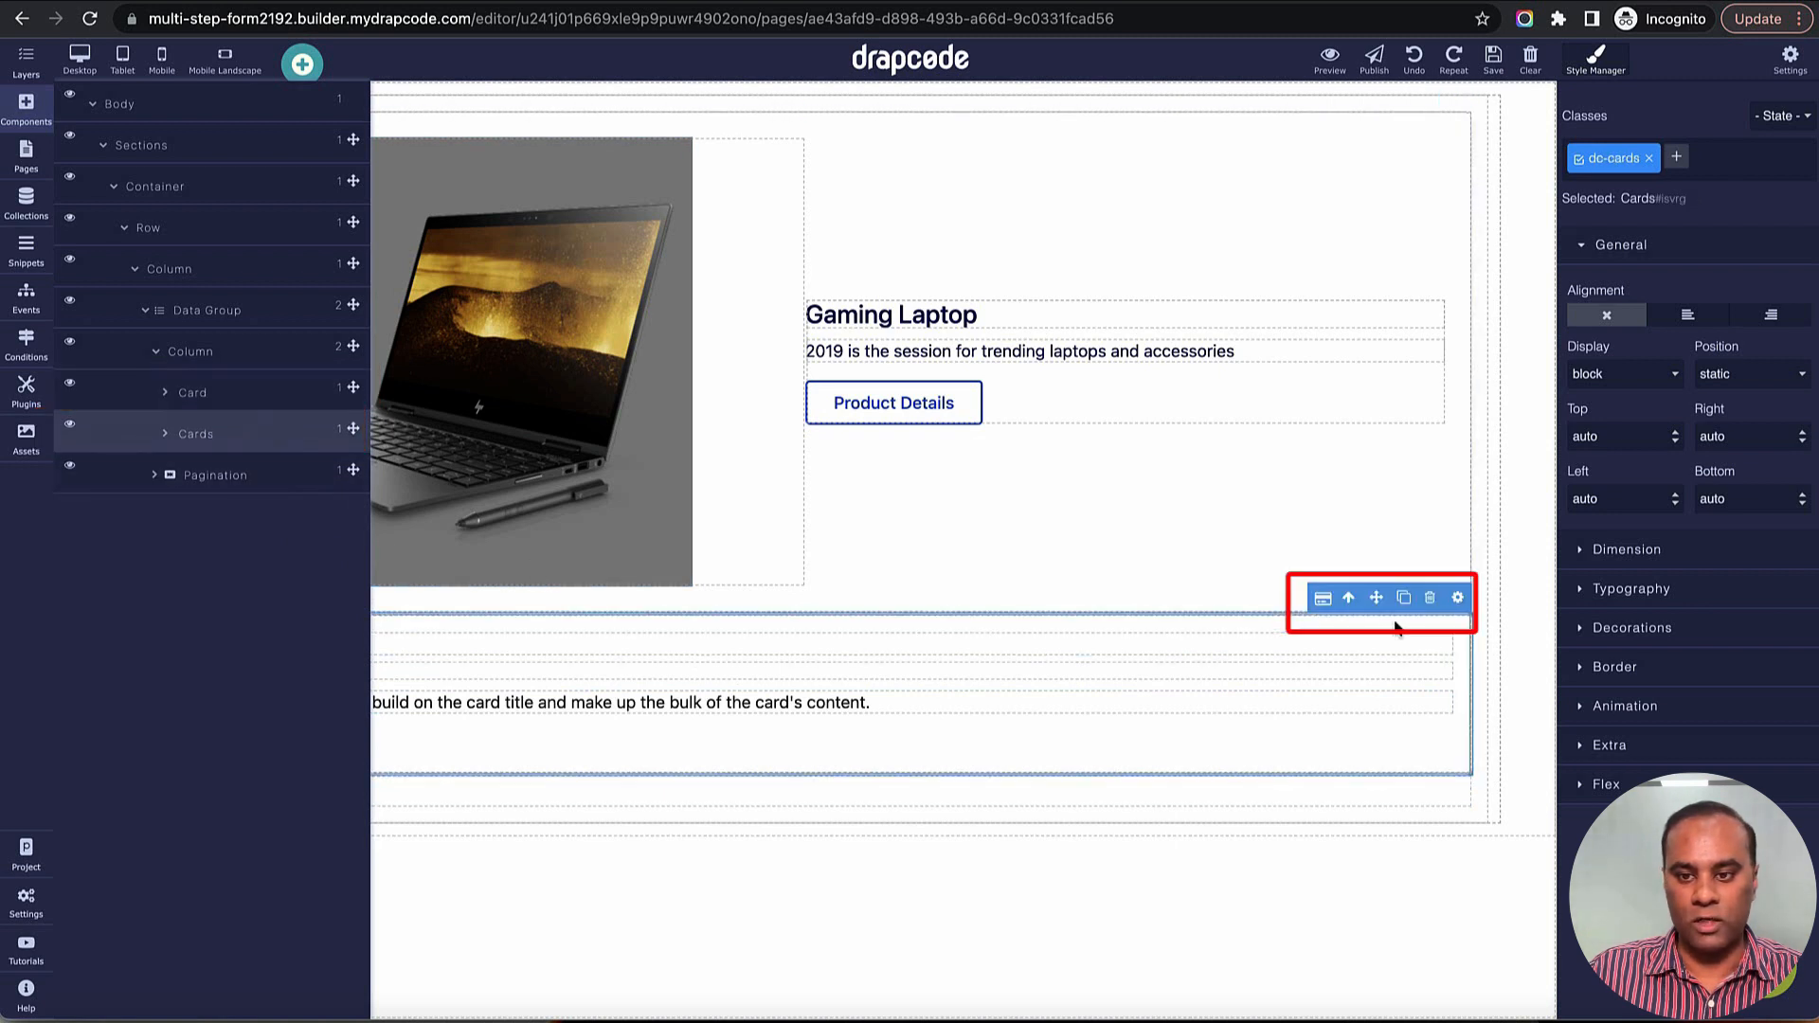
click(1430, 597)
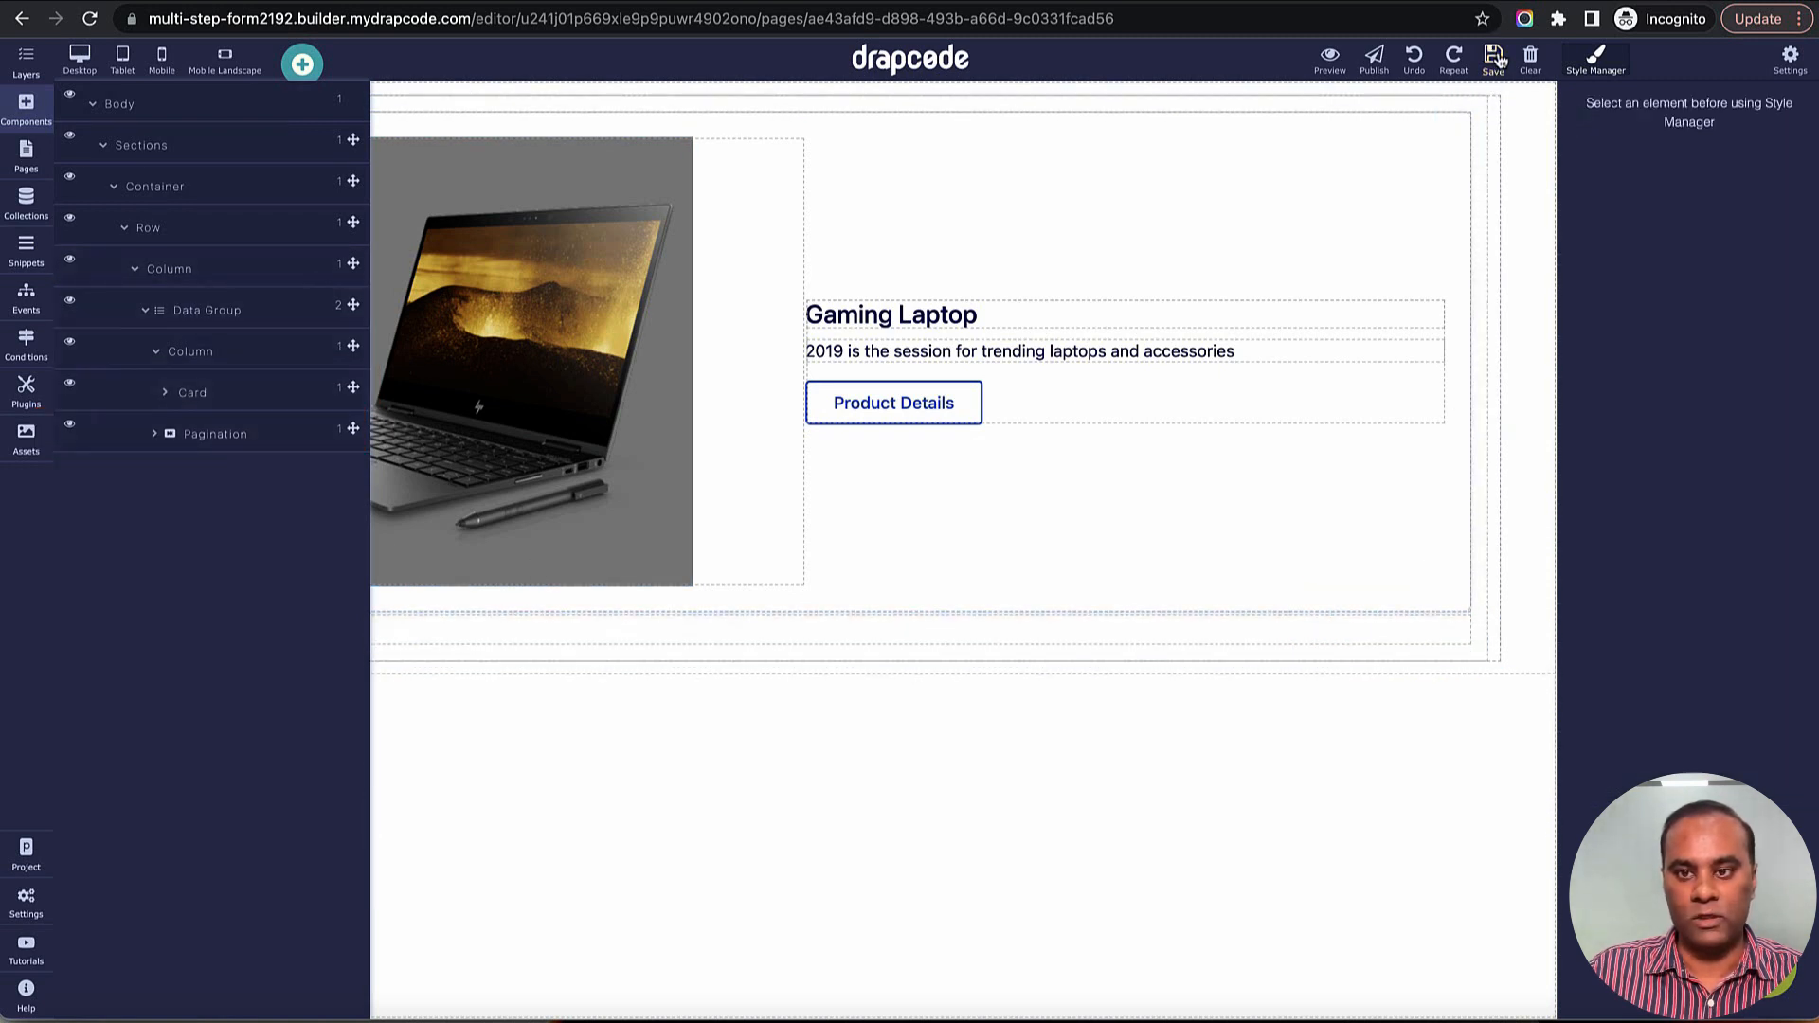
click(21, 73)
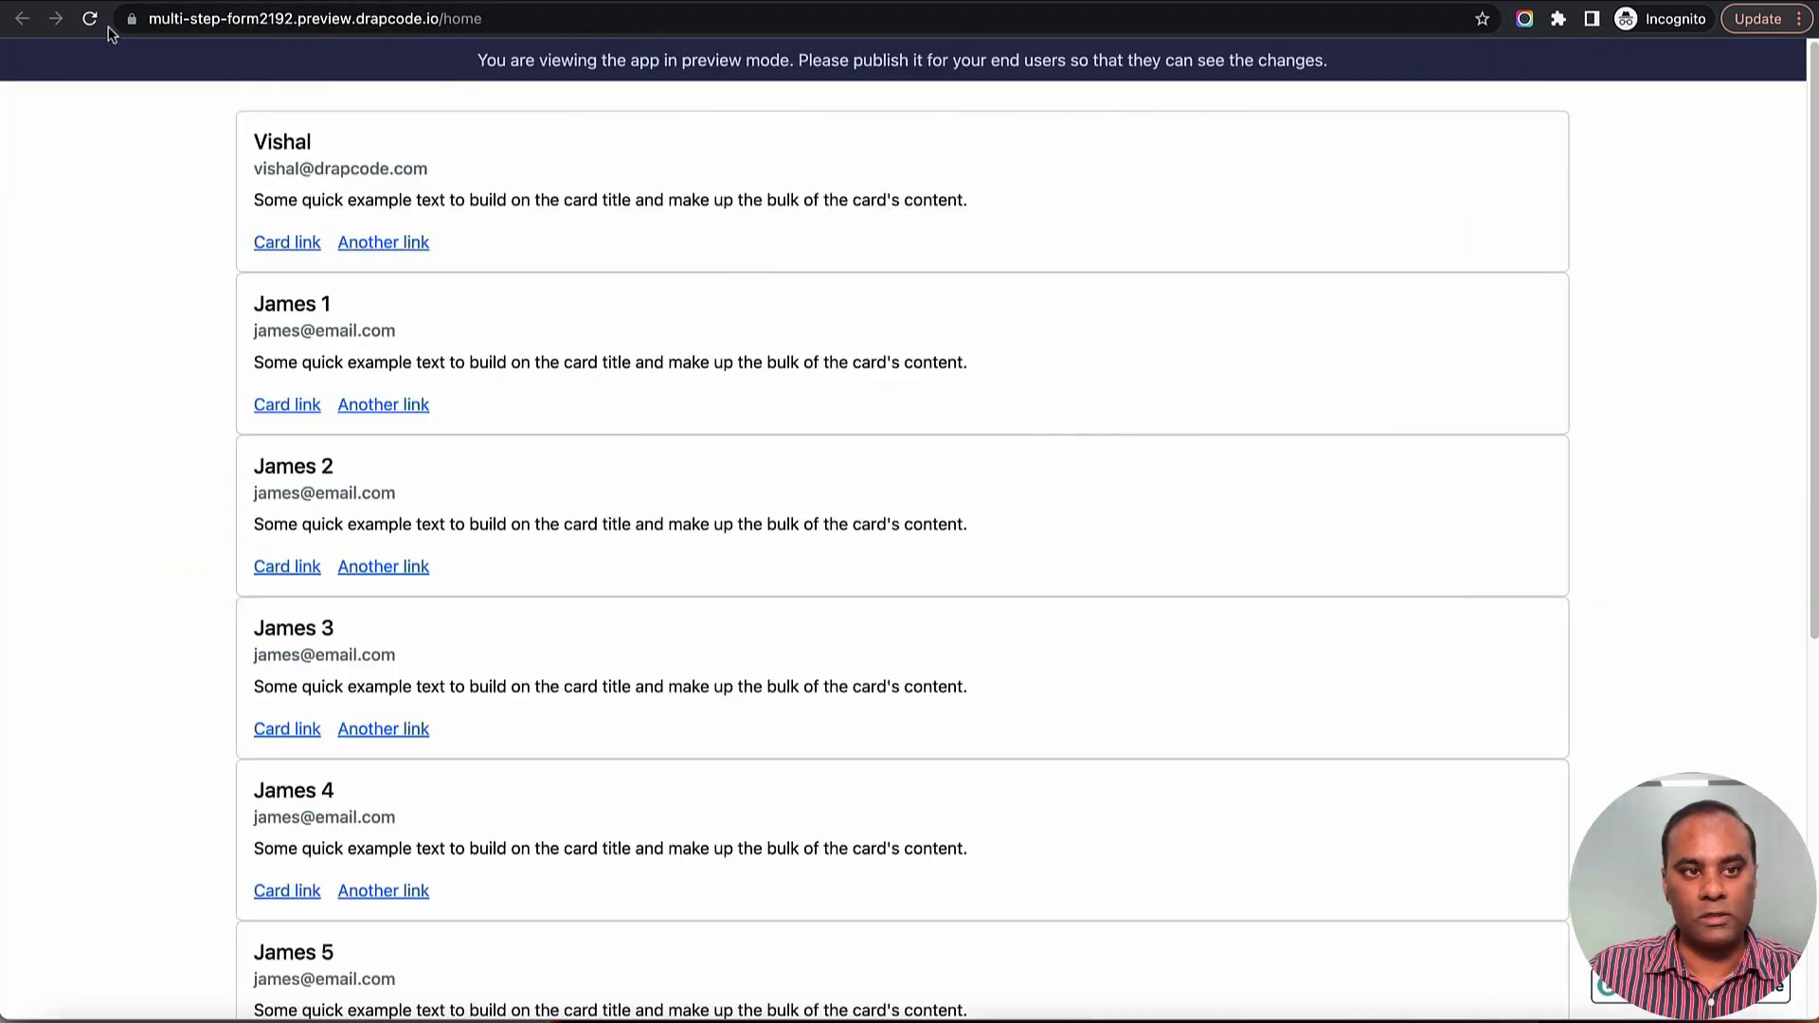
Step: Refresh the page preview, look through the repeated laptop cards and return to the editor
click(90, 20)
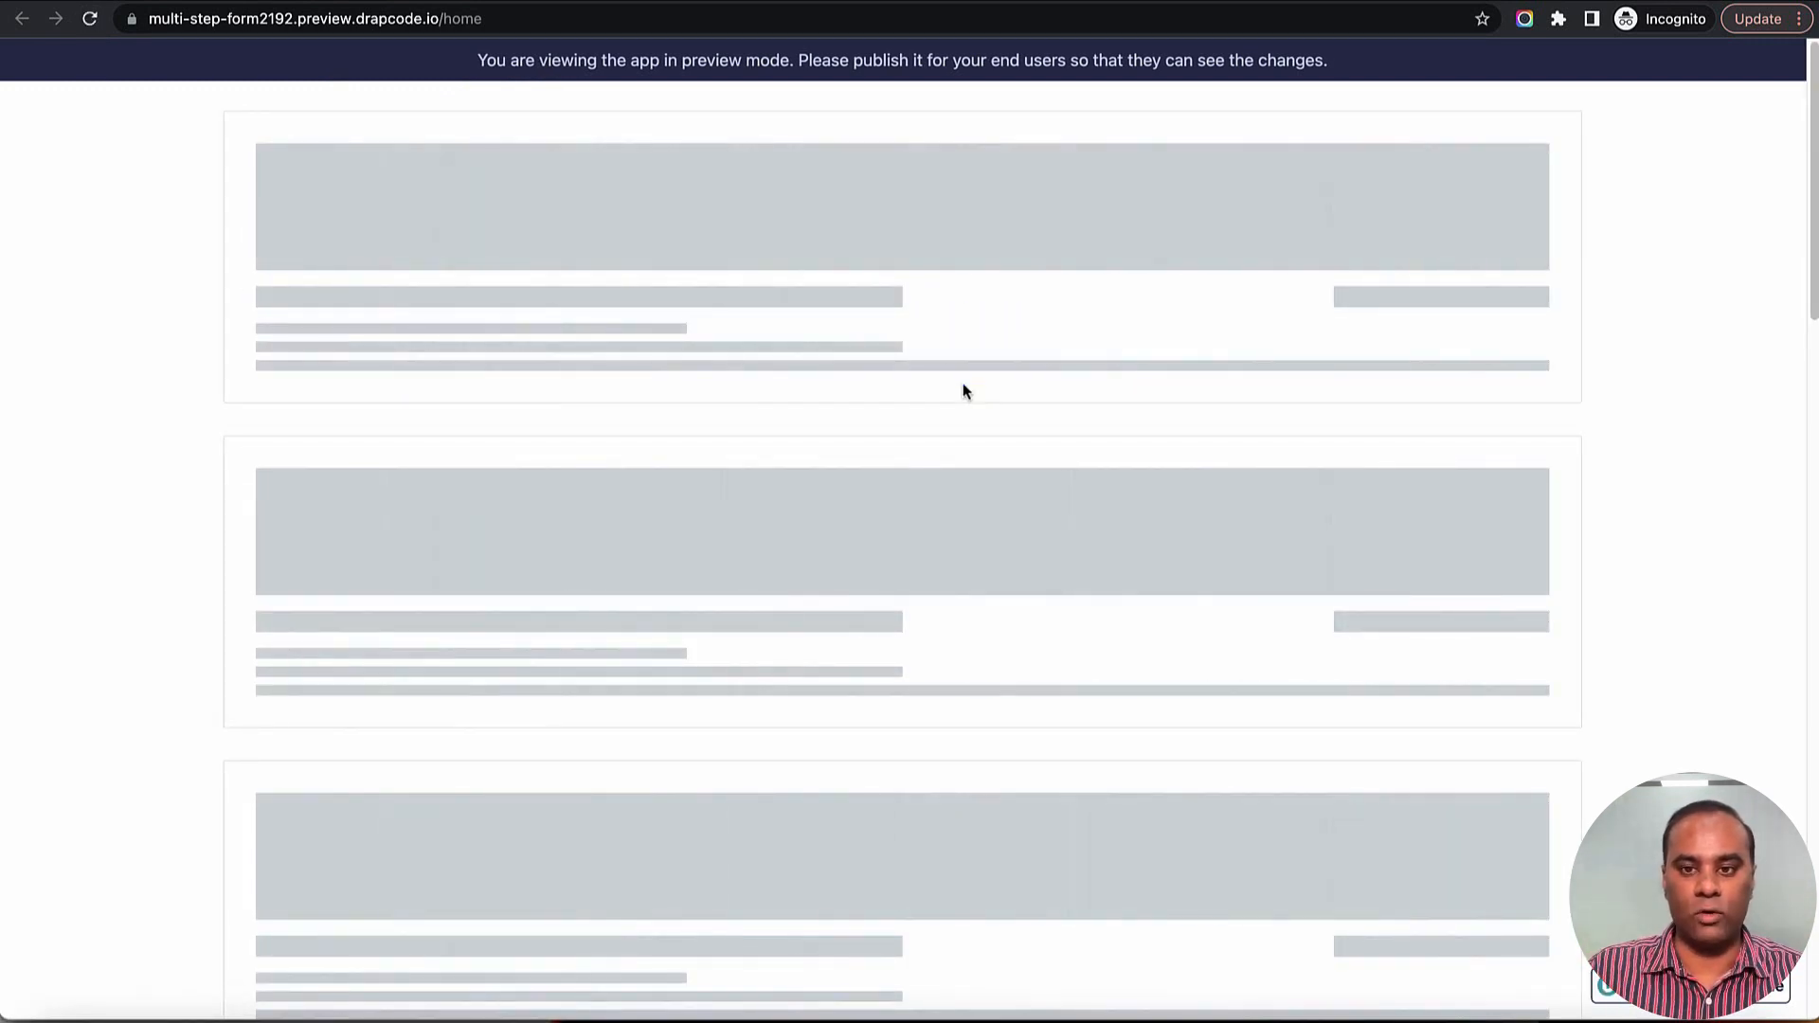
scroll(1100, 446, down, 3)
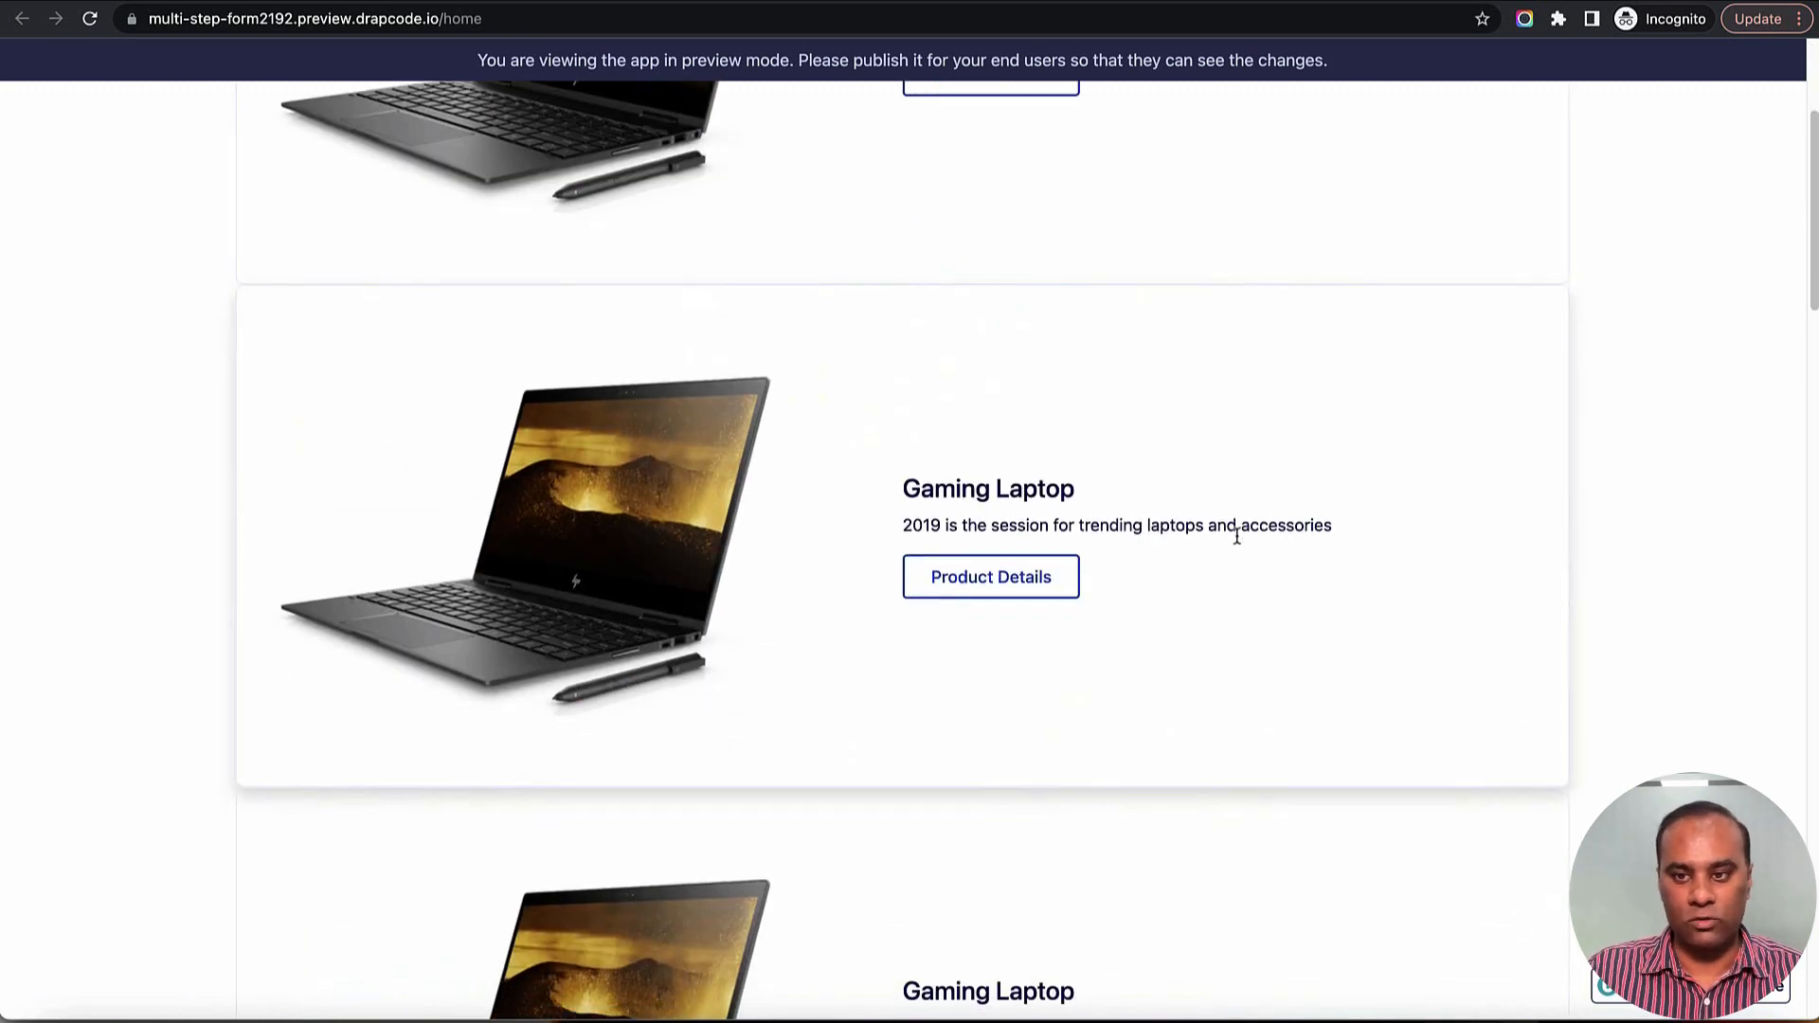
scroll(1237, 536, down, 8)
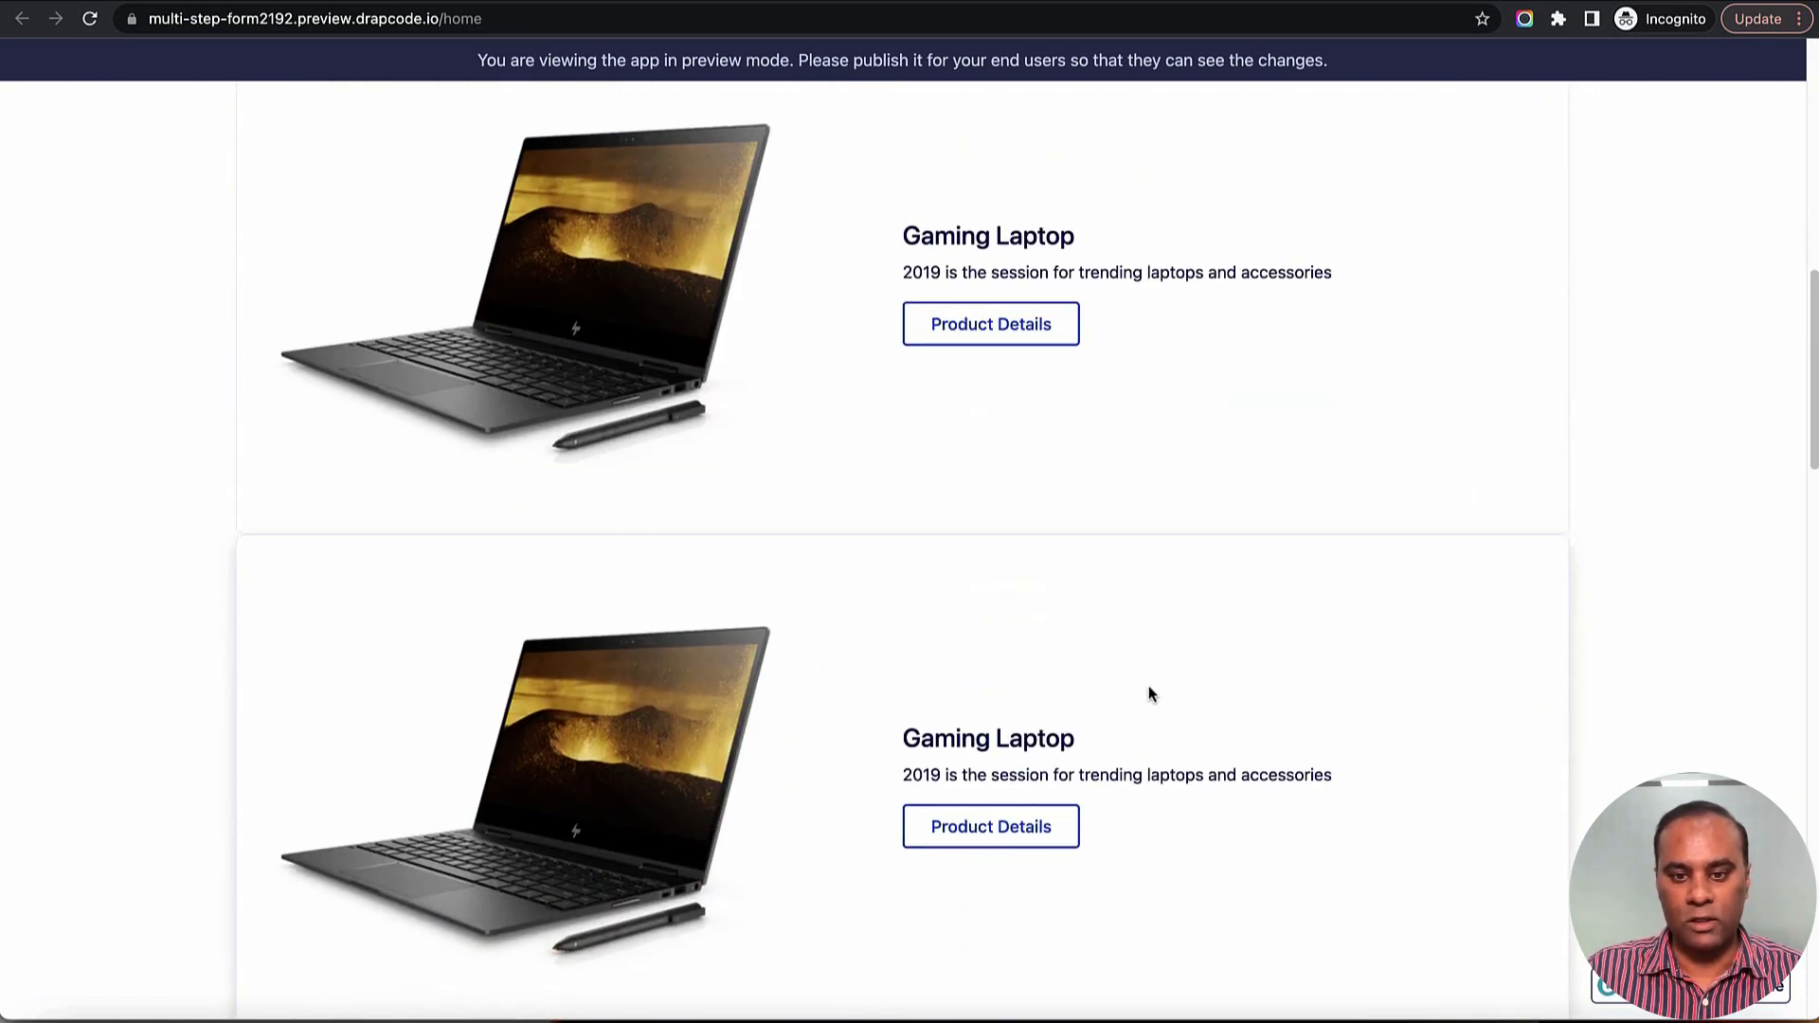
scroll(1152, 695, down, 3)
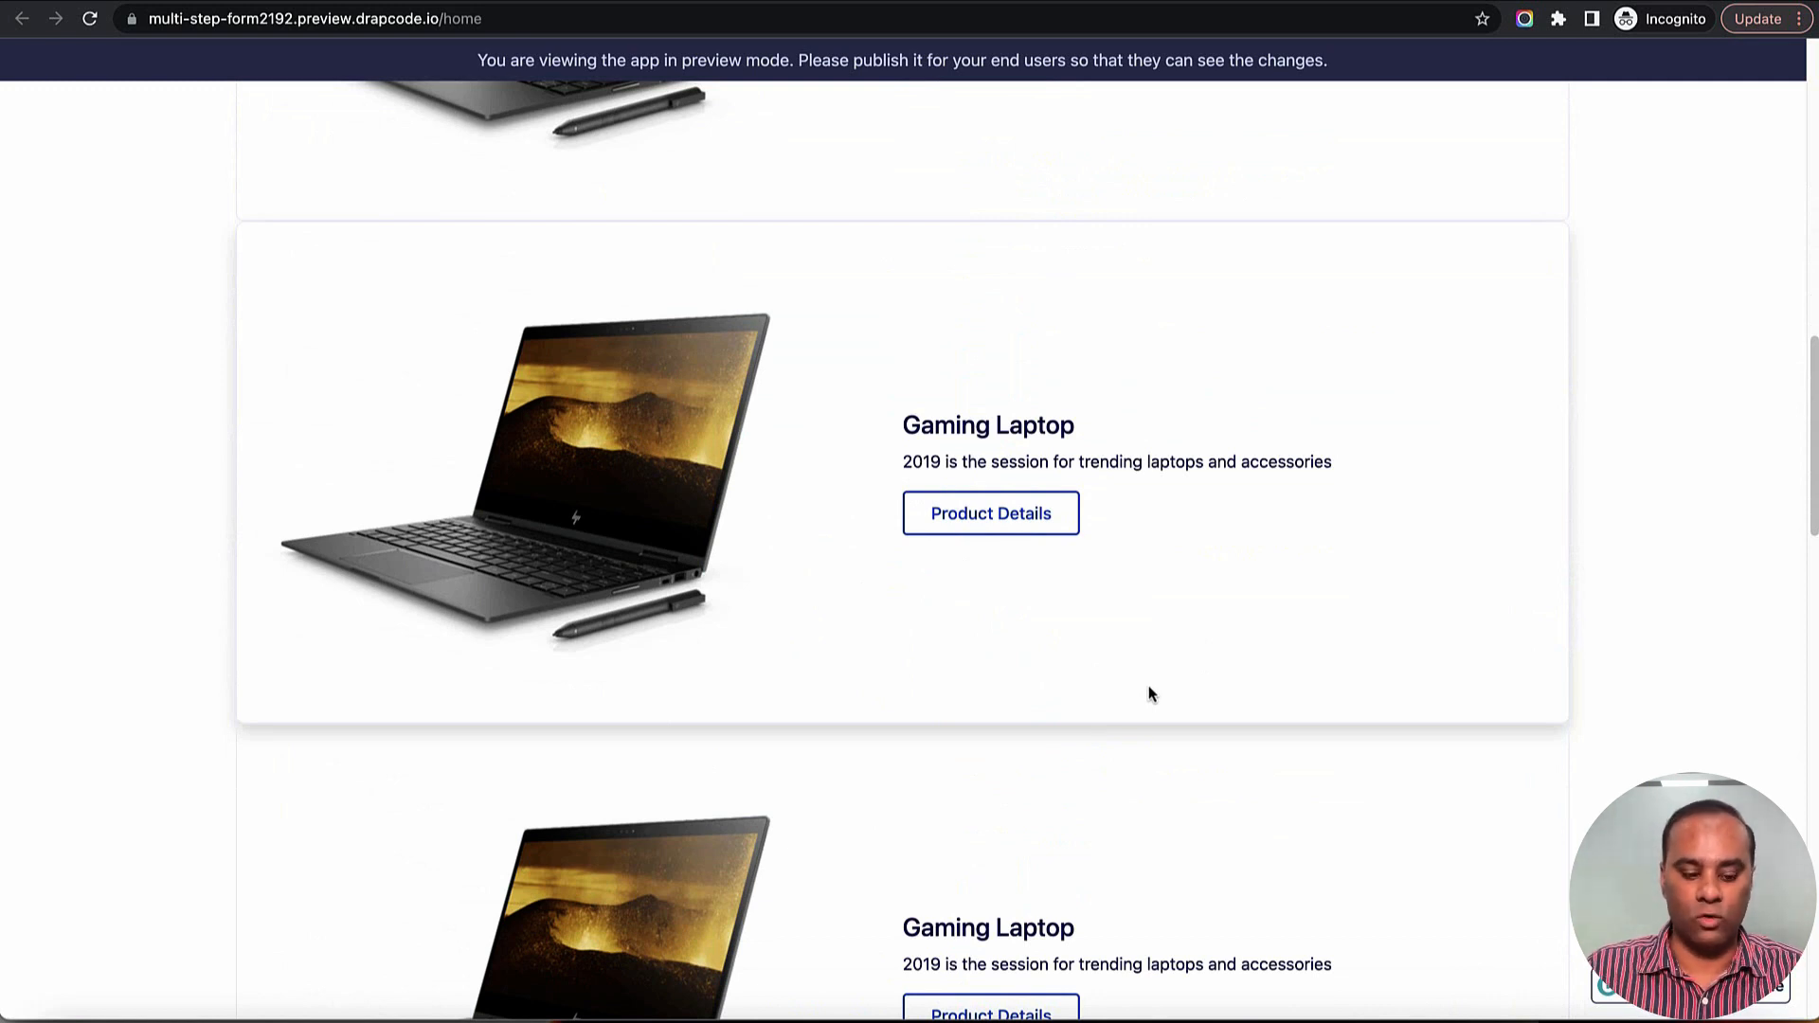
key(ctrl+w)
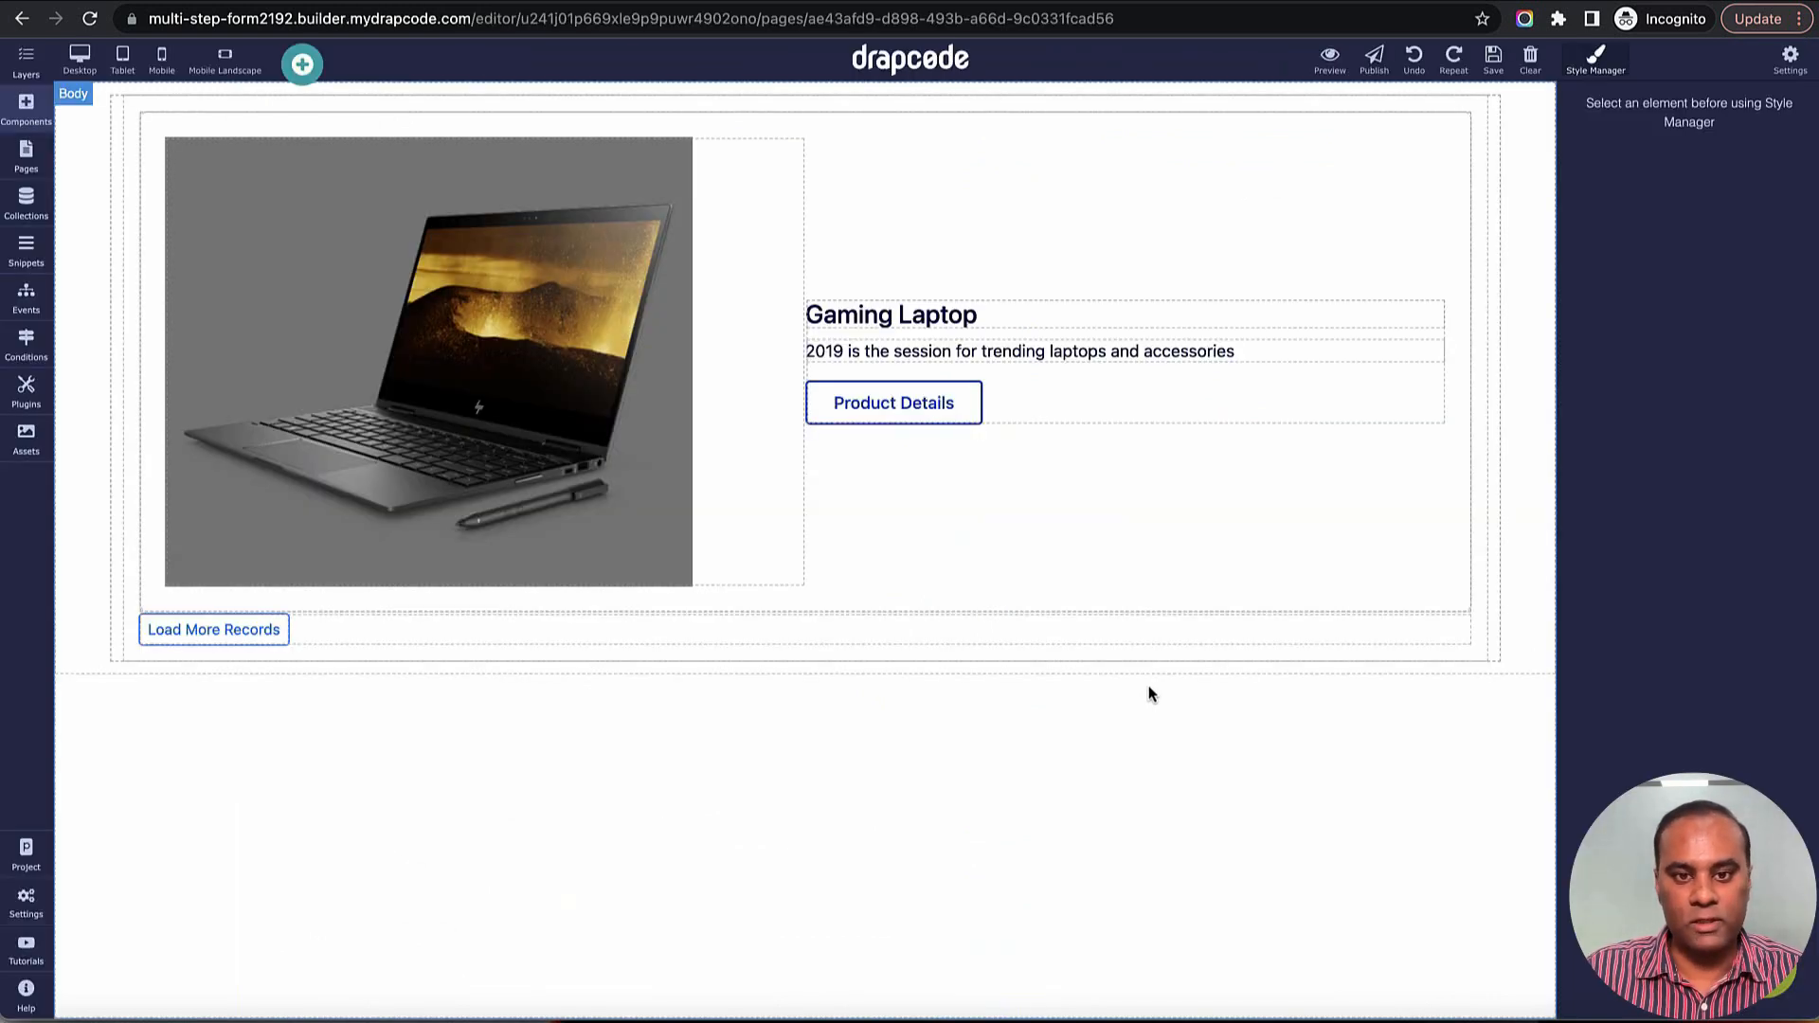
Step: Set the width of the Column holding the laptop card to 6/12 for medium, large and extra large screens
click(1465, 252)
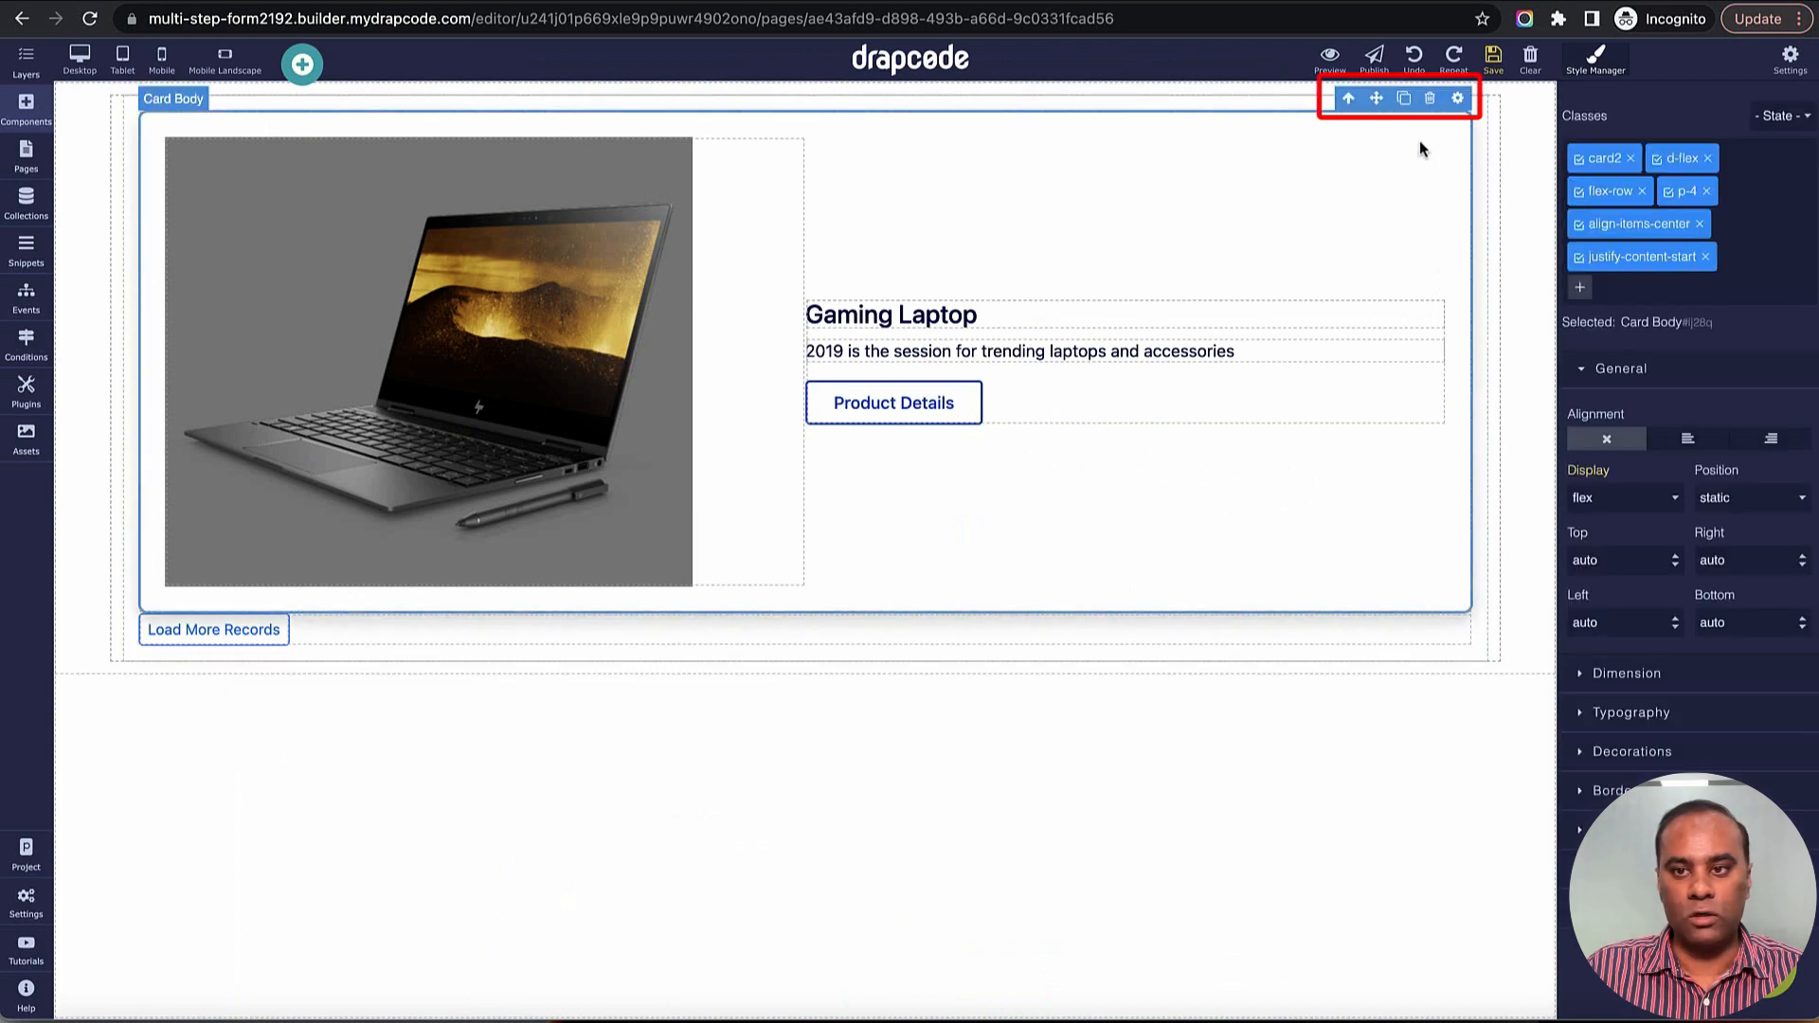
click(1458, 99)
click(1116, 479)
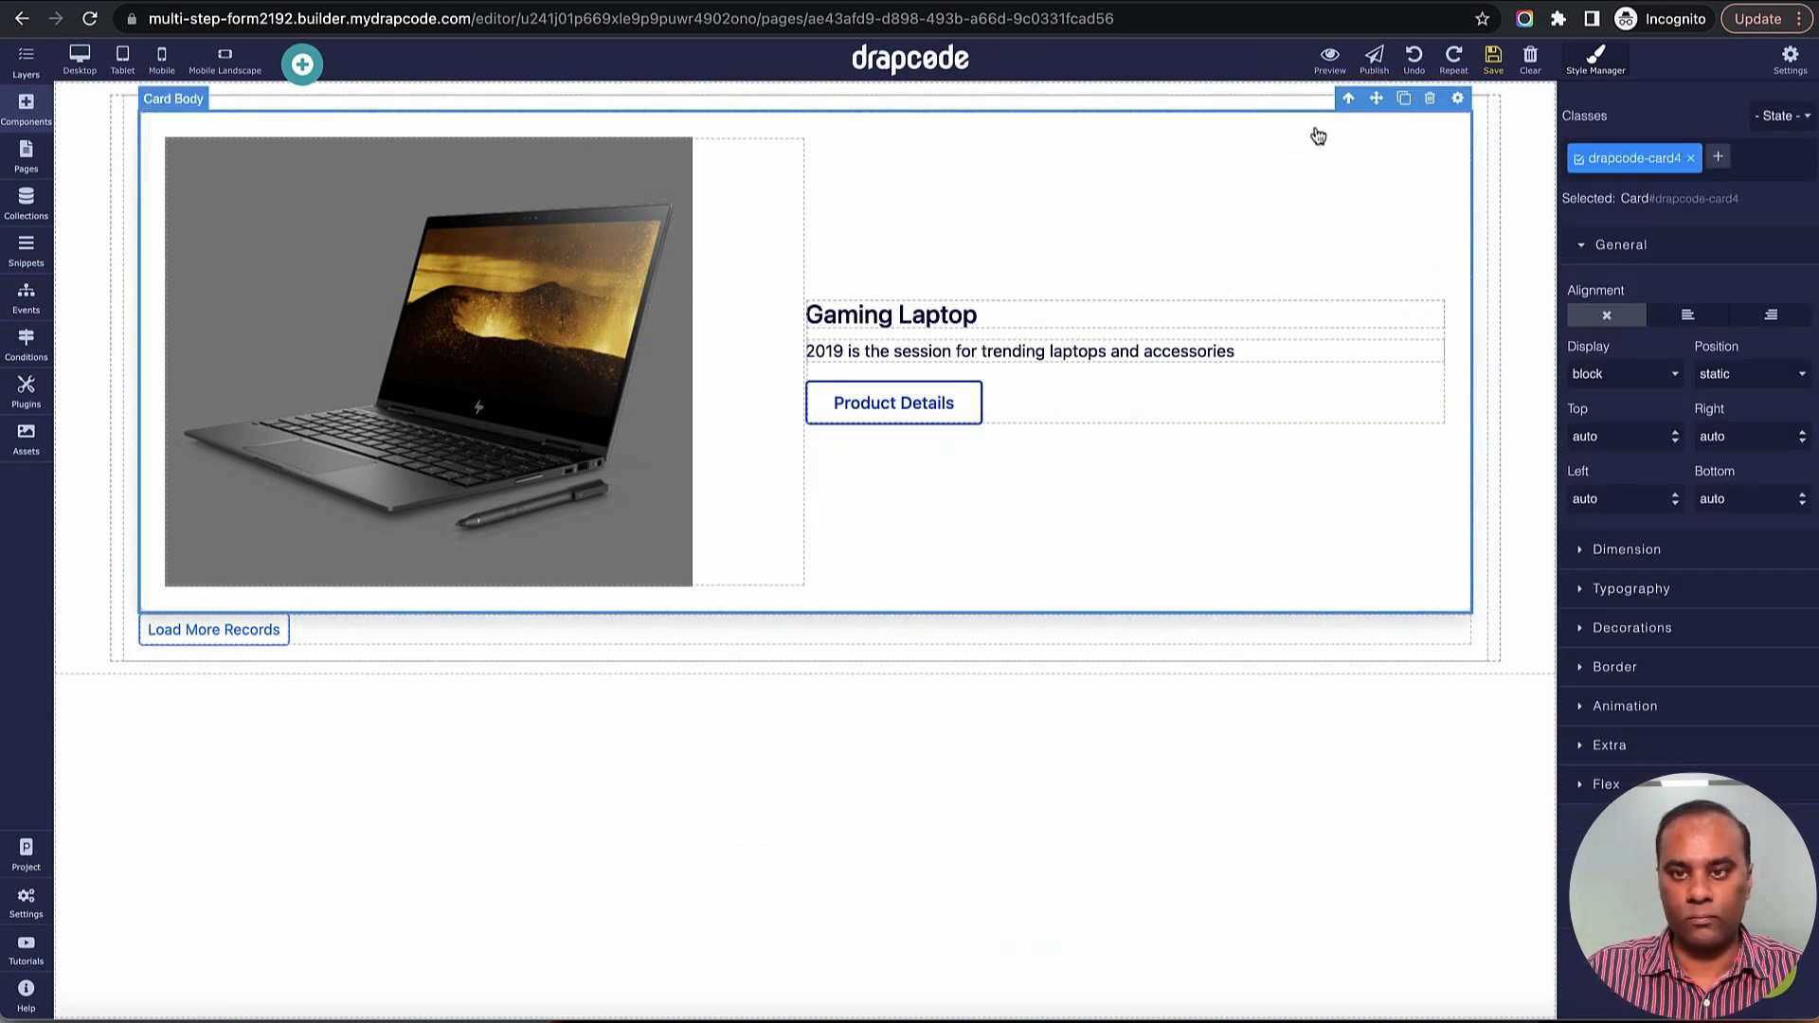
click(1348, 99)
click(1458, 98)
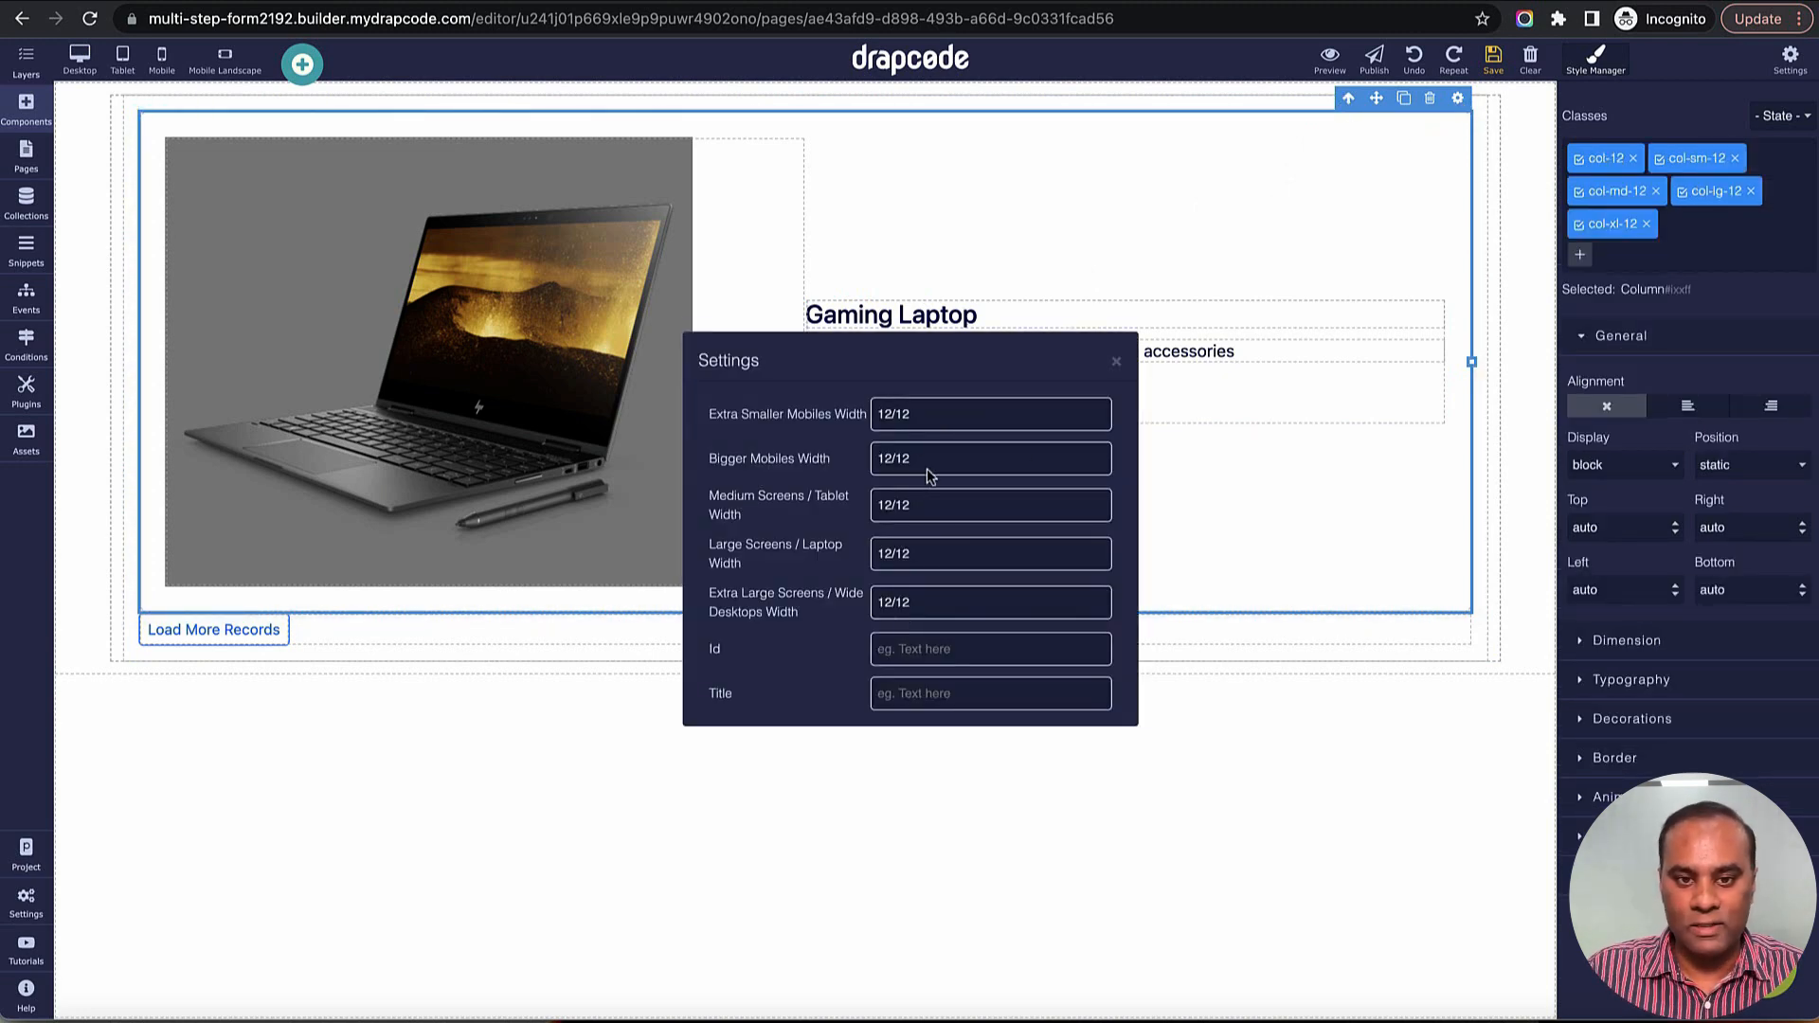
click(930, 508)
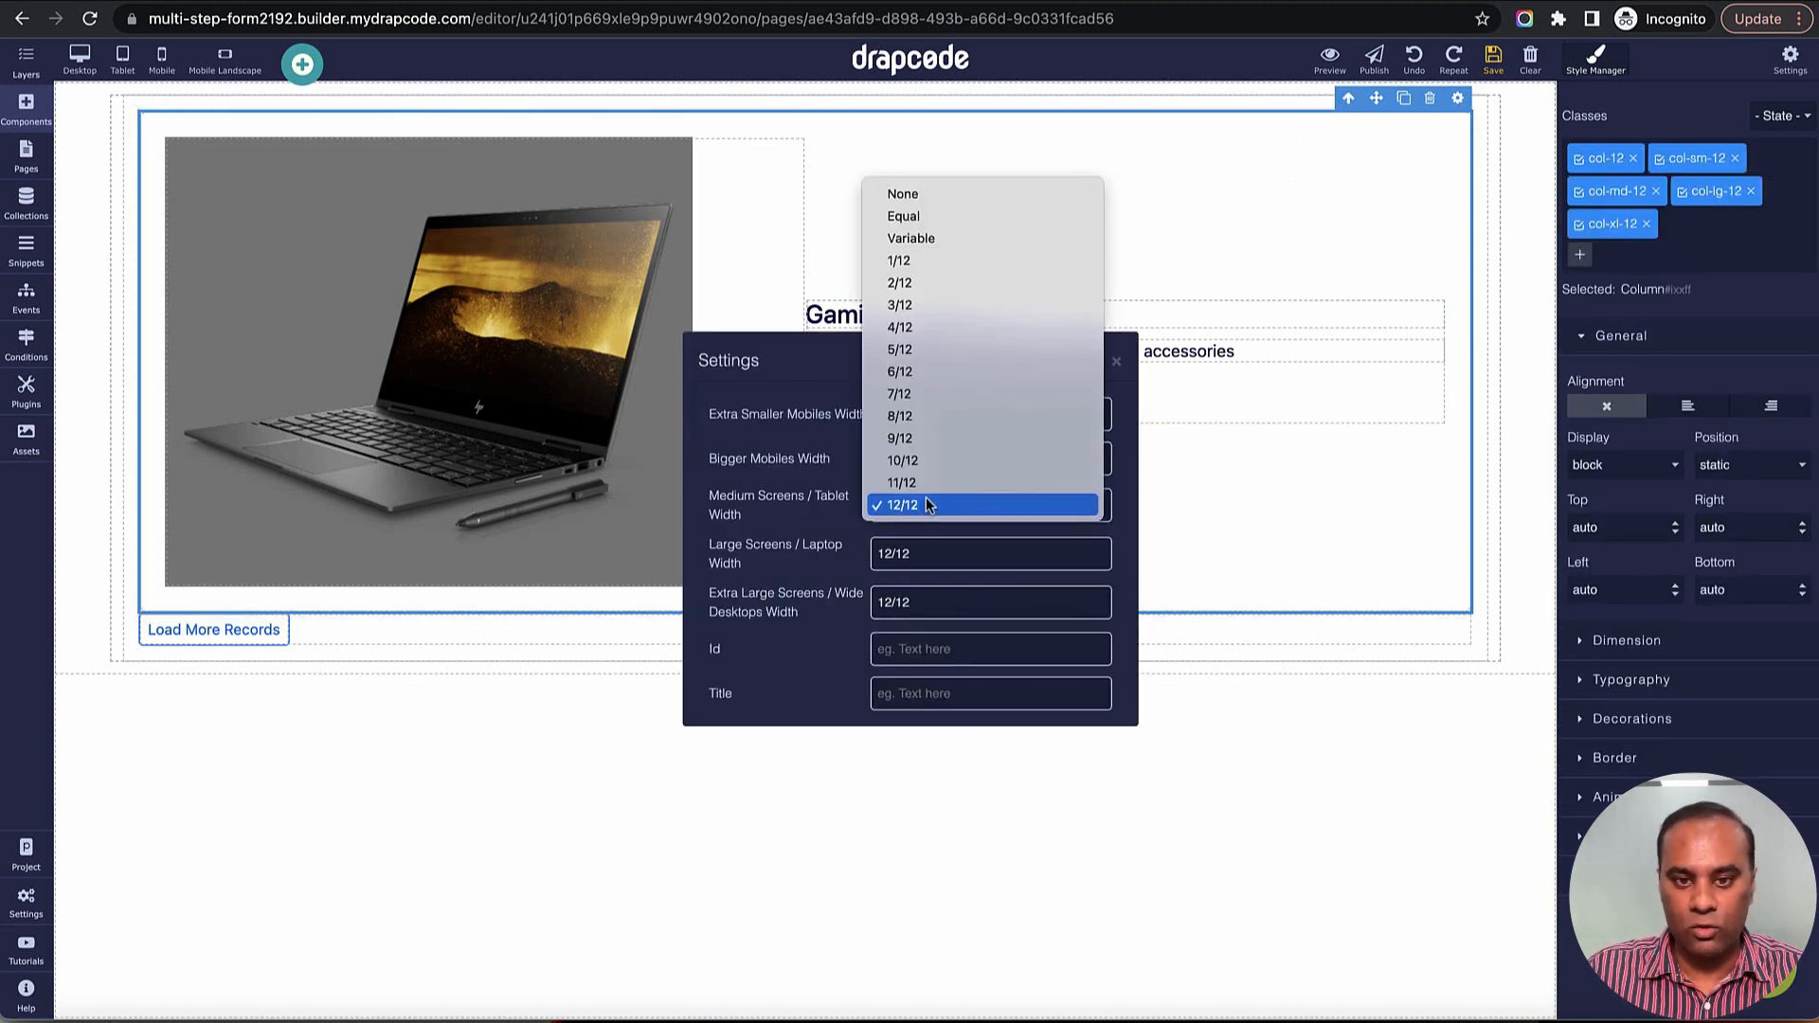
click(930, 378)
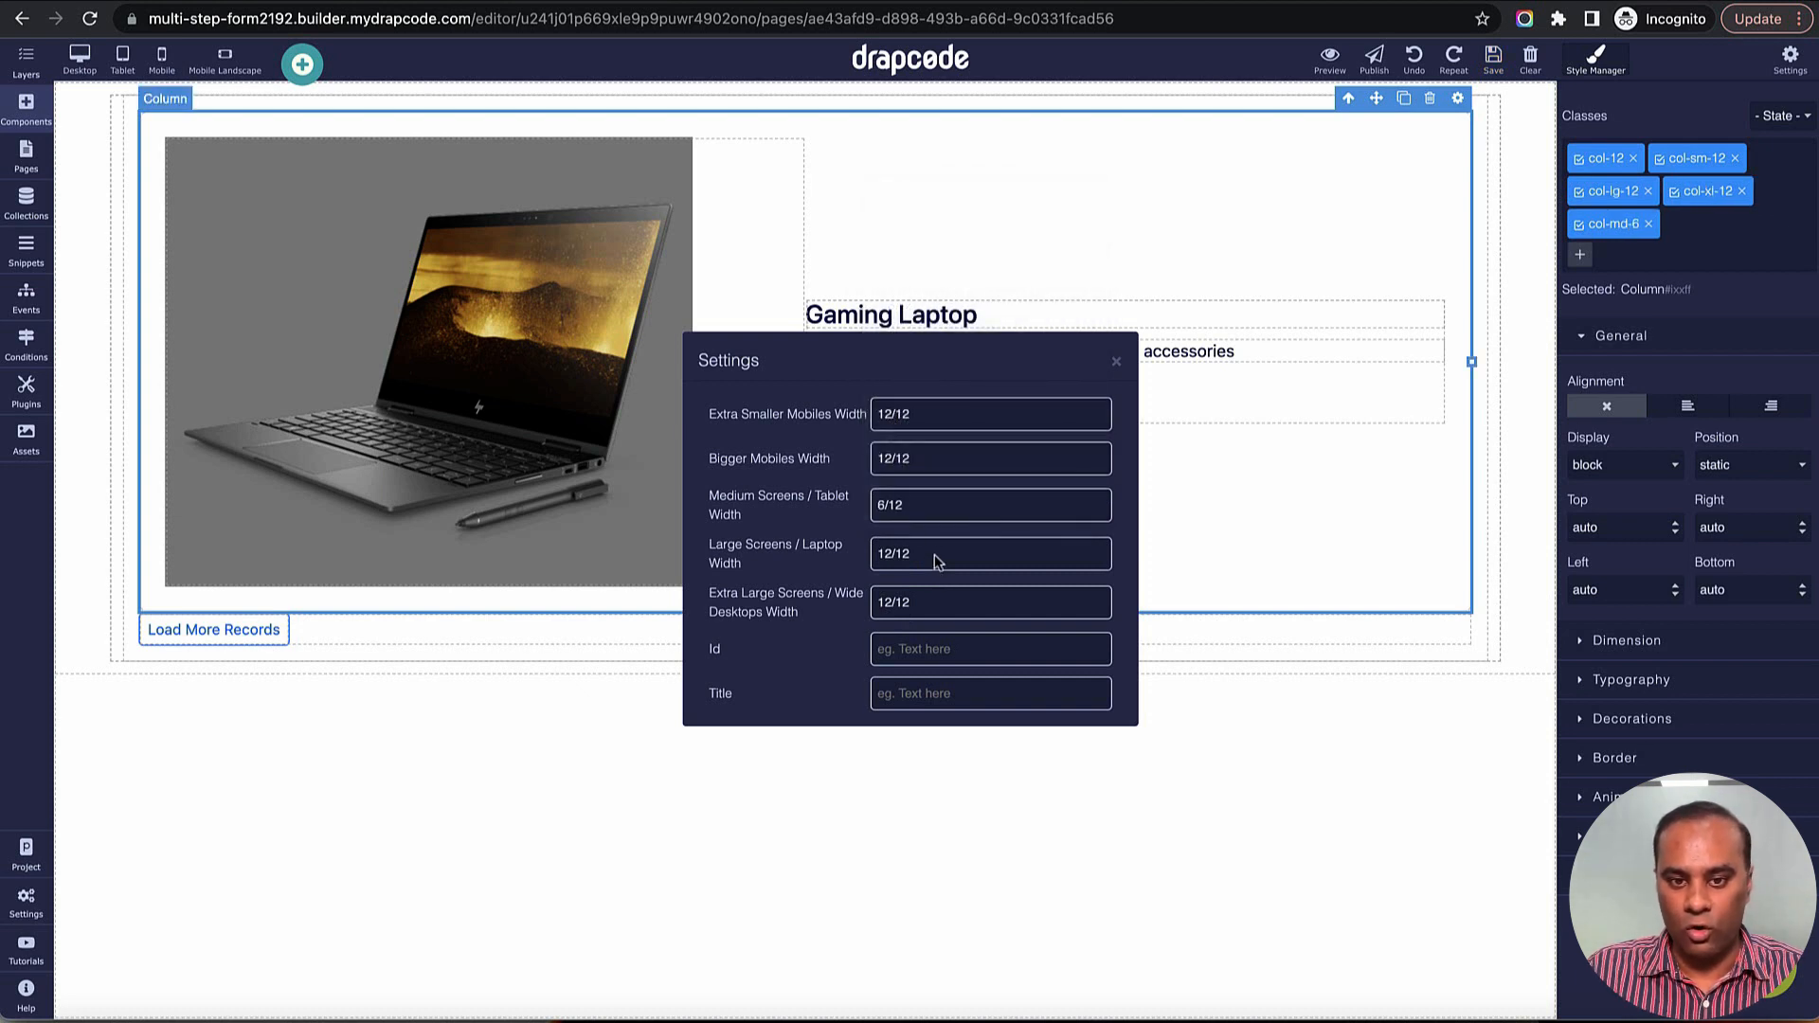
click(935, 561)
click(943, 419)
click(951, 606)
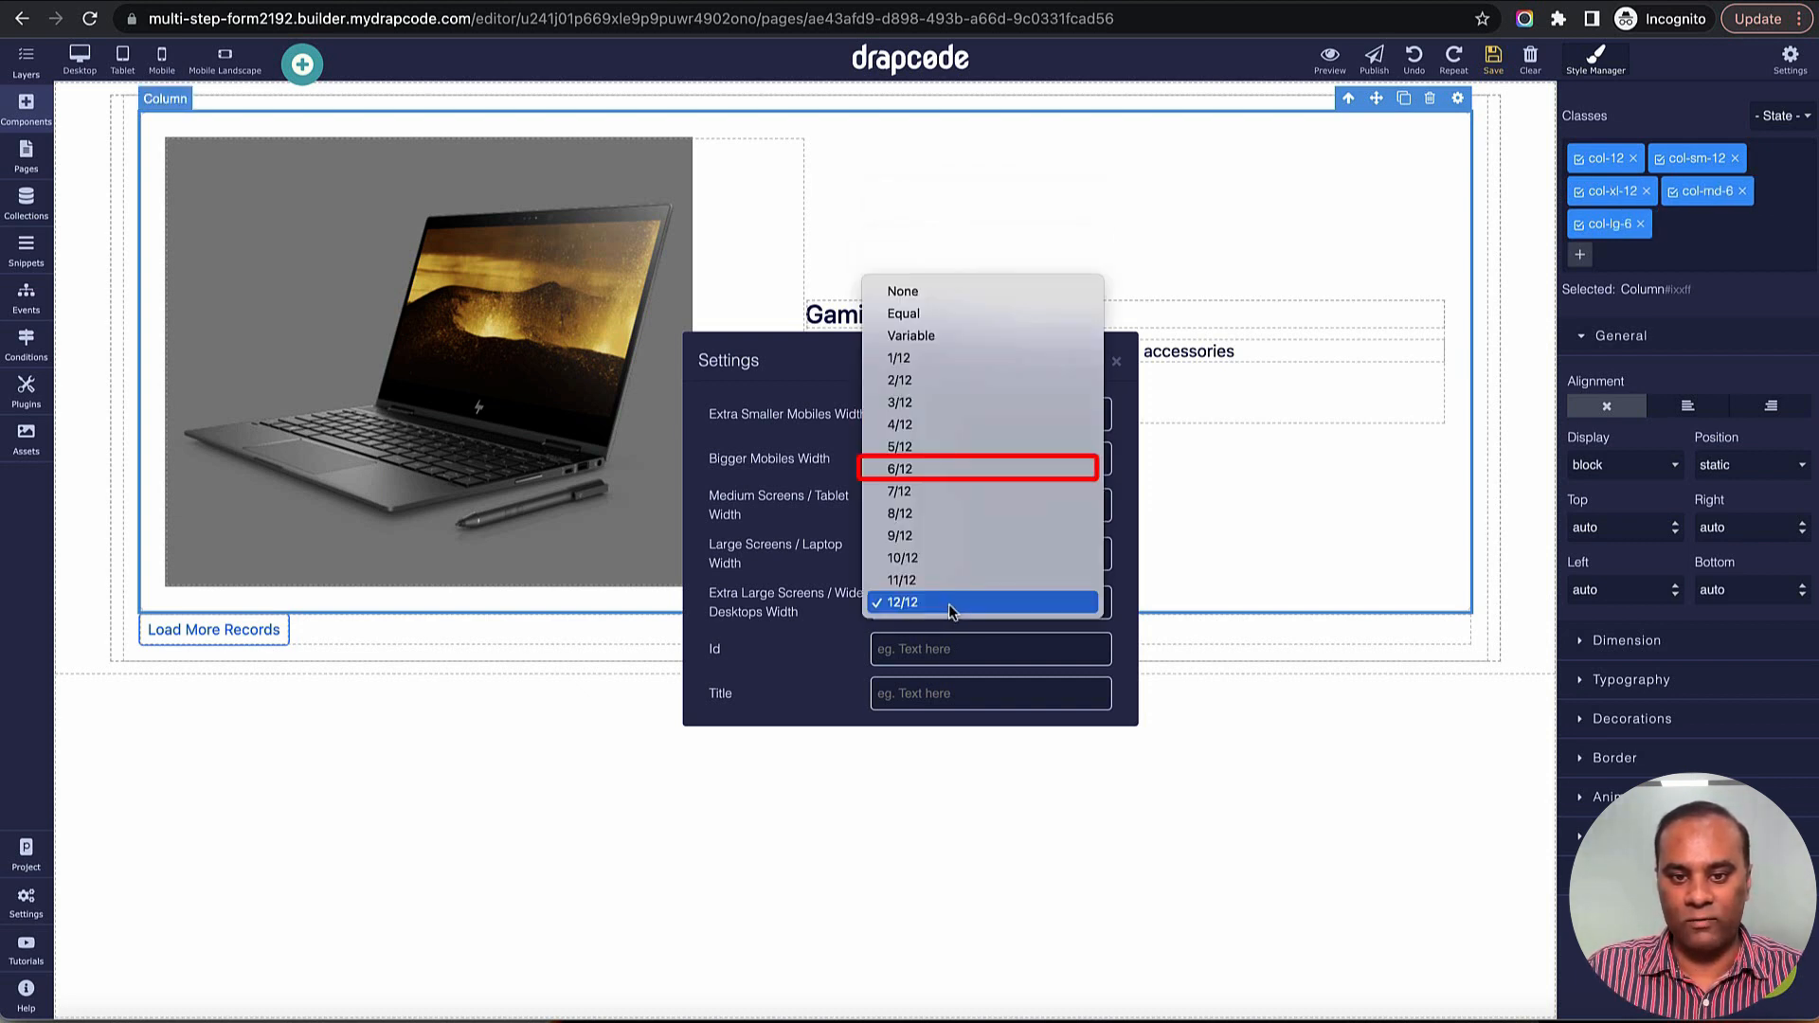
click(943, 470)
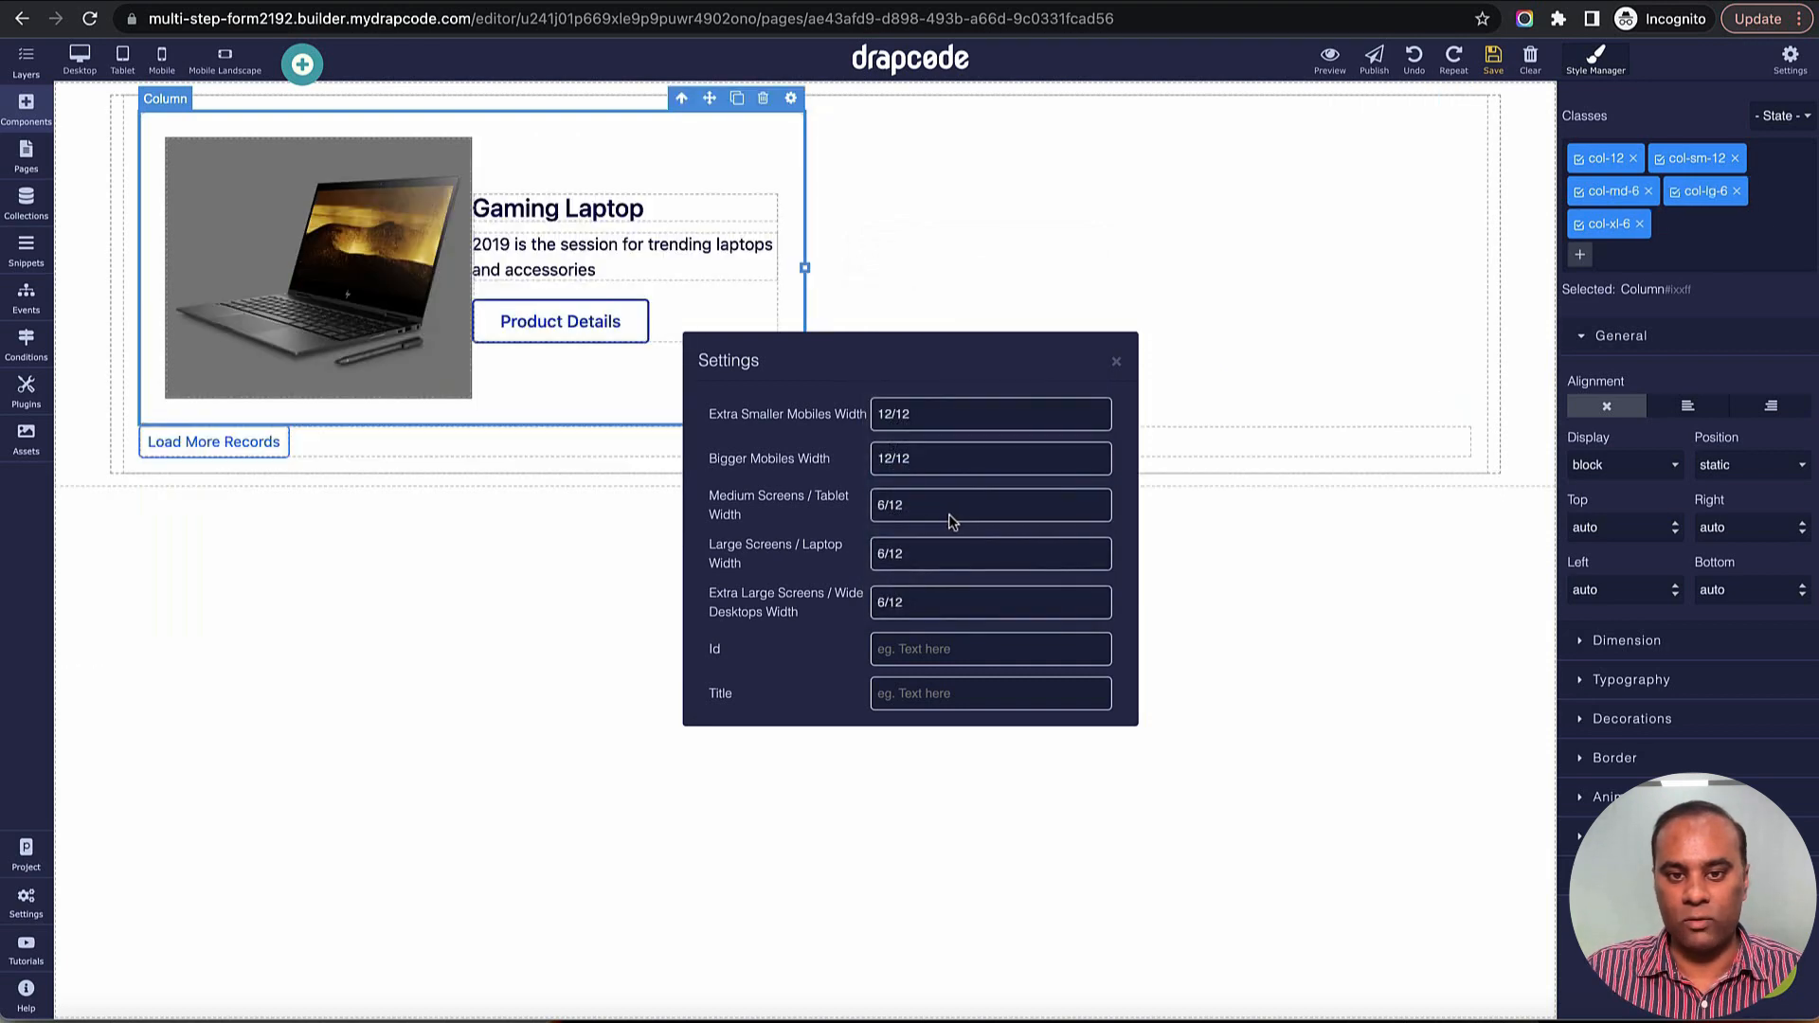
click(1118, 364)
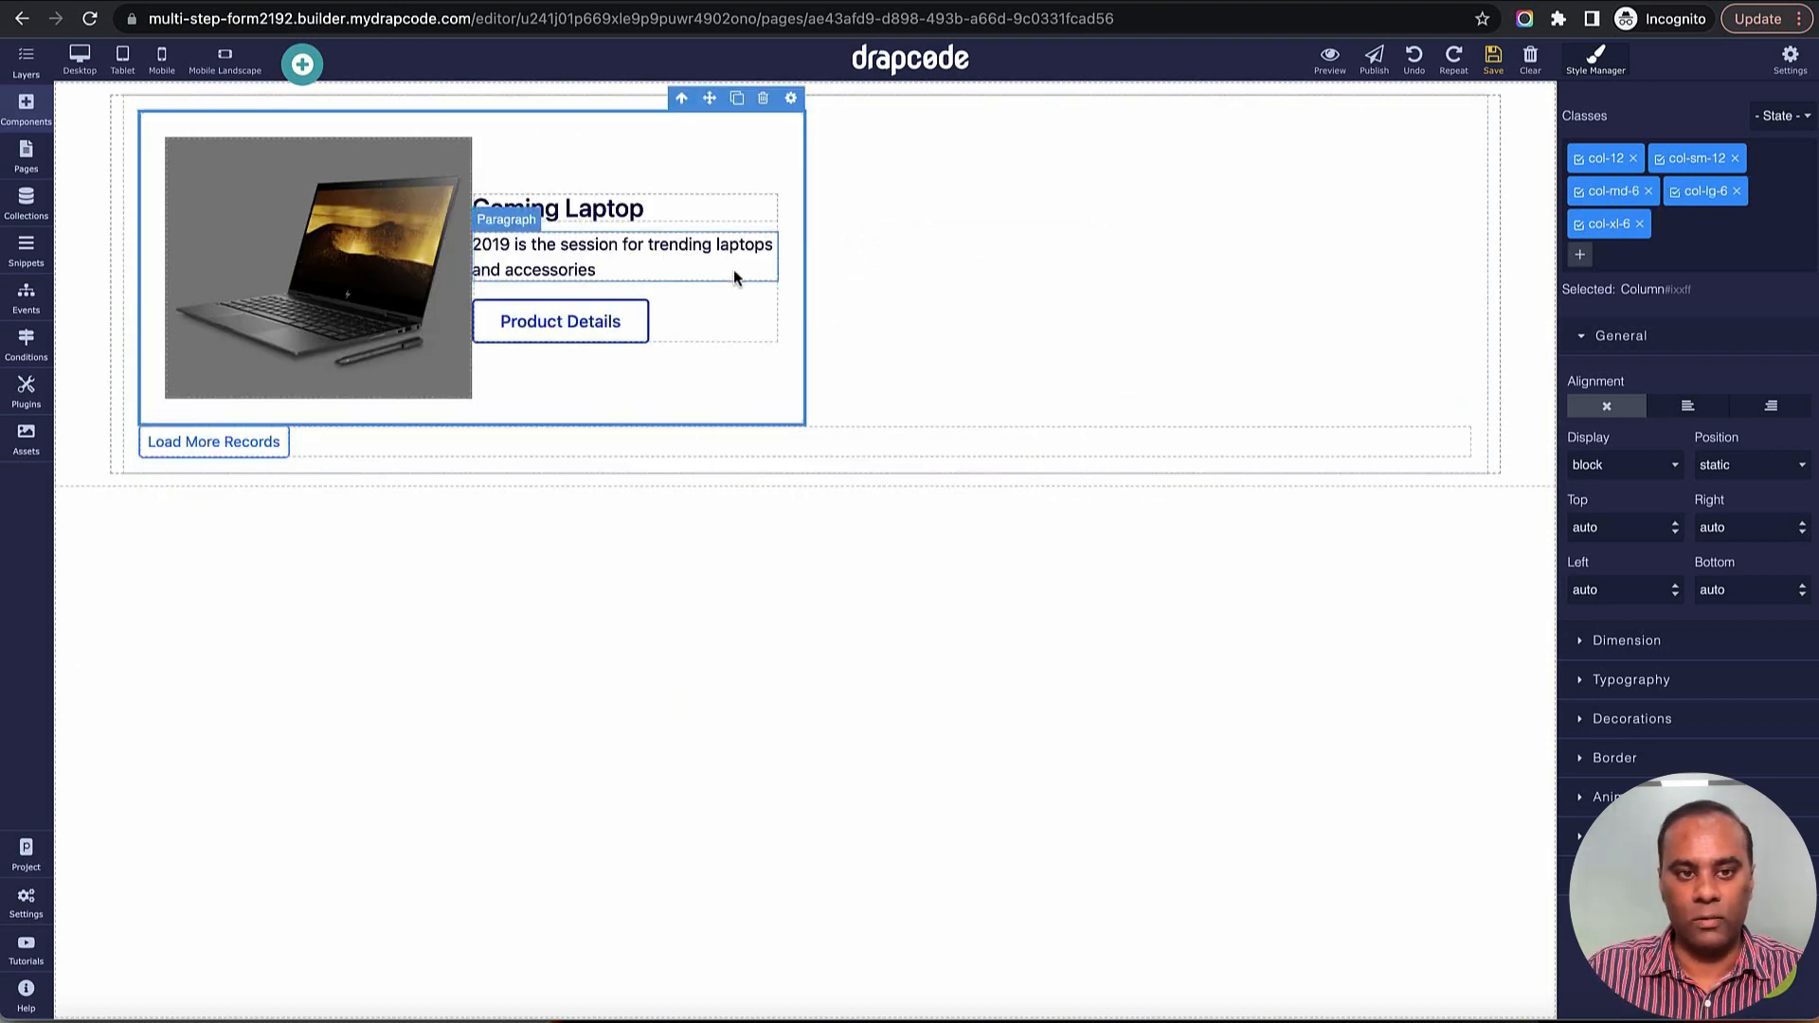
Step: Make the Gaming Laptop heading get its data from the Name field of the Employee collection
click(720, 210)
click(763, 180)
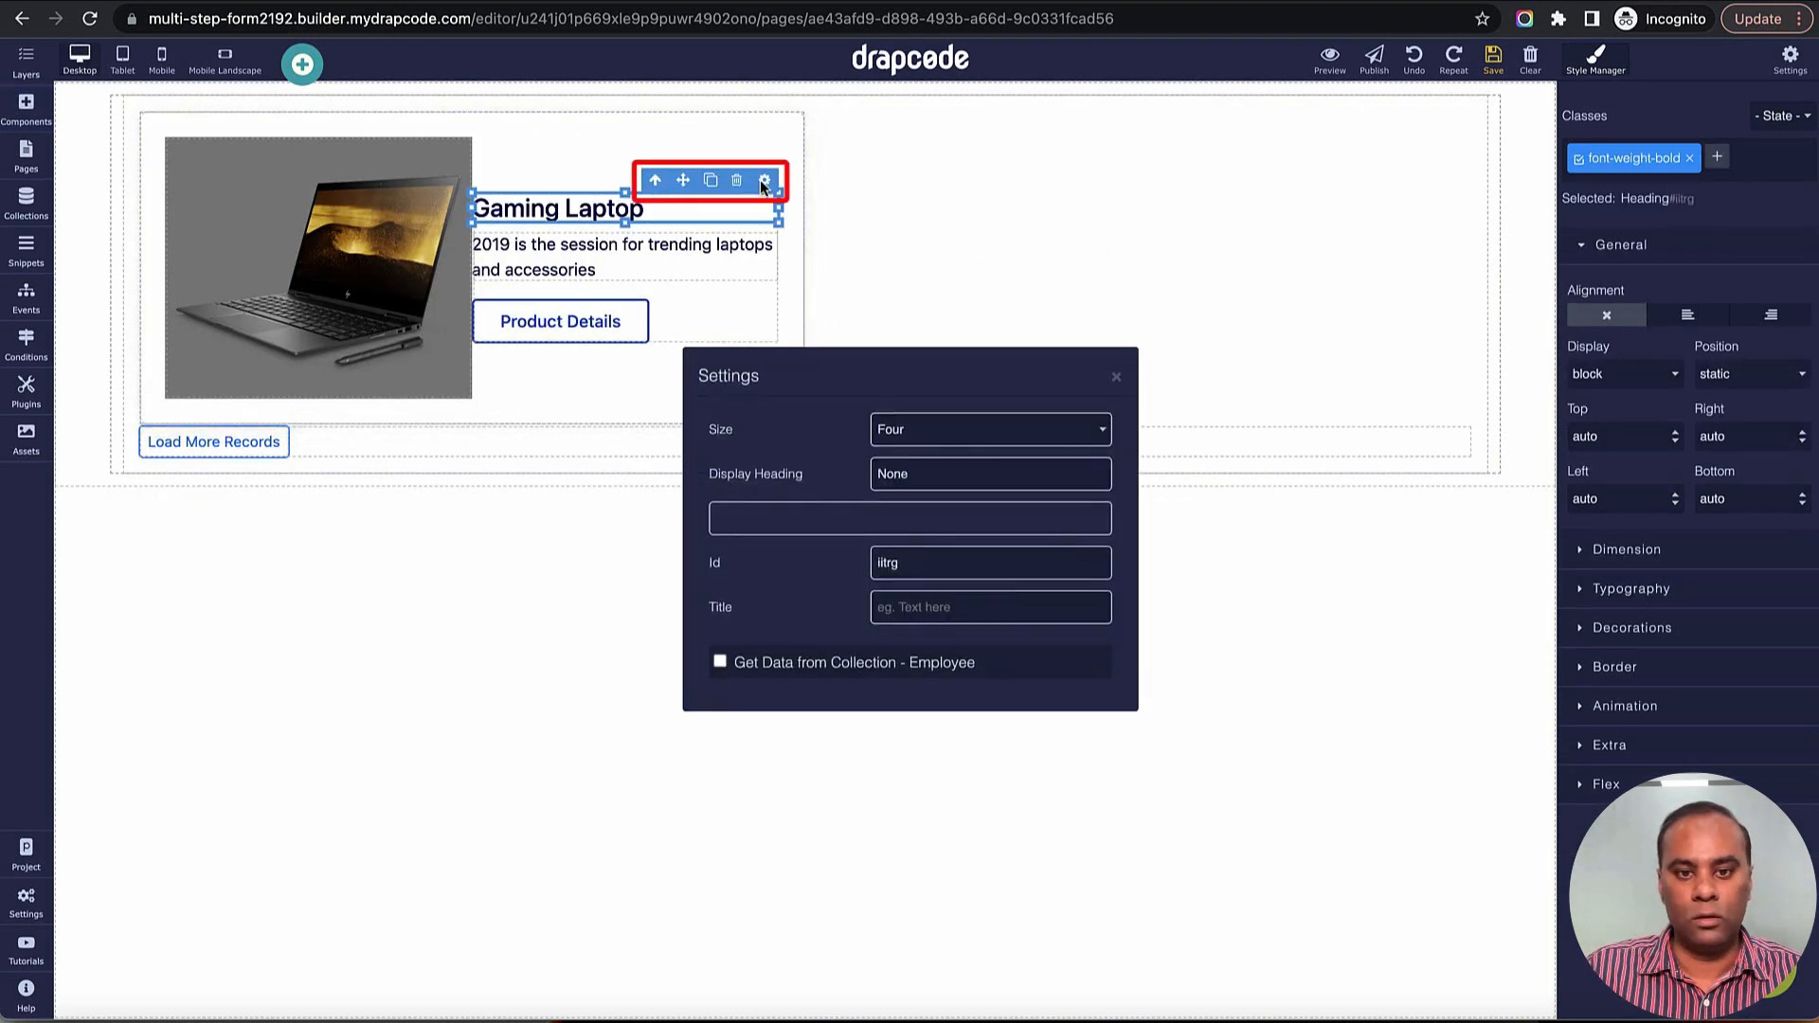
click(719, 665)
click(810, 690)
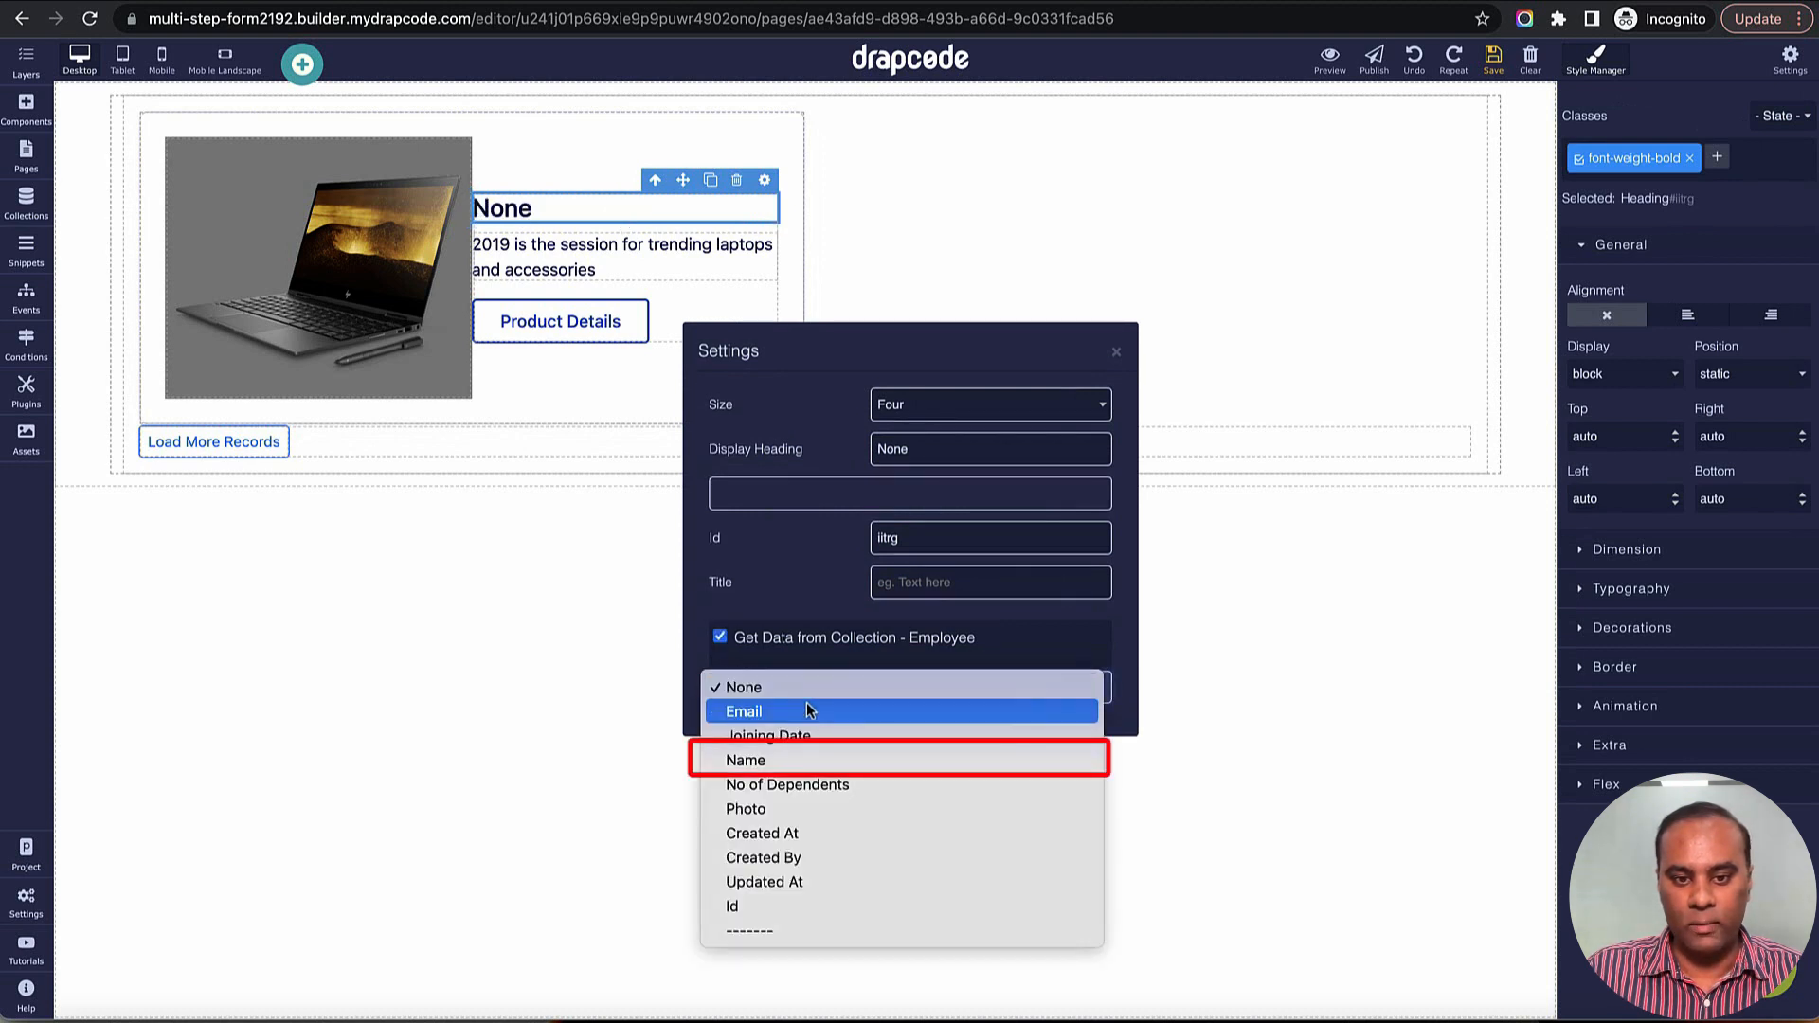
click(811, 760)
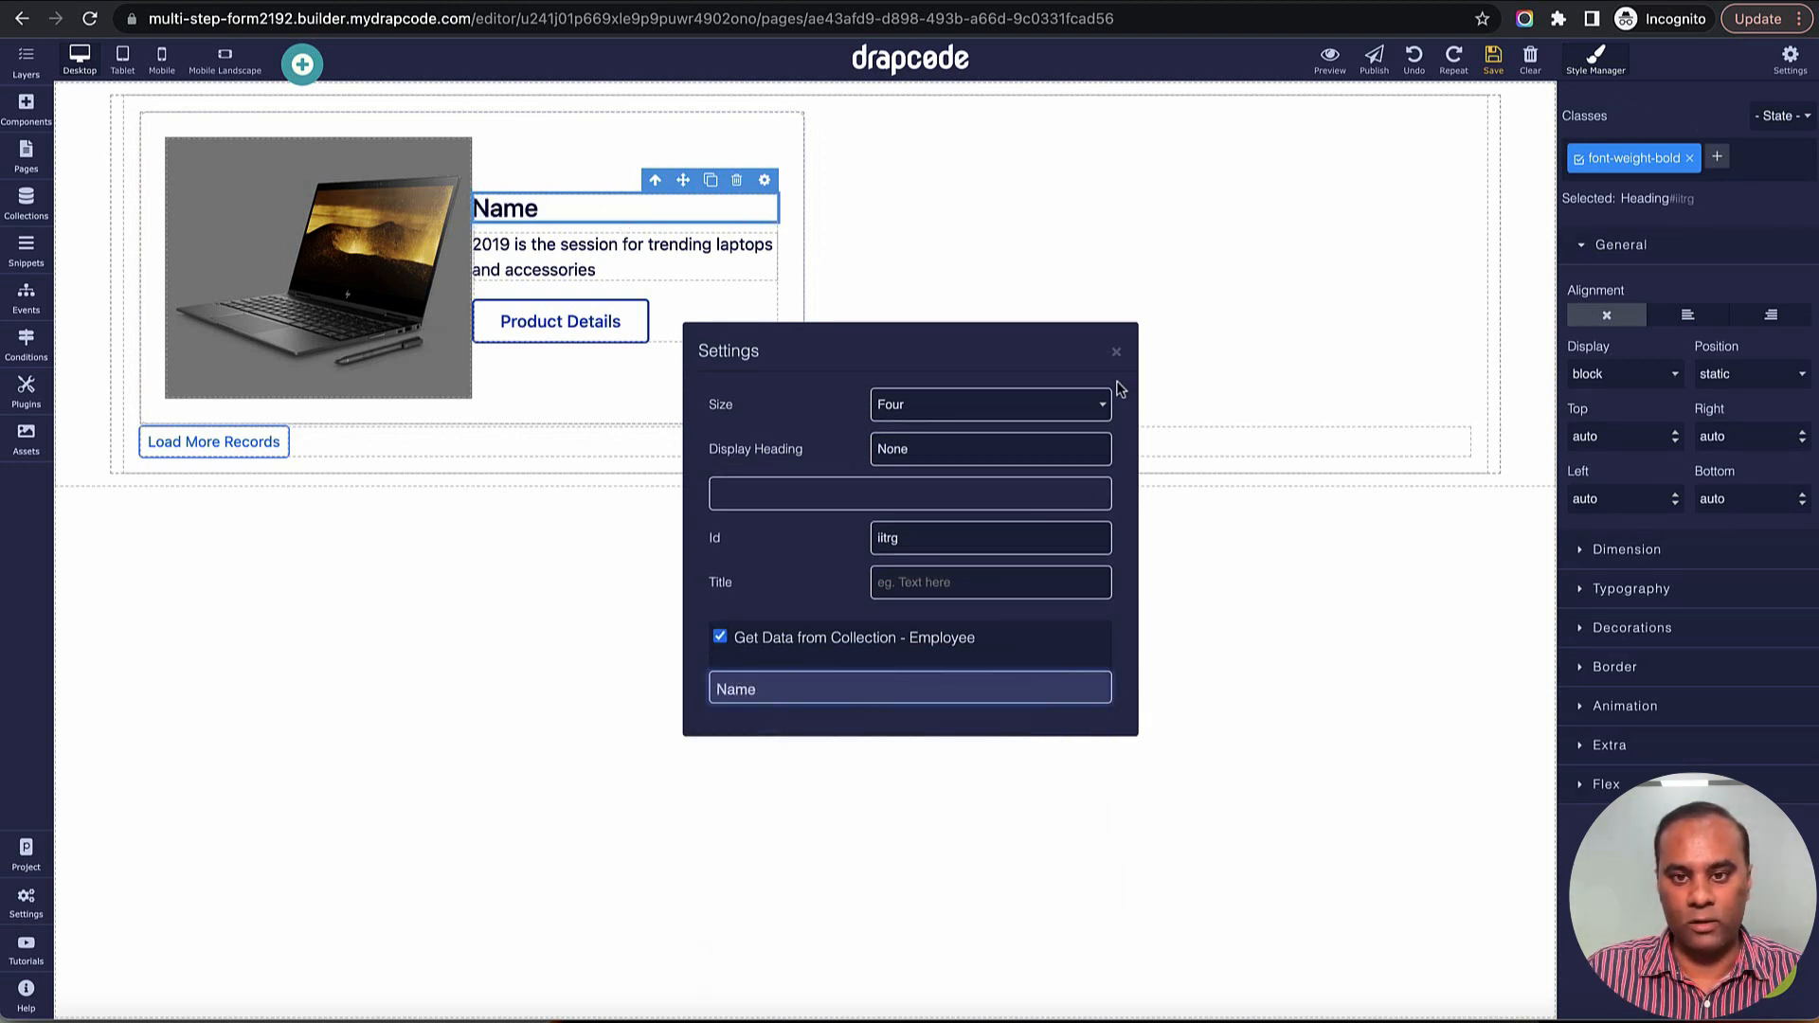
click(1117, 352)
Step: Make the card's laptop image load from the Photo field of the Employee collection
click(698, 246)
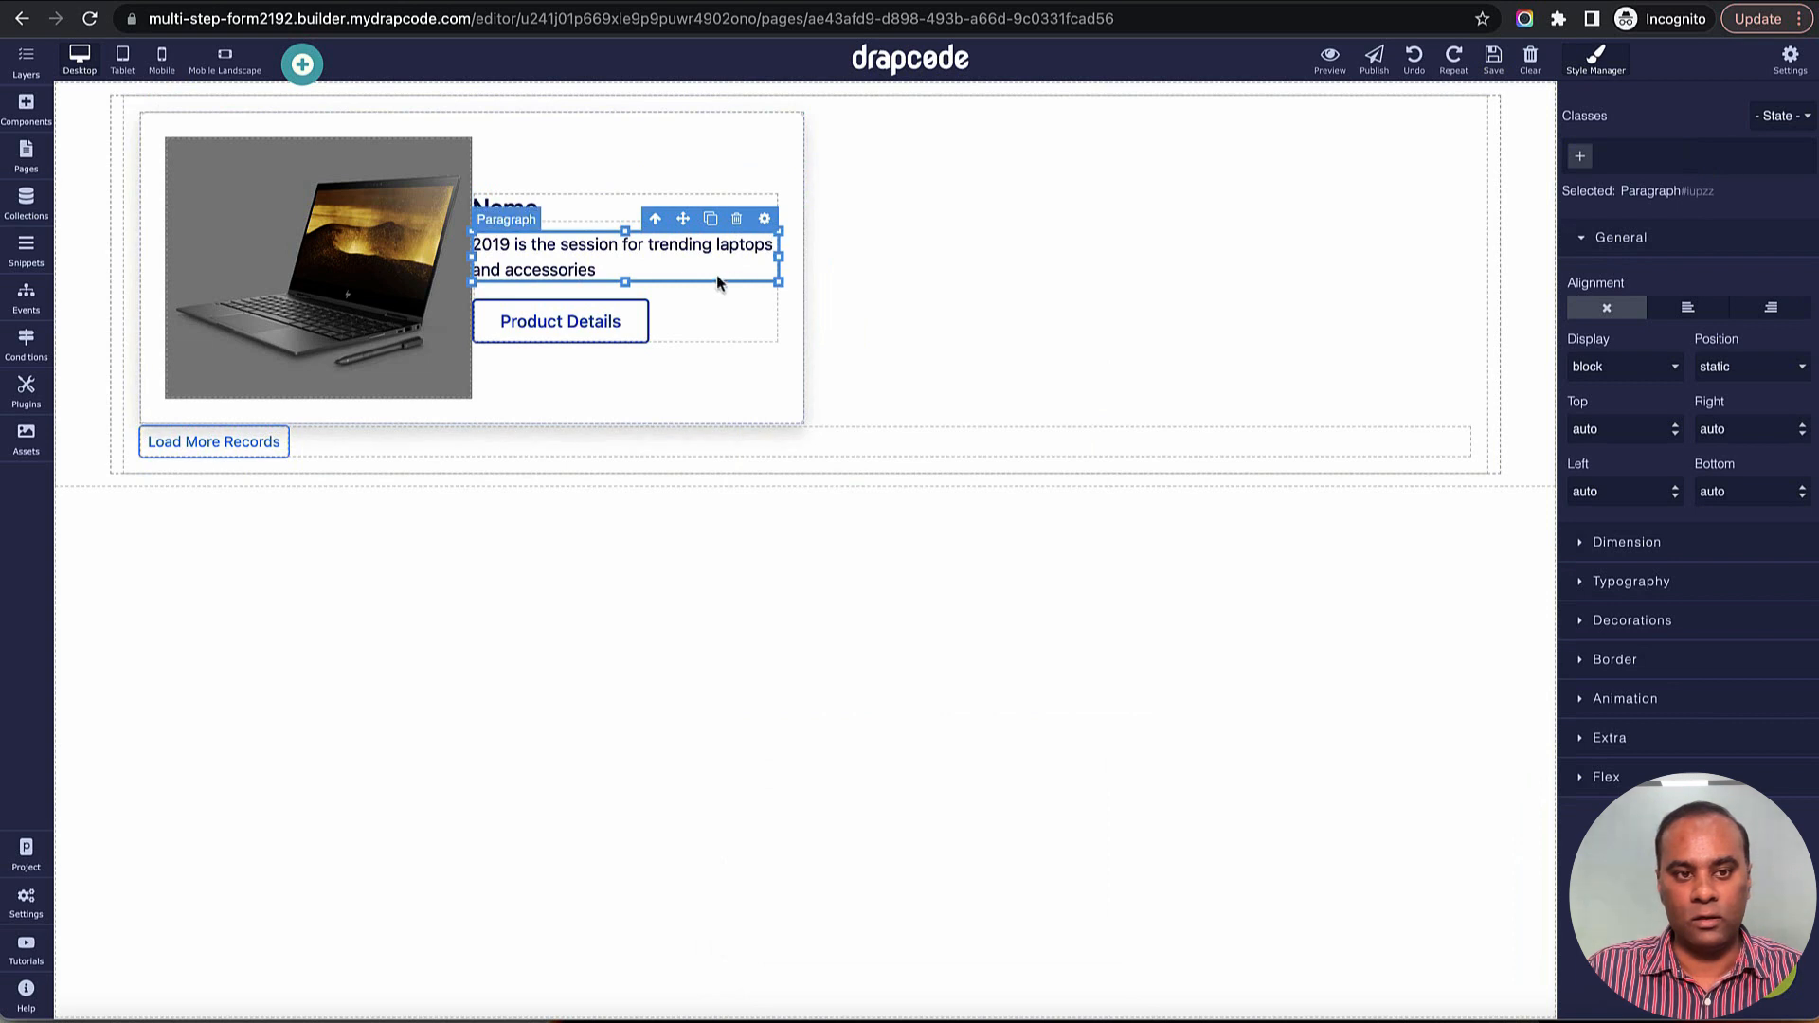
click(435, 249)
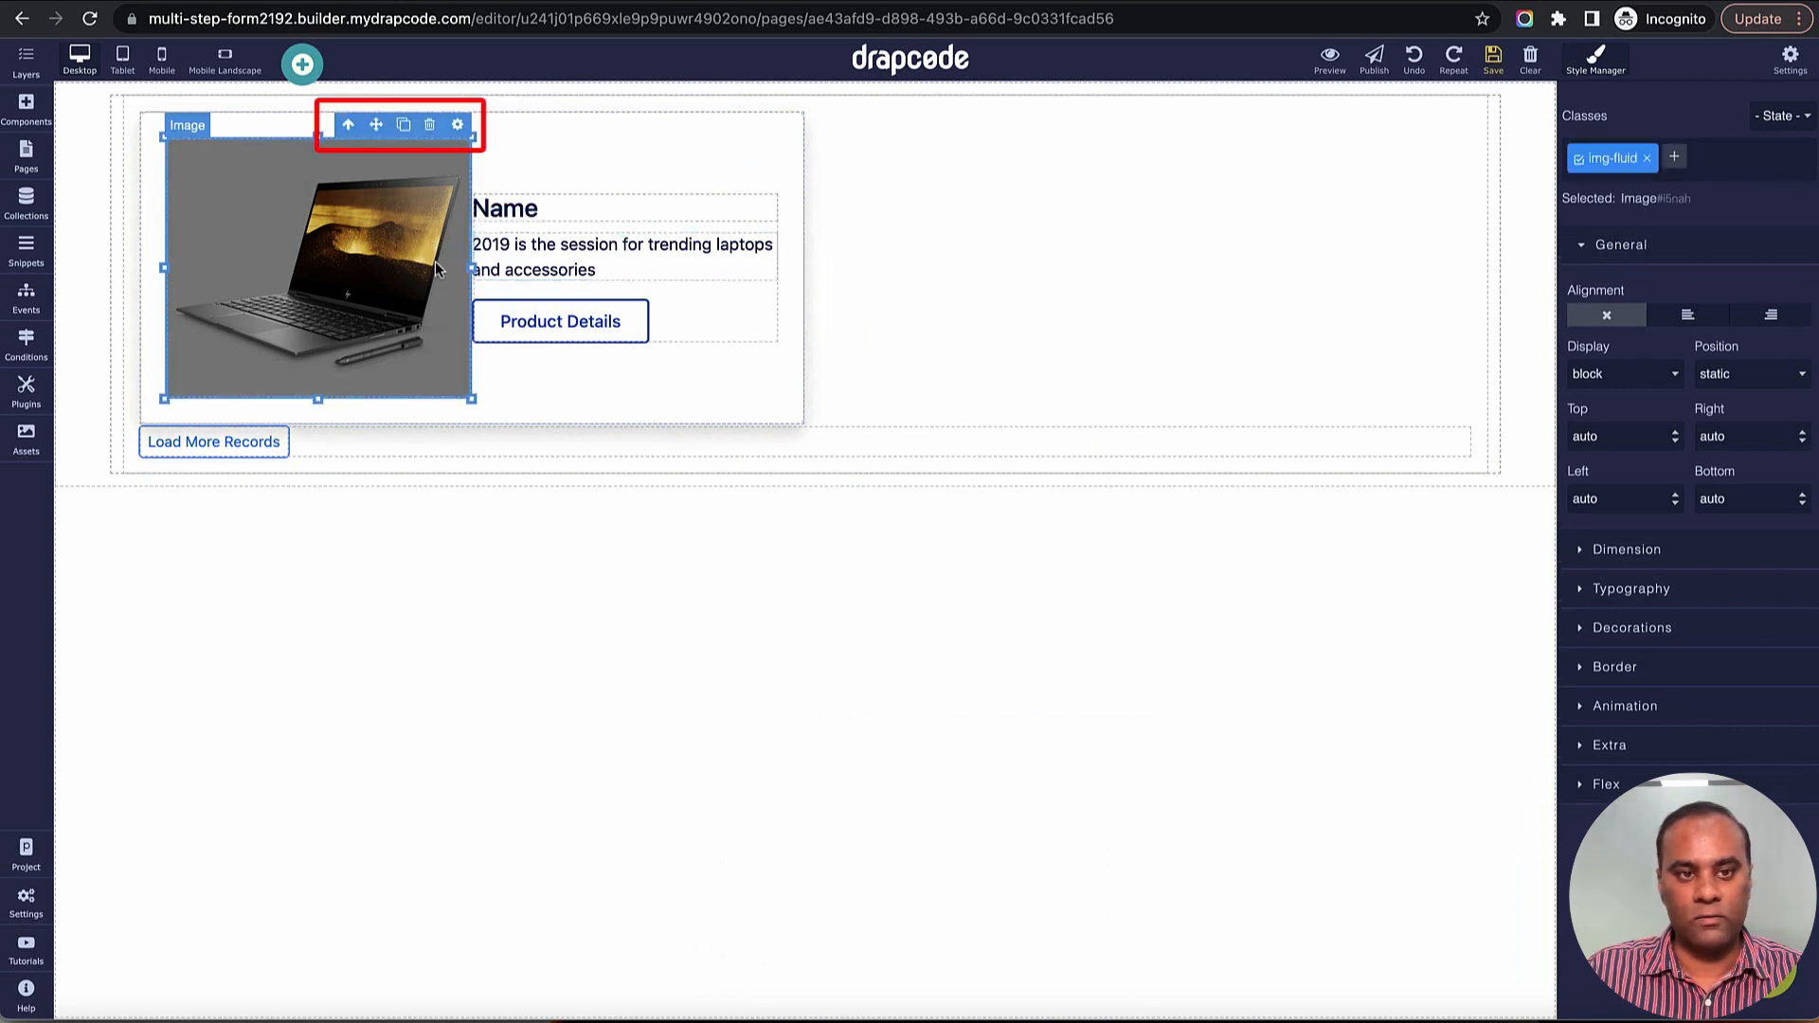
click(457, 126)
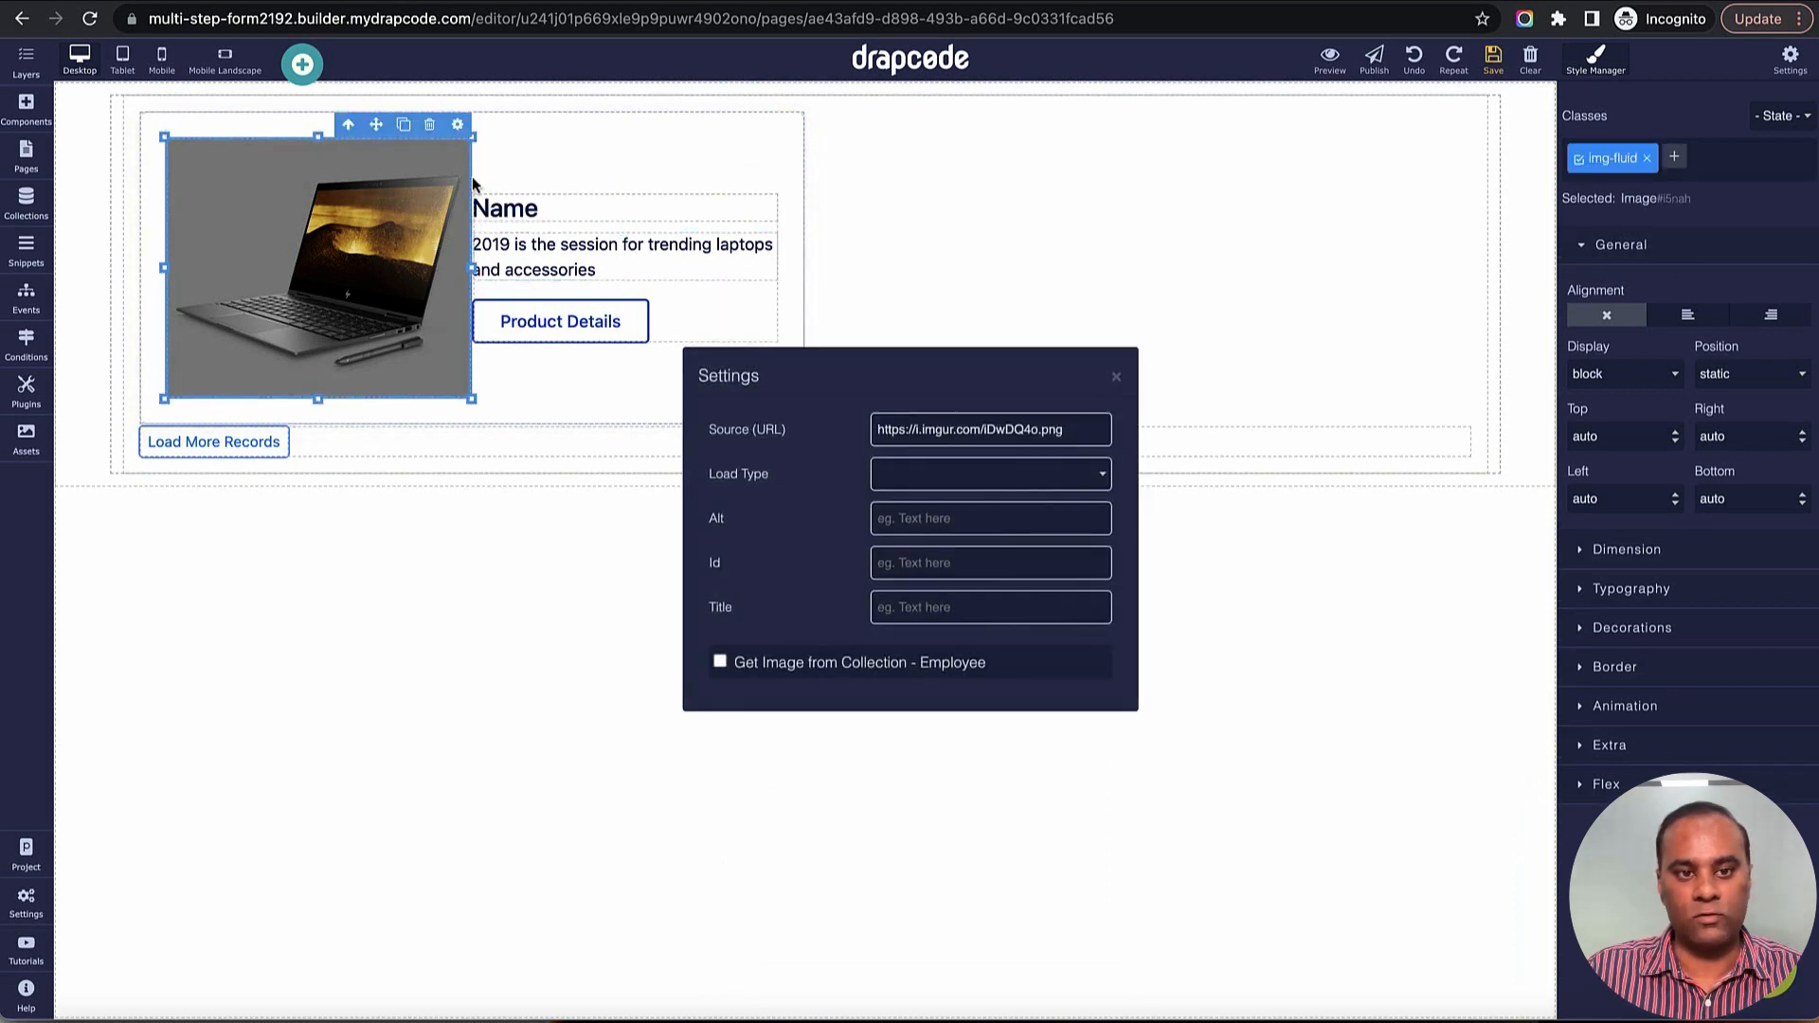
click(718, 663)
click(855, 687)
click(855, 725)
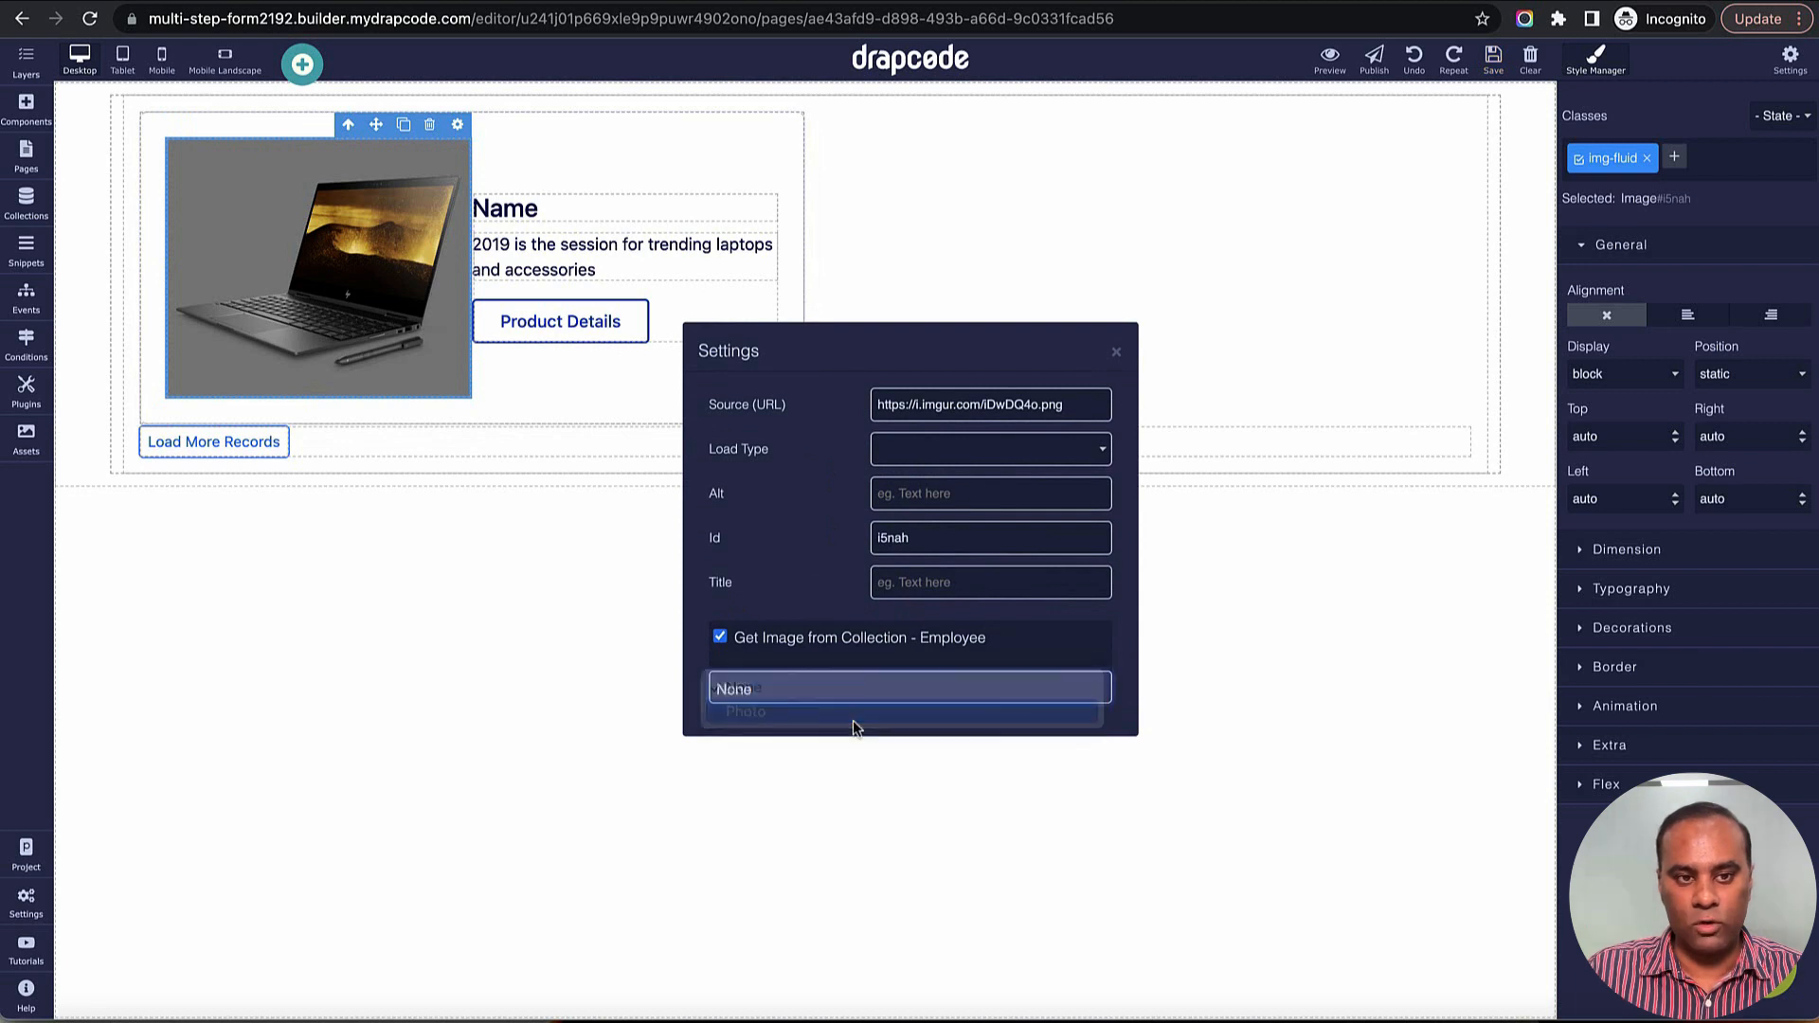
click(1116, 352)
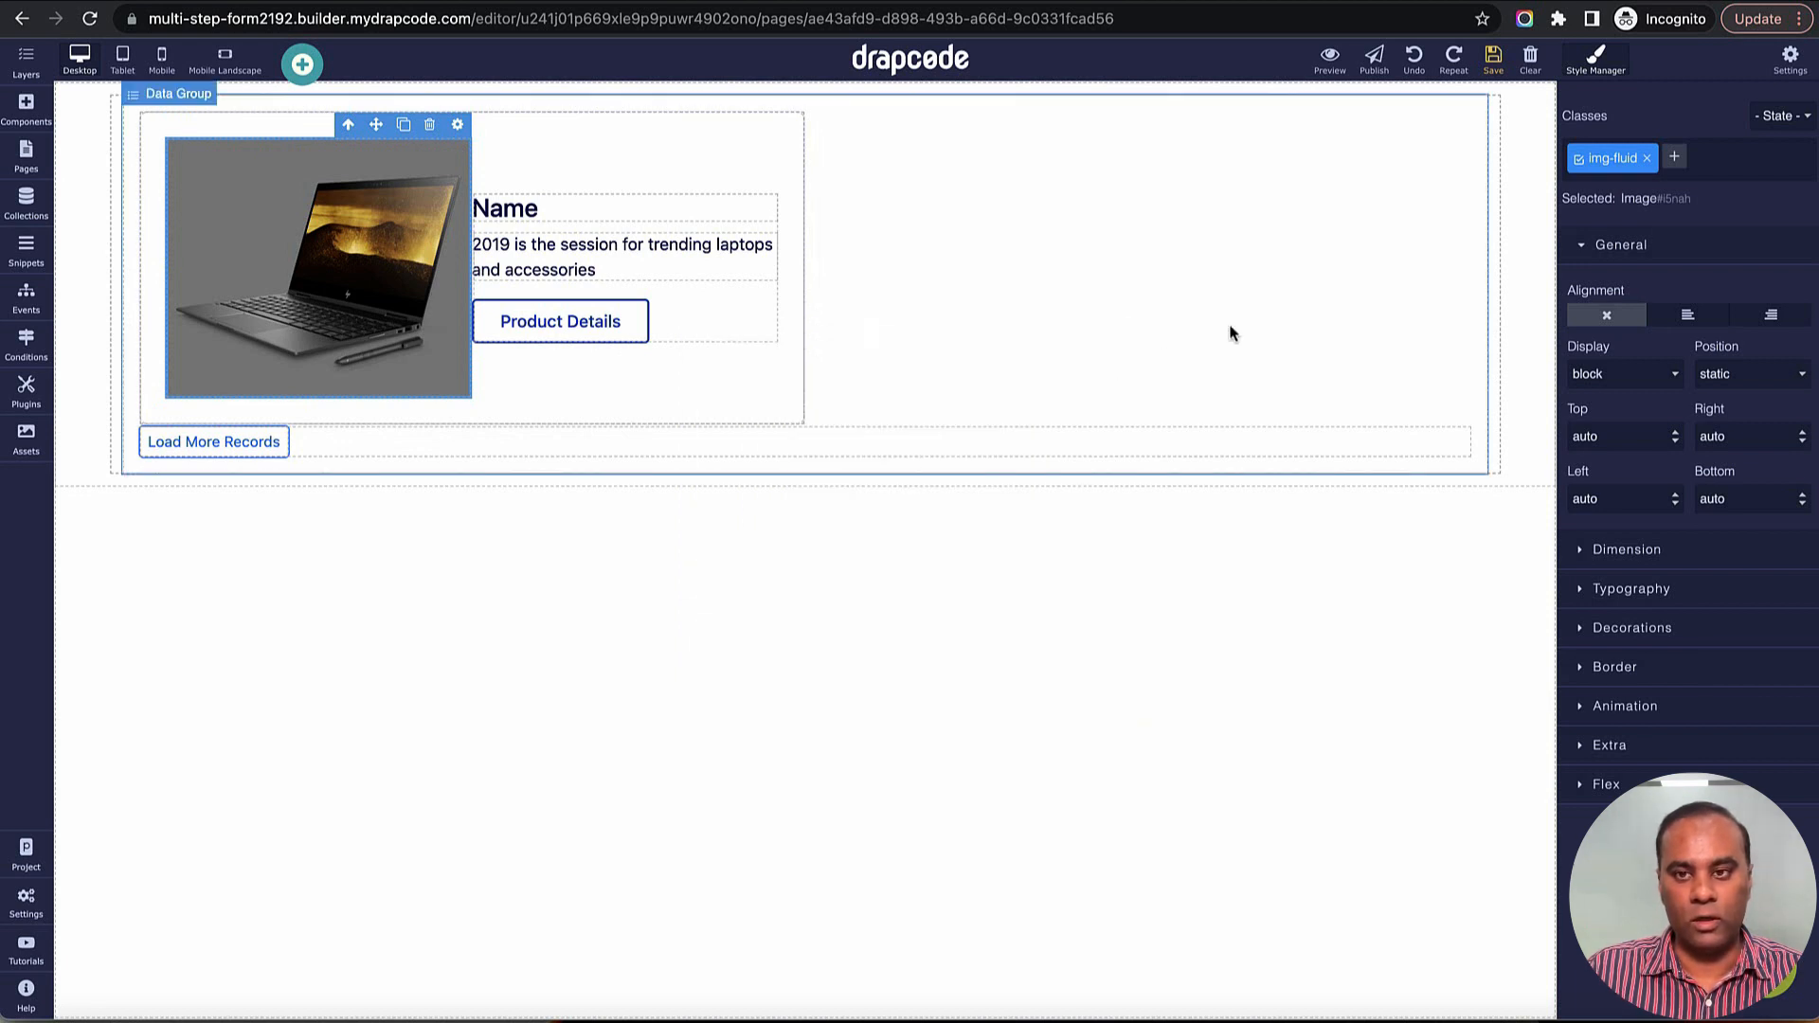
Step: Refresh the page preview and check the names, photos and column arrangement of the employee cards
click(731, 404)
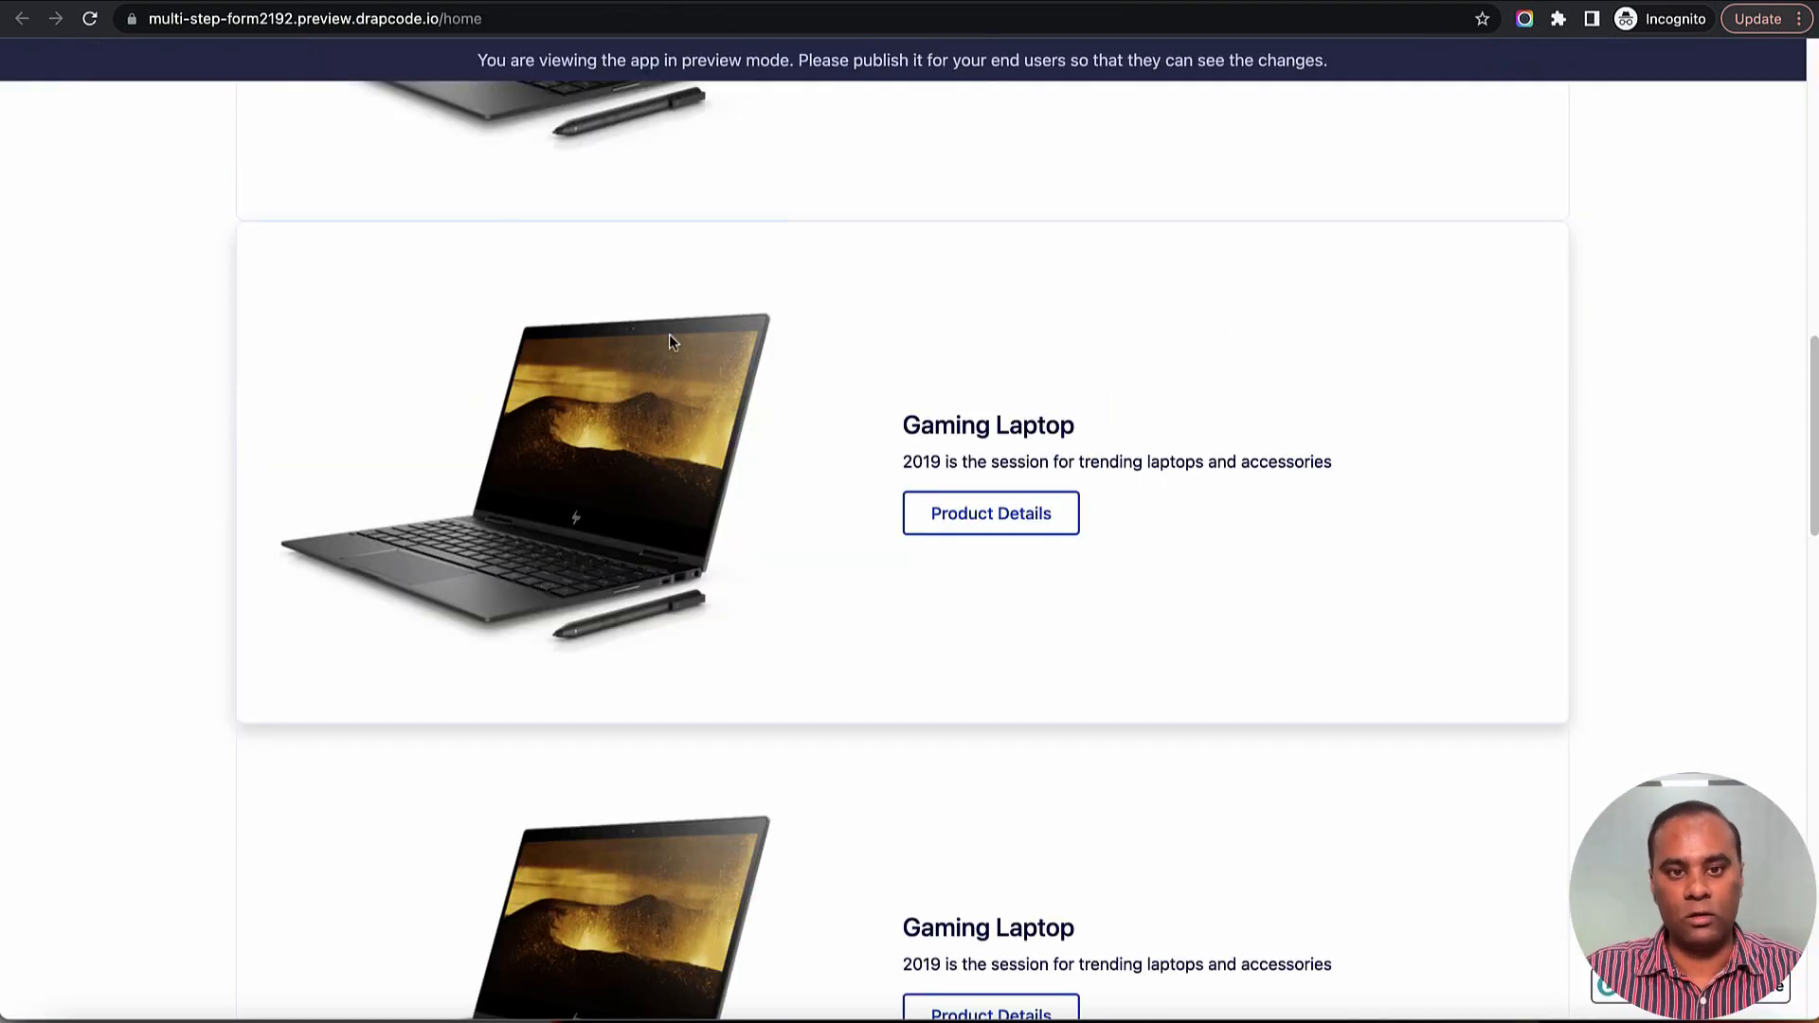
click(90, 19)
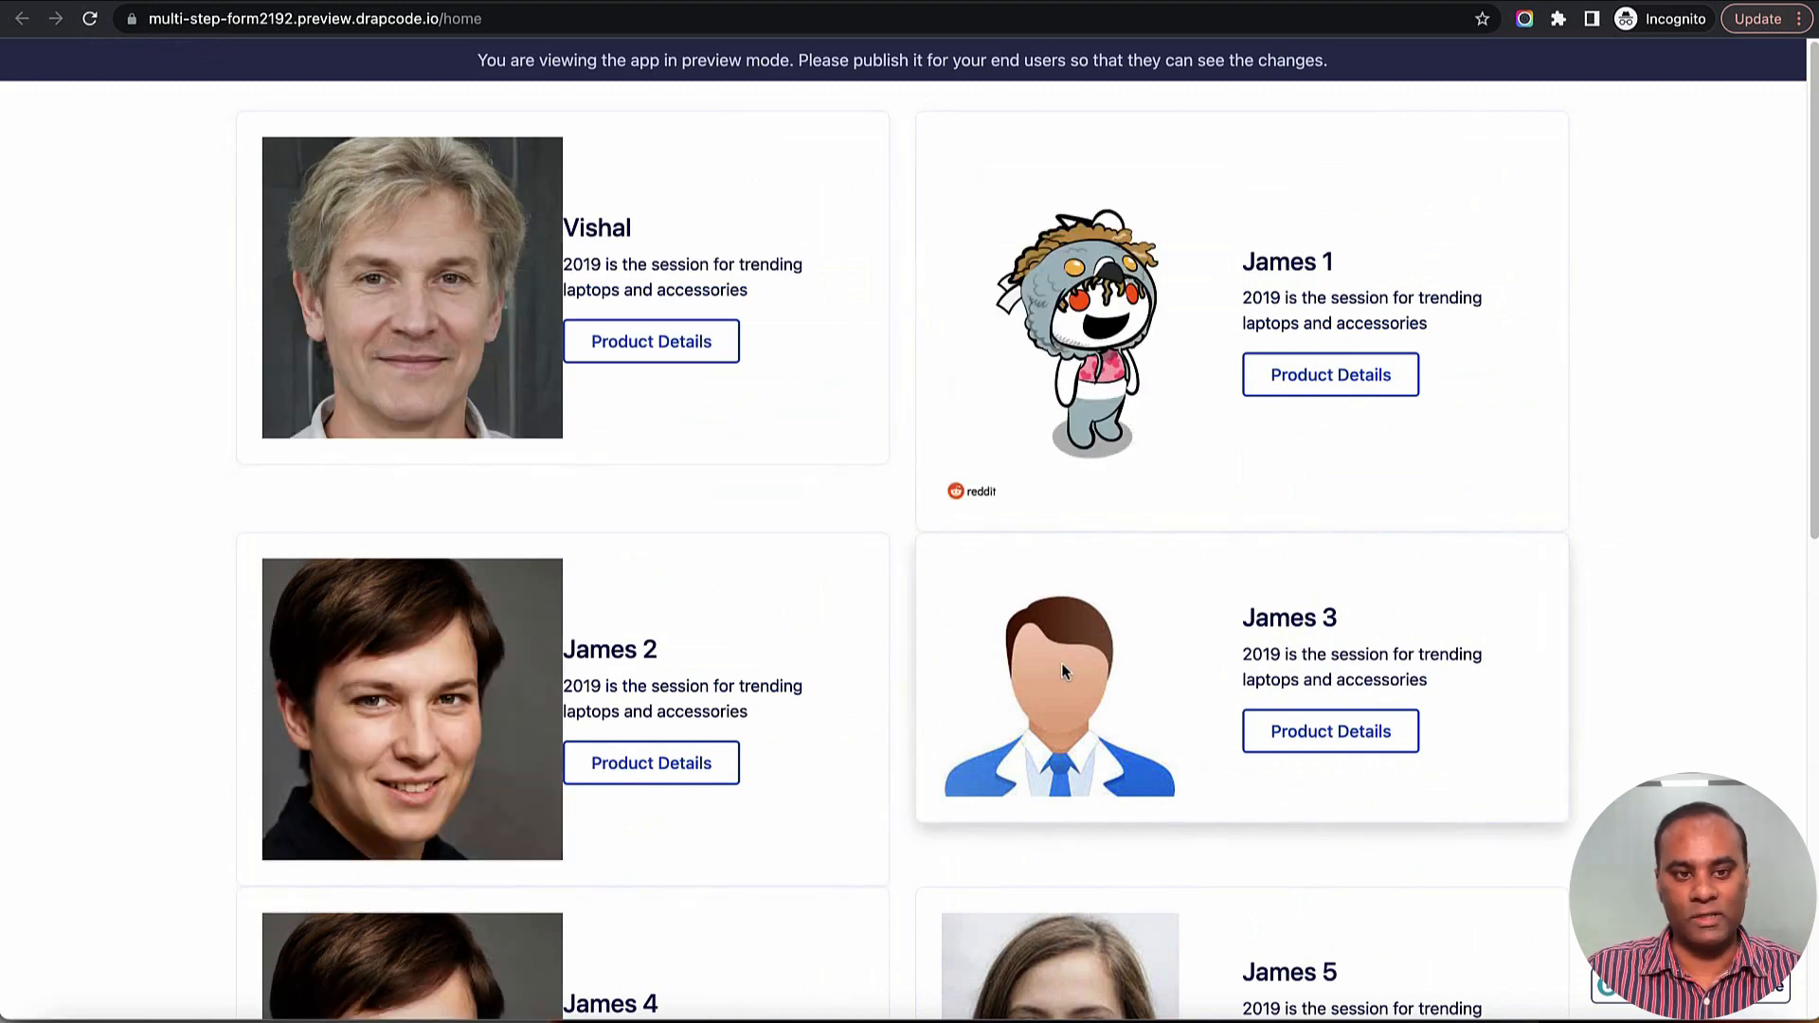
scroll(1061, 663, down, 3)
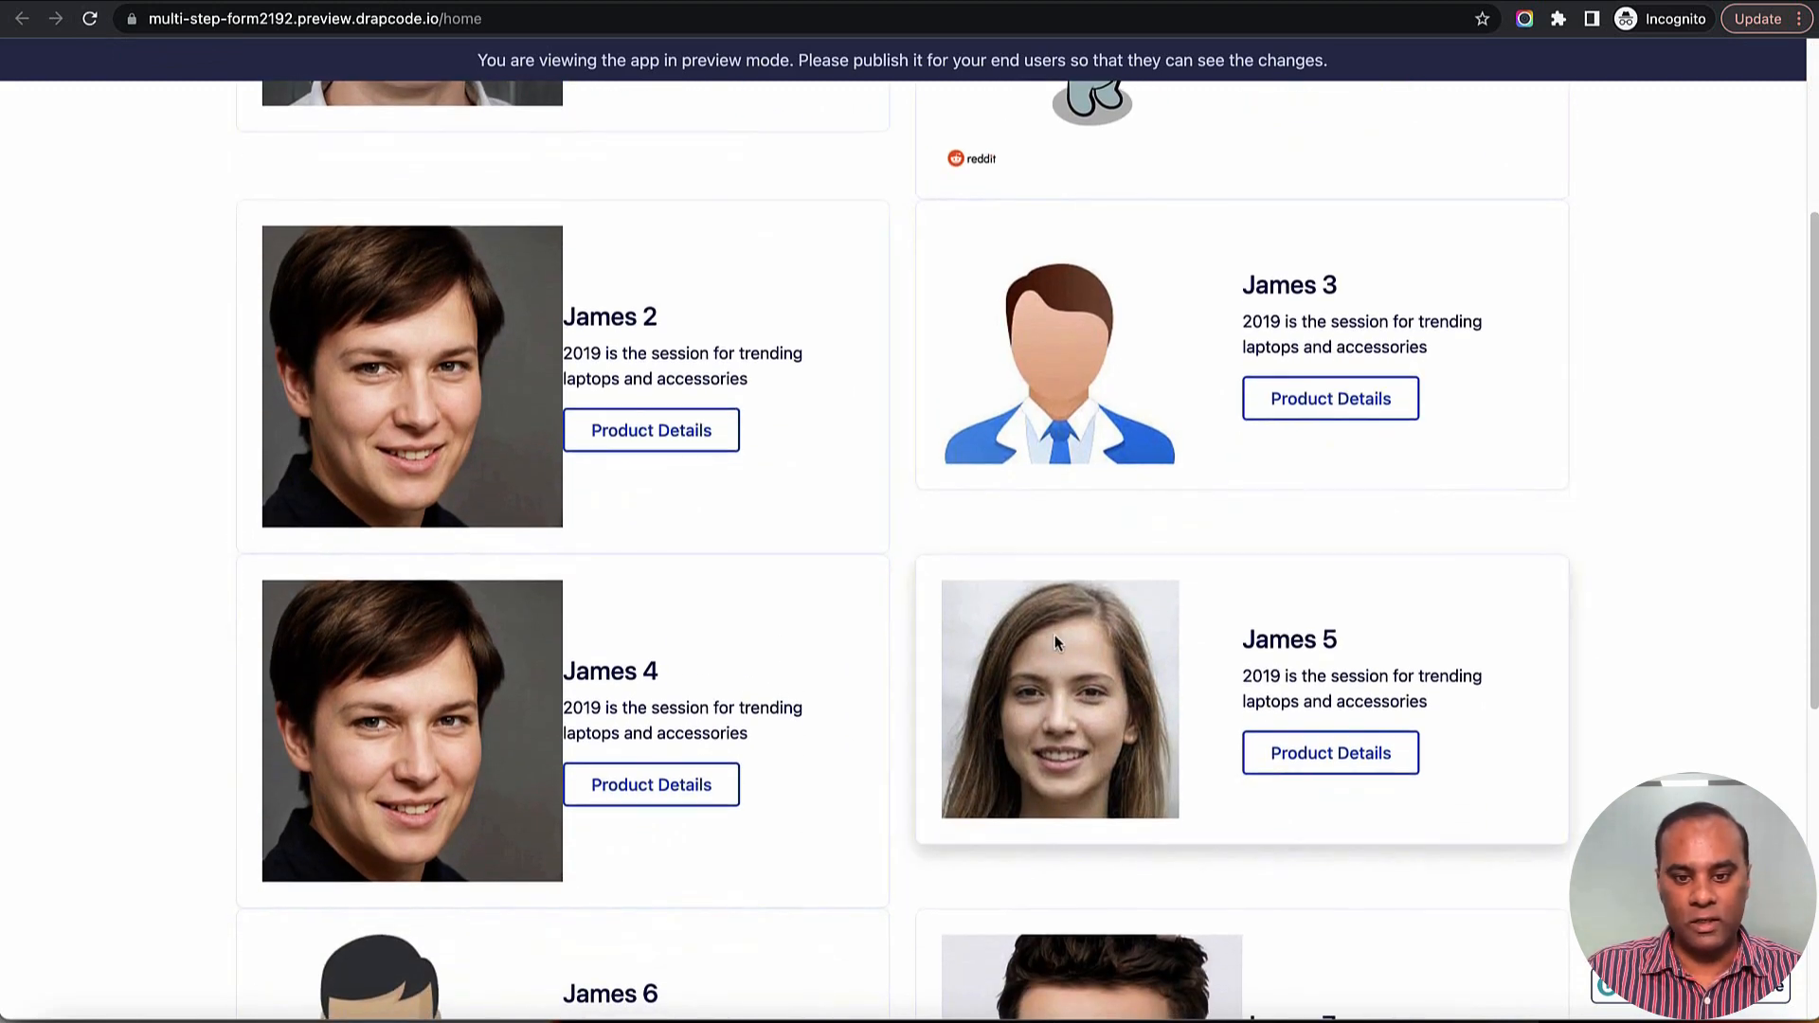
scroll(1055, 635, down, 2)
scroll(917, 709, down, 3)
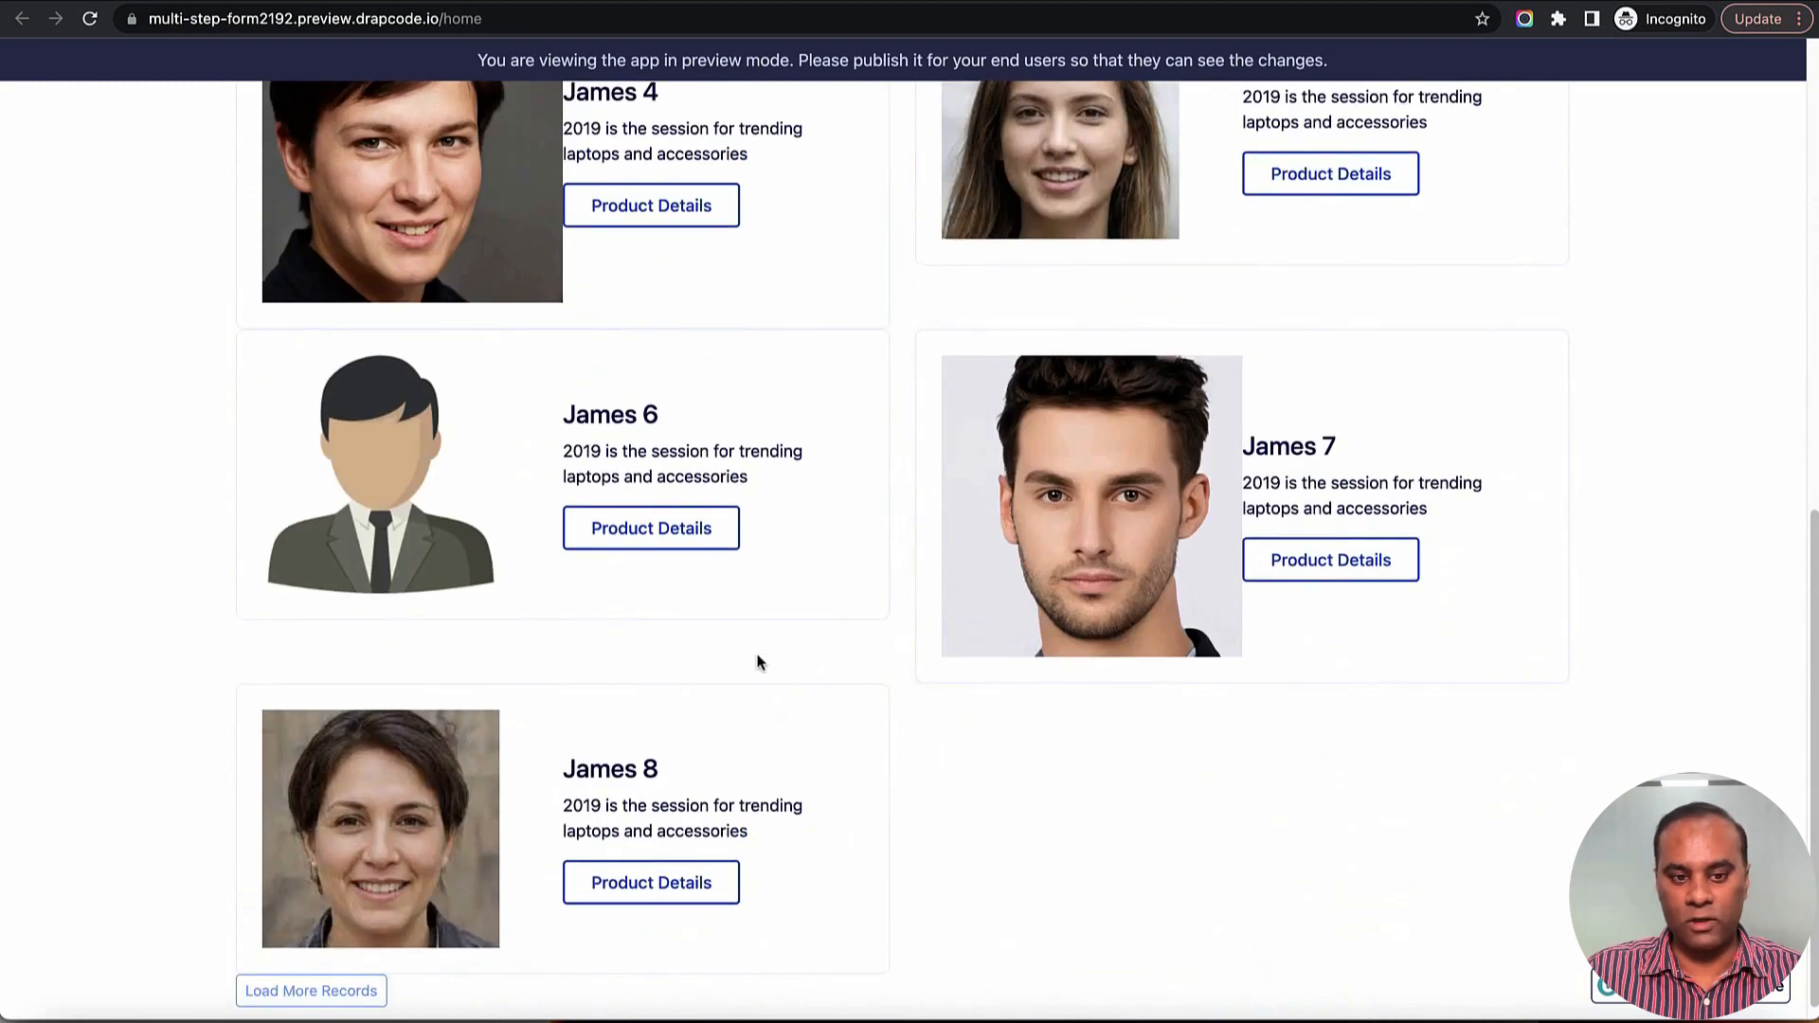
scroll(758, 661, up, 8)
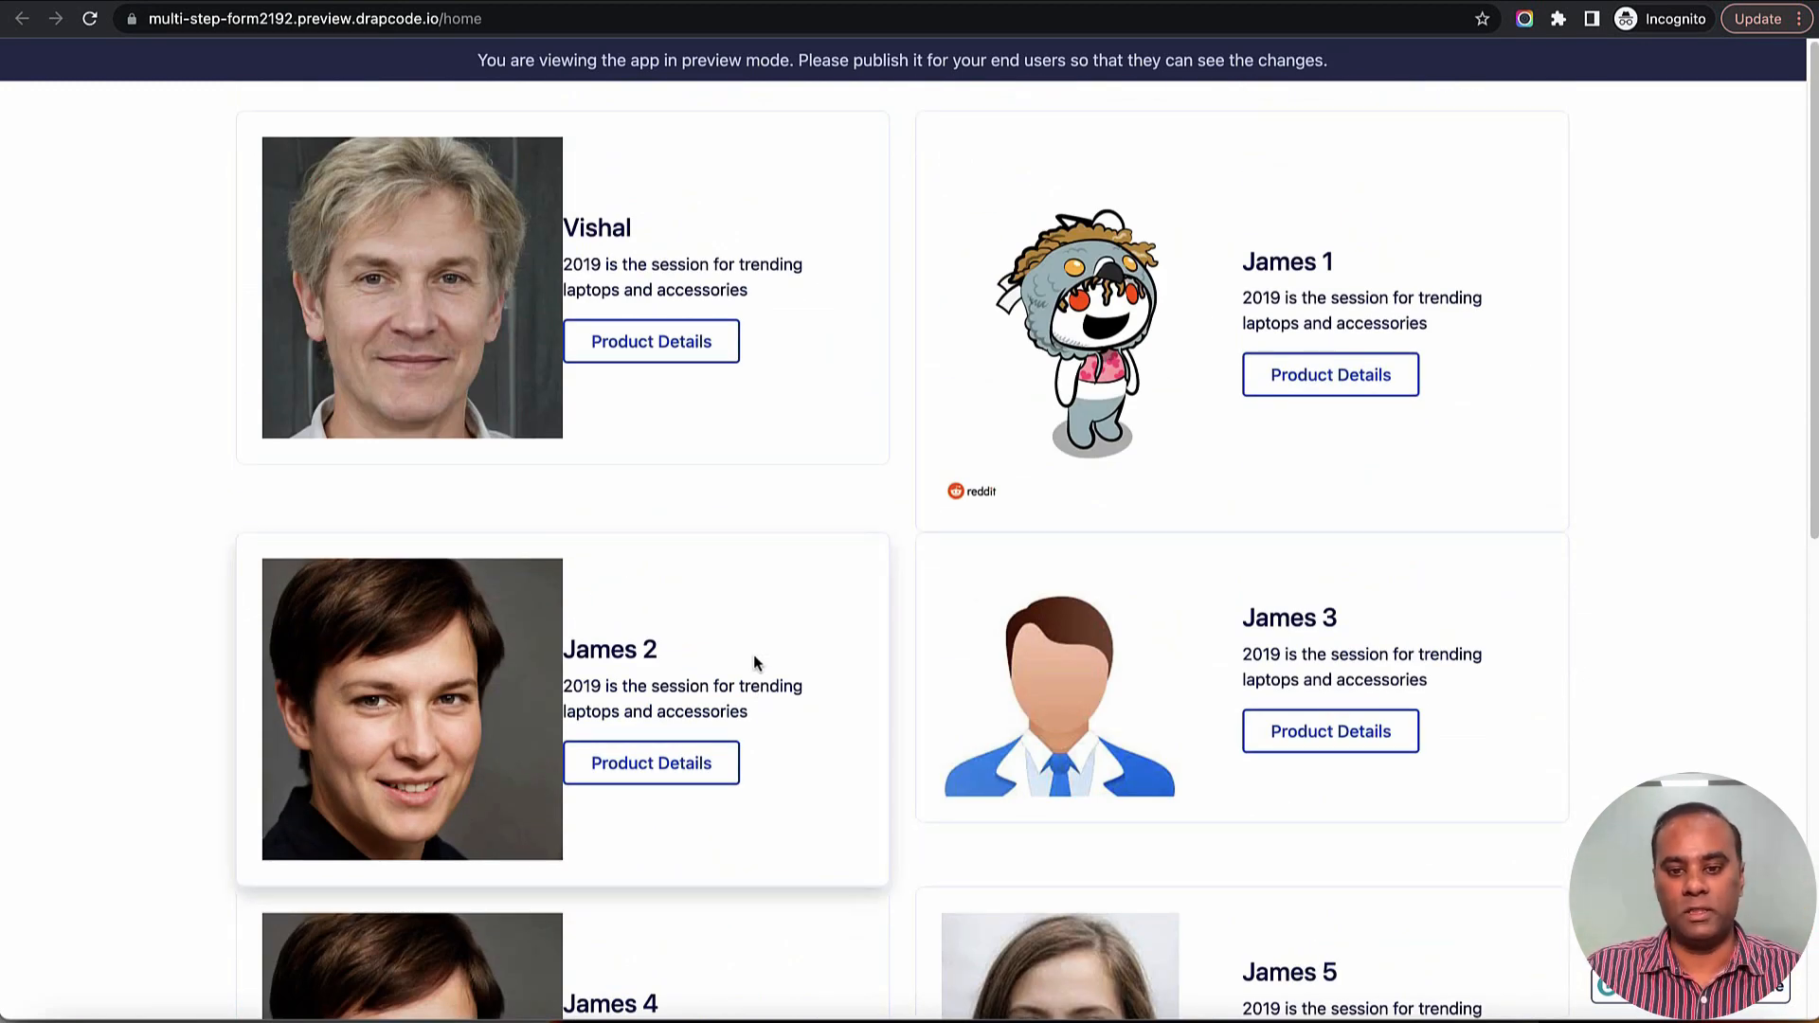
scroll(754, 662, down, 6)
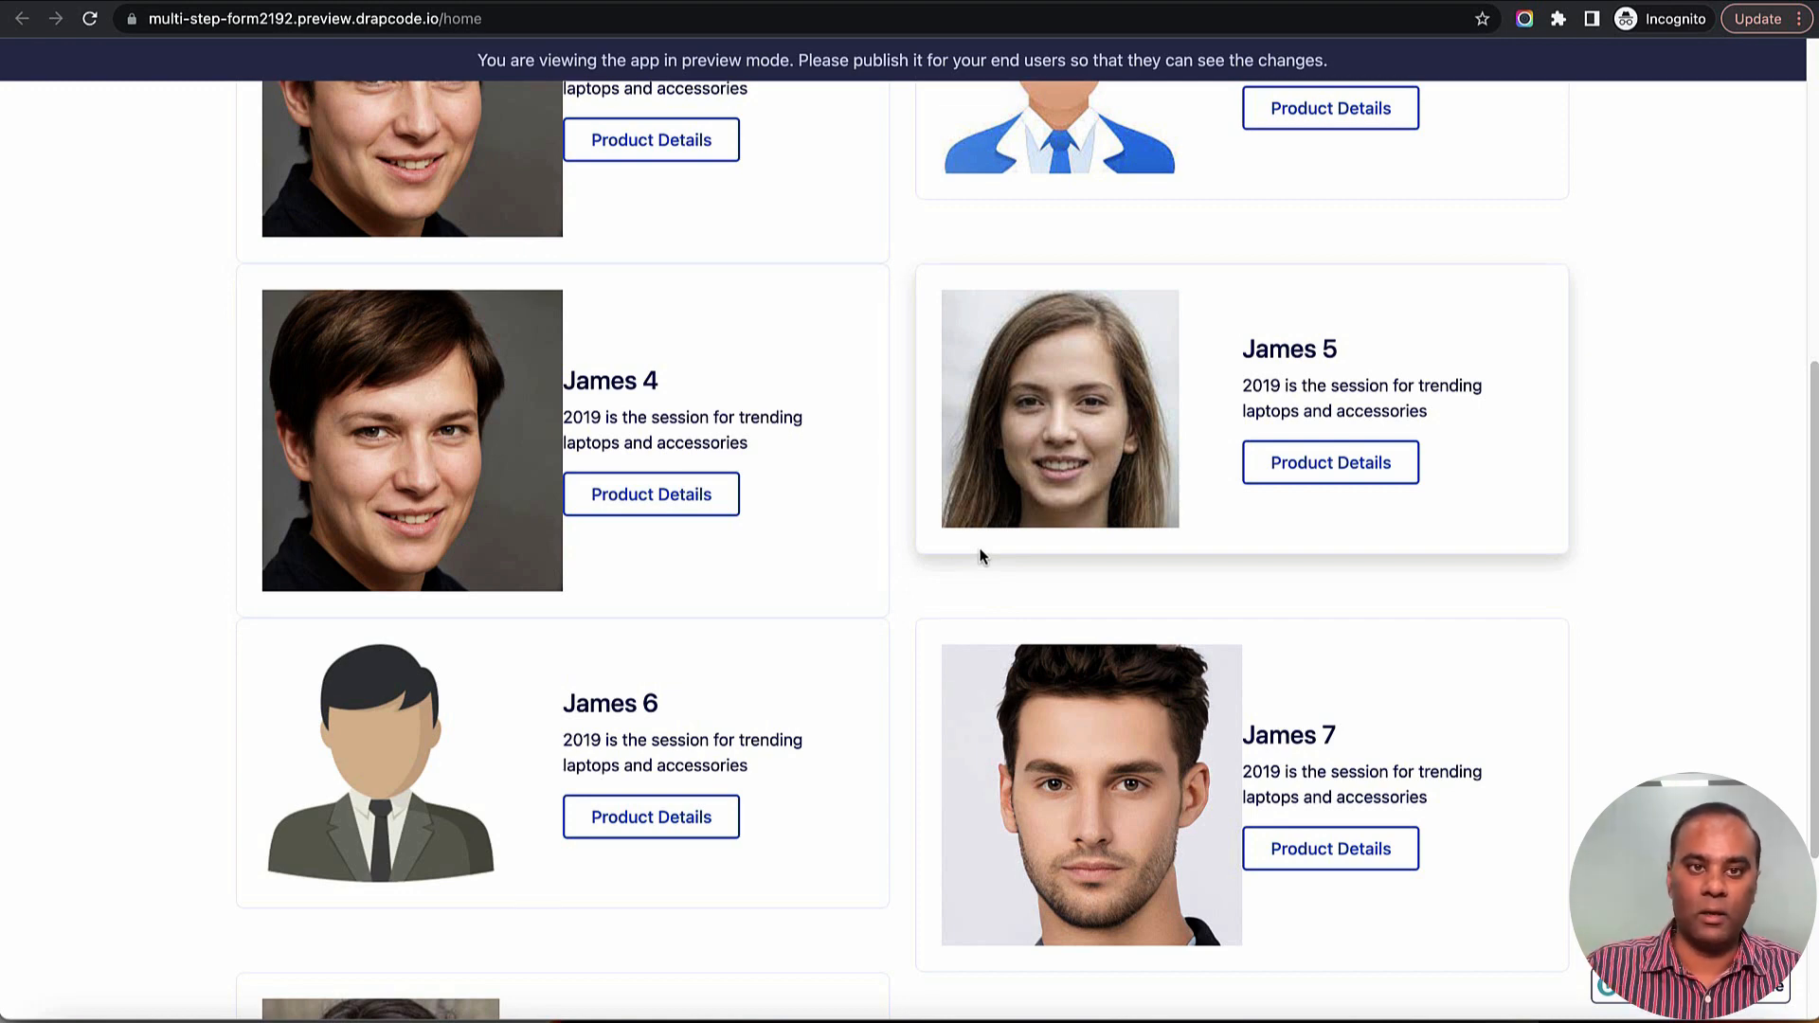
Step: Set the height of the card's laptop image to 200 px with its width on auto, and save the page
key(ctrl+shift+Tab)
click(442, 384)
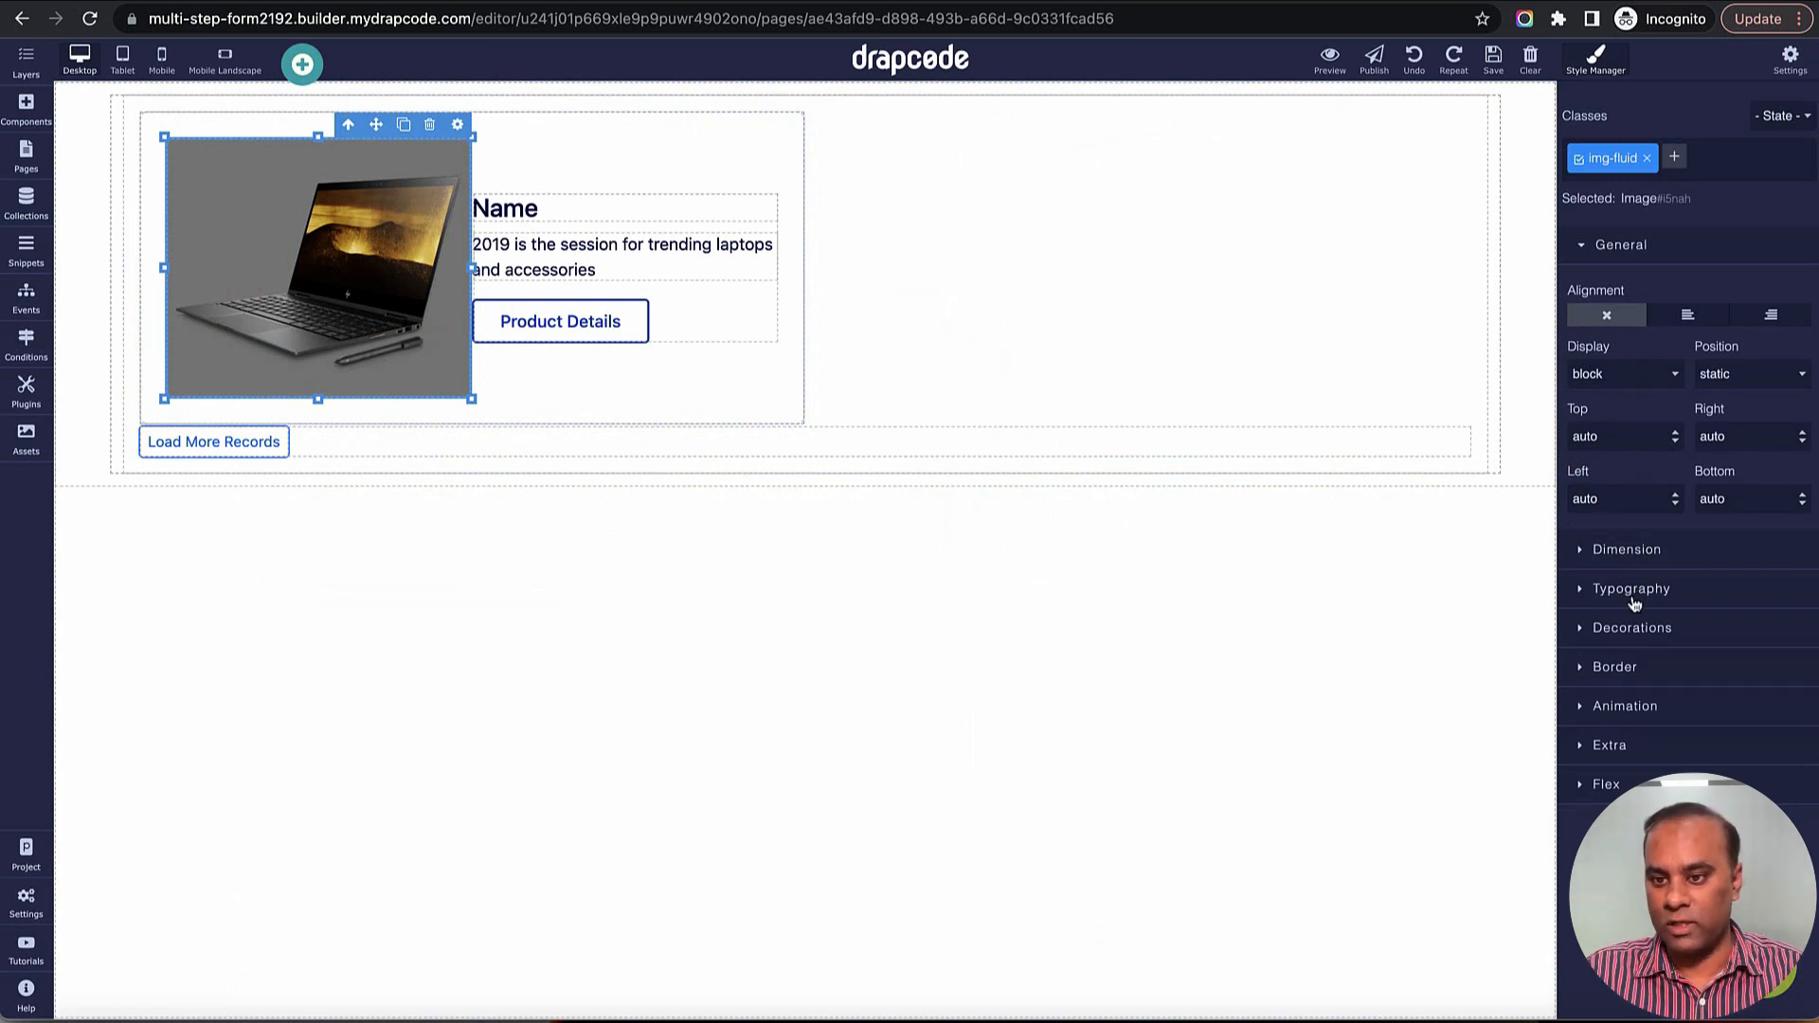
click(1627, 551)
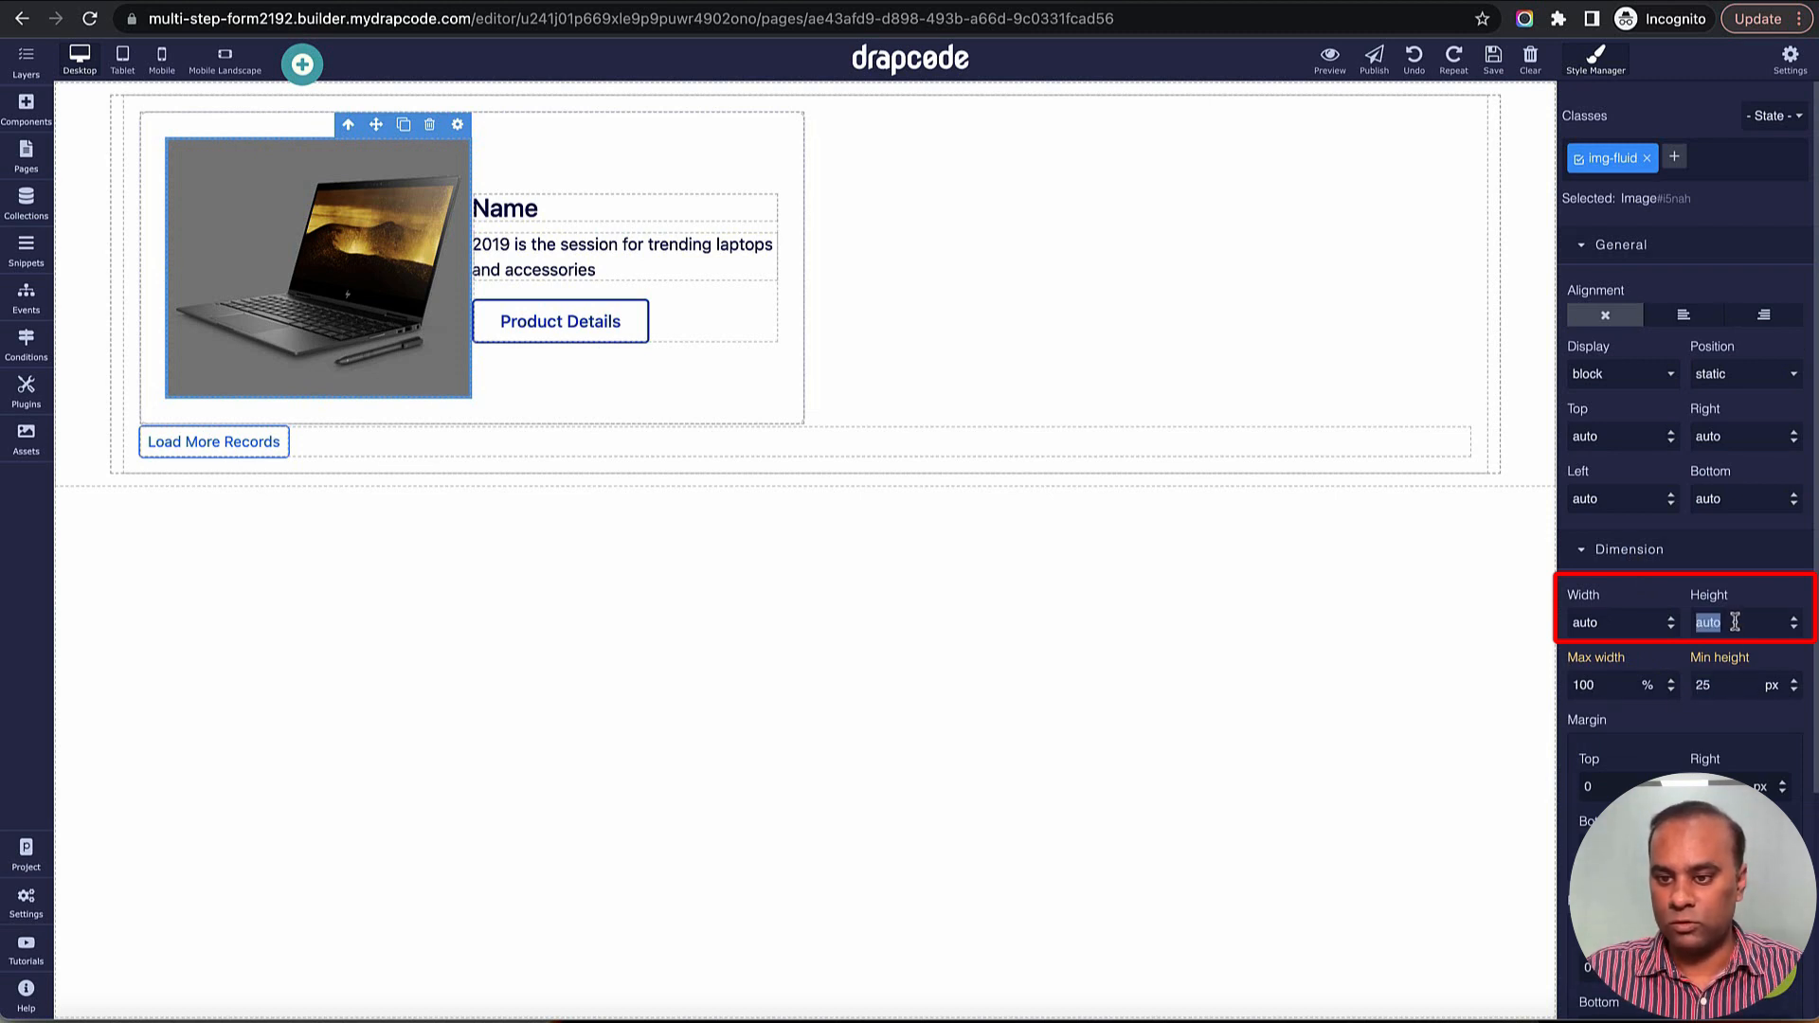
double_click(1626, 625)
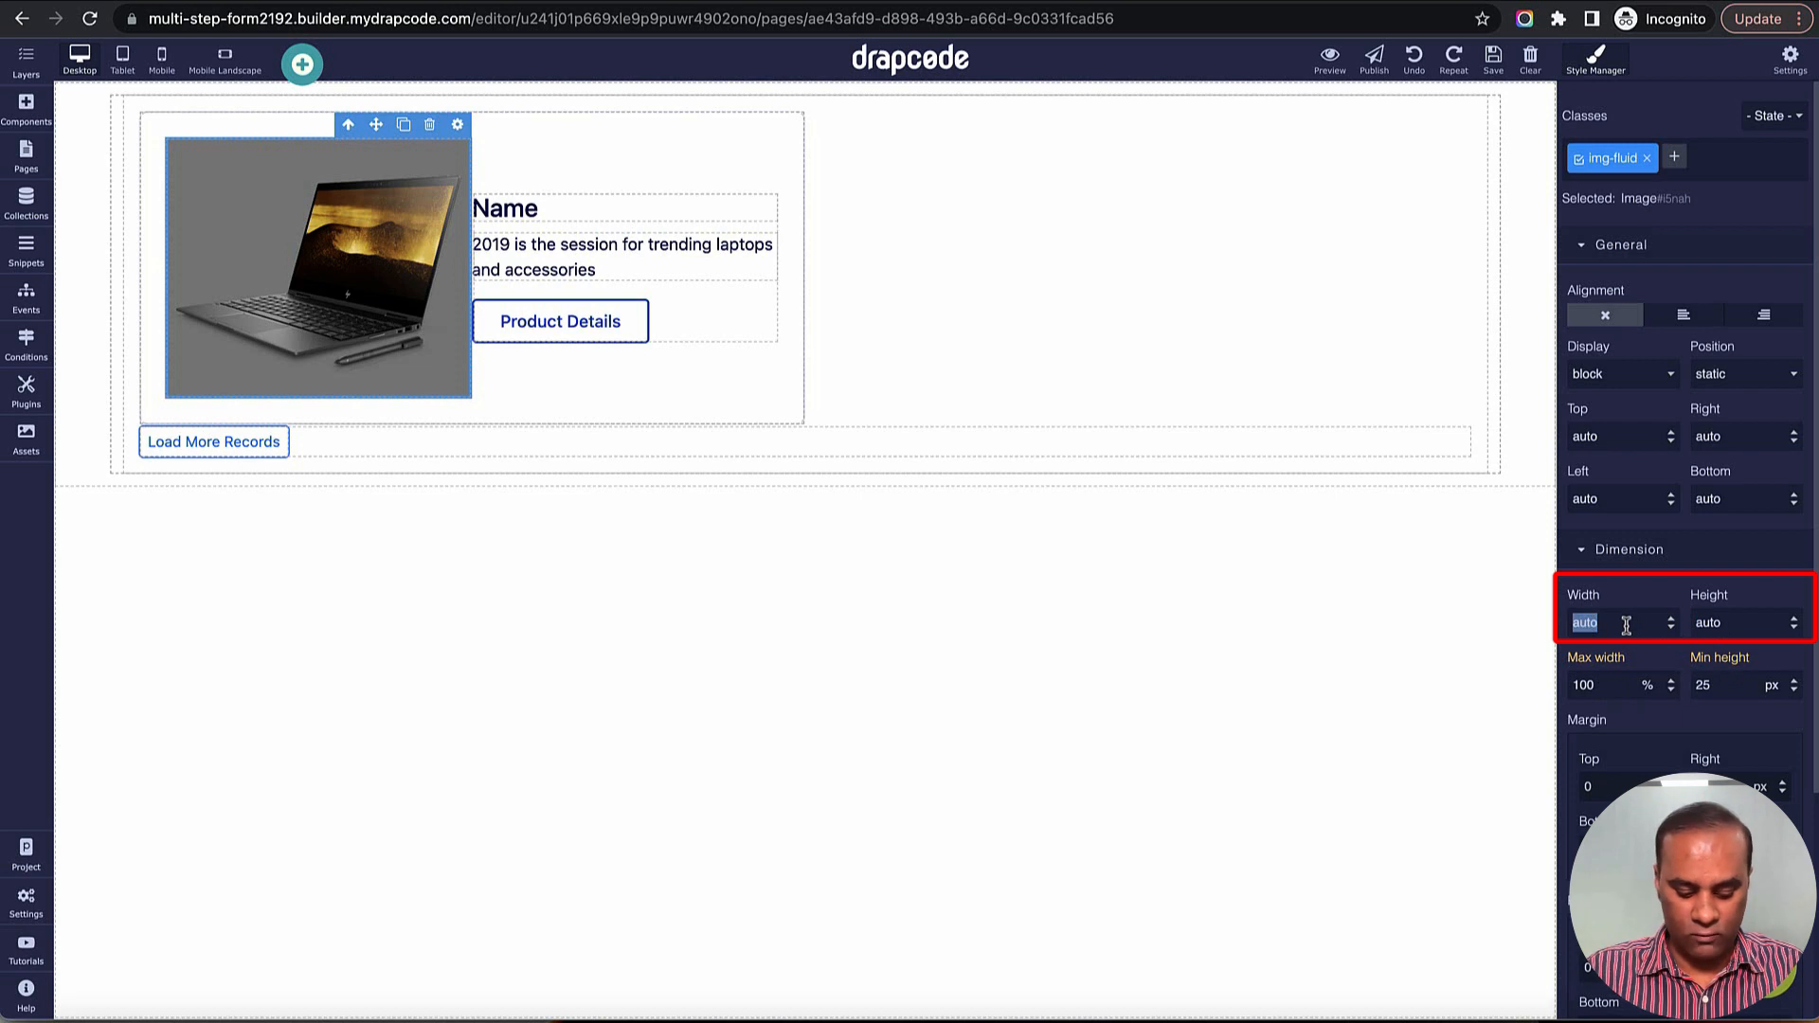
key(Return)
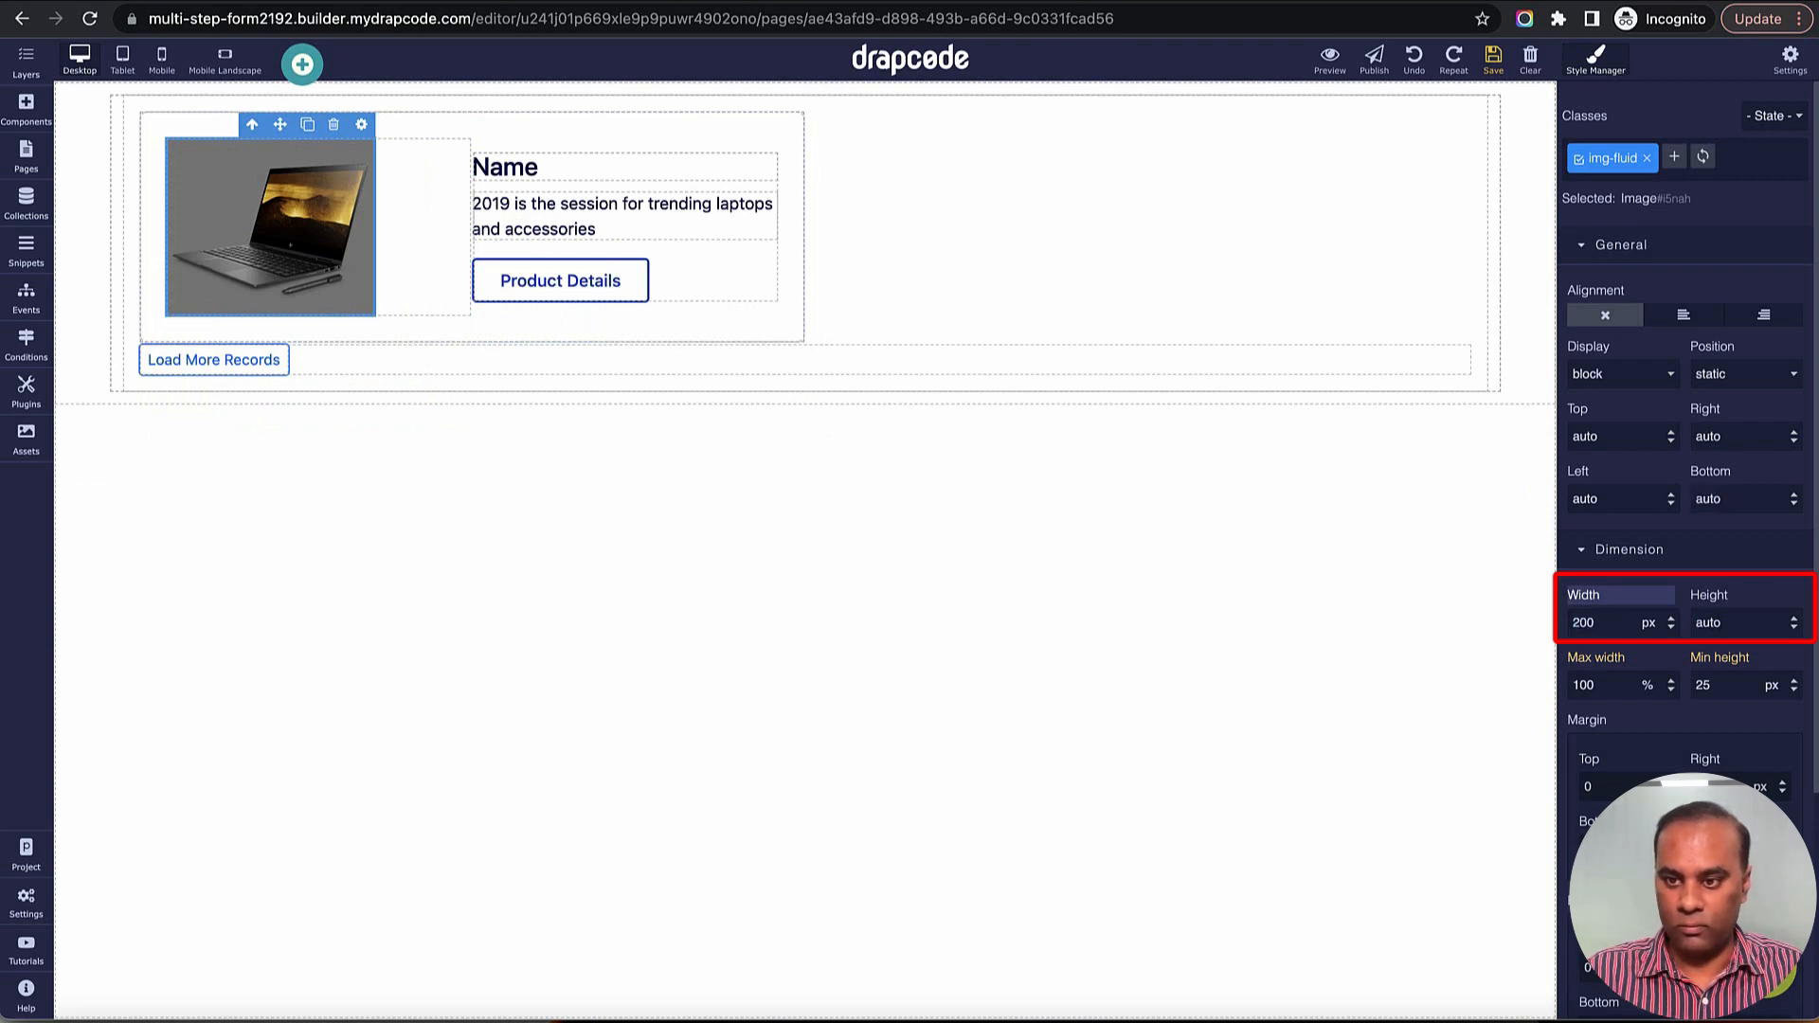
key(Tab)
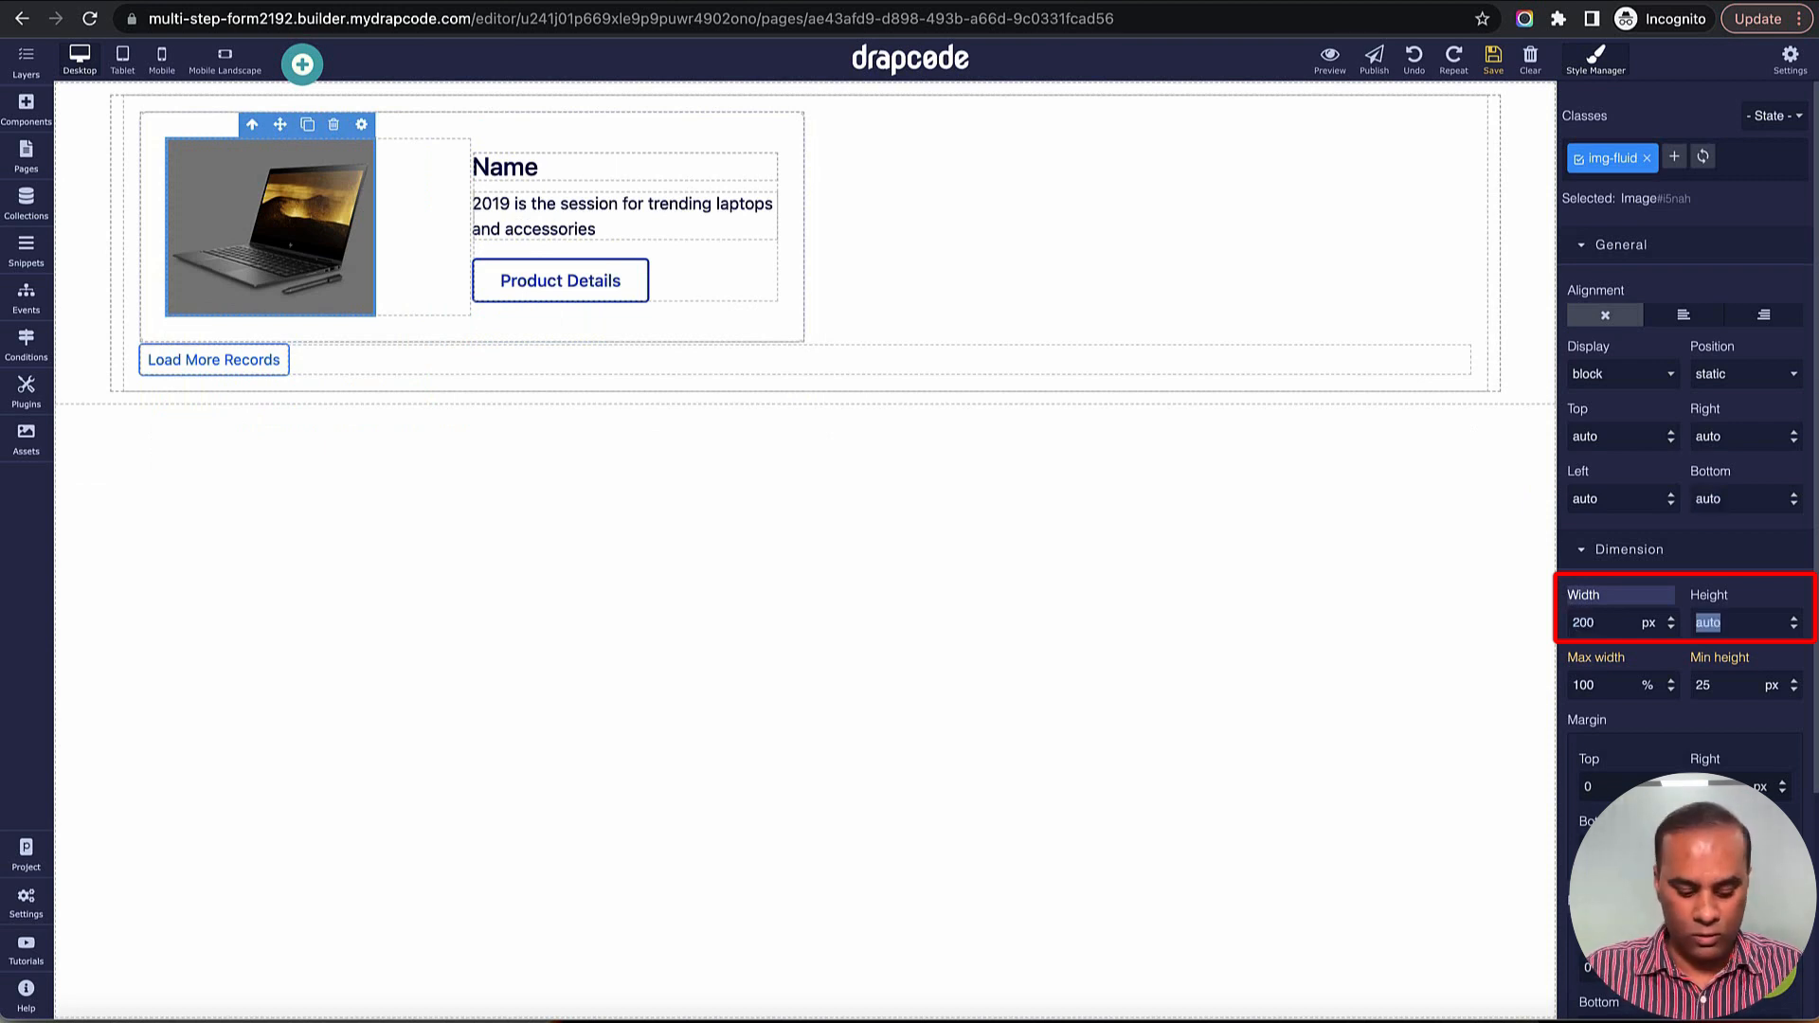
double_click(1601, 625)
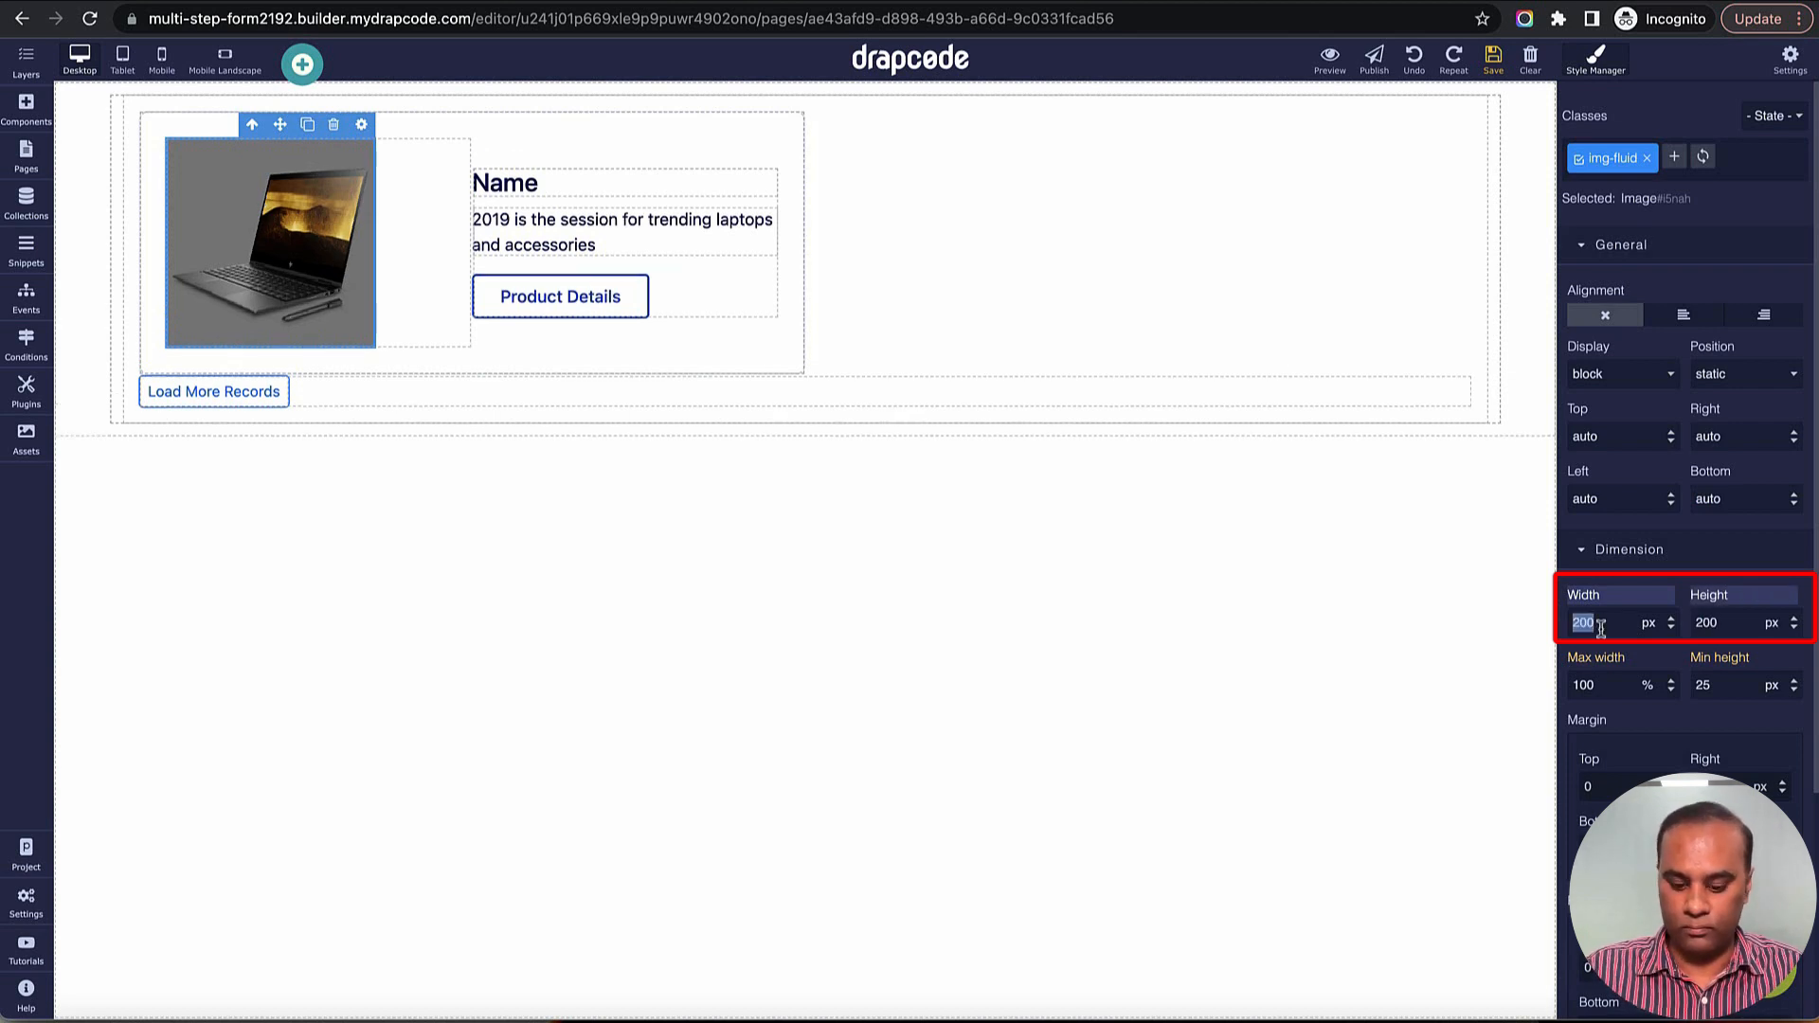
key(Return)
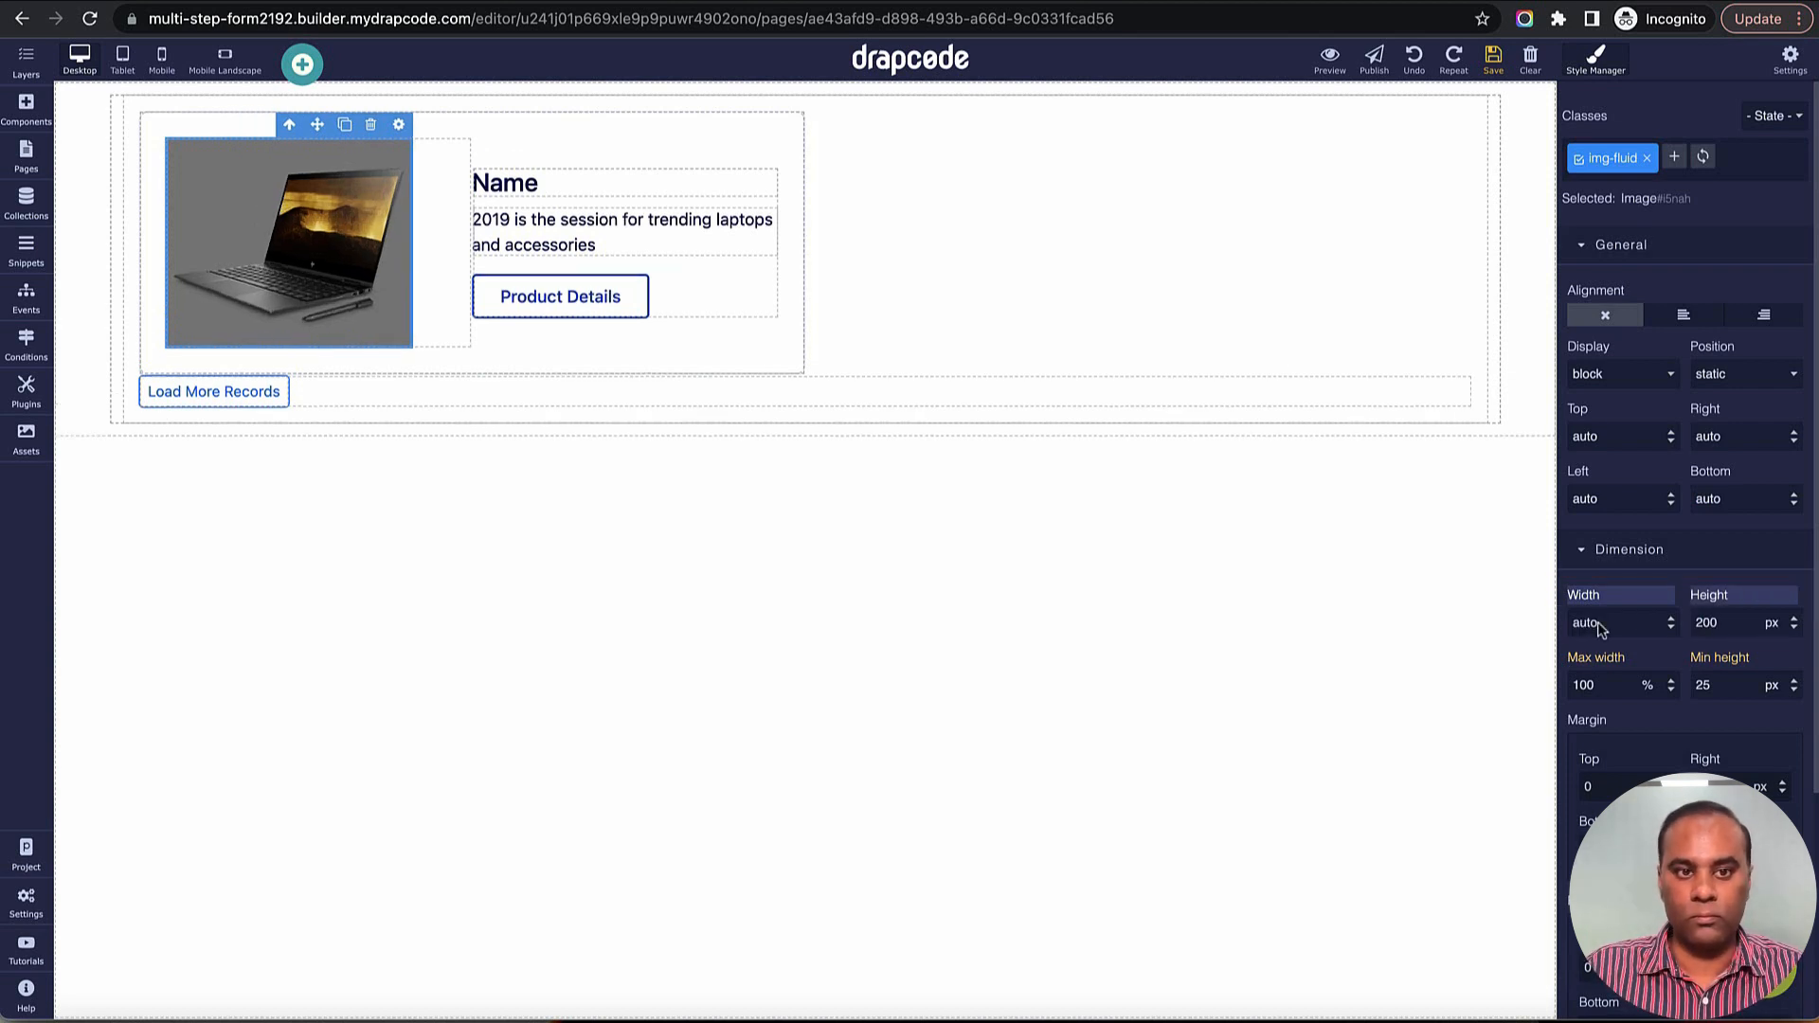
click(1494, 59)
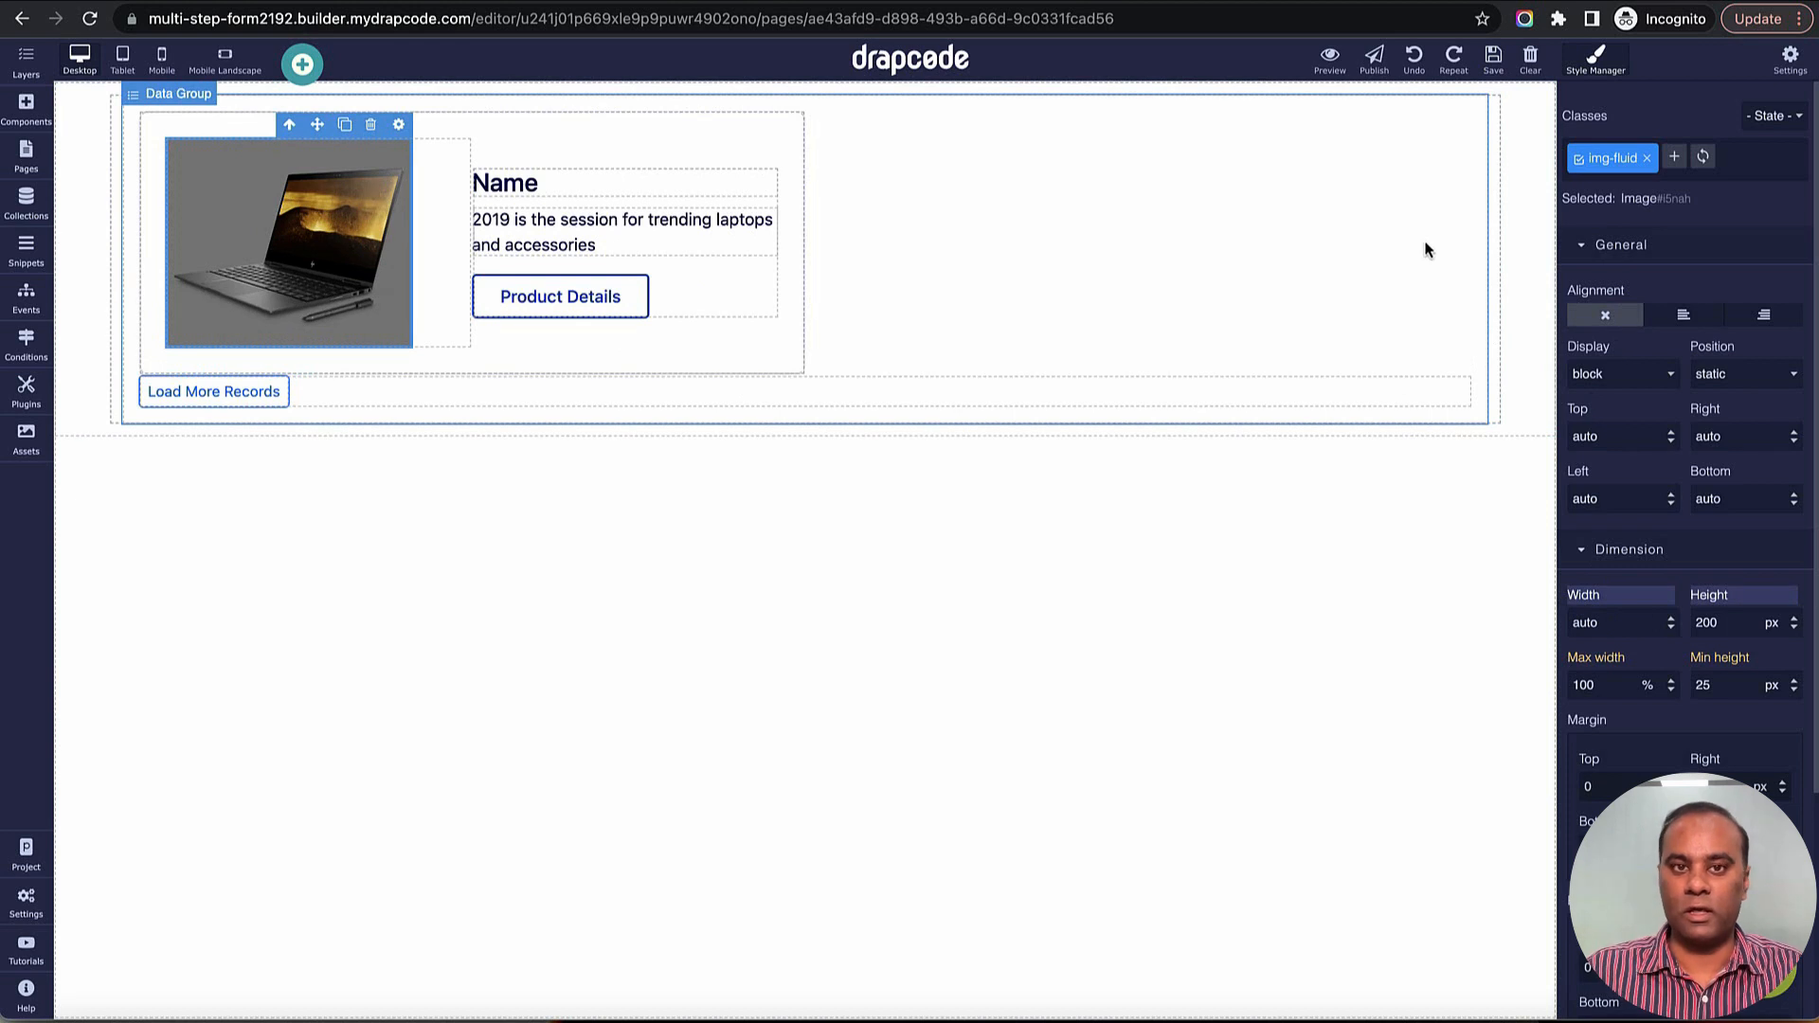
Step: Select the Card element that encloses the Card Body and check its place in the layer hierarchy
click(775, 366)
scroll(1743, 724, down, 5)
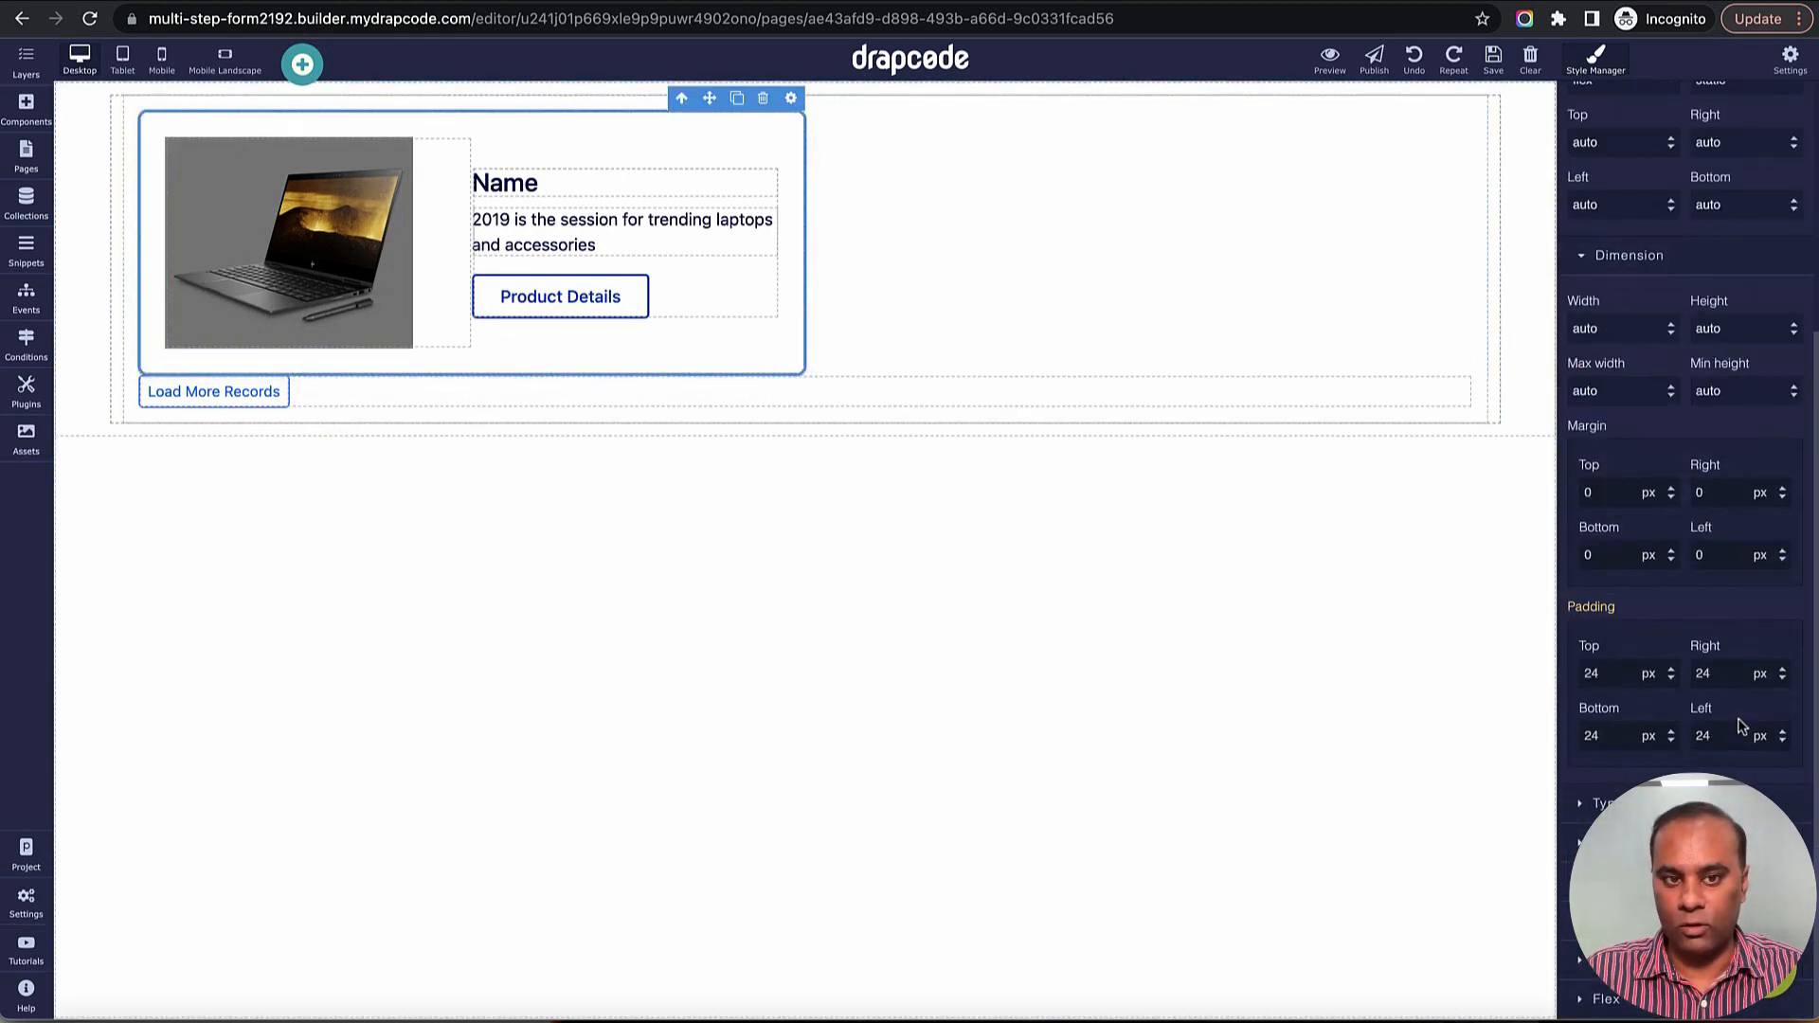
click(682, 99)
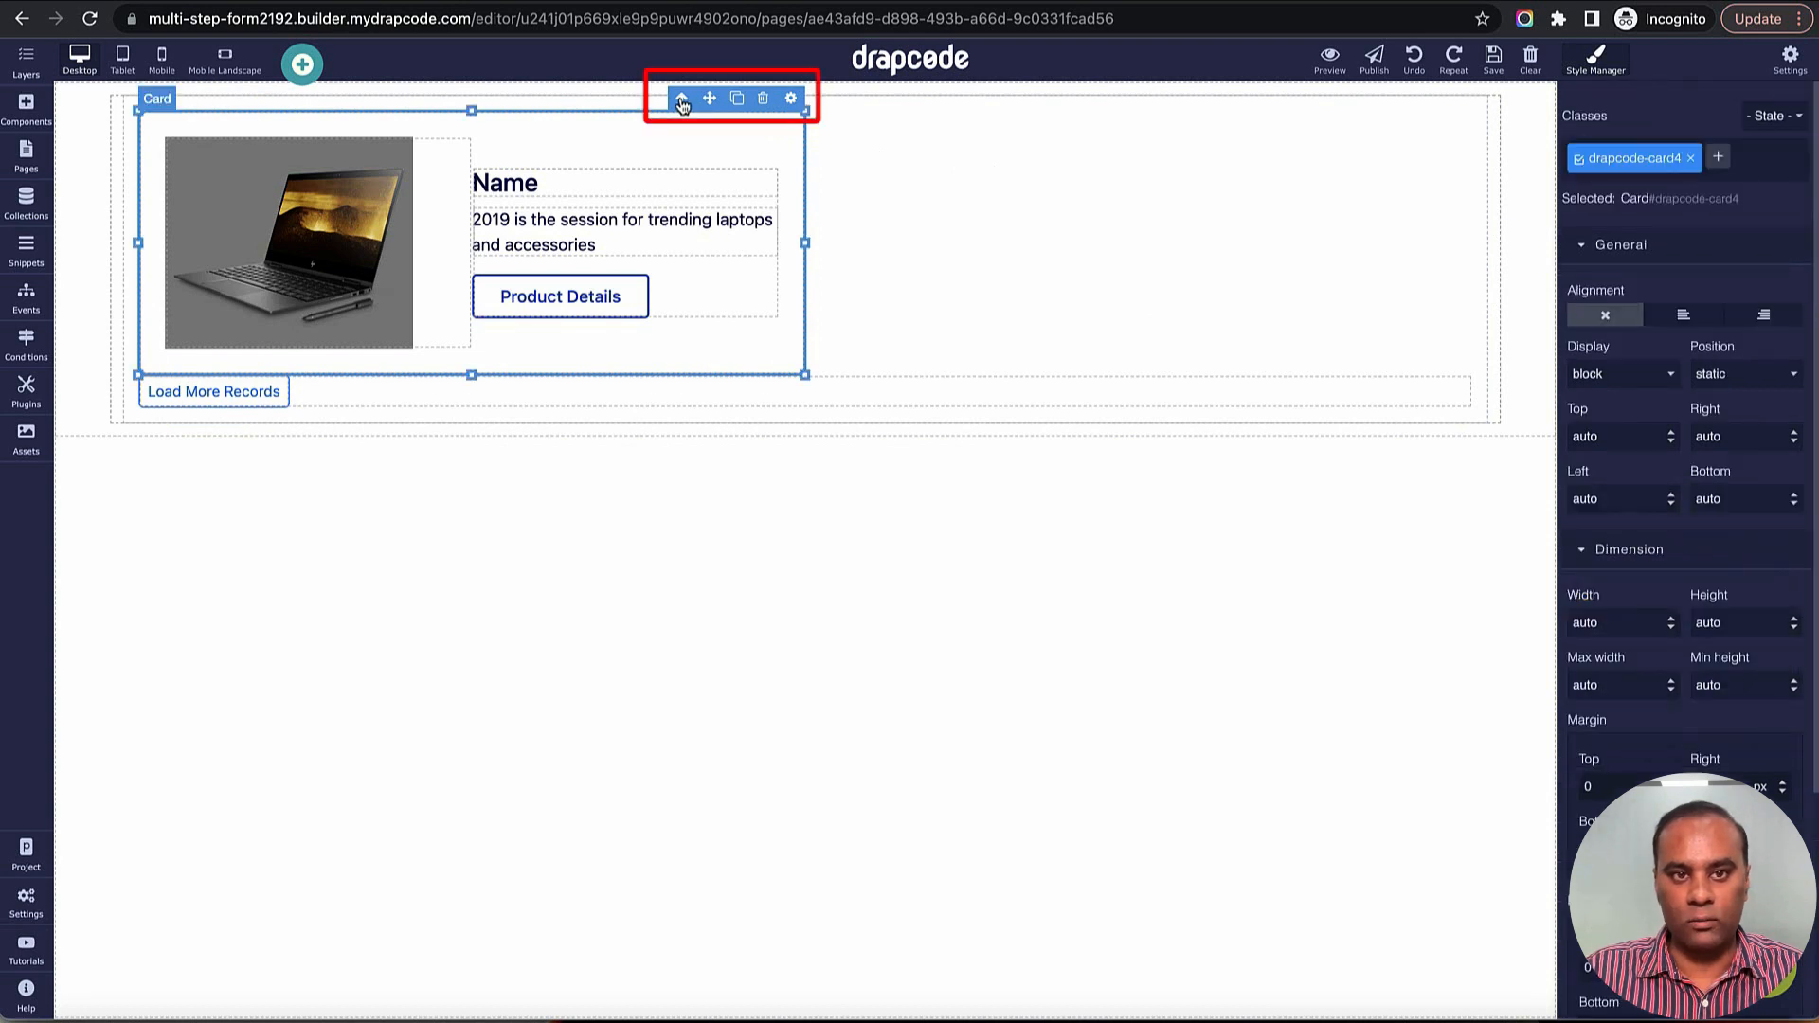
click(682, 99)
click(766, 139)
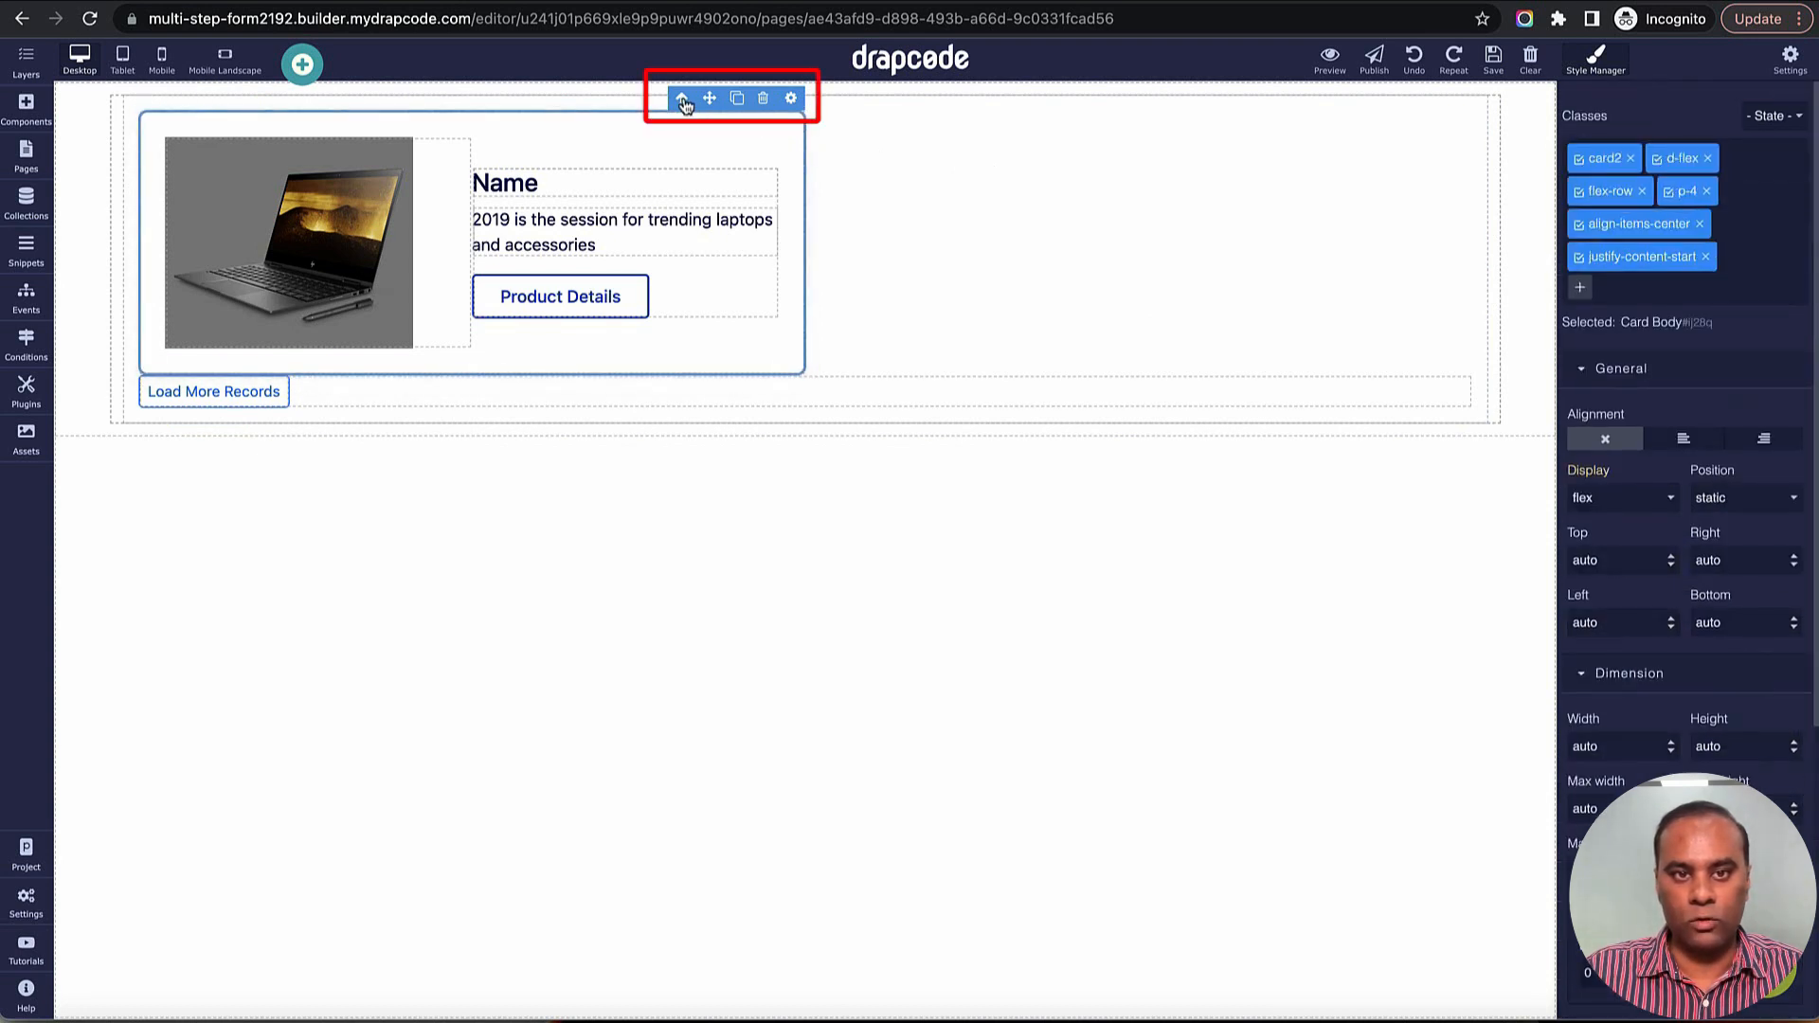
click(682, 101)
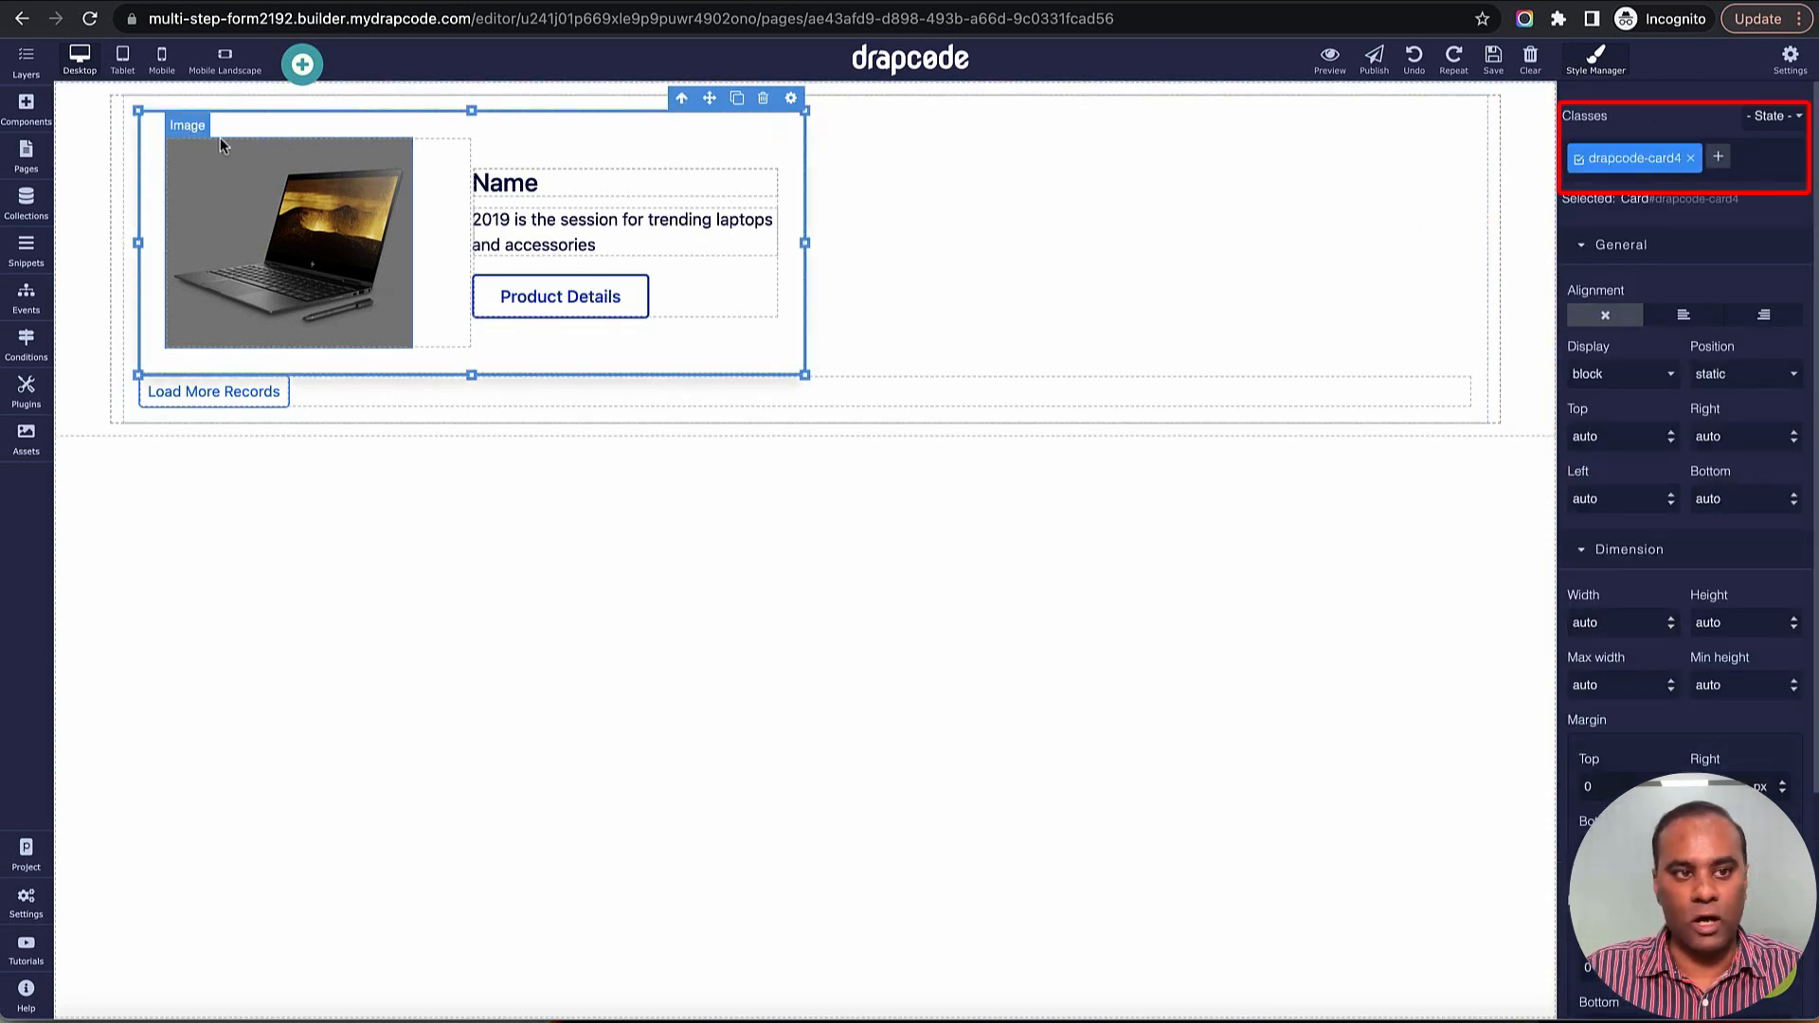
click(26, 109)
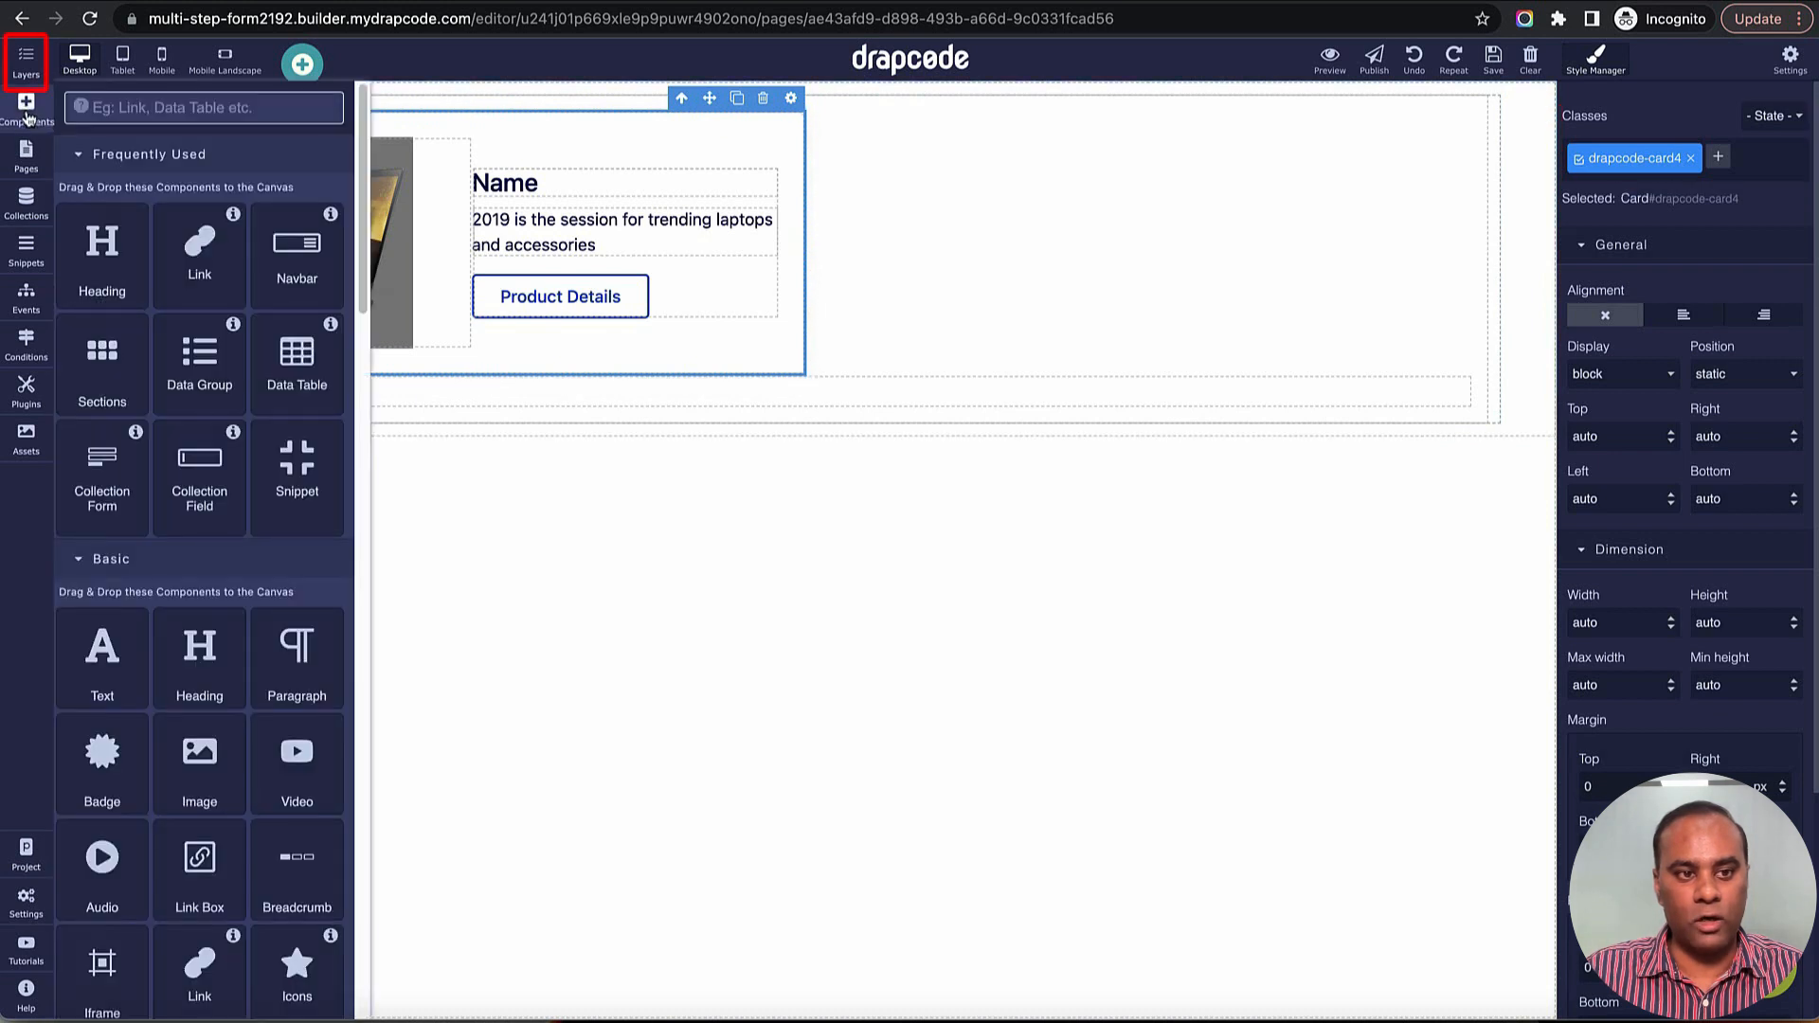
click(26, 59)
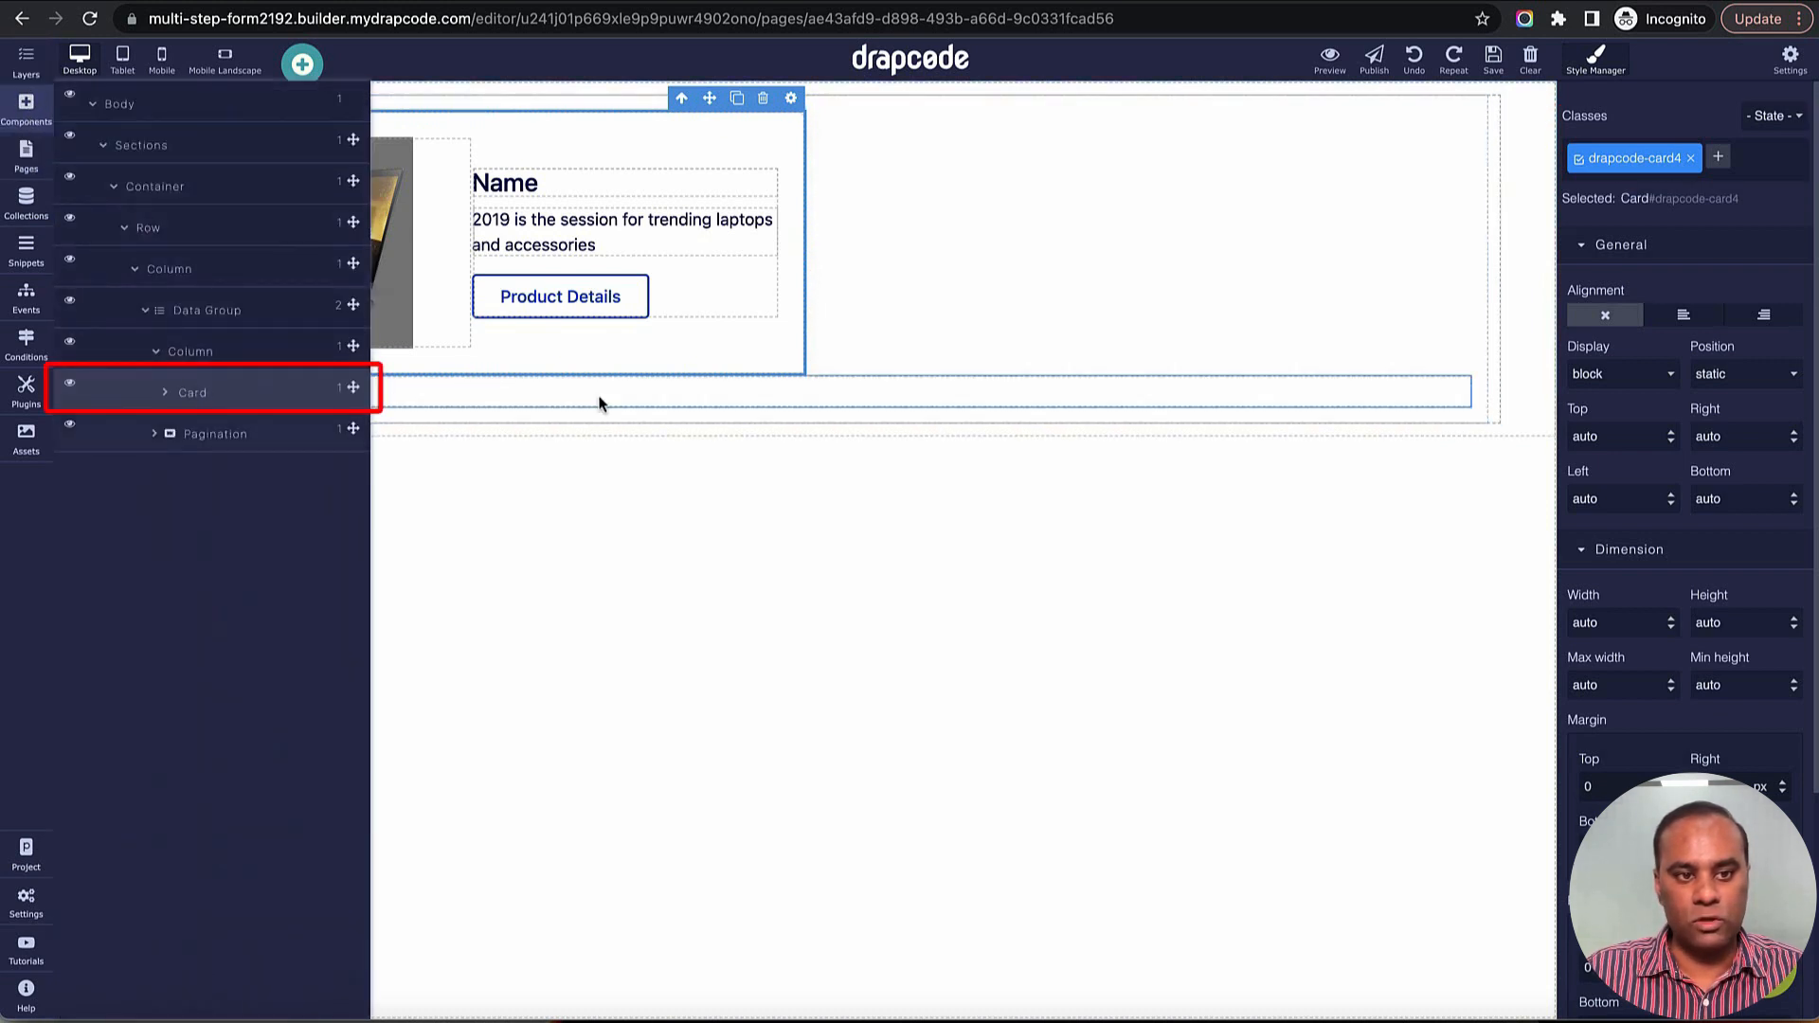
click(29, 107)
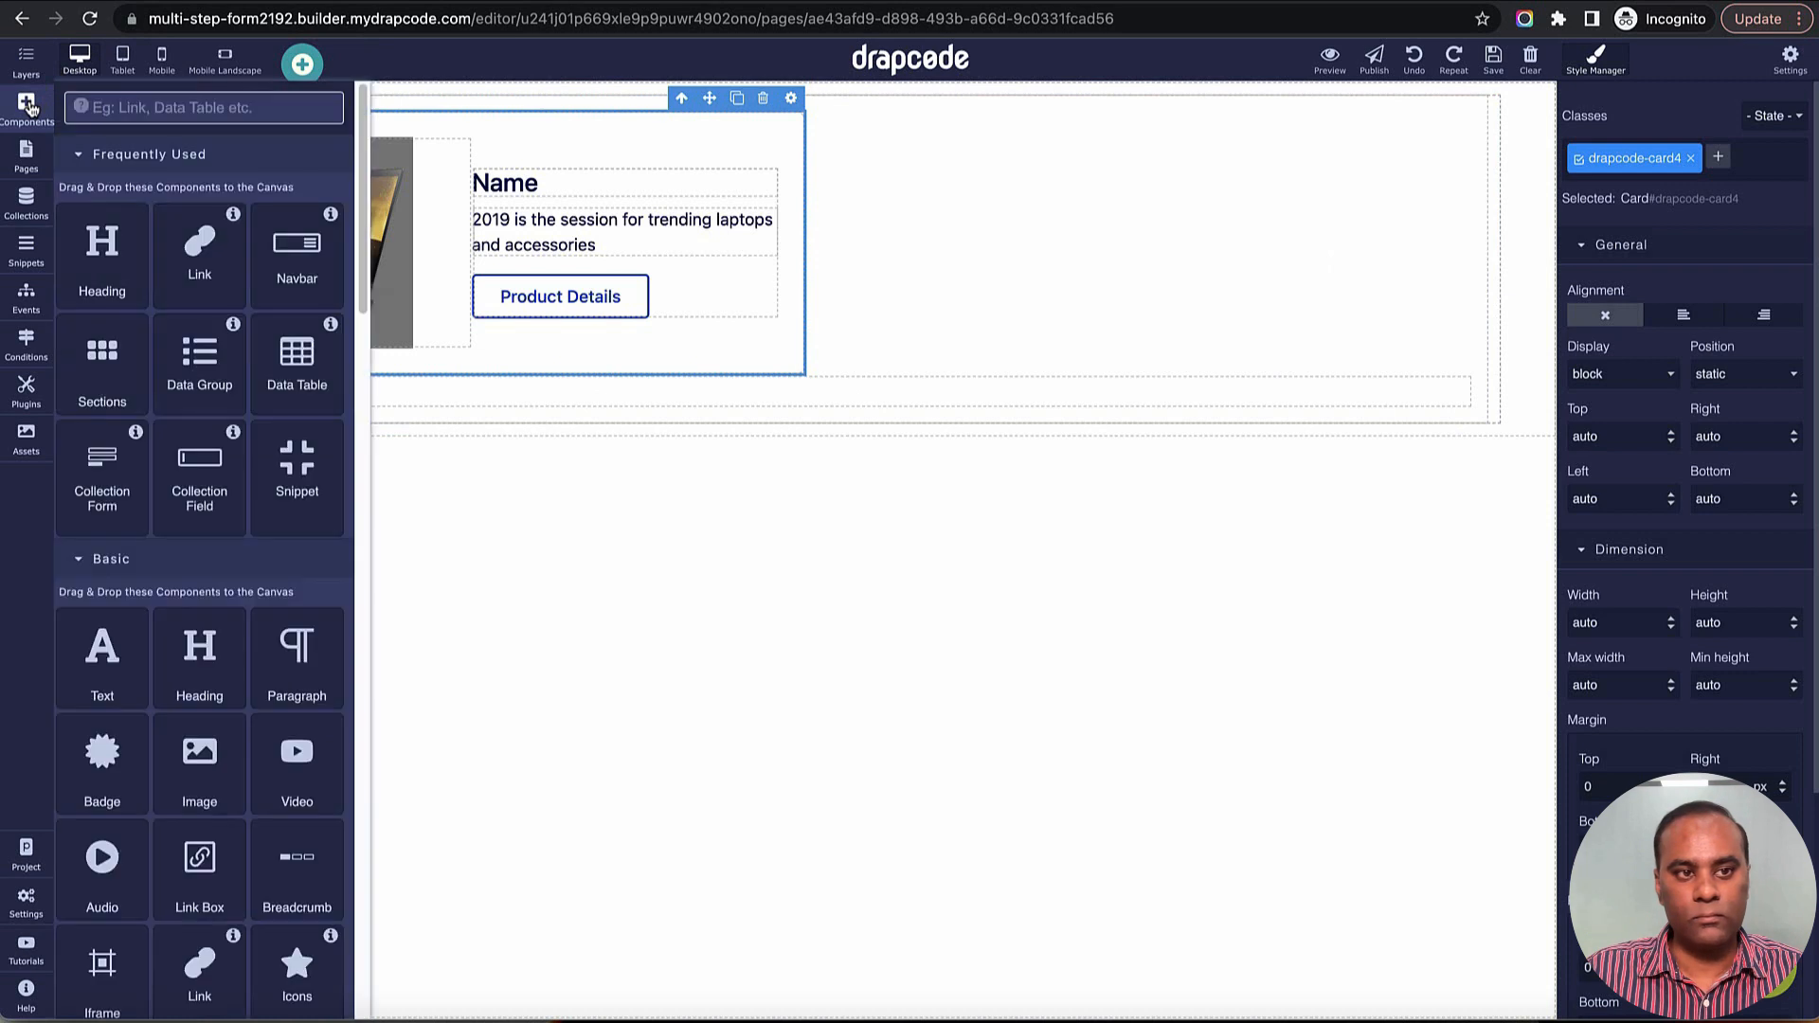
click(29, 64)
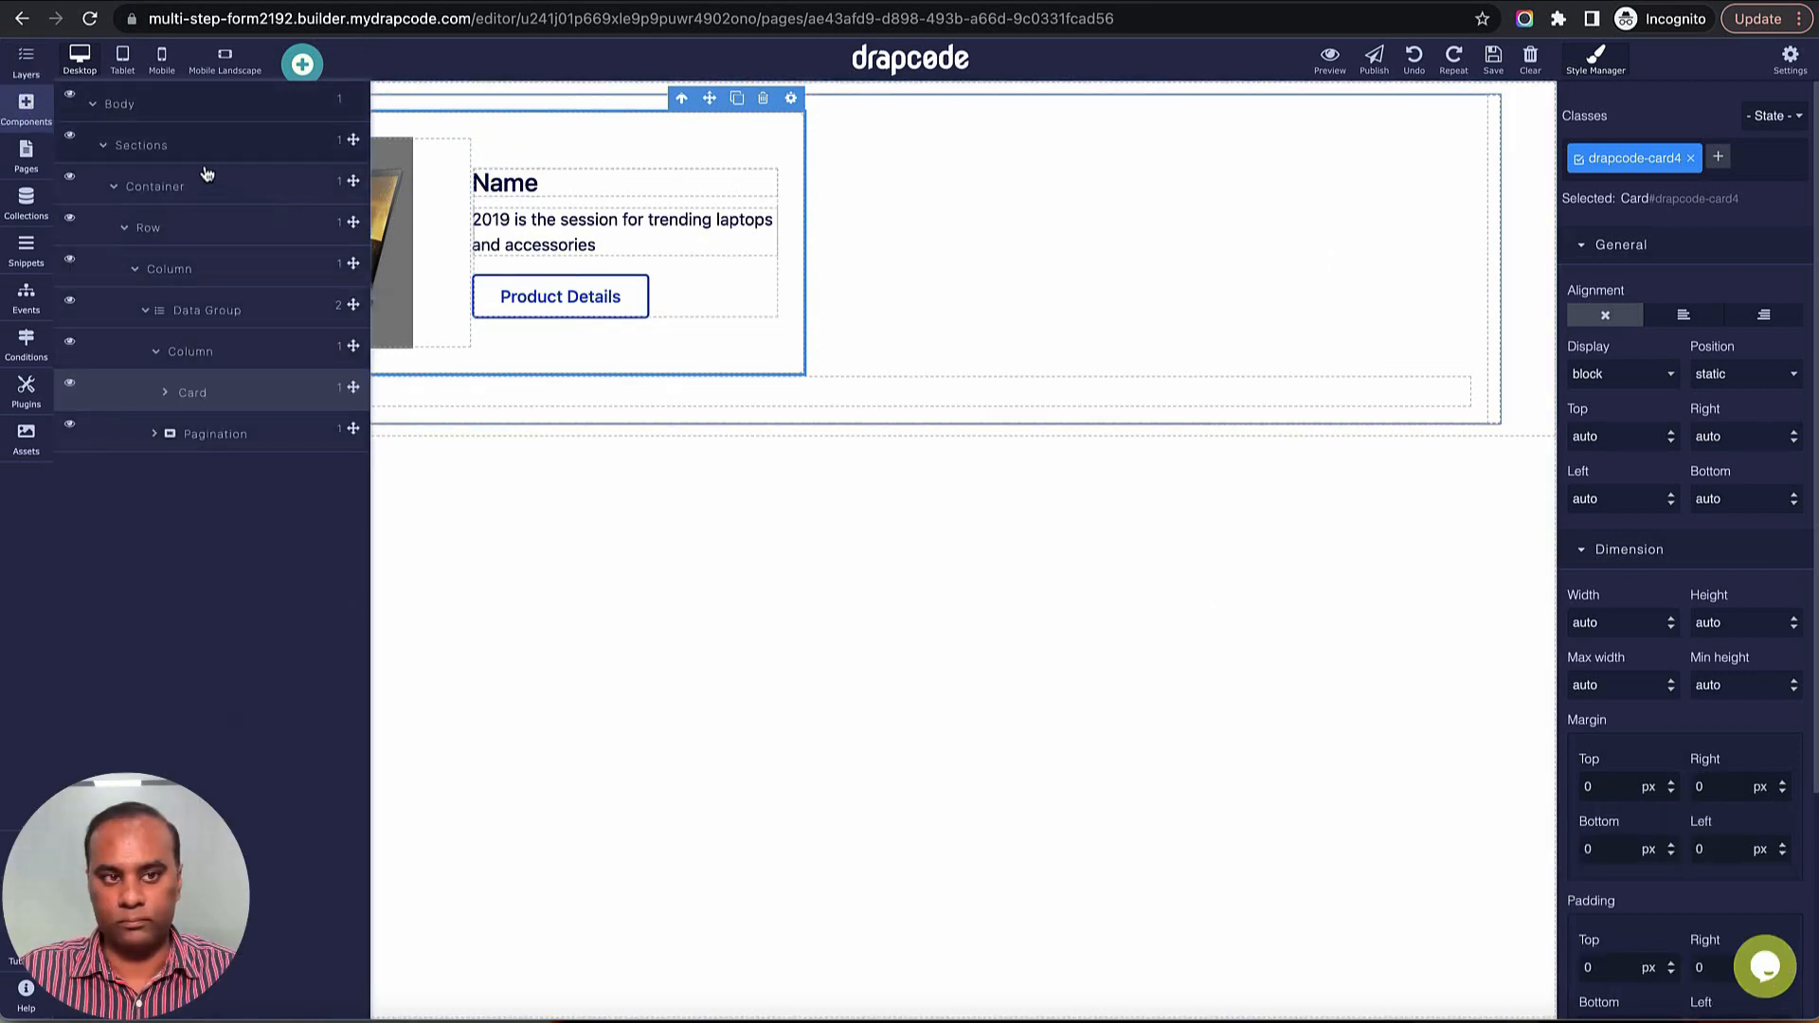
click(26, 64)
Step: Give the Card a light blue background colour, #d2e5f8, and save the page
scroll(1668, 798, down, 3)
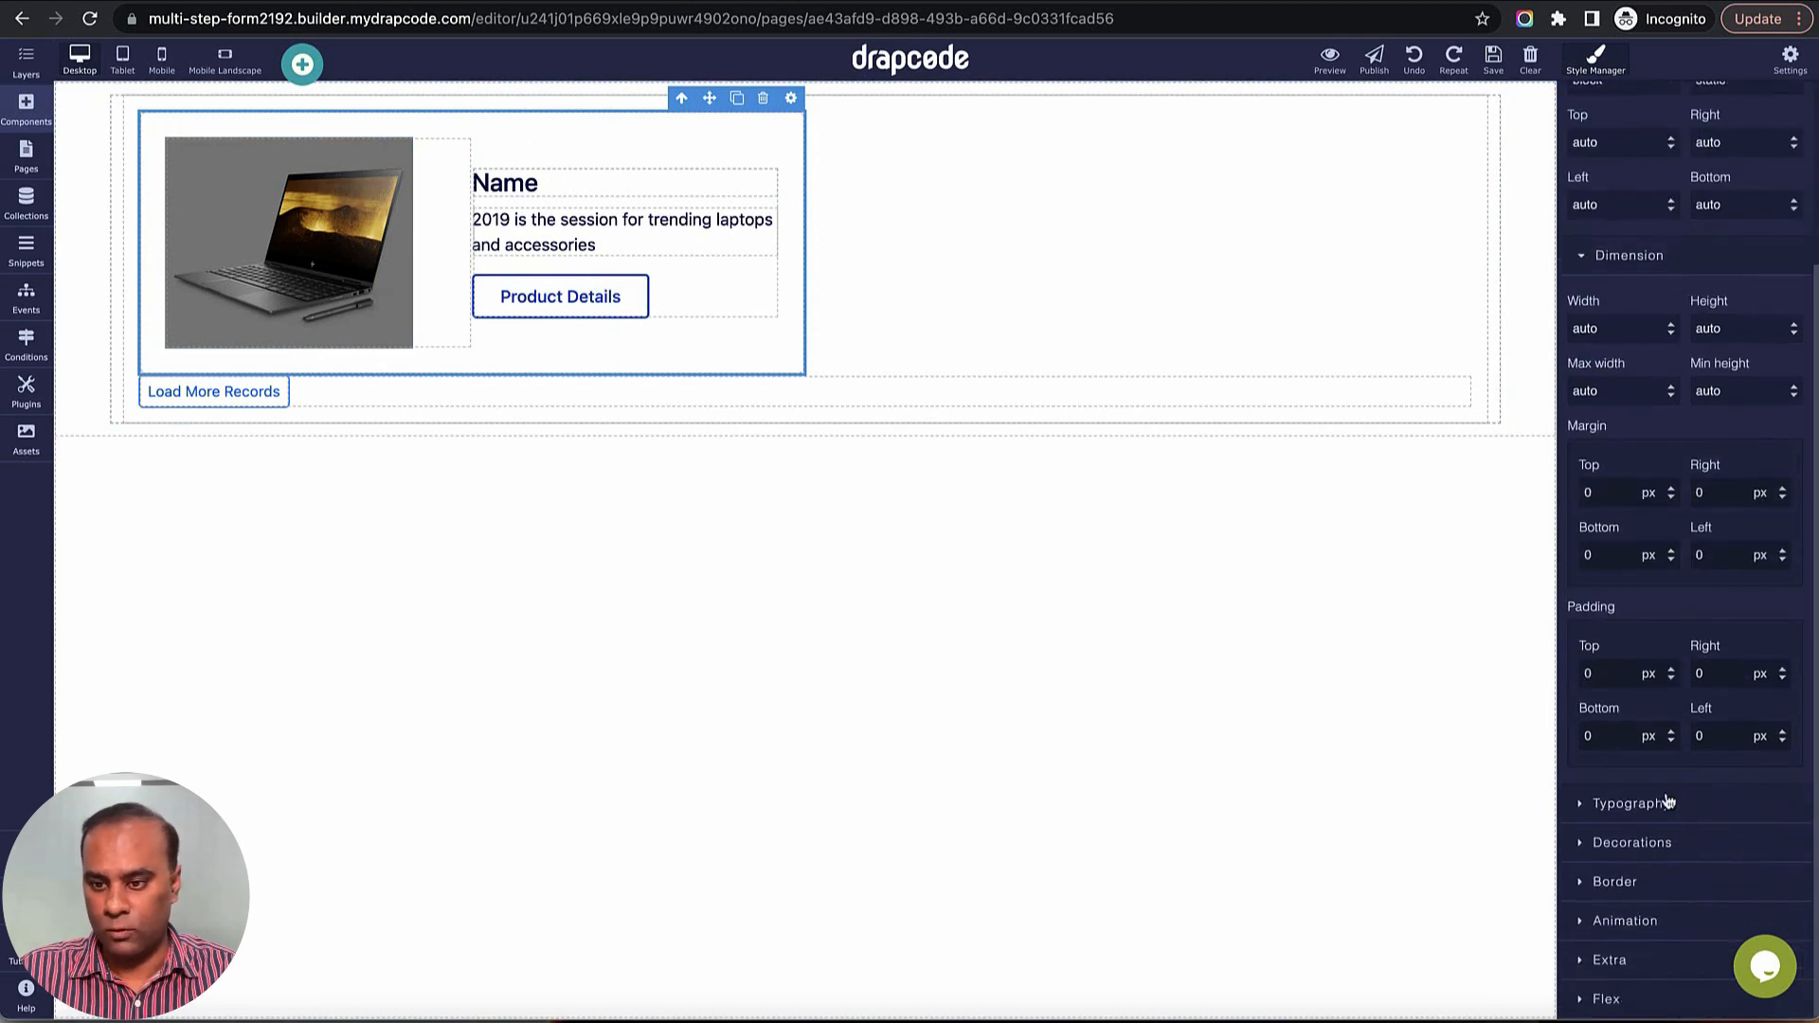
click(1665, 843)
scroll(1668, 842, down, 3)
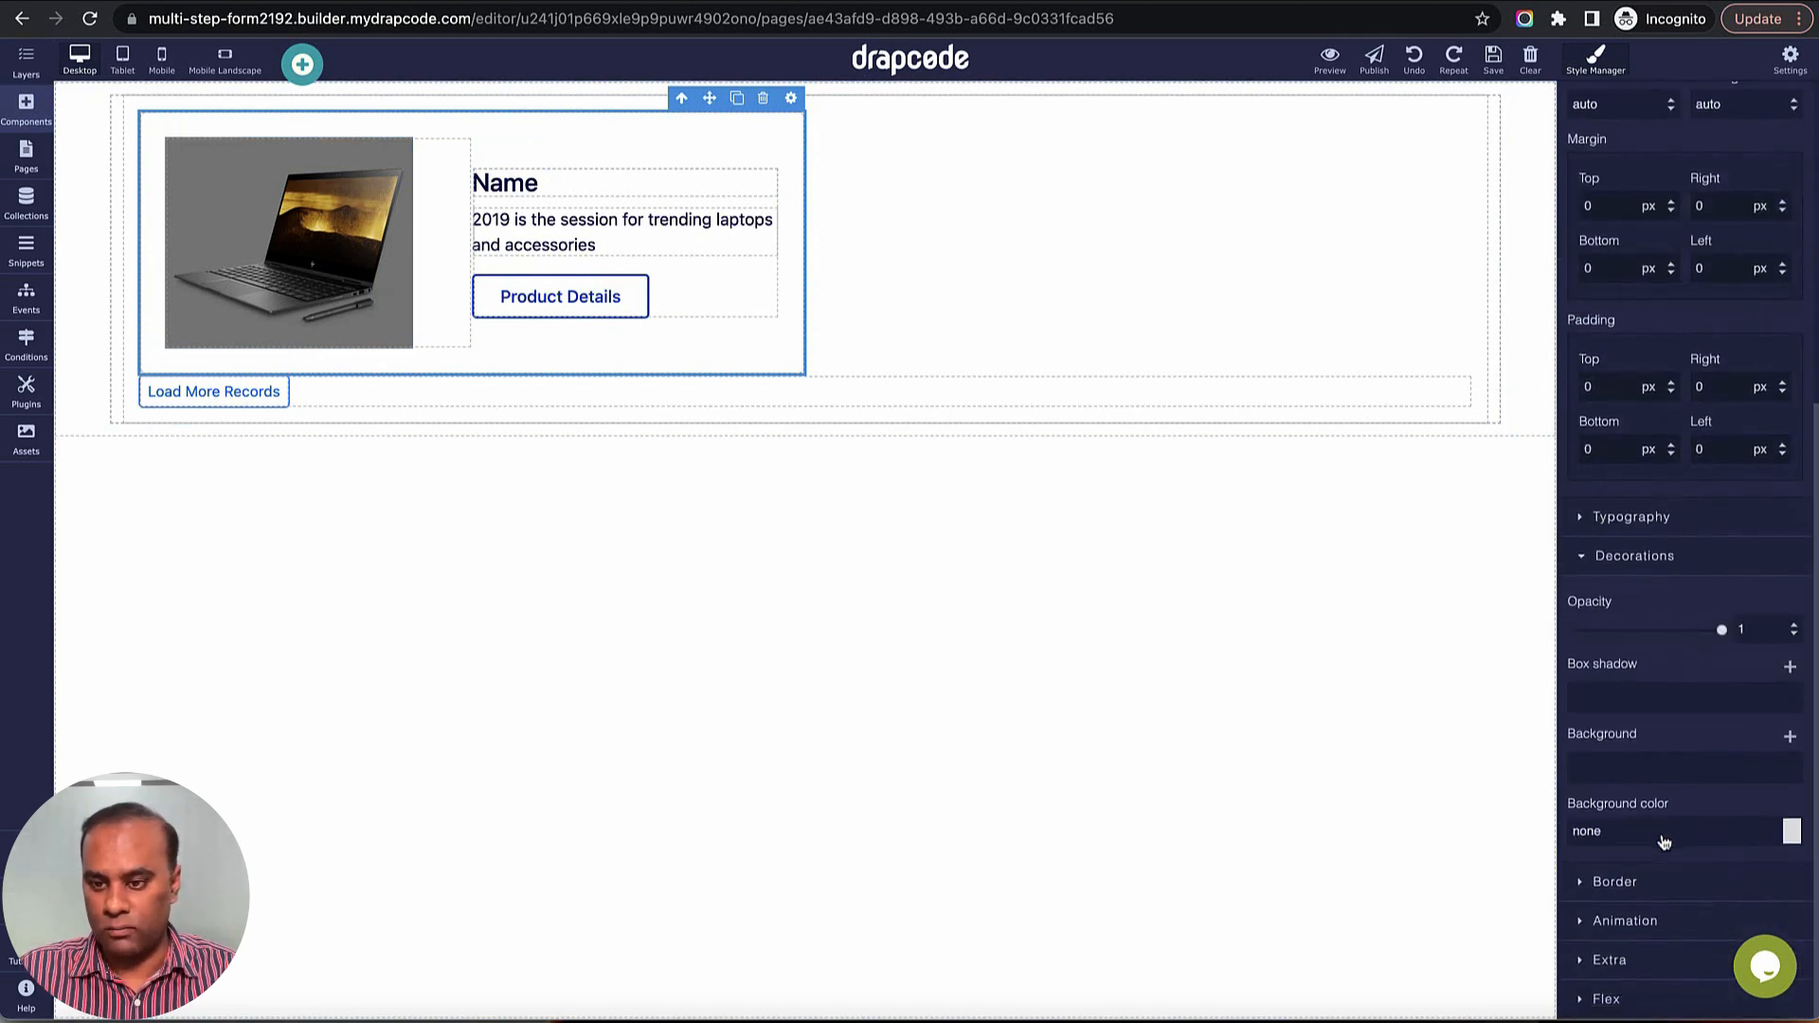
click(1792, 838)
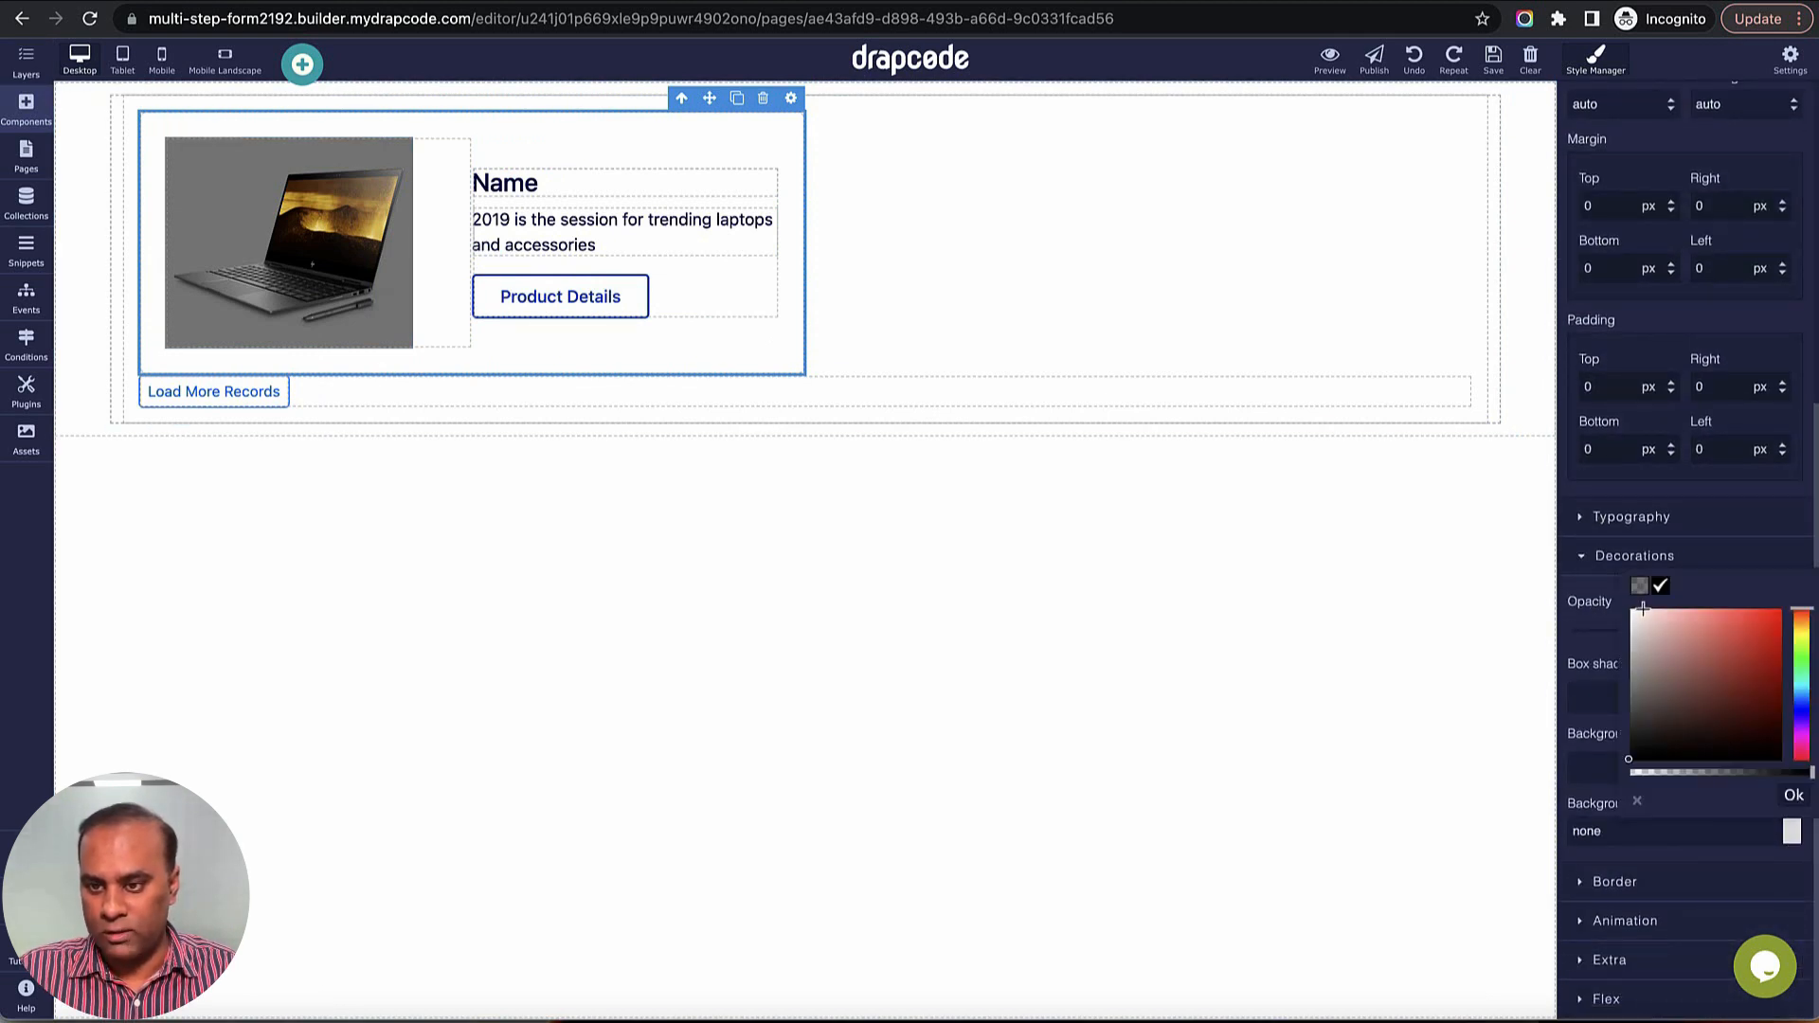
click(1652, 615)
click(1649, 613)
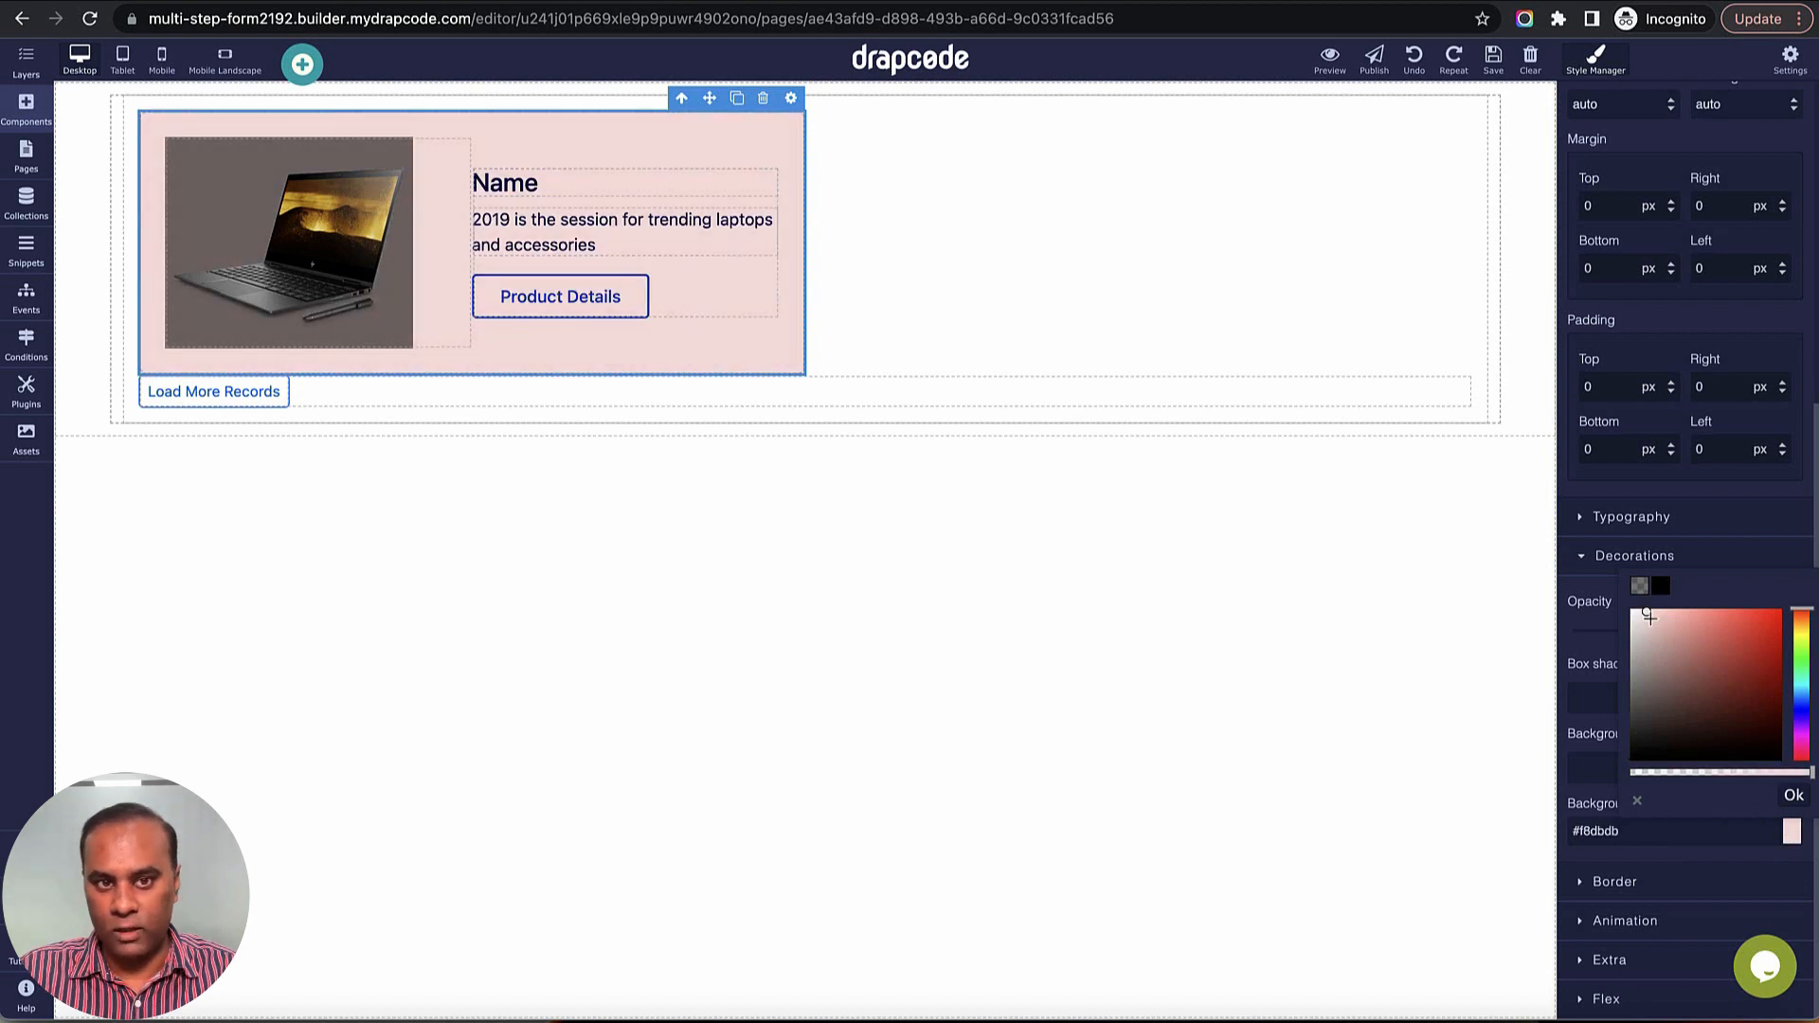
drag(1803, 609, 1803, 697)
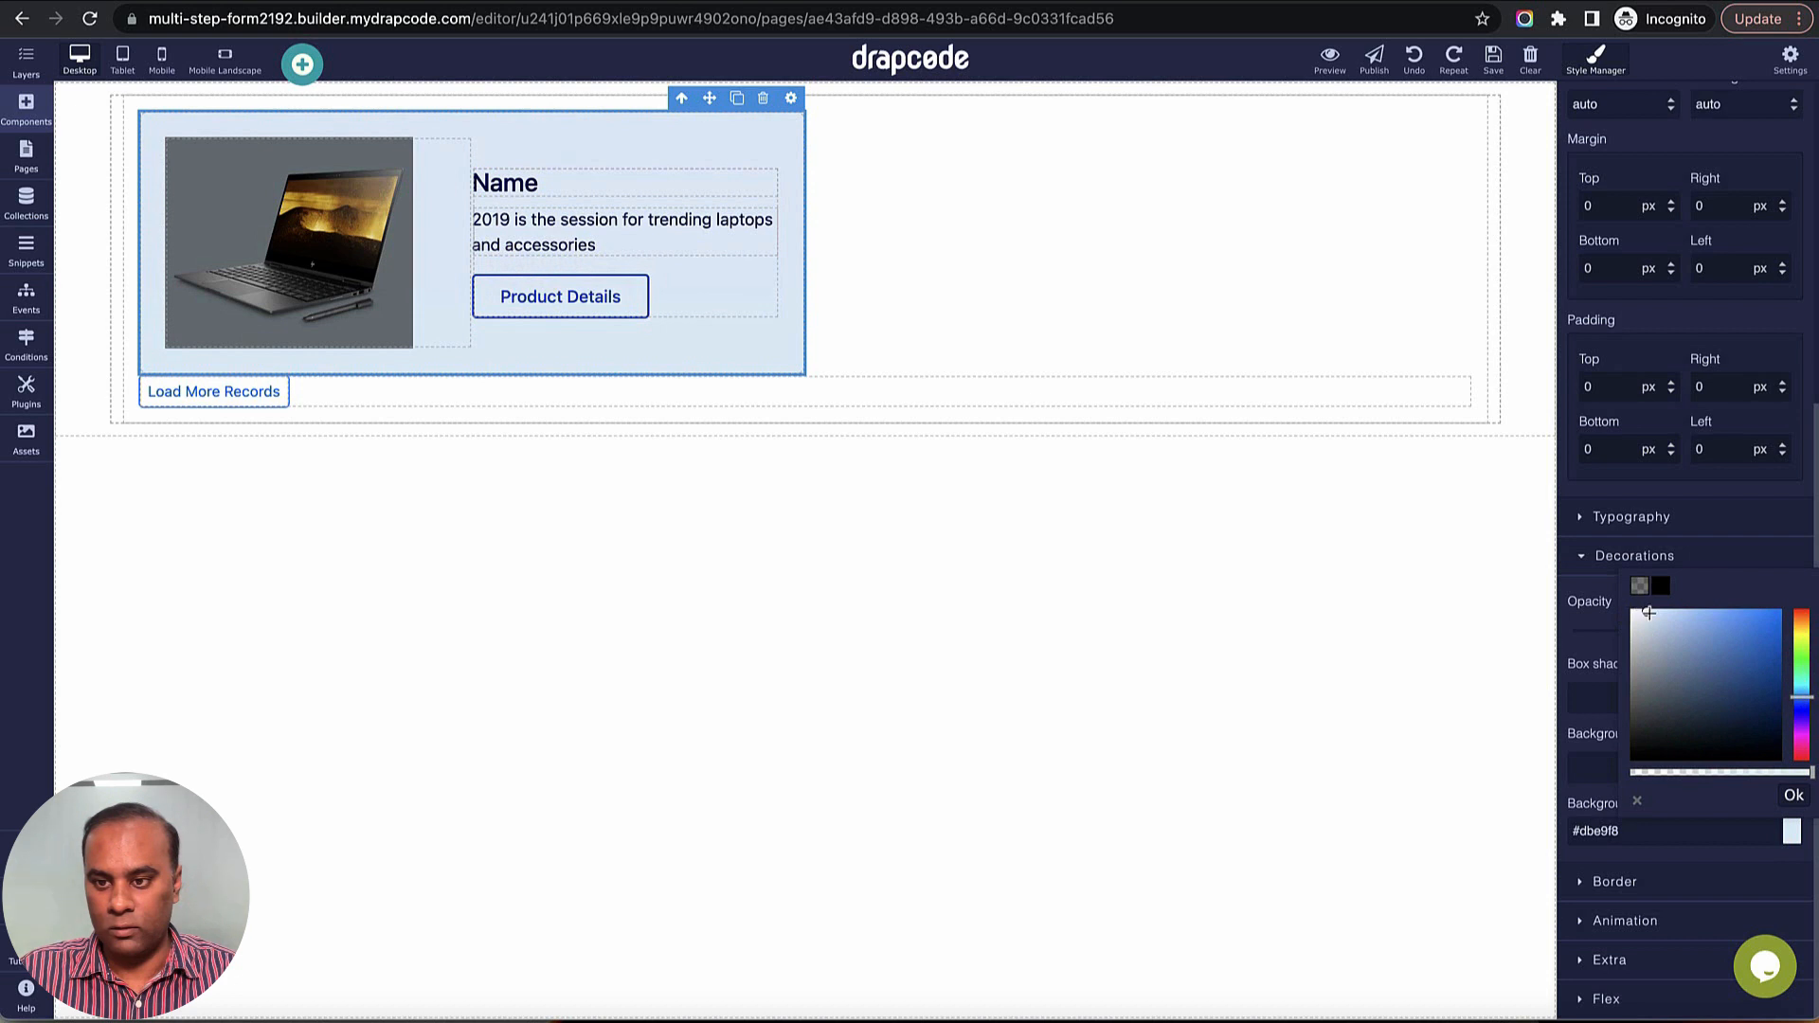
click(1792, 797)
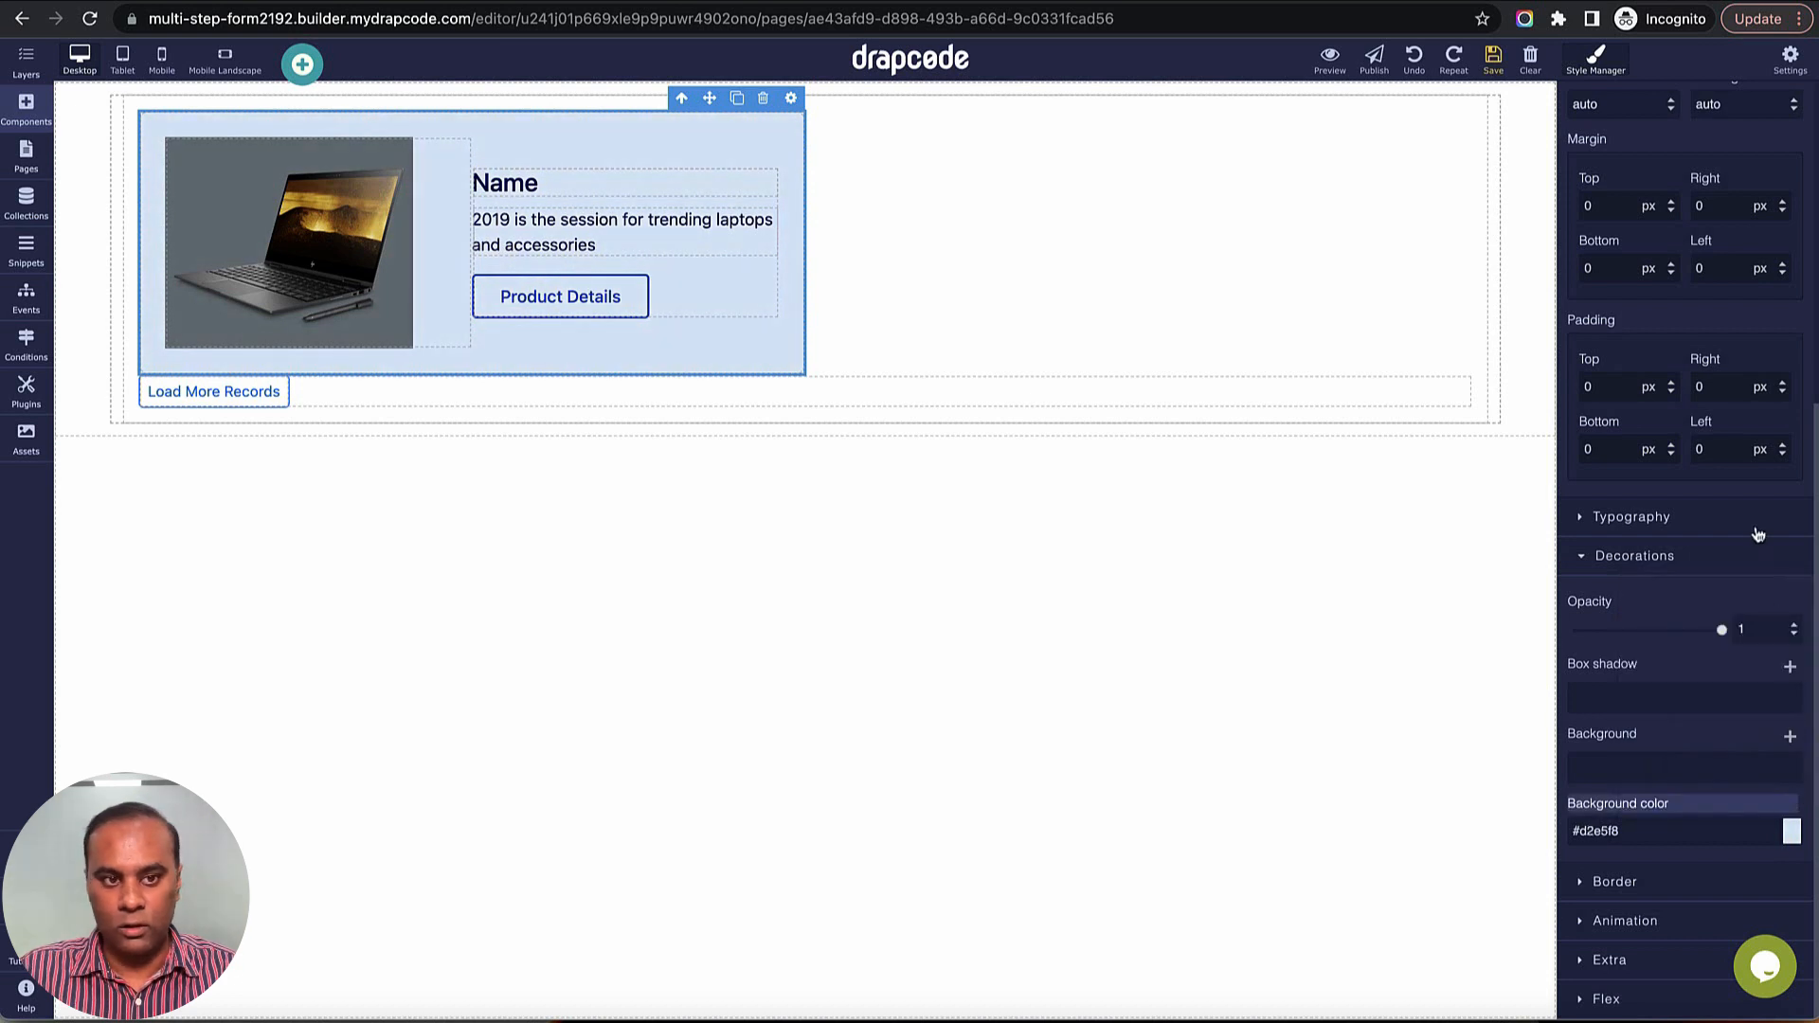
scroll(1754, 533, up, 6)
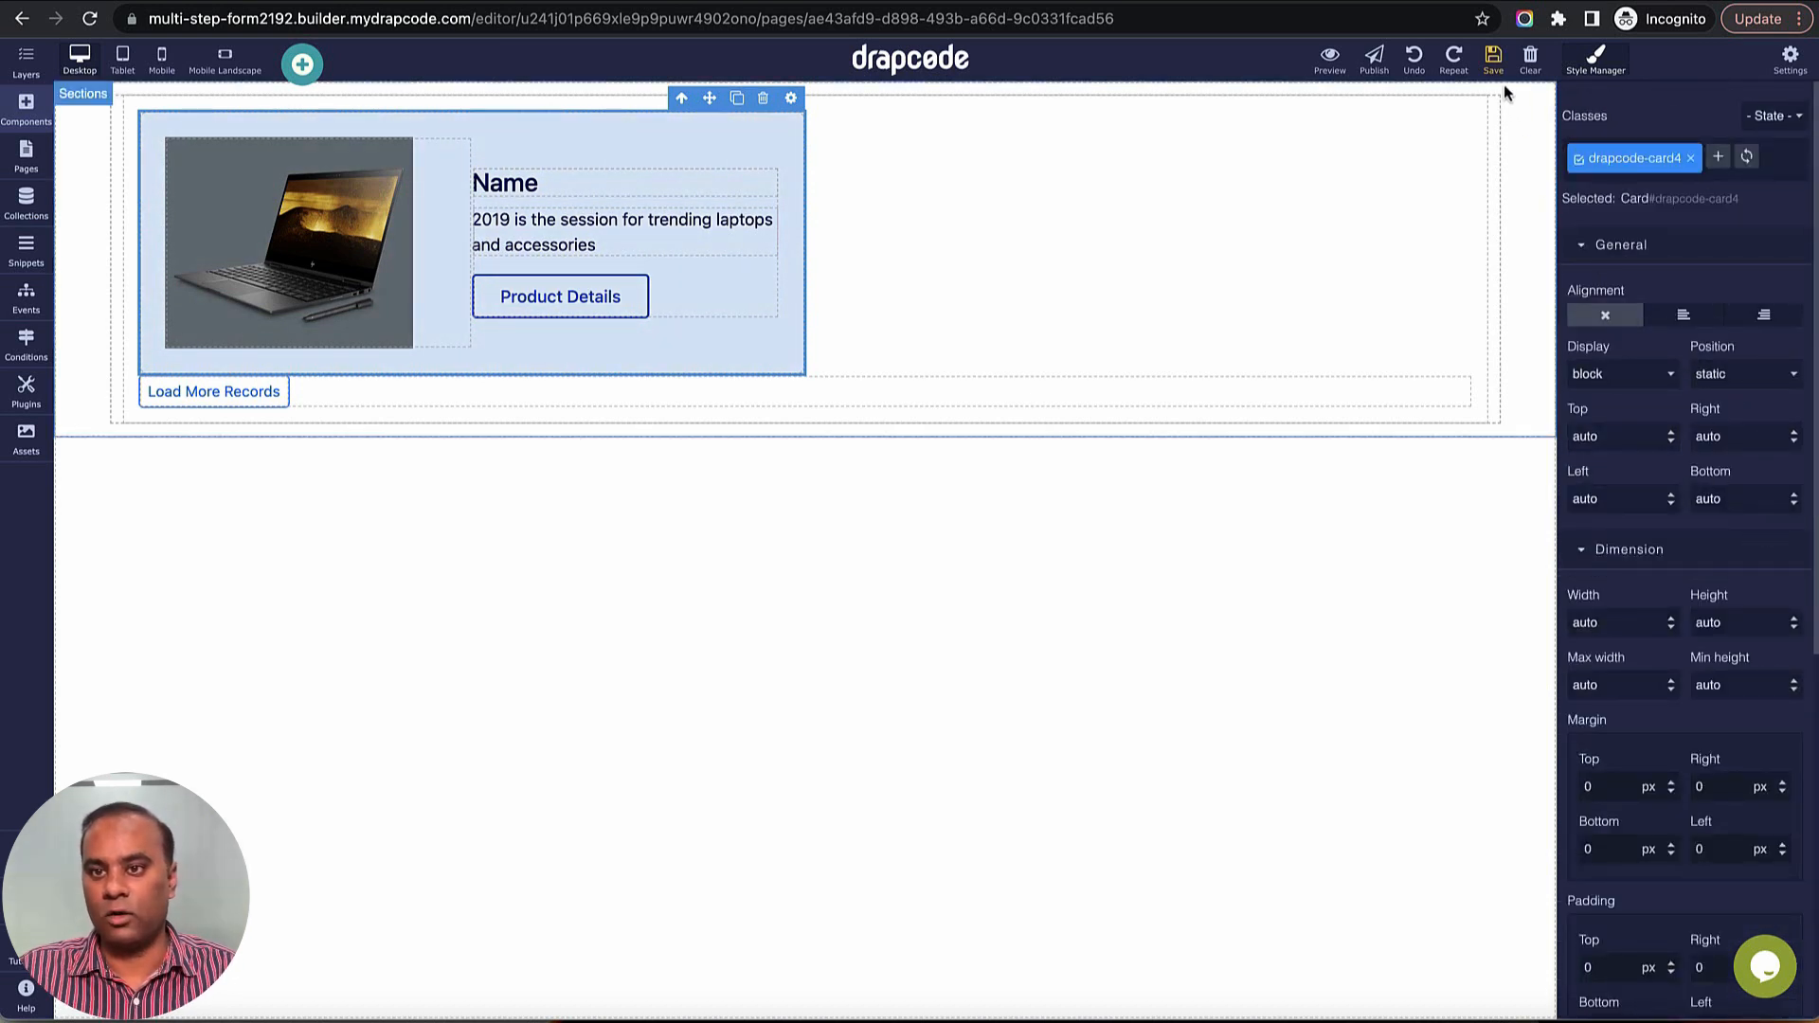
click(1494, 59)
Step: Set the Card's bottom margin to 10 px
scroll(1696, 631, down, 1)
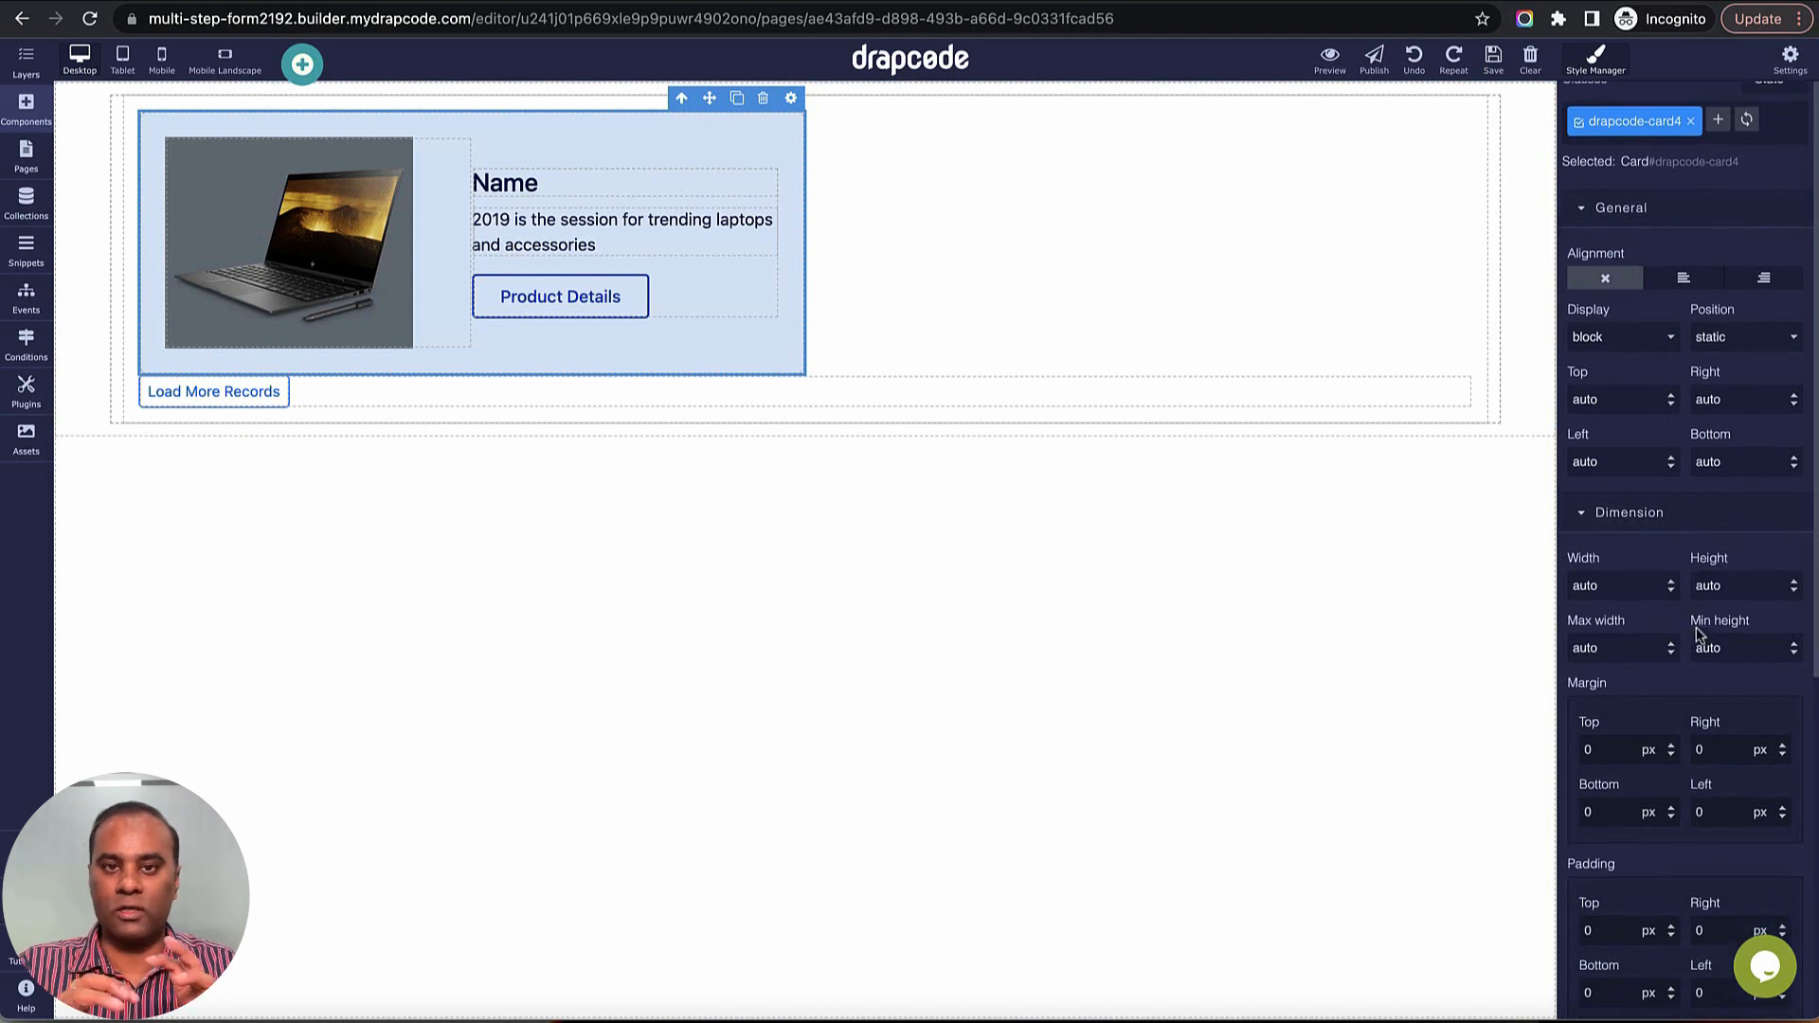
scroll(1669, 730, down, 1)
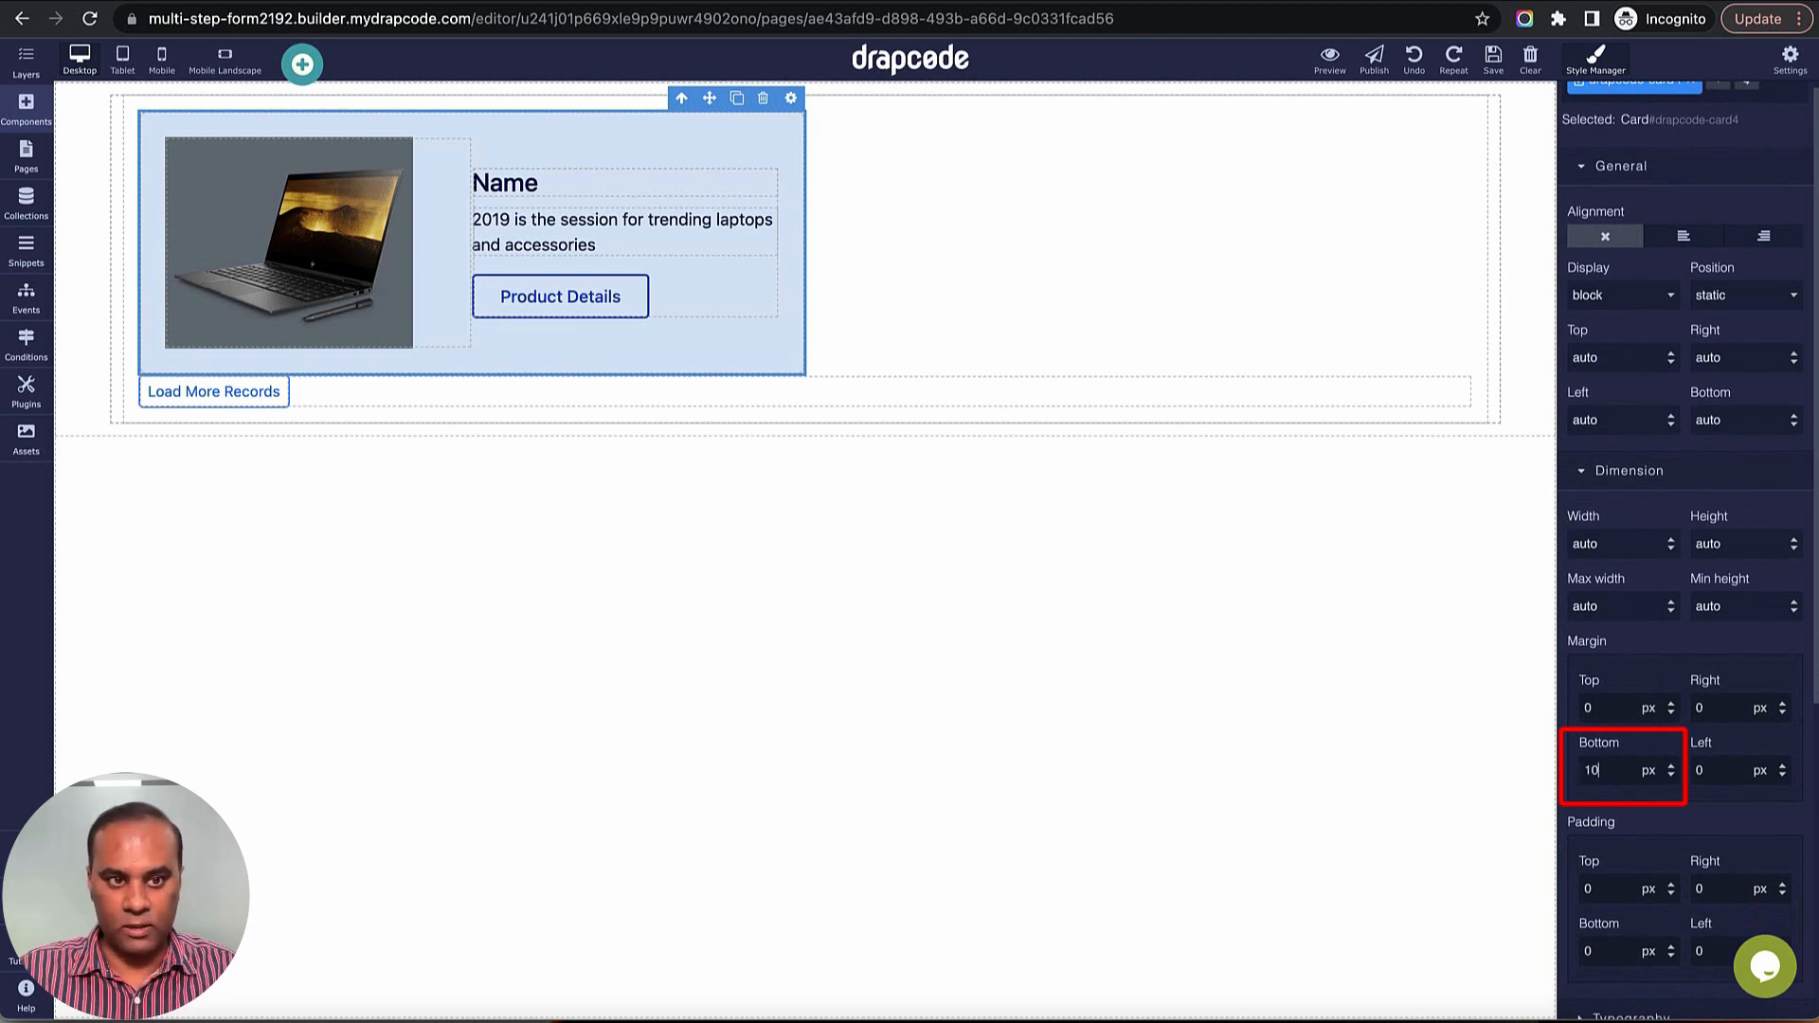
key(Return)
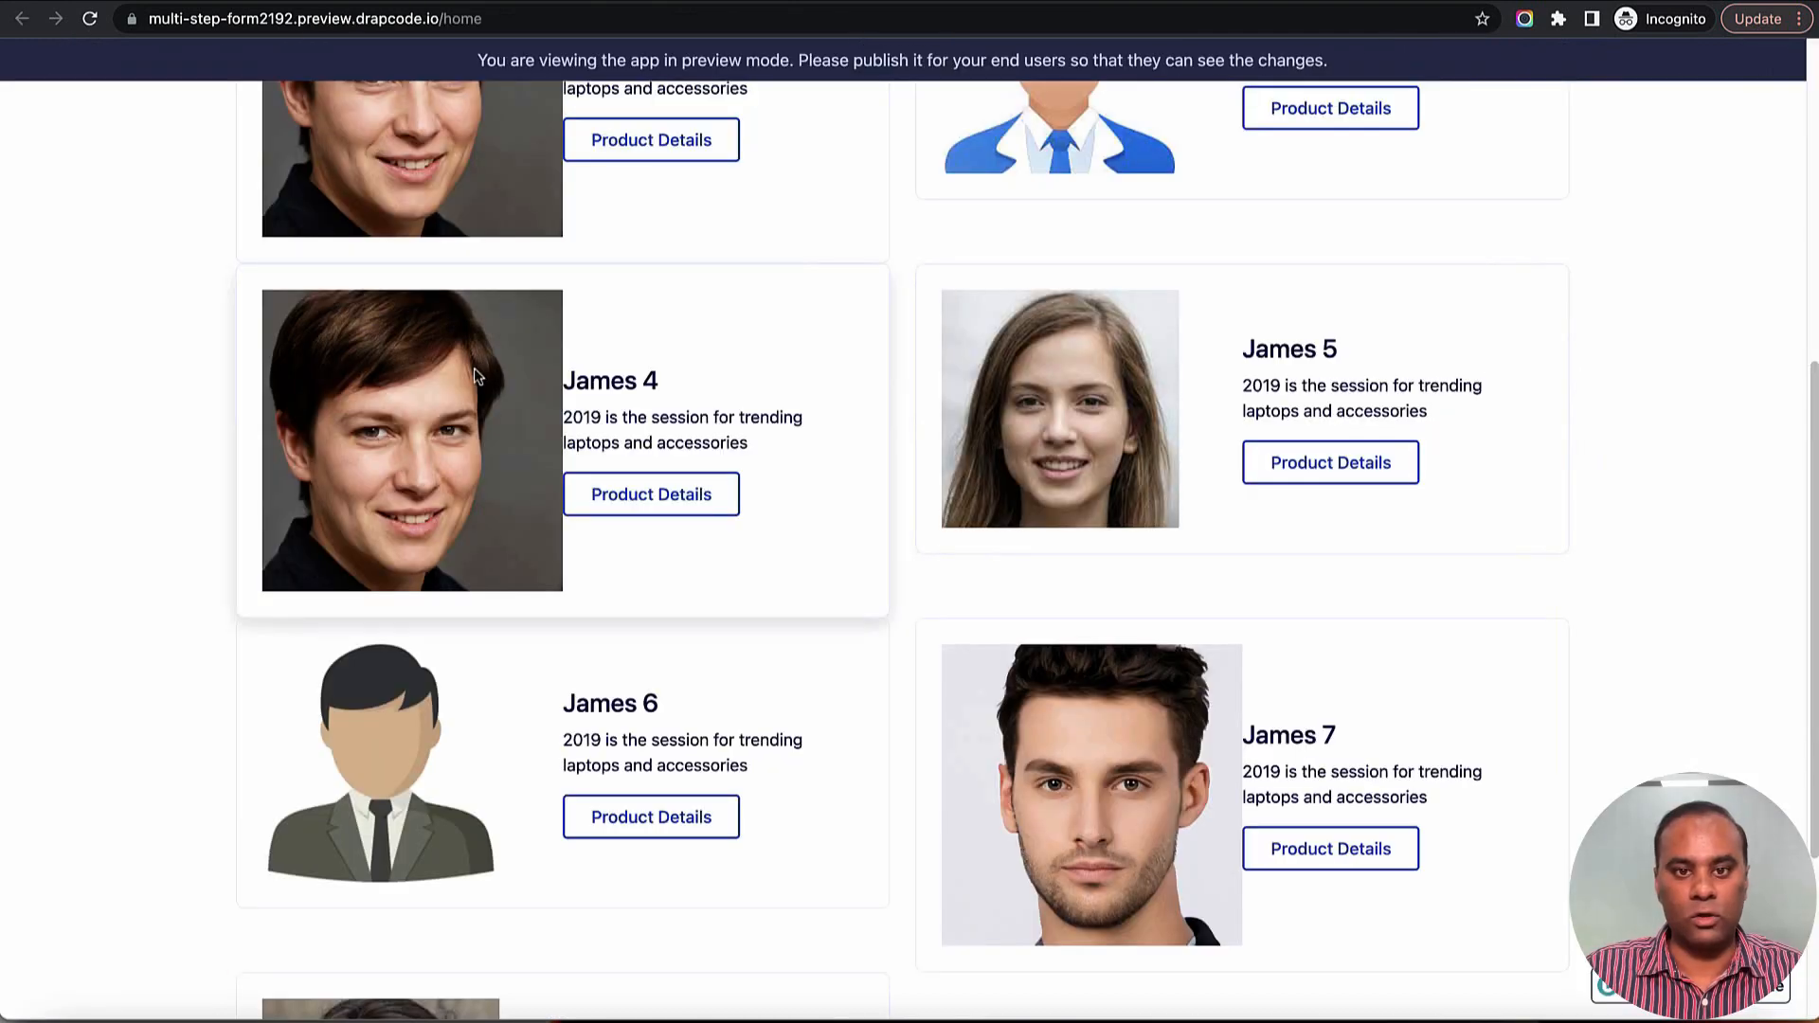
Step: Reload the page preview and check the photo sizes, background colour and spacing of all employee cards
scroll(473, 377, up, 5)
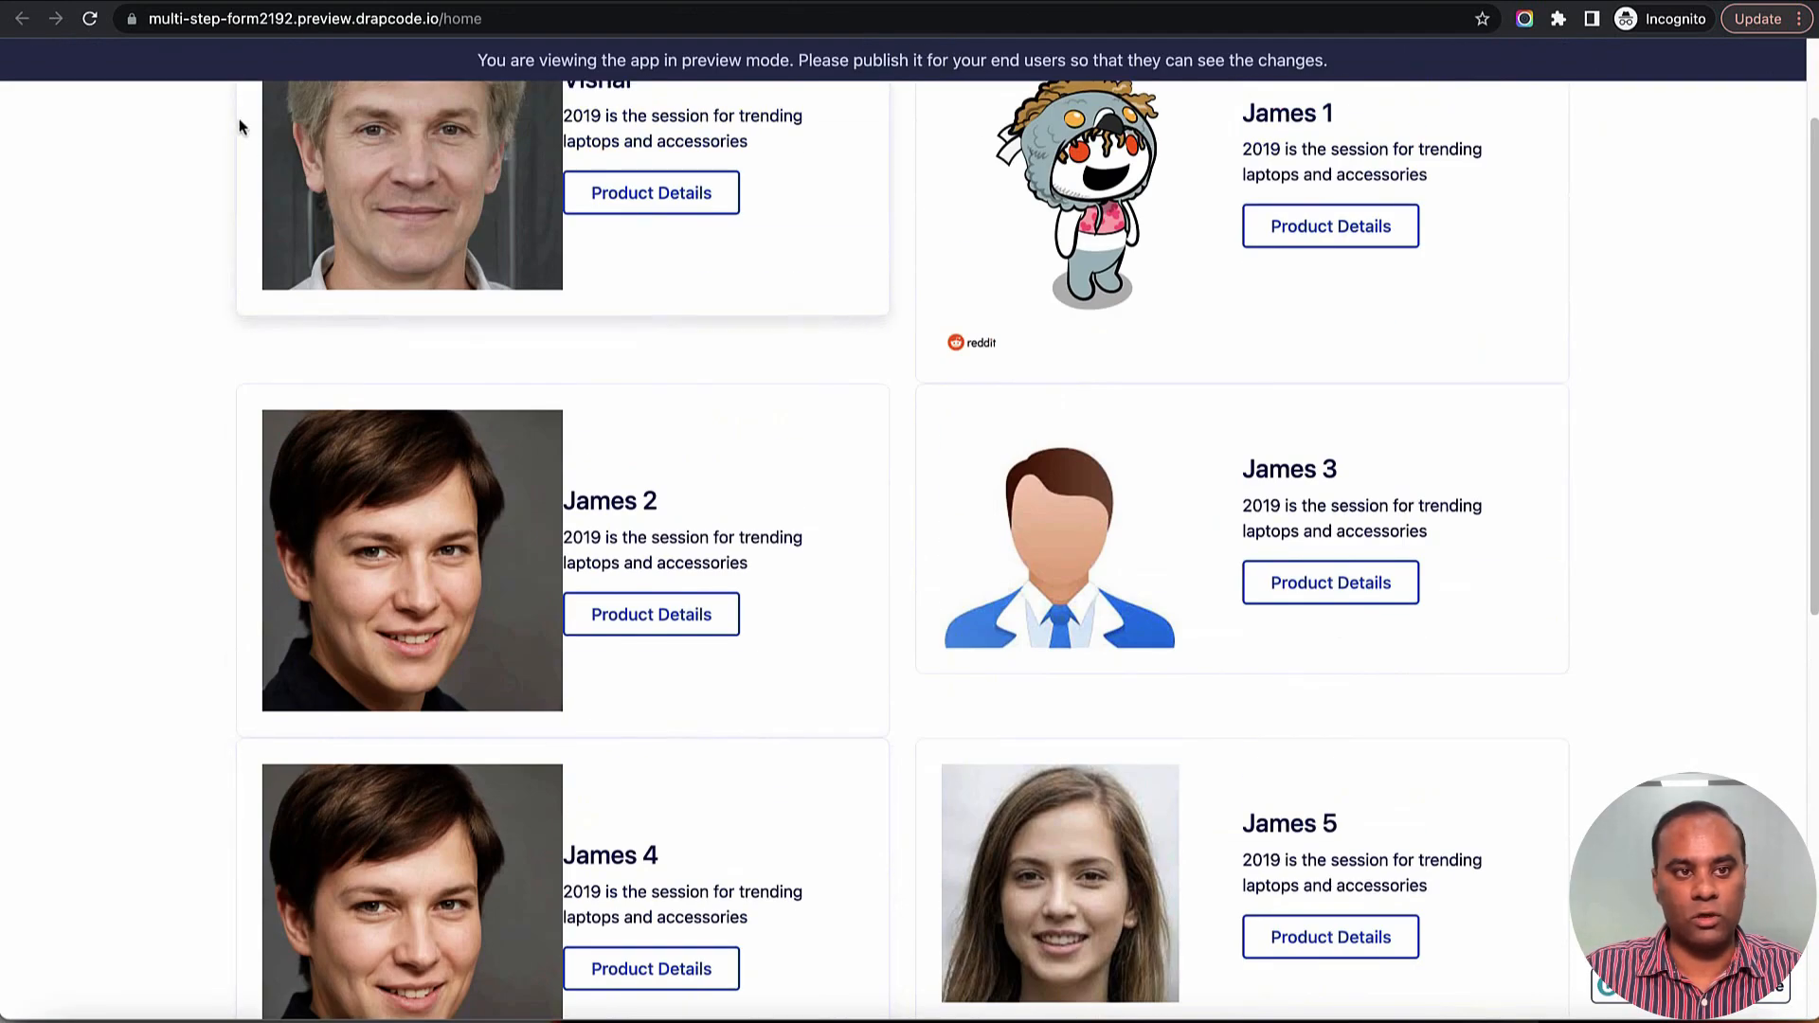
click(90, 19)
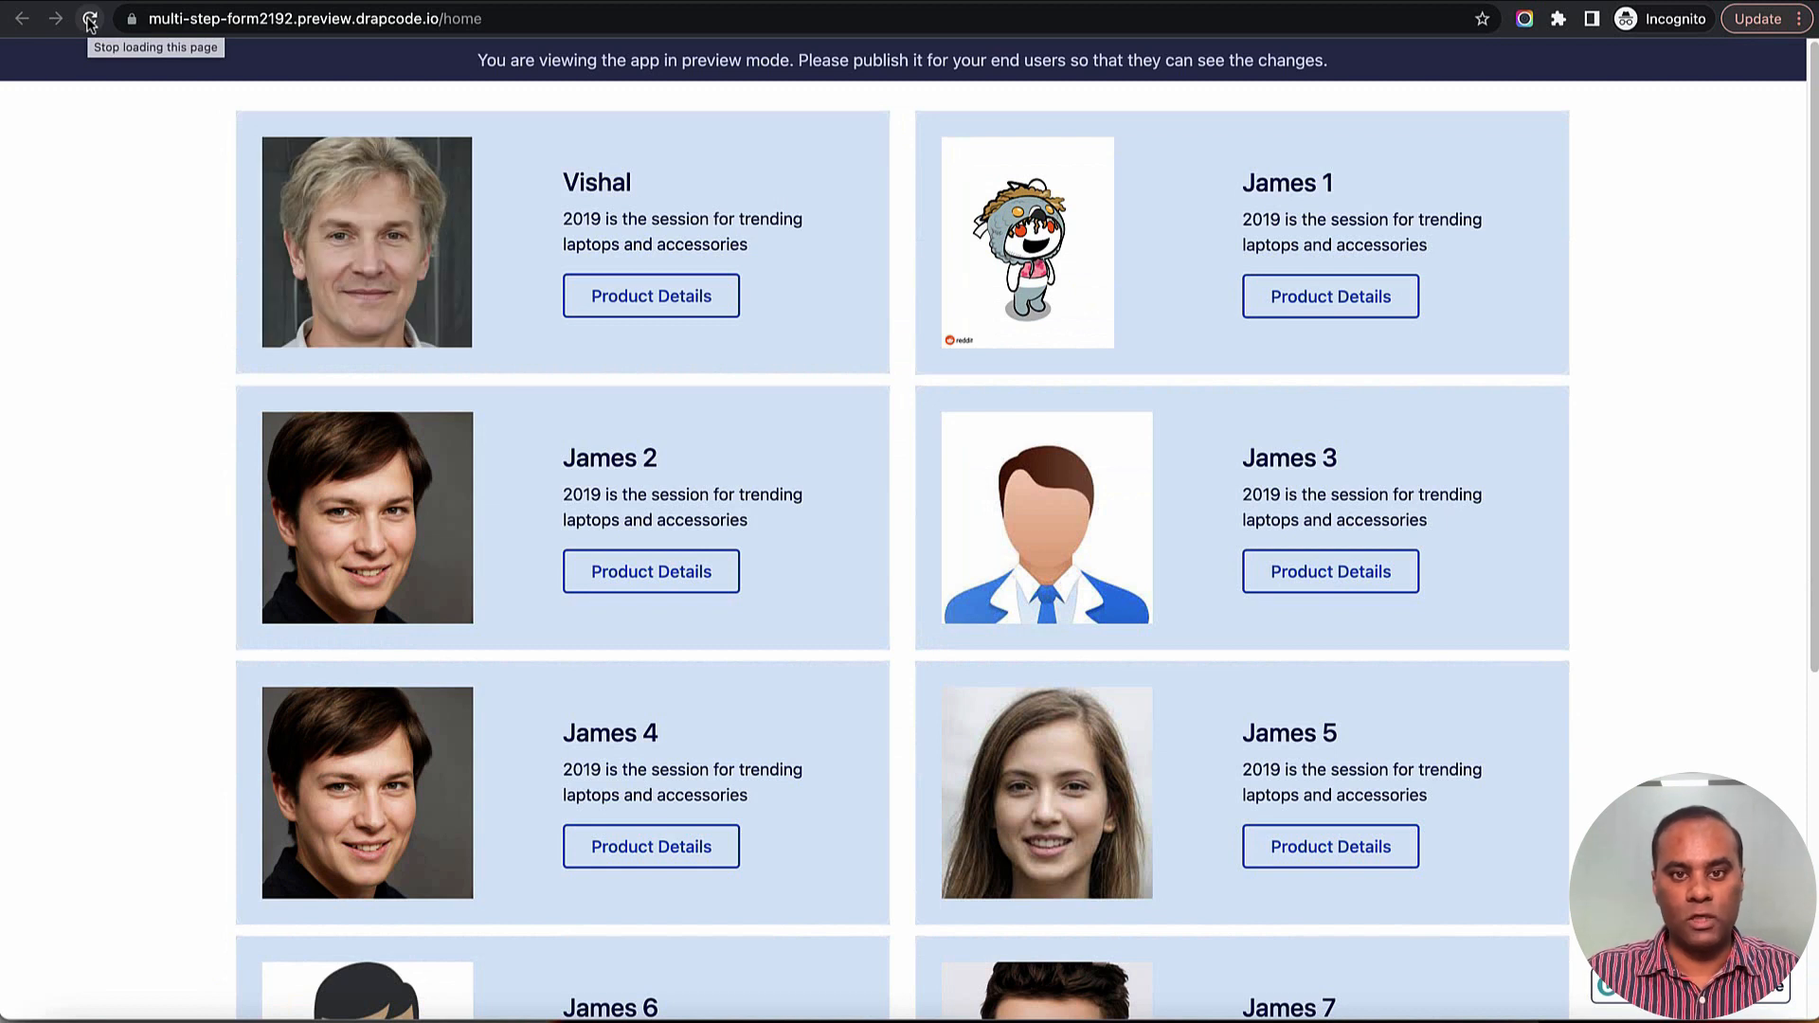
scroll(1383, 545, down, 1)
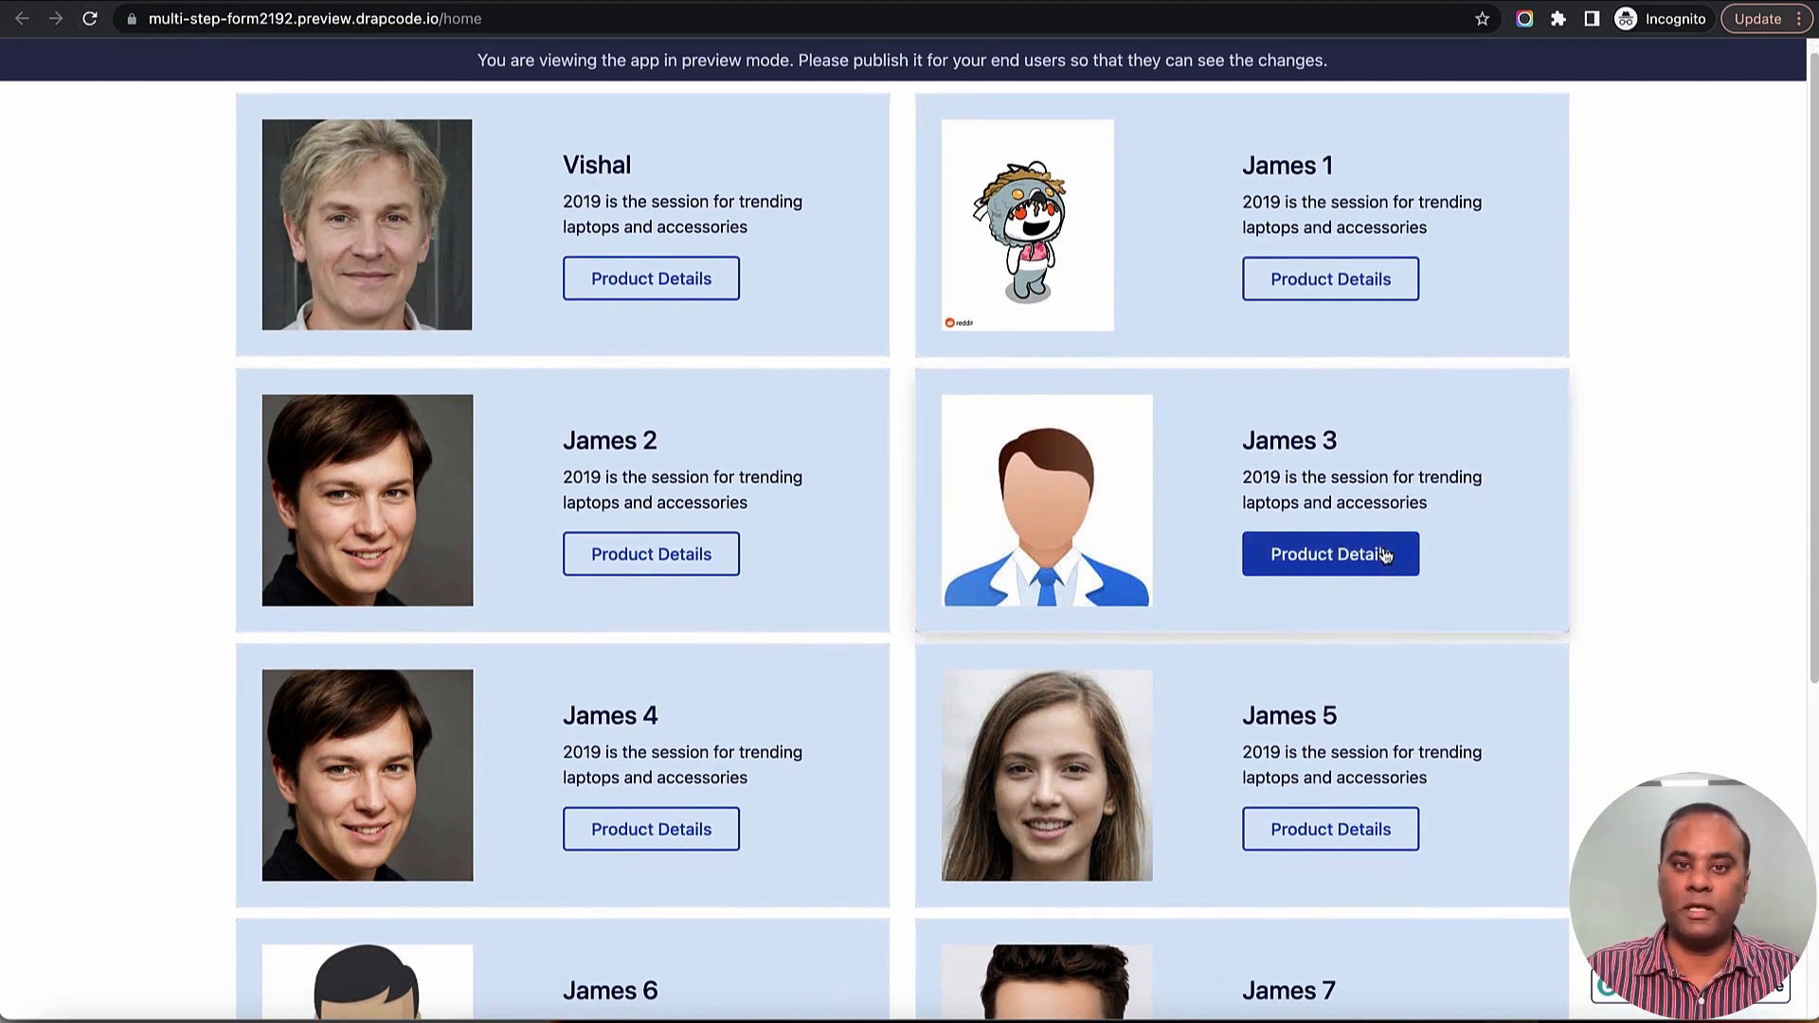
scroll(1319, 650, down, 5)
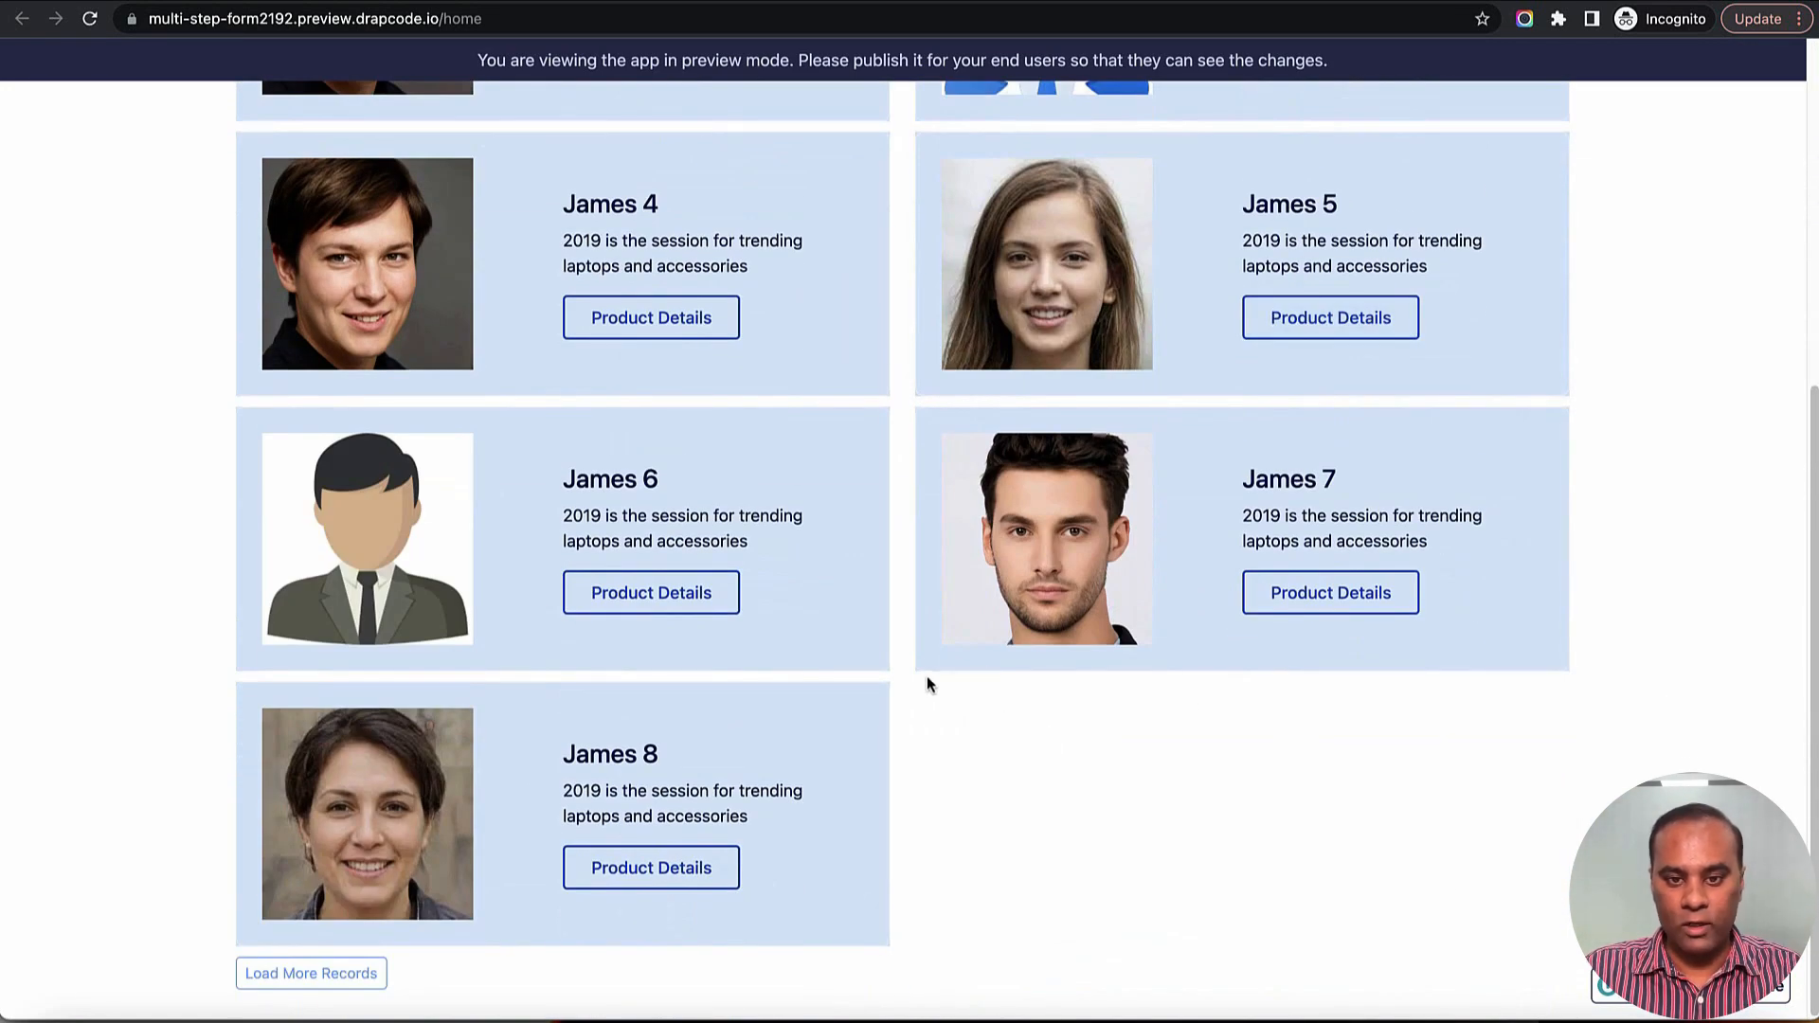
scroll(927, 682, up, 5)
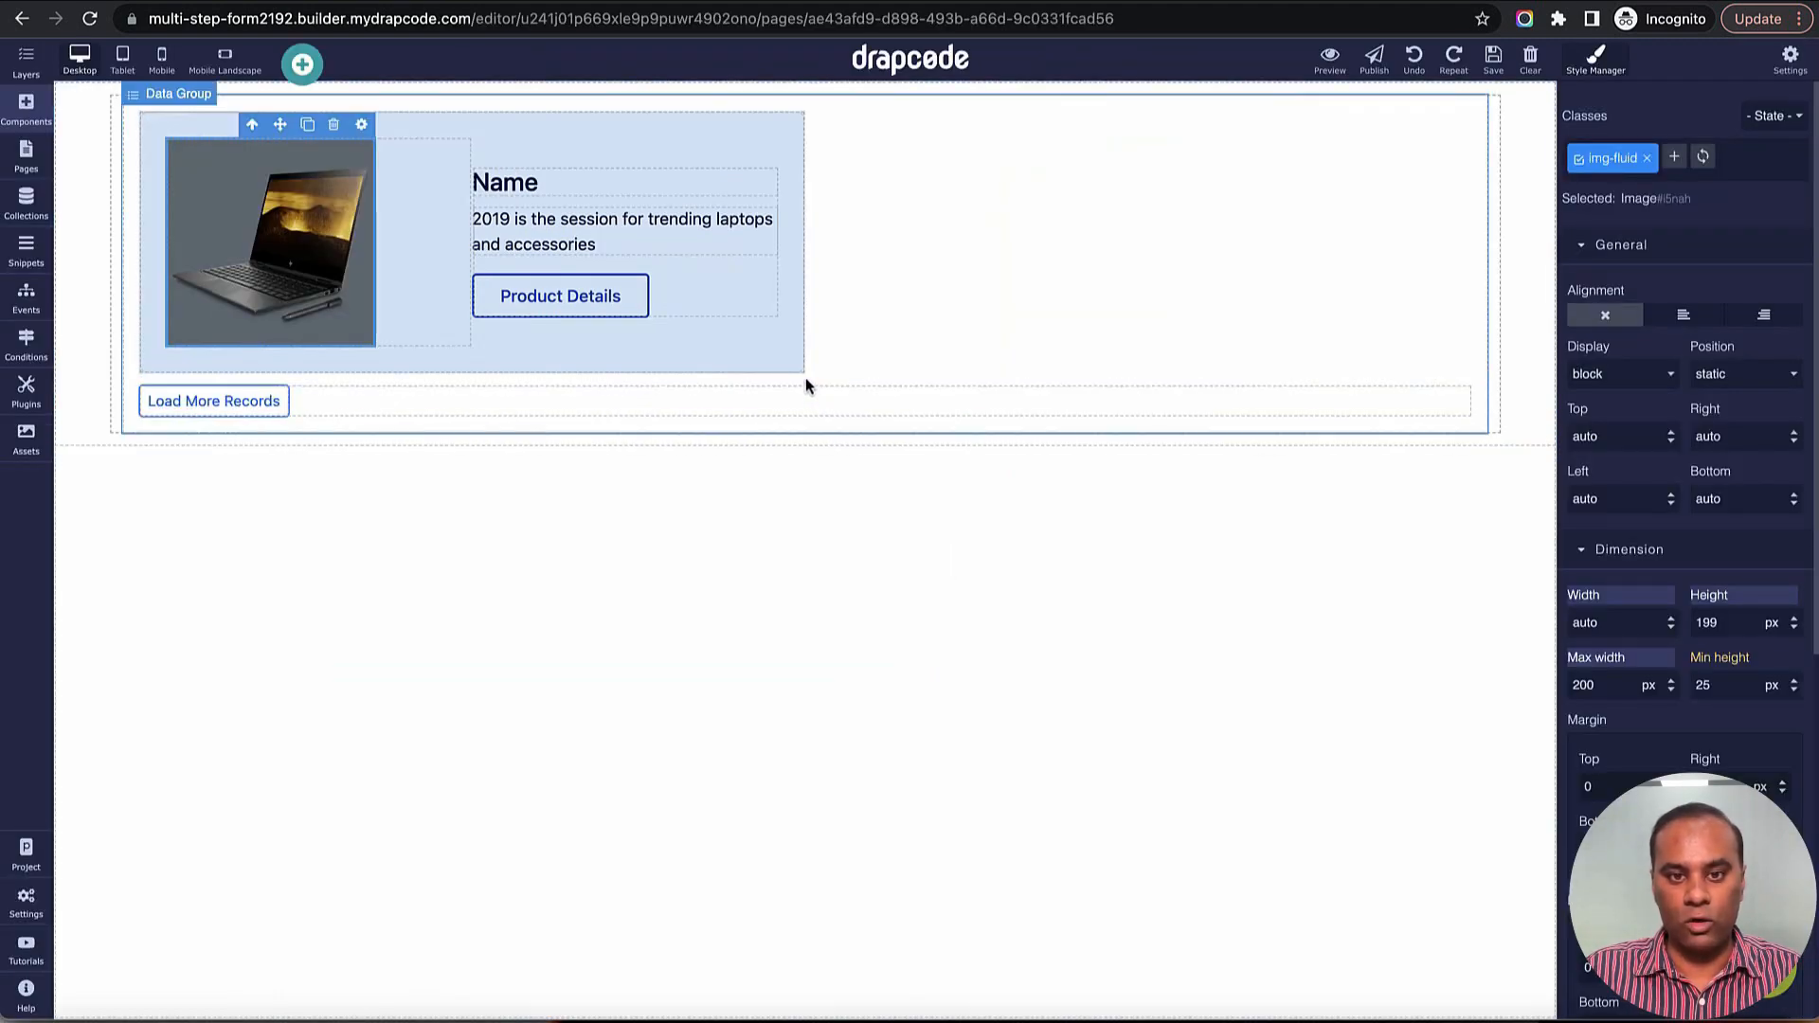
Step: Select the Card that is the parent of the Card Body in the layer hierarchy
click(799, 374)
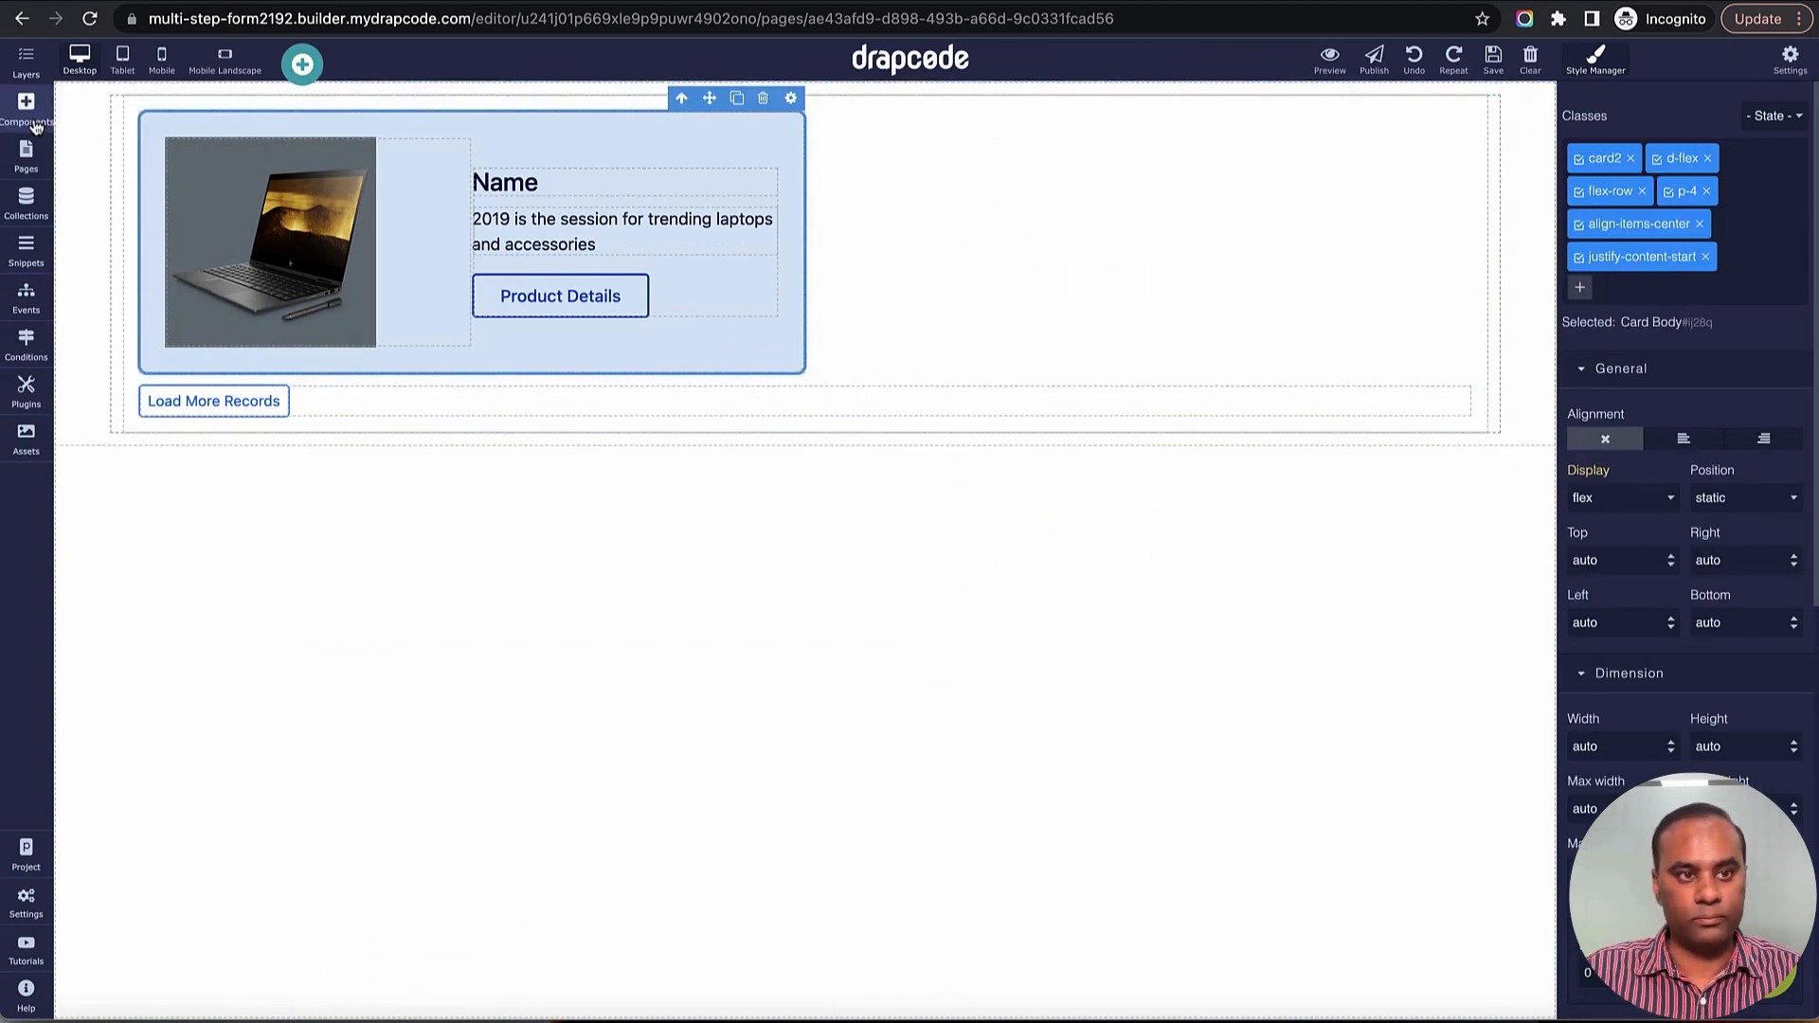
click(25, 76)
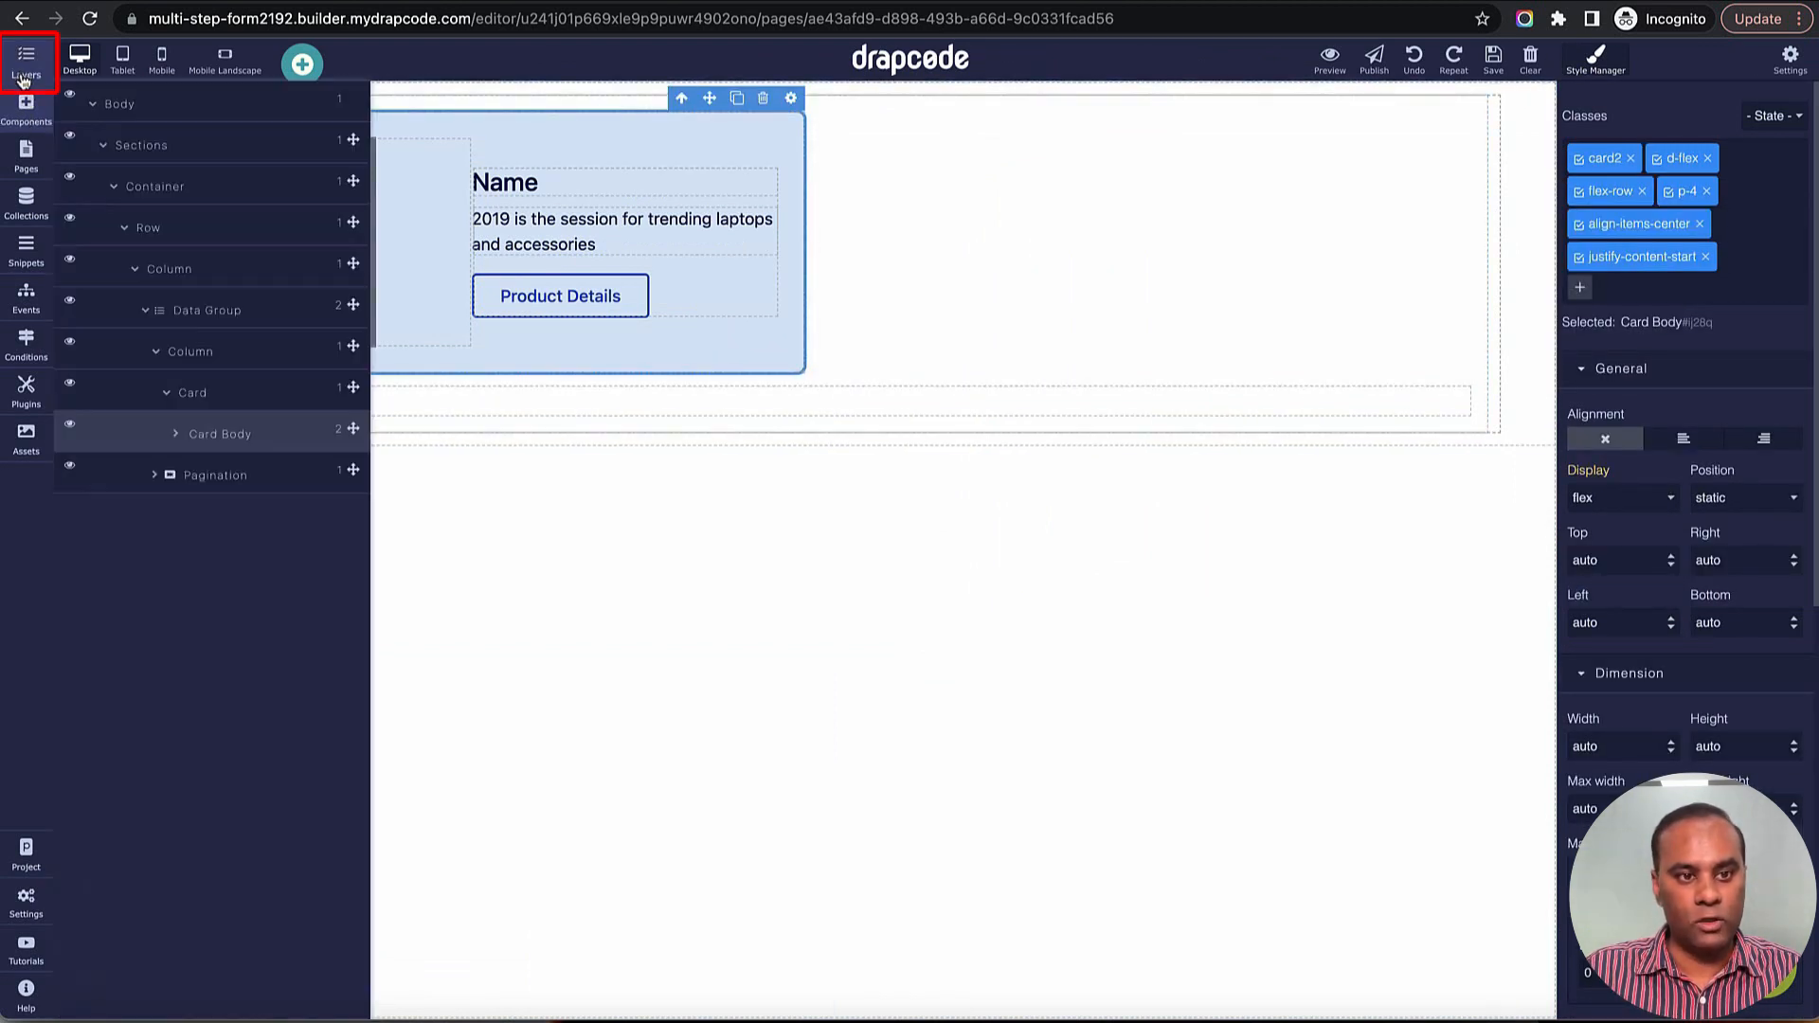
click(165, 392)
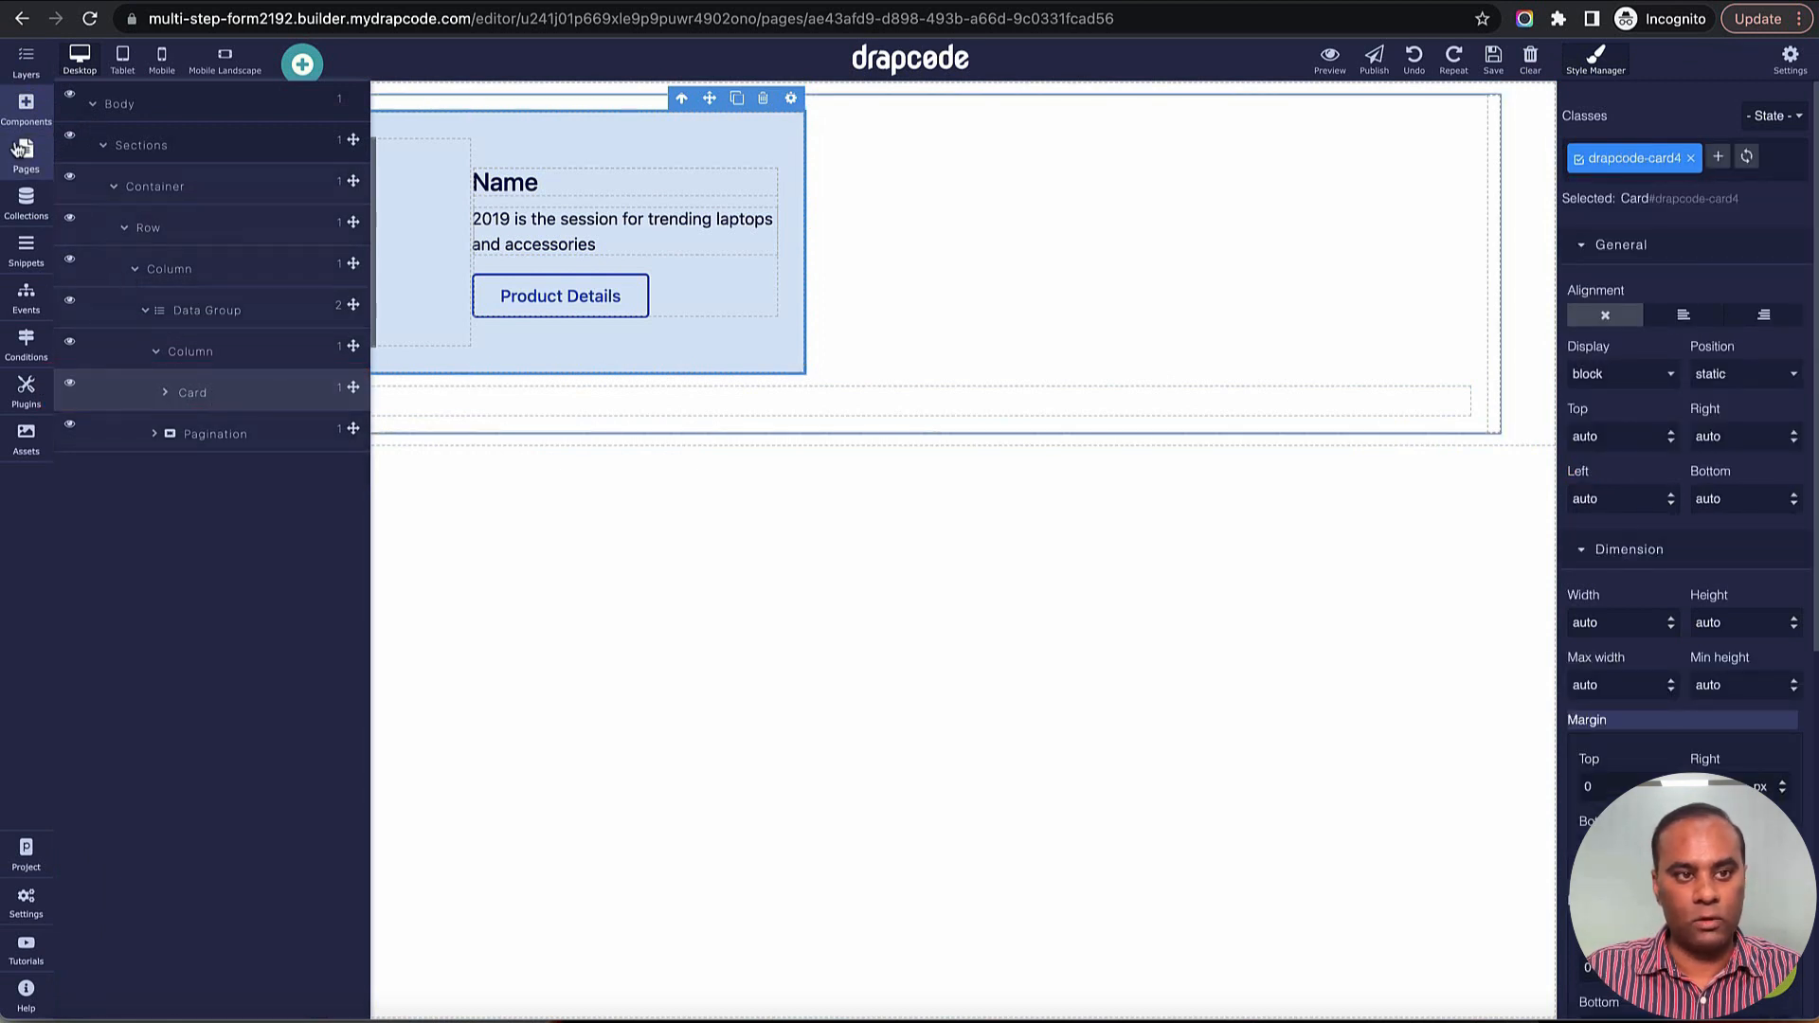
click(23, 68)
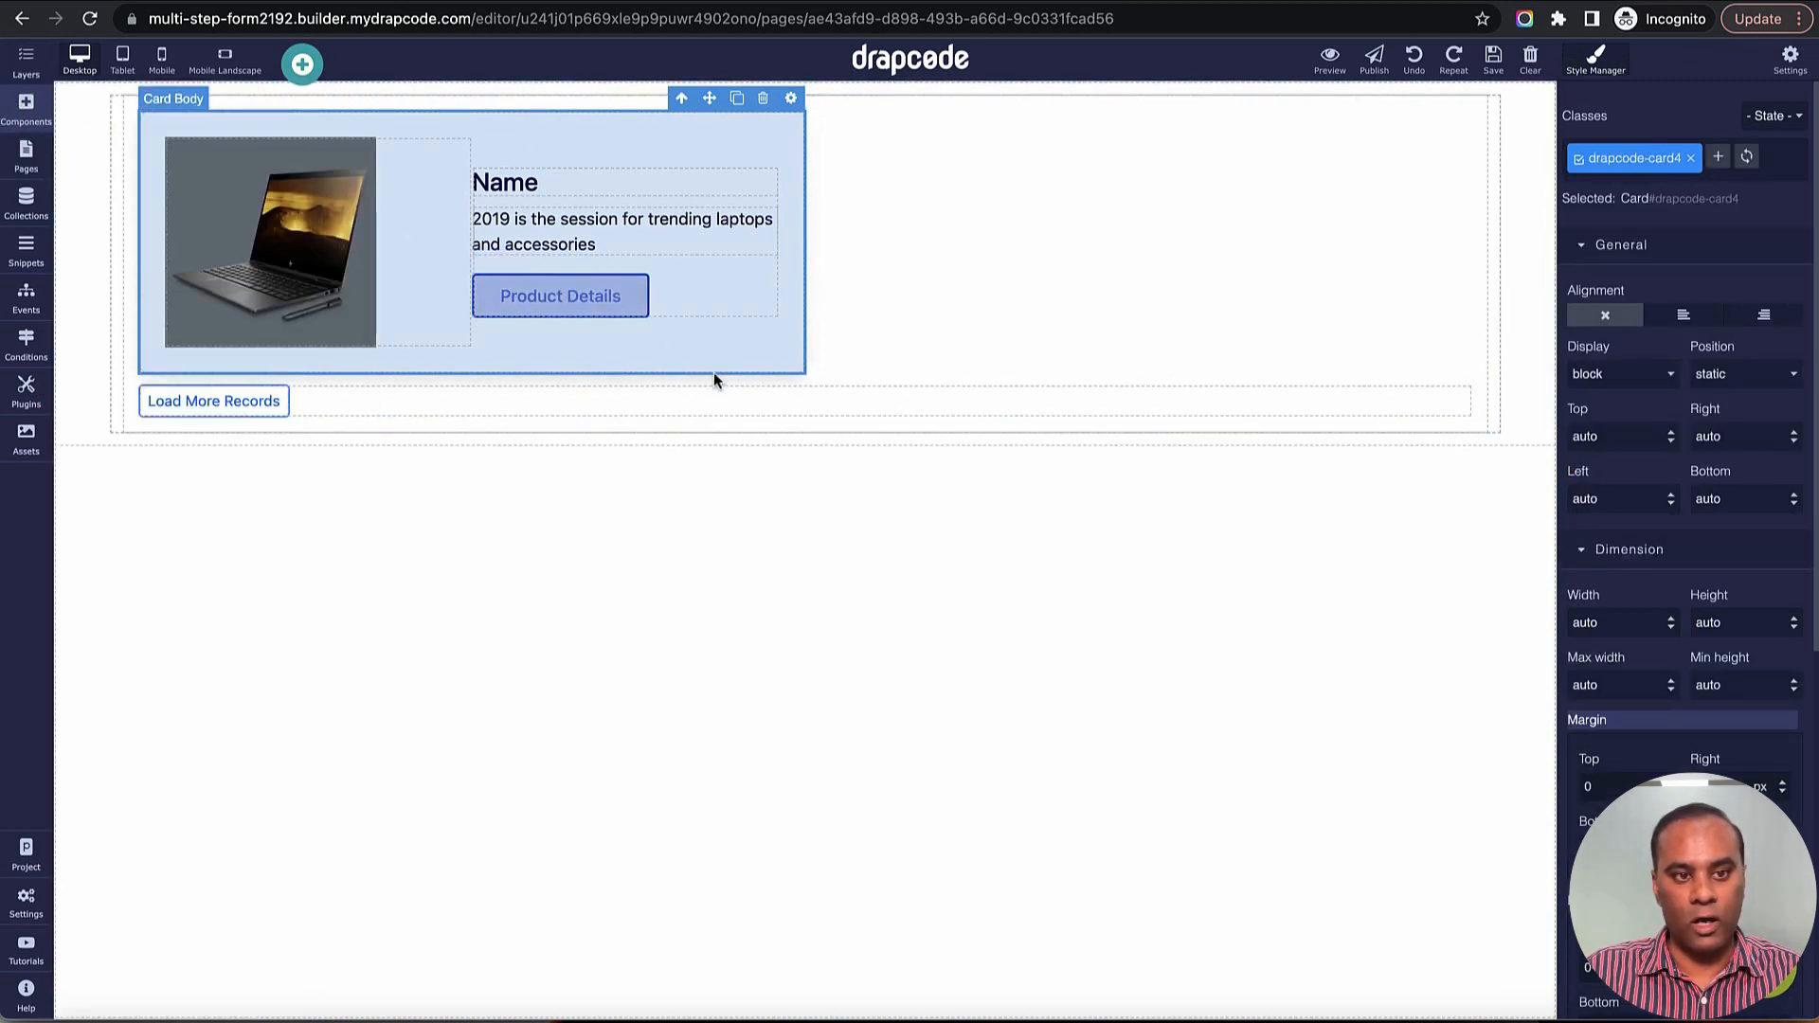
Step: Give the Card a 2 px solid border on all sides and reload the page preview
scroll(1709, 730, down, 2)
scroll(1707, 730, down, 5)
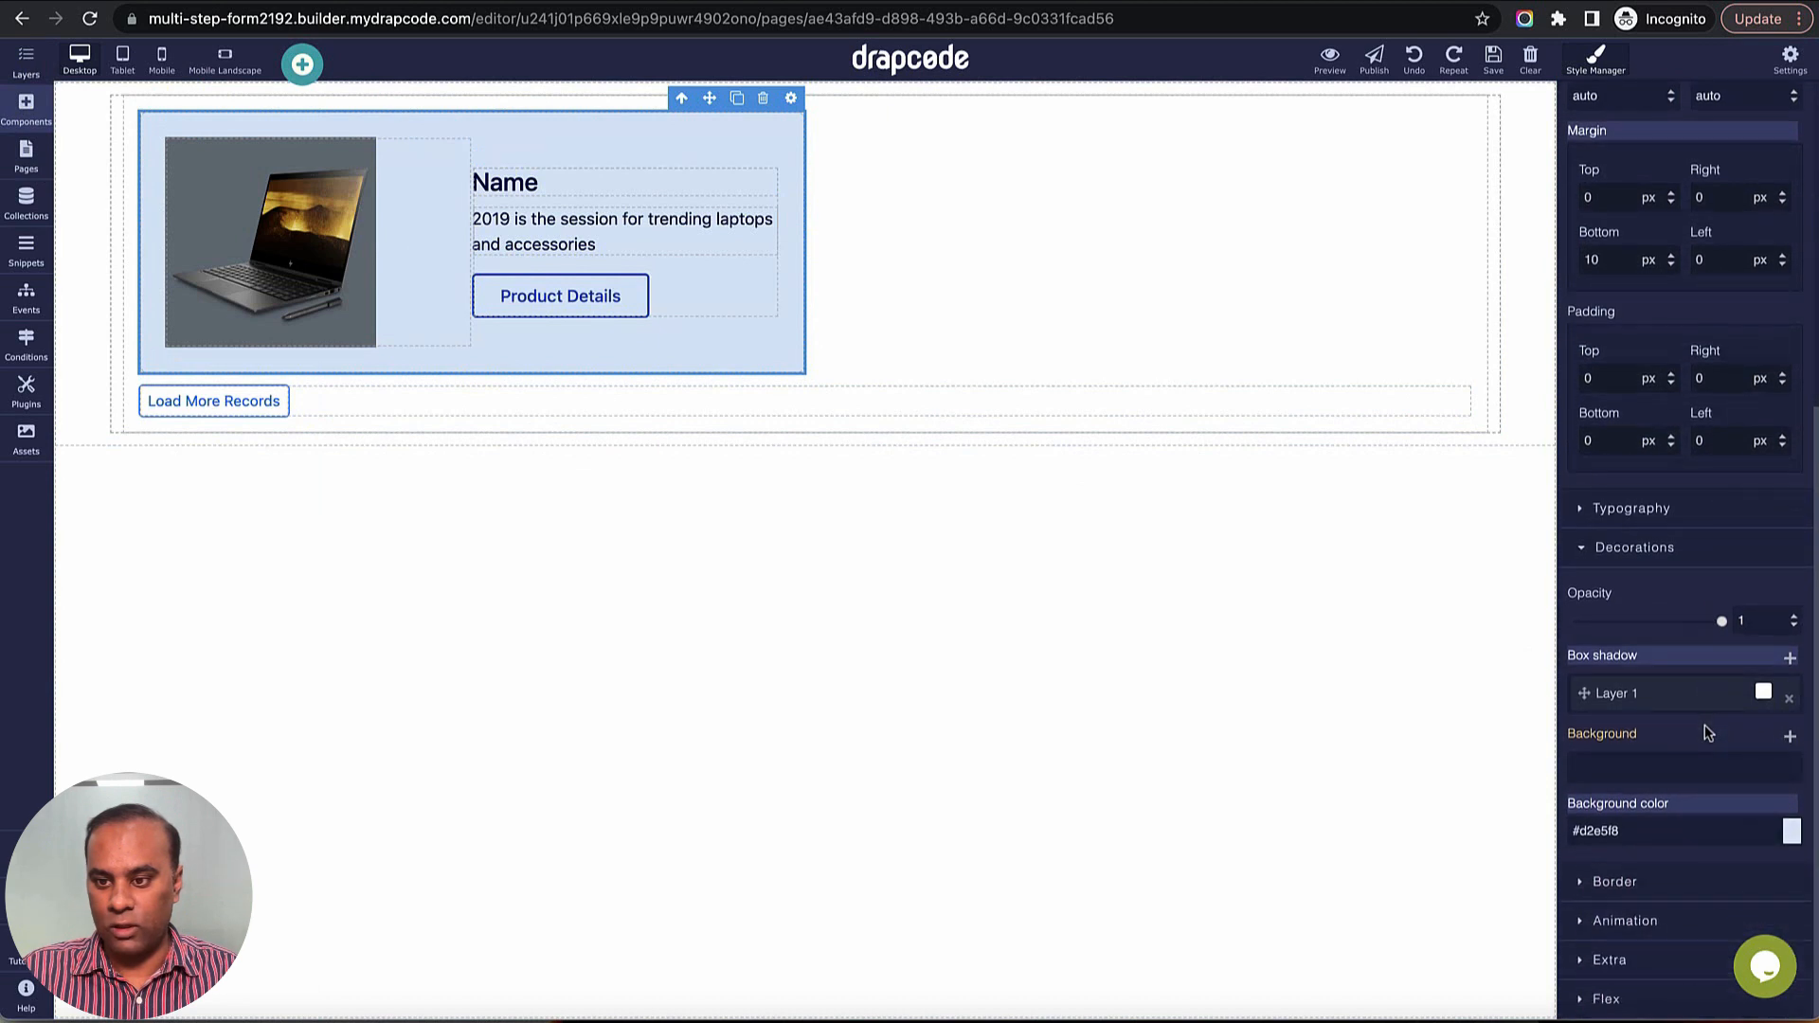
click(1646, 881)
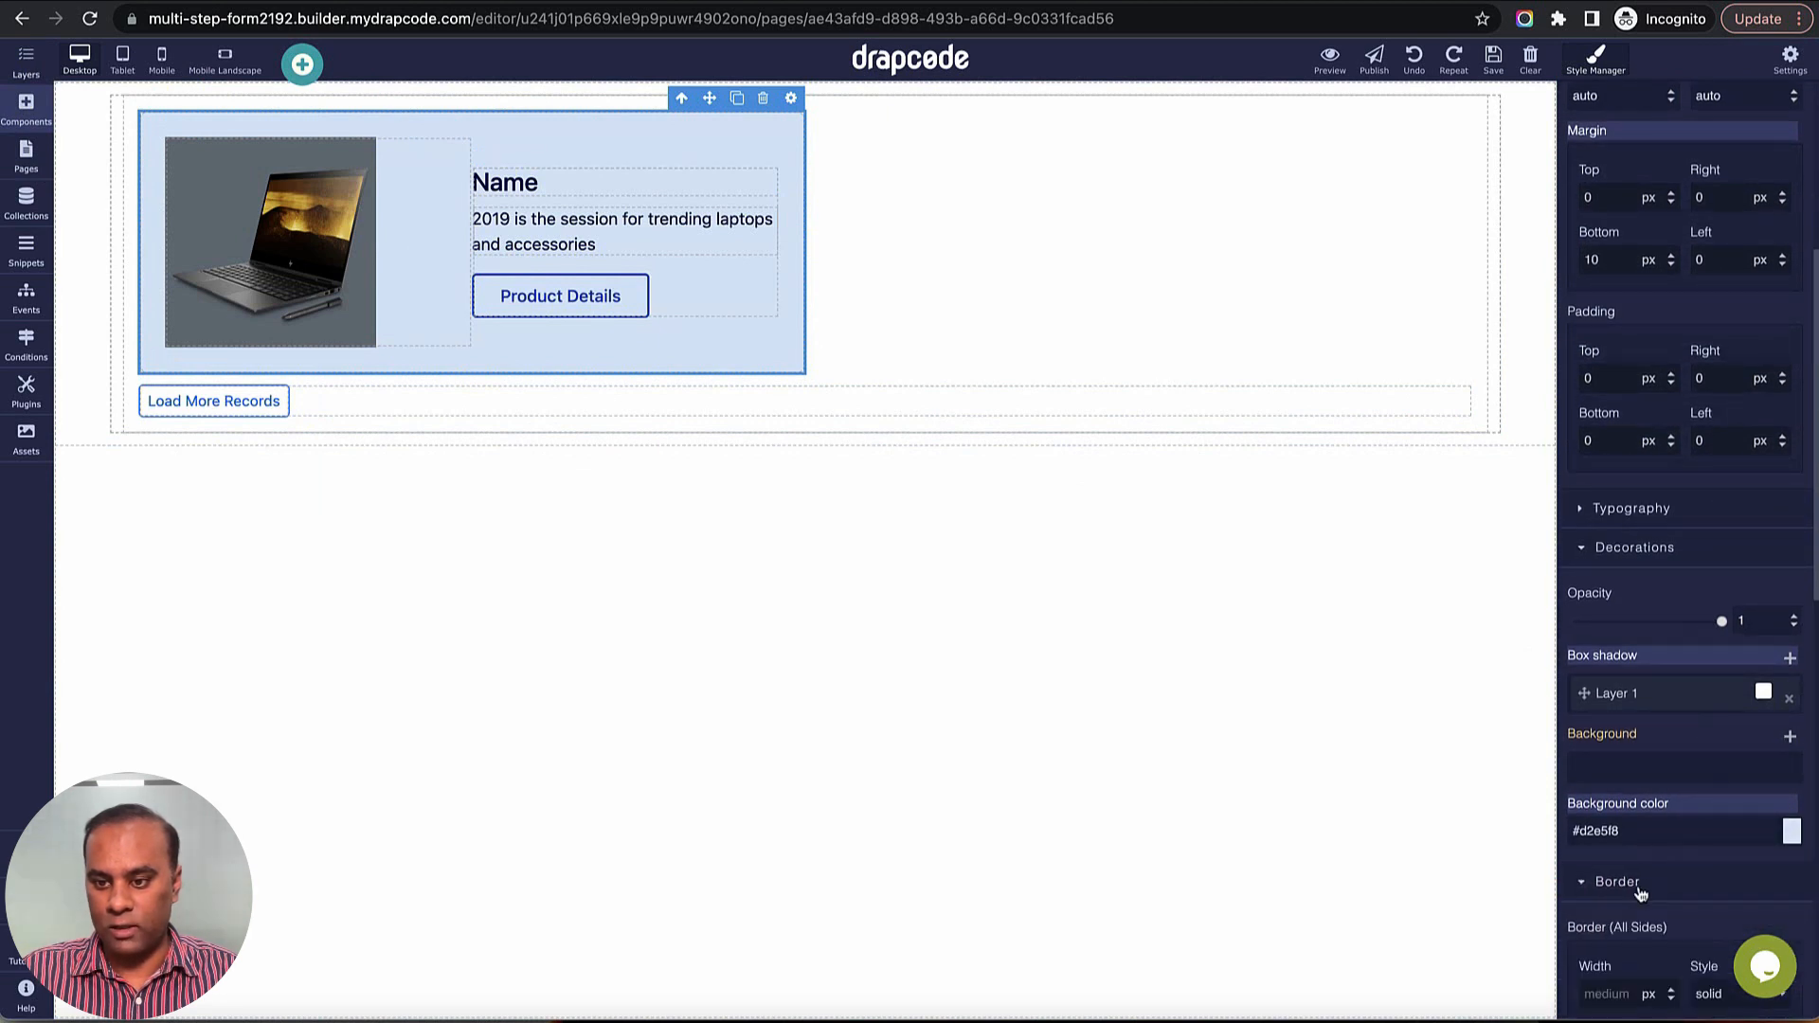
scroll(1637, 858, down, 6)
double_click(1613, 644)
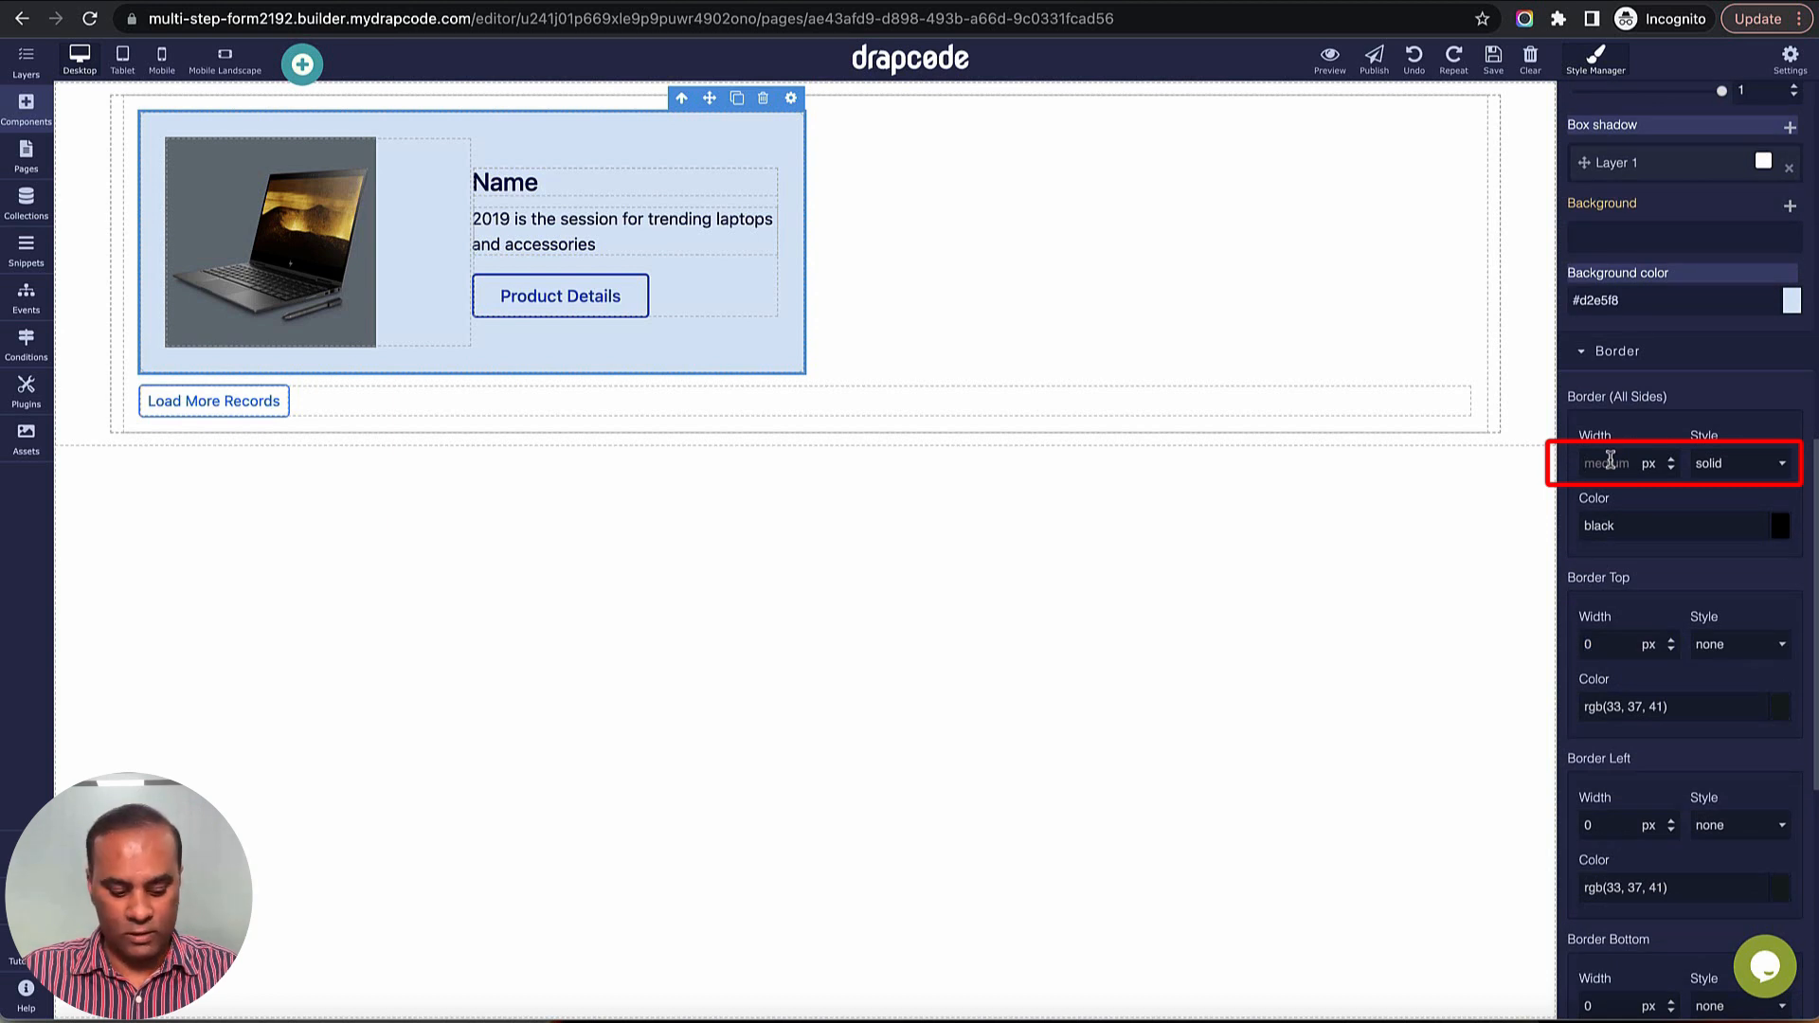
text(2)
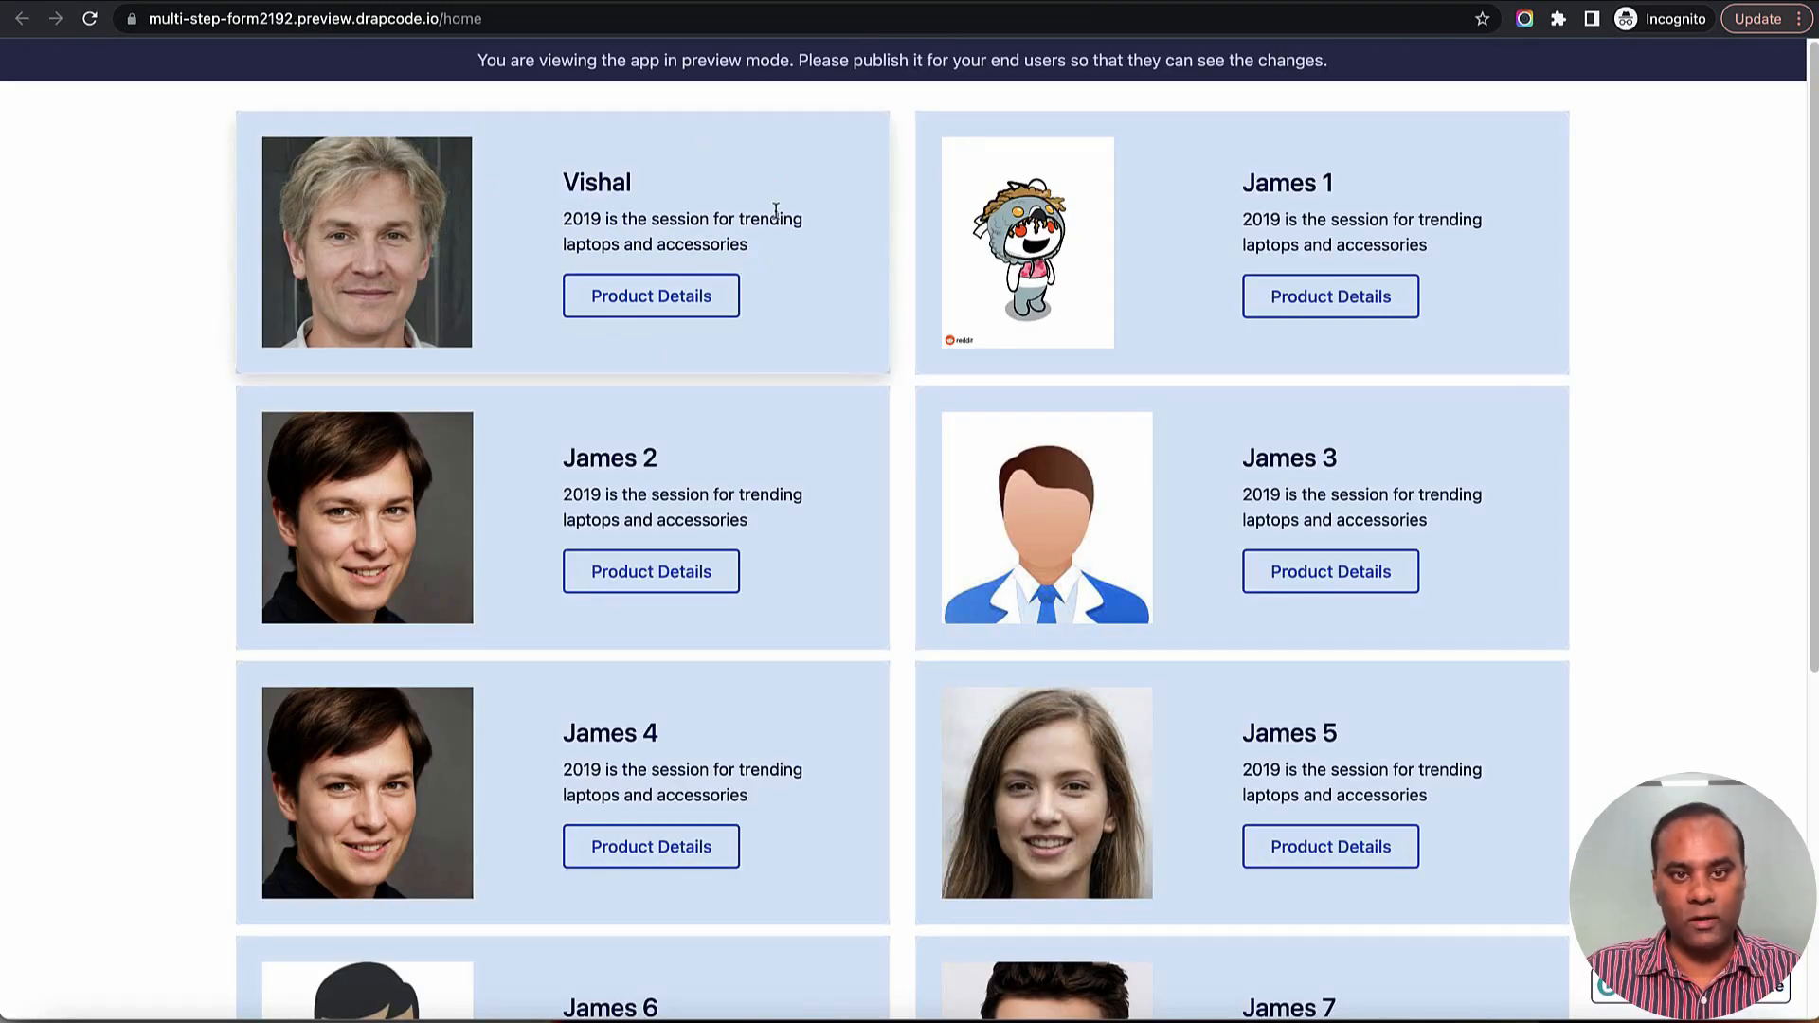
click(91, 20)
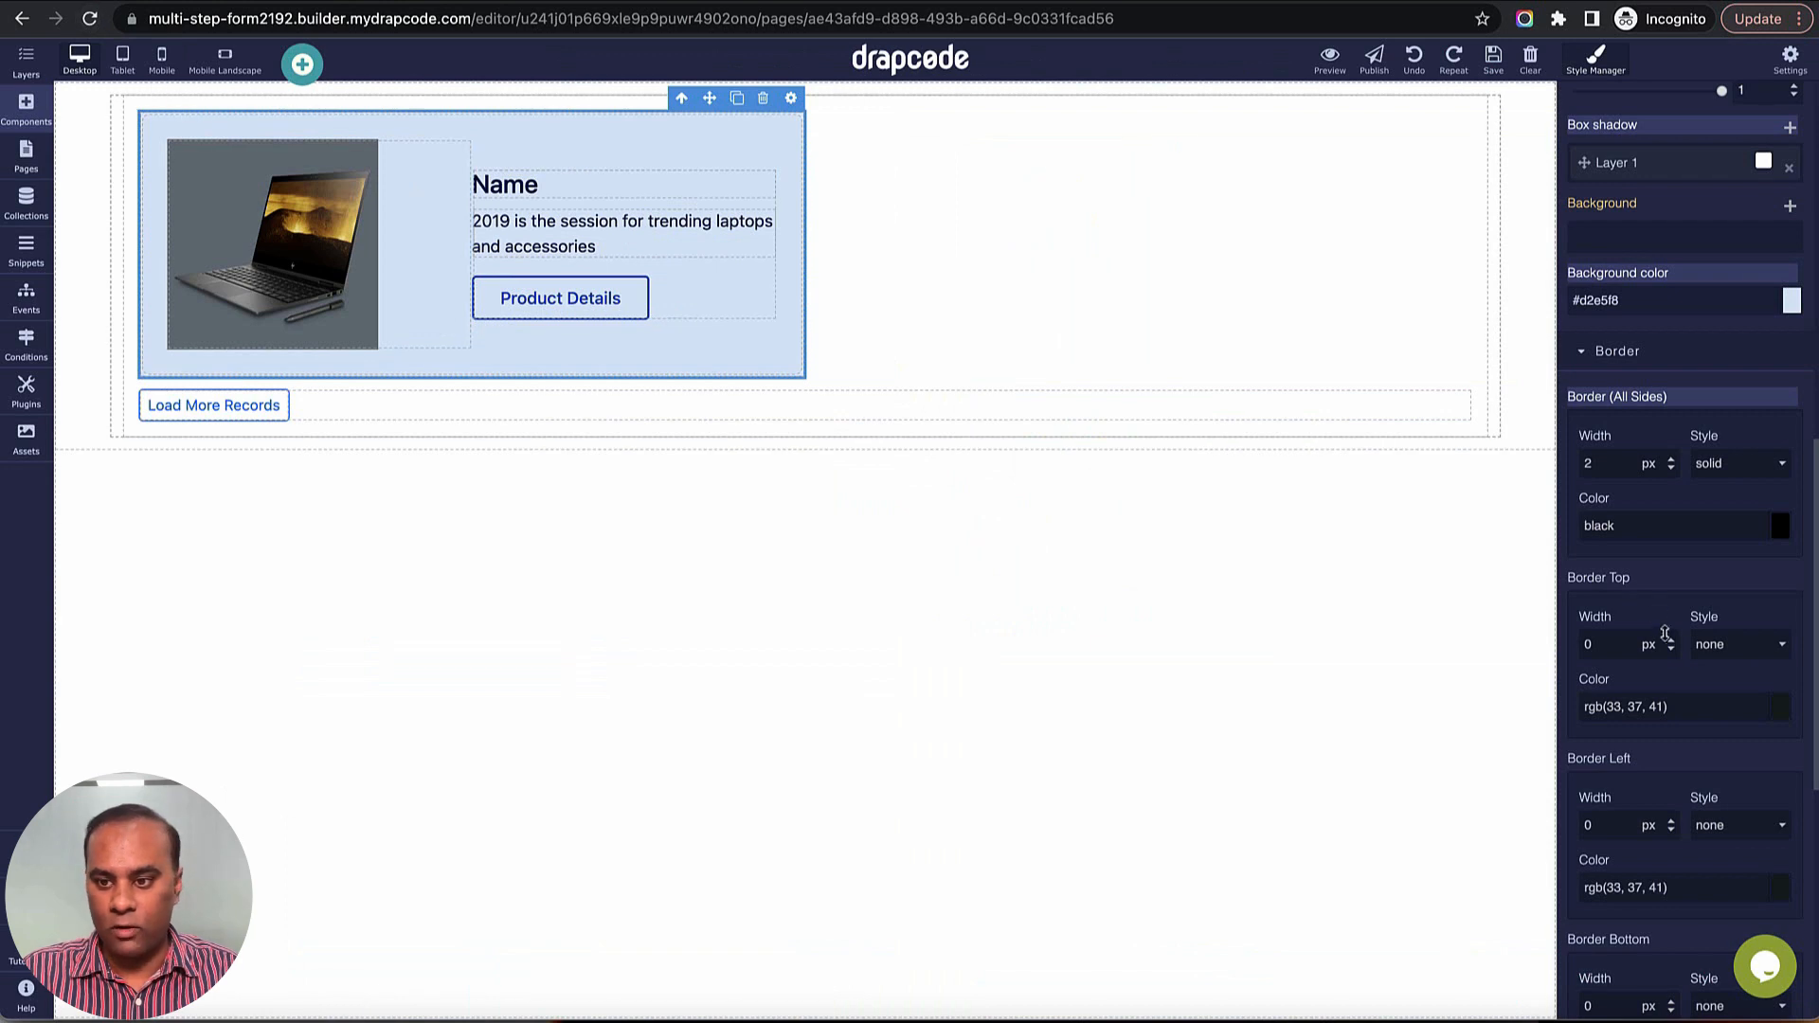
Step: Round the Card's corners with a border radius of 20 px on all sides
scroll(1666, 633, down, 7)
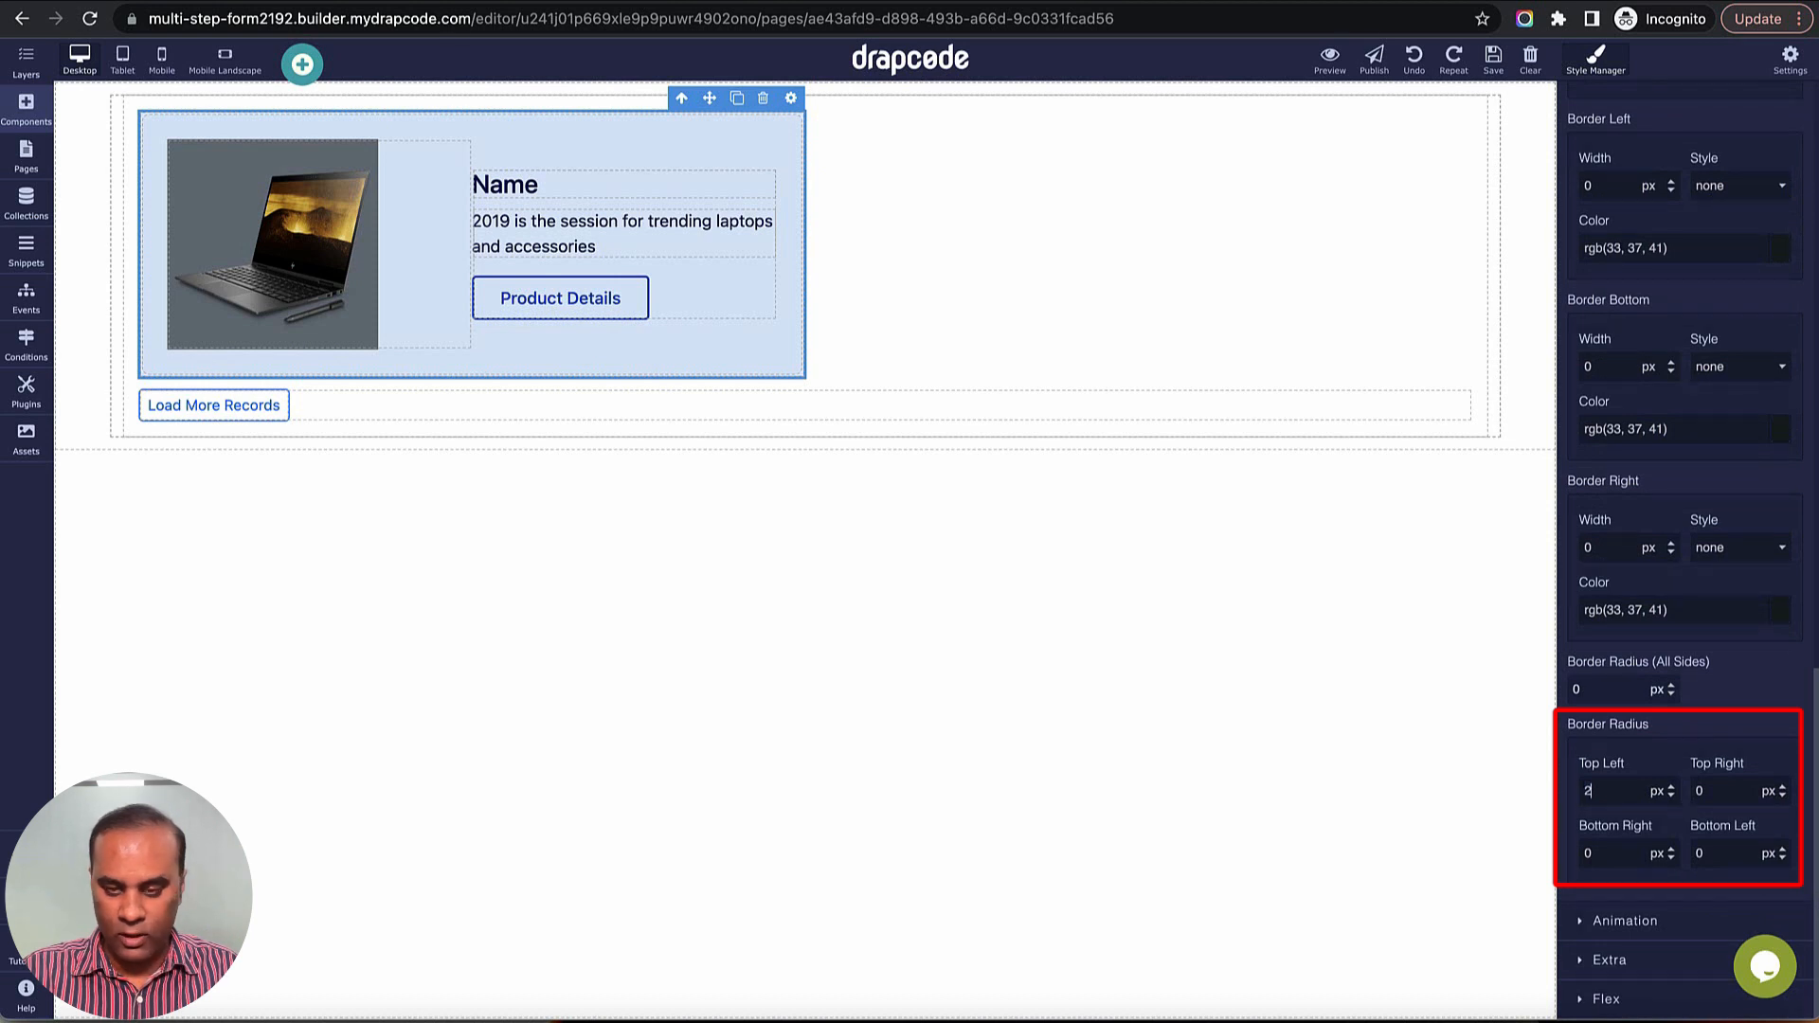
text(0)
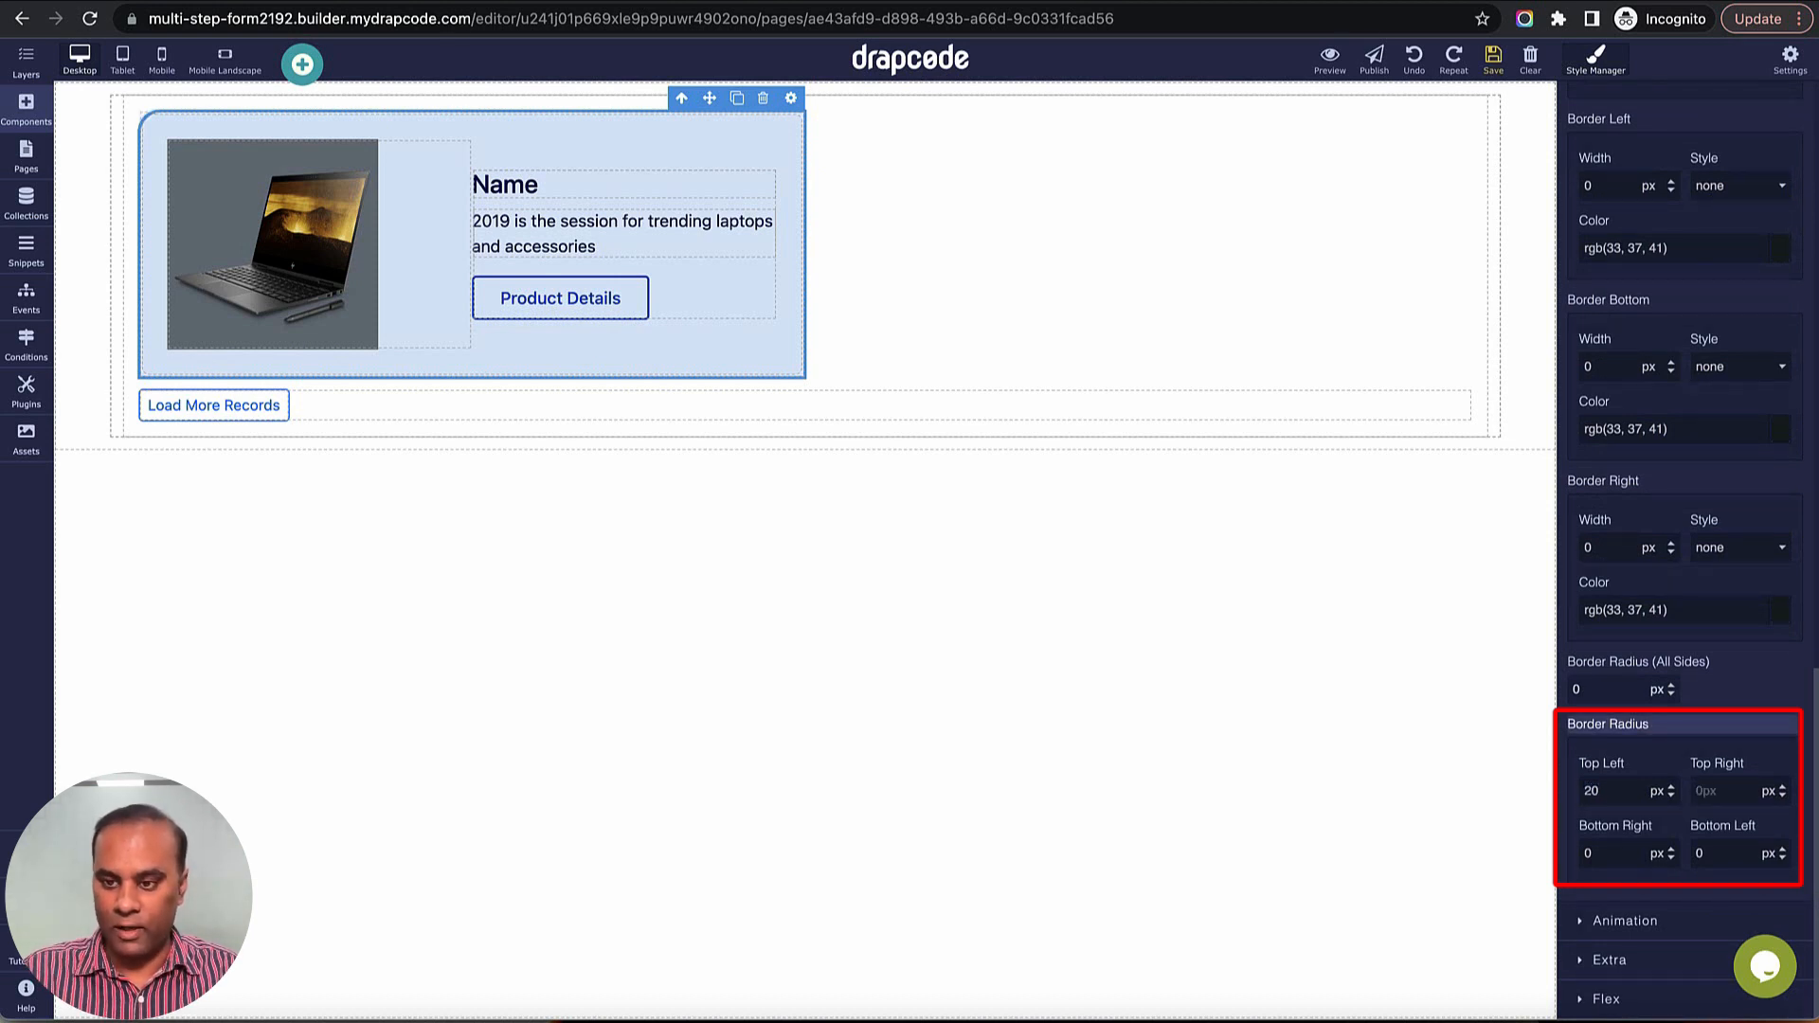
key(super+a)
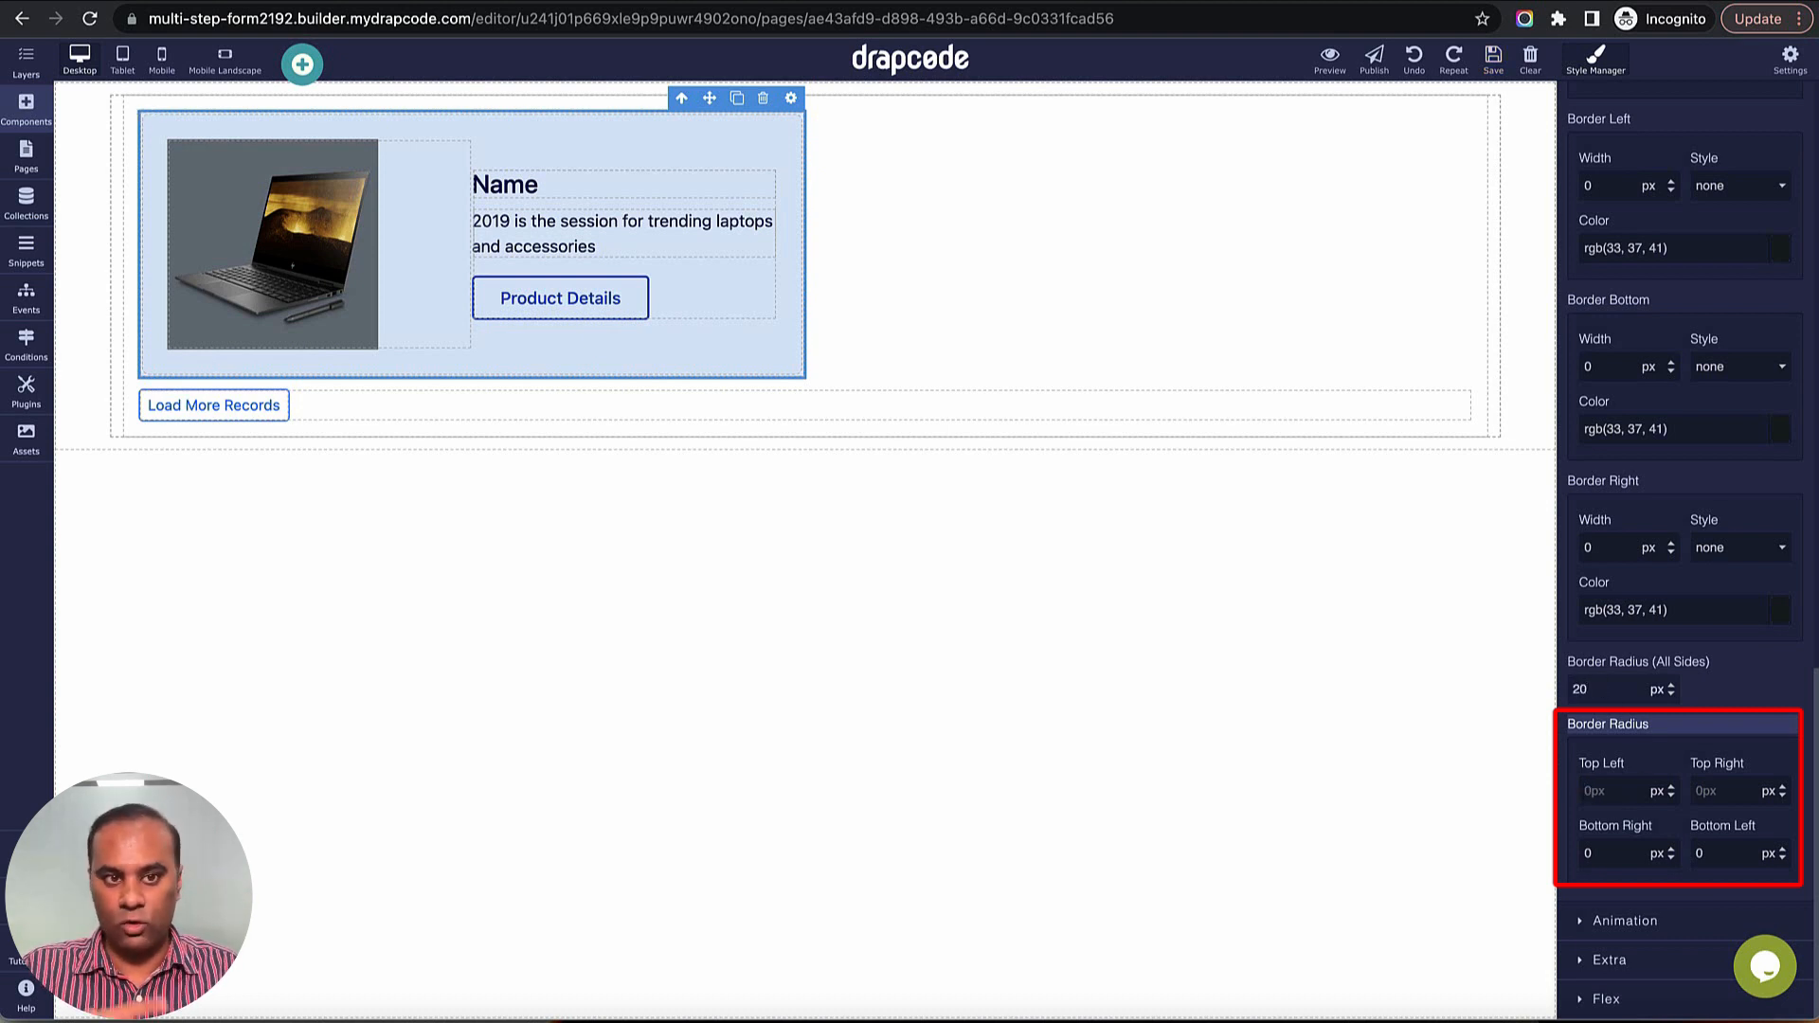
key(Return)
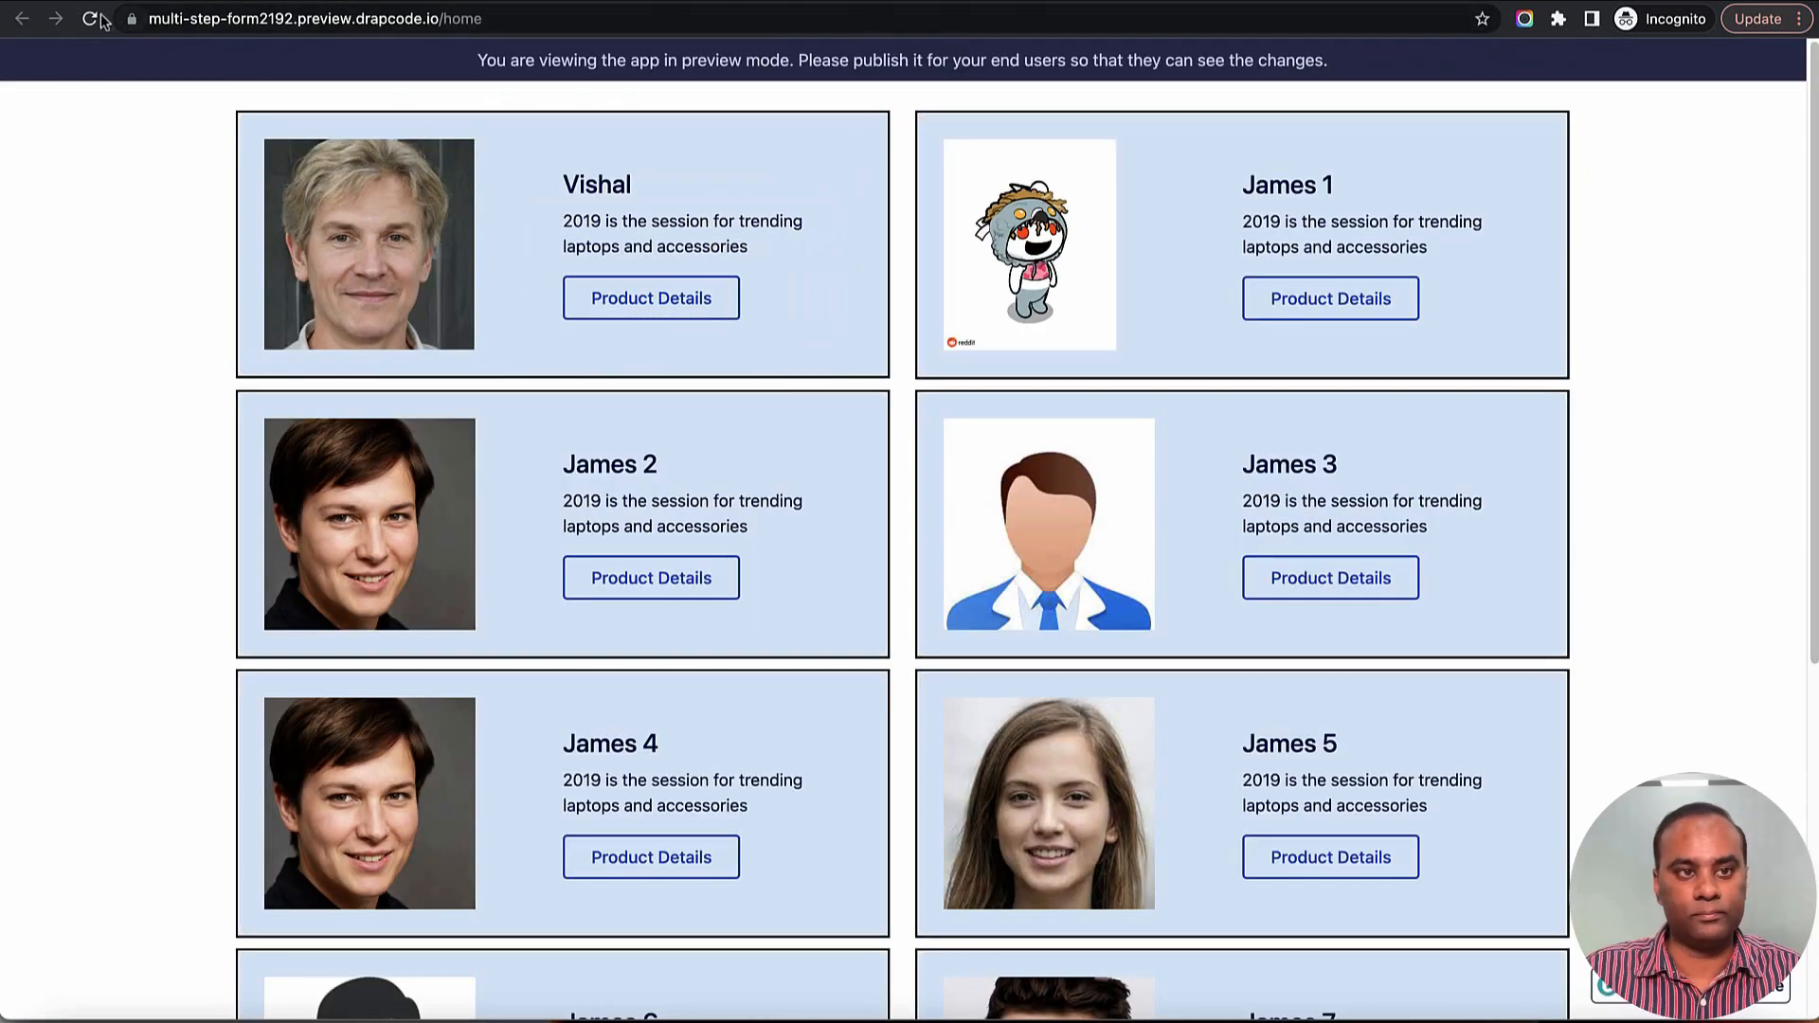
Step: Reload the page preview and check the border and rounded corners of all employee cards
click(89, 19)
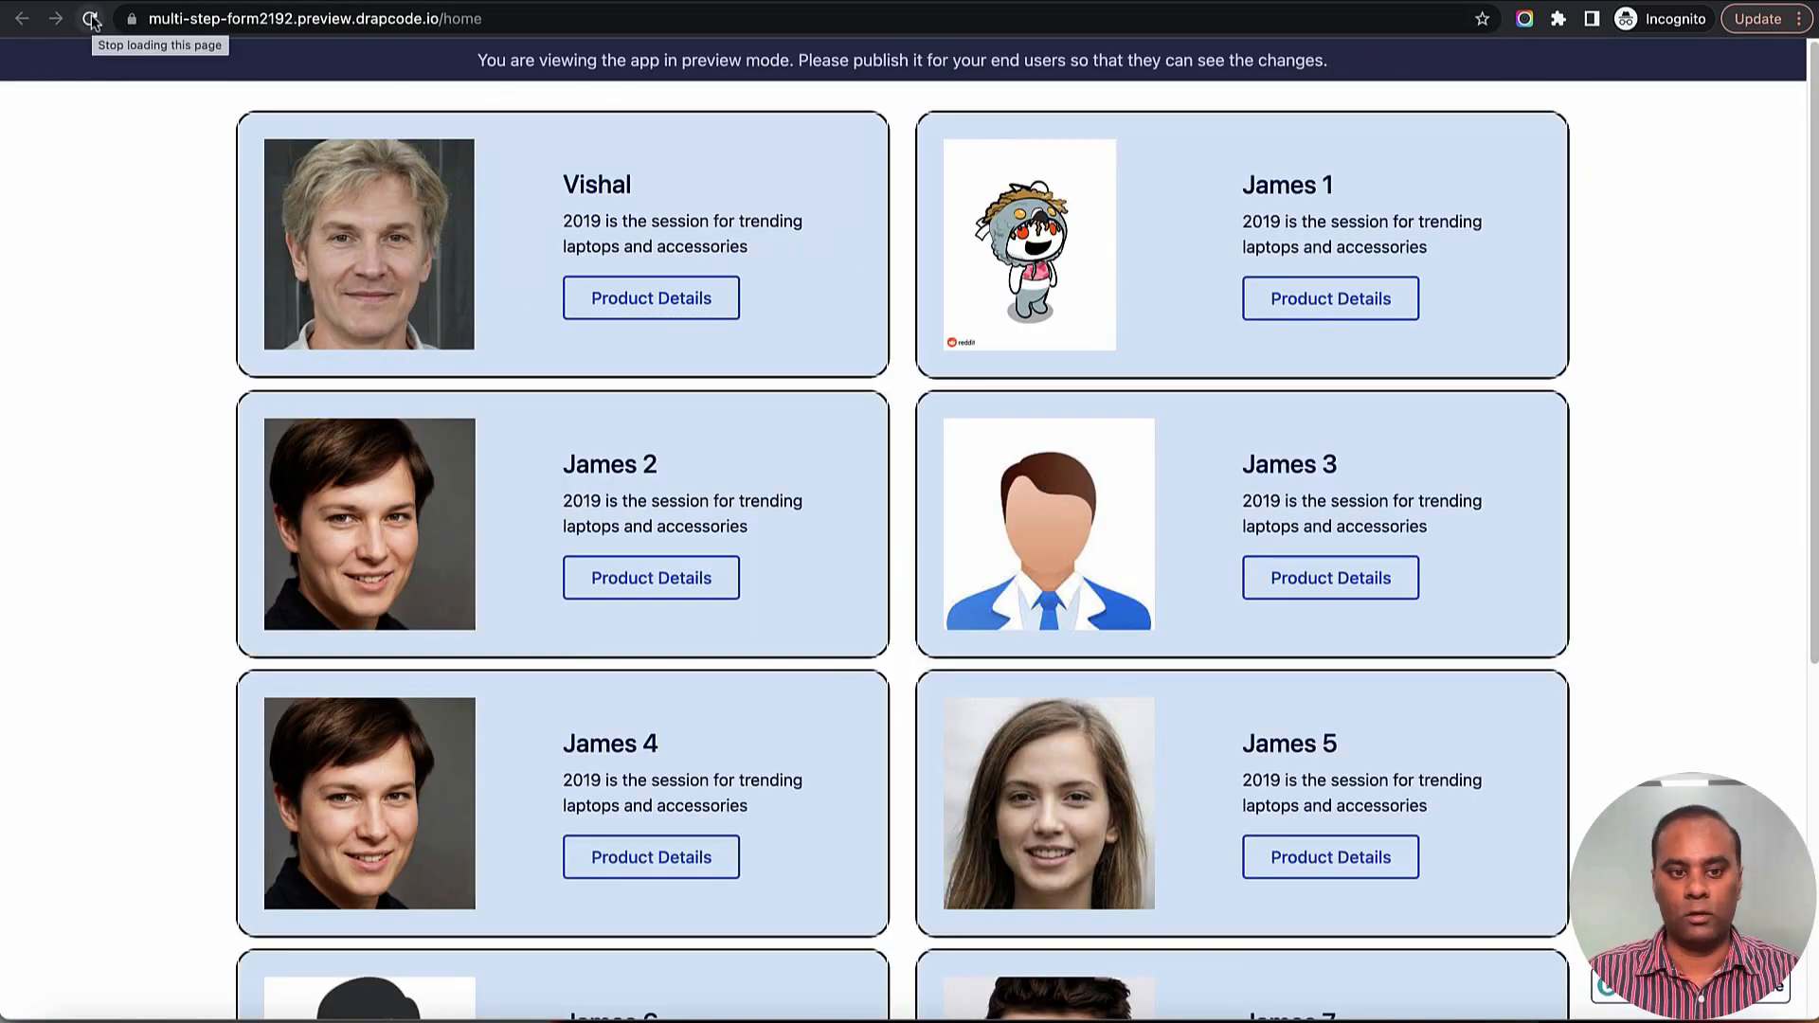
scroll(777, 309, down, 6)
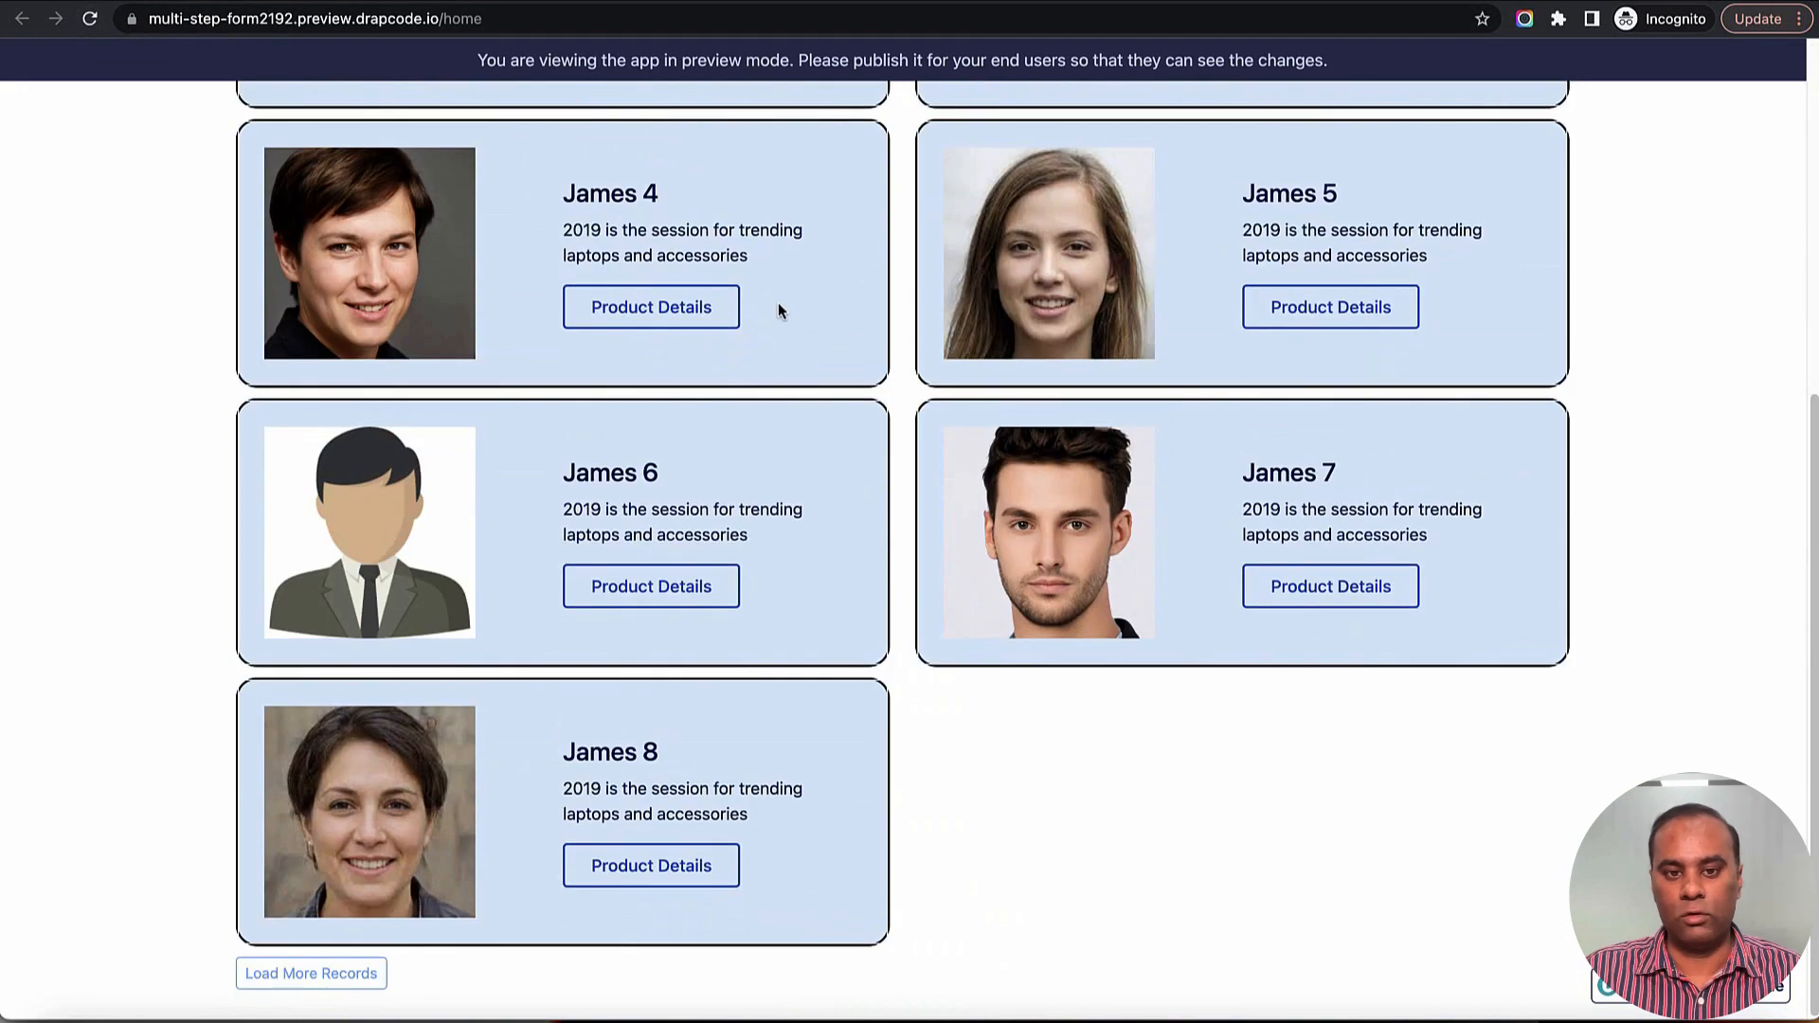
scroll(777, 303, up, 6)
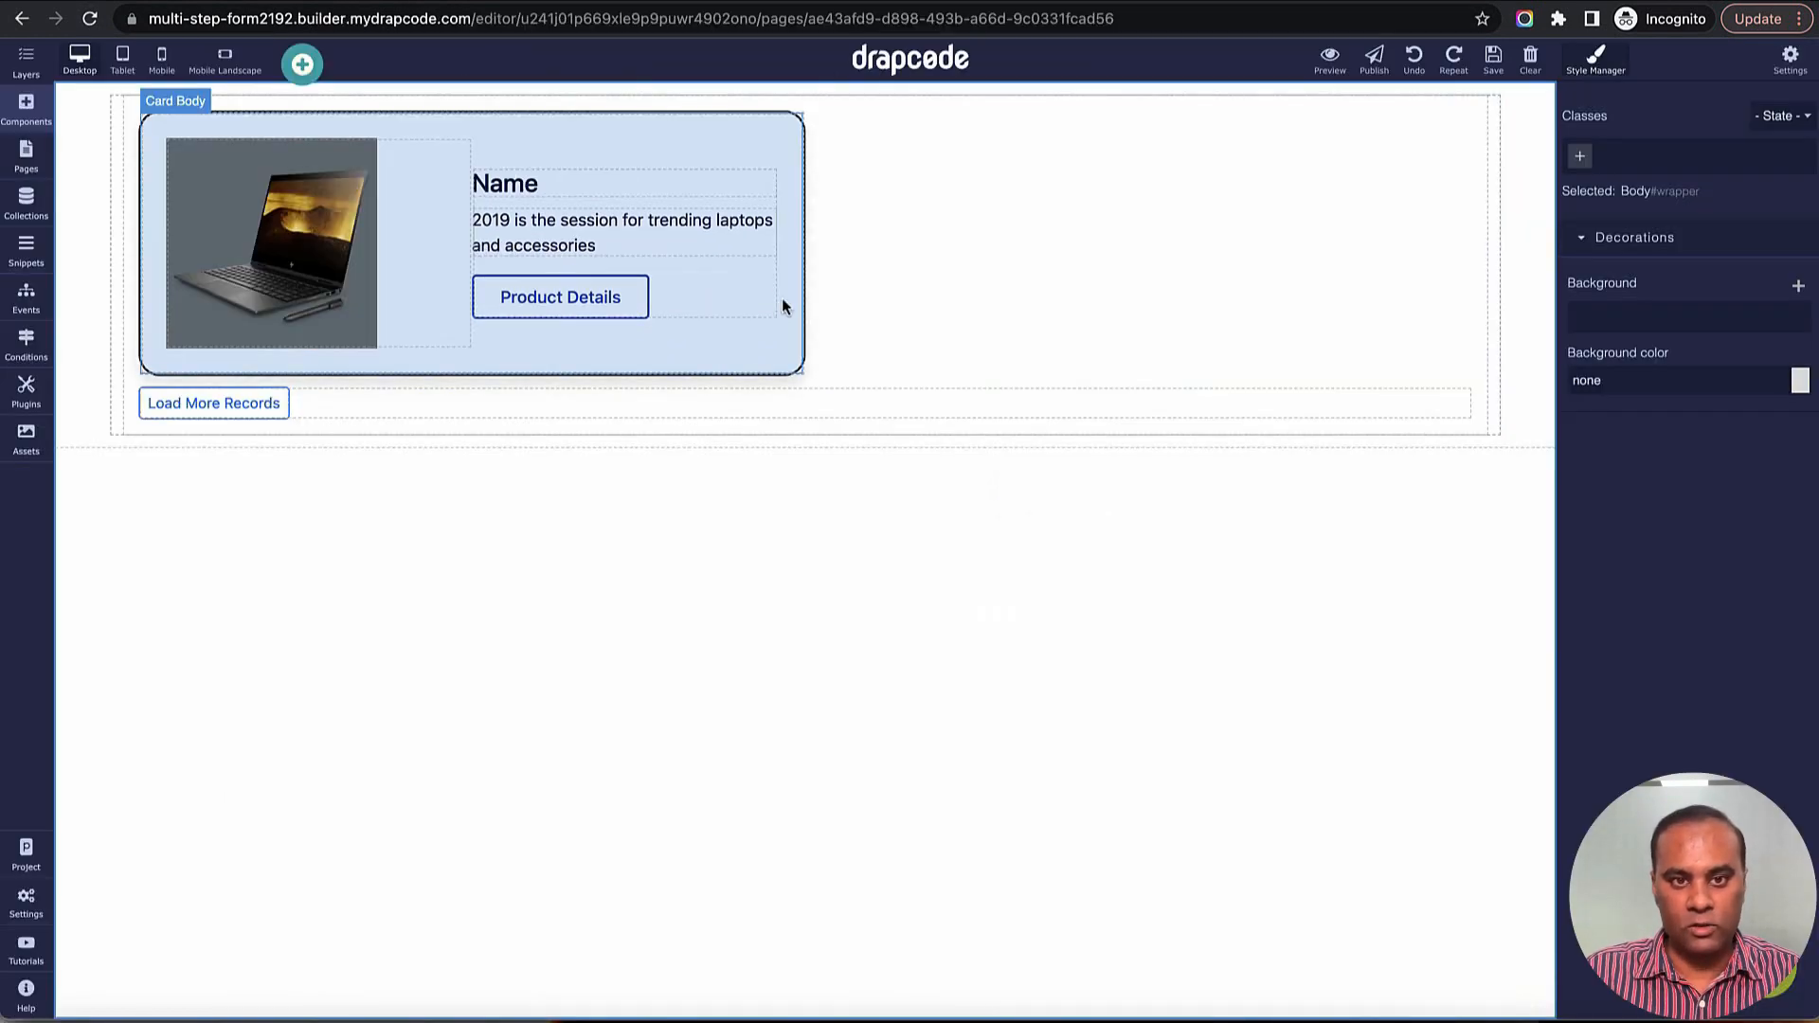
Step: Add a Cards component above the existing card's content inside the data group
click(26, 61)
click(29, 64)
click(27, 107)
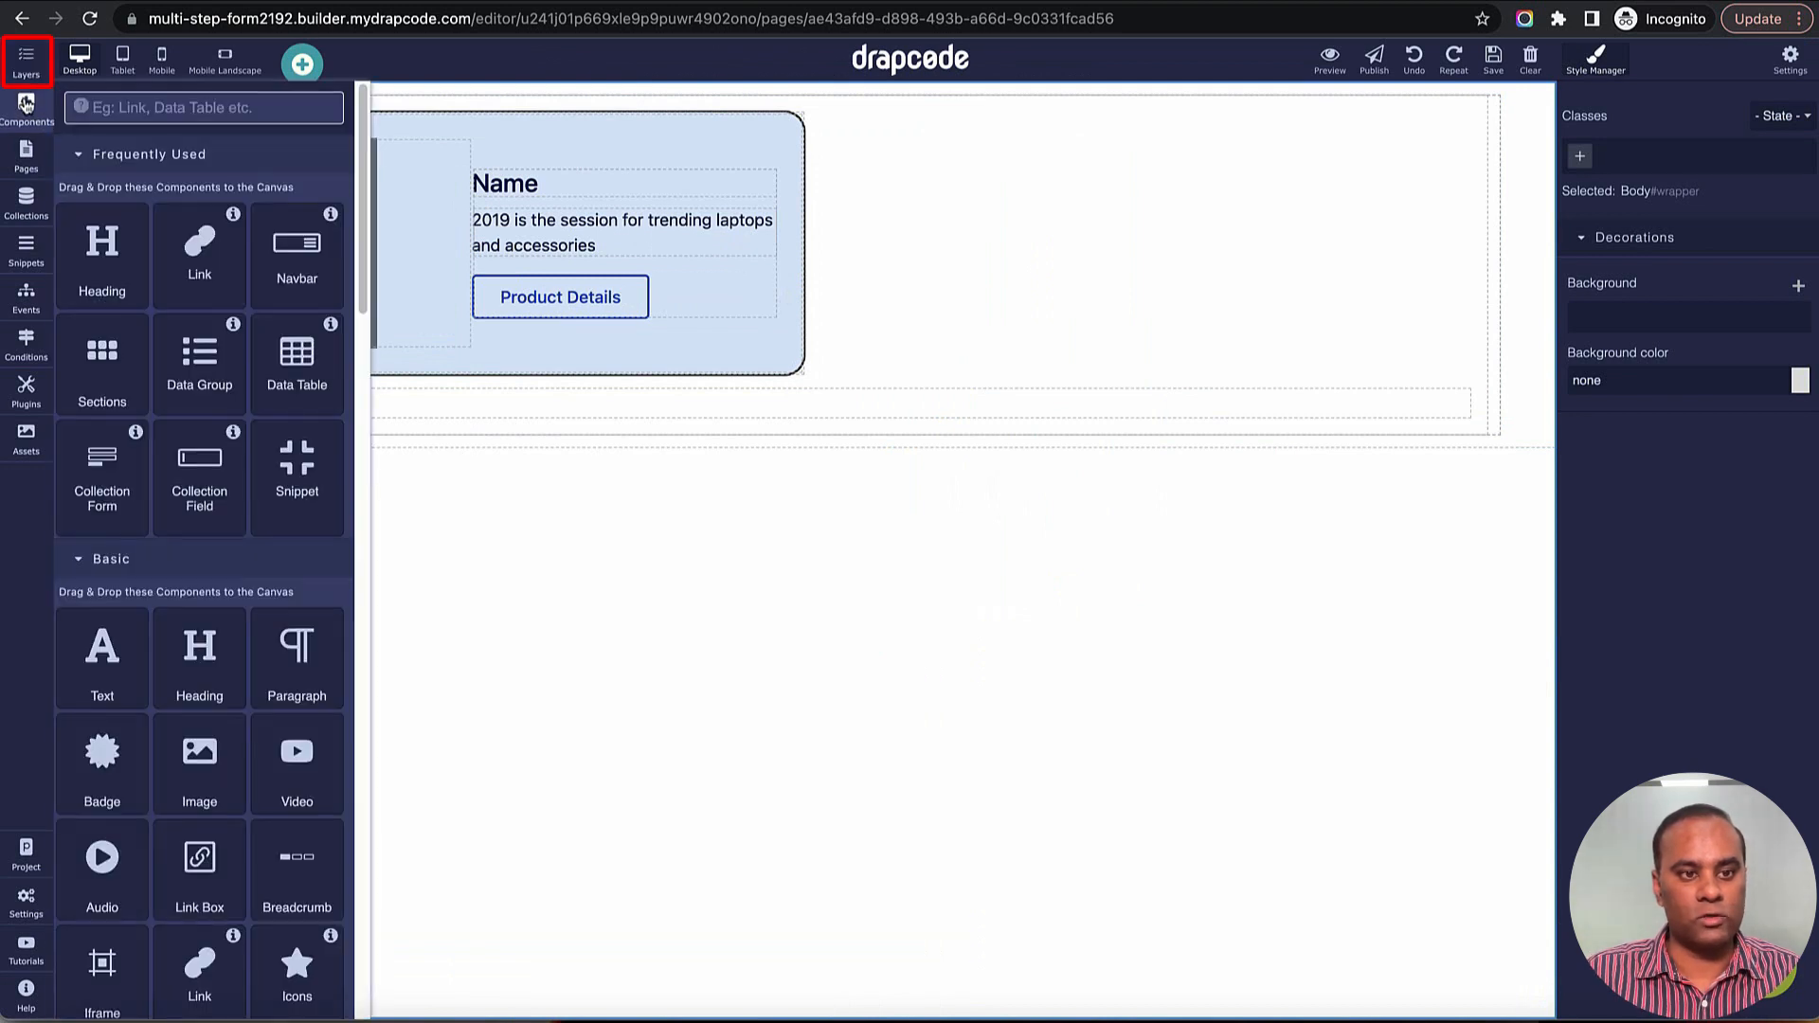
scroll(104, 616, down, 2)
scroll(107, 618, down, 10)
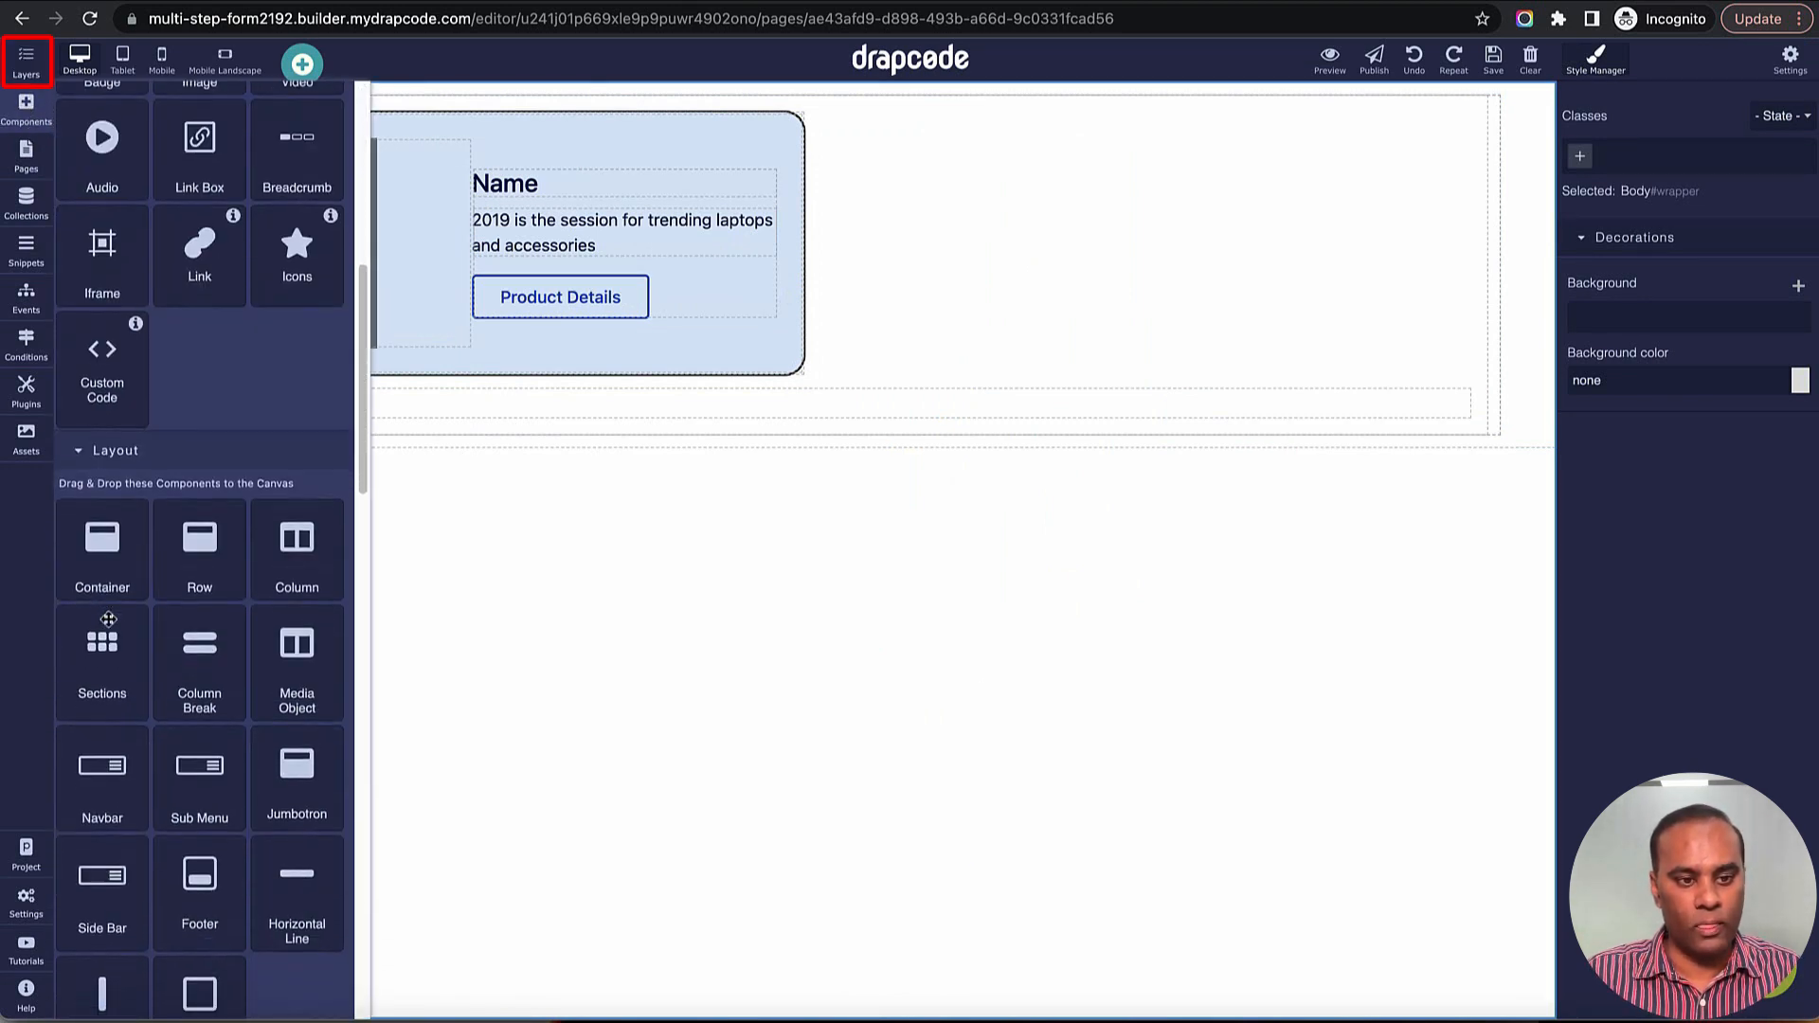
scroll(107, 620, down, 10)
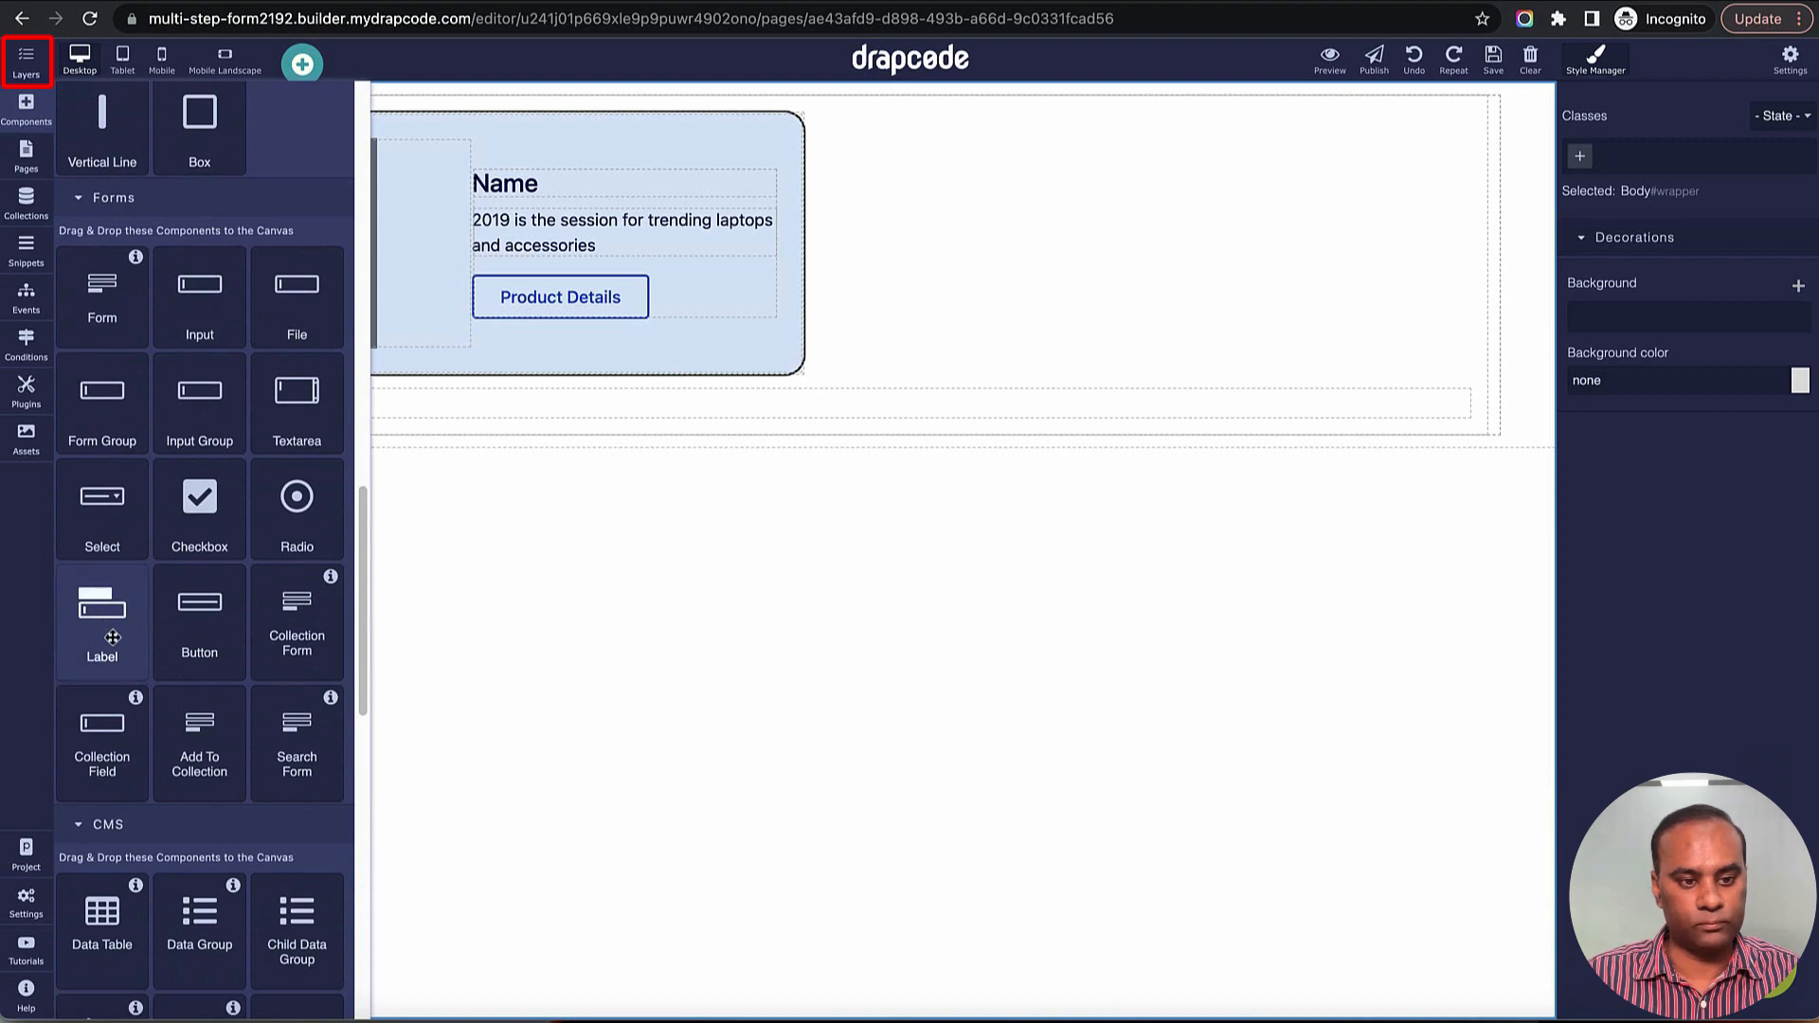
drag(93, 710, 619, 112)
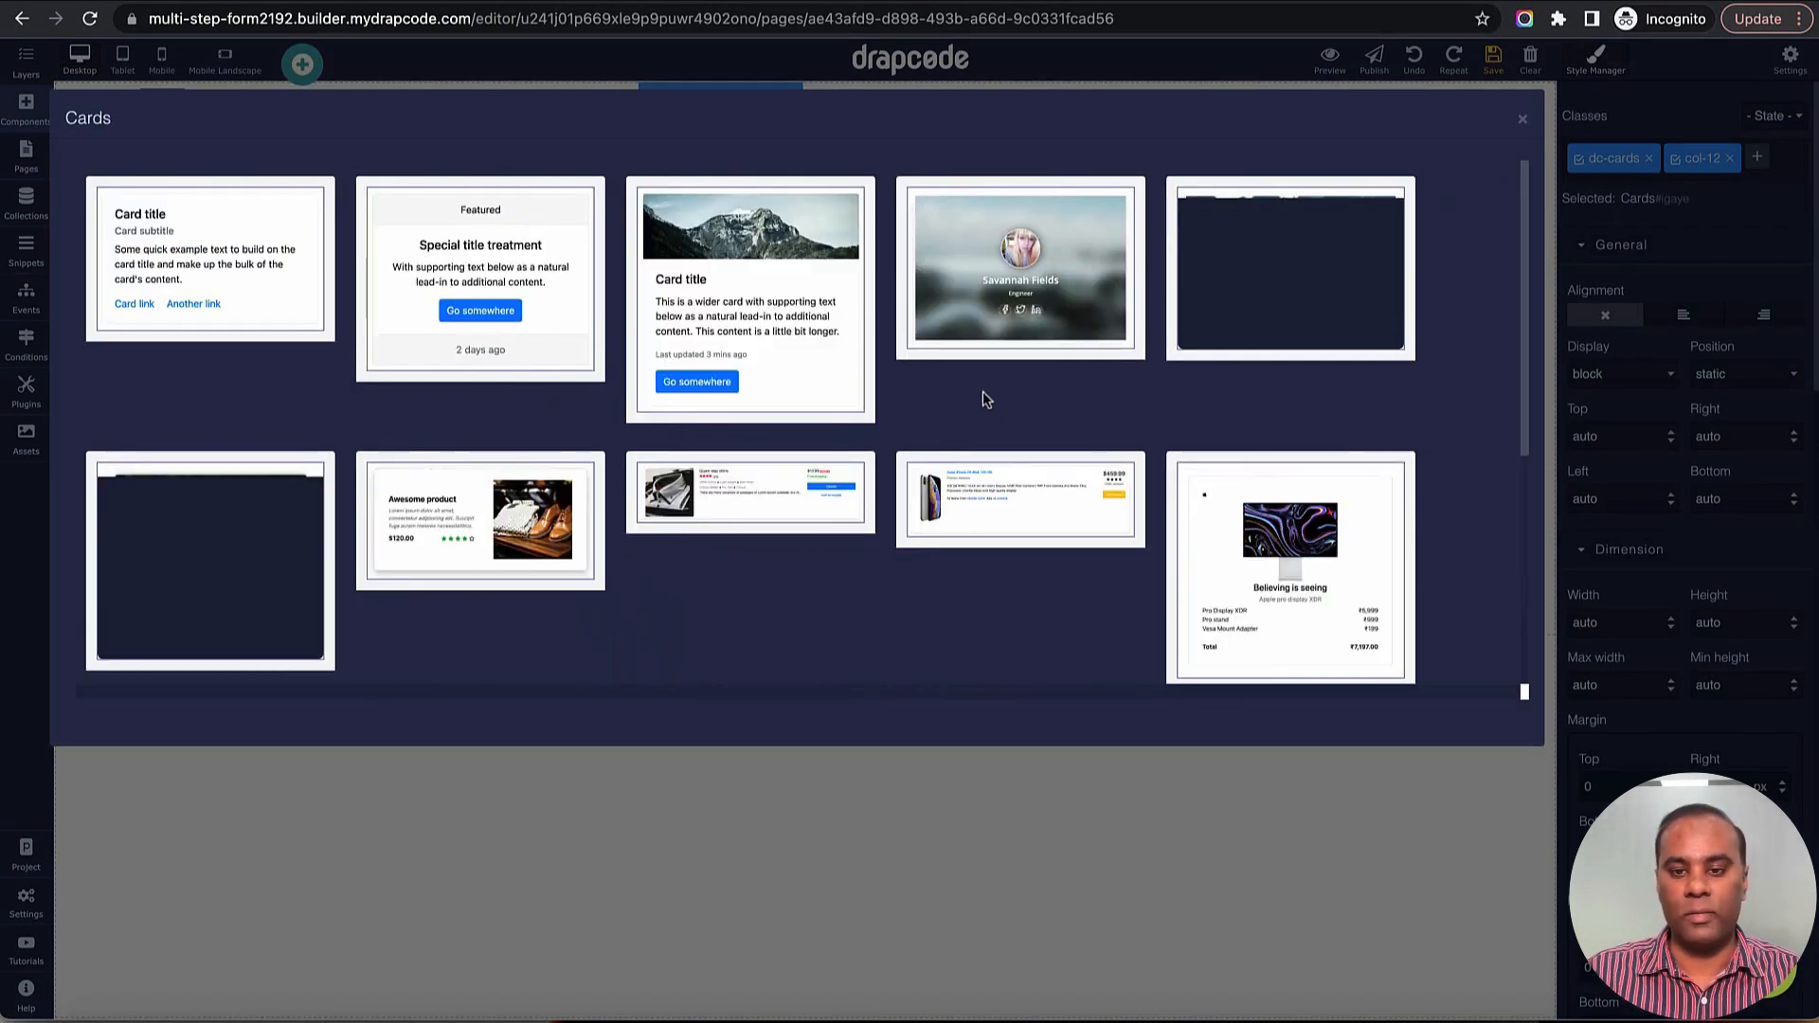
Step: Look through the card templates and choose the Designer profile card with a mountain header, round photo and social icons
scroll(982, 391, down, 3)
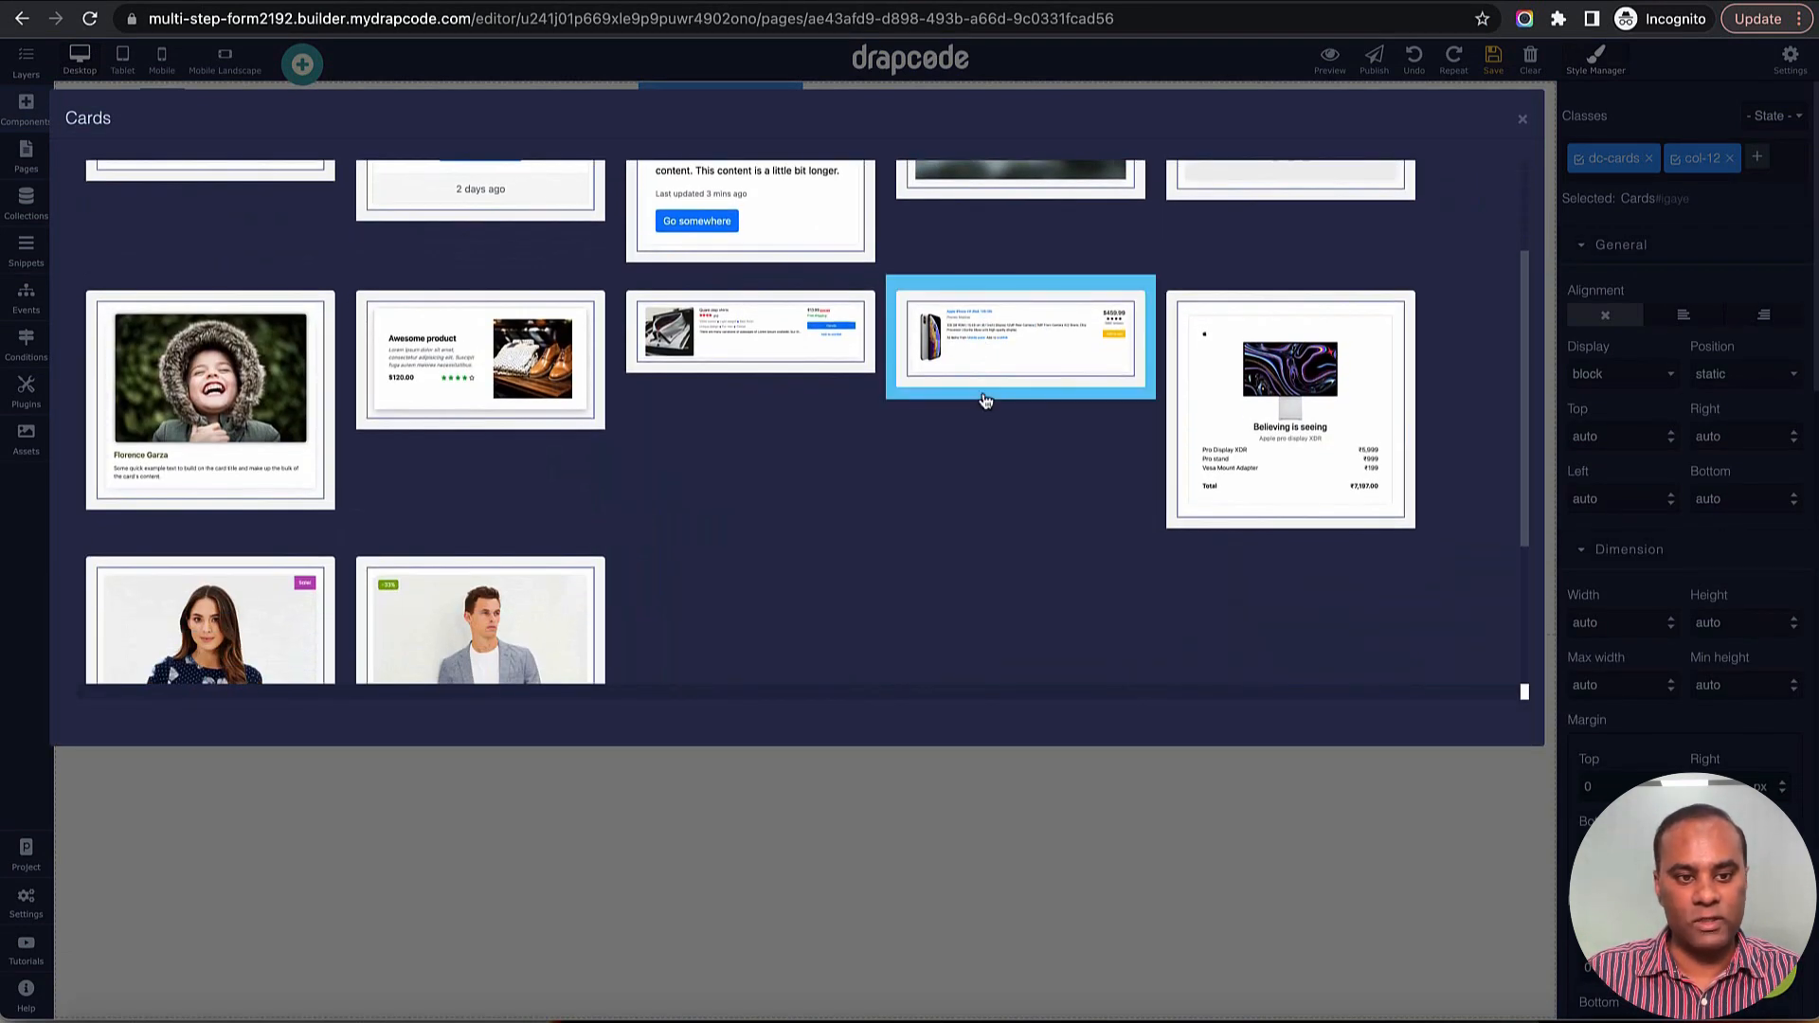
scroll(976, 392, down, 5)
scroll(963, 384, up, 8)
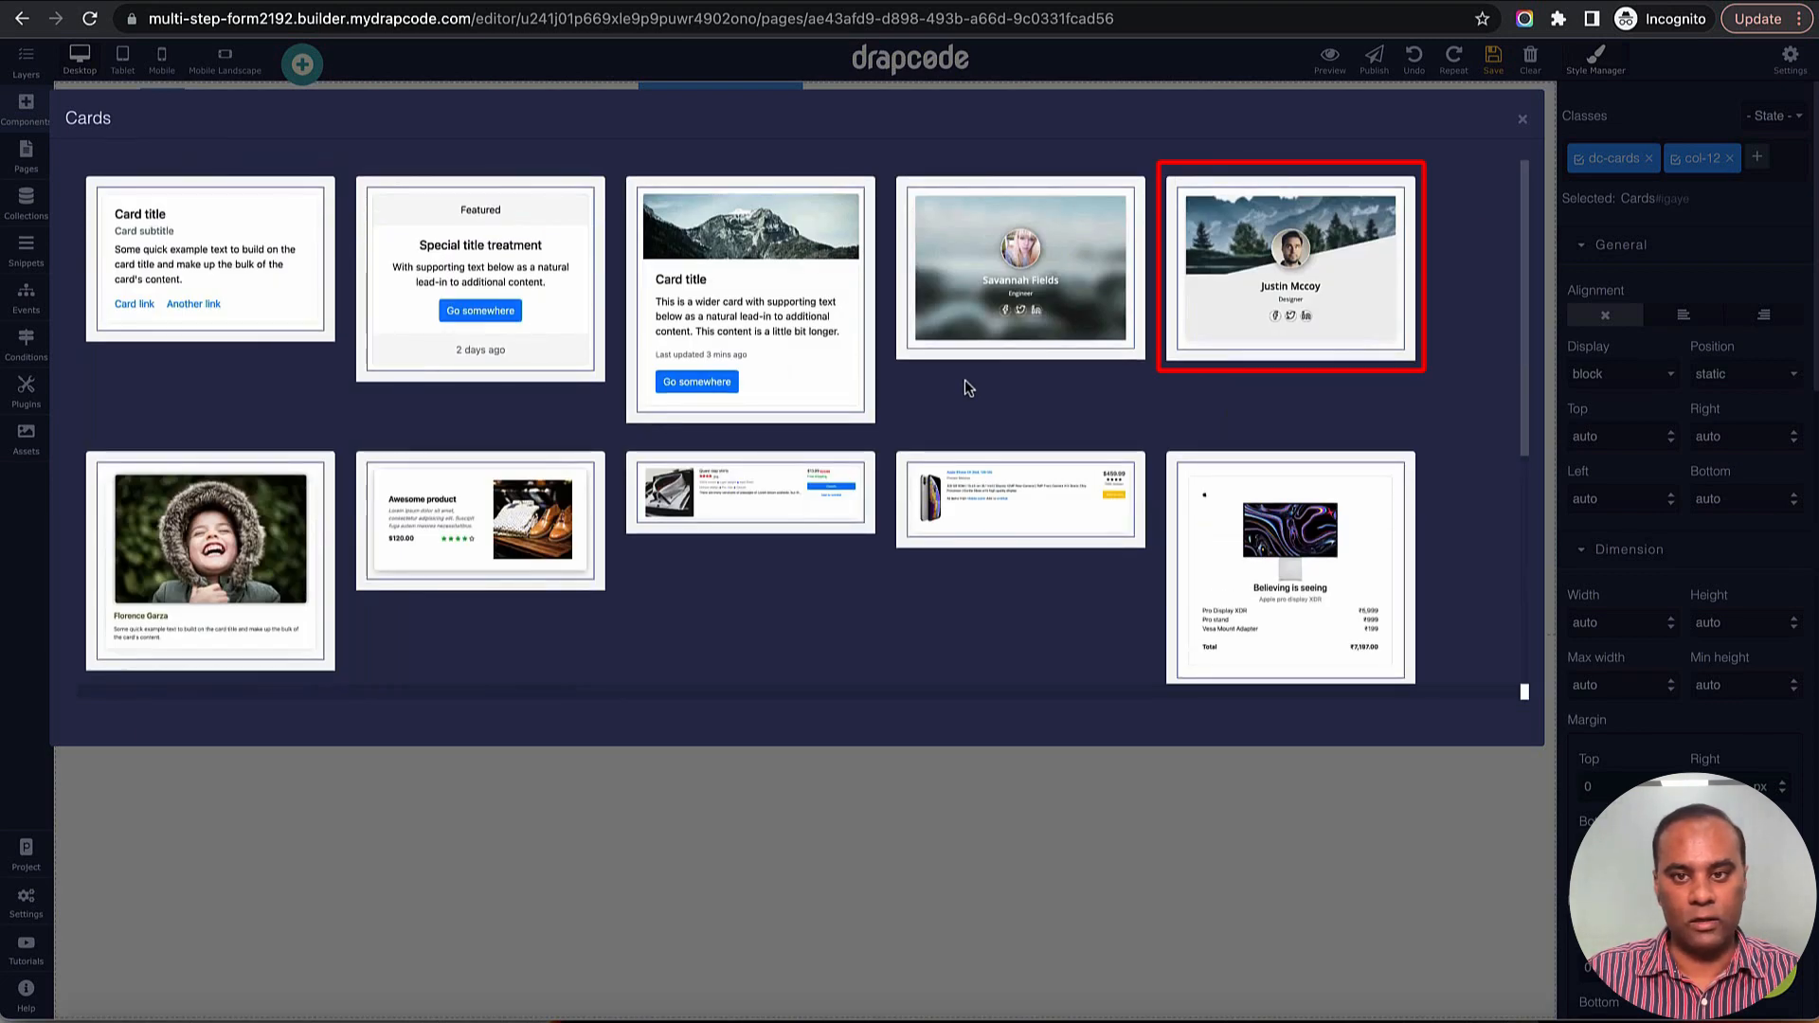
click(1321, 285)
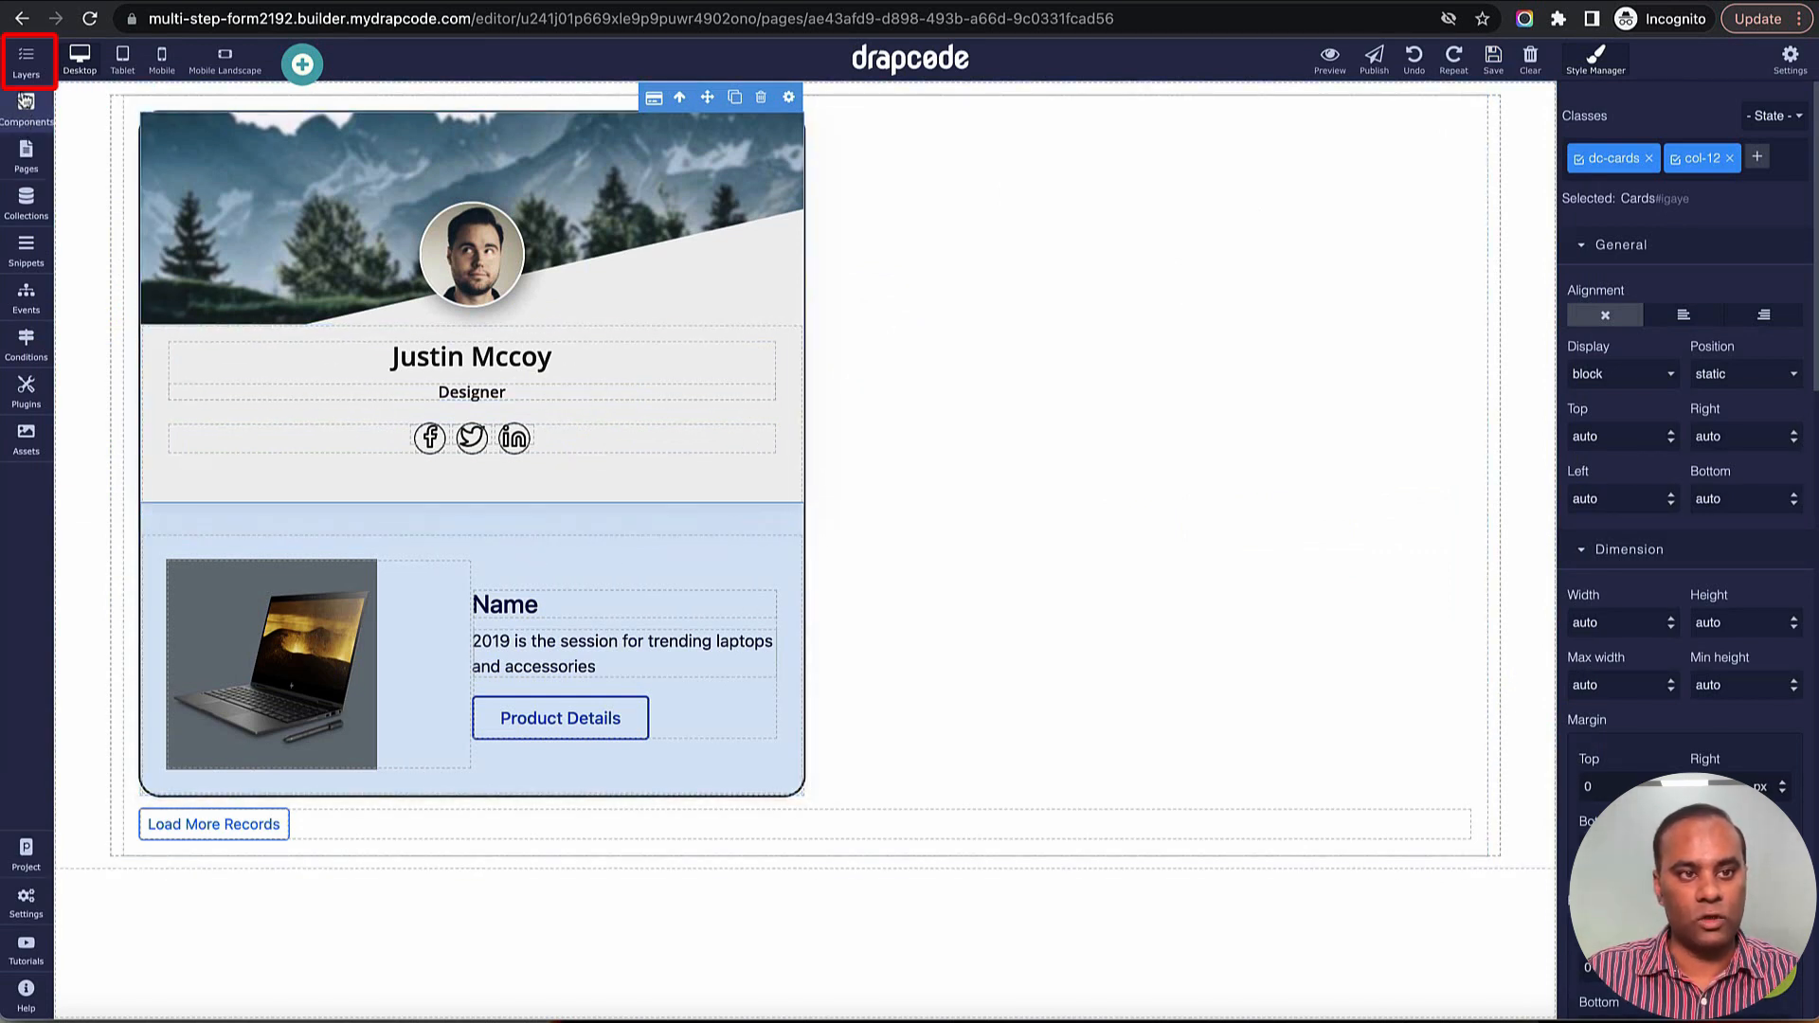
Step: Move the Cards component out of the old Card so it sits directly in the Data Group's Column, above the Card
click(26, 60)
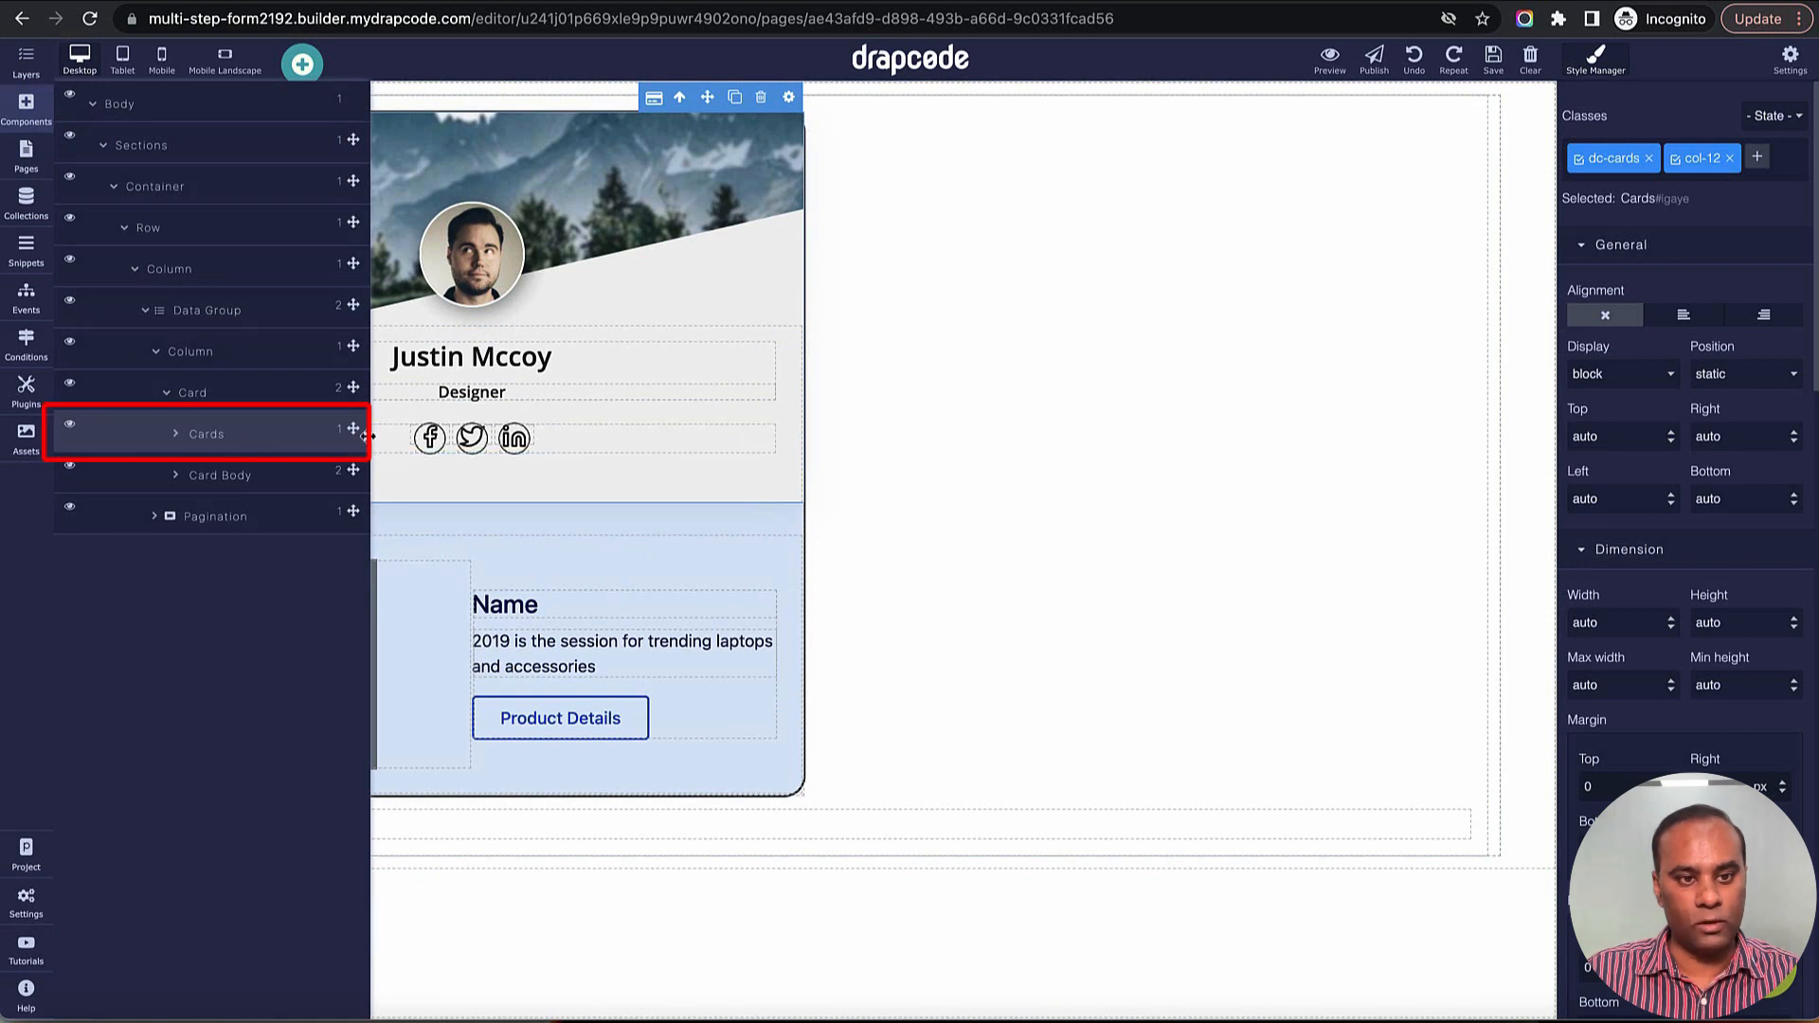
drag(356, 428, 343, 379)
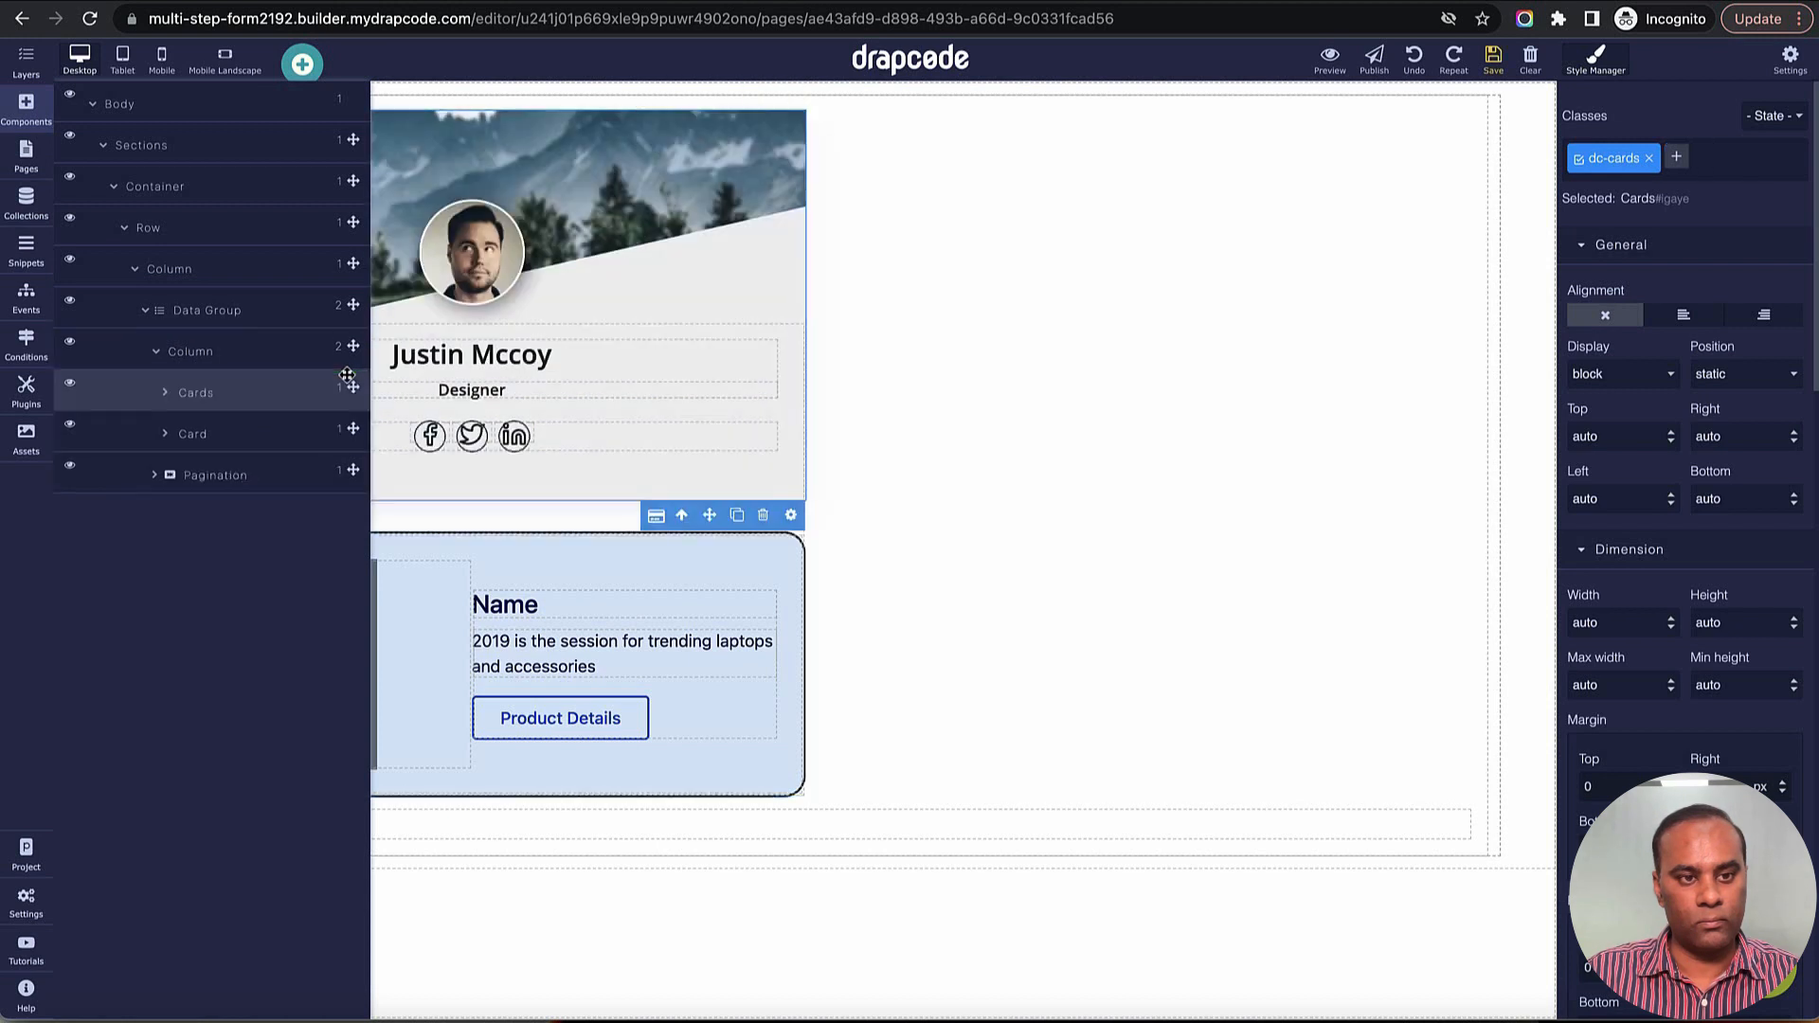
click(299, 401)
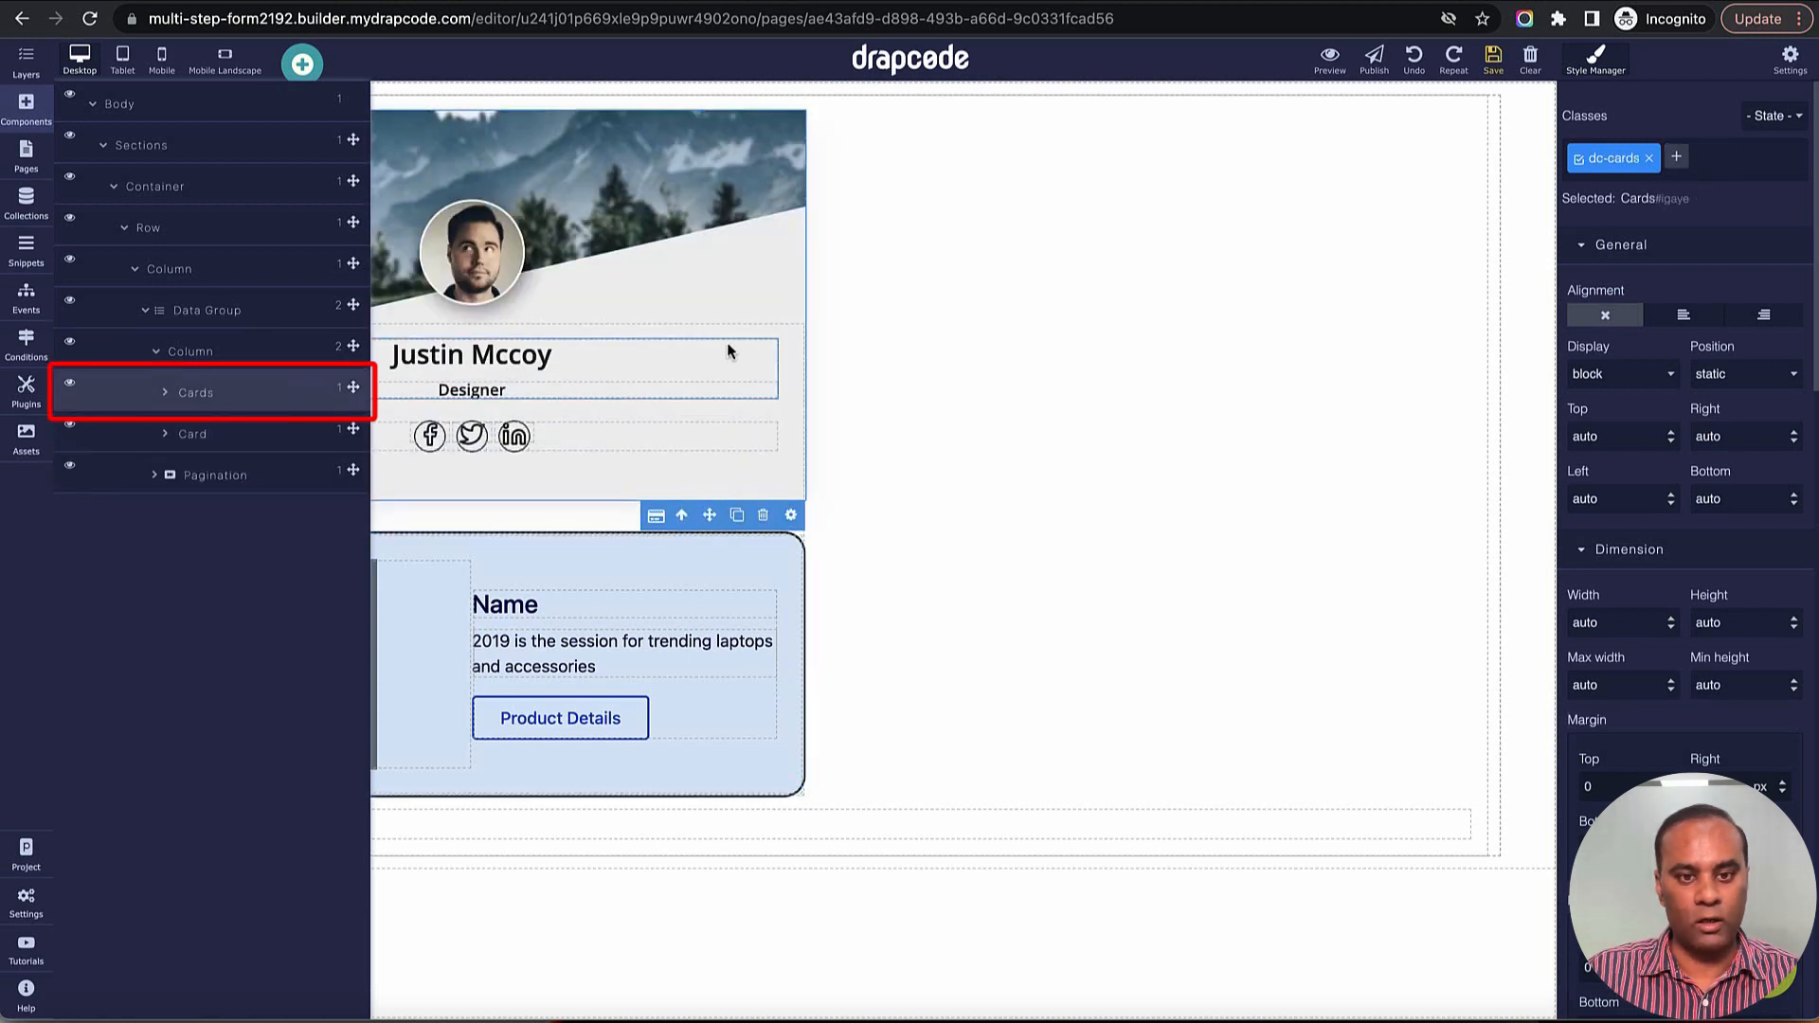
Step: Delete the old light blue Card from the Data Group's Column and save the page
click(272, 446)
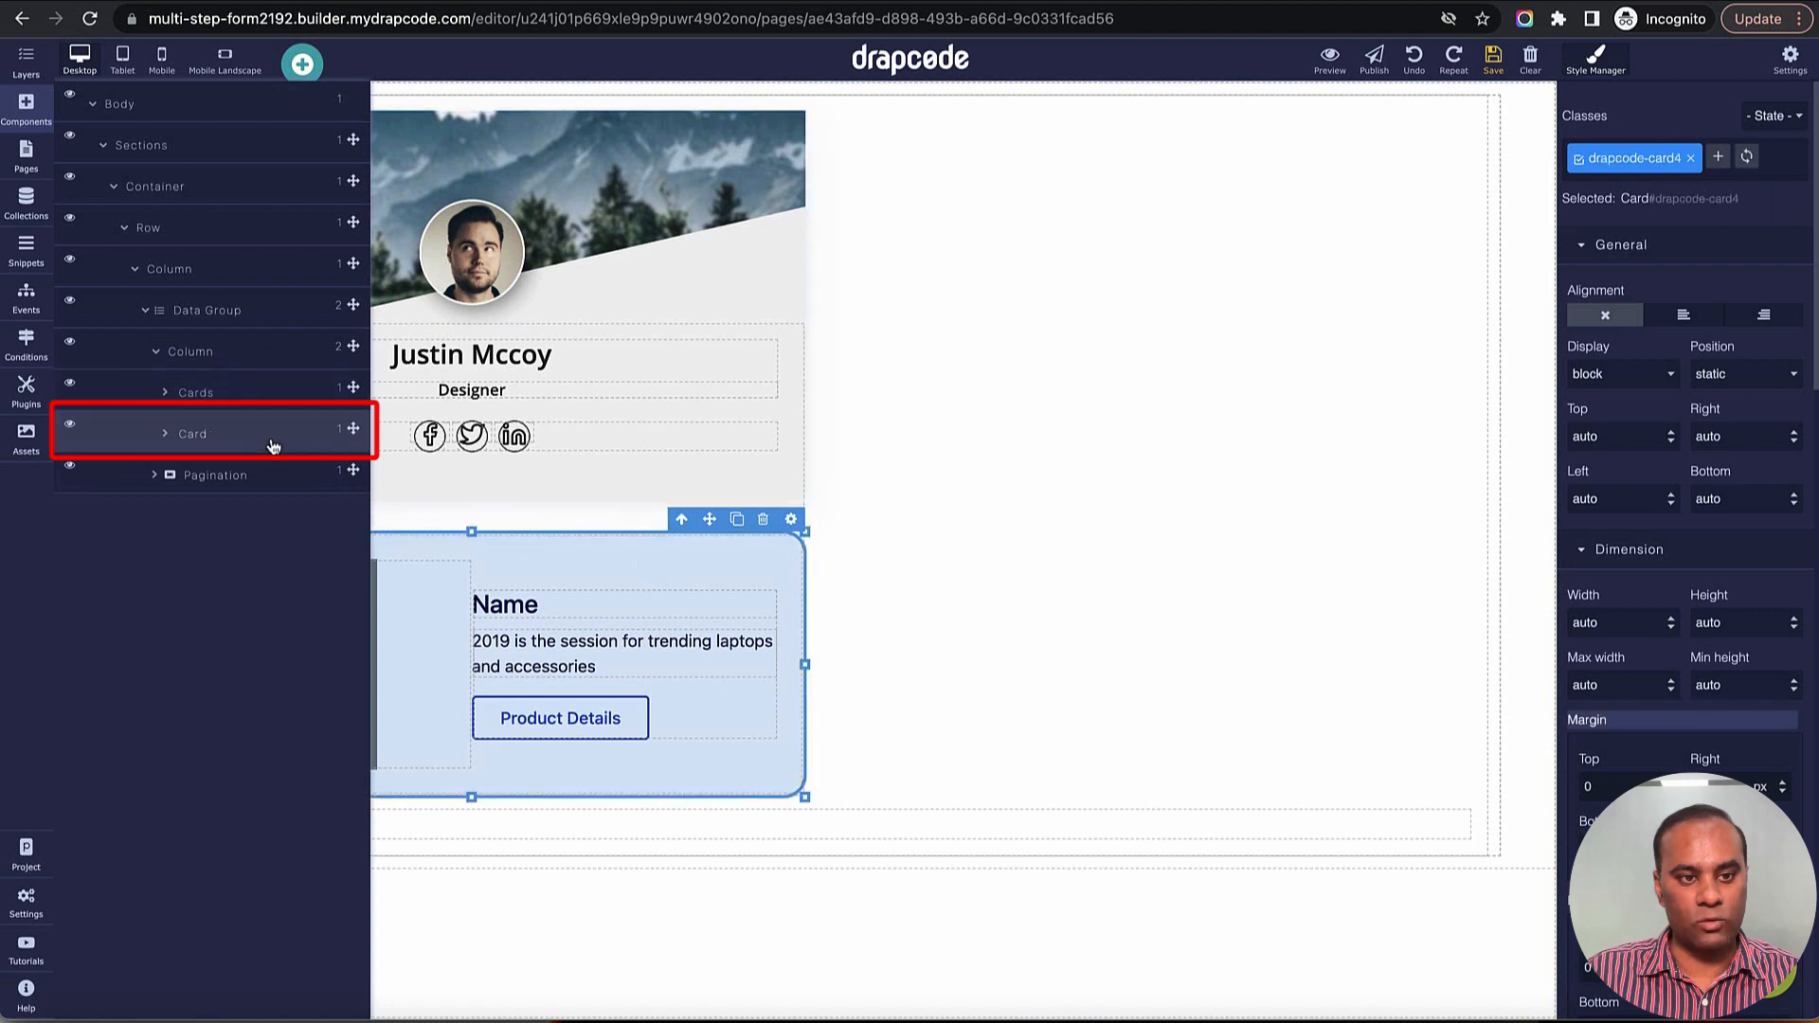
click(762, 521)
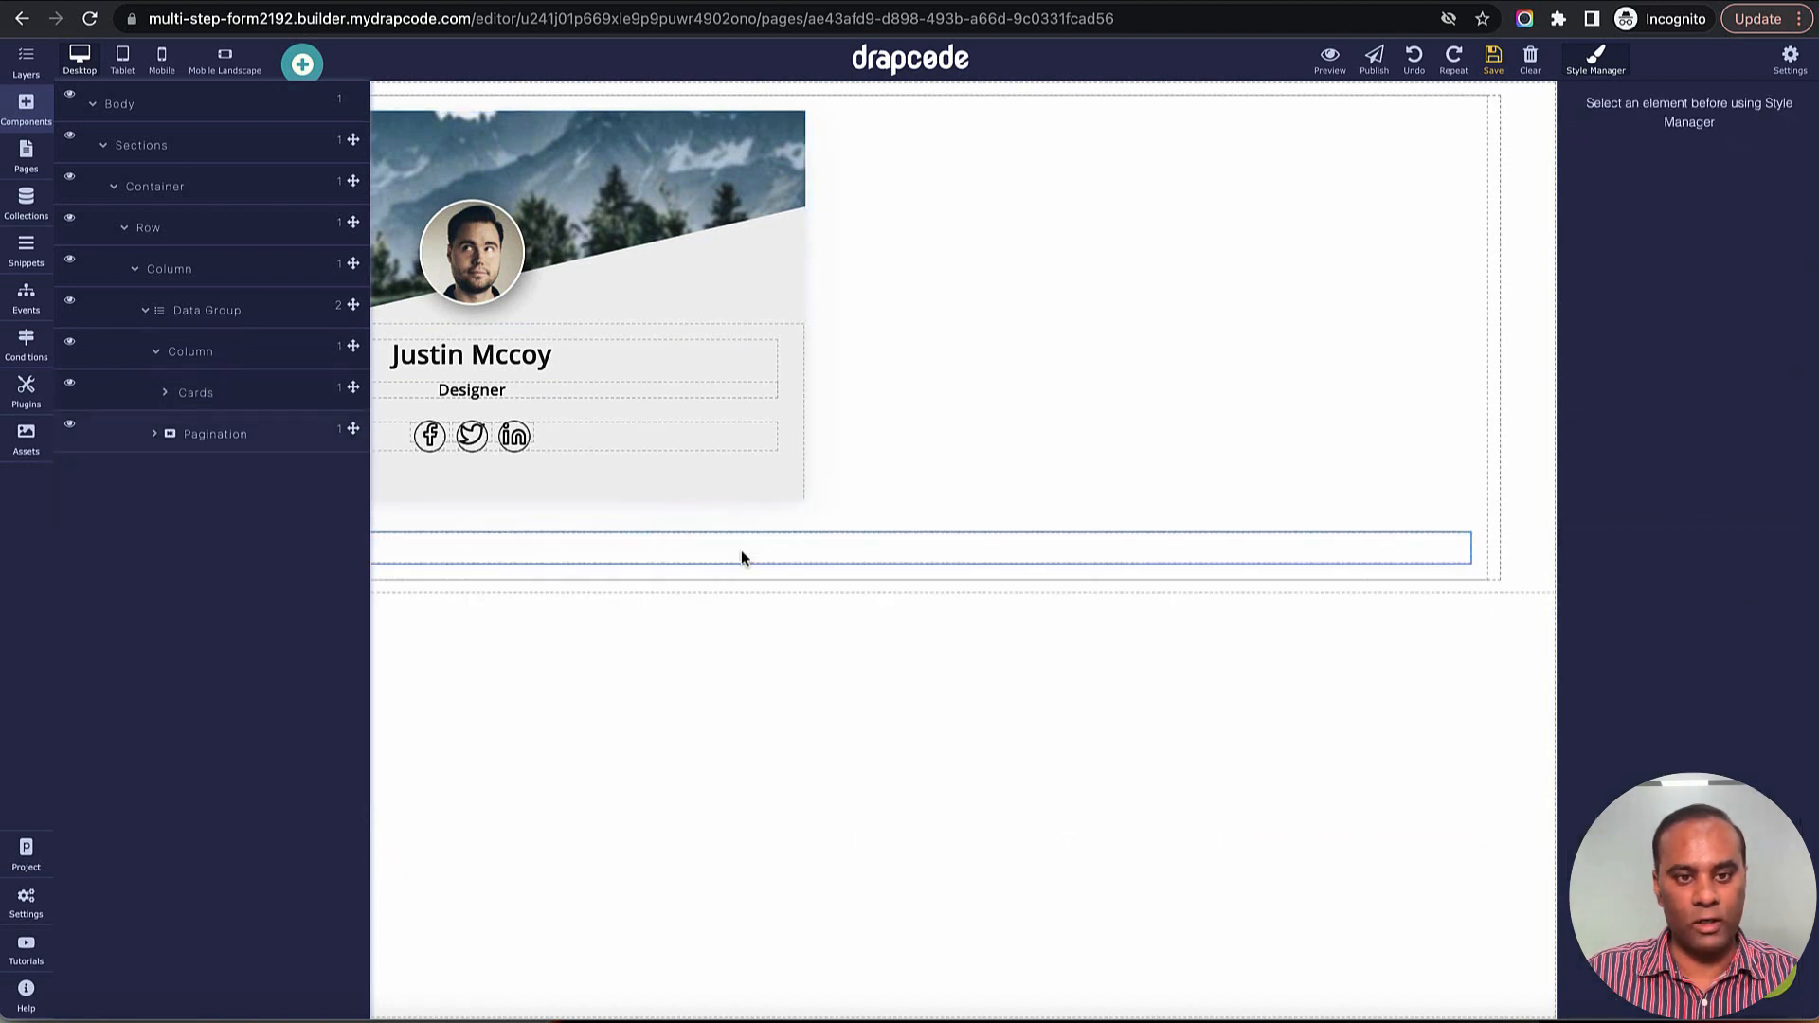
click(1493, 59)
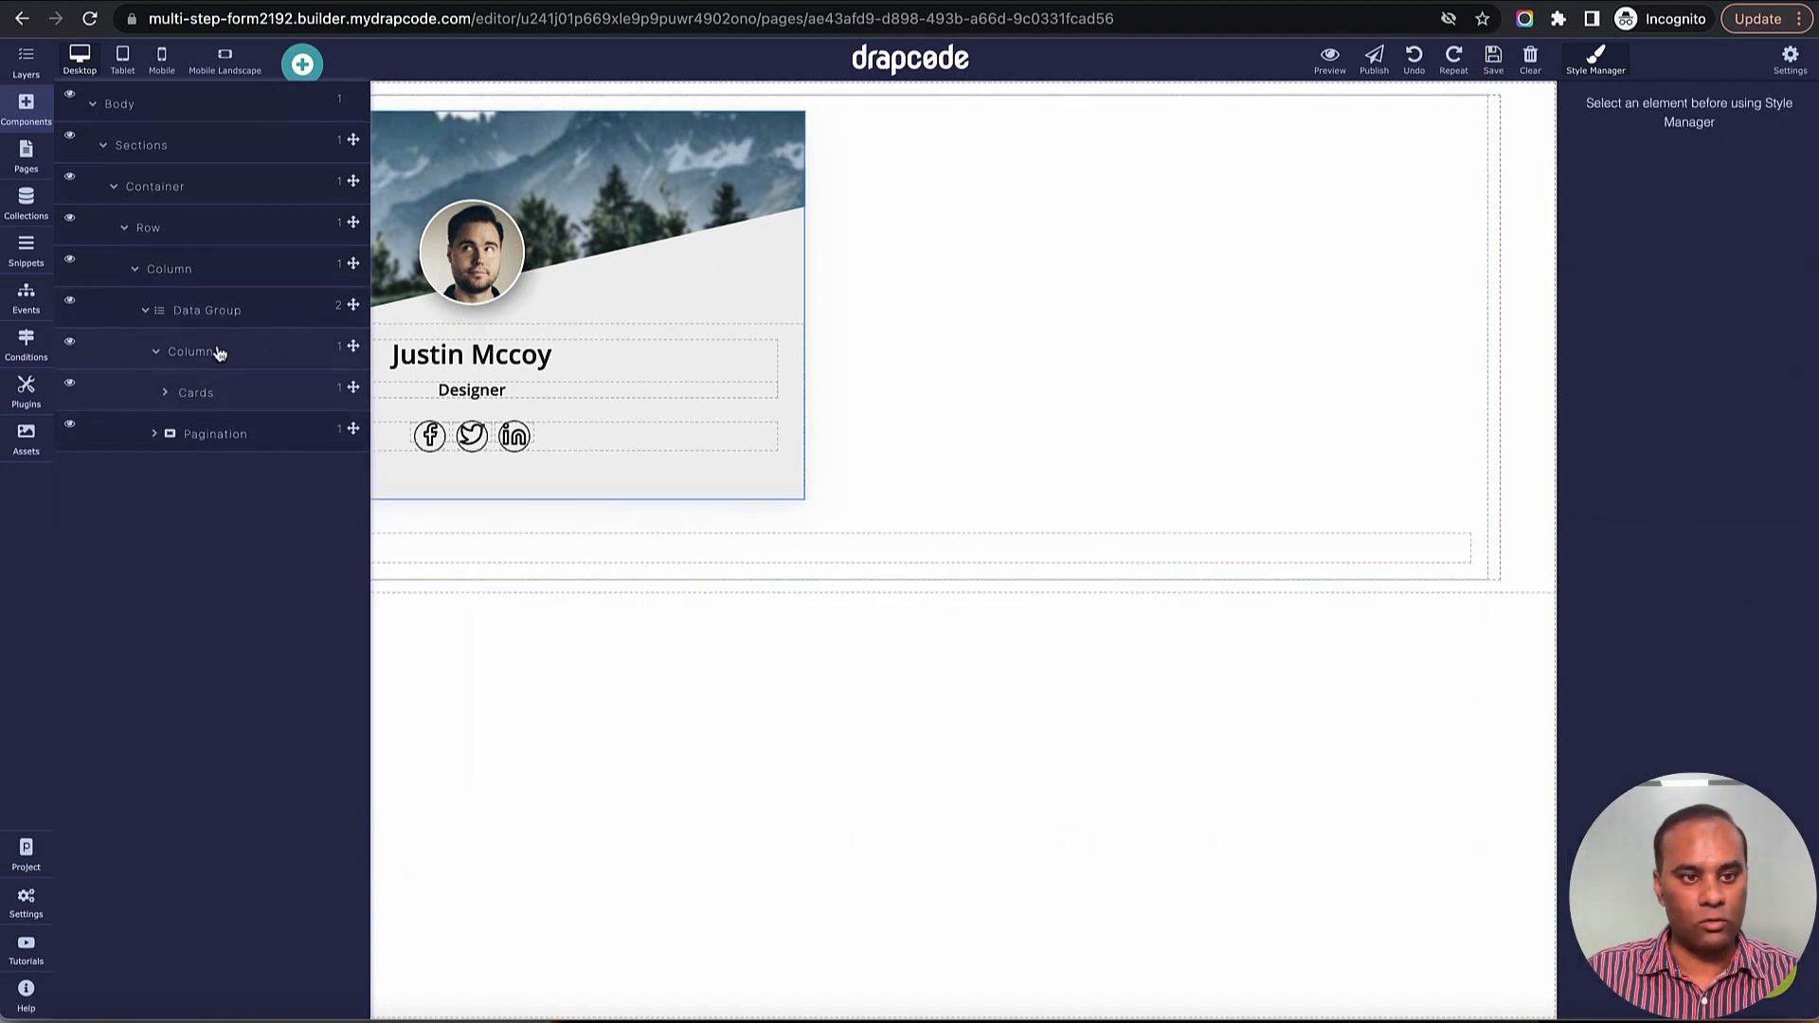
click(165, 396)
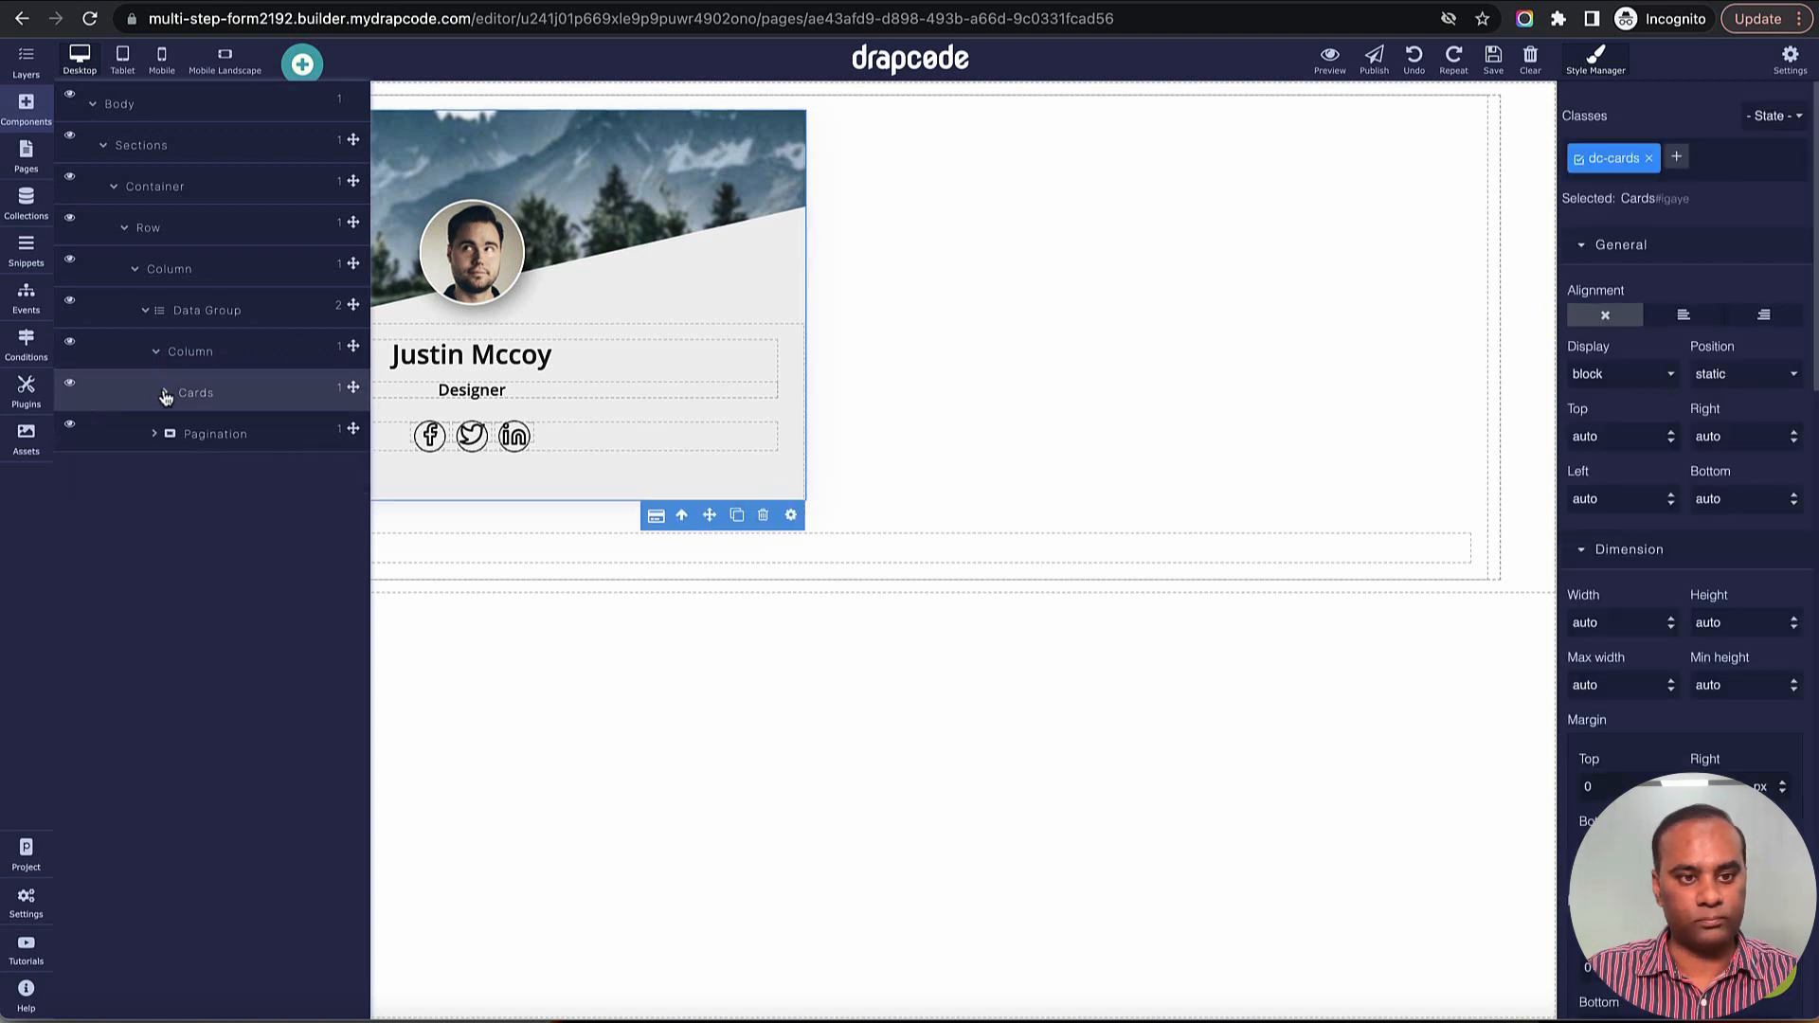
click(156, 356)
click(906, 224)
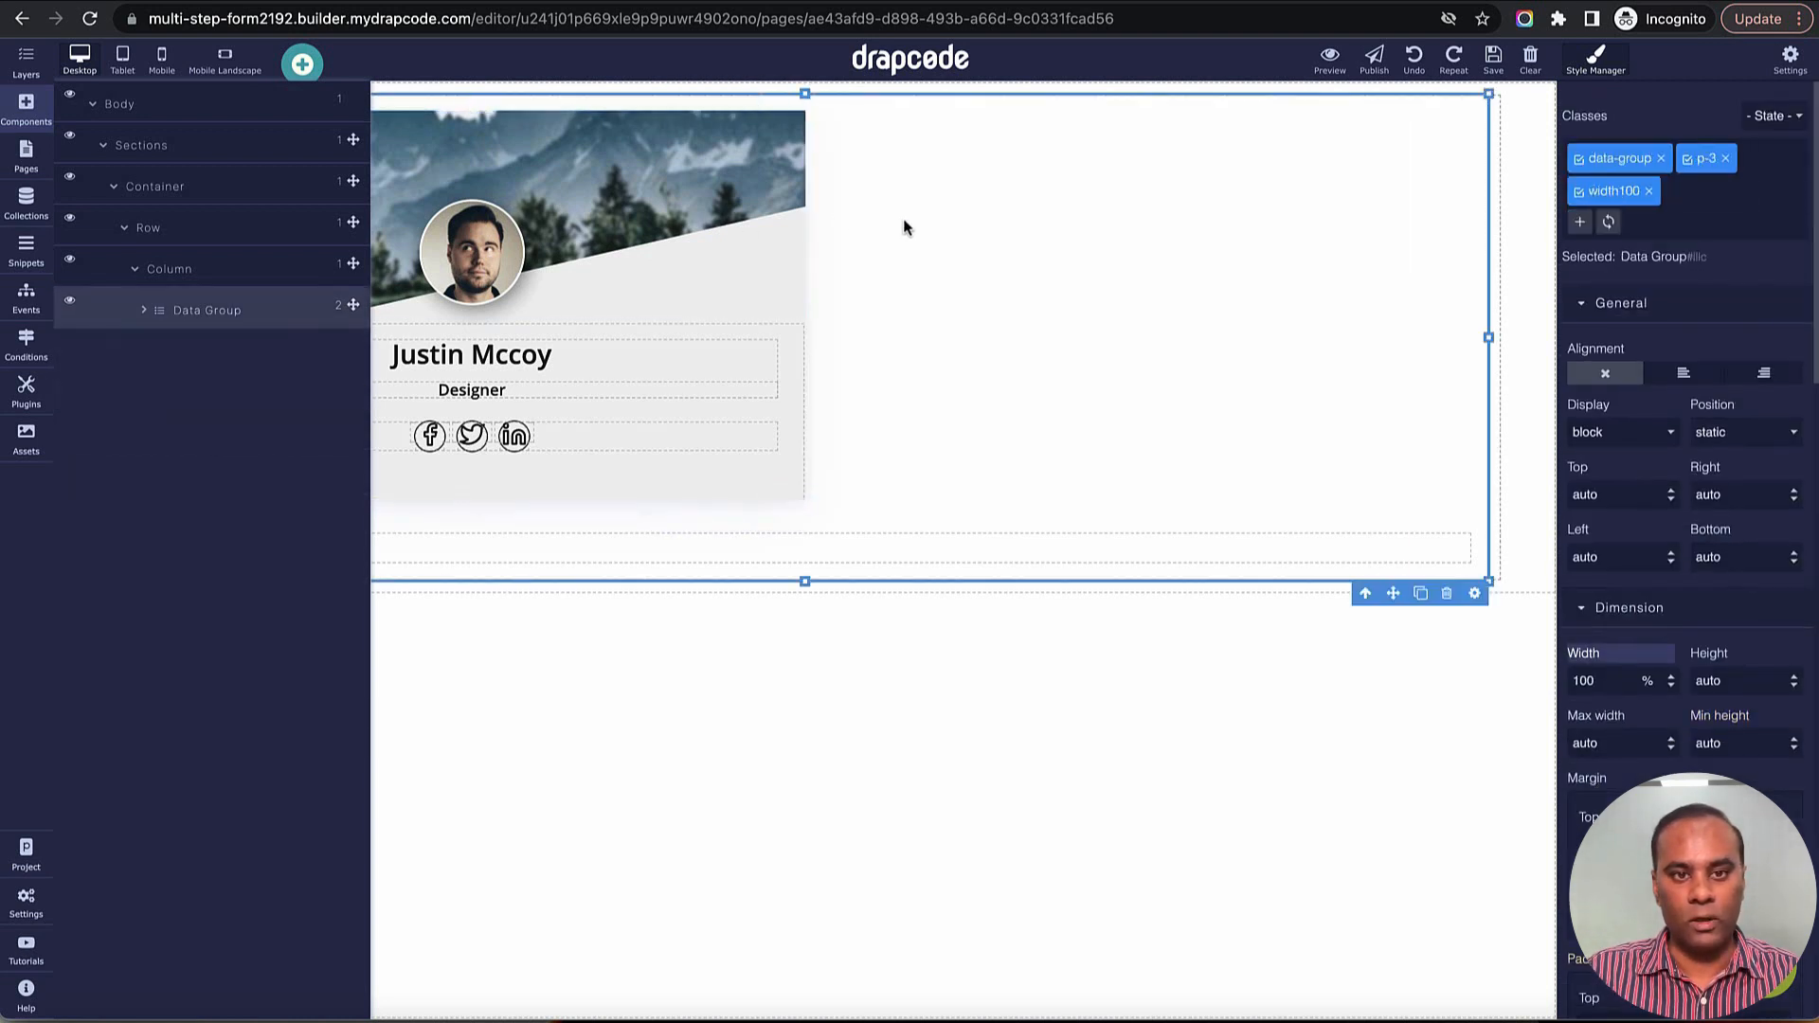
click(38, 107)
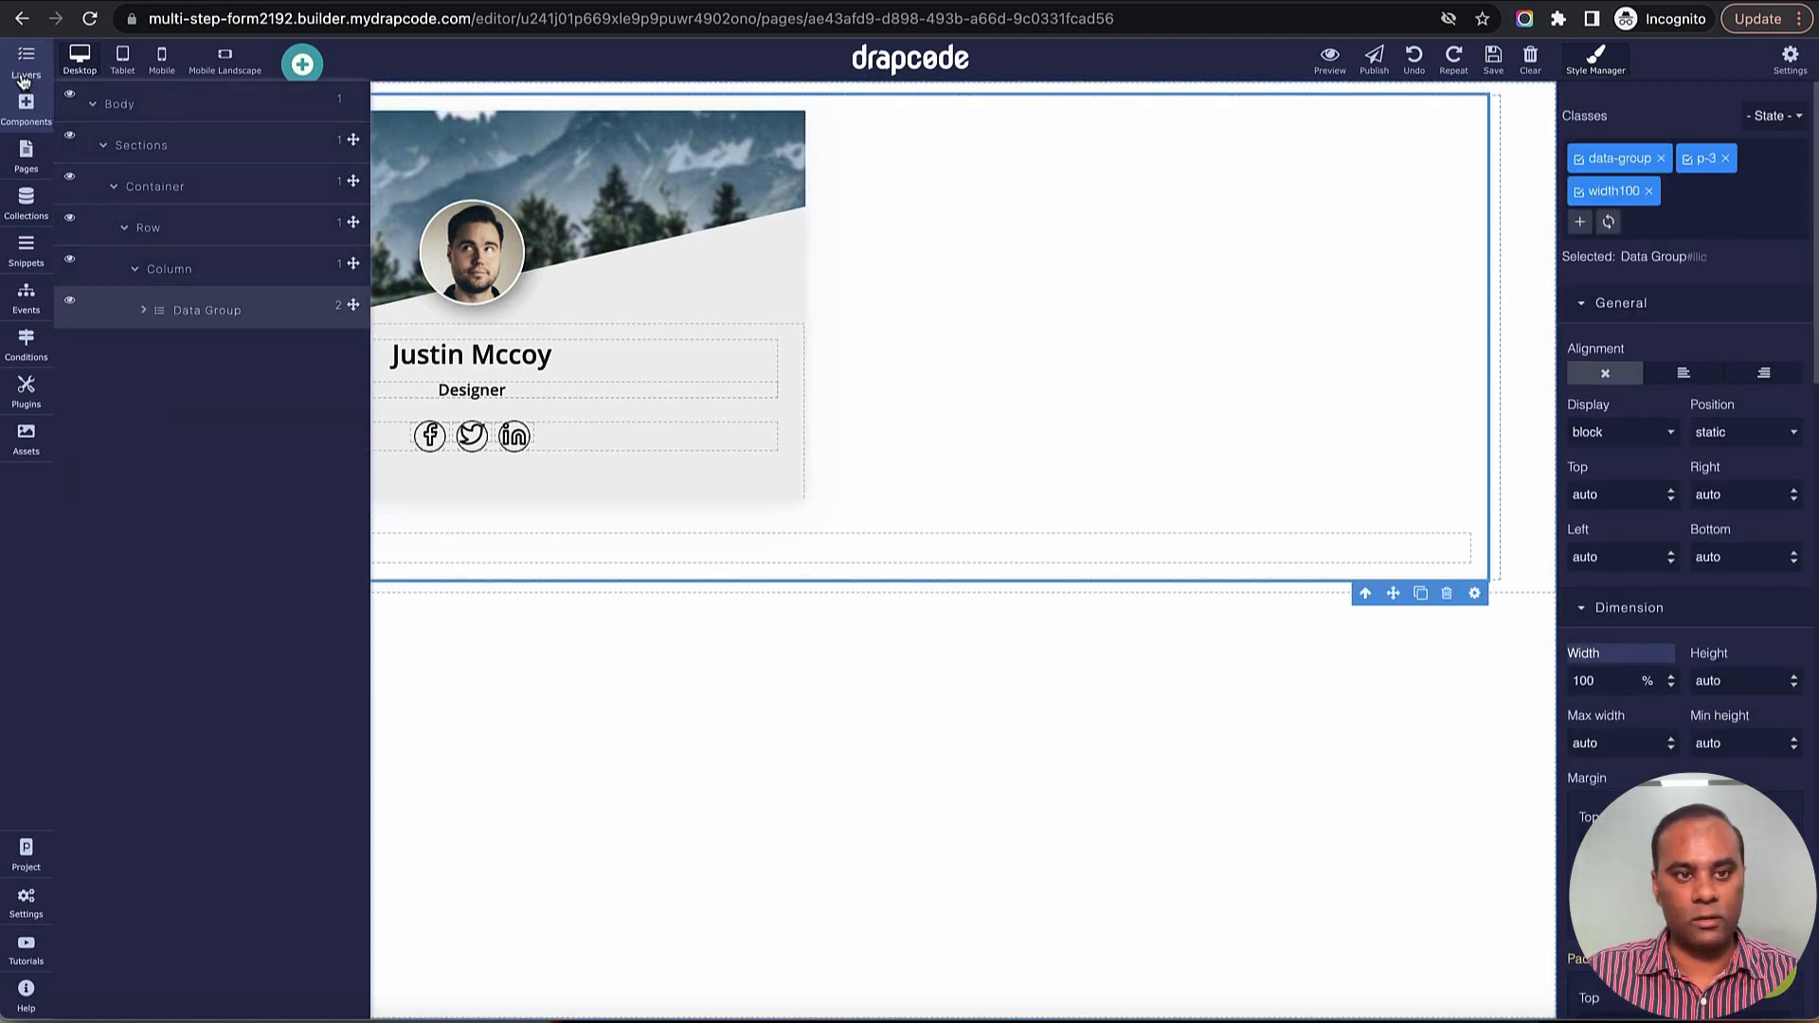
Step: Set the profile card's round image to come from the Employee collection's Photo field
double_click(453, 271)
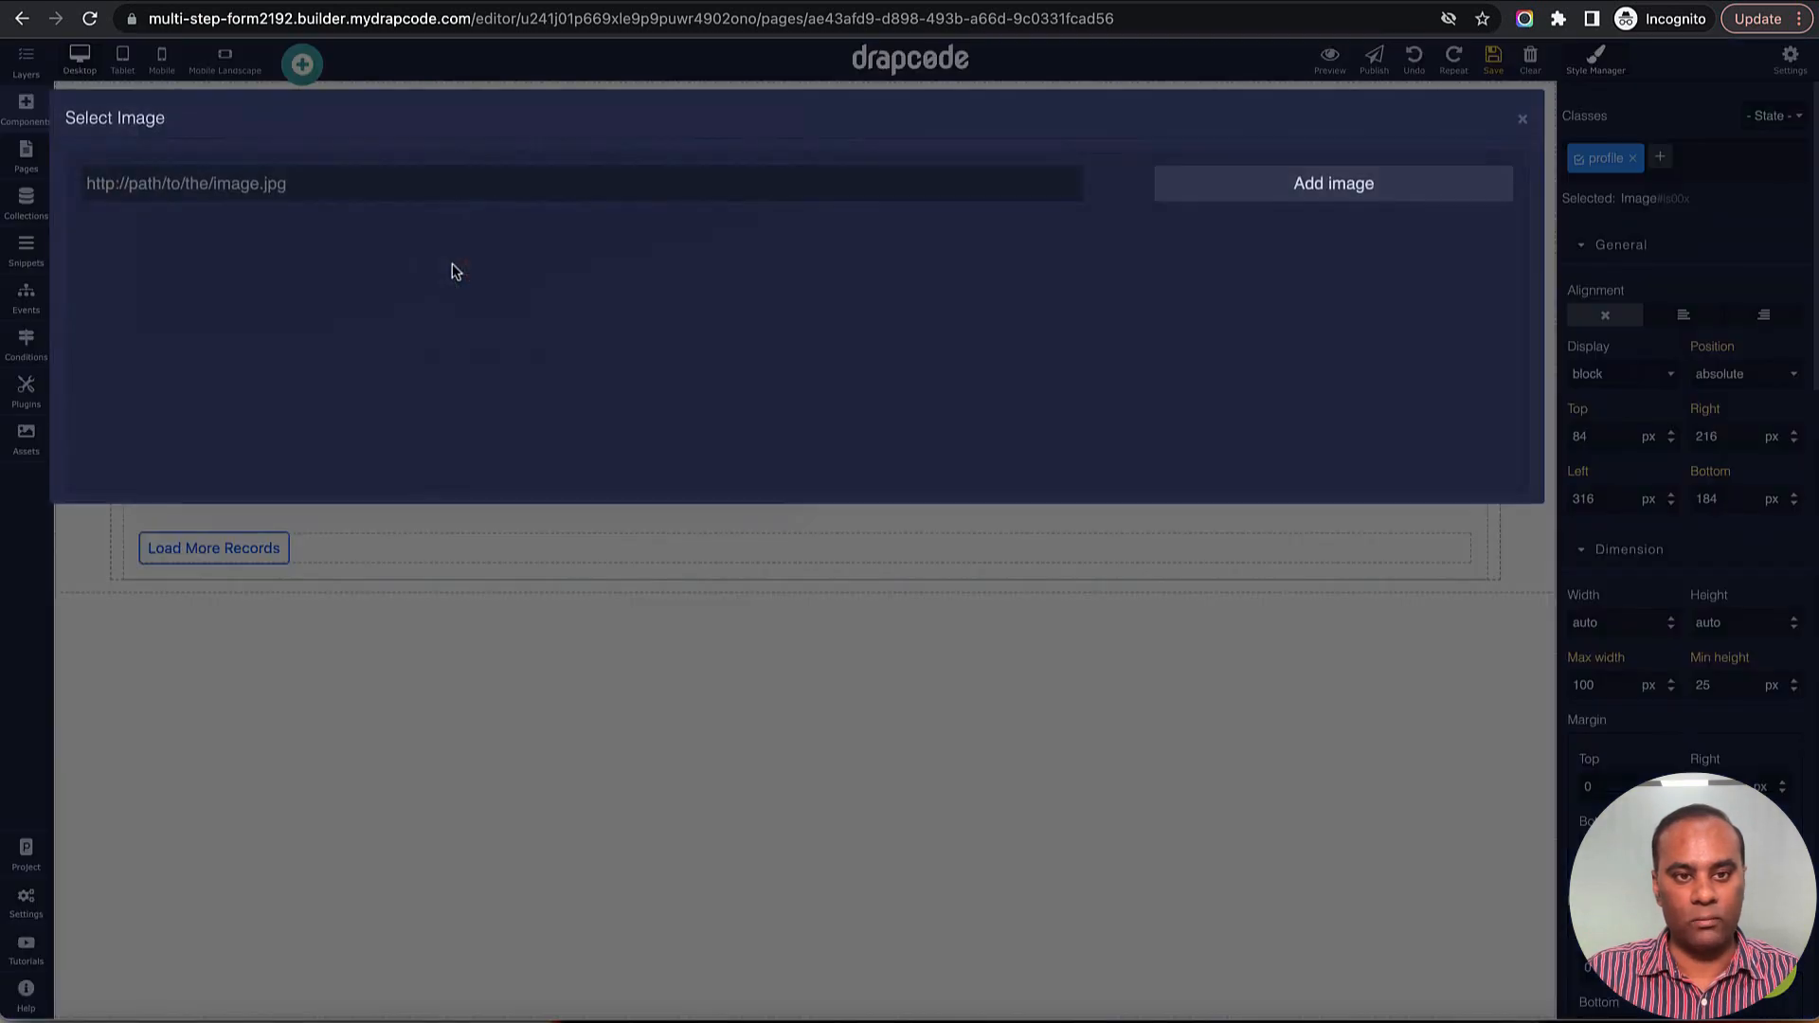
click(1522, 122)
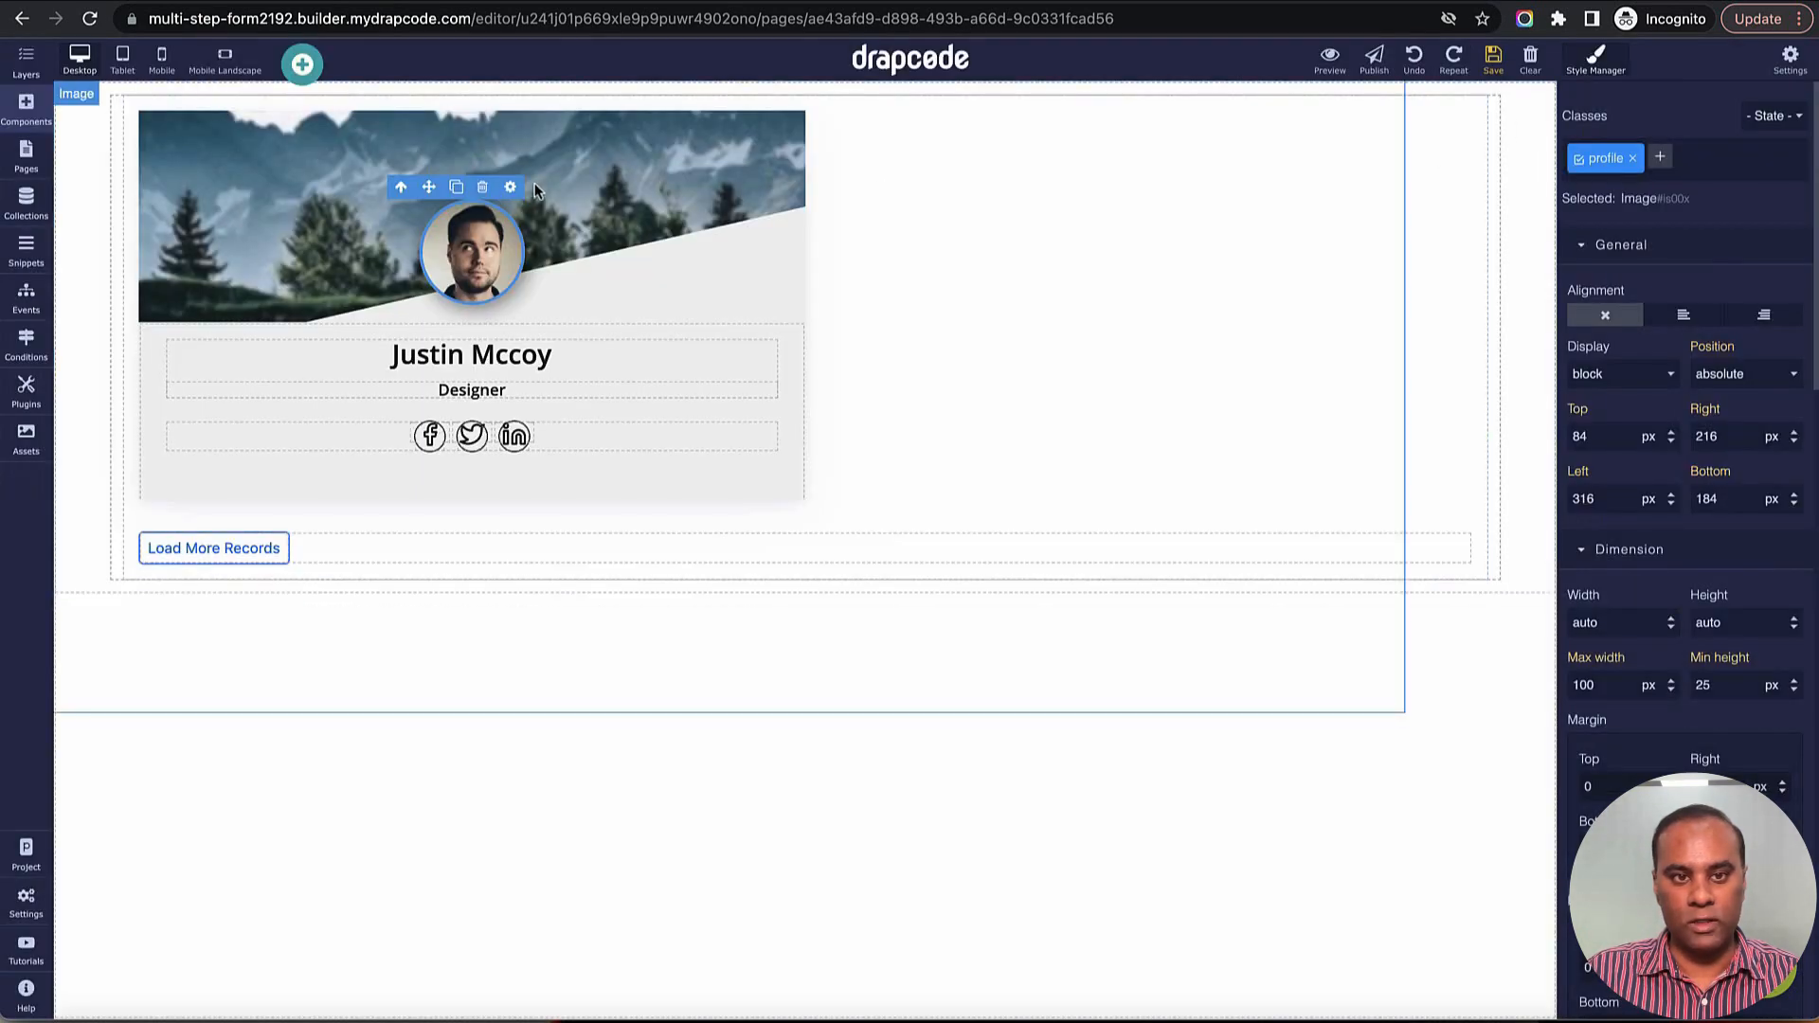
click(510, 187)
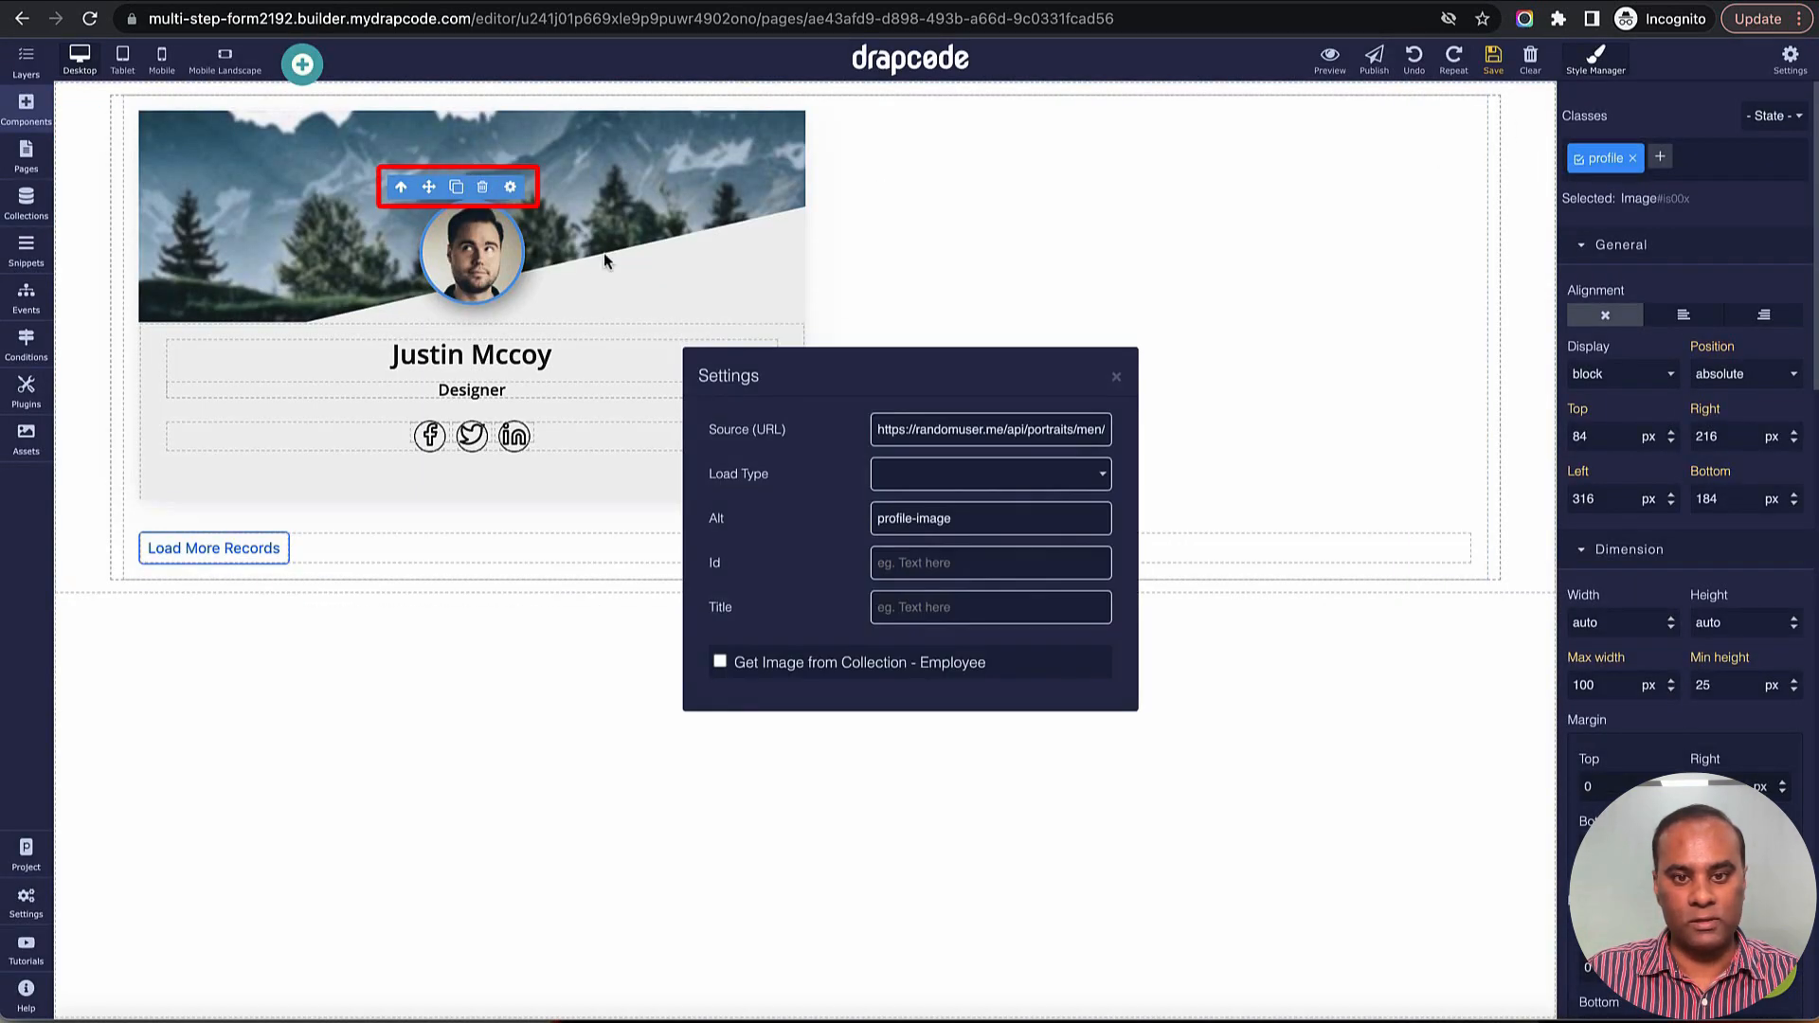
click(746, 661)
click(777, 686)
click(805, 714)
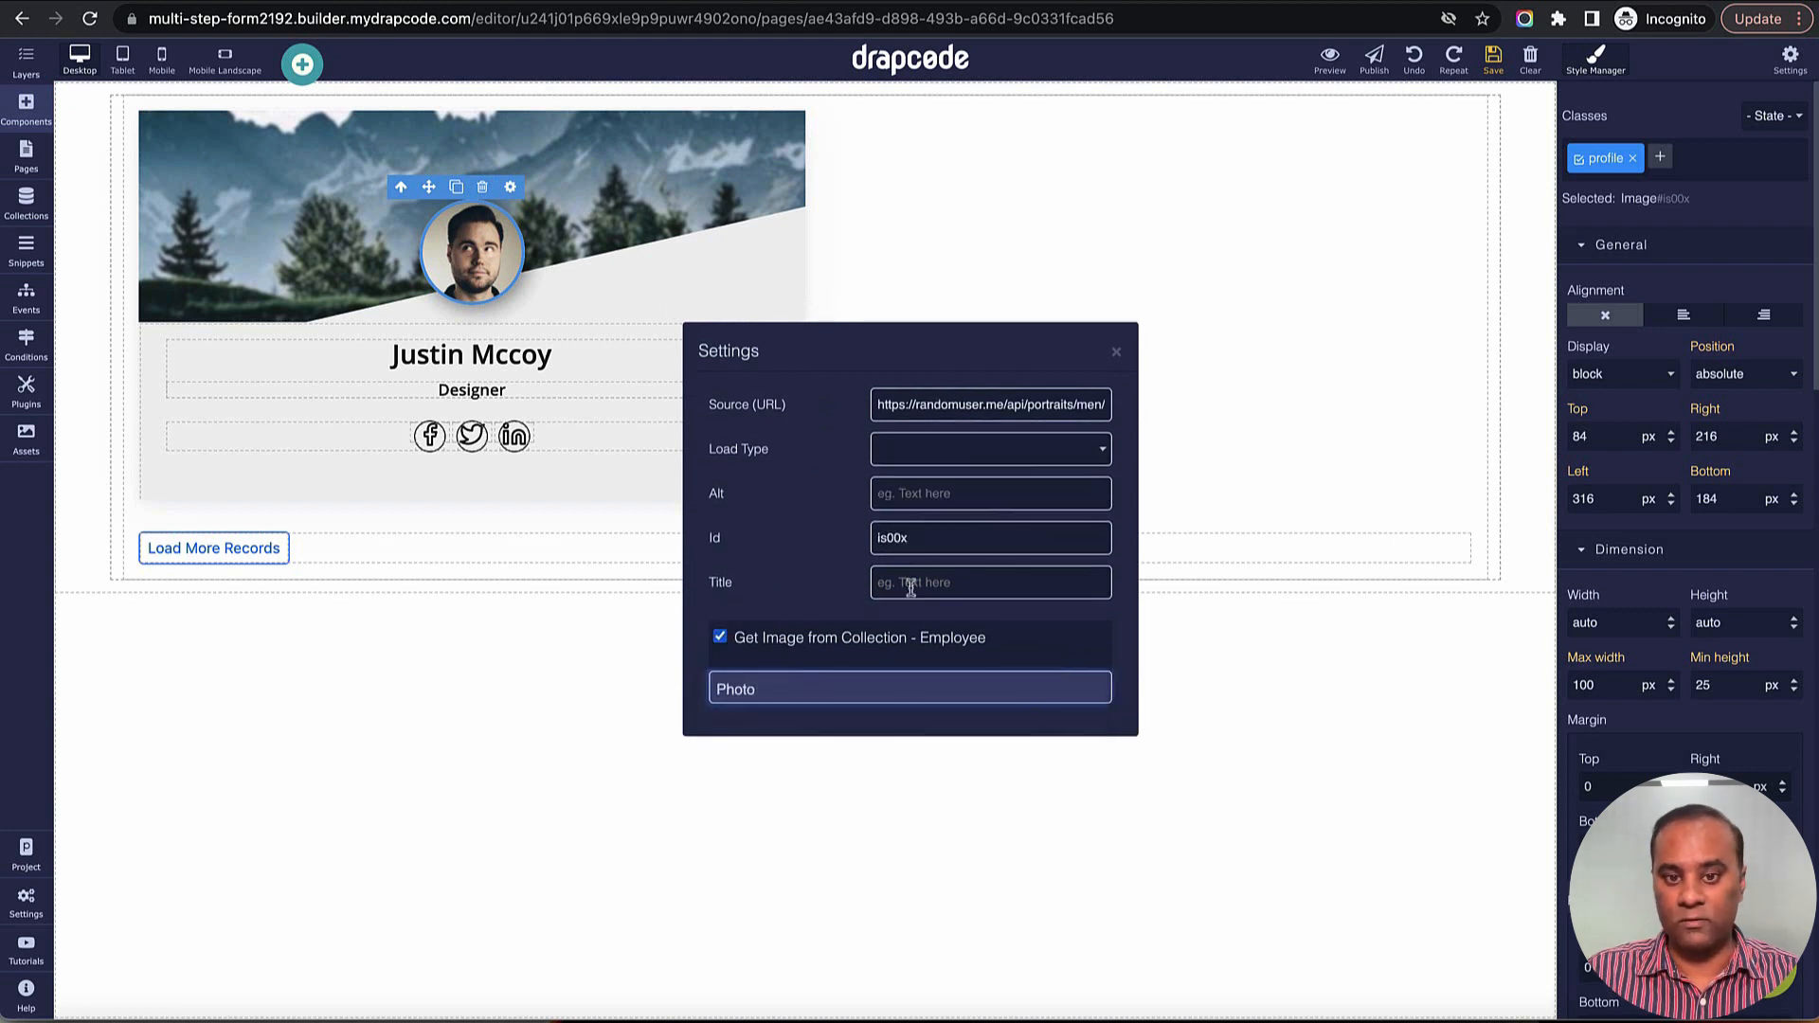
click(1117, 355)
Step: Set the profile card's heading to get its text from the Employee collection's Name field
click(694, 366)
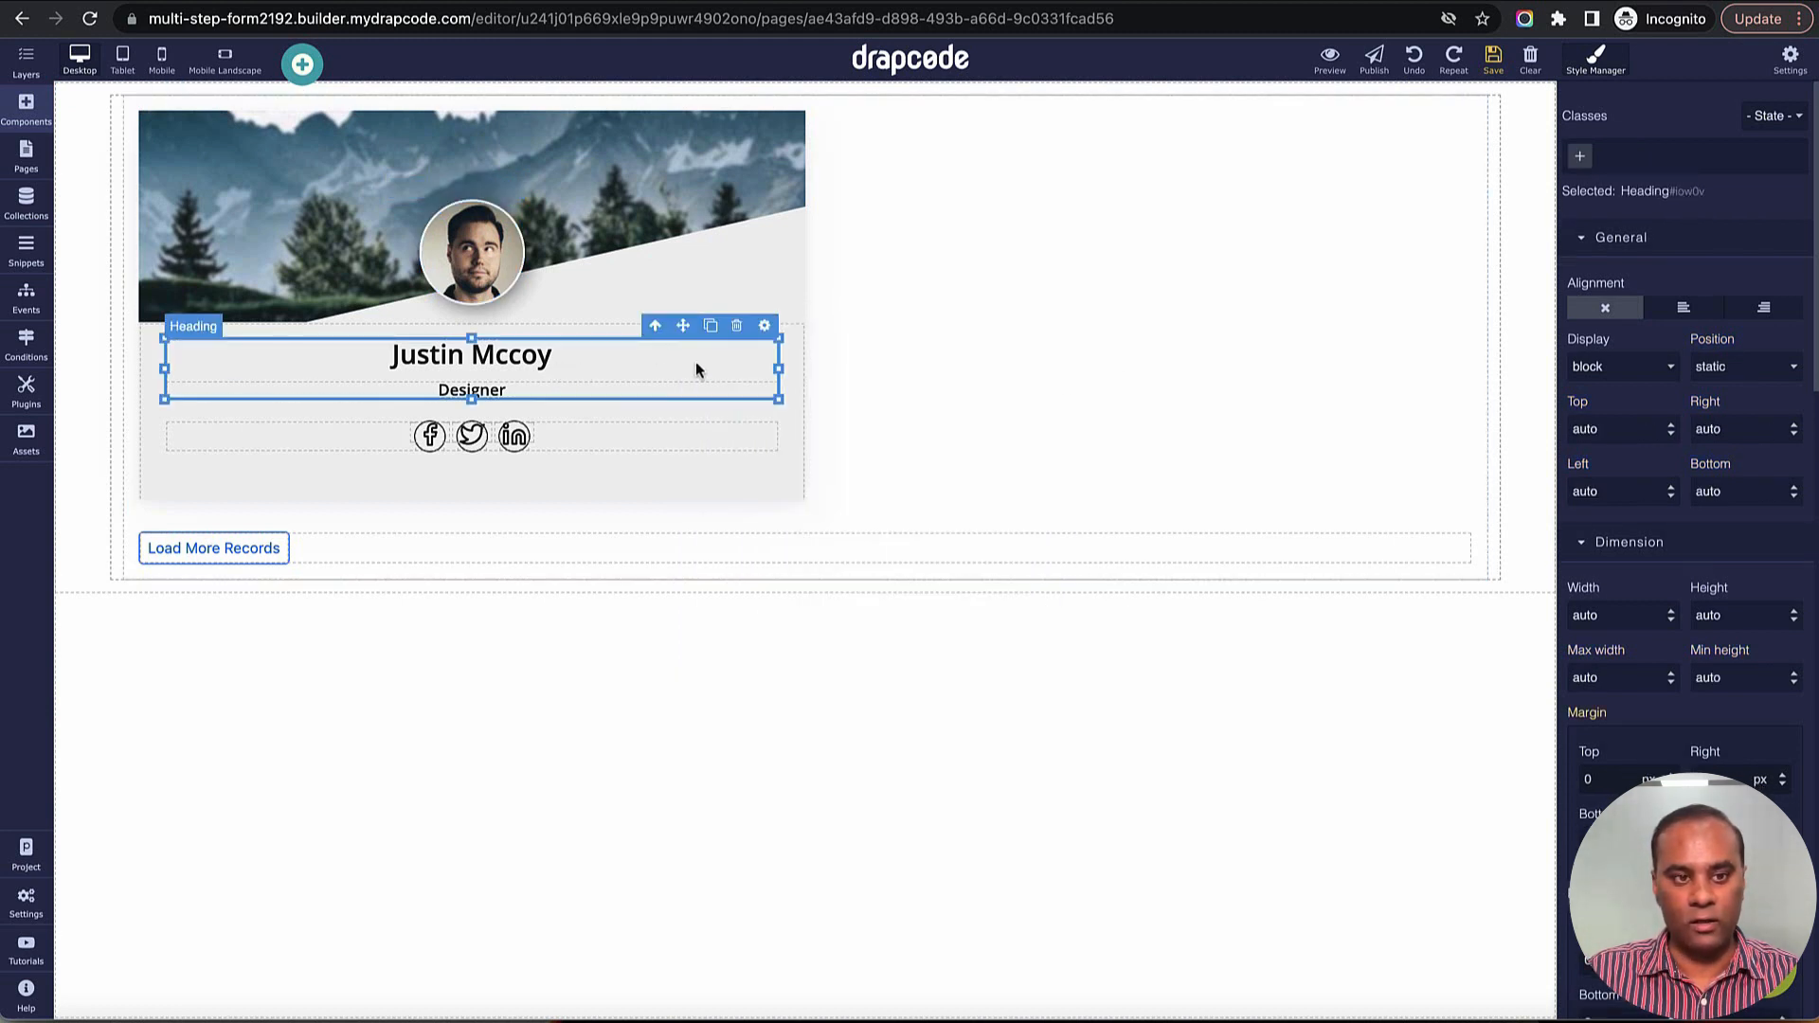
click(765, 326)
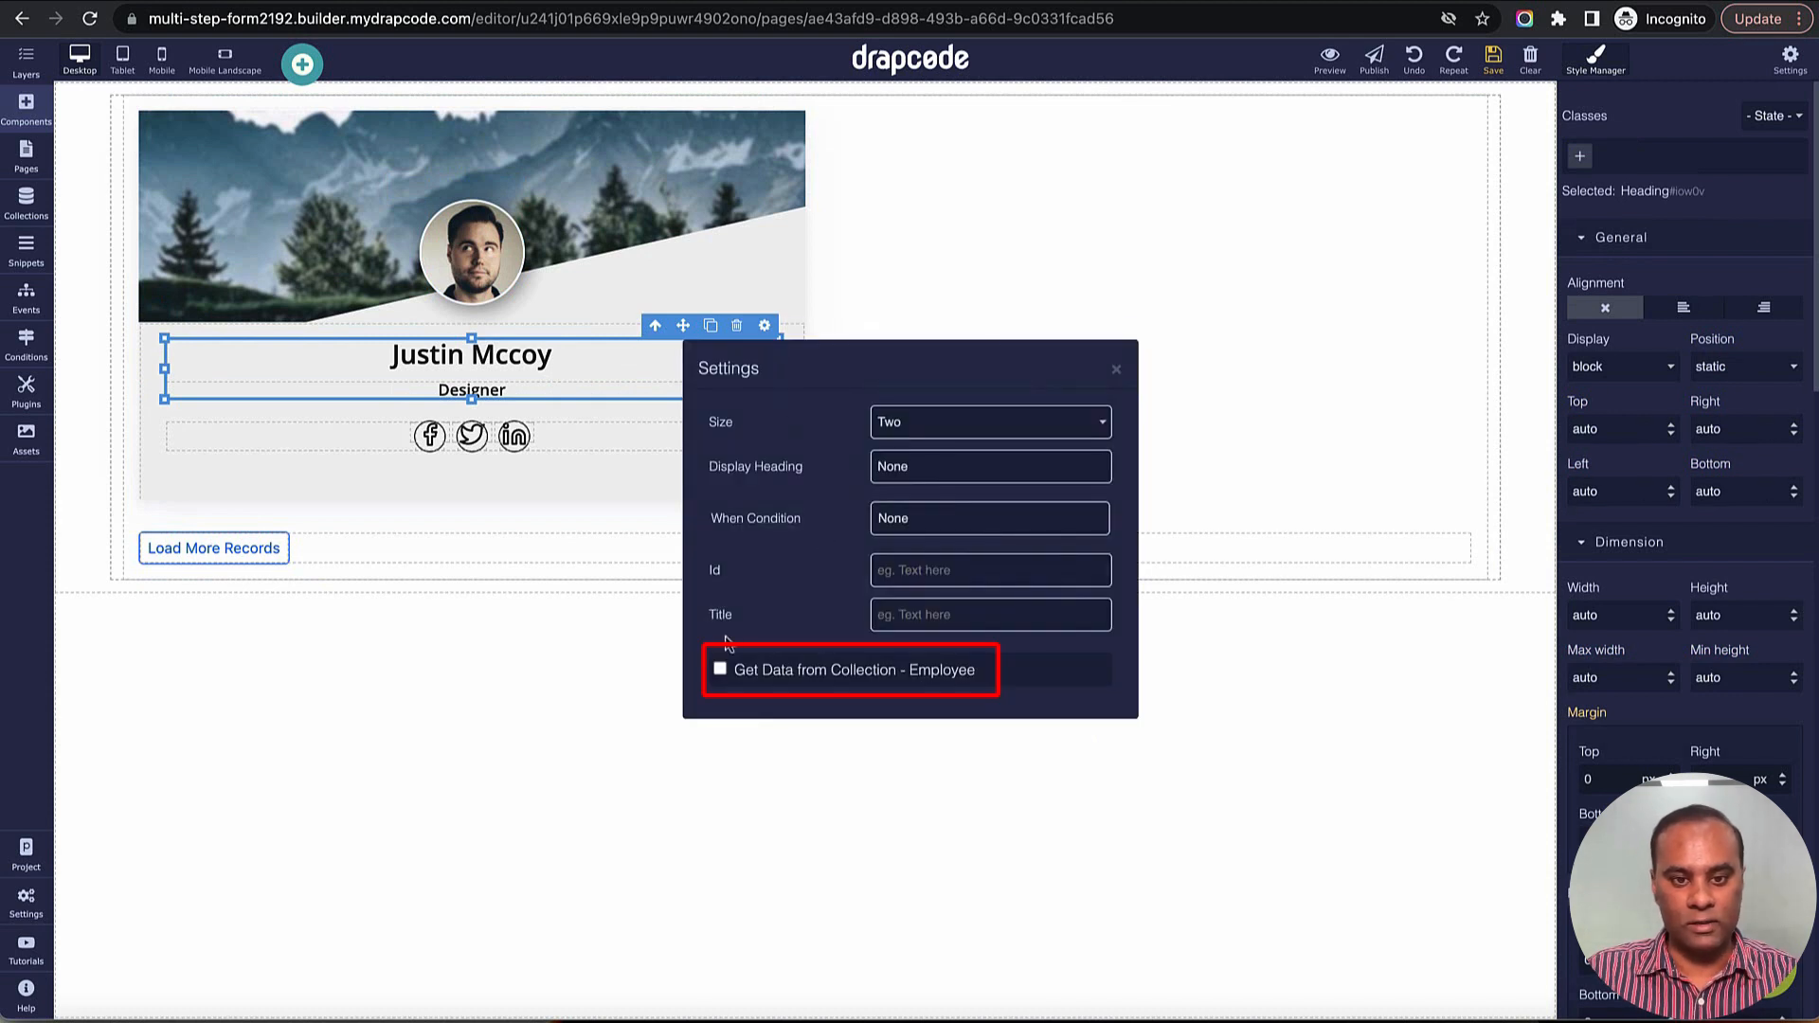
click(720, 669)
click(779, 694)
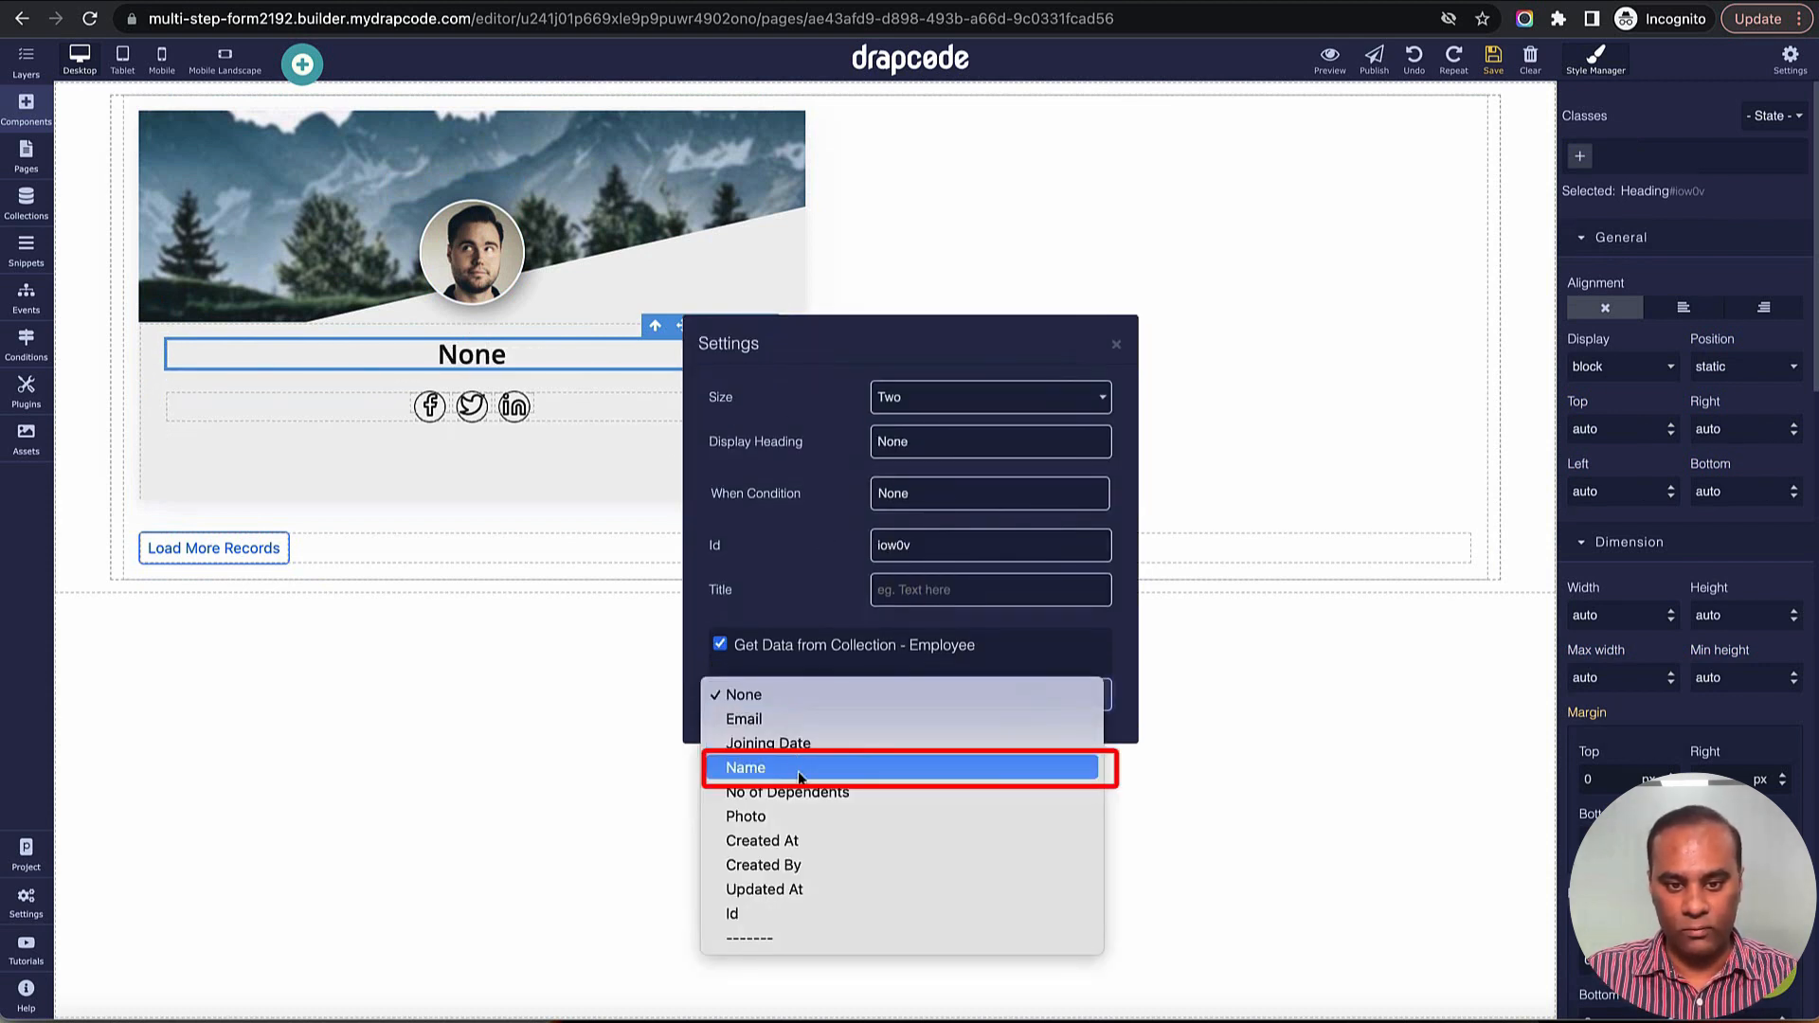
click(799, 769)
click(1117, 345)
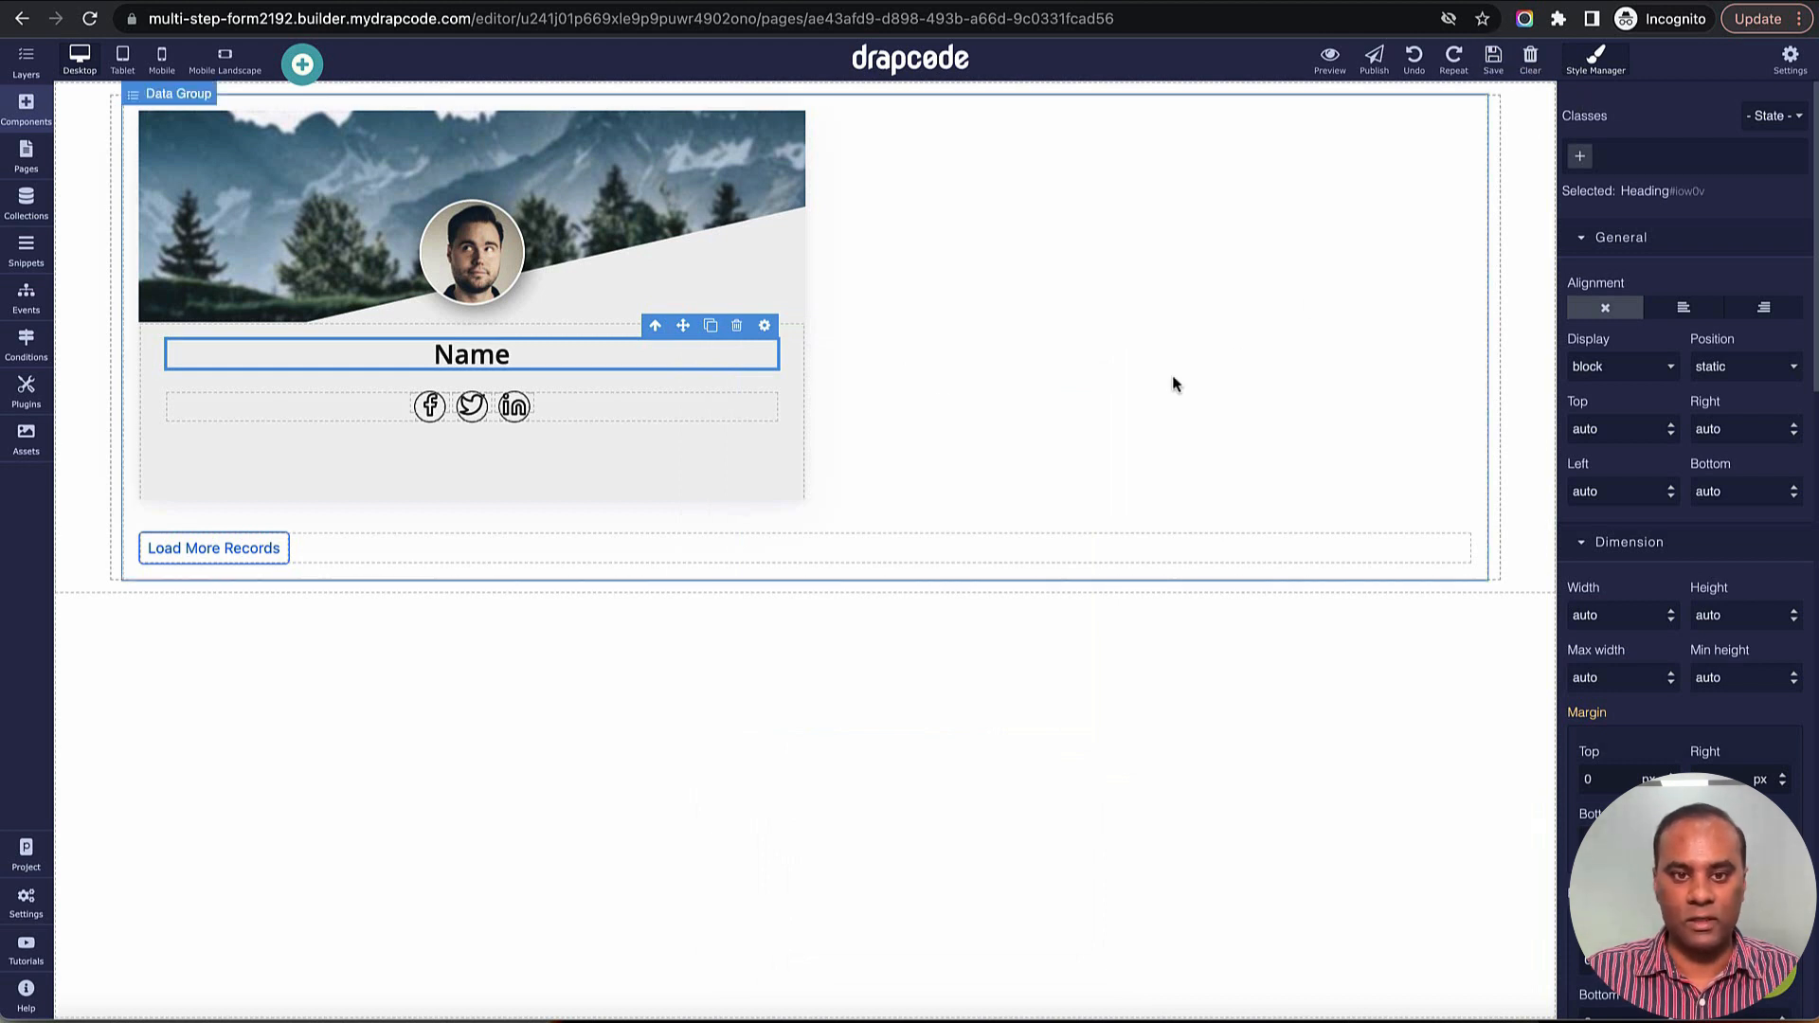
Step: Reload the home page preview and look through the profile cards in the two-column listing
click(1088, 285)
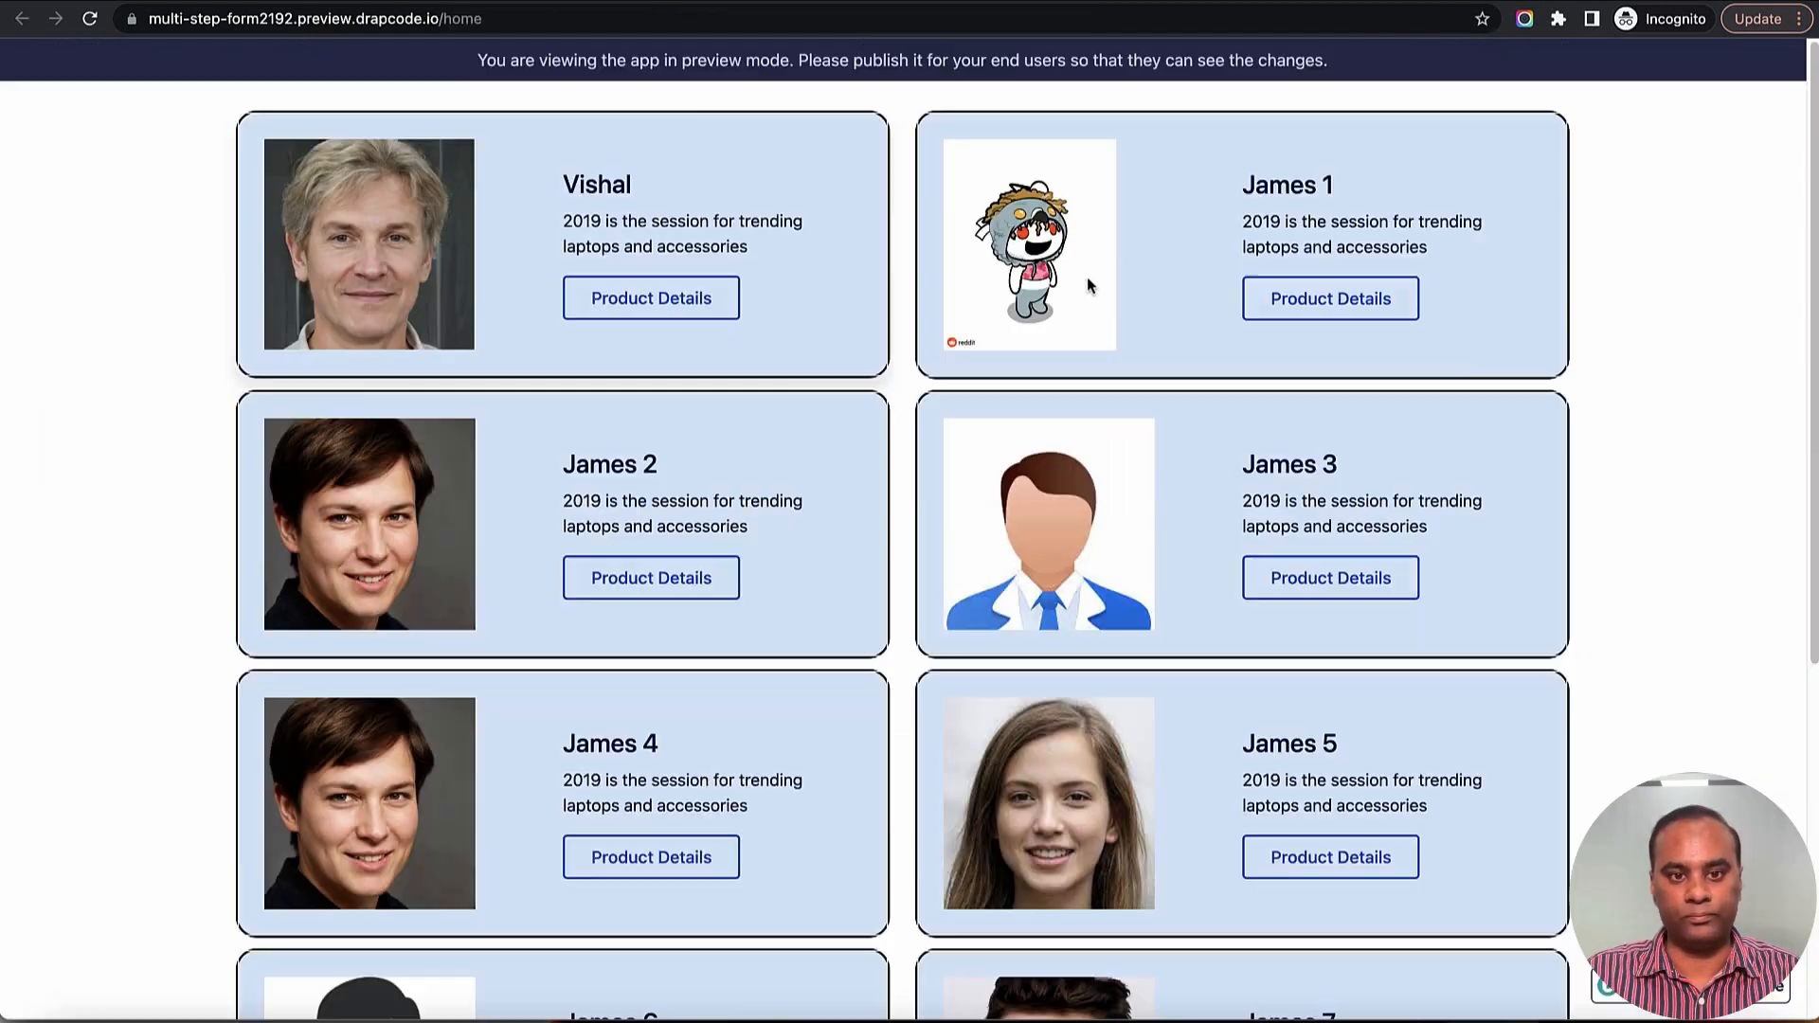
click(90, 19)
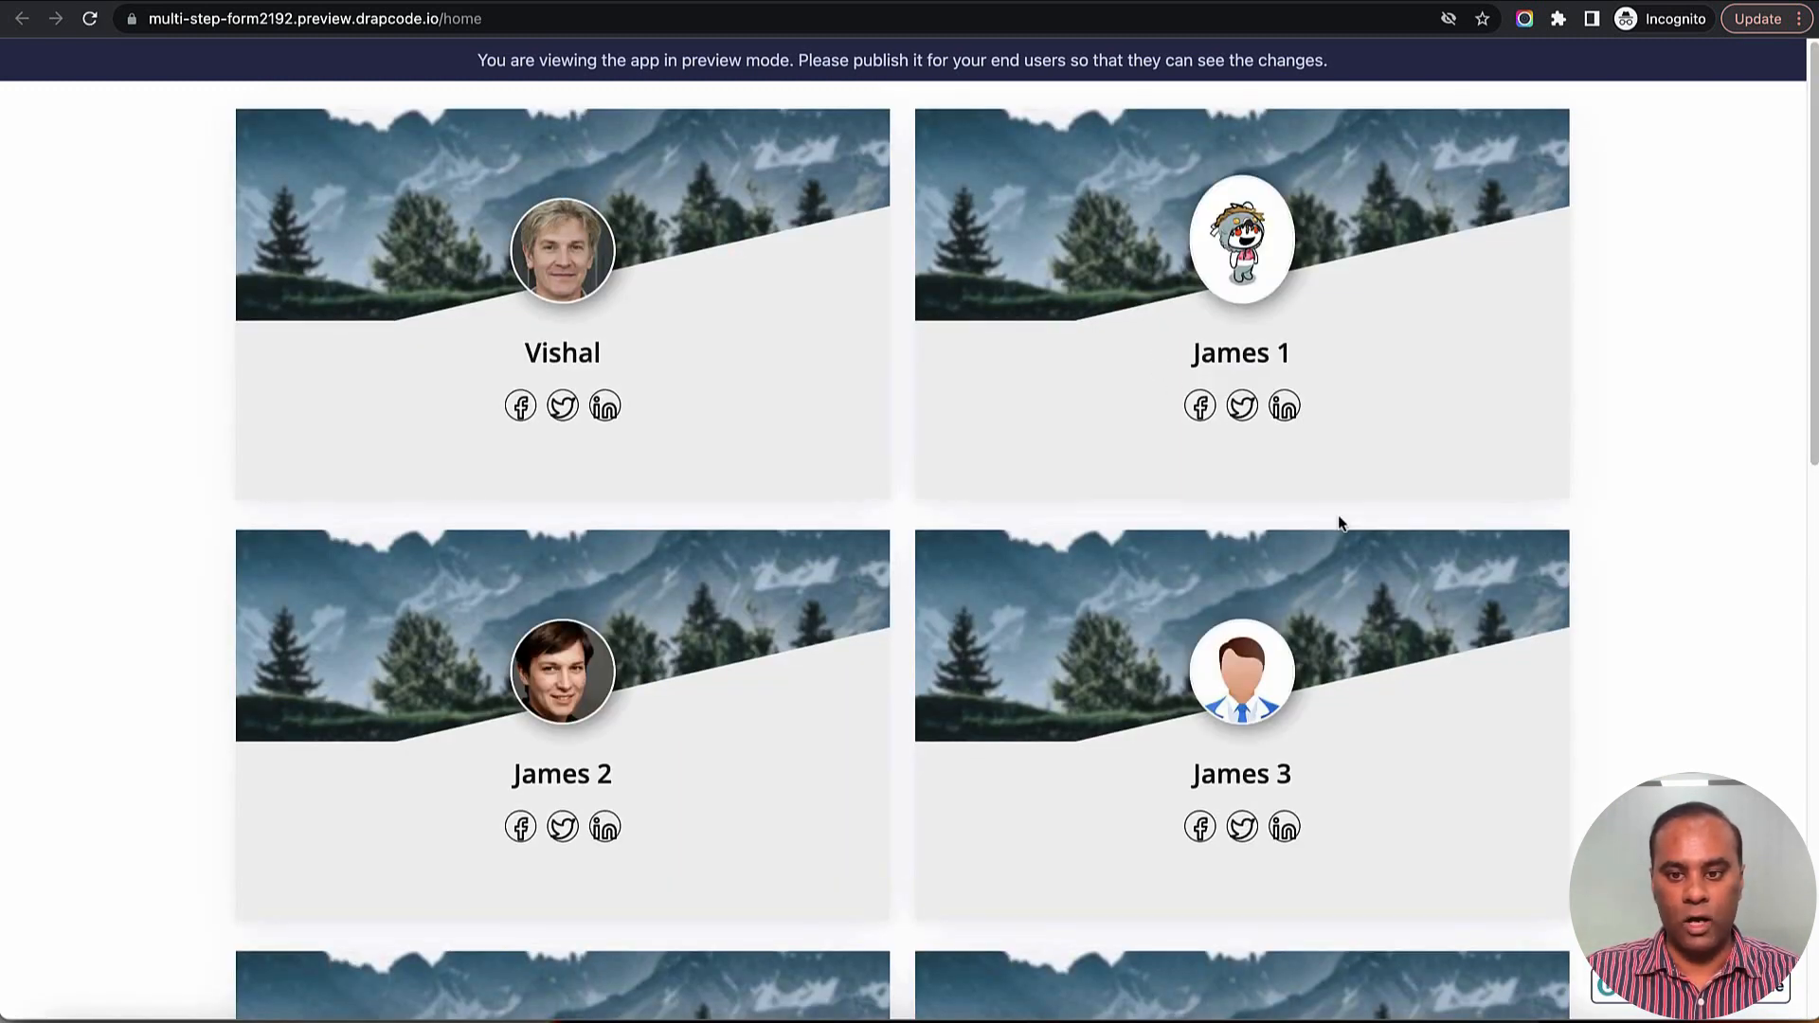
scroll(1340, 520, down, 10)
scroll(1338, 523, down, 1)
scroll(1338, 523, up, 11)
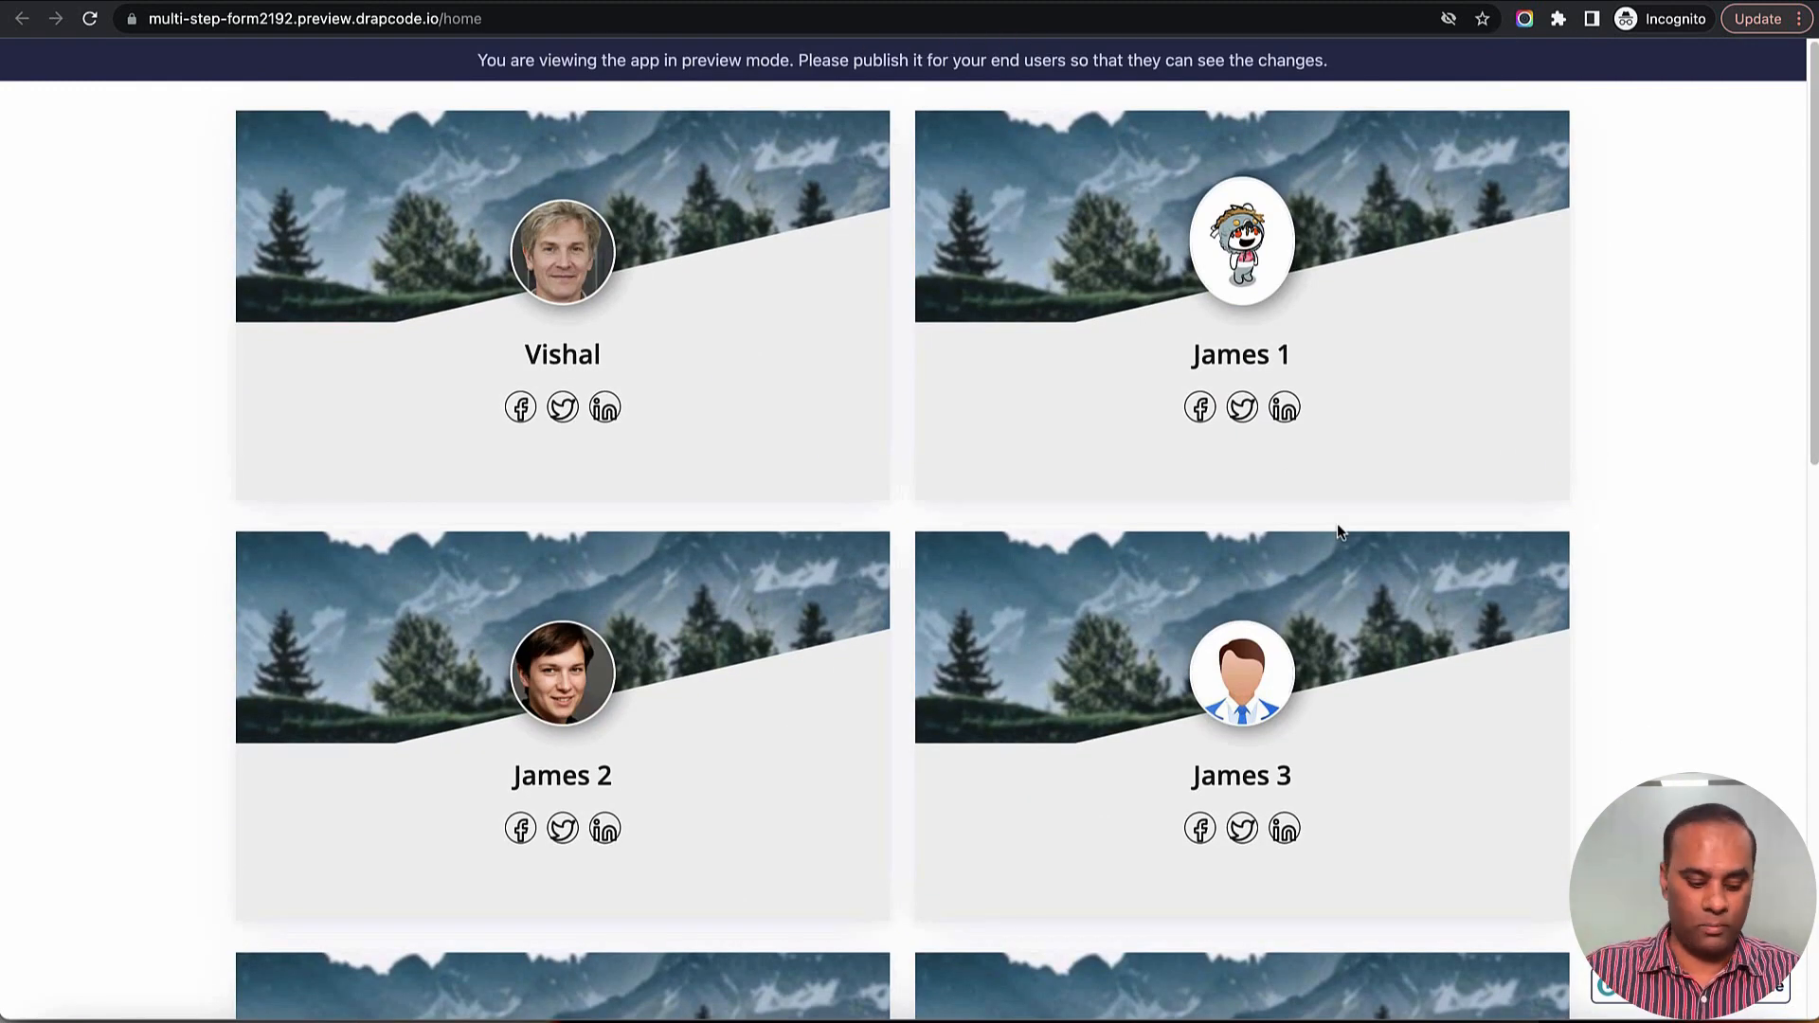
Step: Return to the page editor and save the page with the bound profile card
key(ctrl+shift+Tab)
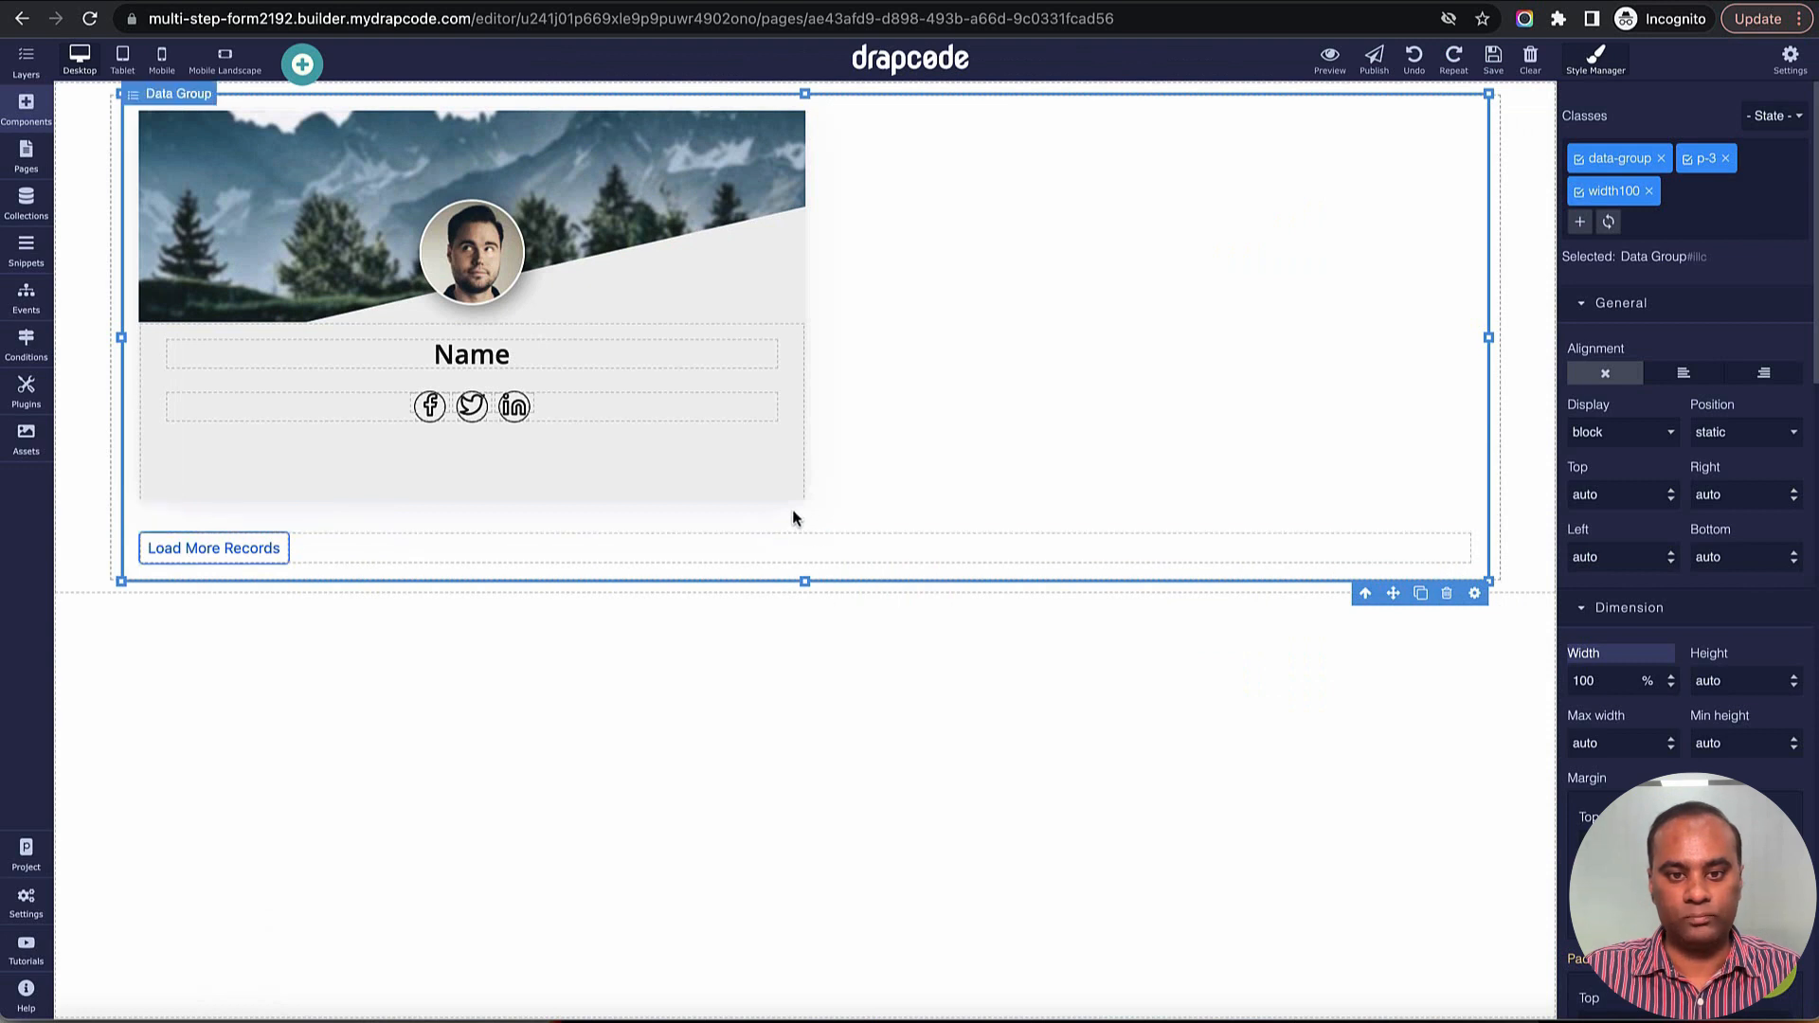
click(685, 305)
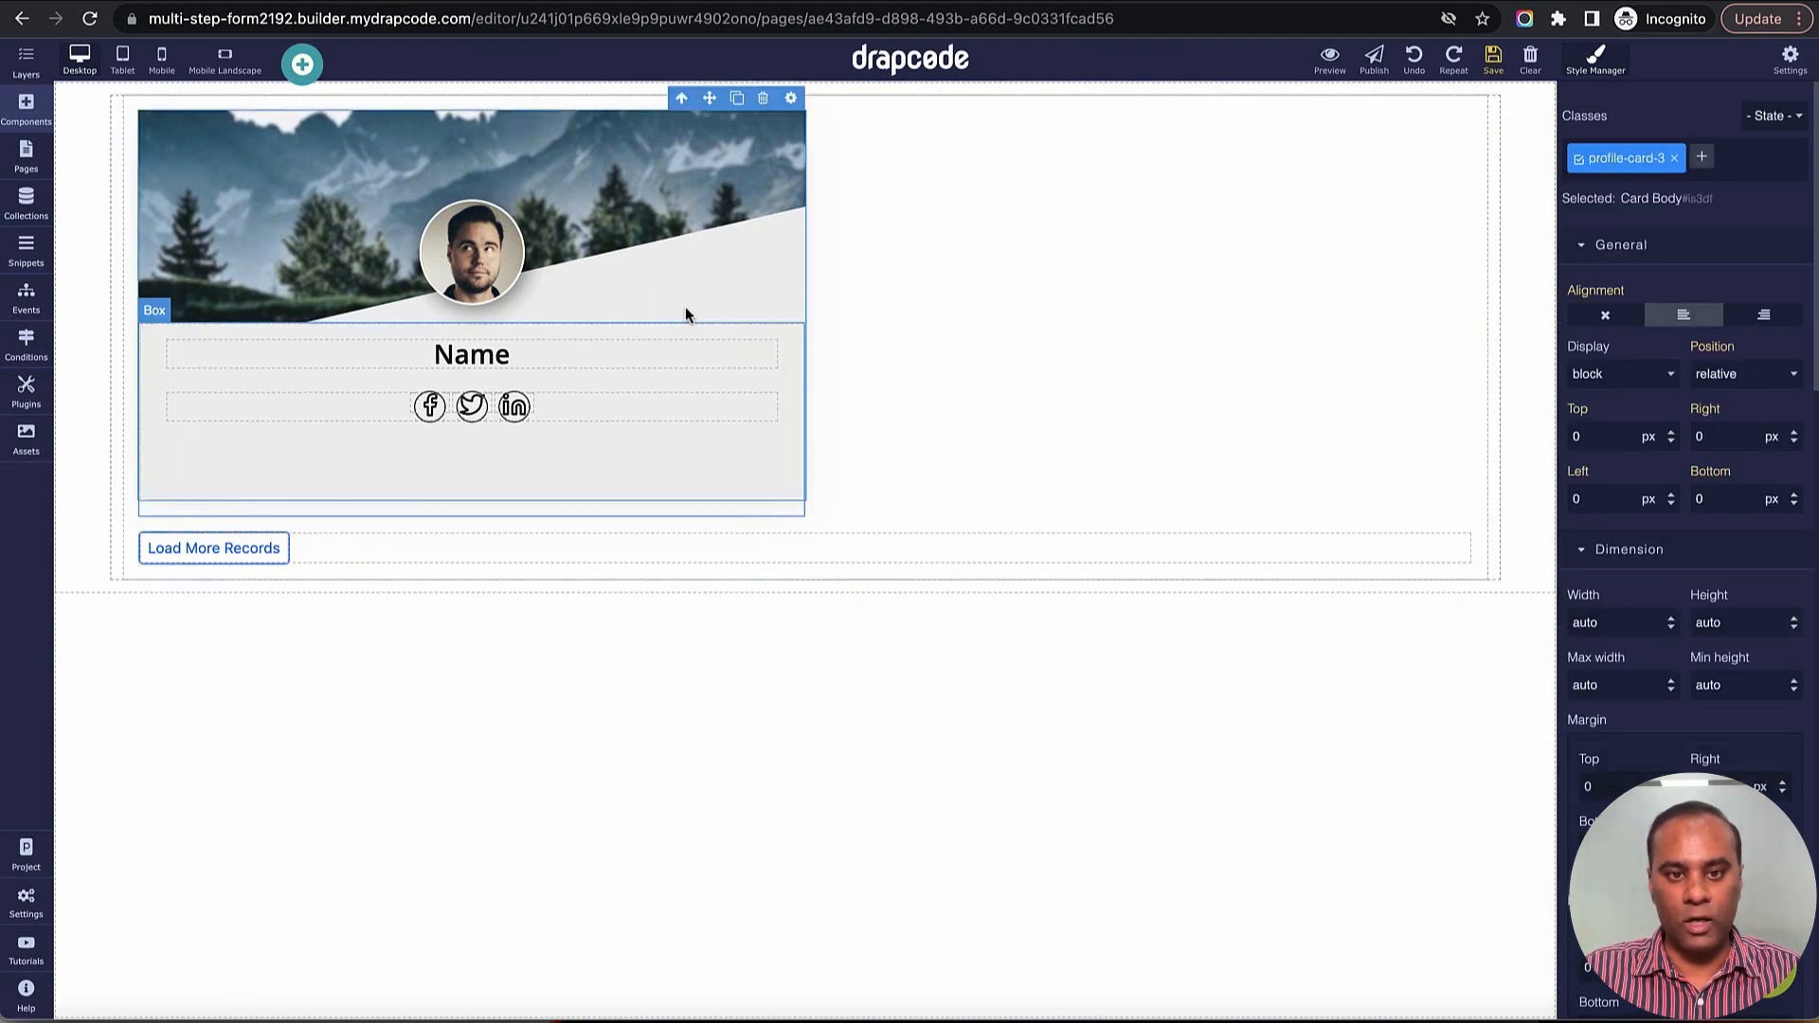
click(683, 101)
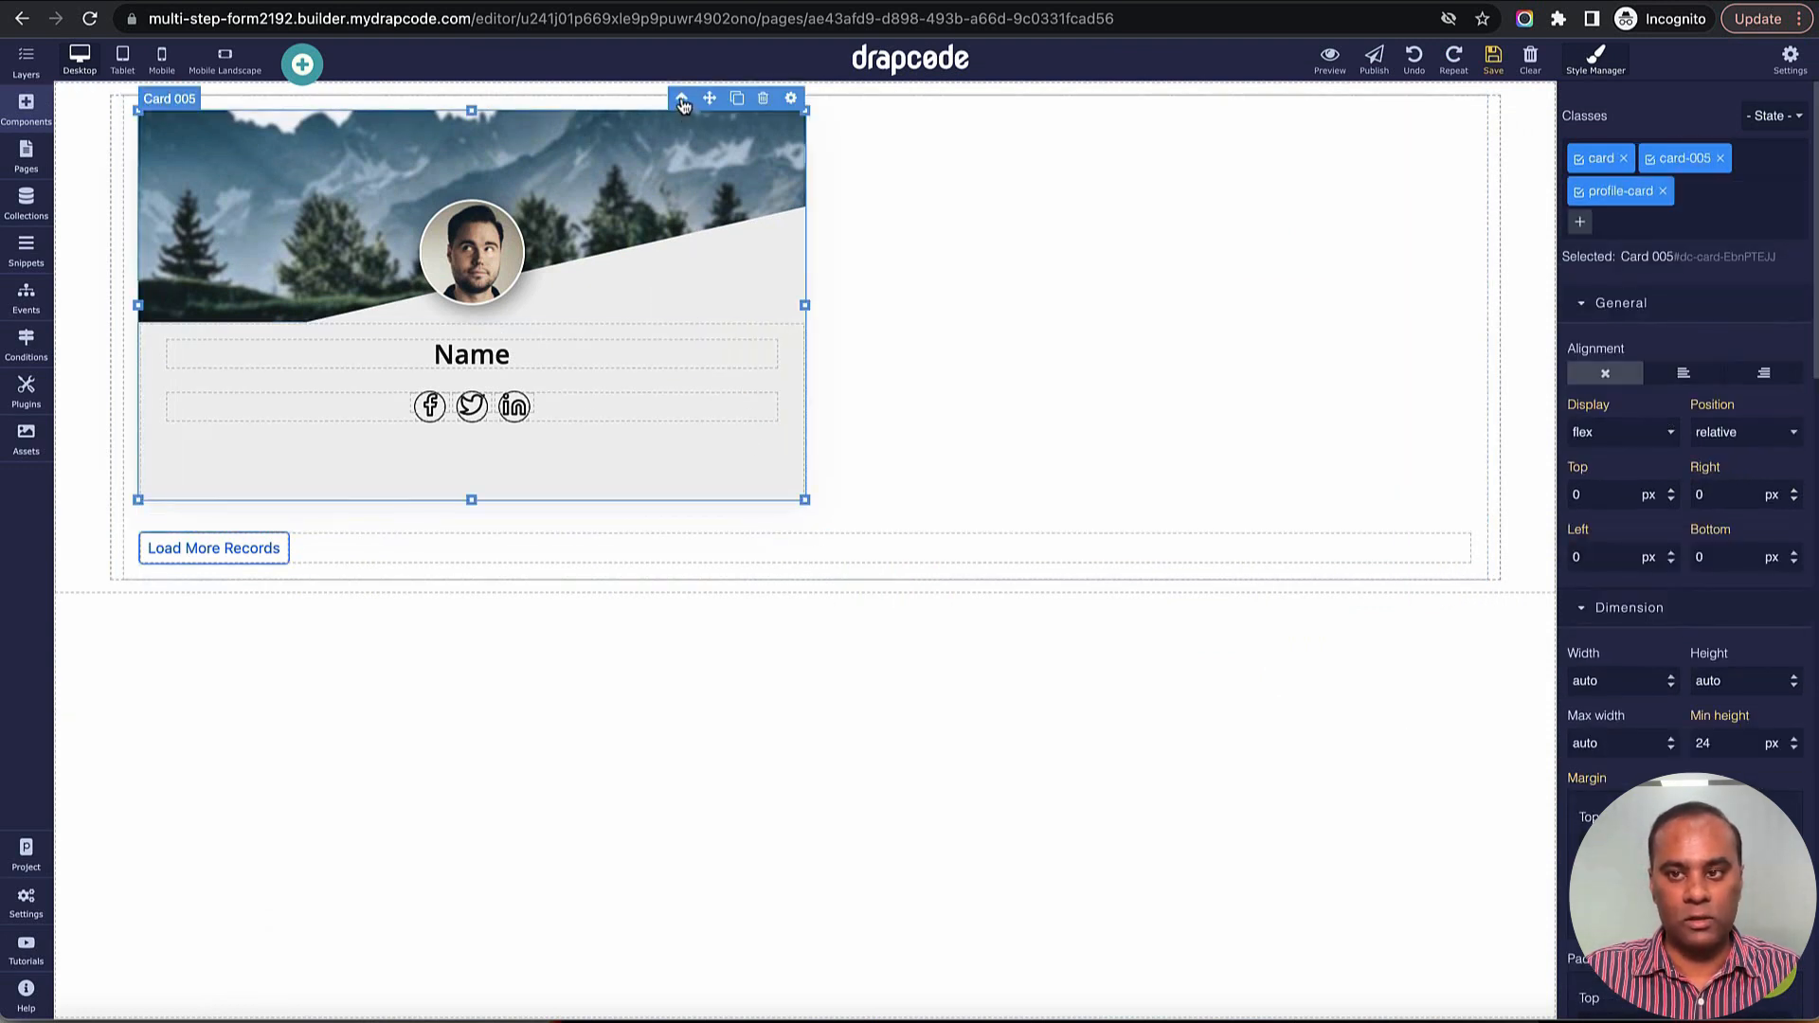
click(1493, 59)
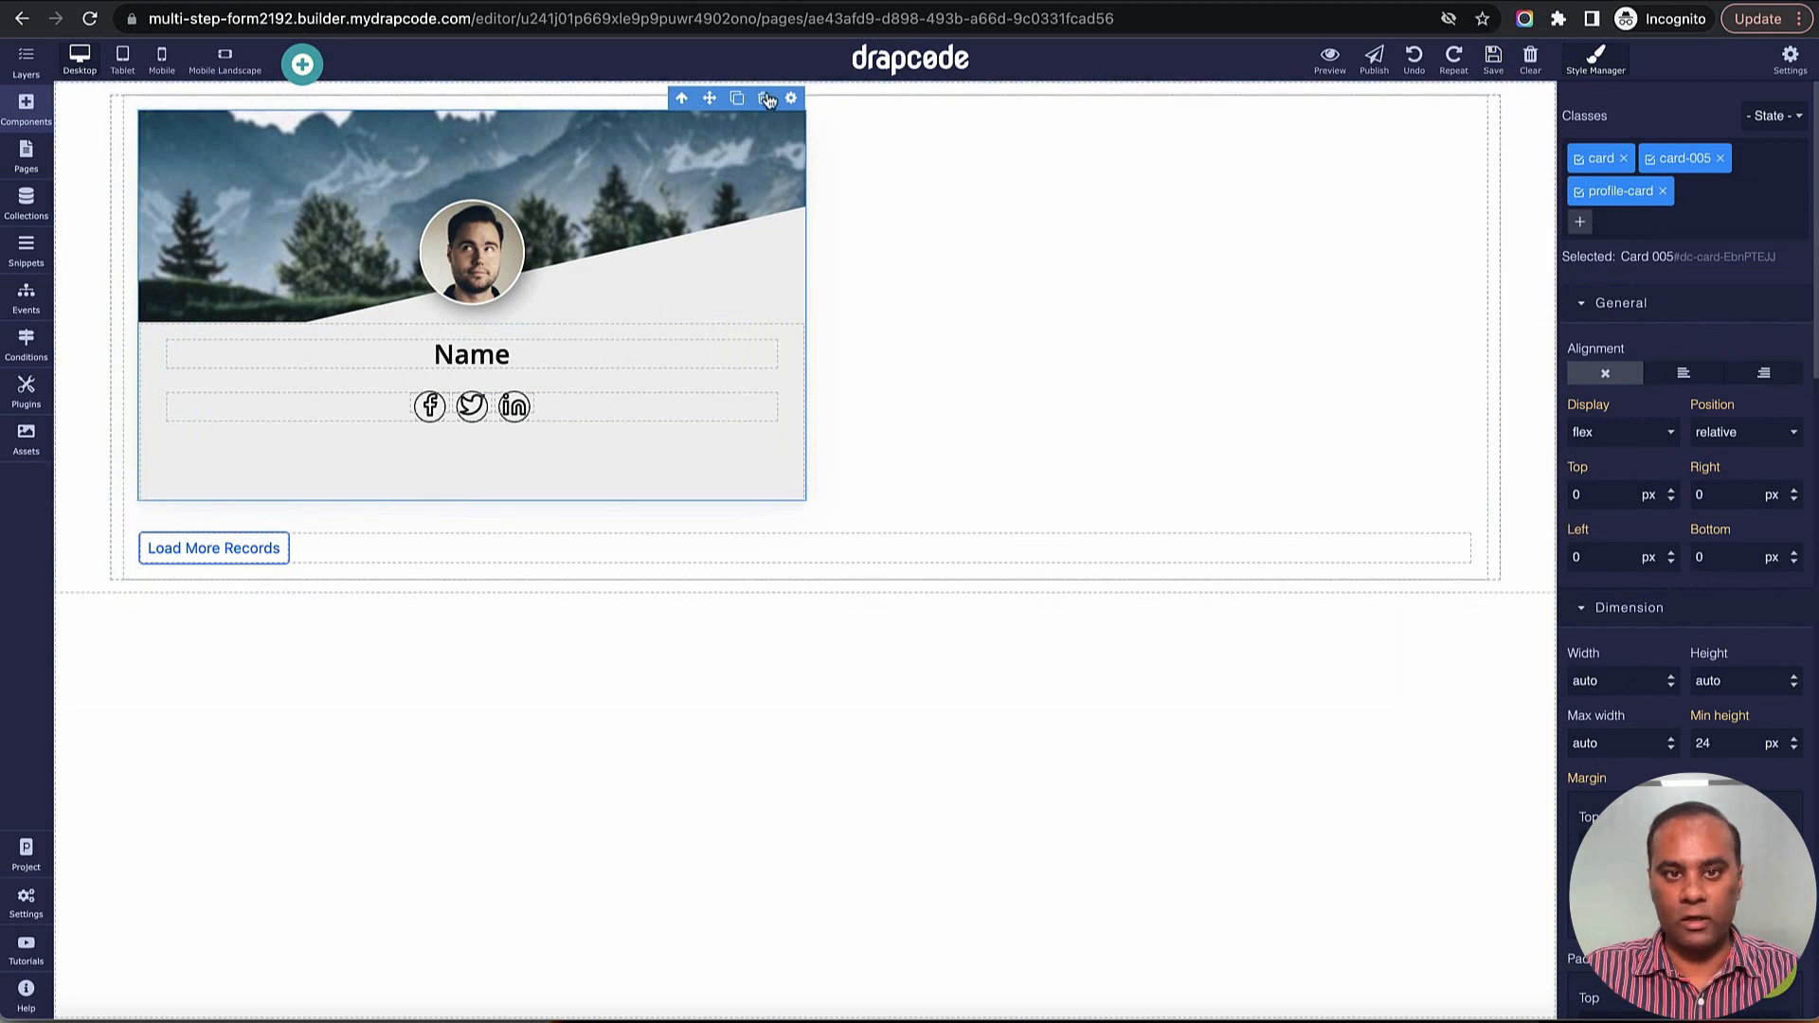
Step: Set the width of the Column around the profile card to 4/12 for laptops and wide desktops, and save the page
click(682, 99)
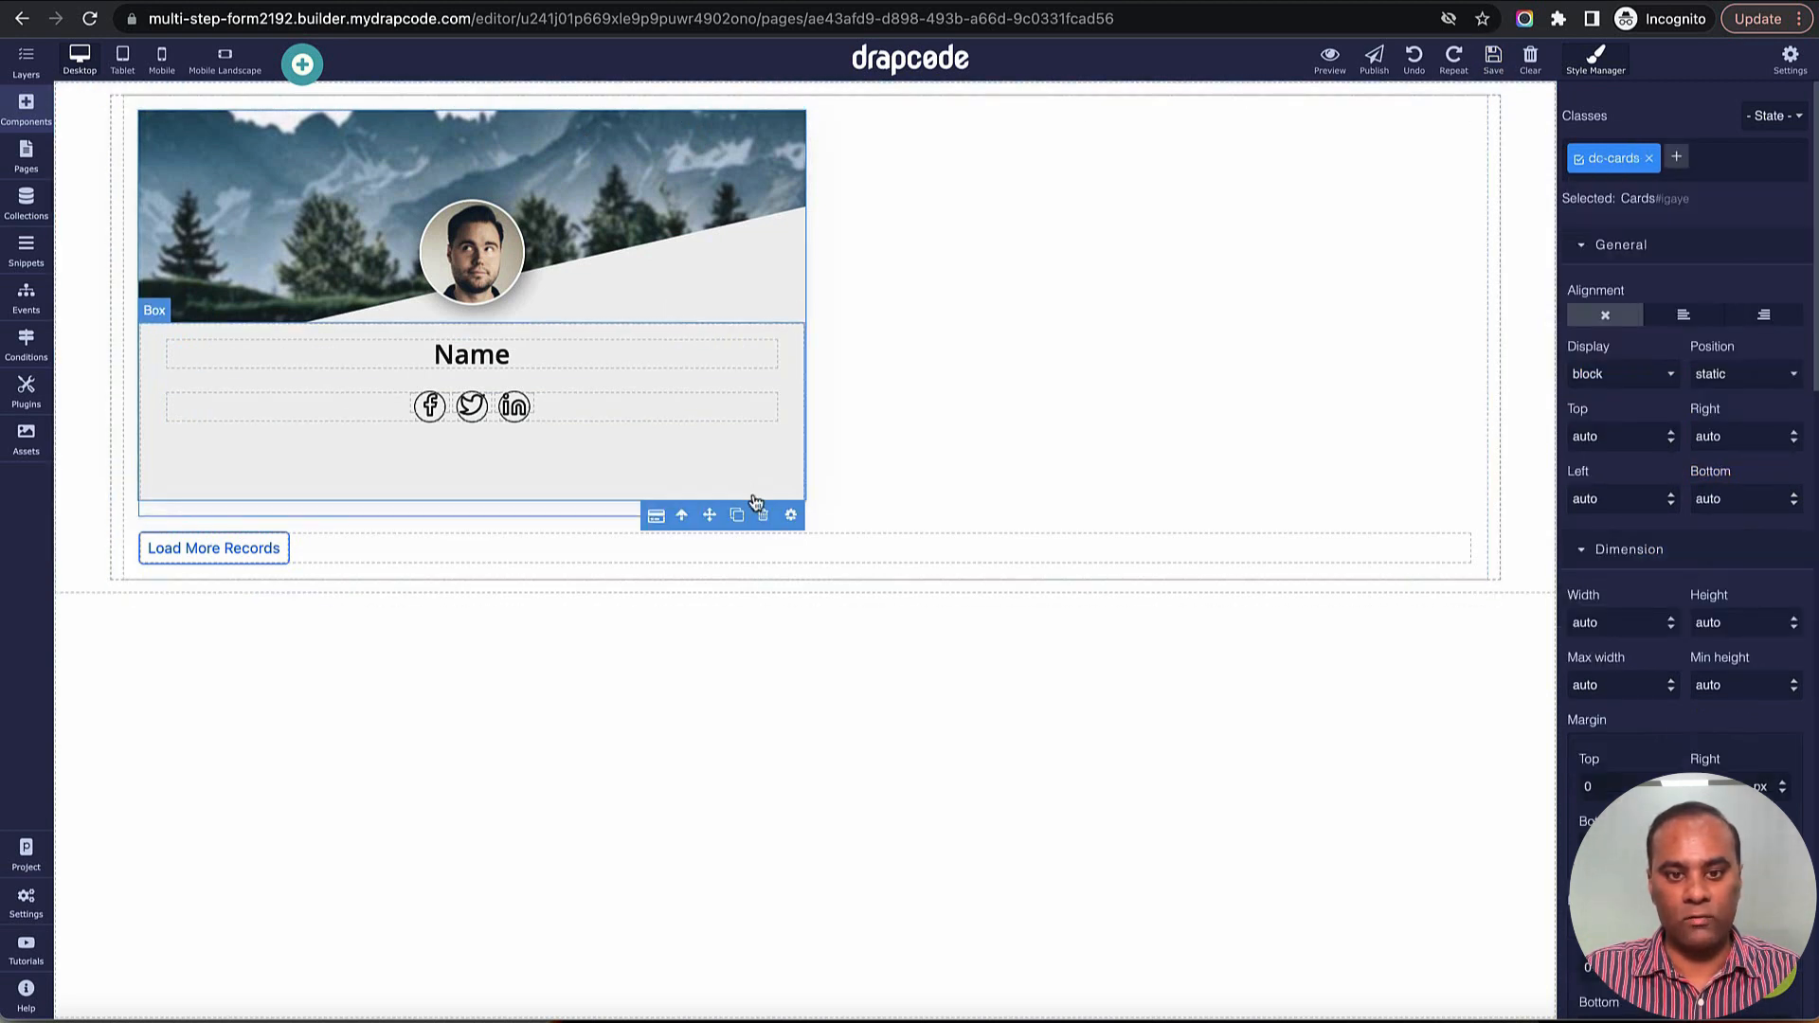
click(685, 491)
click(682, 312)
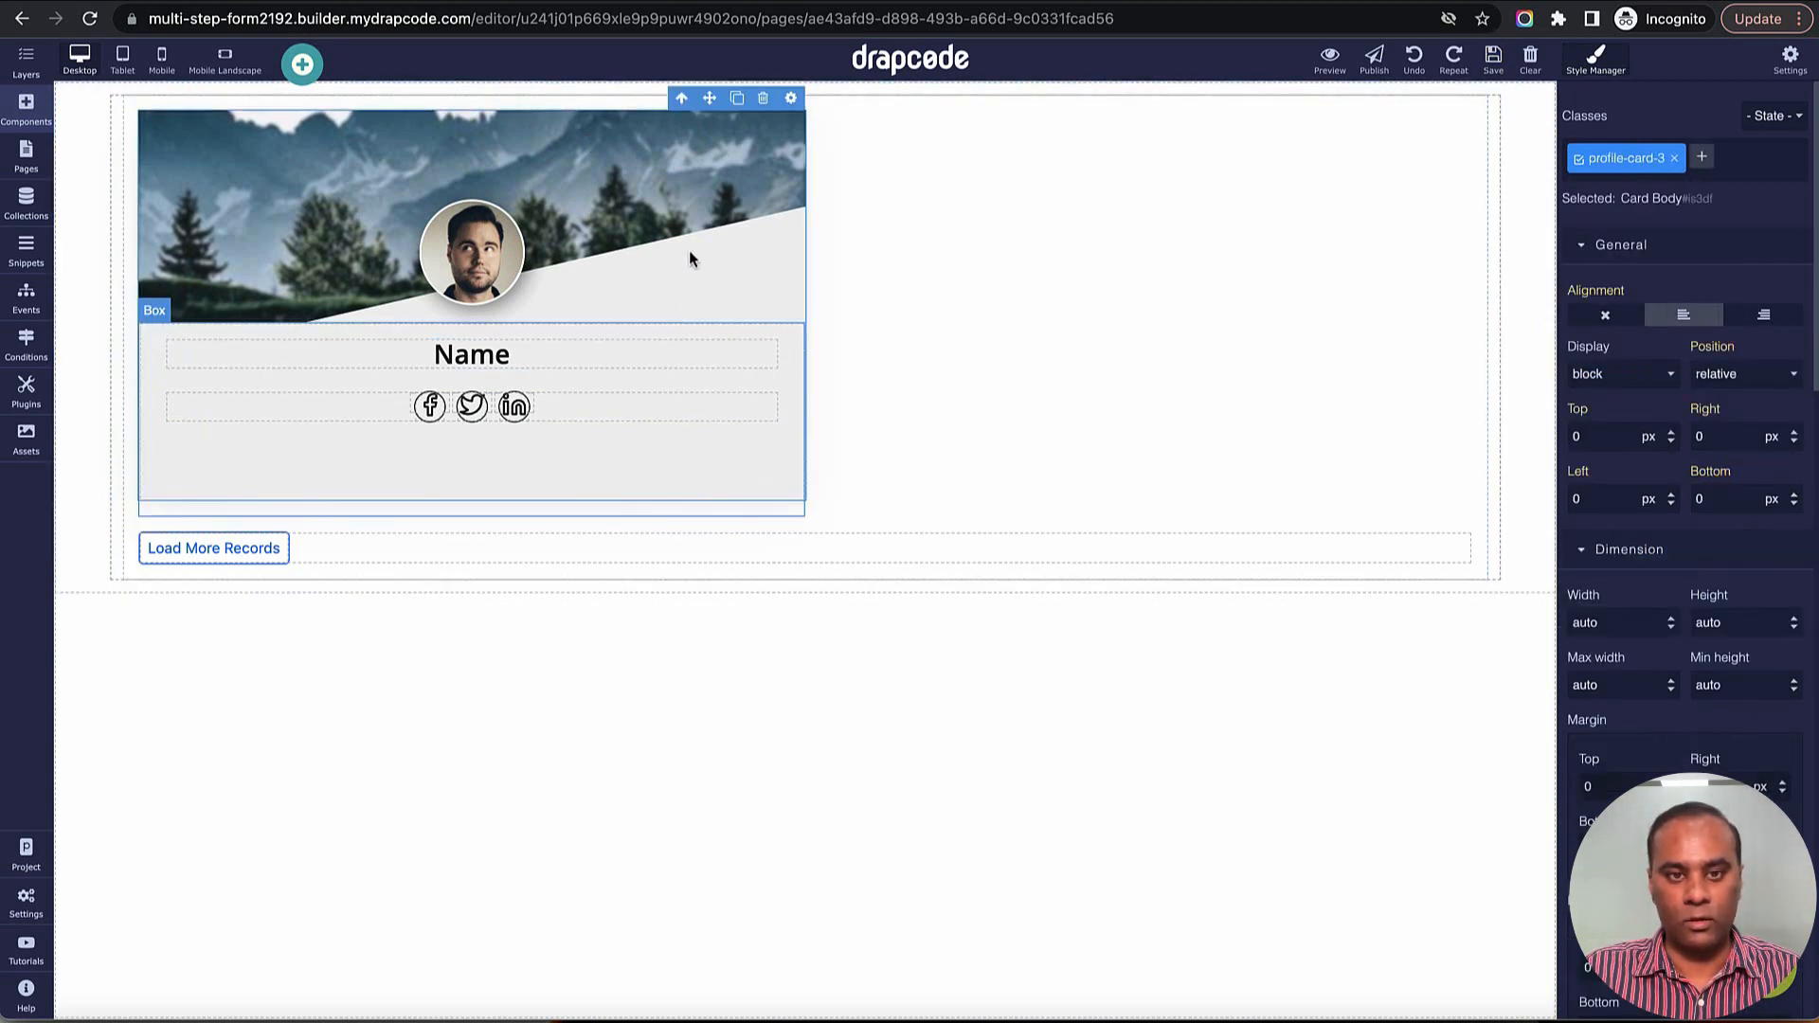
click(681, 97)
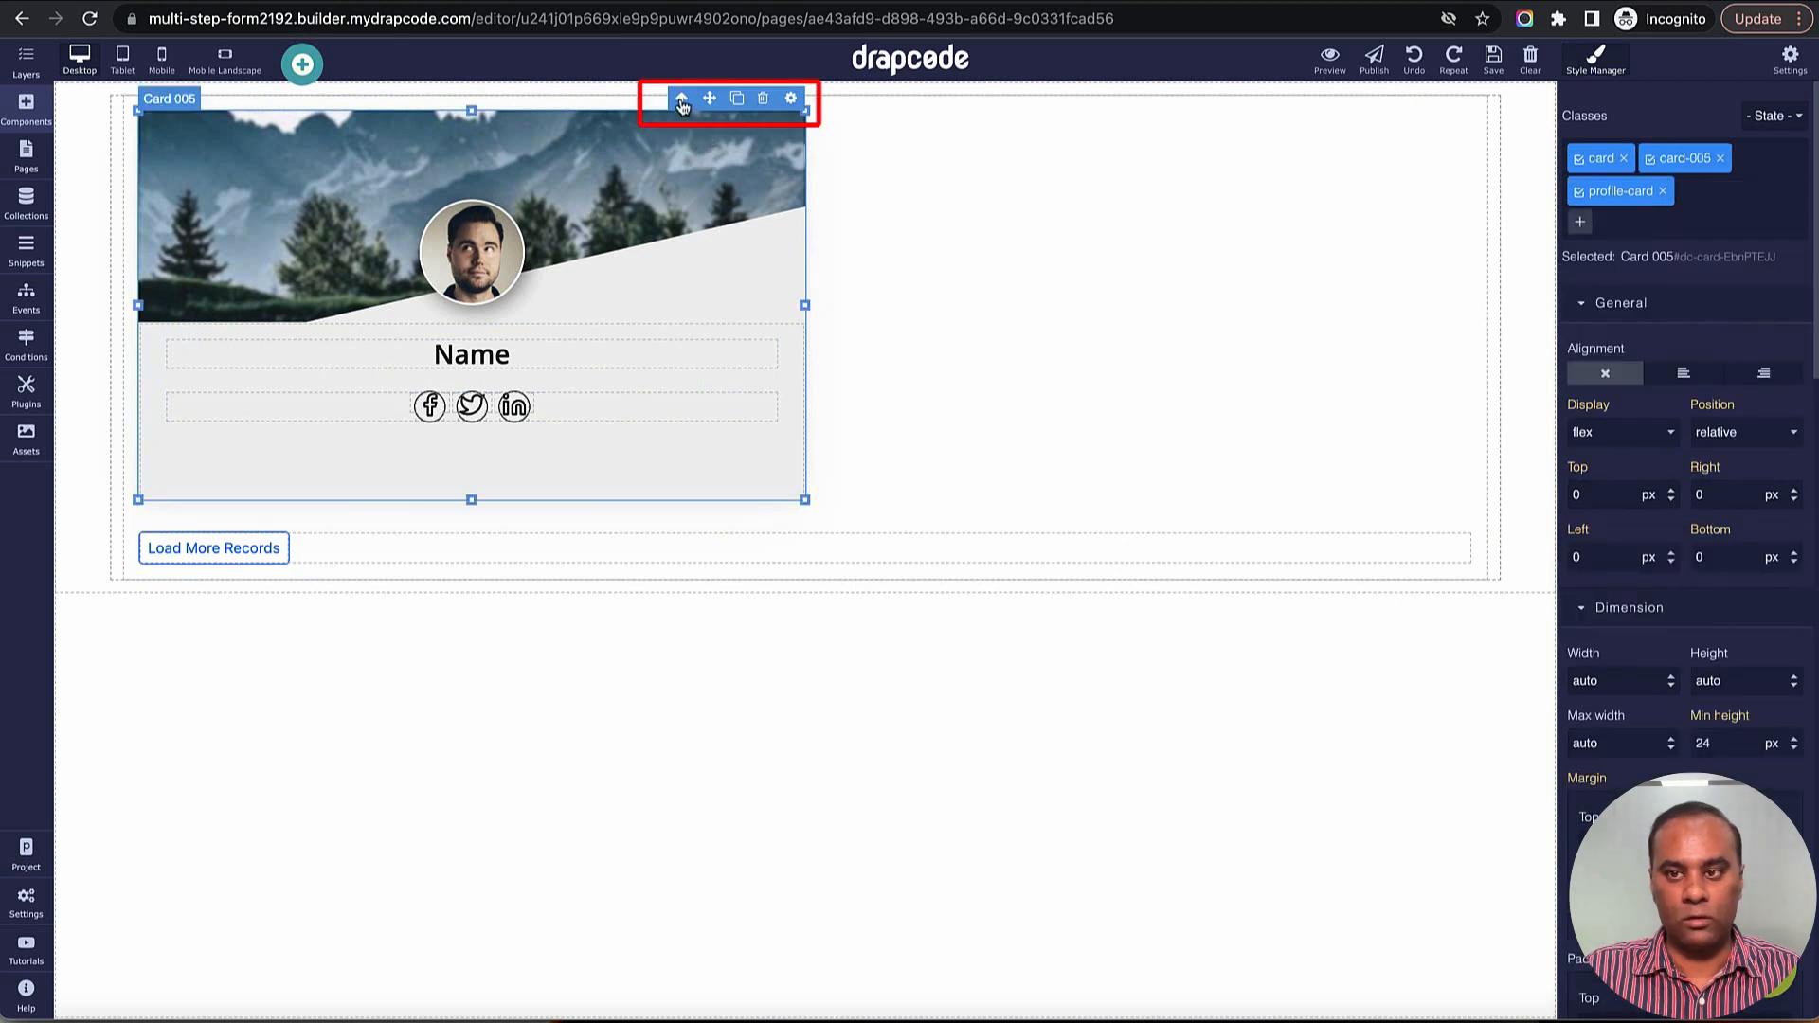
click(682, 100)
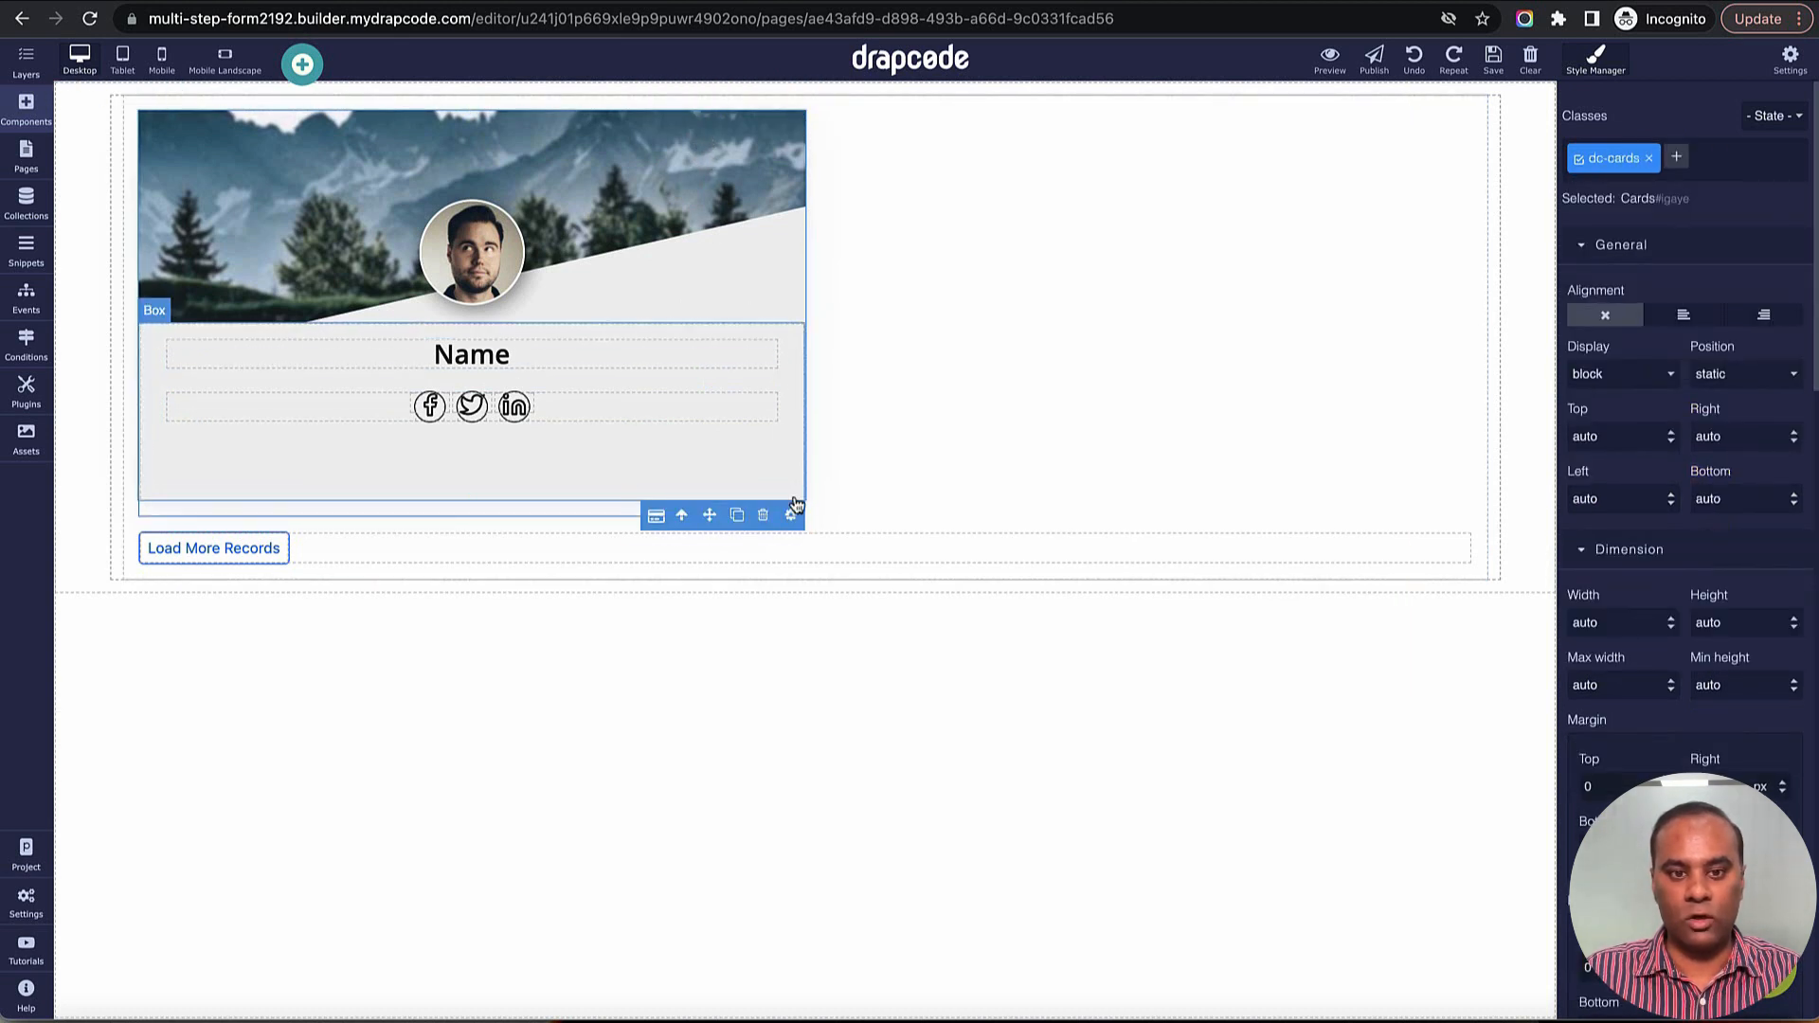
click(676, 516)
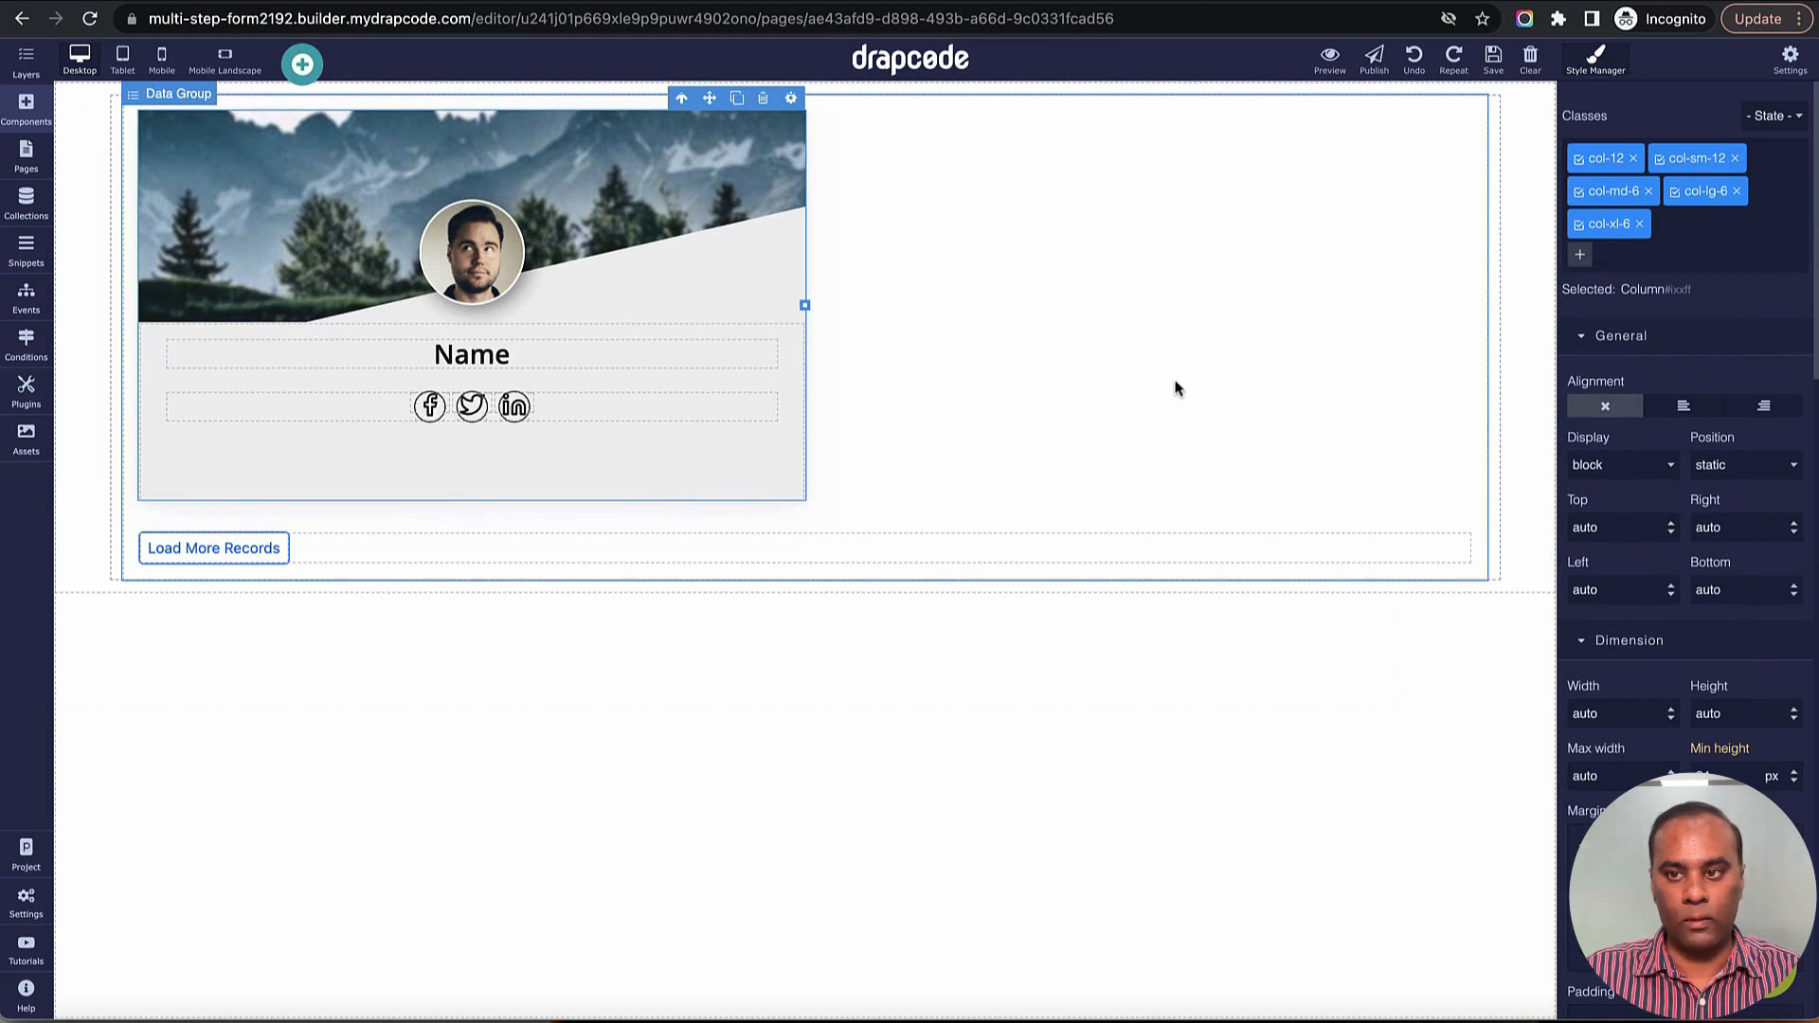
click(791, 99)
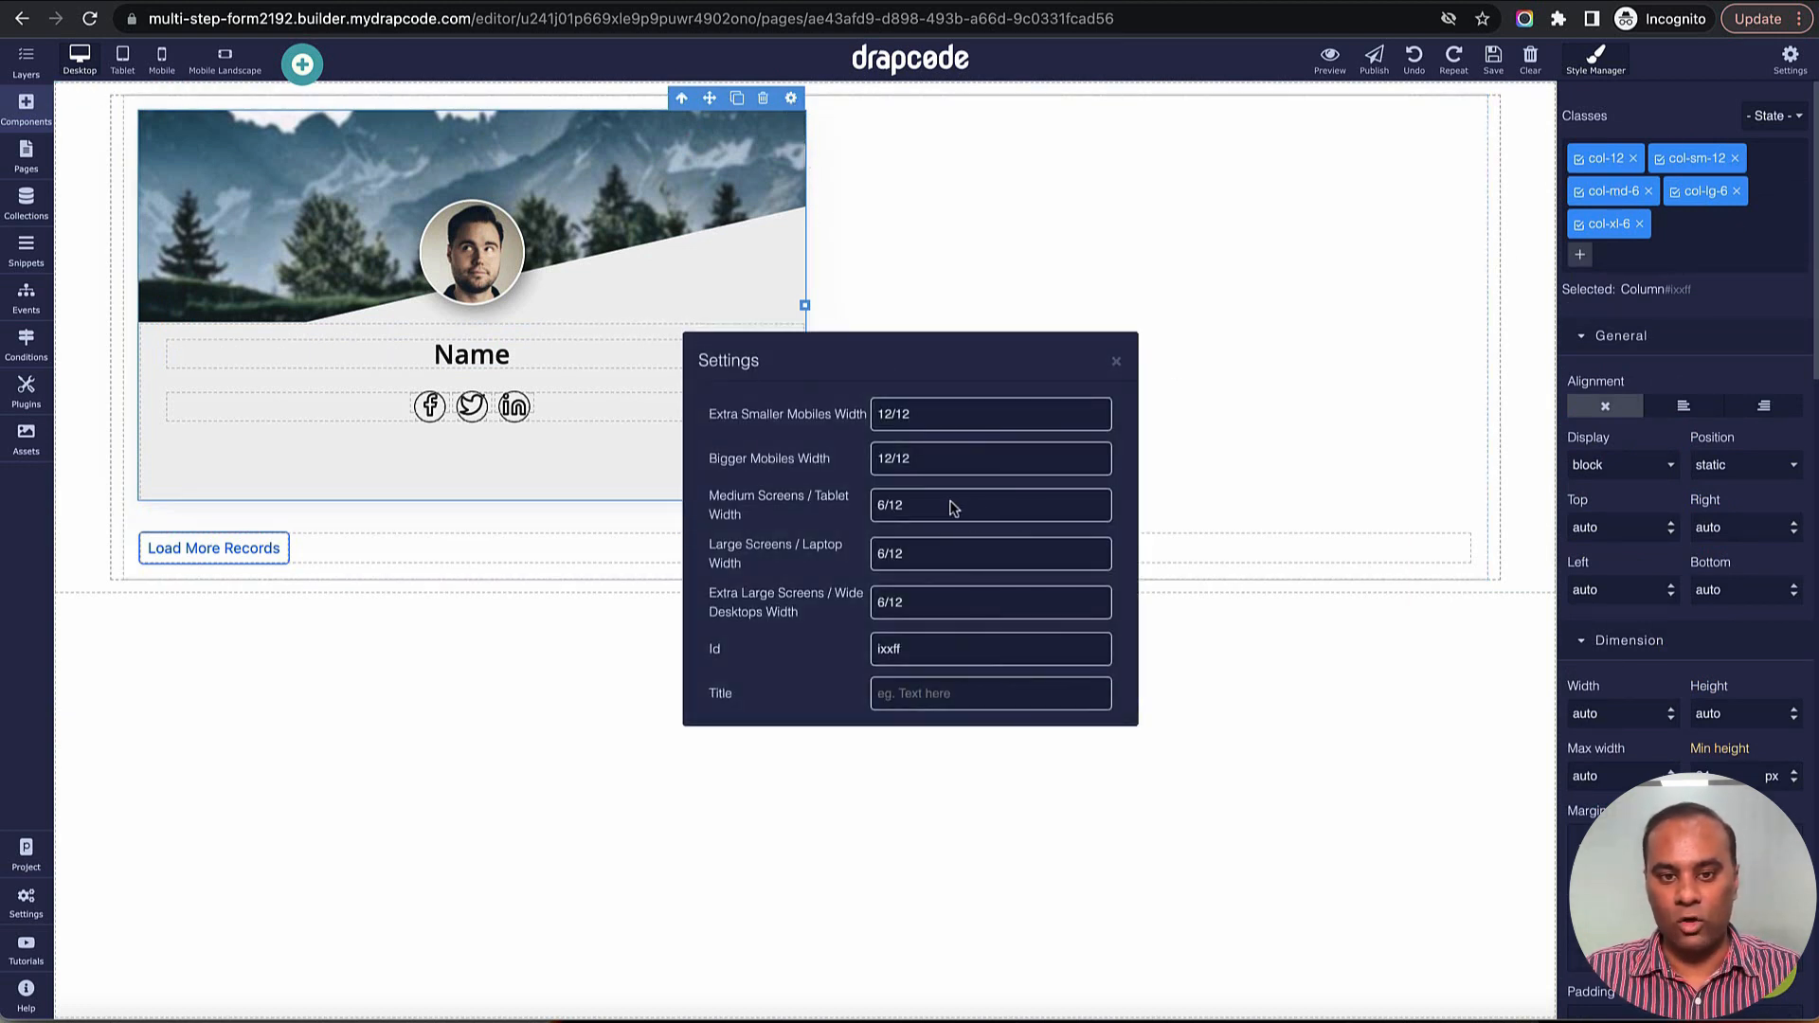
click(943, 558)
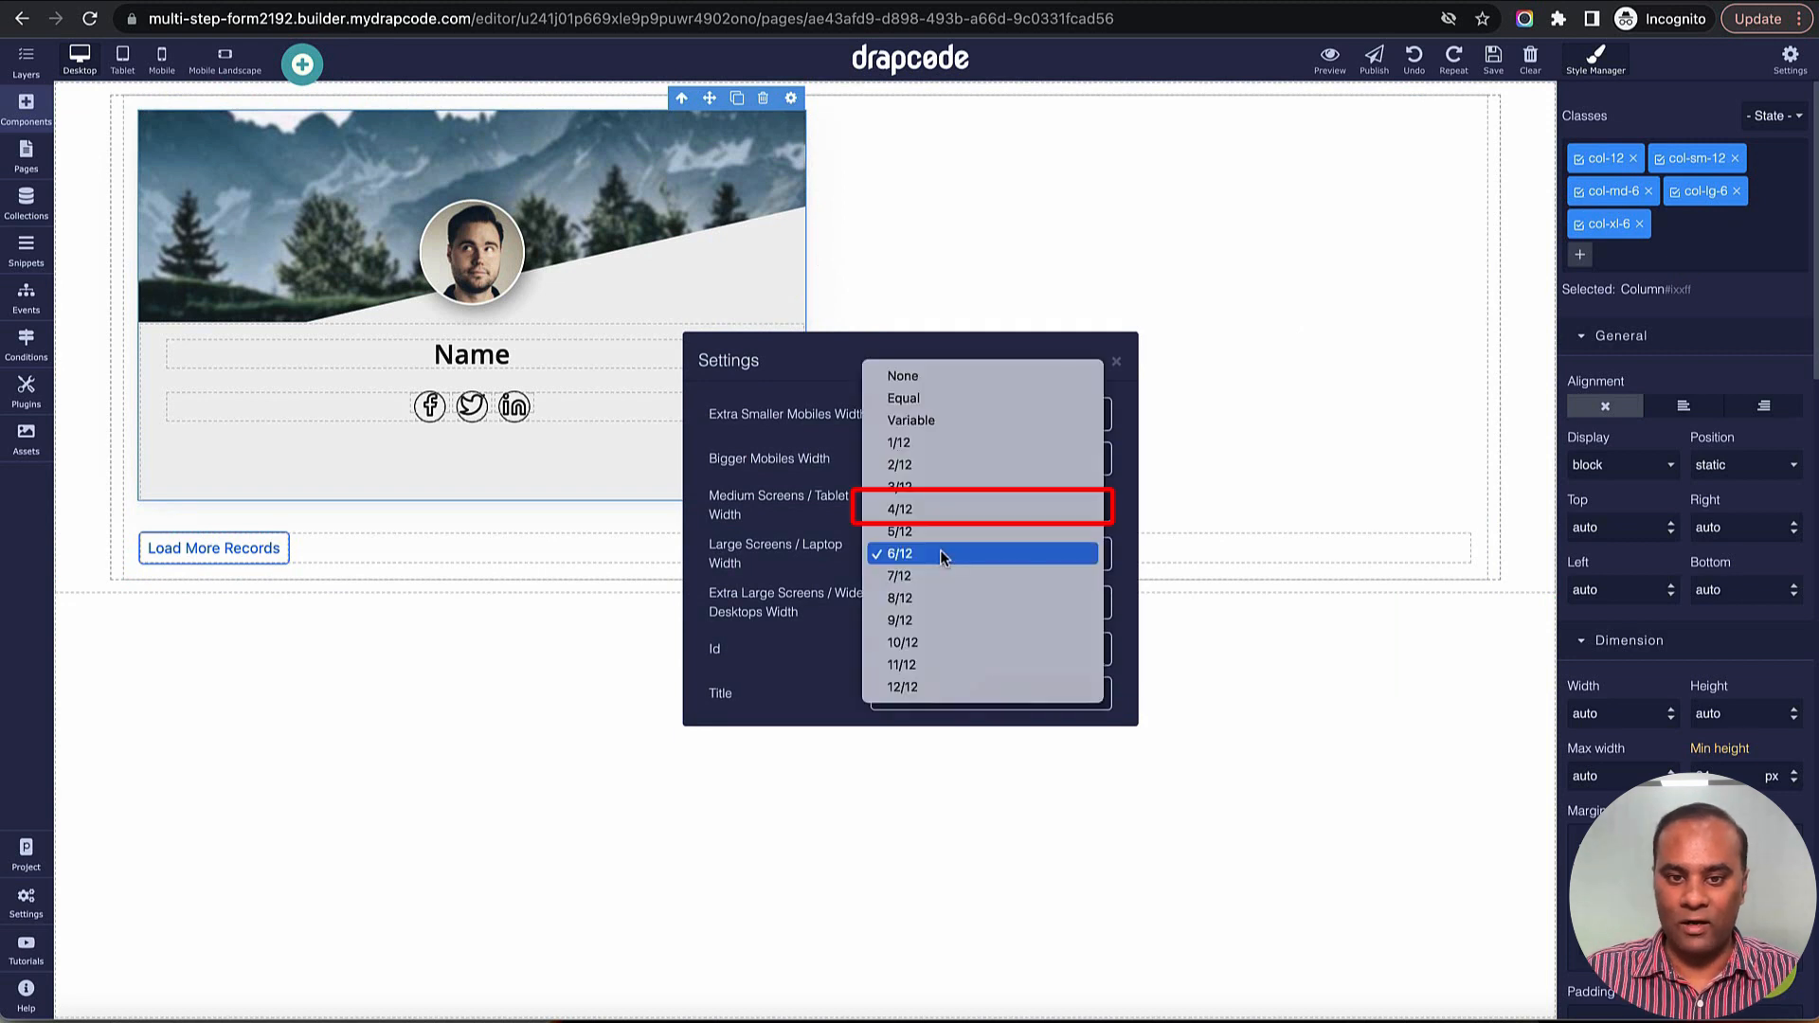
click(938, 510)
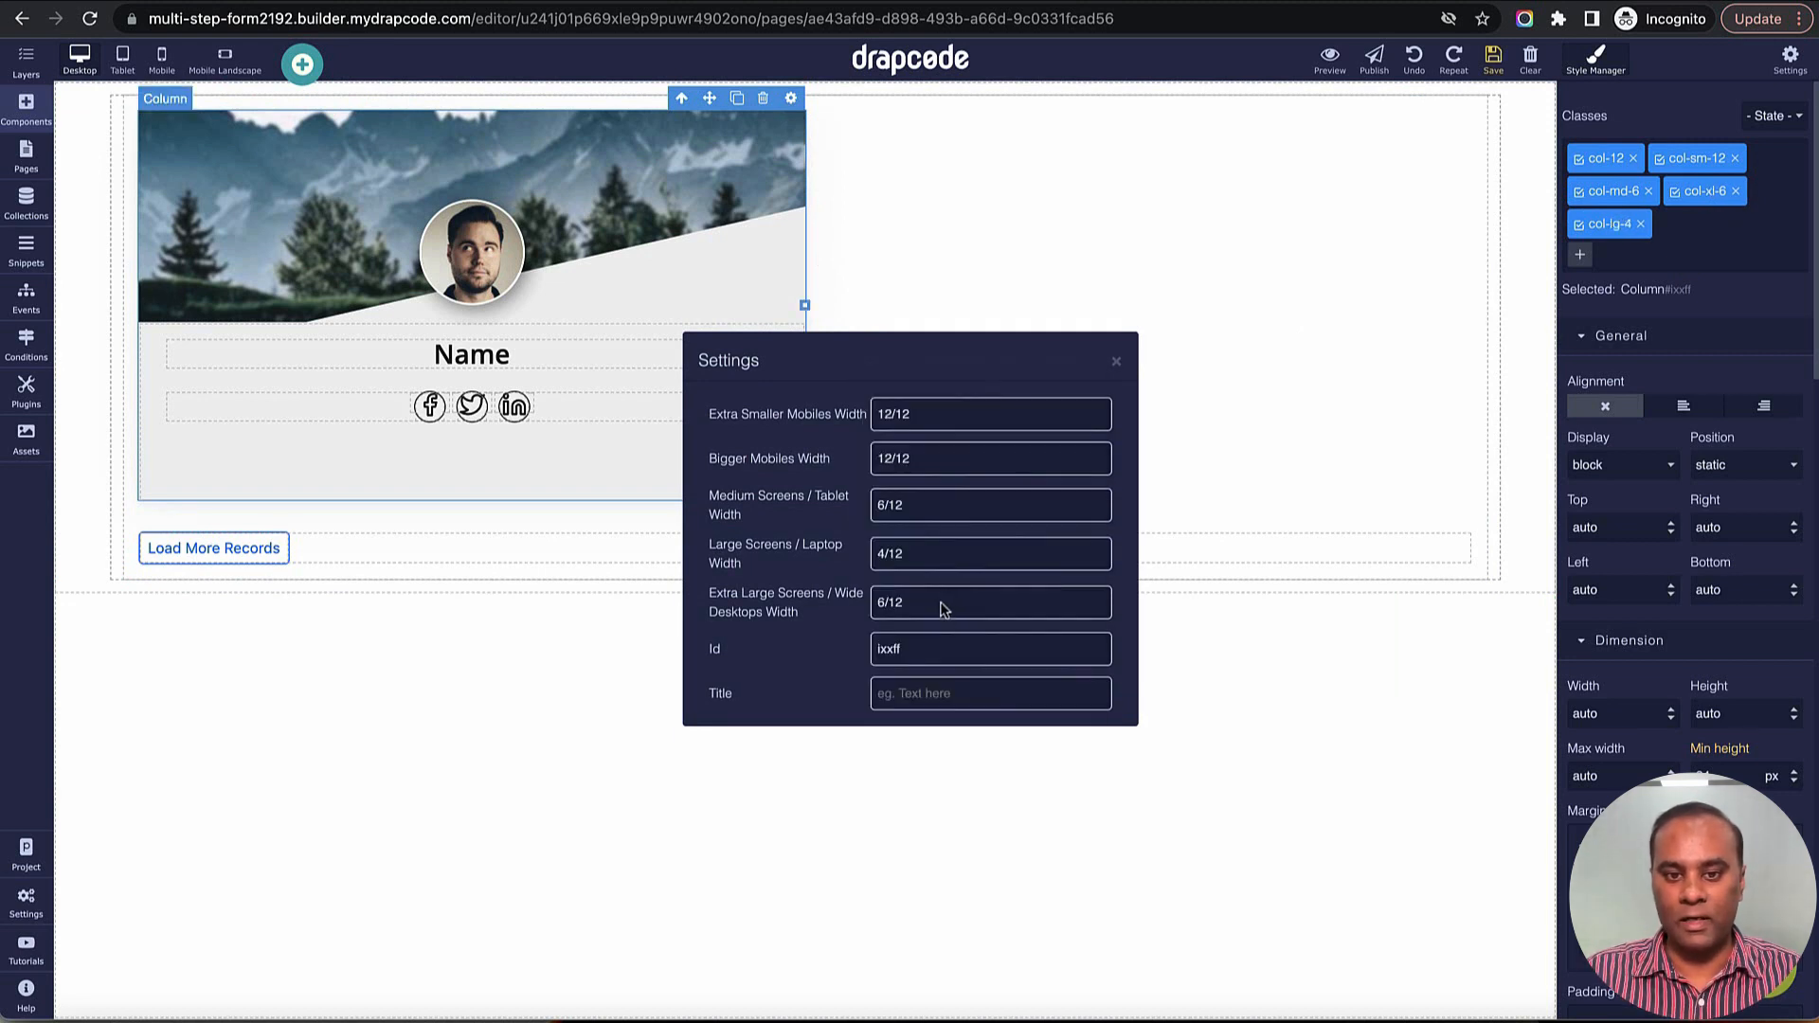
click(943, 607)
click(937, 559)
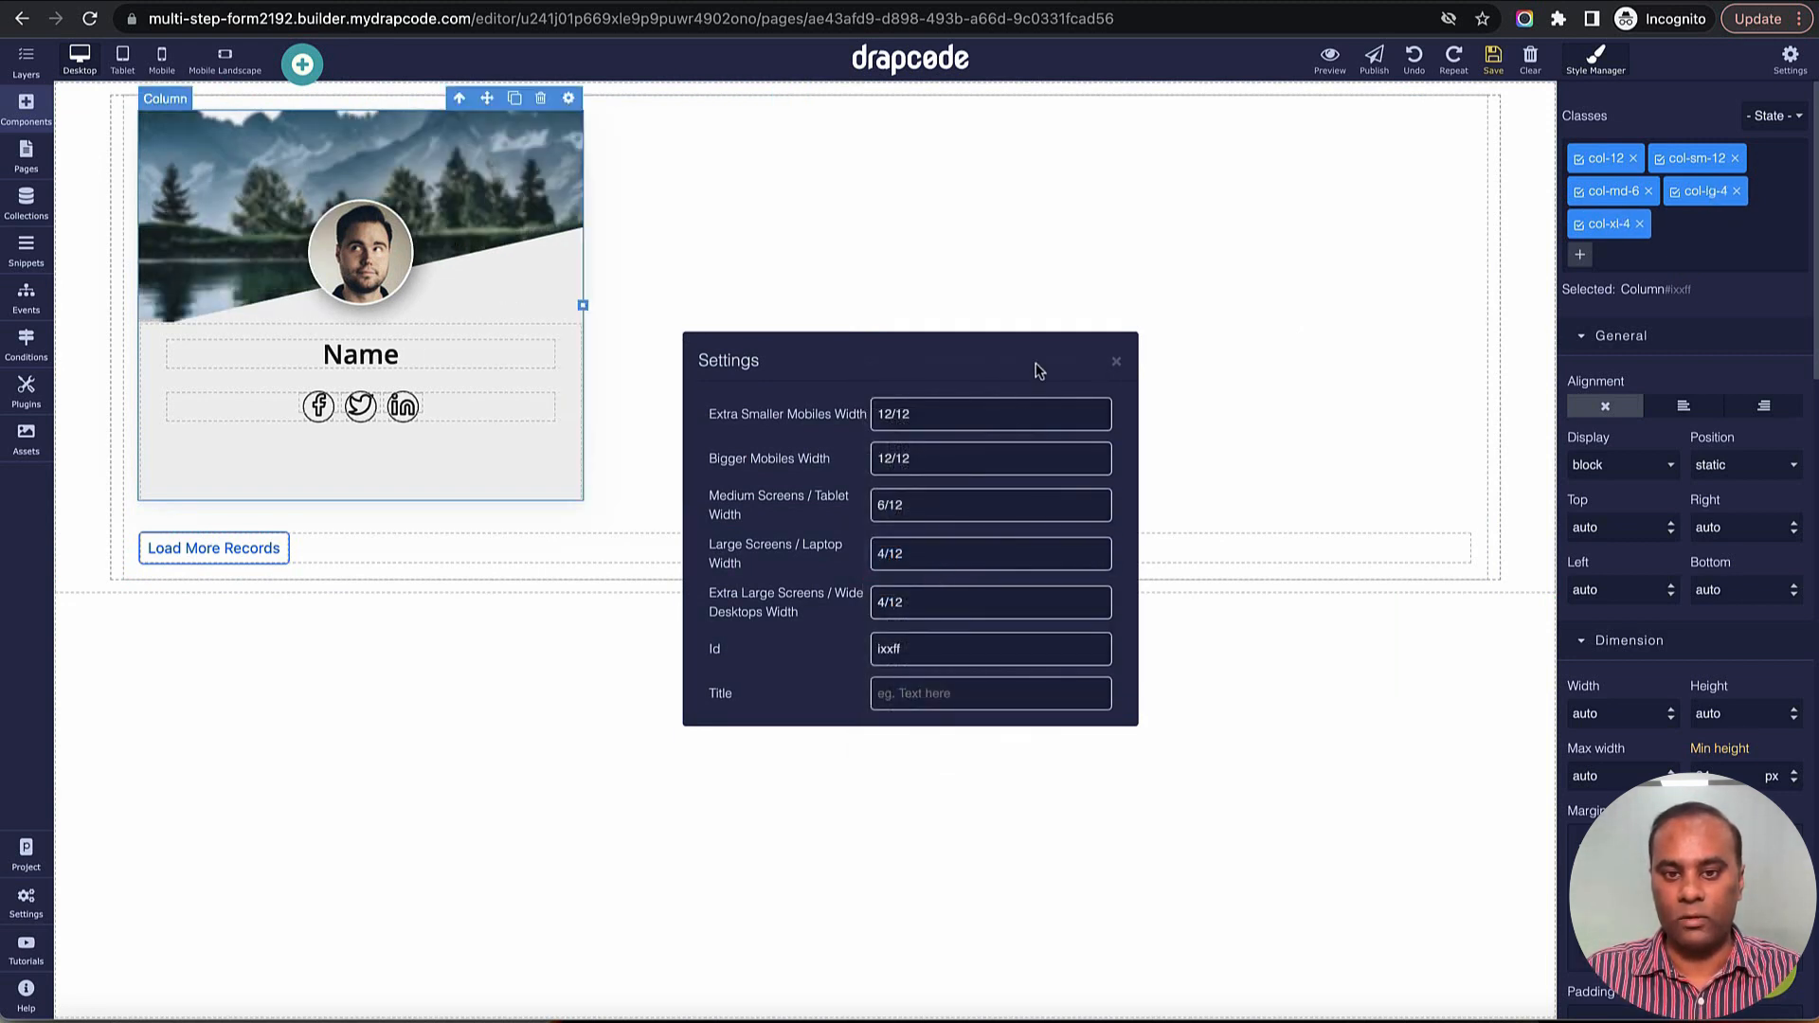
click(1112, 364)
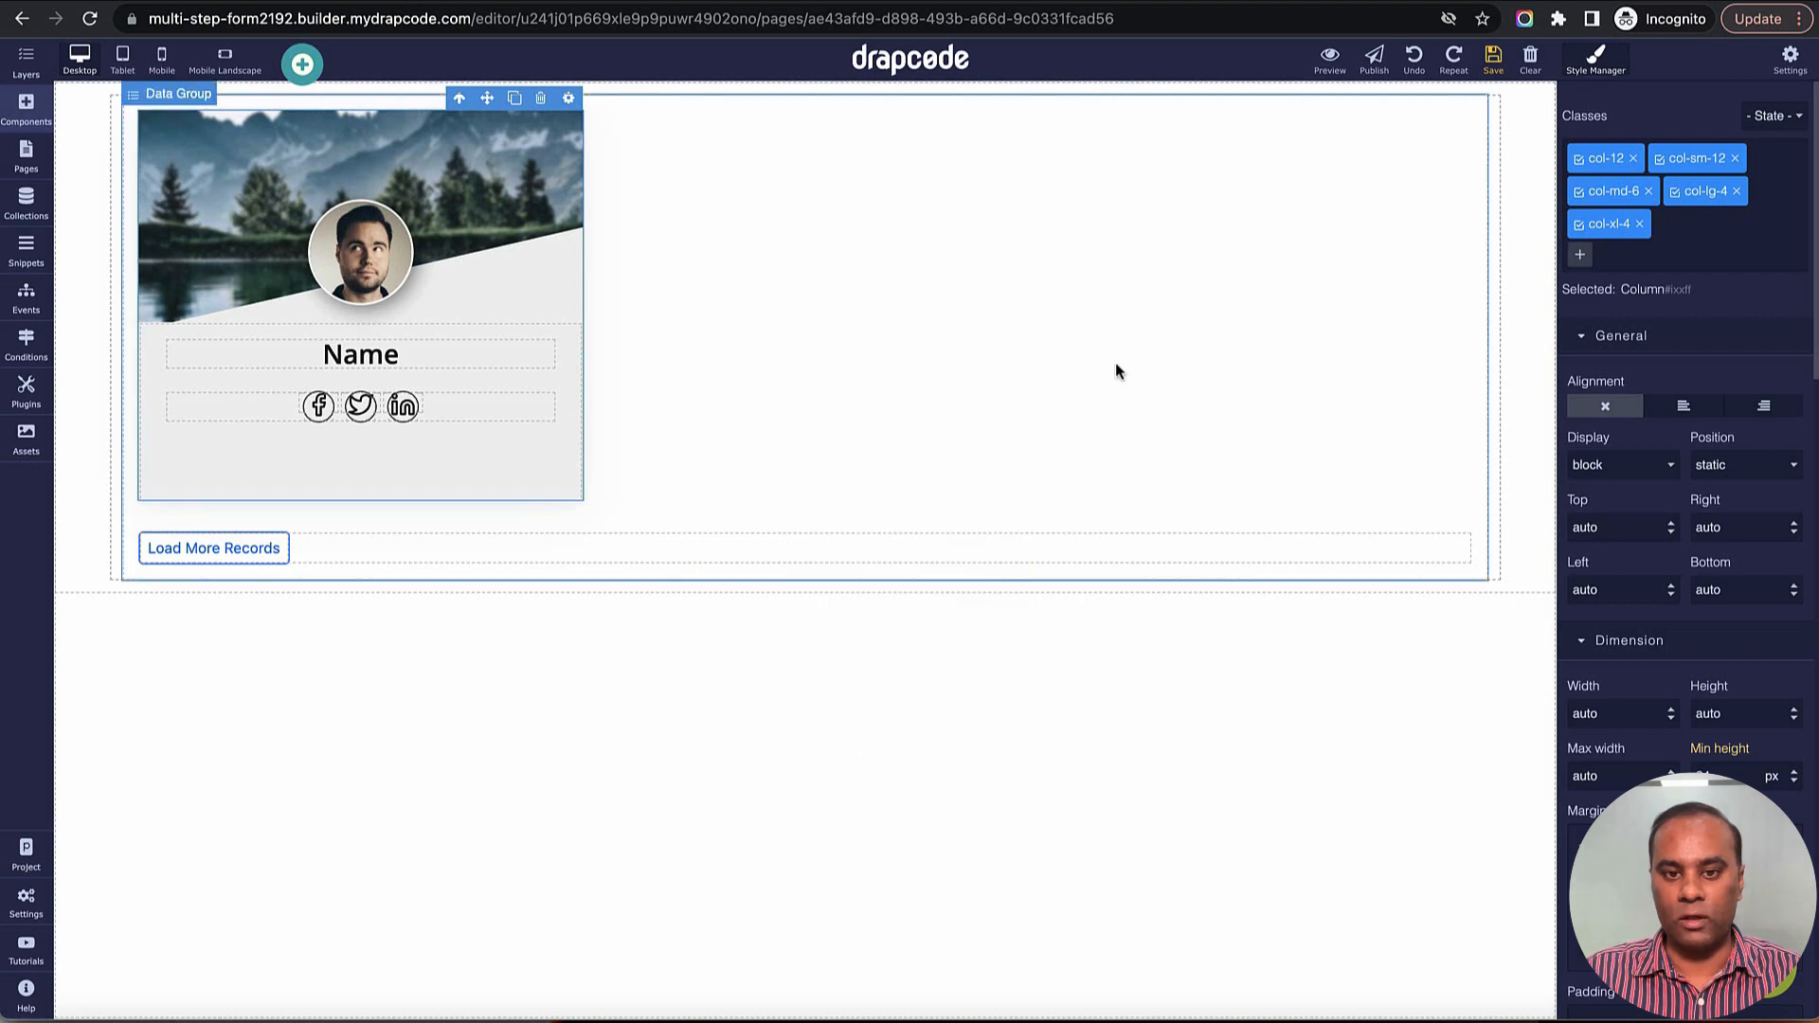
click(1494, 59)
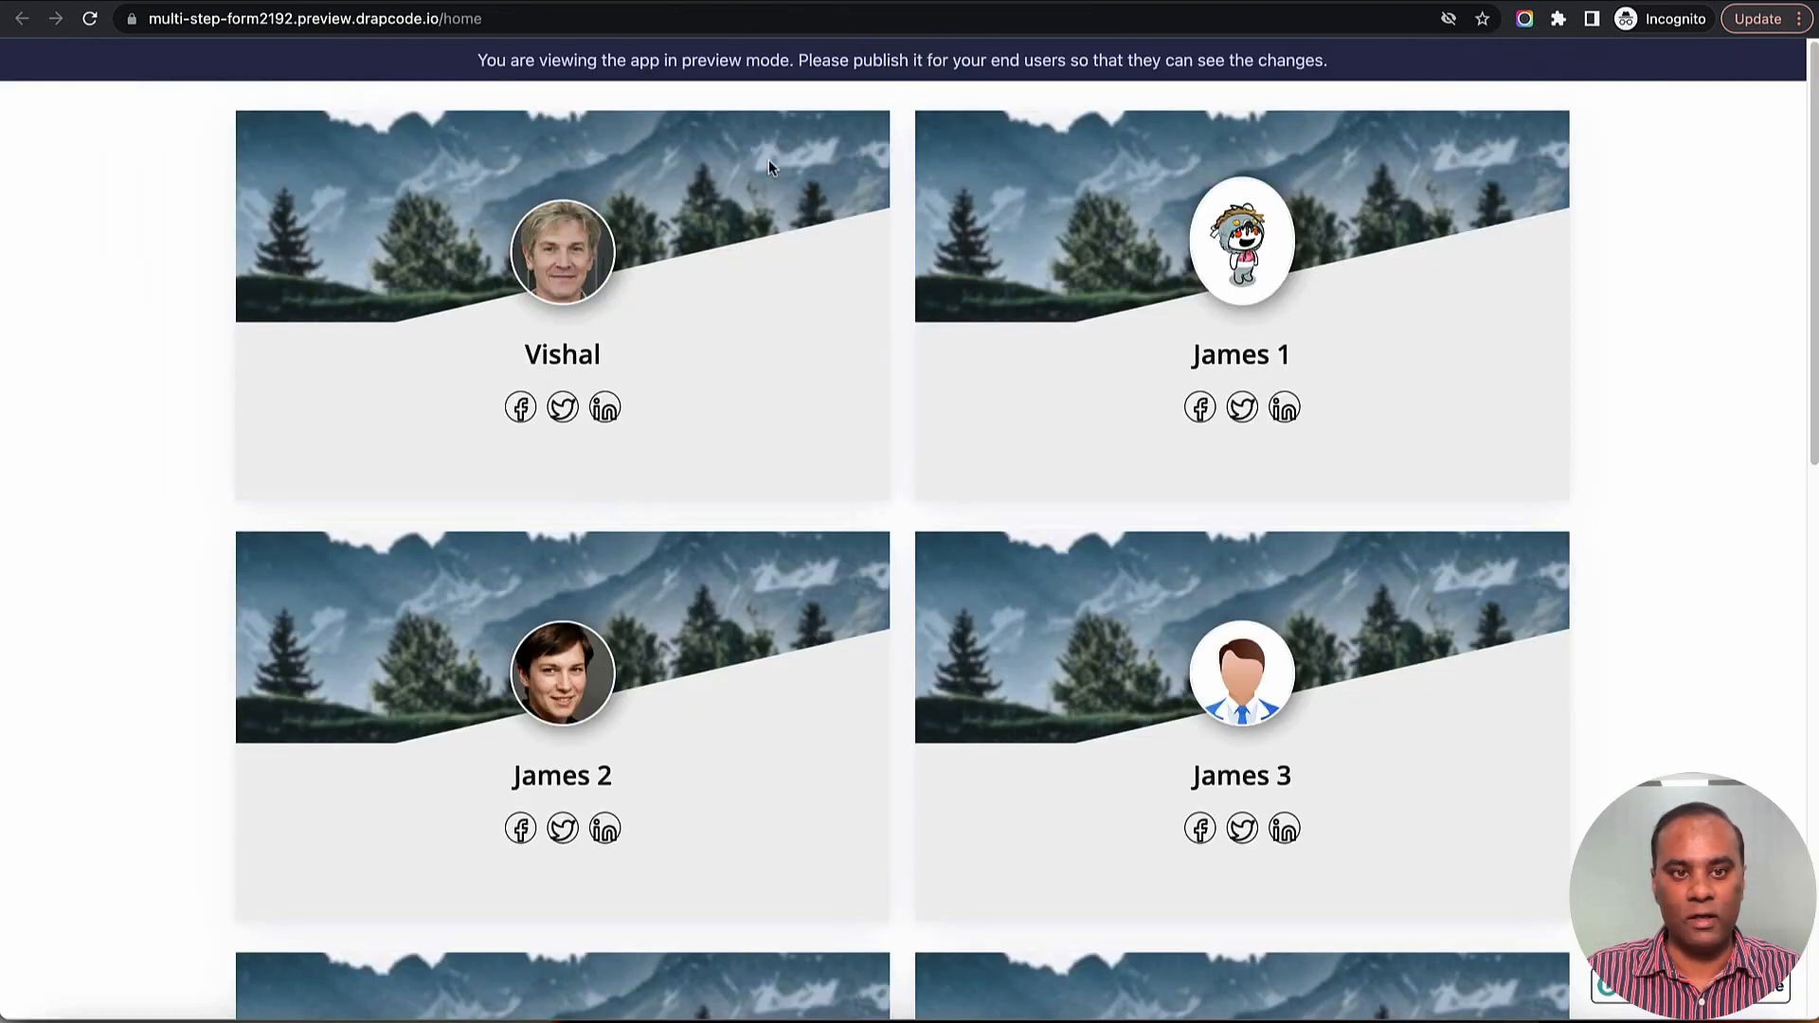
Step: Reload the home page preview and check how the employee cards are arranged in columns
click(91, 19)
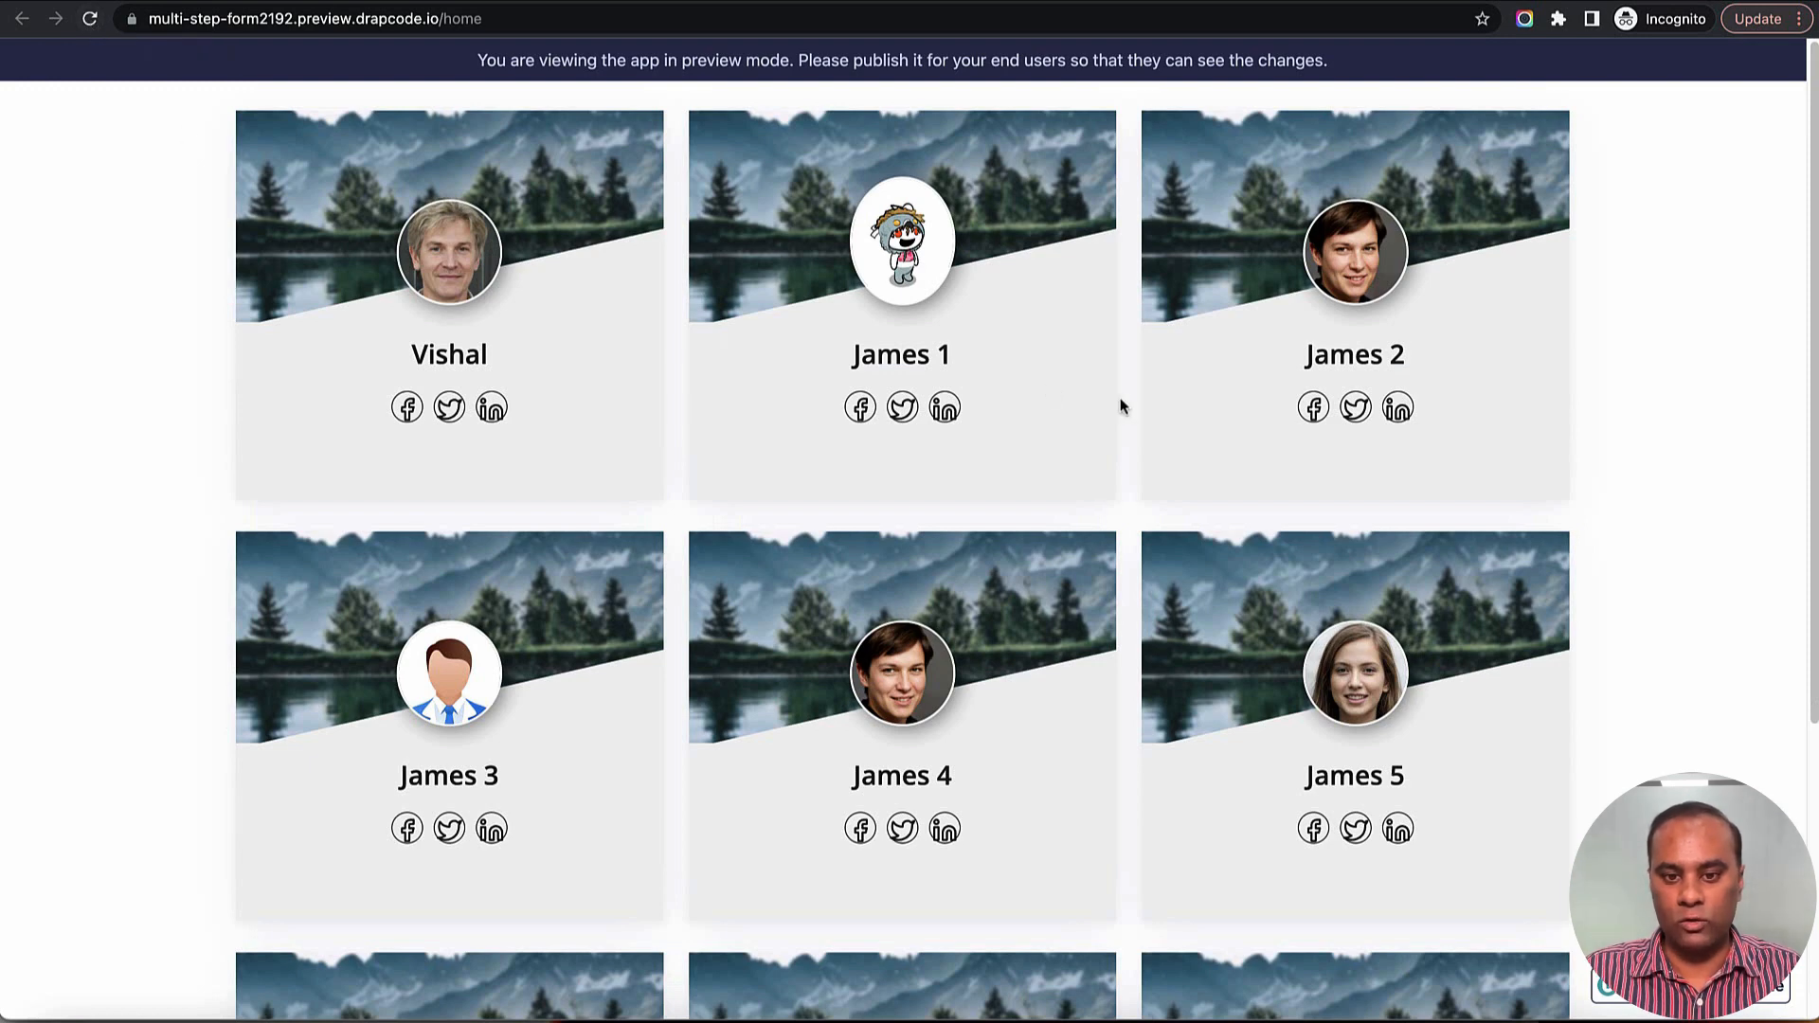
scroll(1121, 405, down, 5)
scroll(1121, 405, up, 5)
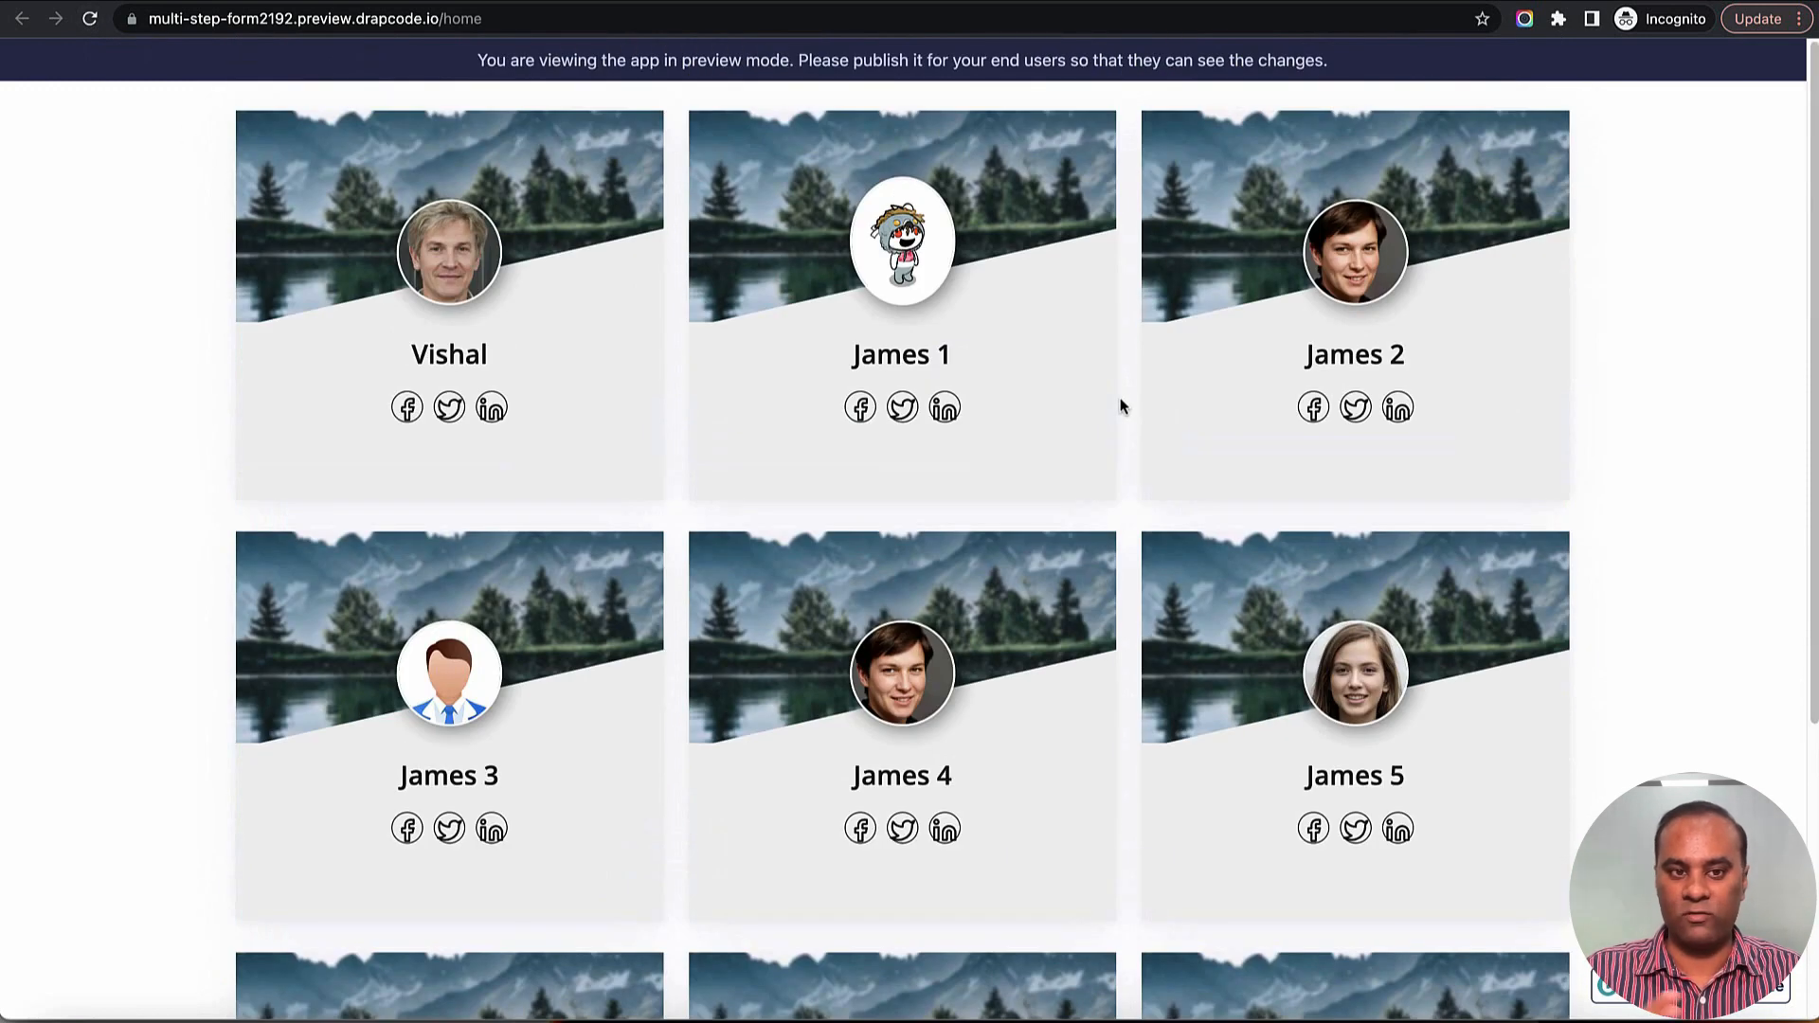
key(ctrl+Tab)
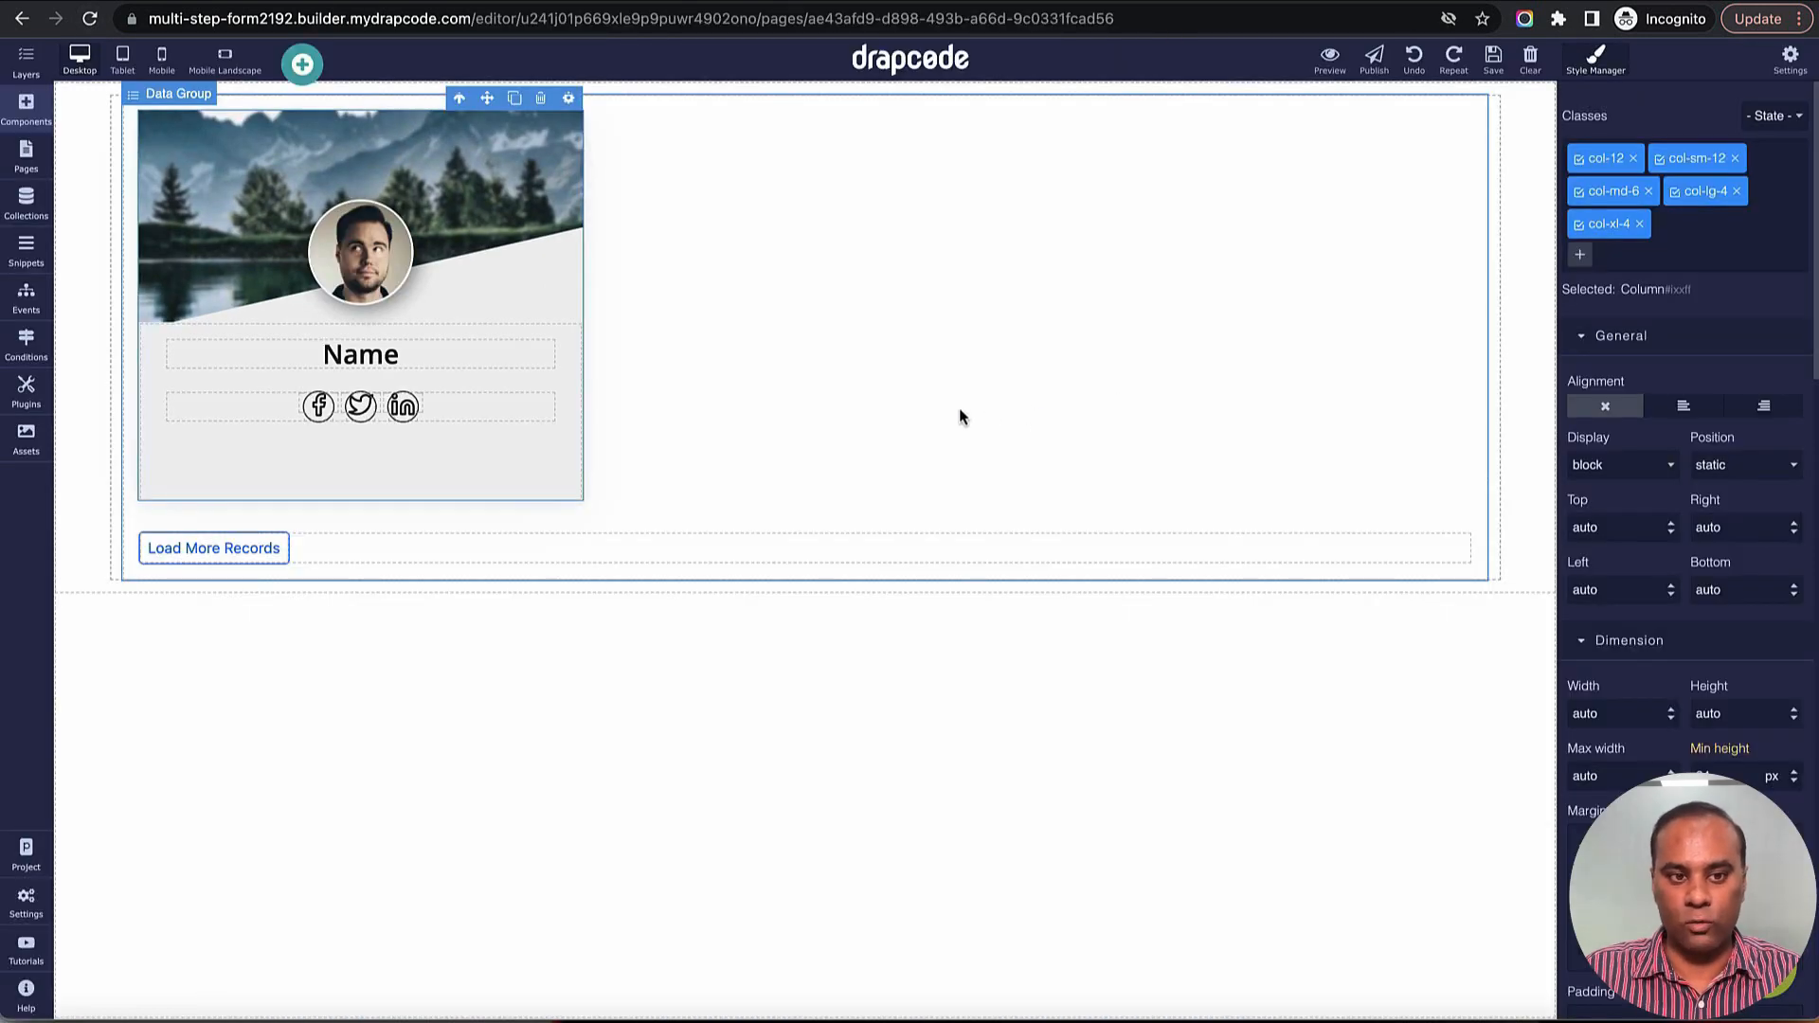
click(568, 98)
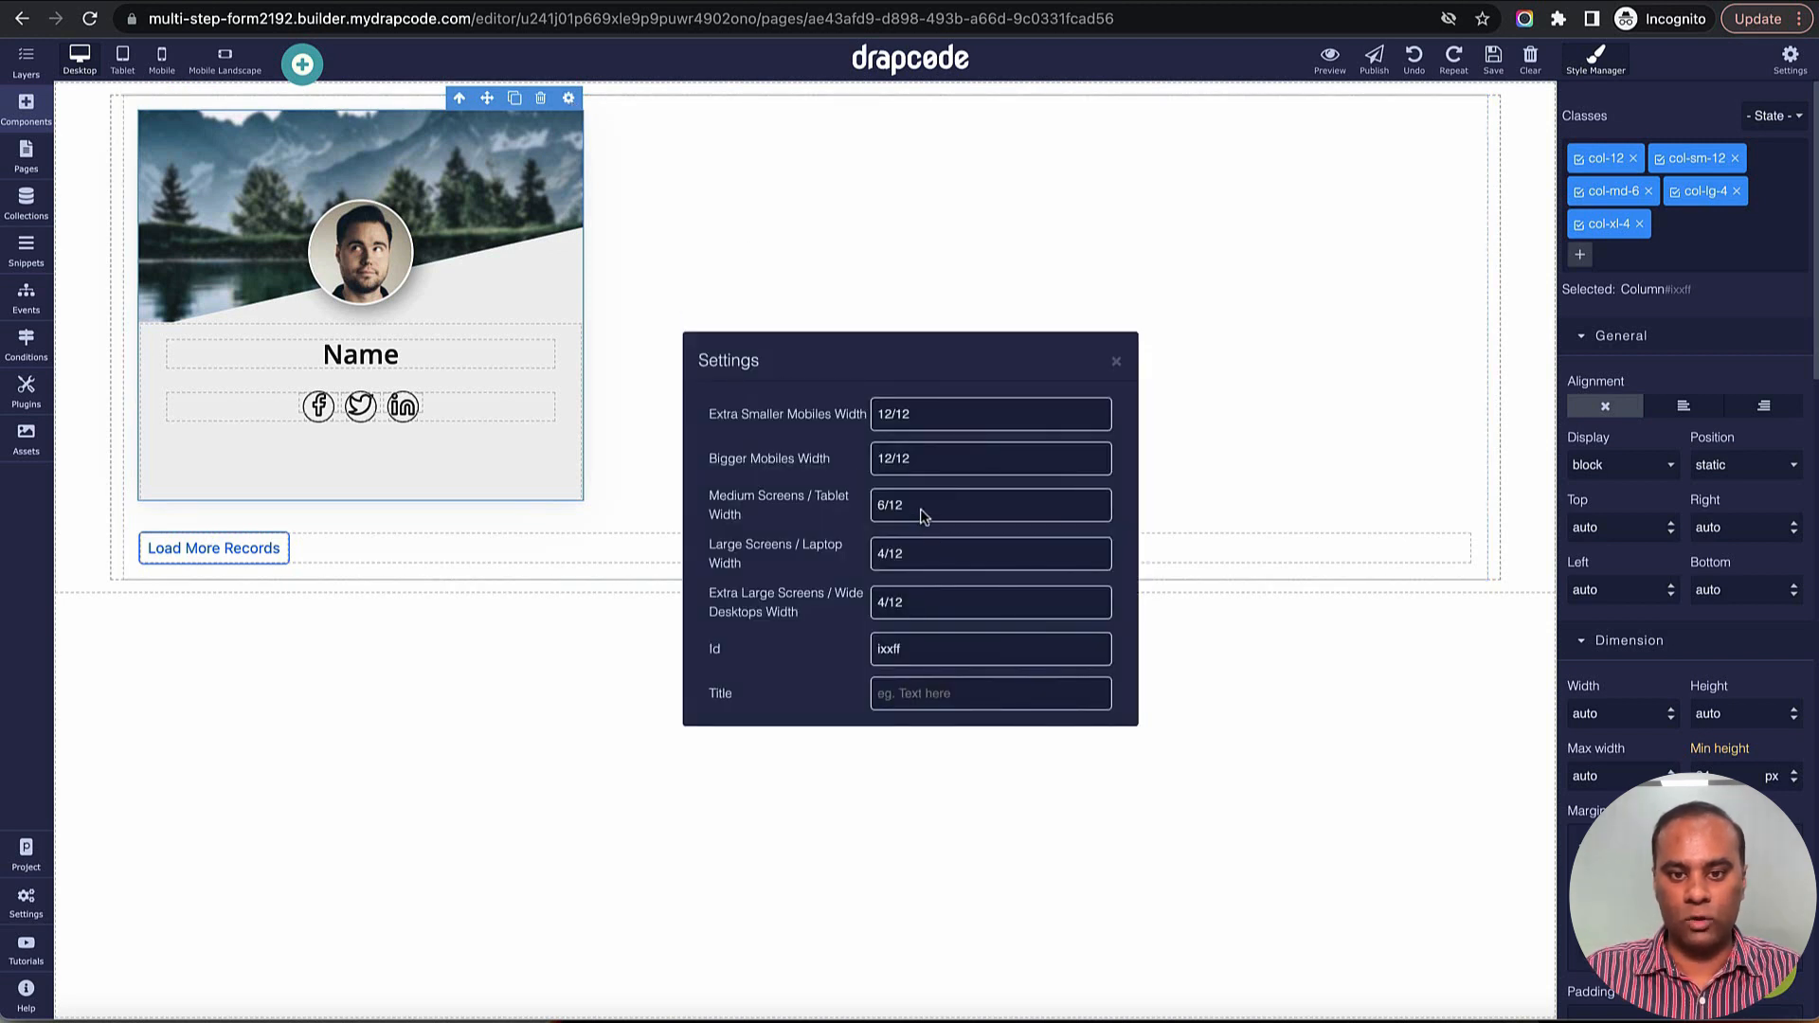
click(924, 557)
click(924, 532)
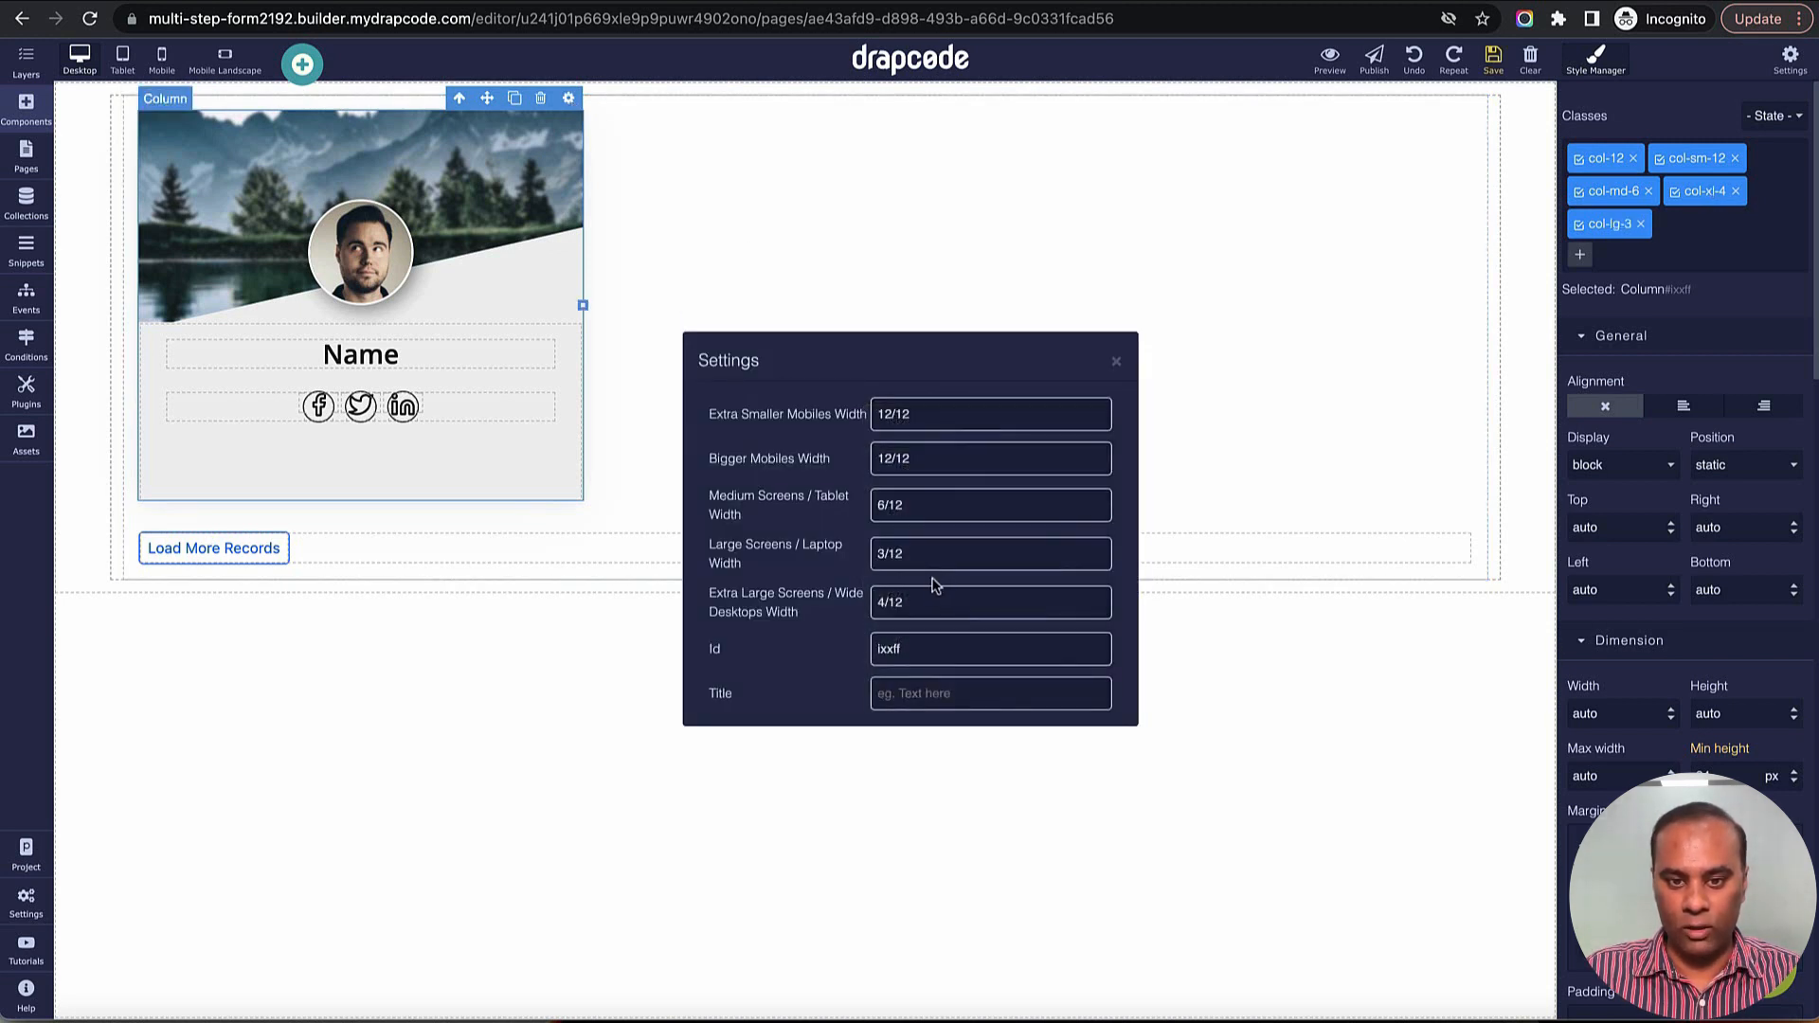
click(930, 589)
click(930, 585)
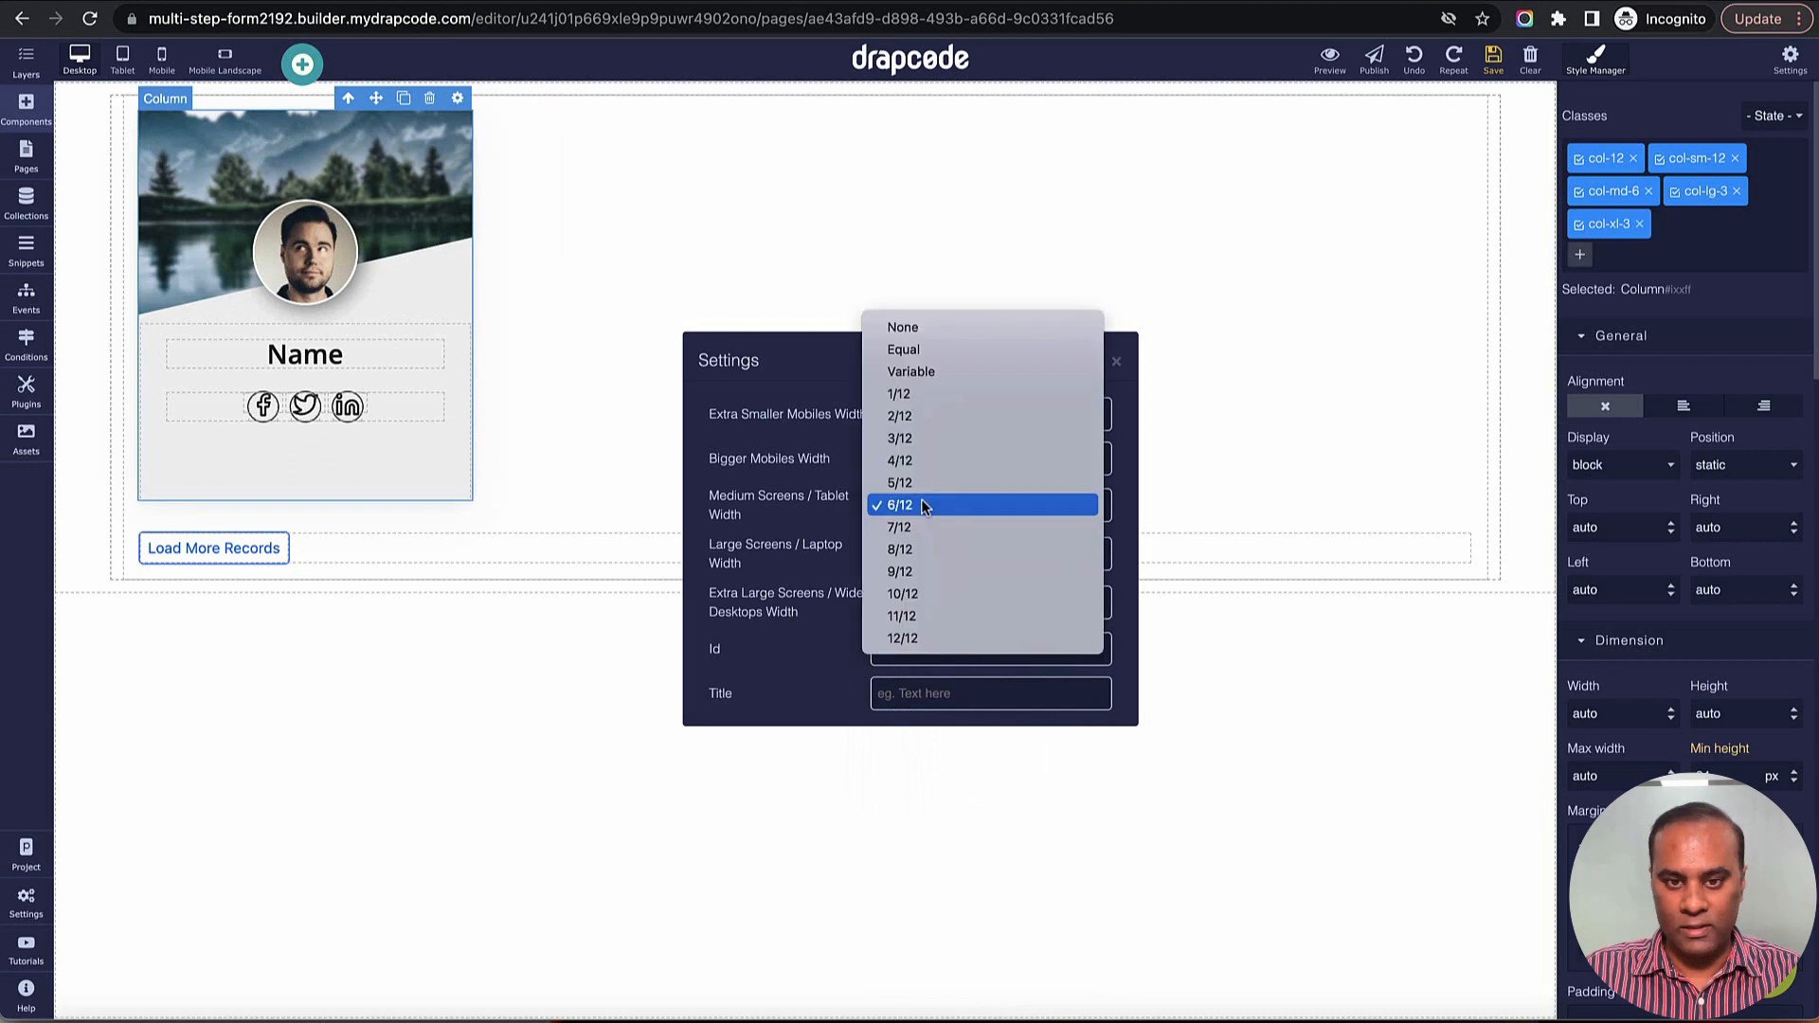
click(932, 510)
click(919, 462)
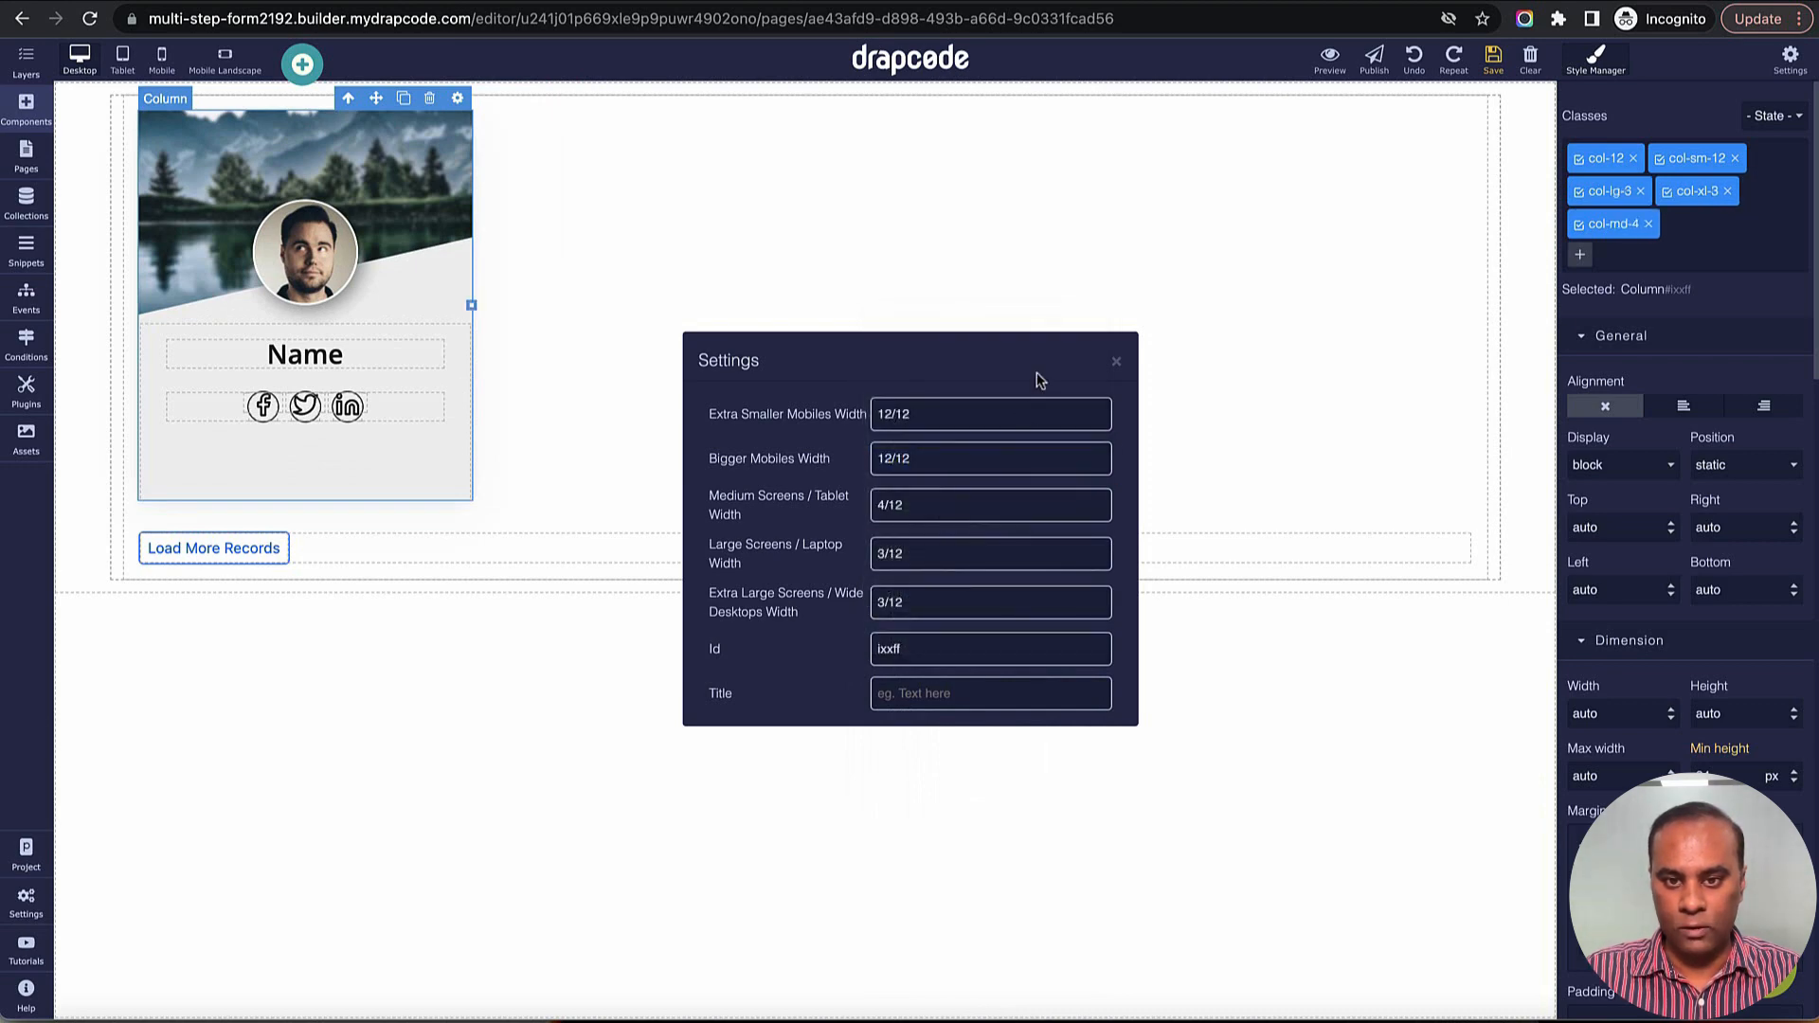
click(1117, 361)
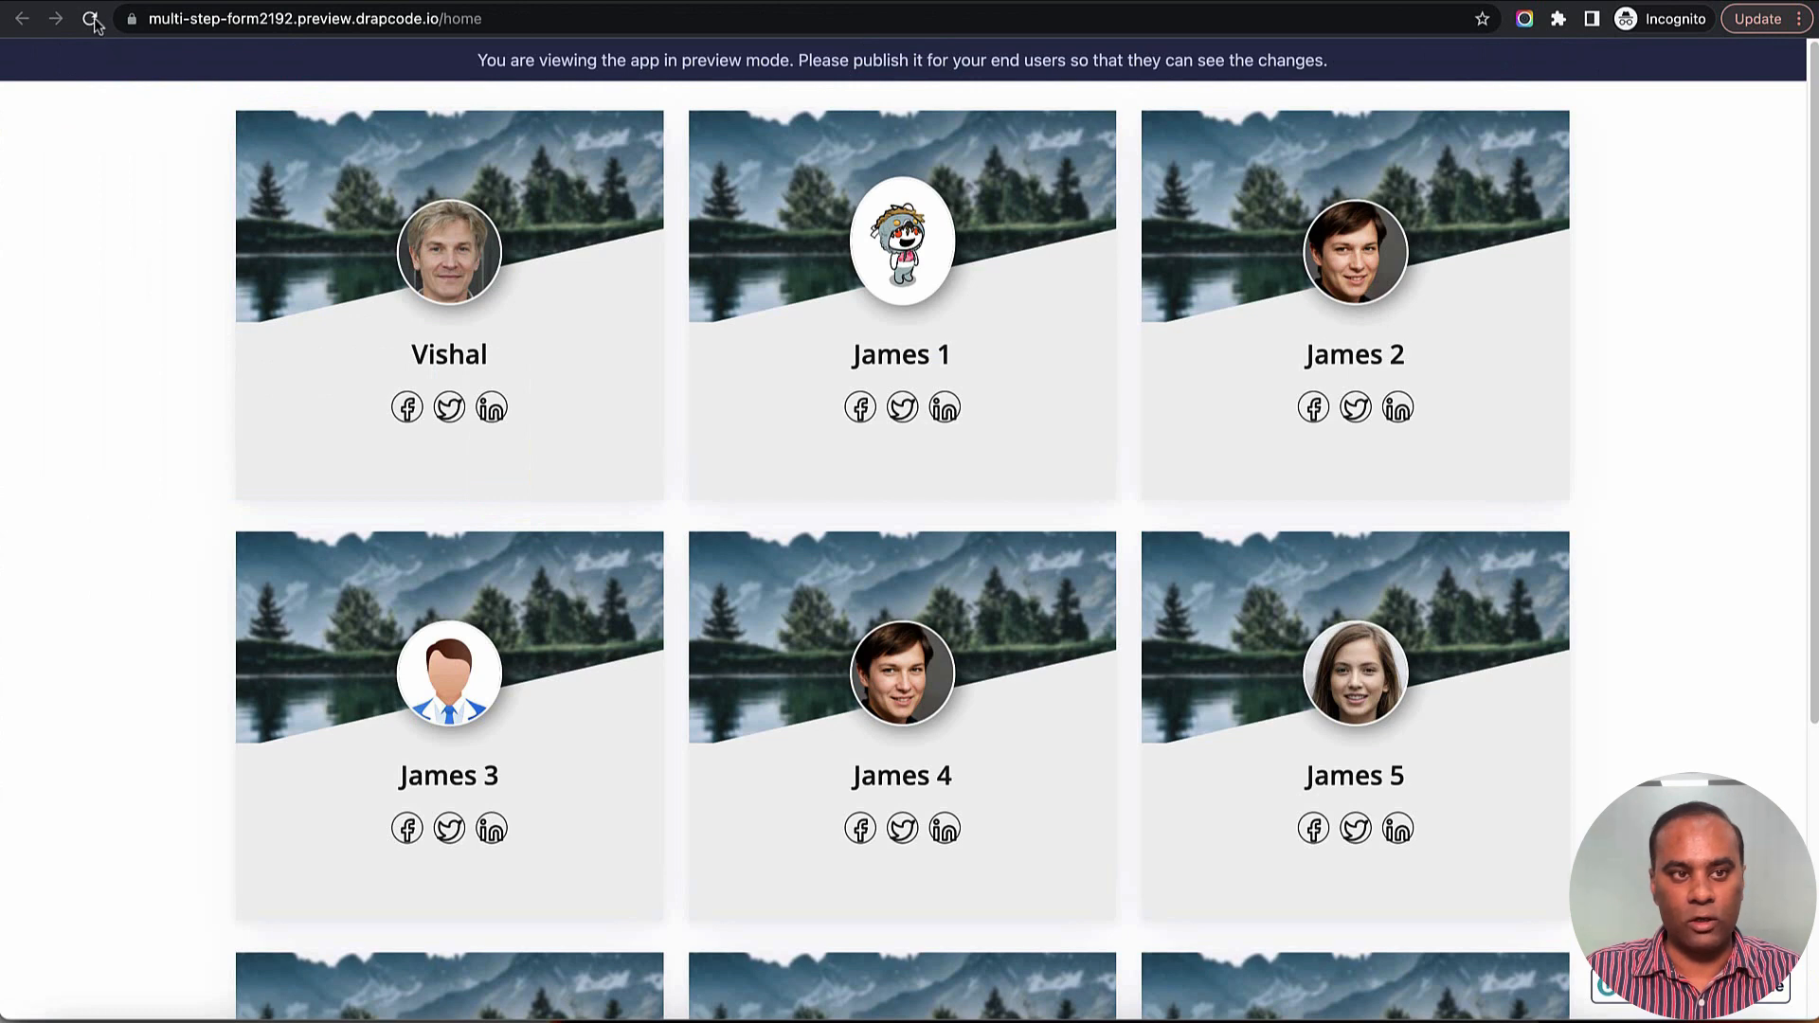
Step: Reload the home page preview and show it in the developer tools' device emulation at 75% zoom with an enlarged preview area
click(91, 19)
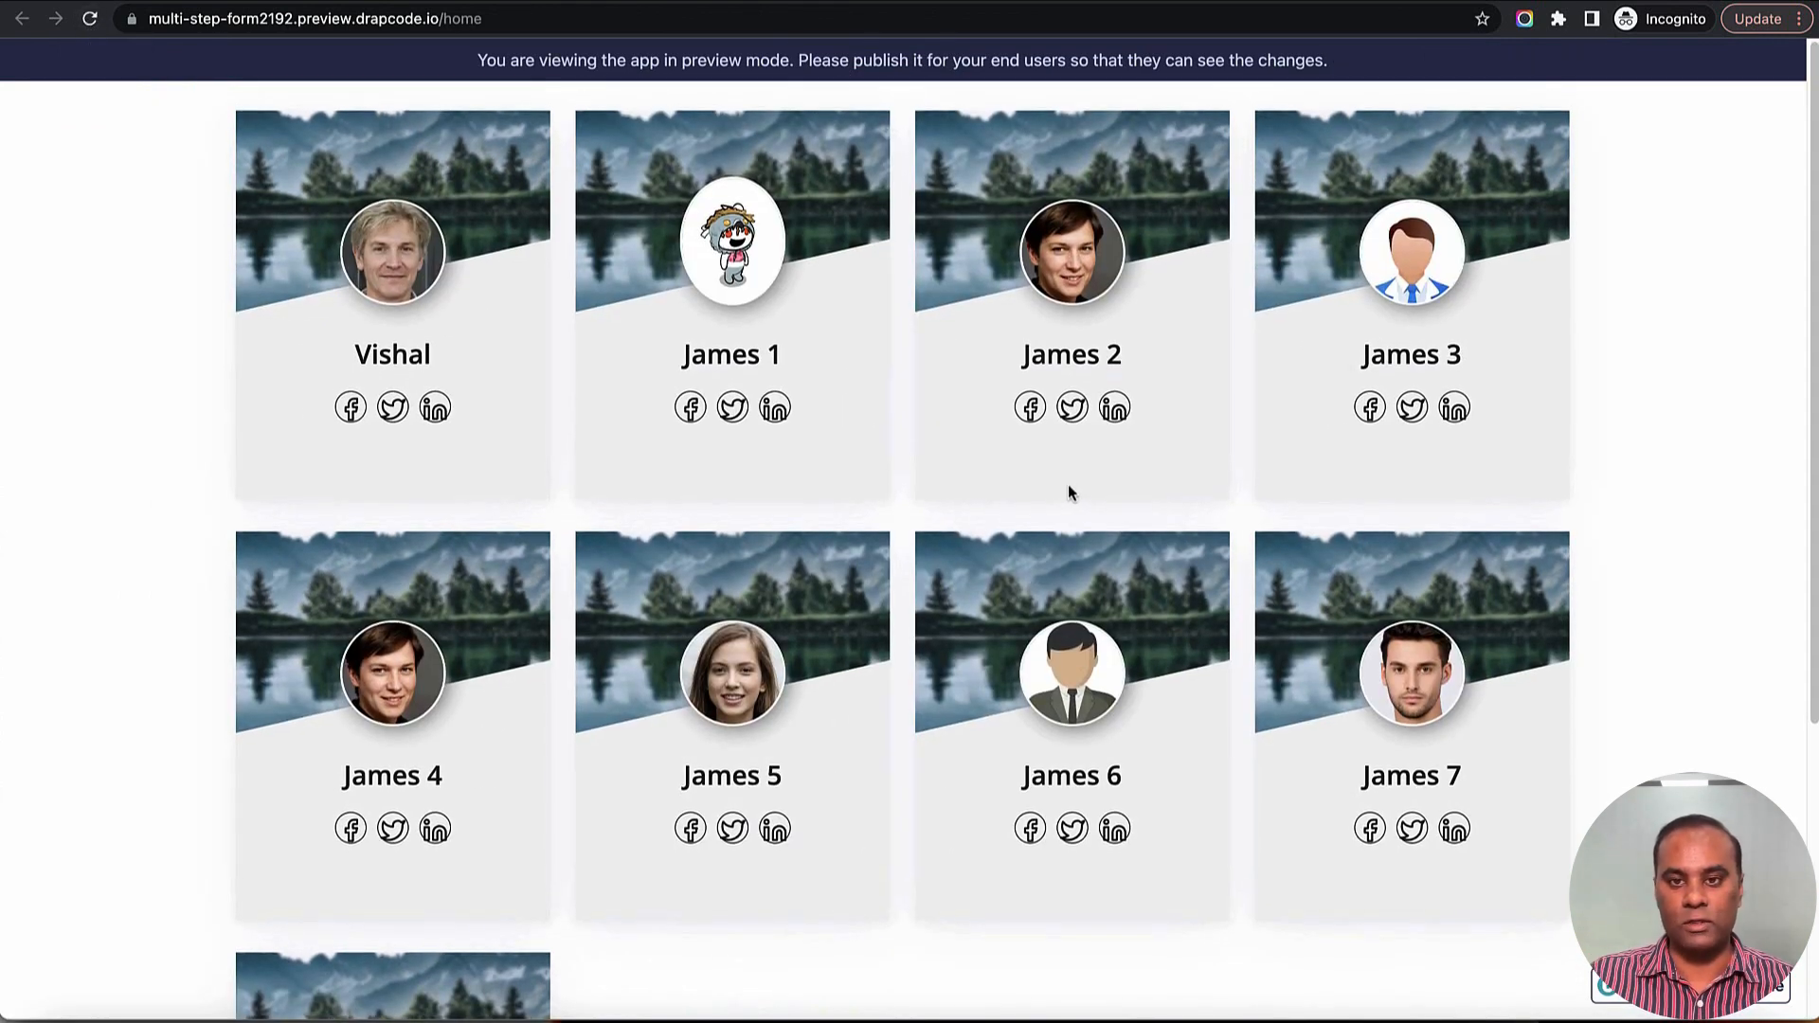
right_click(1624, 481)
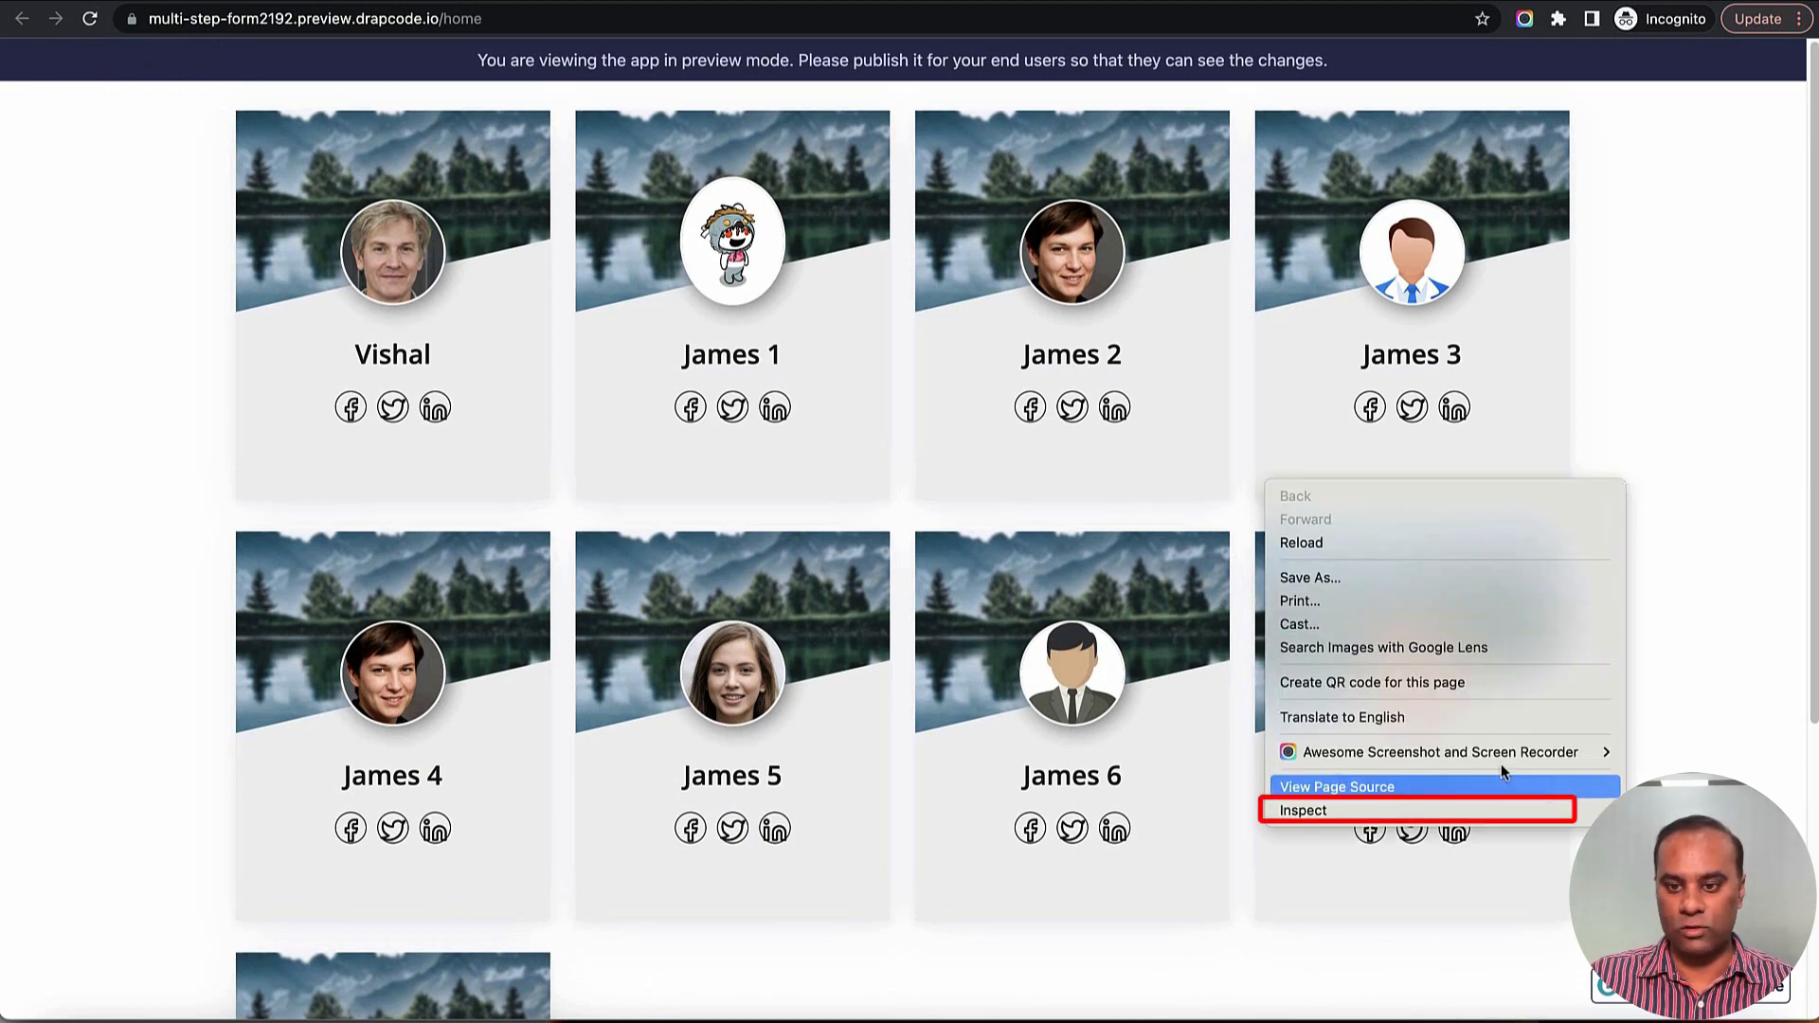
click(1484, 813)
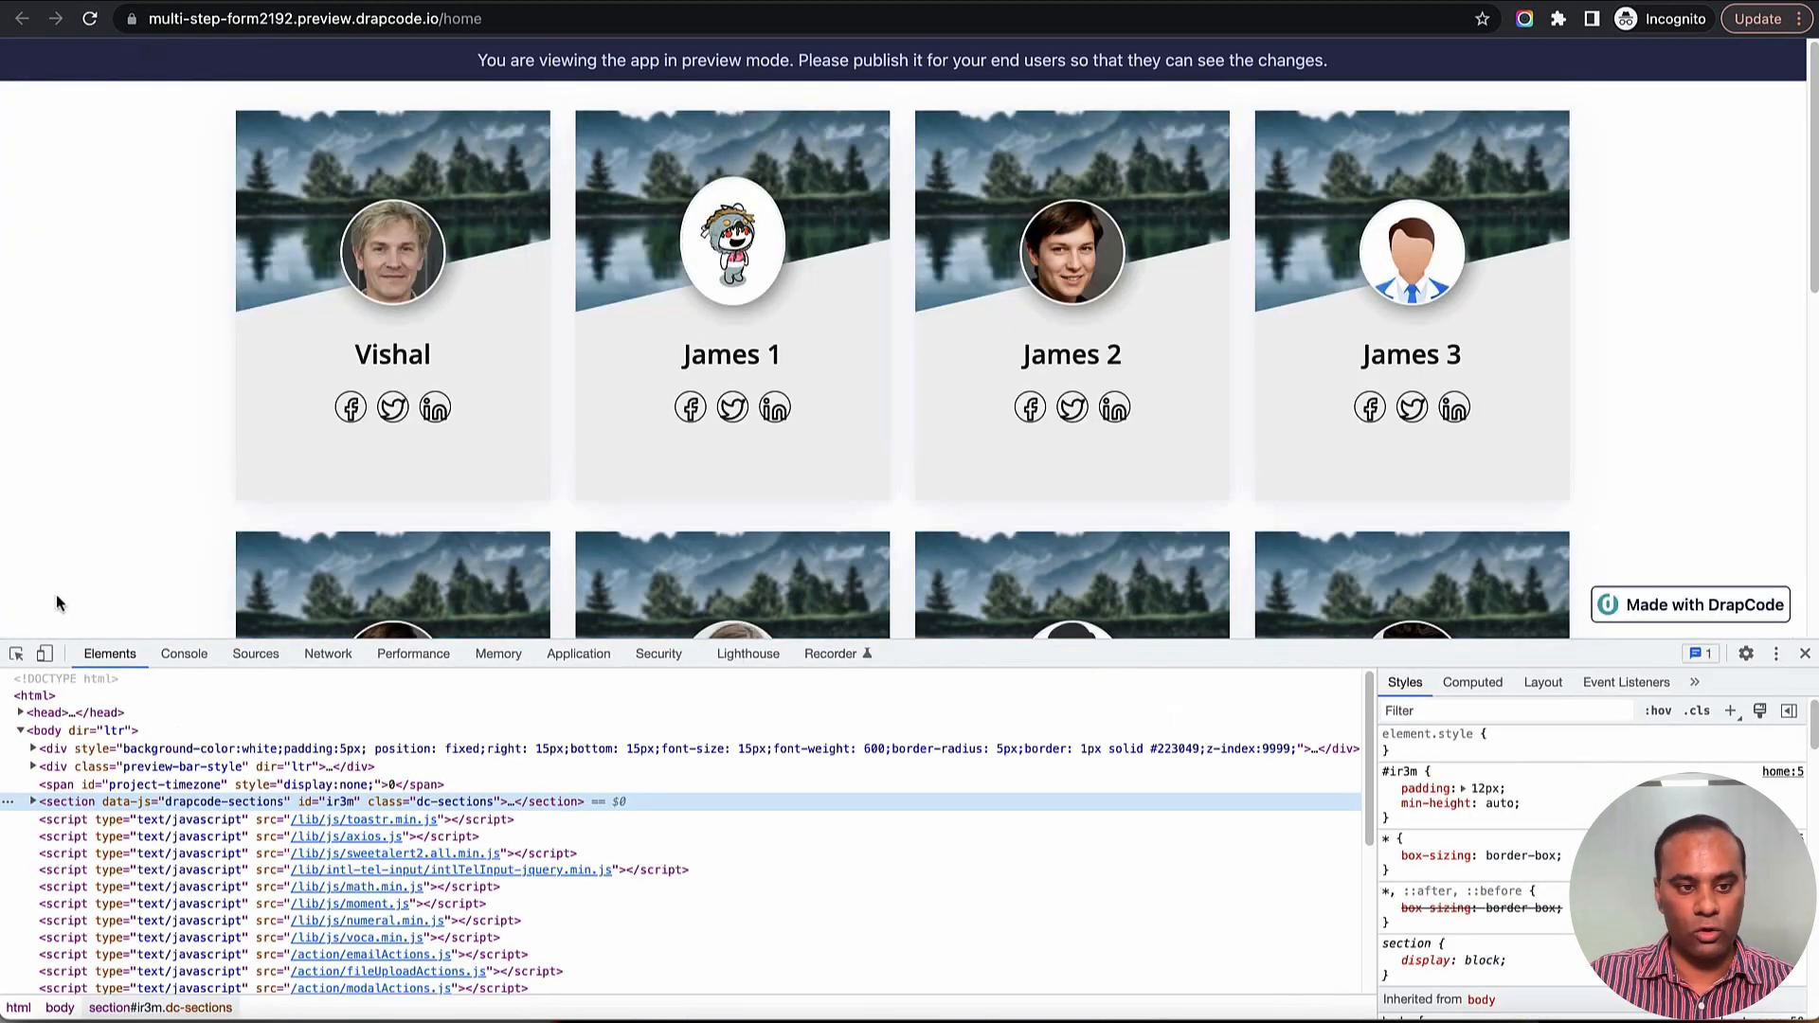
click(44, 654)
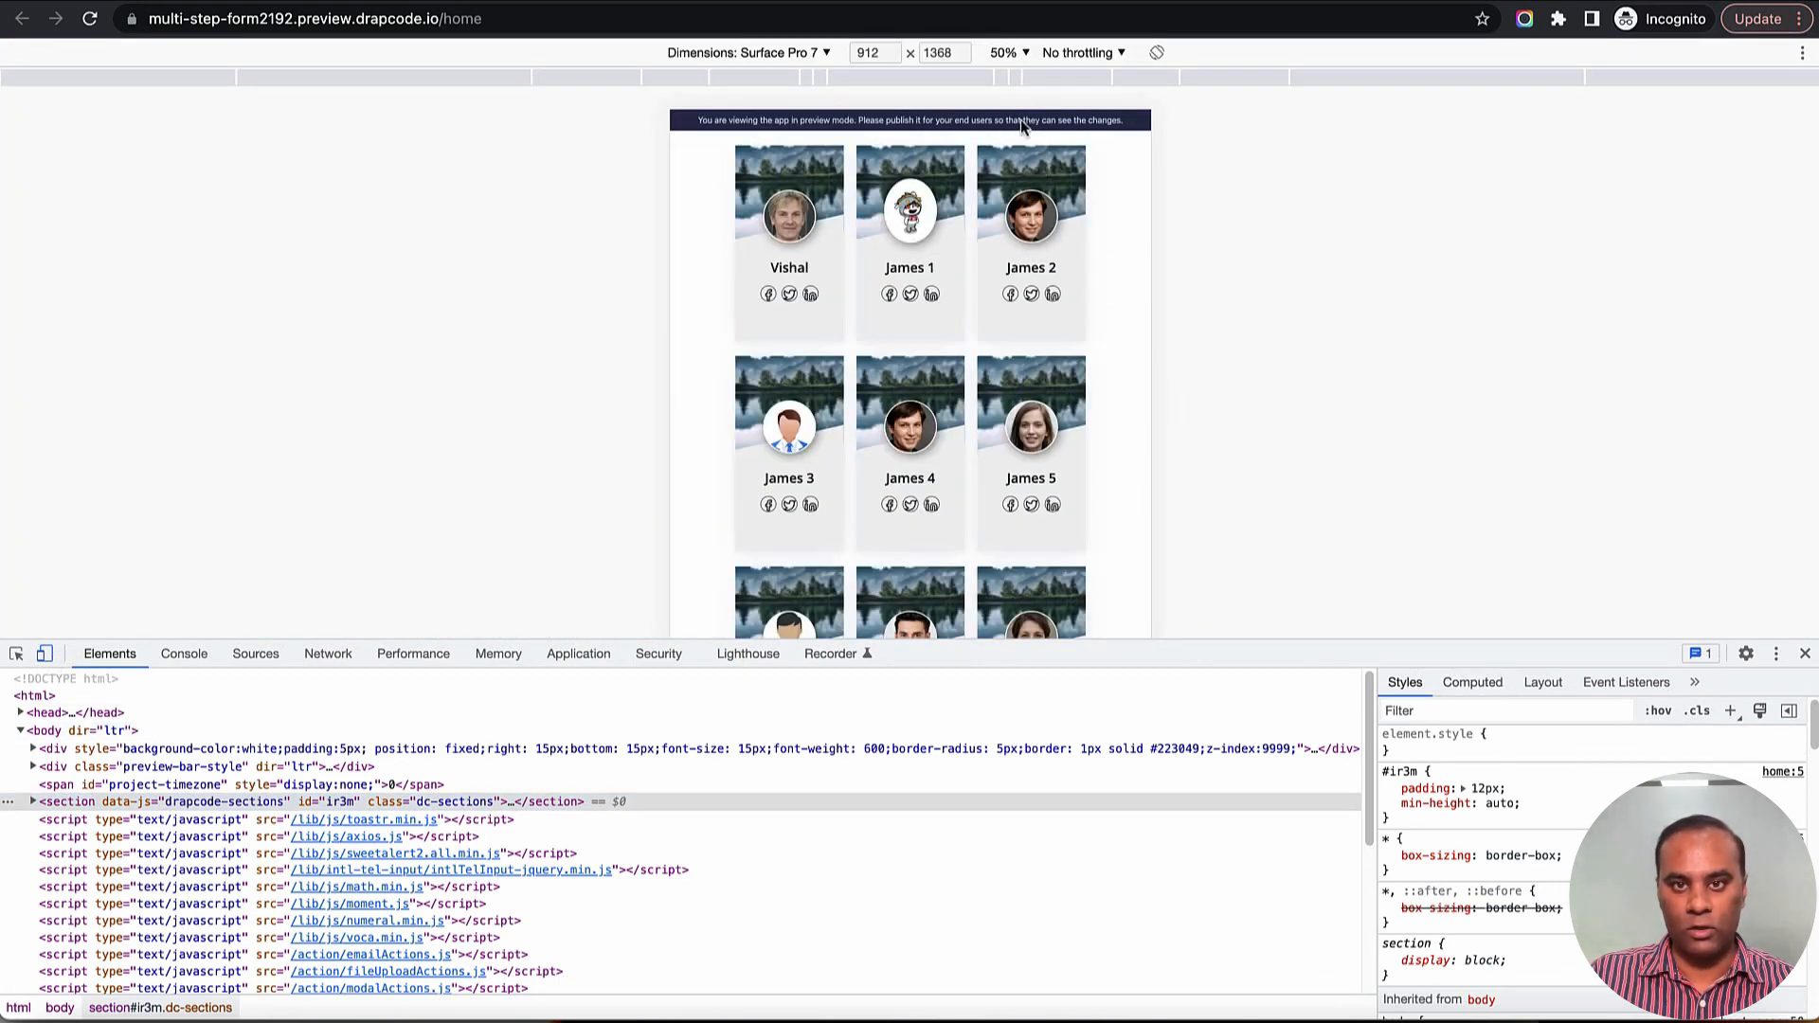
click(1008, 54)
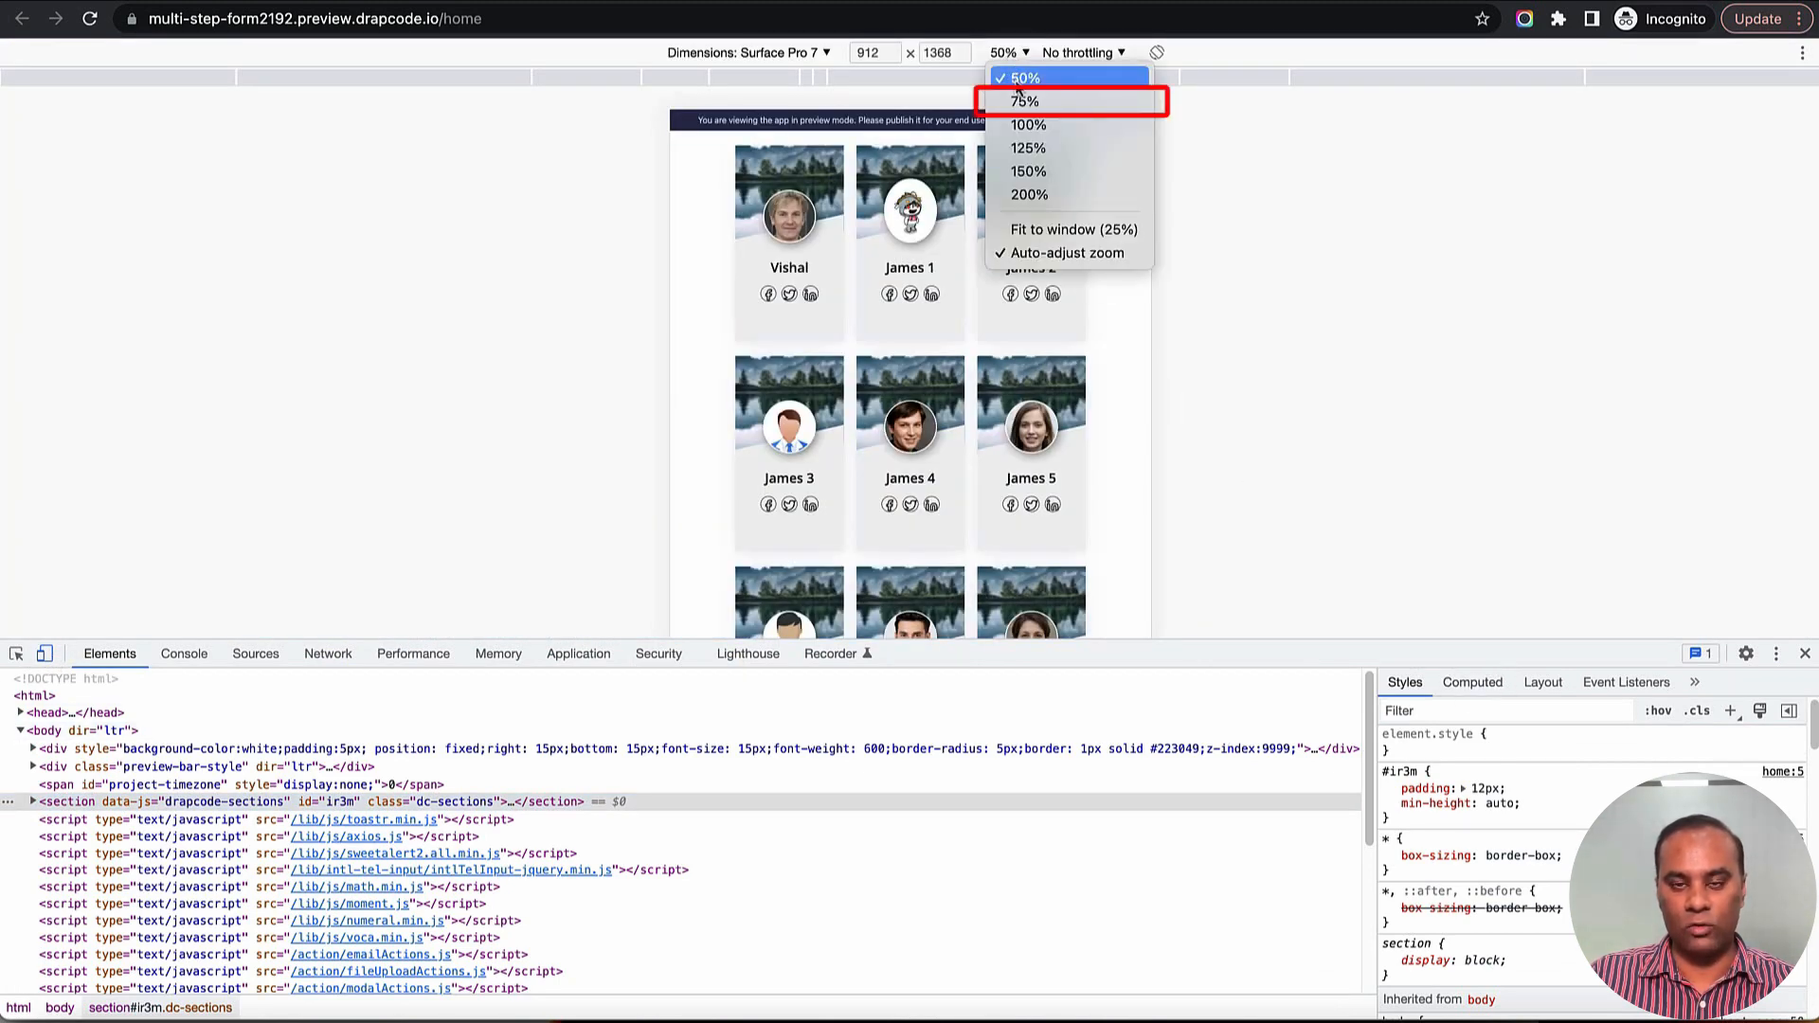
click(1020, 101)
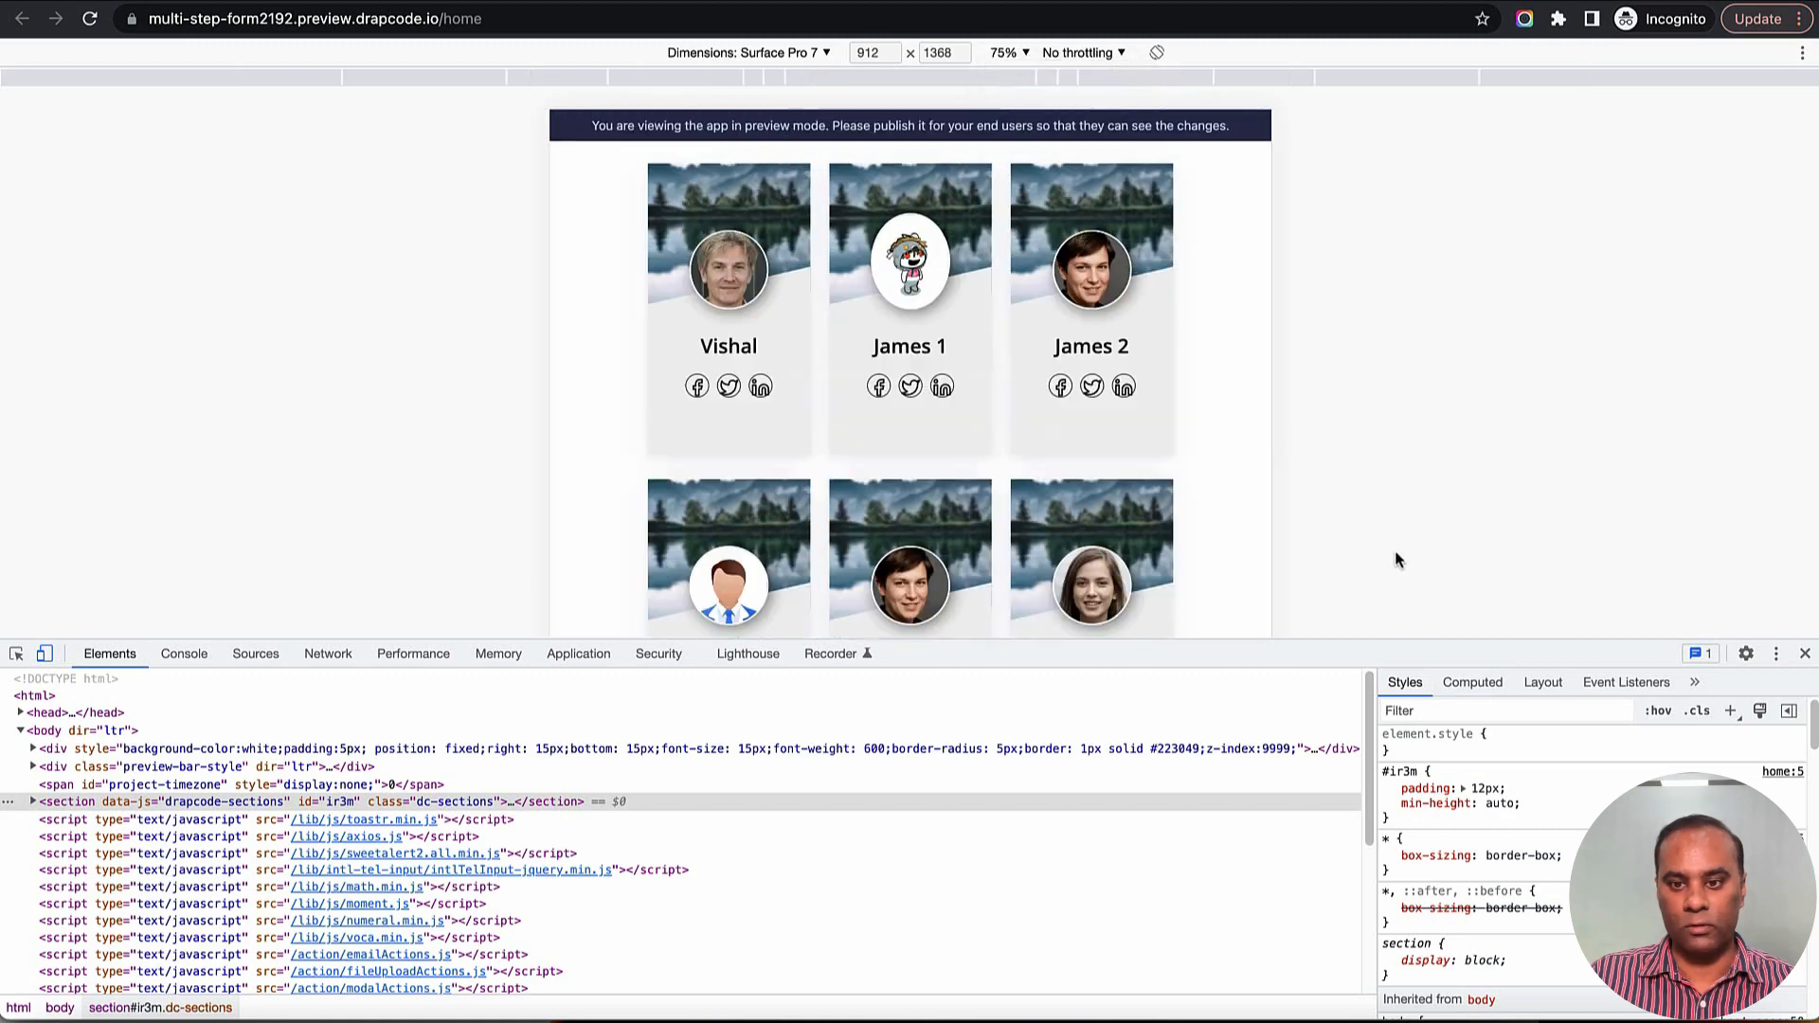
drag(1496, 656, 1501, 940)
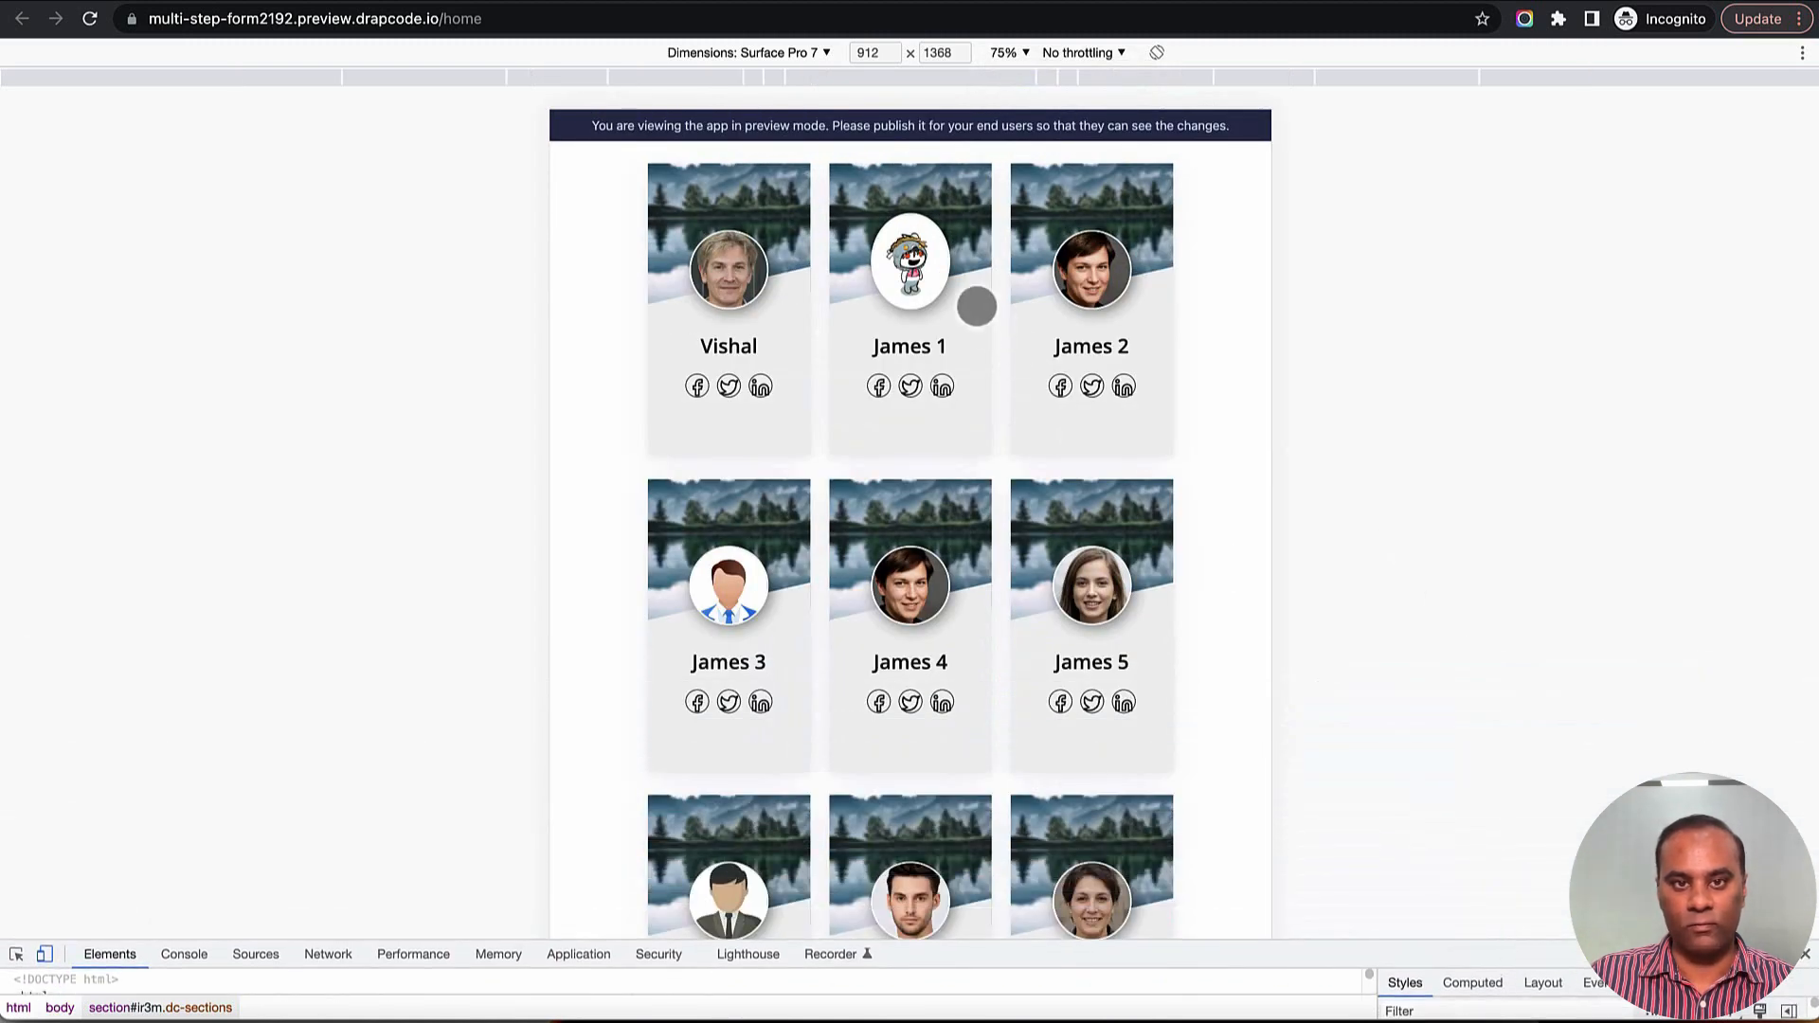
Step: Check the employee card layout at the iPad Air and iPad Mini screen sizes
click(796, 54)
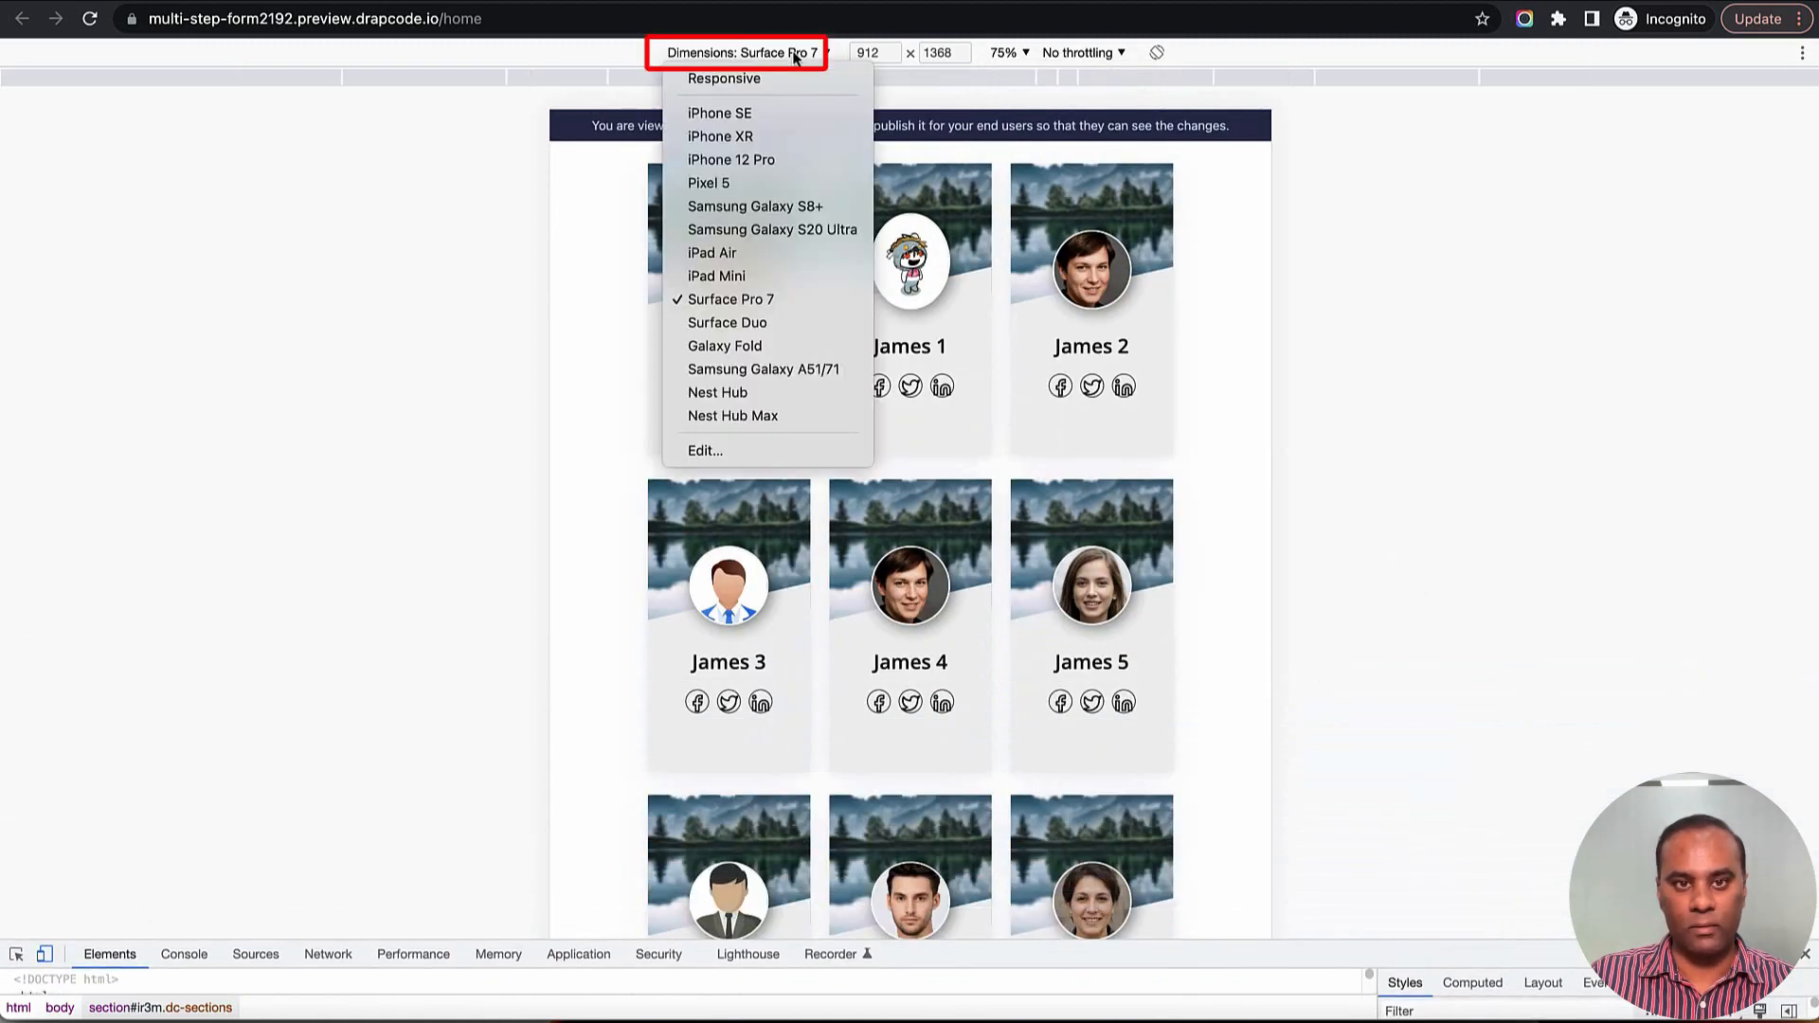
click(788, 252)
click(763, 54)
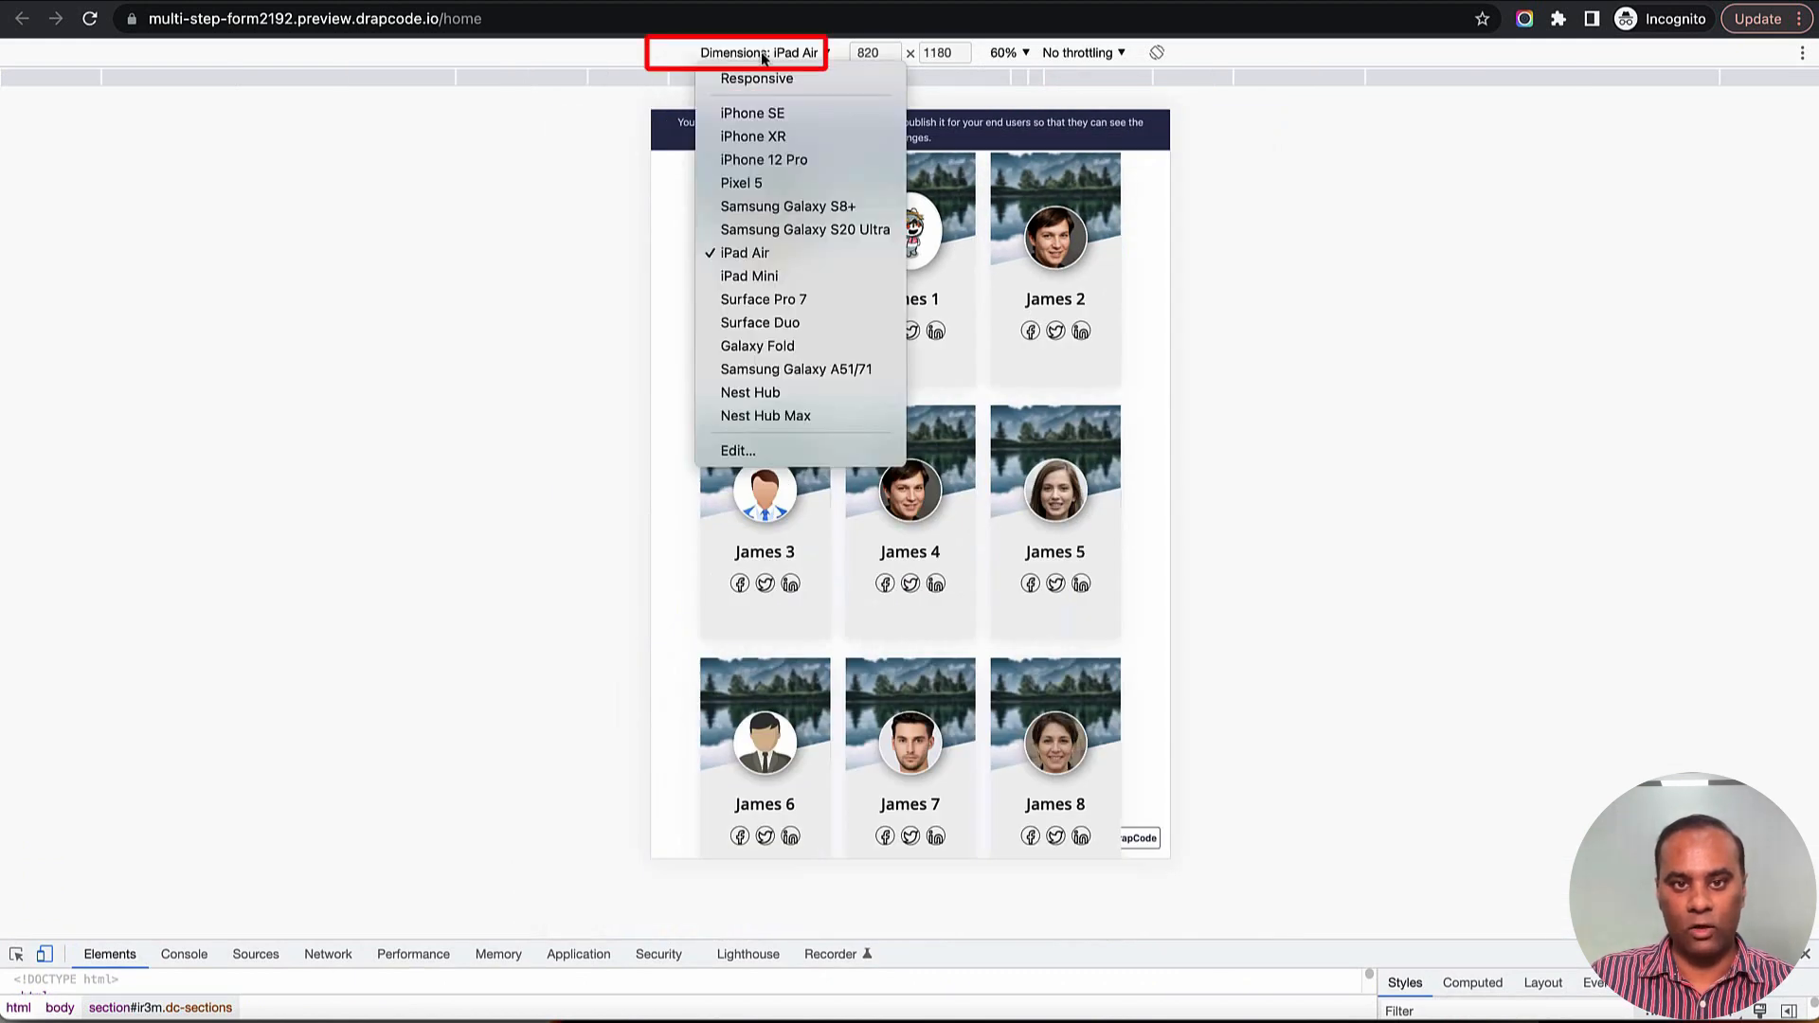
click(775, 276)
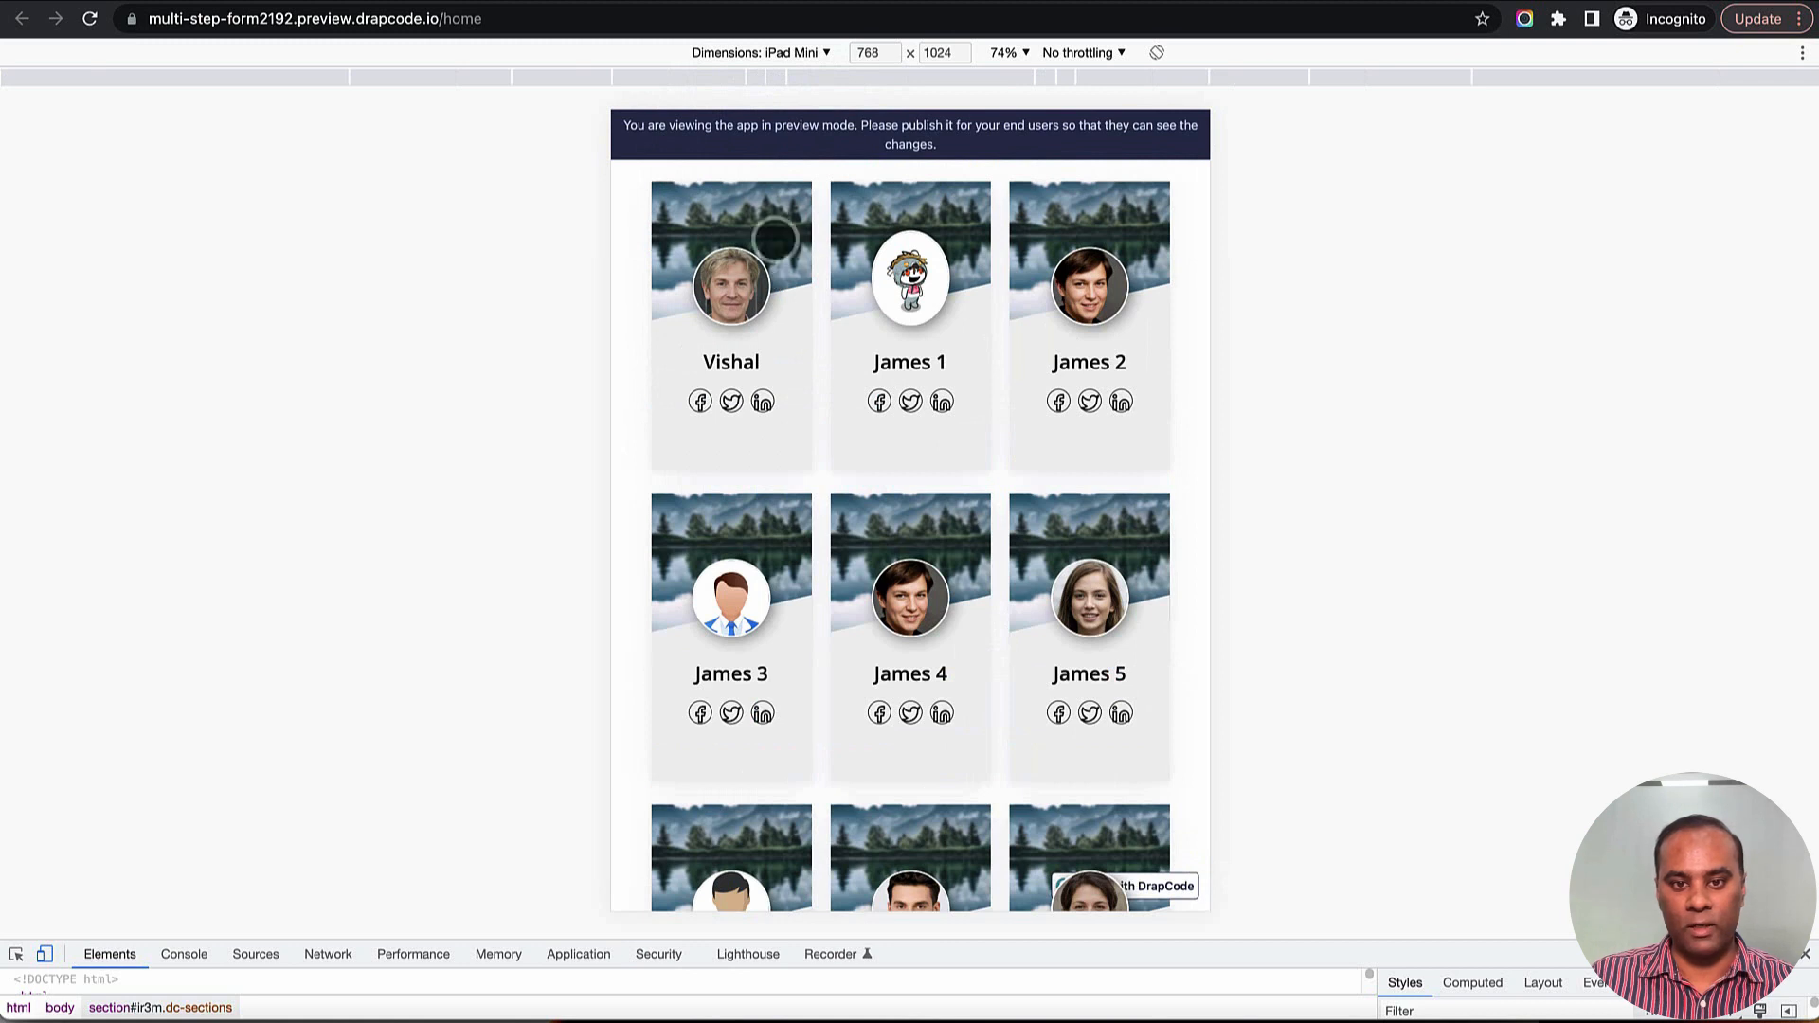
Step: Emulate the iPhone SE and look through the whole list of employee cards
click(783, 55)
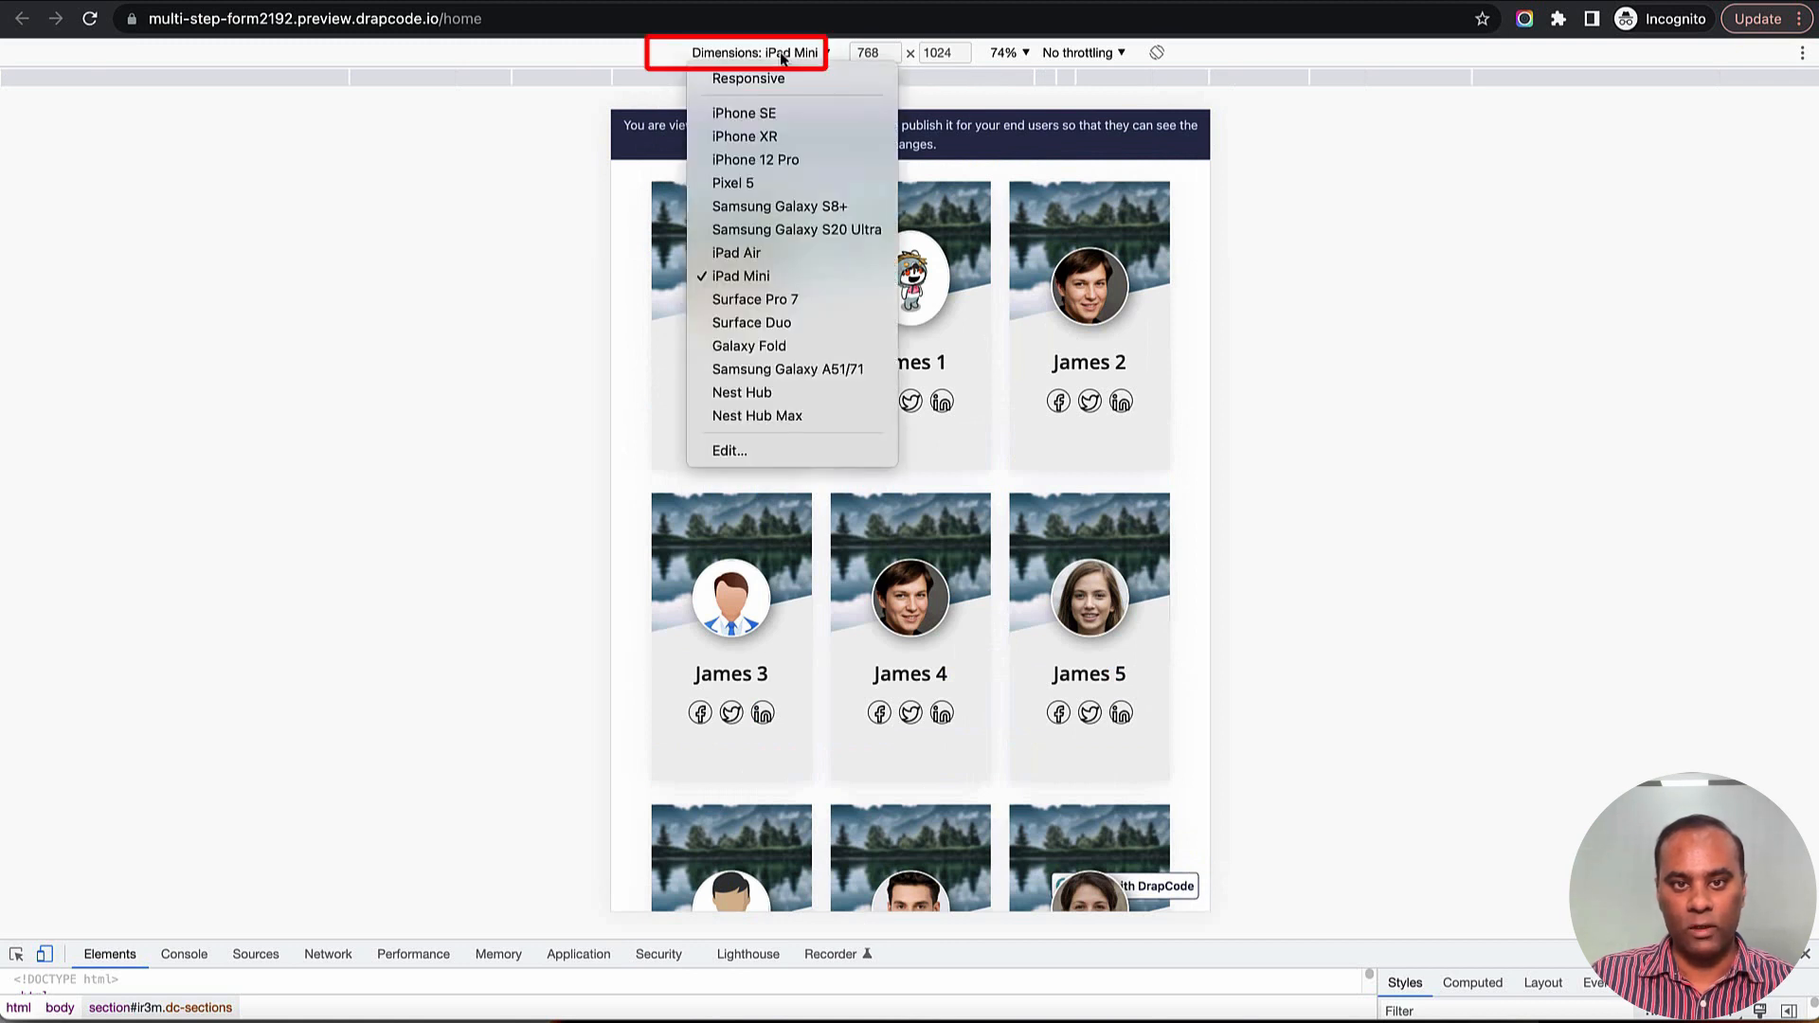
click(787, 114)
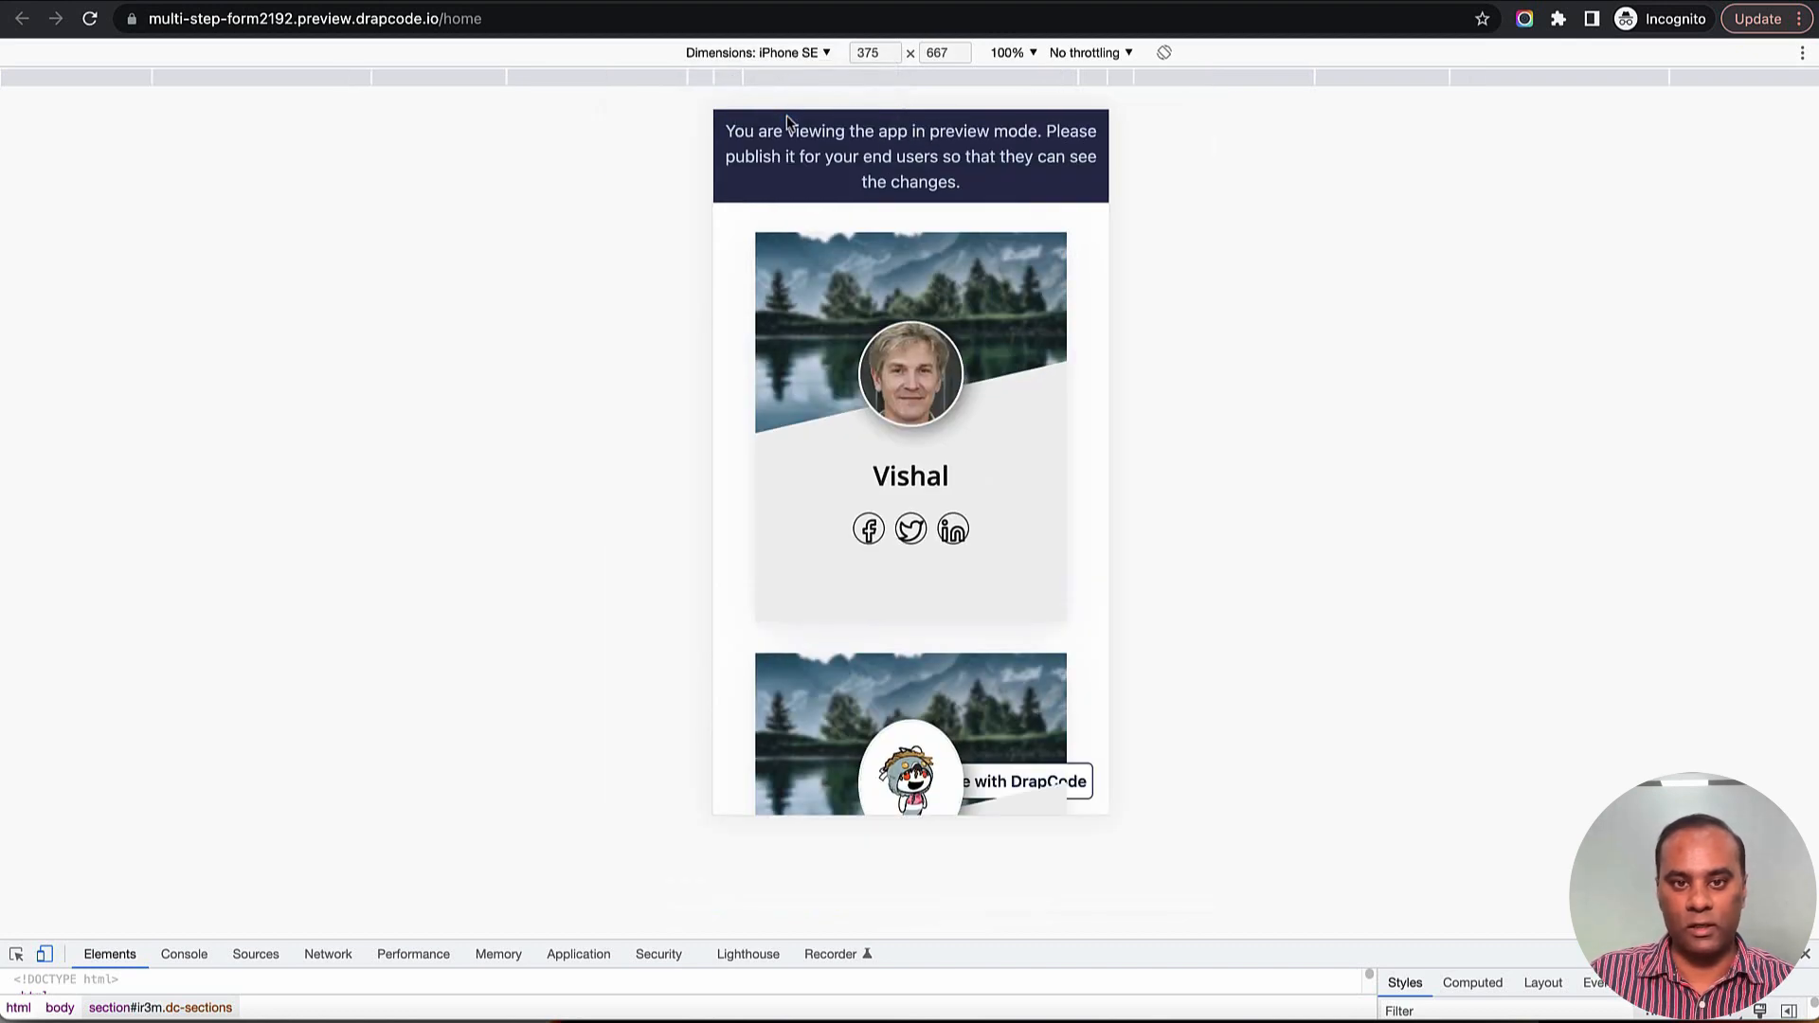
scroll(1032, 406, down, 3)
scroll(1054, 437, down, 20)
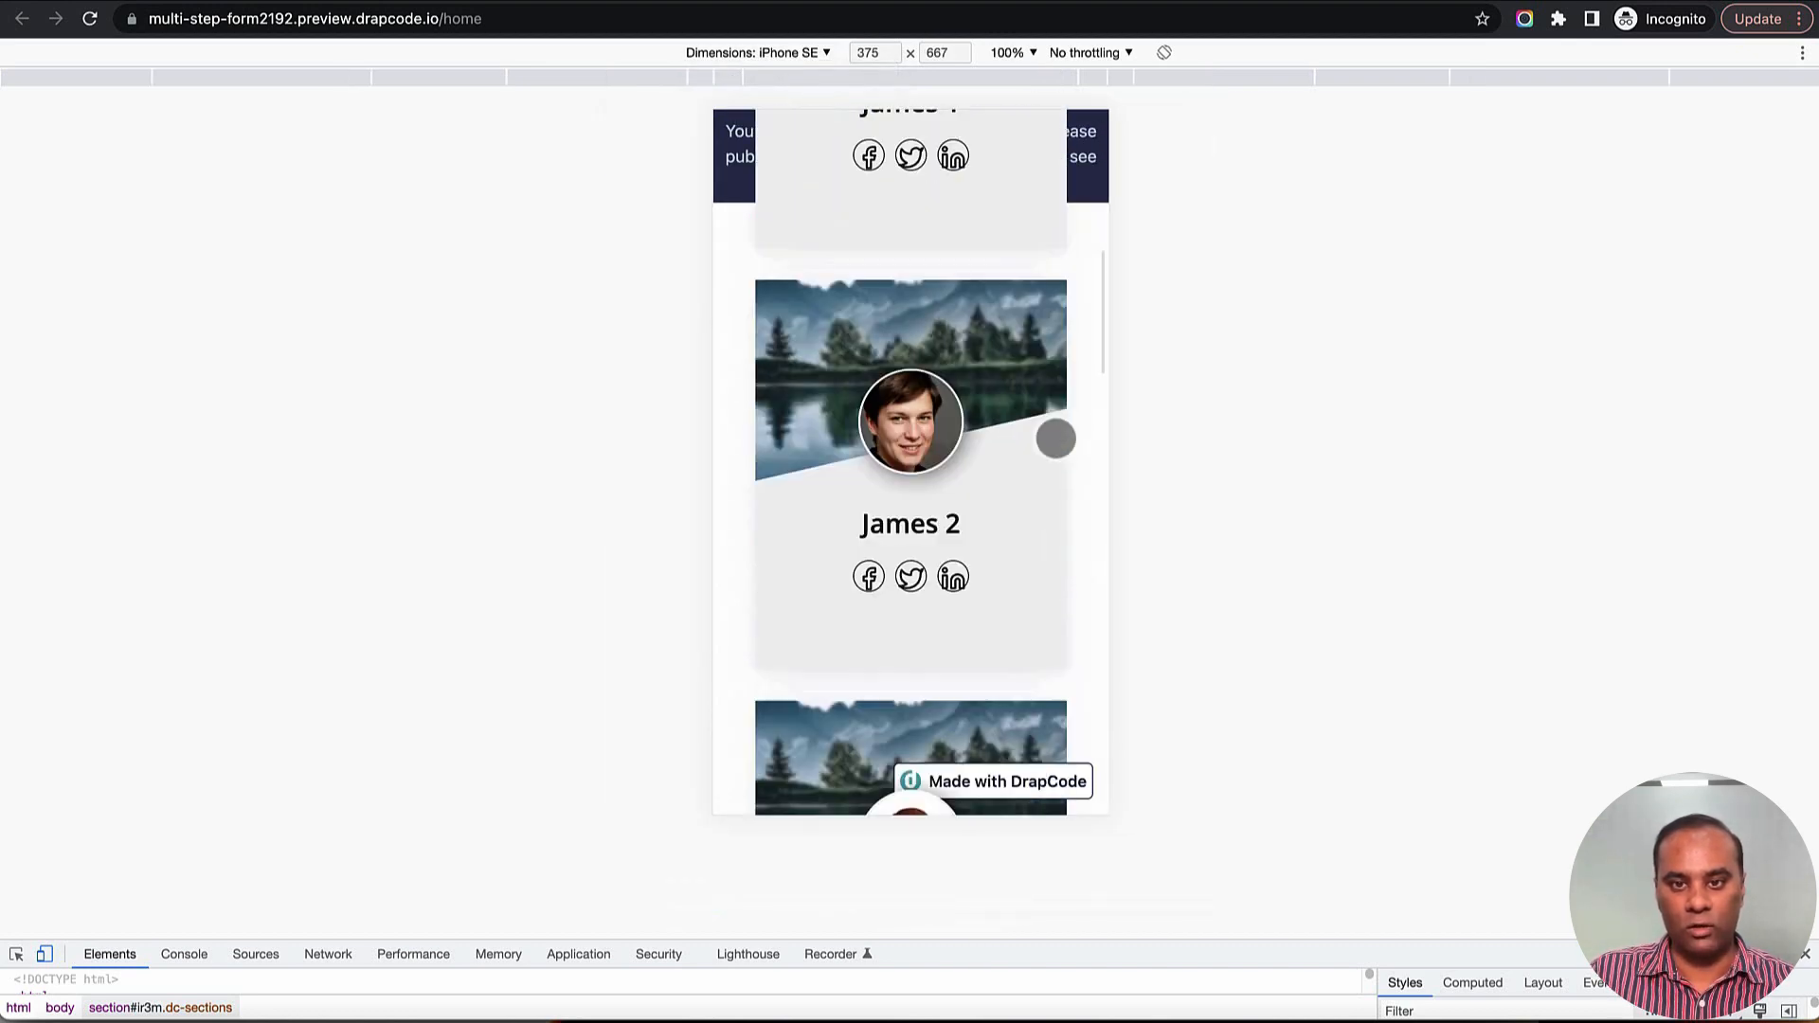
scroll(1055, 438, down, 8)
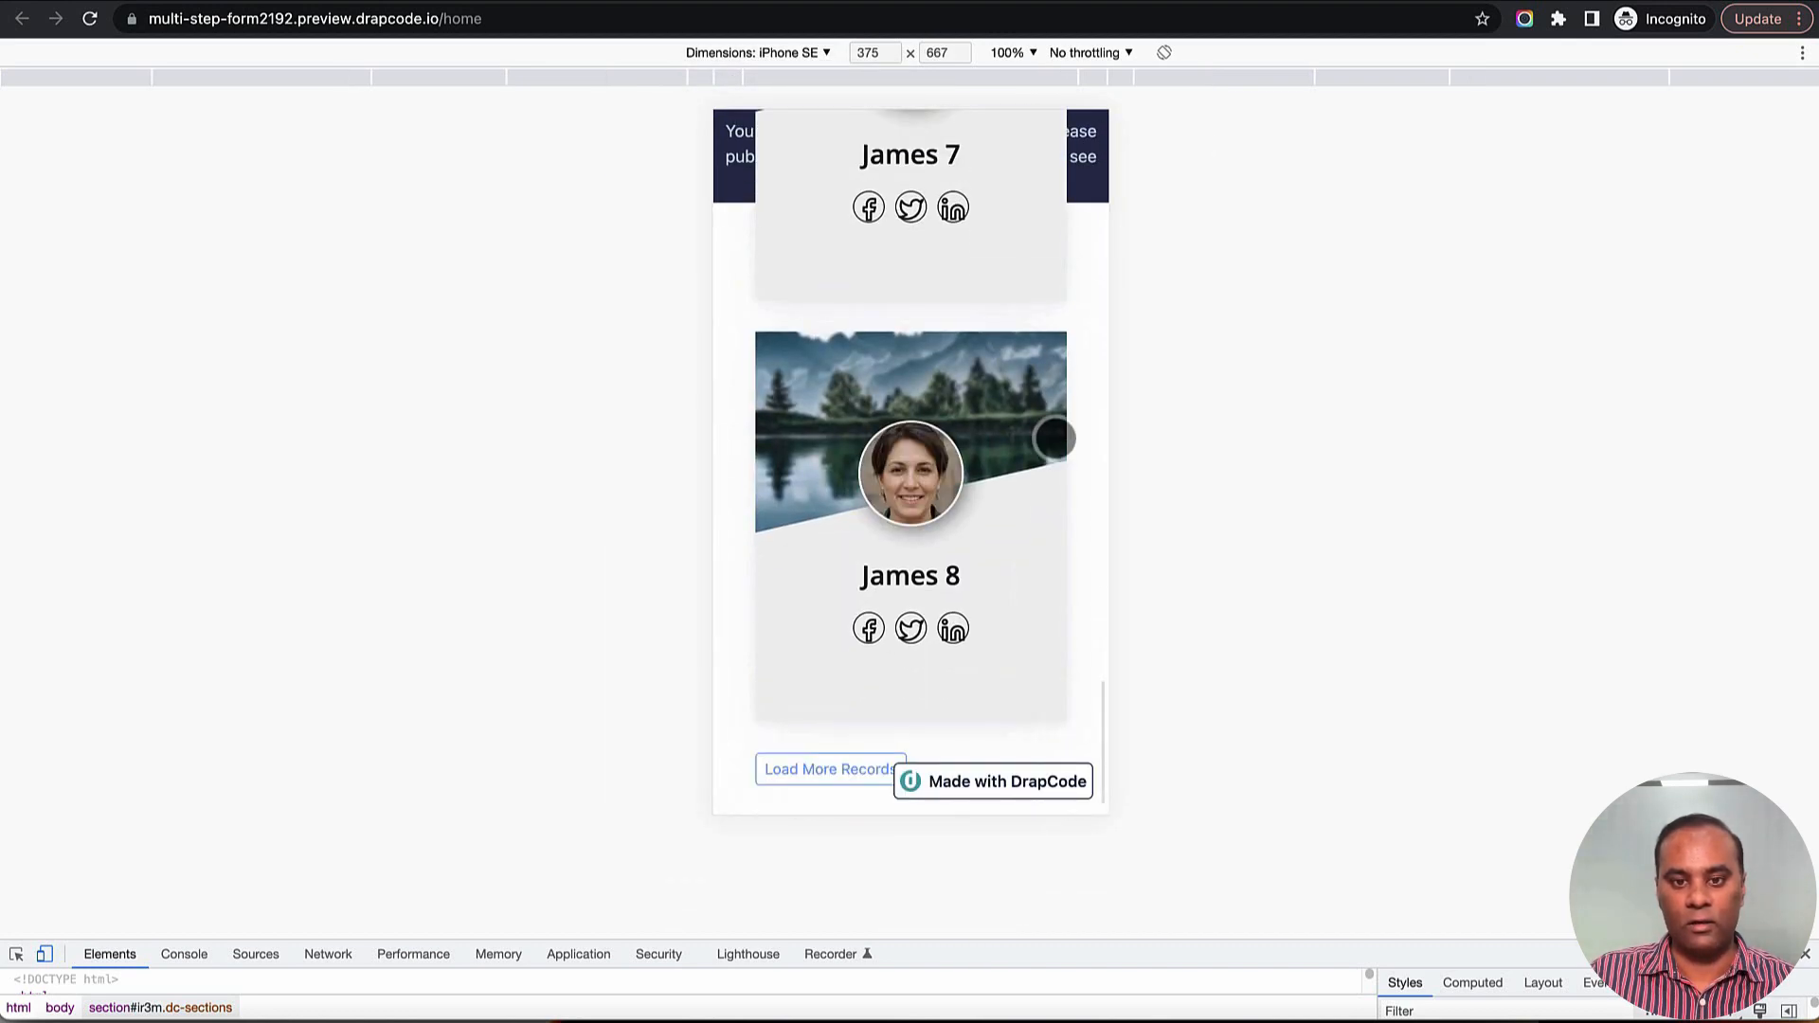
scroll(1049, 436, up, 20)
Step: Switch the emulated device to iPhone 12 Pro and review how the employee cards stack
click(773, 55)
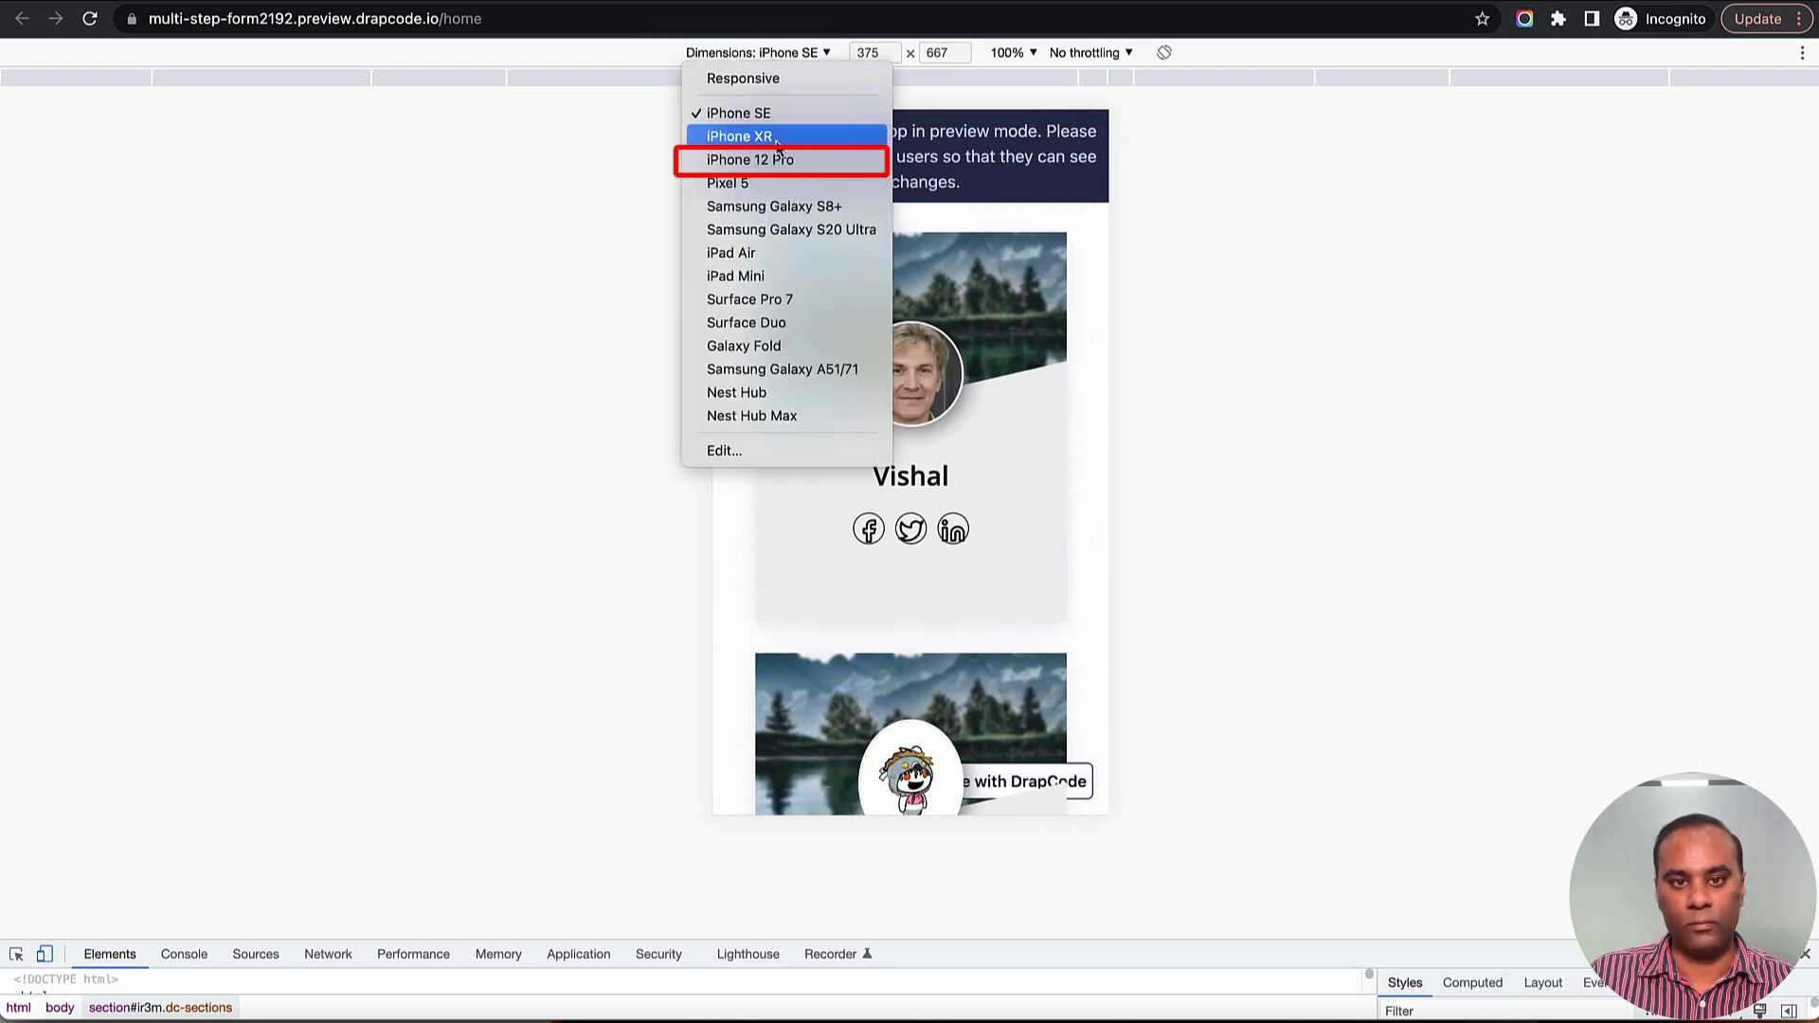
click(749, 158)
scroll(1078, 372, down, 15)
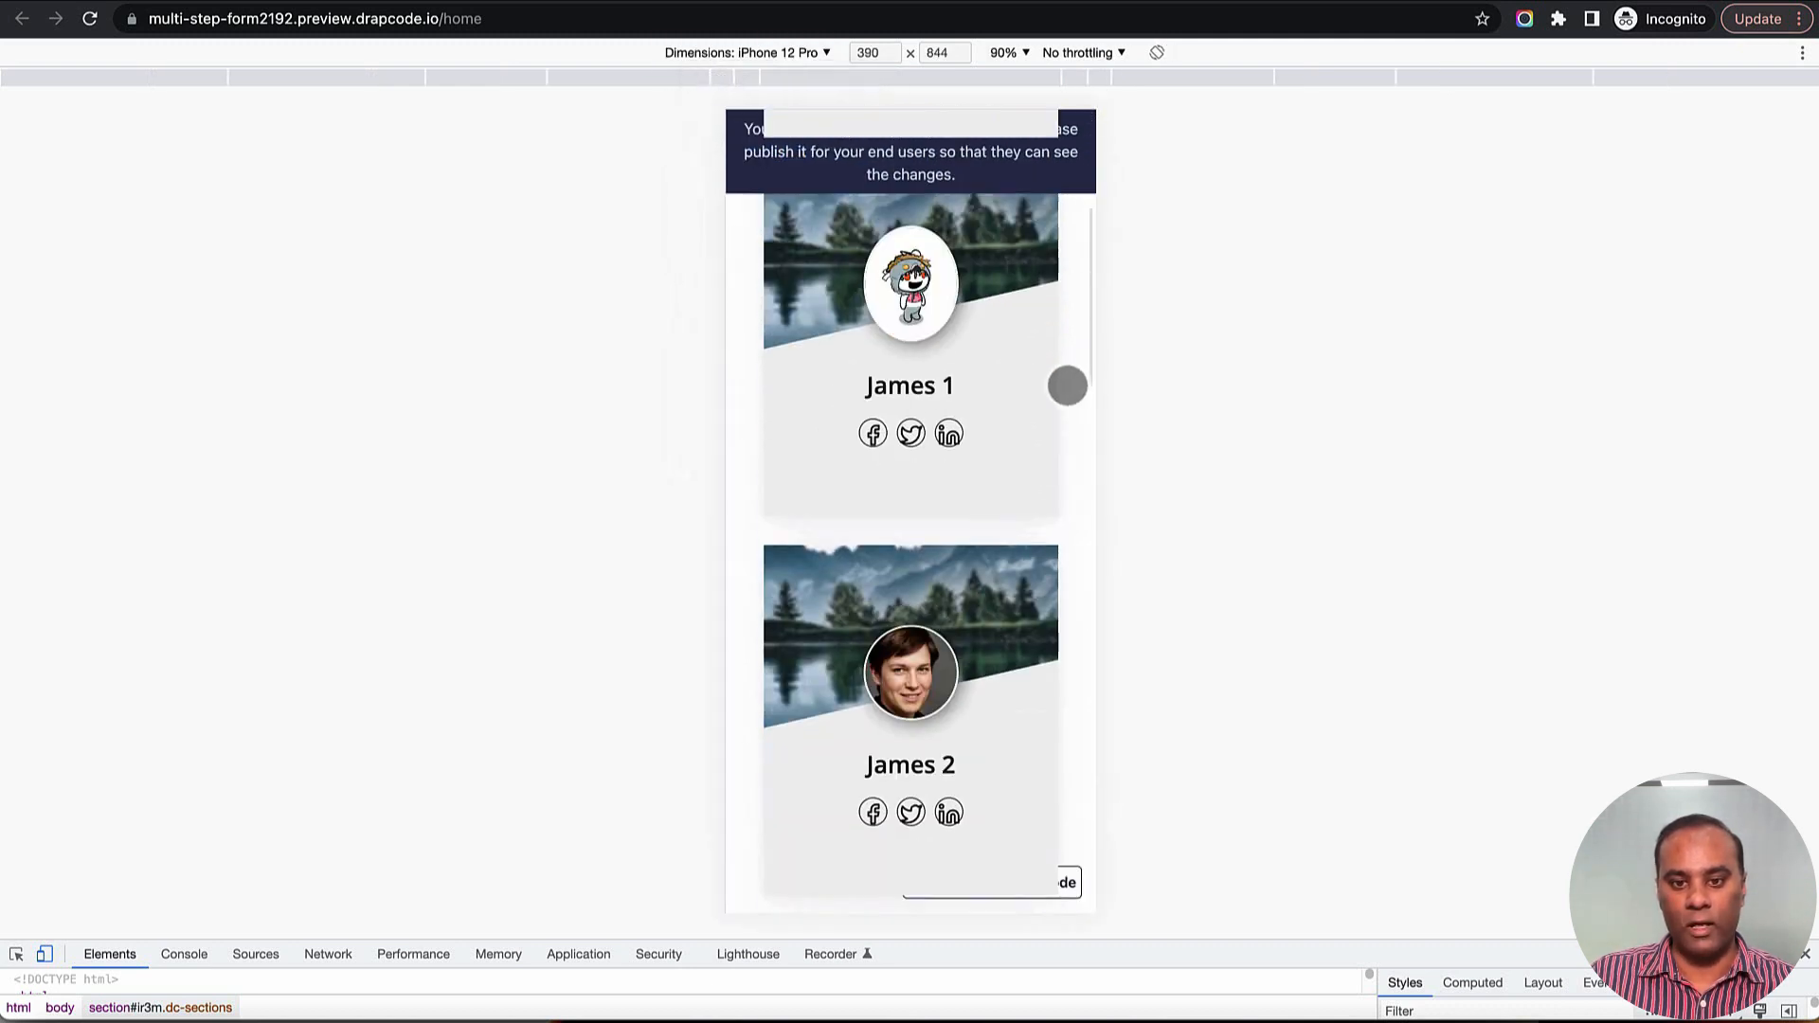
scroll(1064, 385, up, 15)
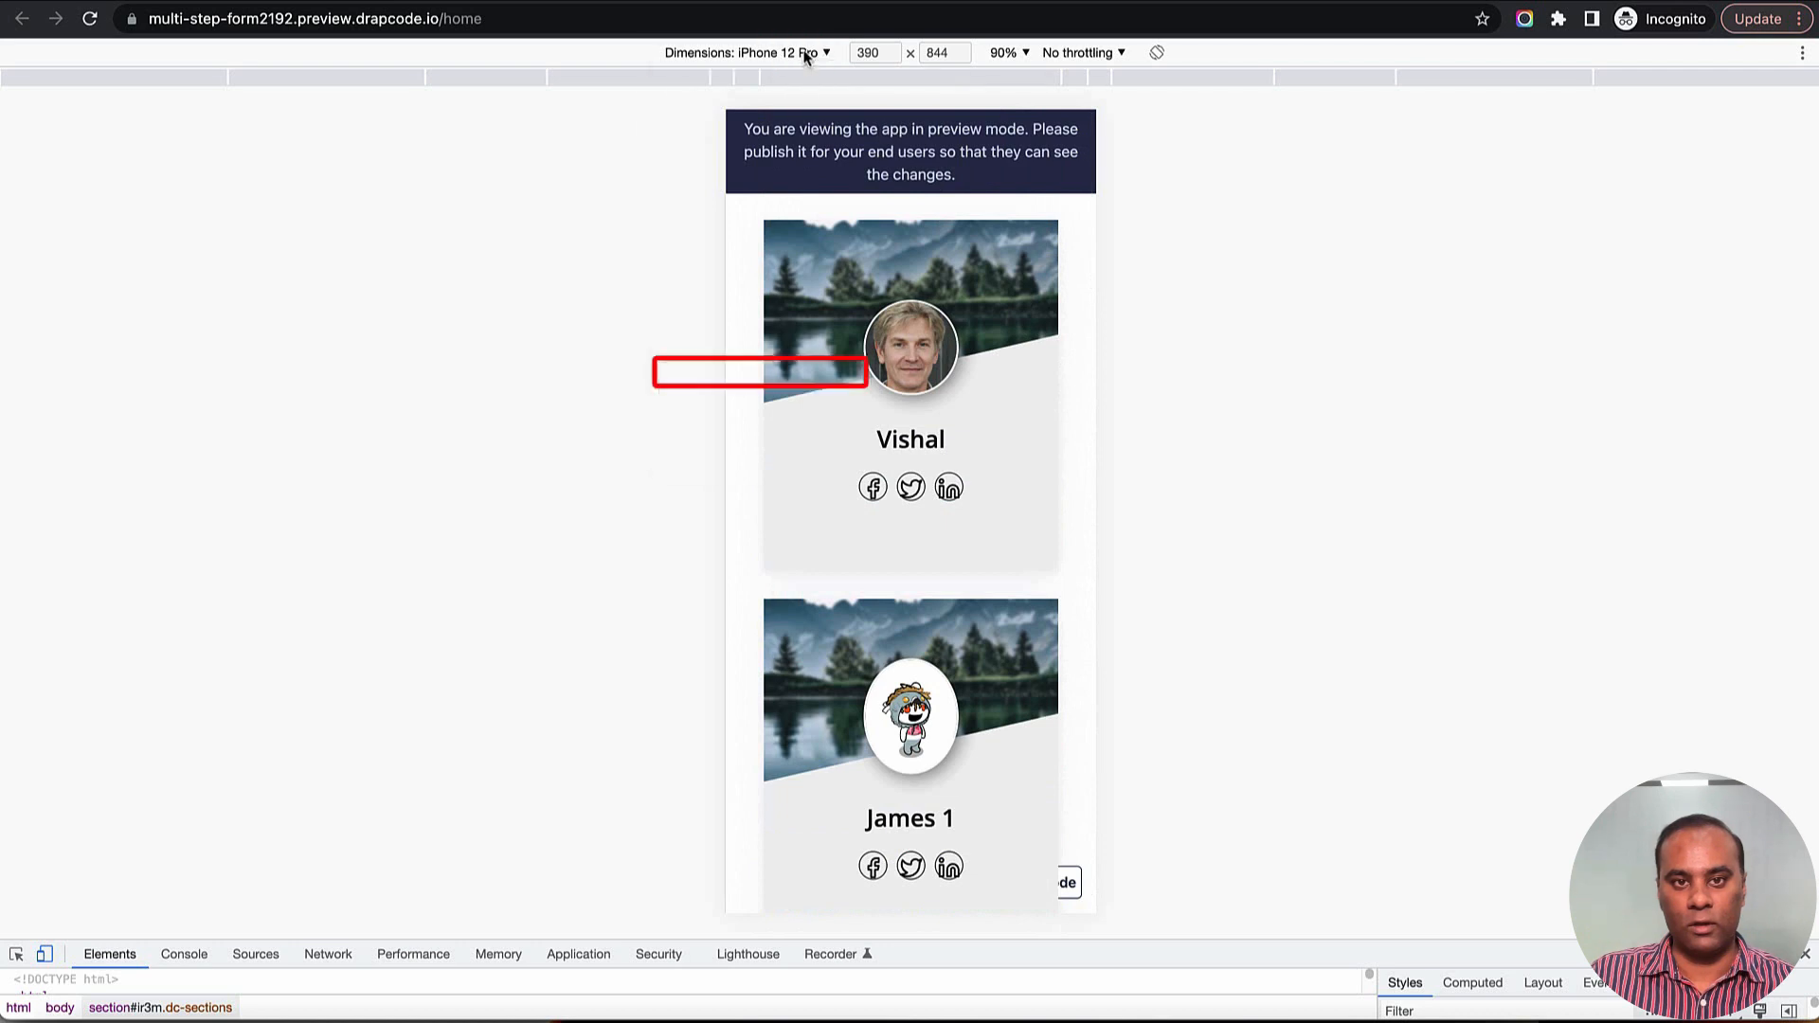
Step: Preview the employee cards on a Samsung Galaxy A51/71 and look through the list
click(773, 53)
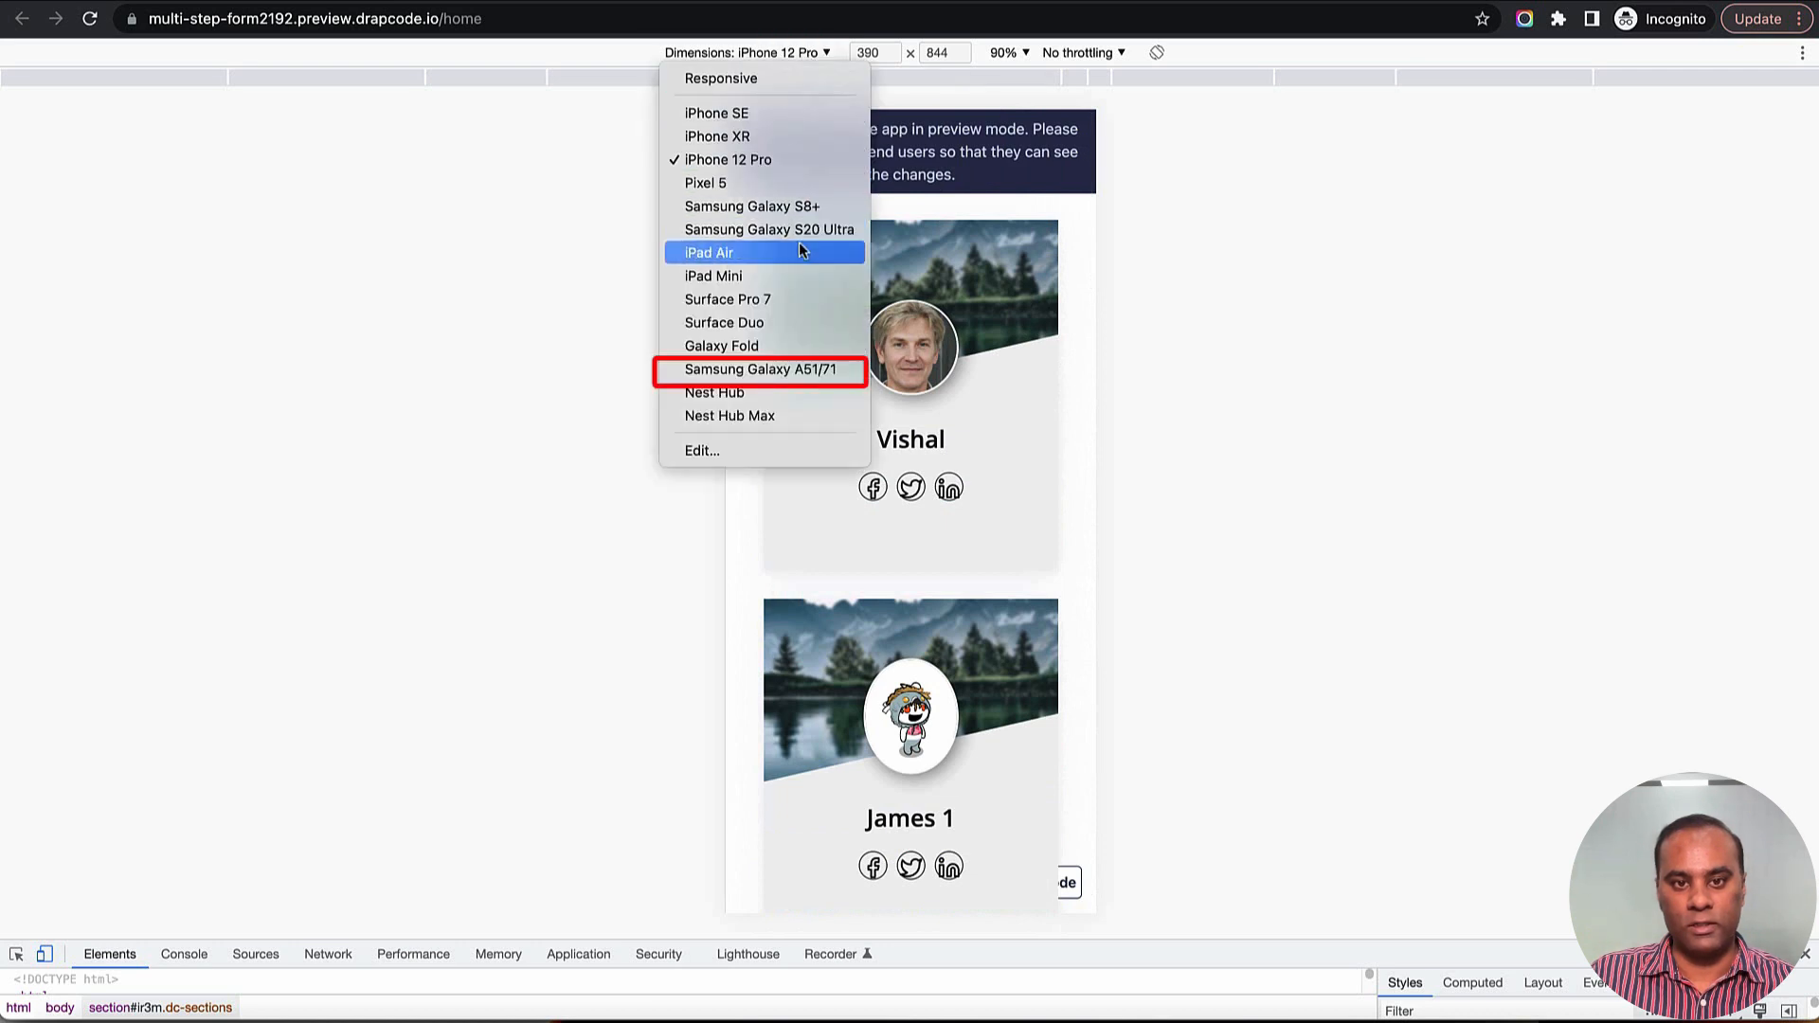
click(806, 370)
scroll(1026, 366, down, 5)
scroll(1026, 366, down, 15)
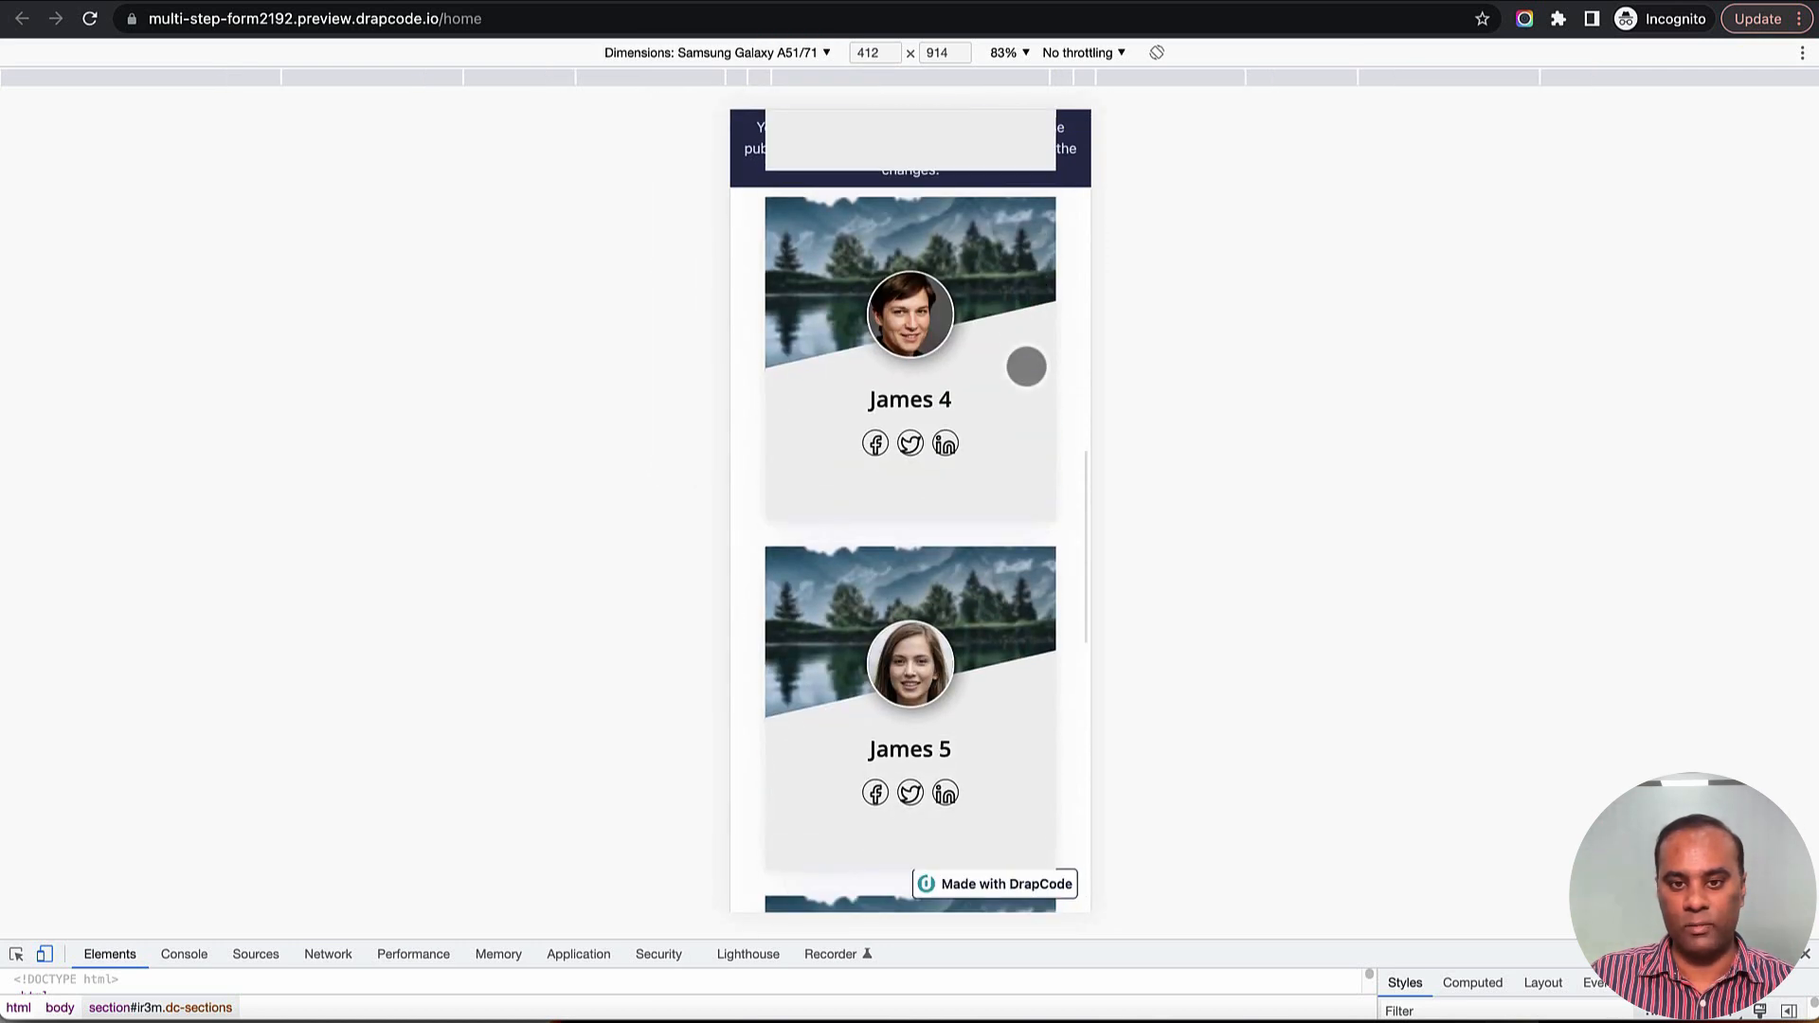
scroll(1026, 367, up, 20)
Step: Return the emulated device to iPad Air and recheck the tablet column arrangement
click(773, 53)
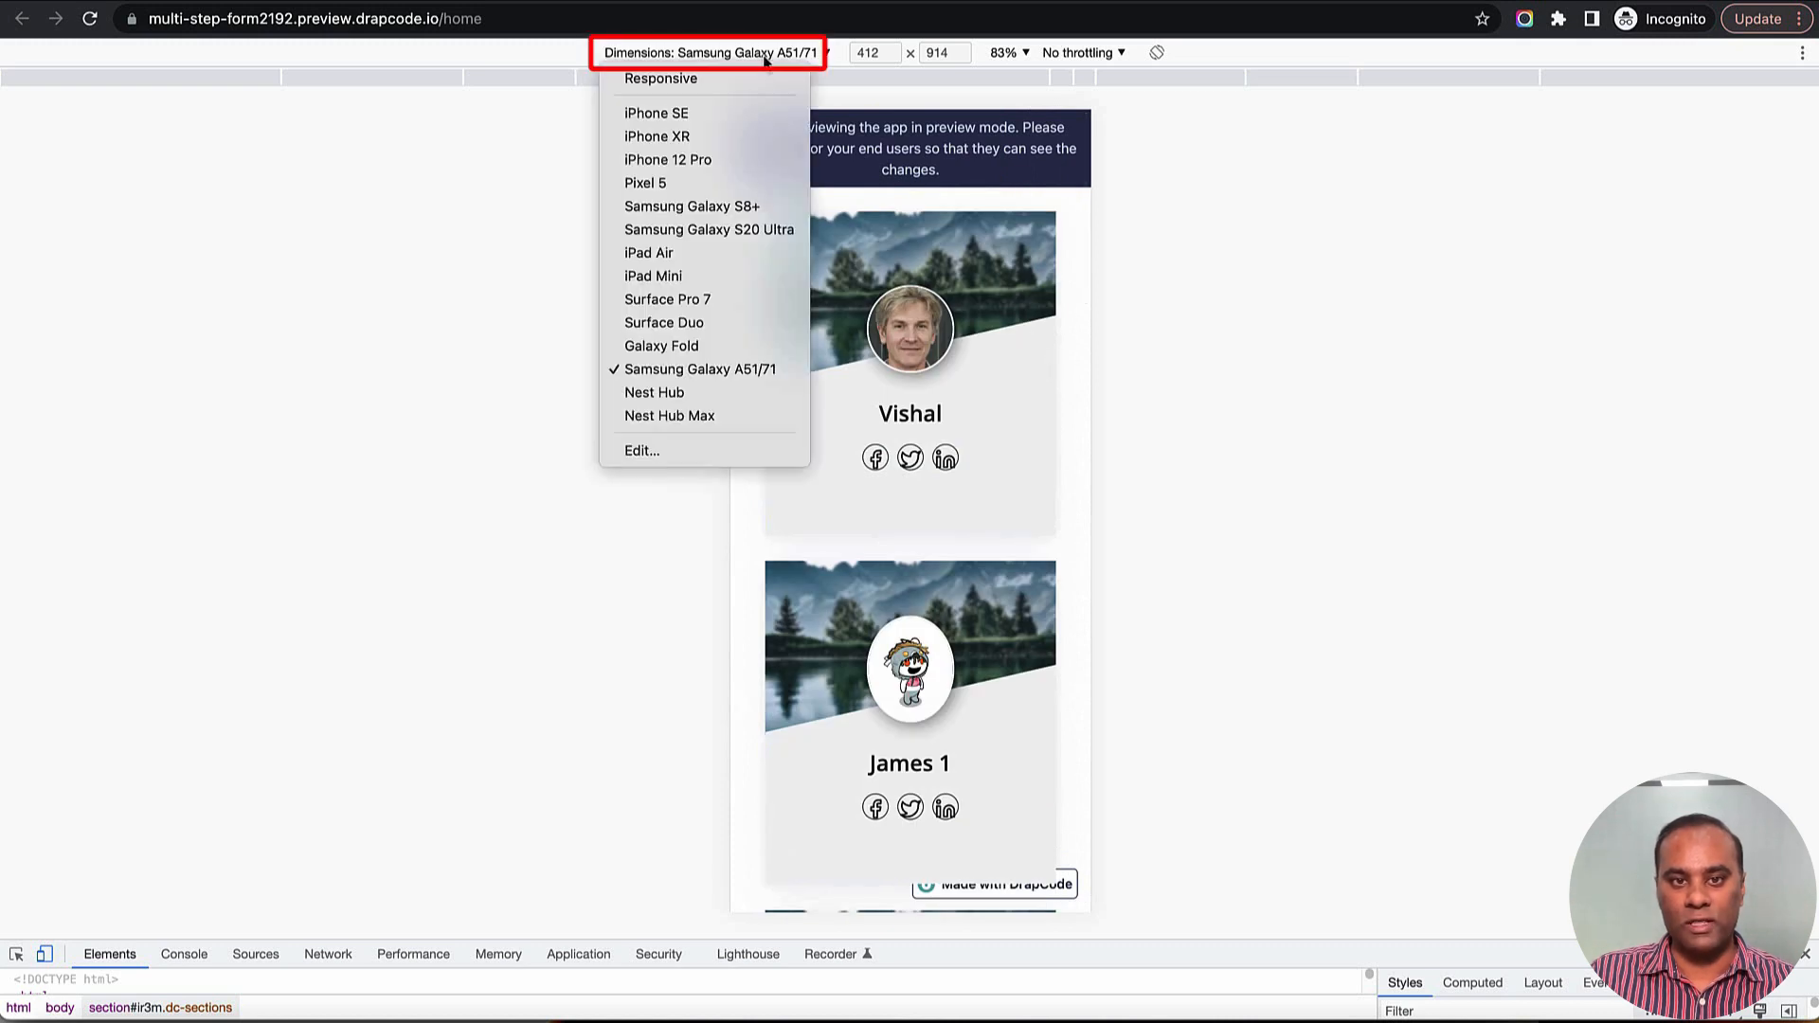
click(654, 253)
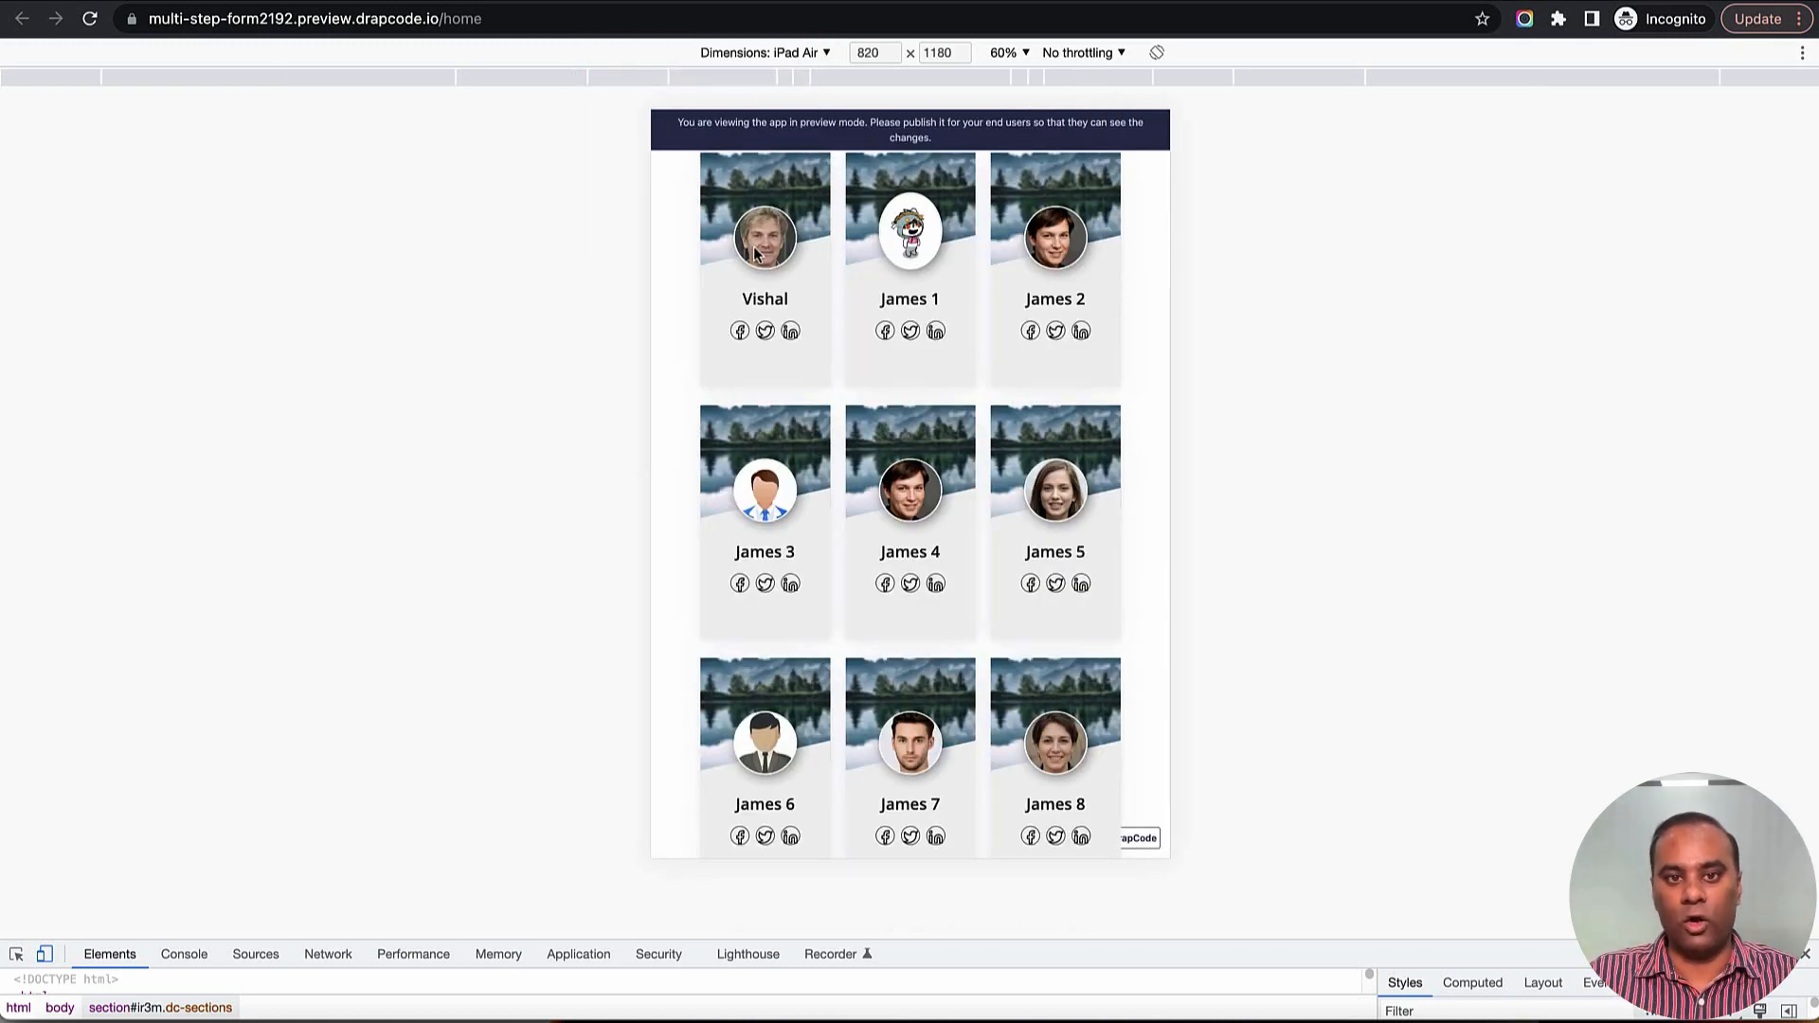
click(818, 53)
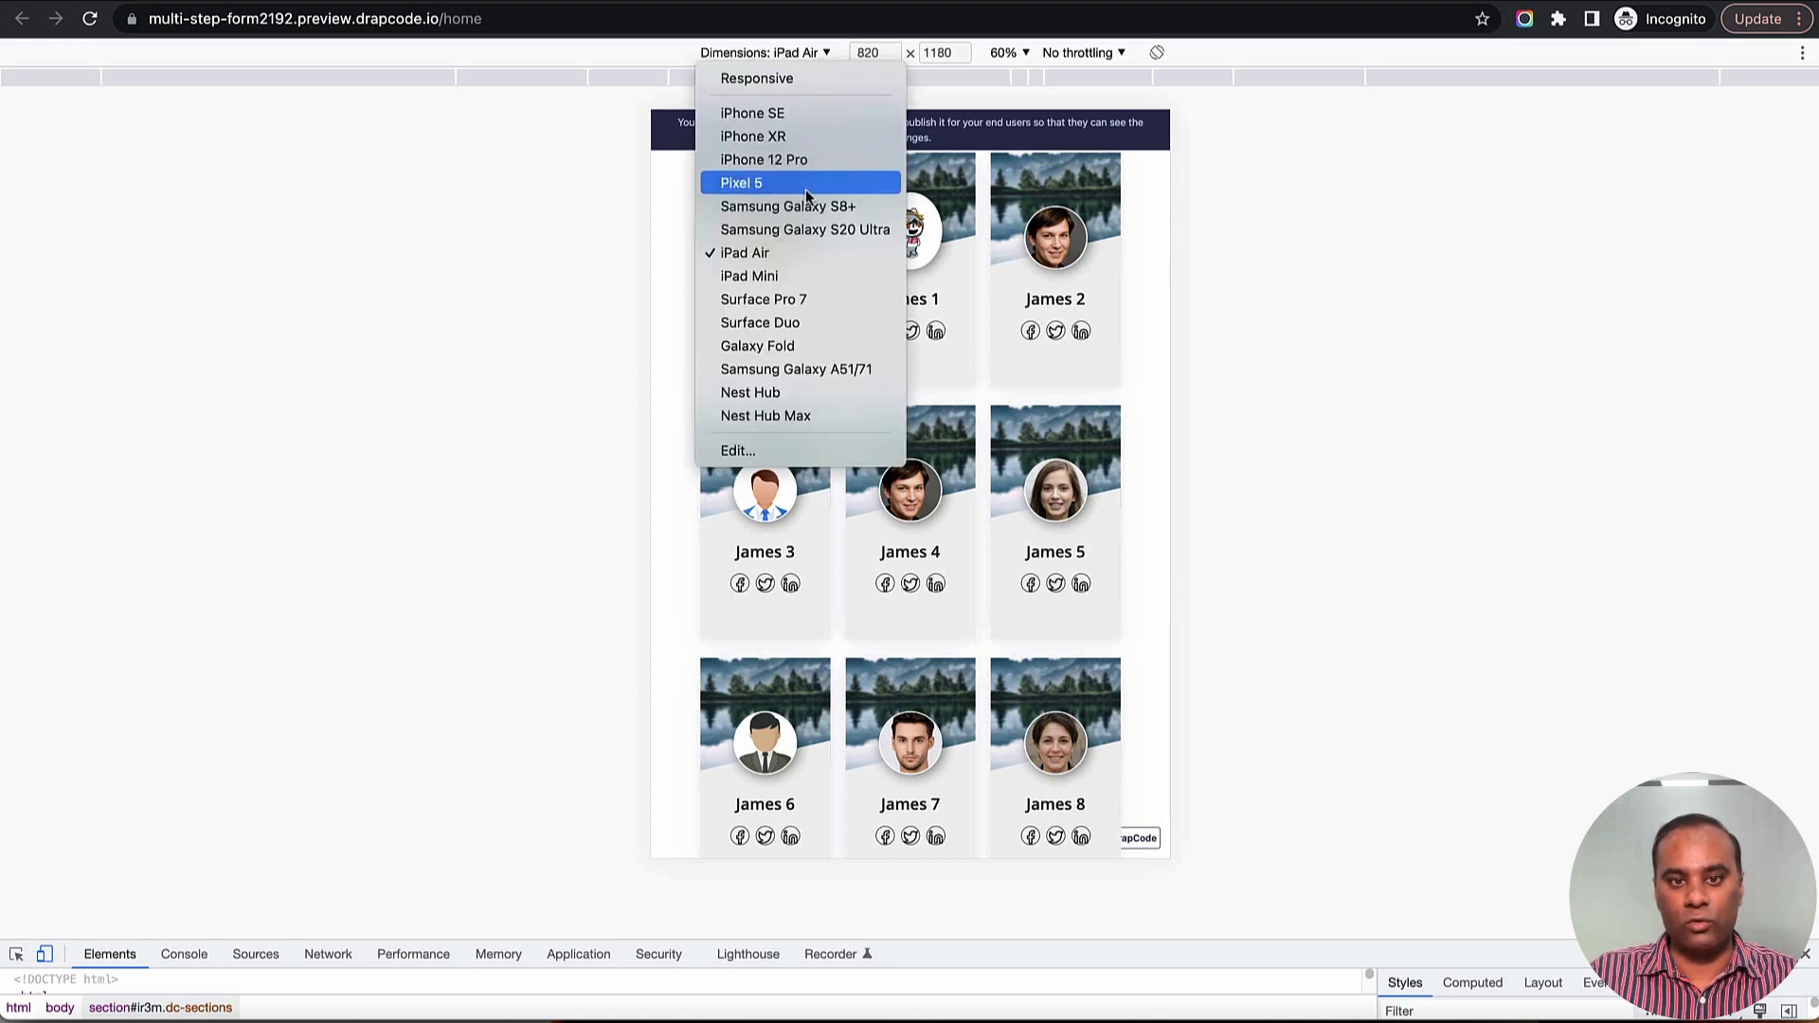
click(502, 328)
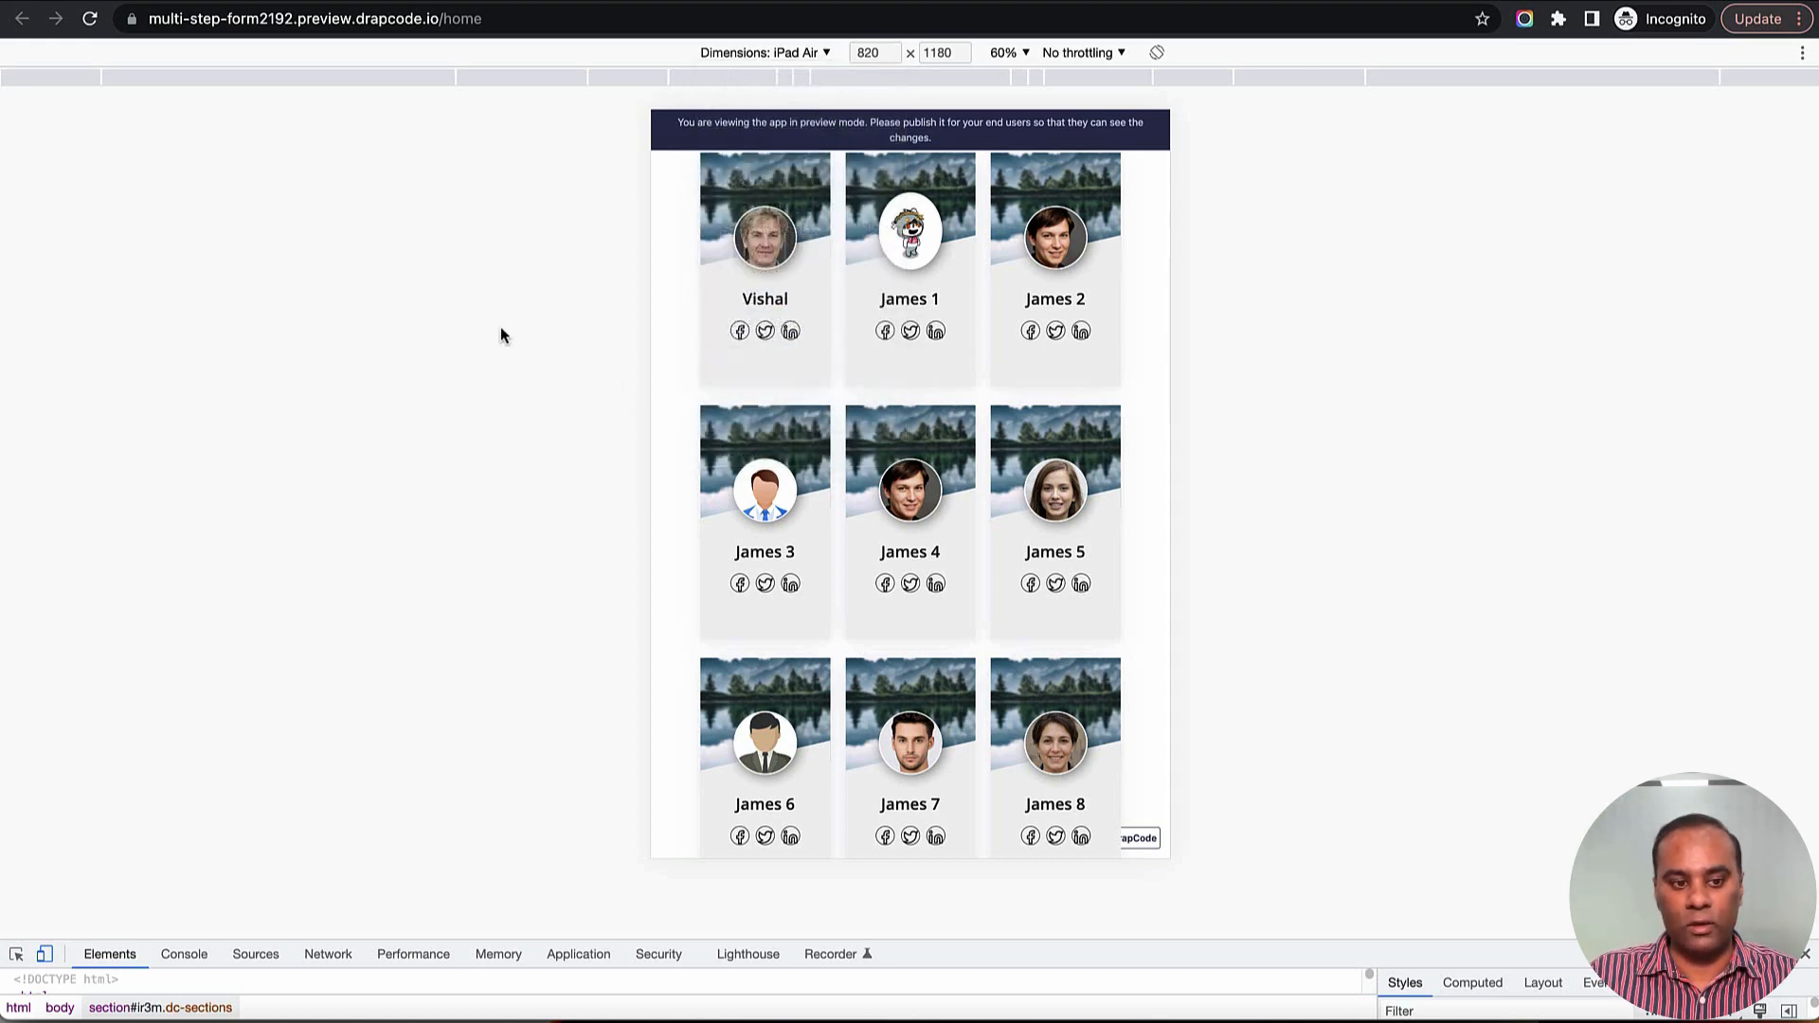
Step: Turn off device emulation and review the employee cards in the full-width desktop layout
click(38, 955)
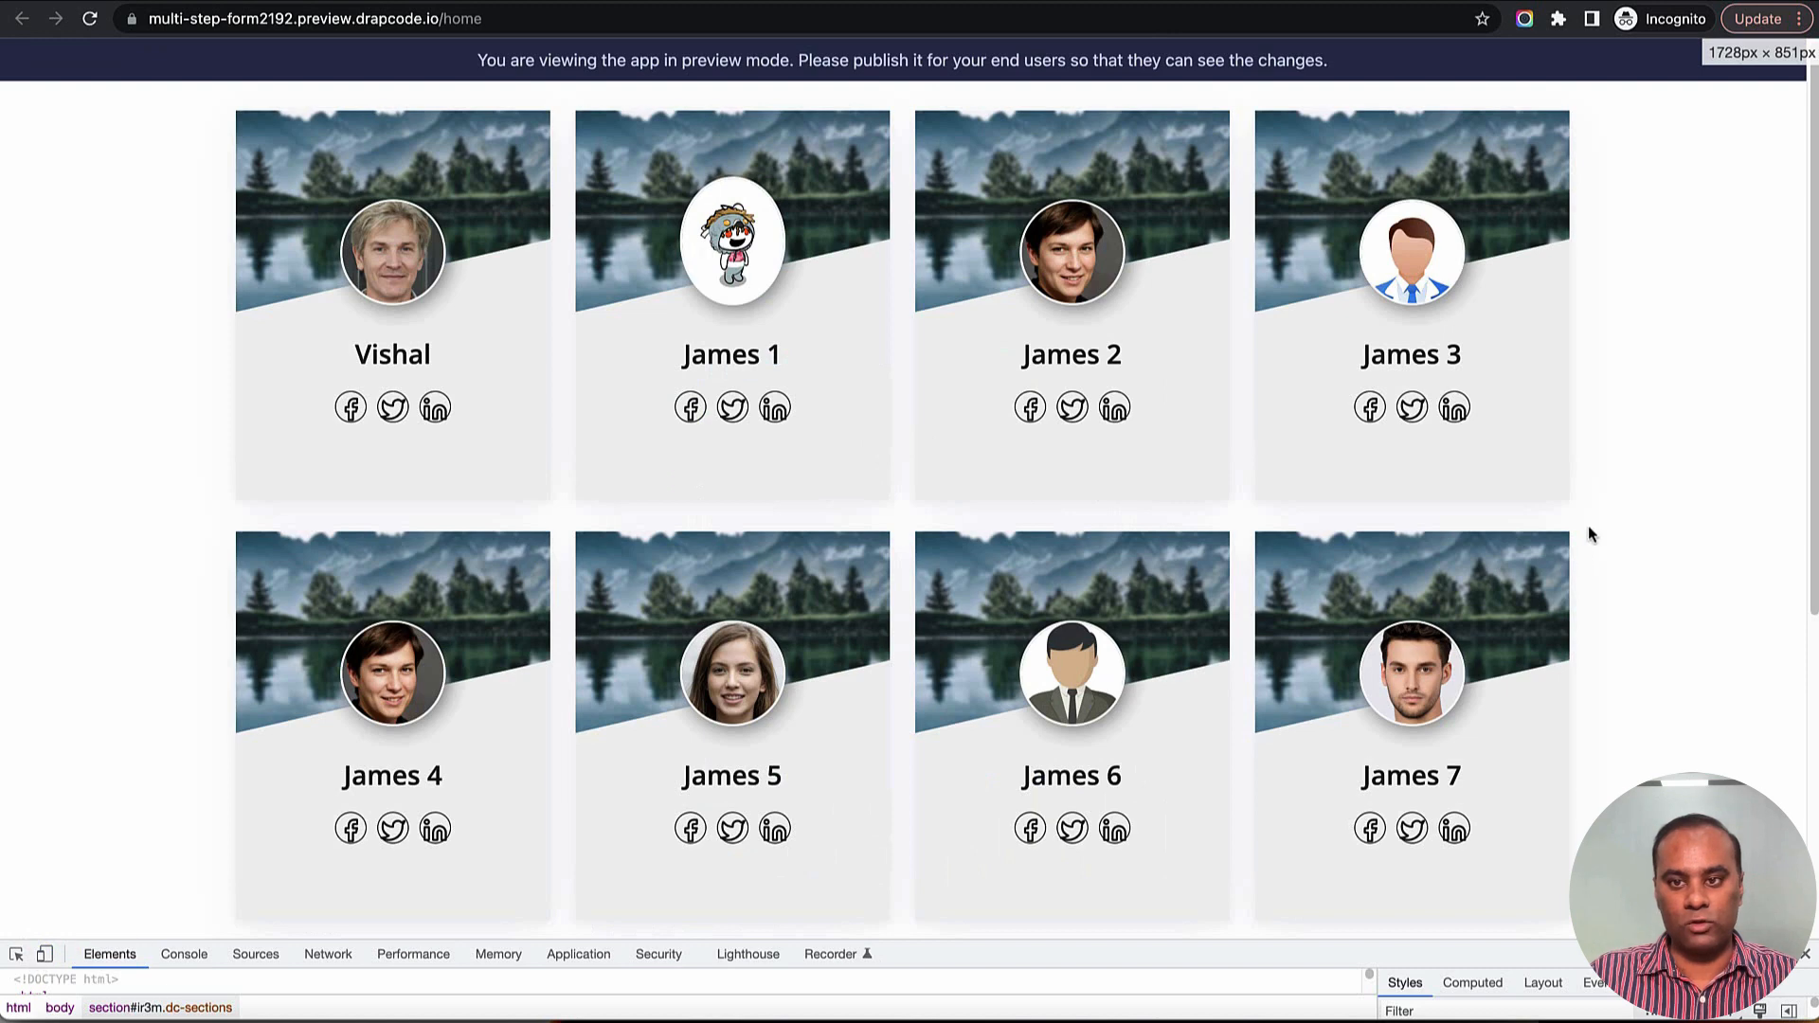
scroll(1640, 482, down, 5)
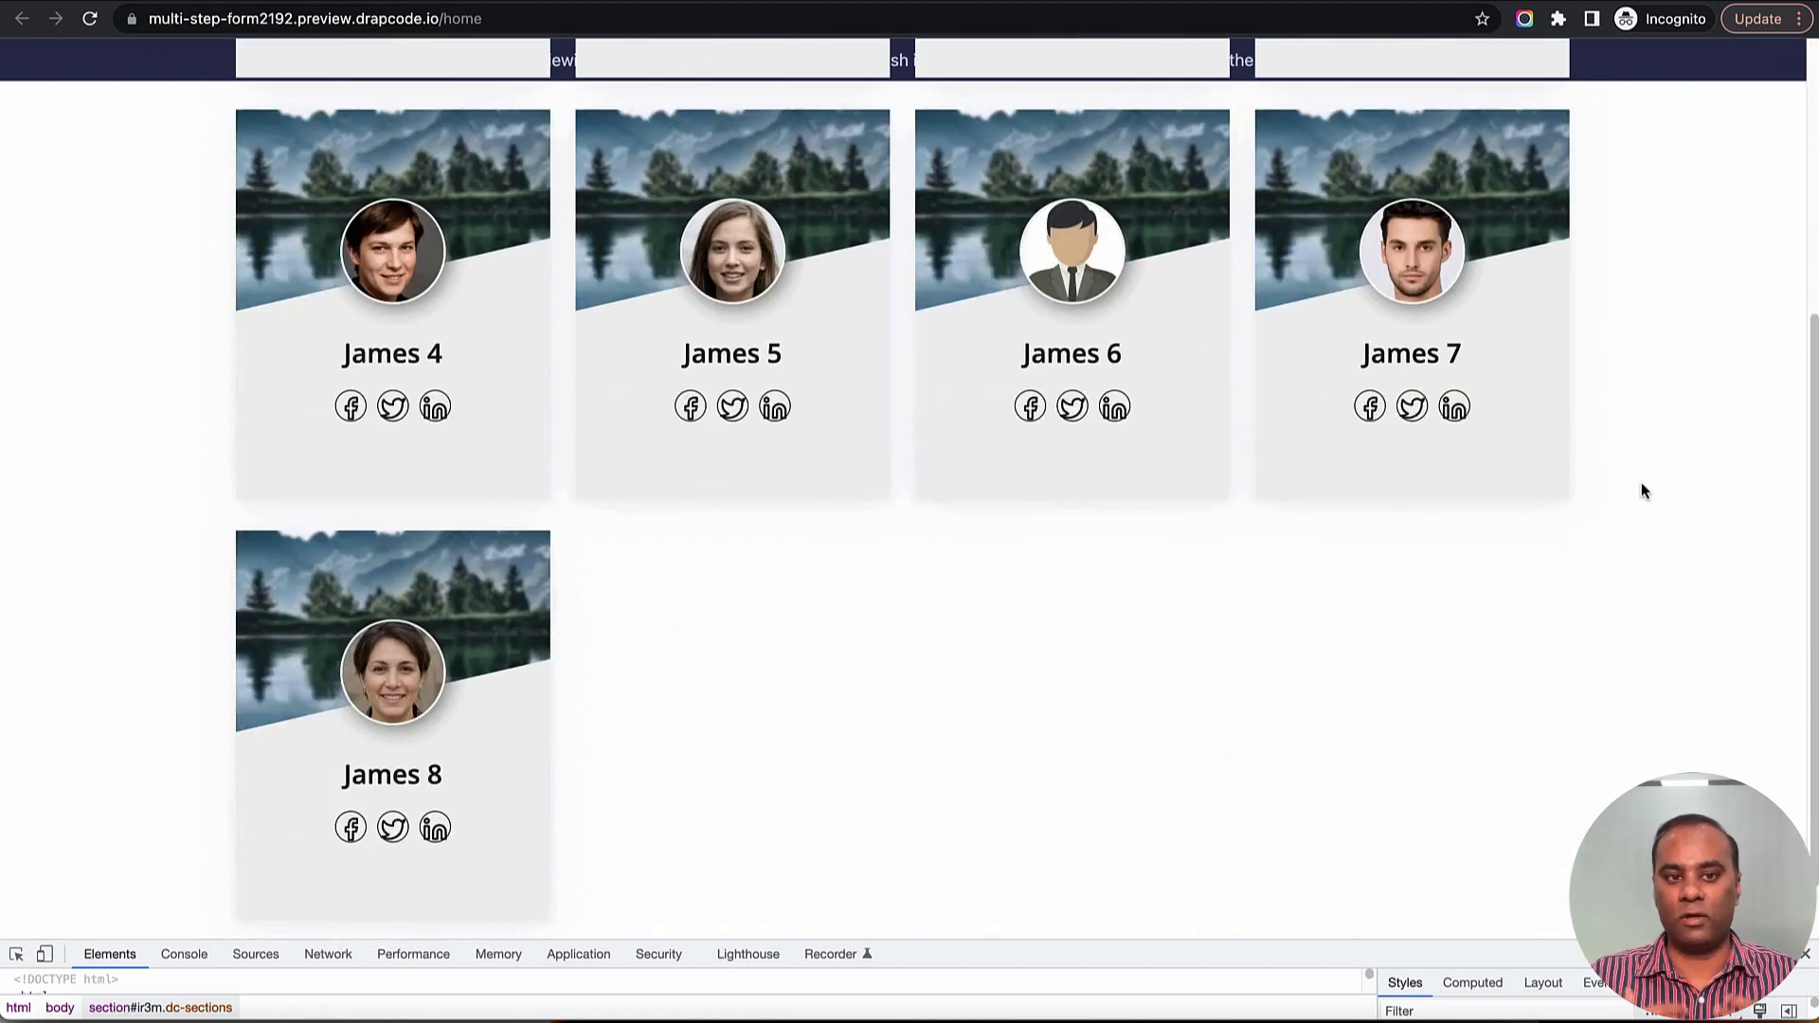
scroll(1642, 490, up, 5)
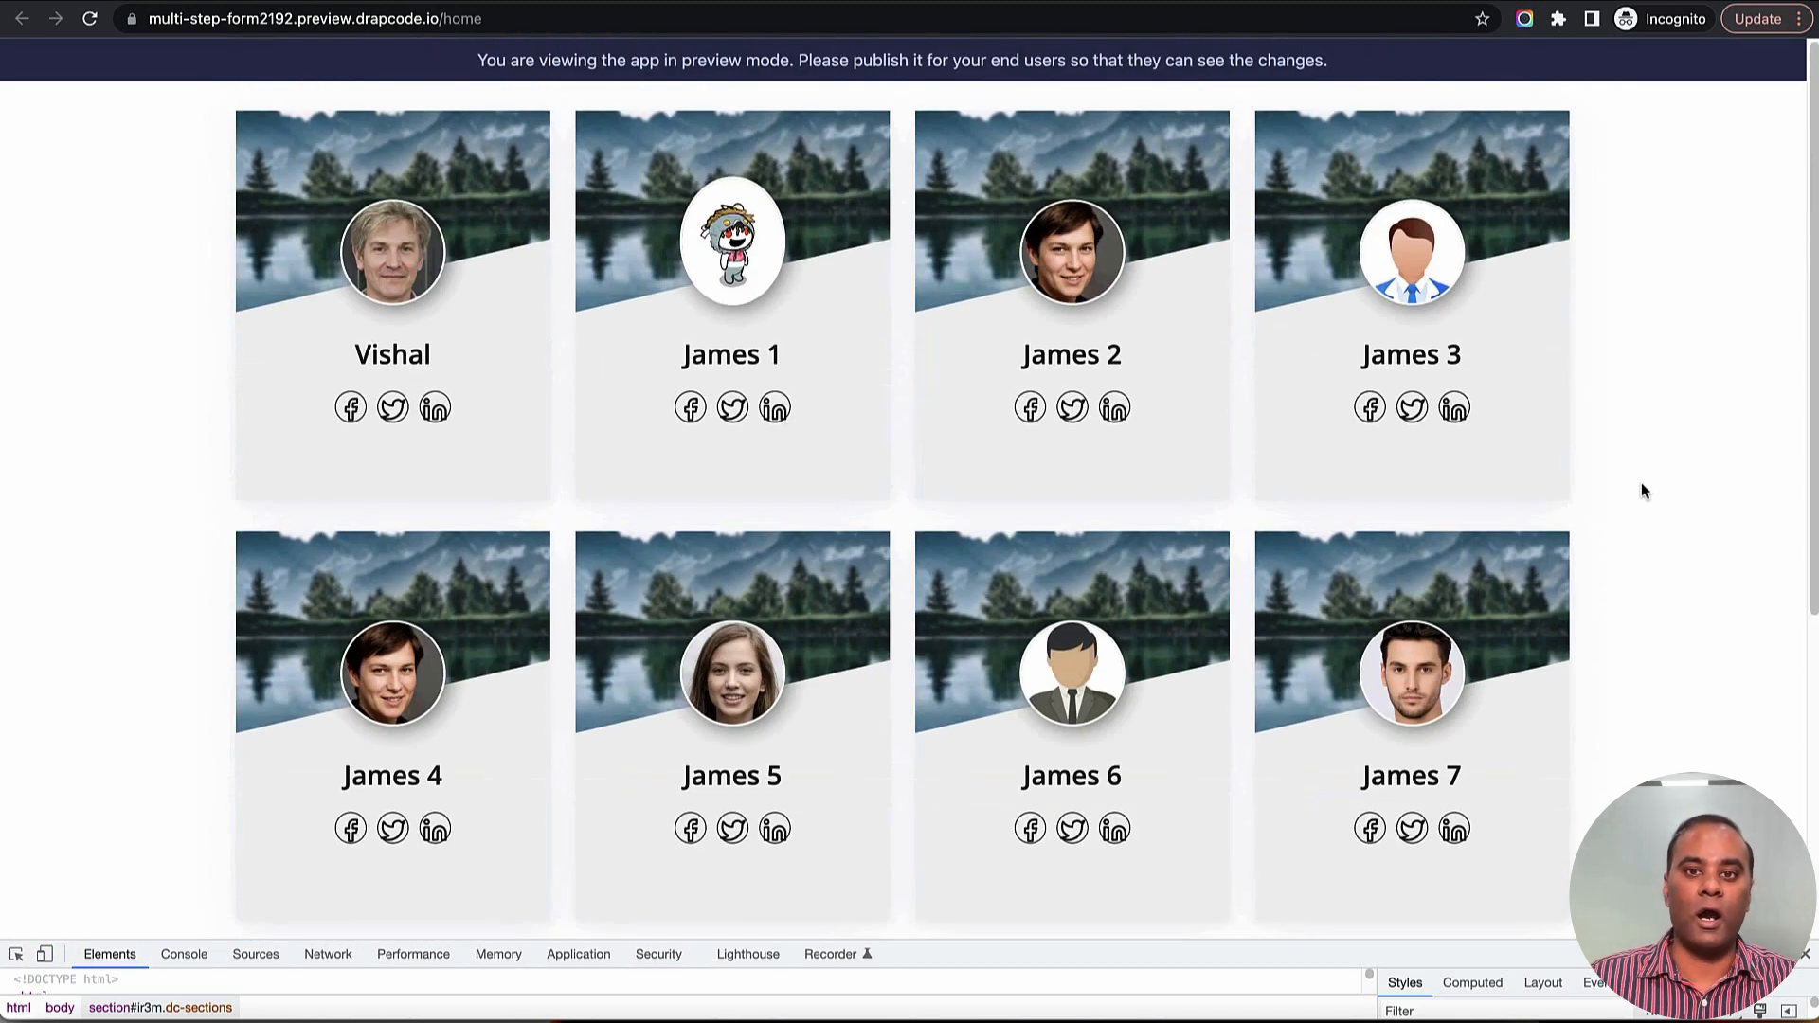